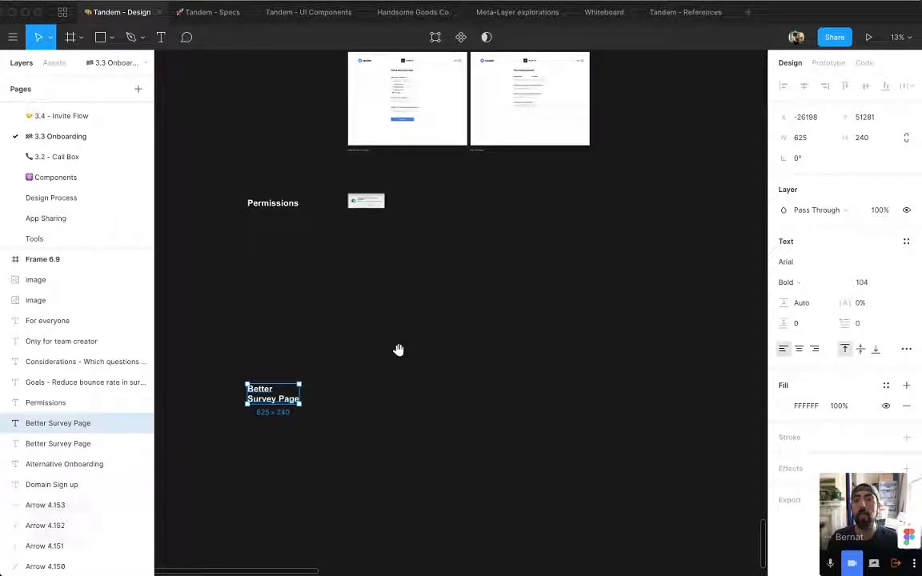
Replace the text of the lower "Better Survey Page" heading copy with "Better App Sharing Onboarding" on three lines.
drag(396, 358, 383, 238)
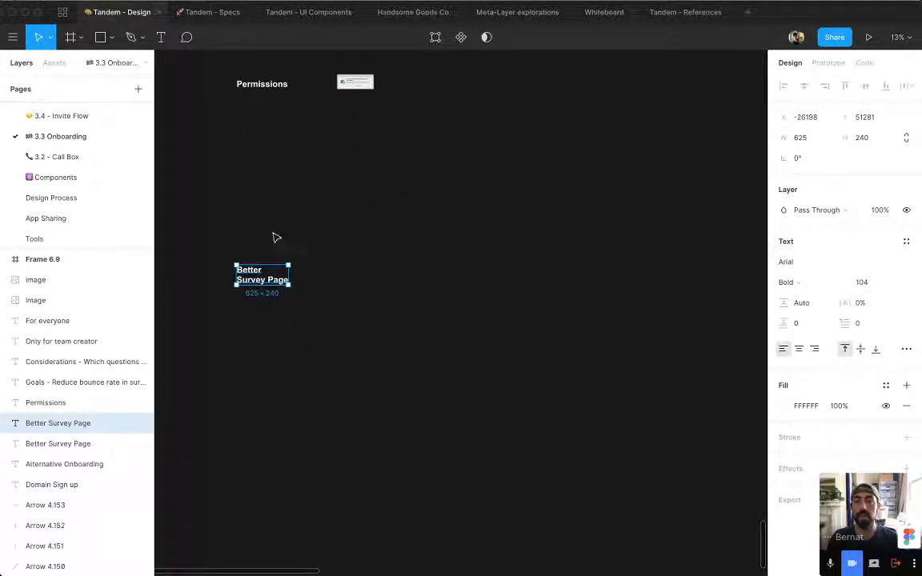
drag(177, 200, 276, 301)
double_click(317, 237)
text(Be)
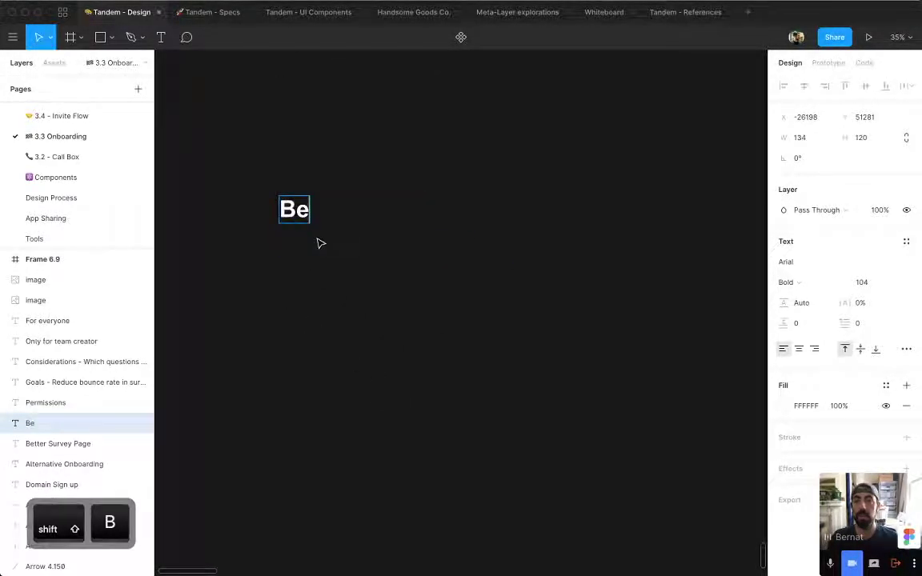
text(tter)
key(Return)
text(Privacy)
key(Return)
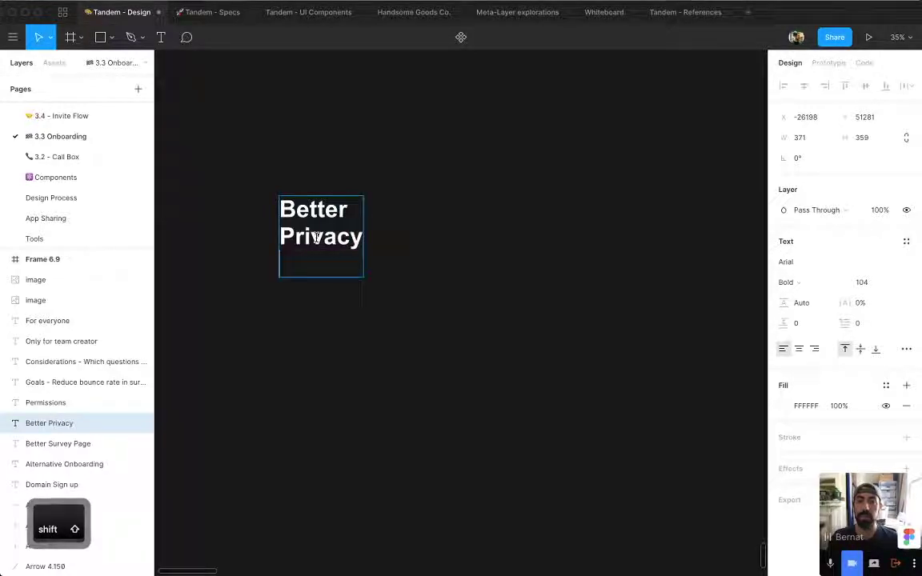
text(O)
key(alt+BackSpace)
text(App Sharing)
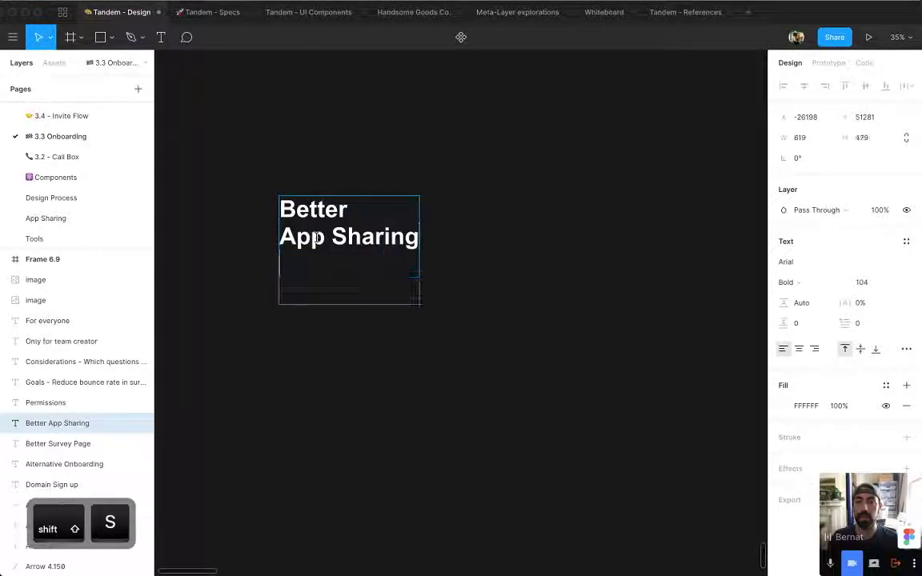
key(Return)
text(Onboarding)
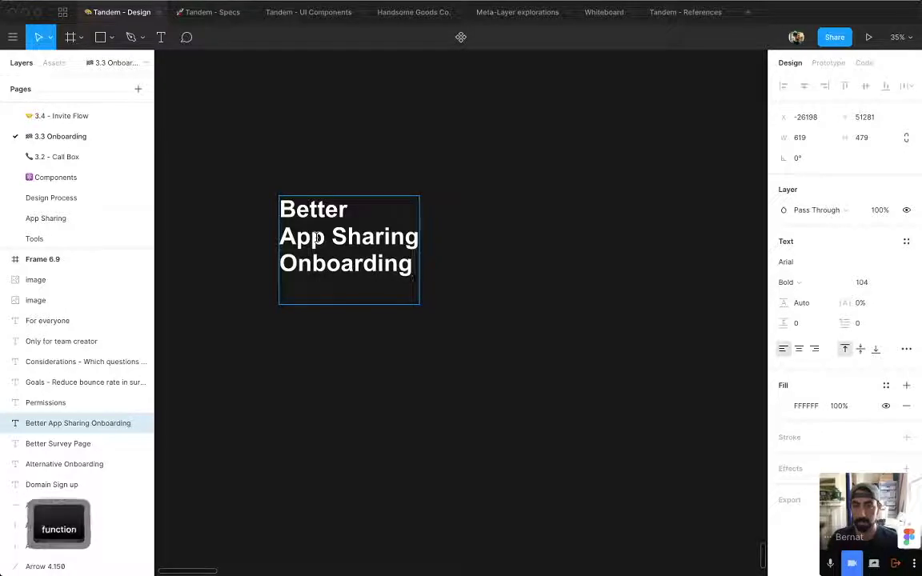
key(Delete)
click(403, 335)
click(403, 335)
Duplicate the new heading just below itself and replace the copy's text with a regular-weight bullet "- permission dialogs".
scroll(380, 264, down, 1)
drag(350, 181, 343, 335)
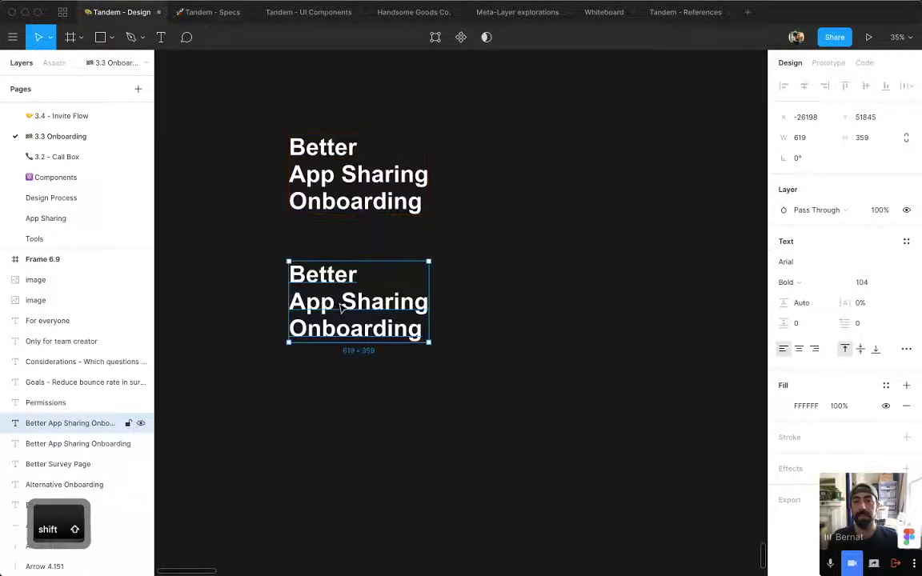
key(Return)
text(-)
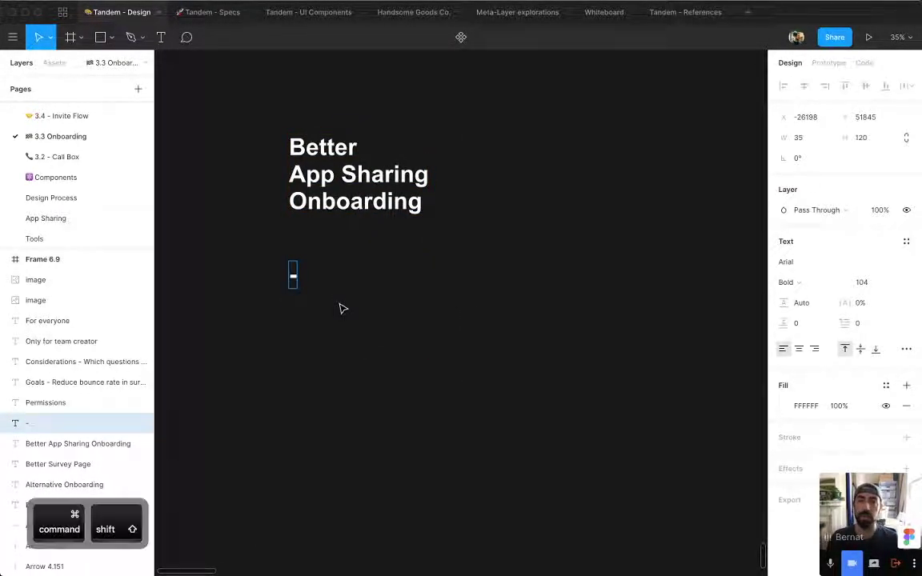
key(super+b)
text(permissions)
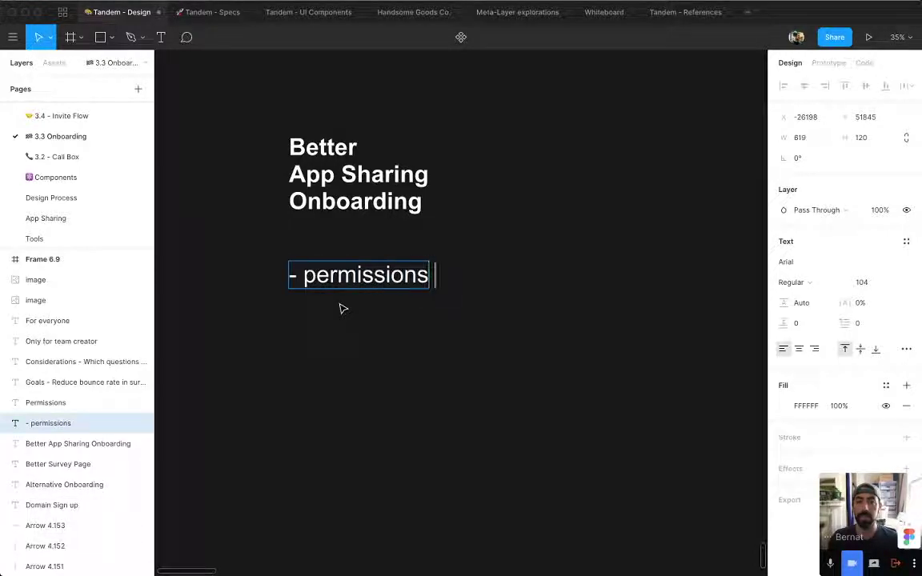
Reduce the font size of the "- permission dialogs" note to 43.
key(super+shift+comma)
key(super+shift+comma)
key(super+shift+comma)
key(super+shift+comma)
key(super+shift+comma)
key(super+shift+comma)
key(super+shift+comma)
key(super+shift+comma)
key(super+shift+comma)
key(super+shift+comma)
key(super+shift+comma)
key(super+shift+comma)
key(super+shift+comma)
key(super+shift+comma)
key(super+shift+comma)
key(super+shift+comma)
key(super+shift+comma)
key(super+shift+comma)
key(super+shift+comma)
key(super+shift+comma)
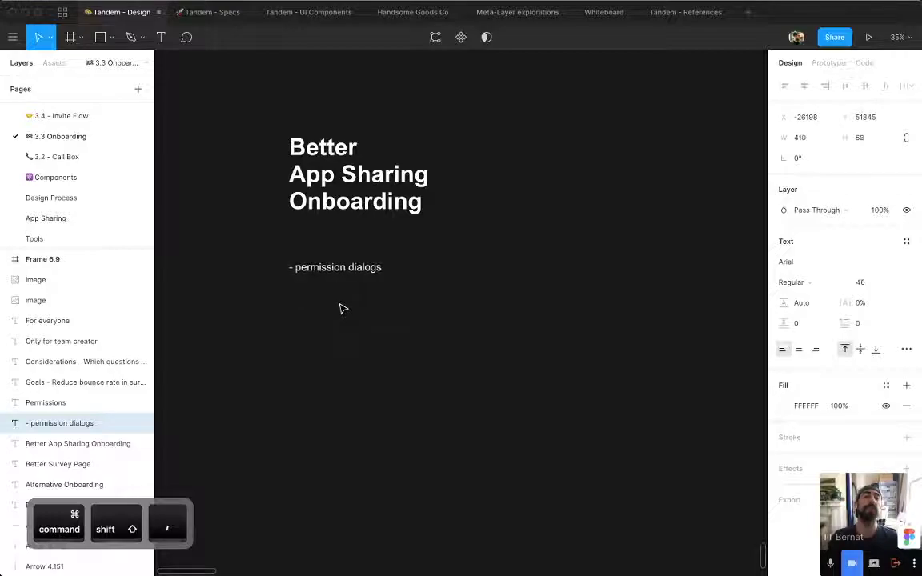
key(super+shift+comma)
key(super+shift+comma)
key(super+shift+comma)
Add a second line to the note reading "- show/teach me that you're sharing my app".
key(Right)
key(Return)
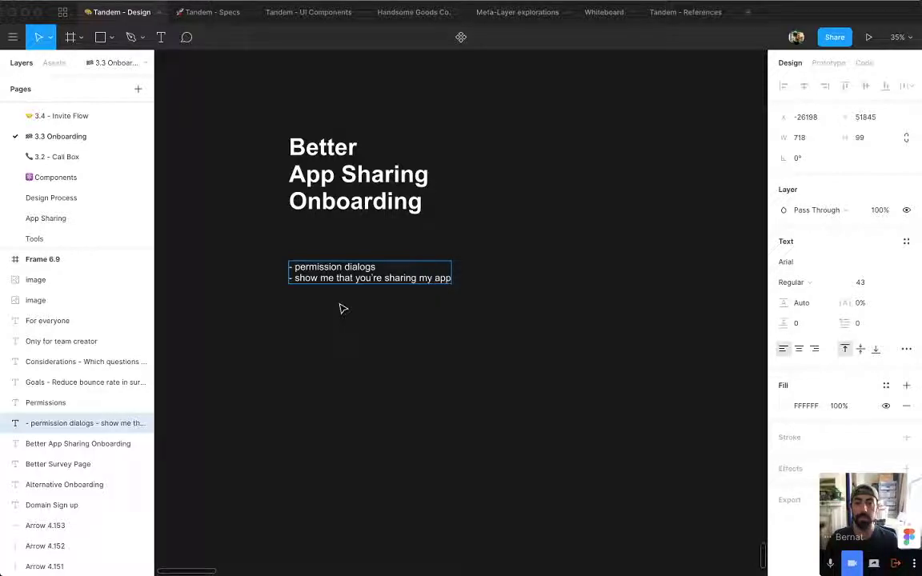
key(super+Left)
key(alt+Right)
key(alt+Right)
text(/)
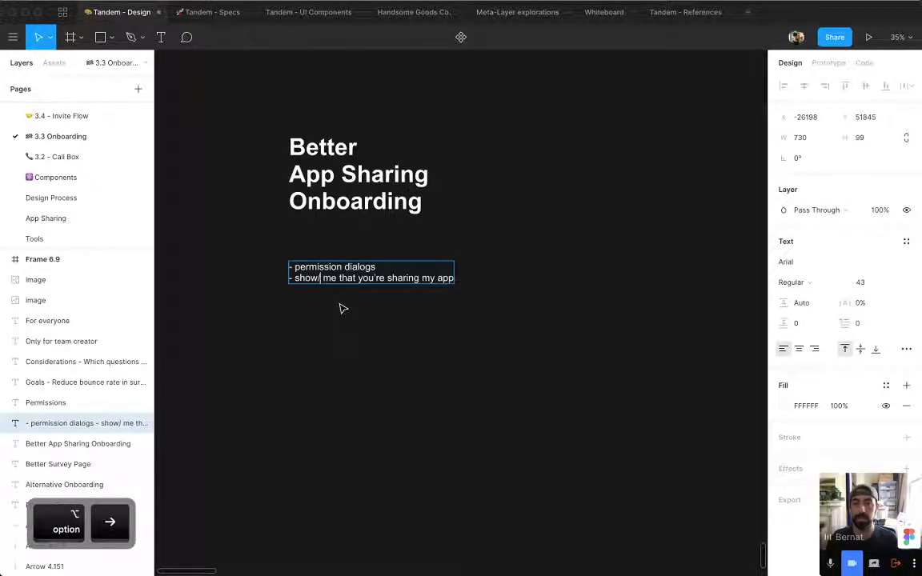
key(alt+Left)
key(alt+Right)
text(teach)
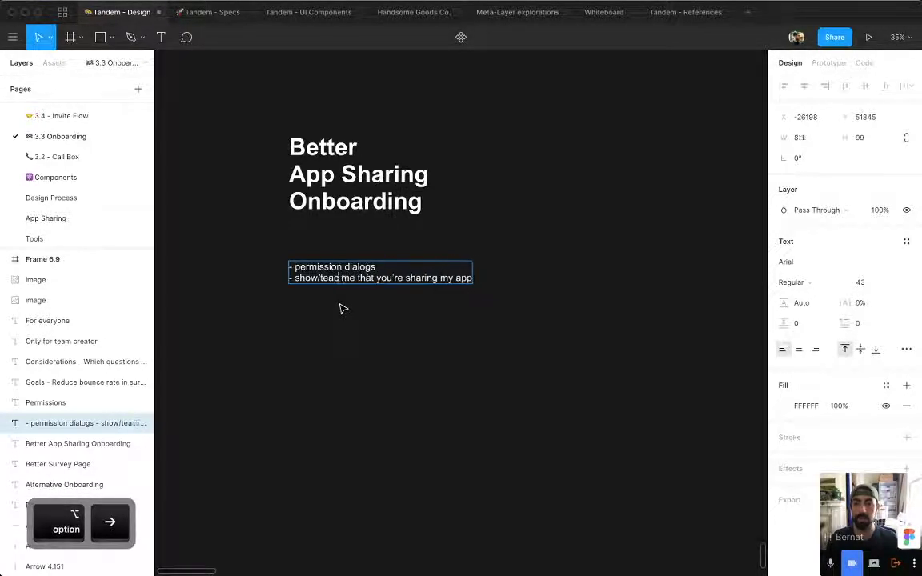
key(super+Right)
key(Return)
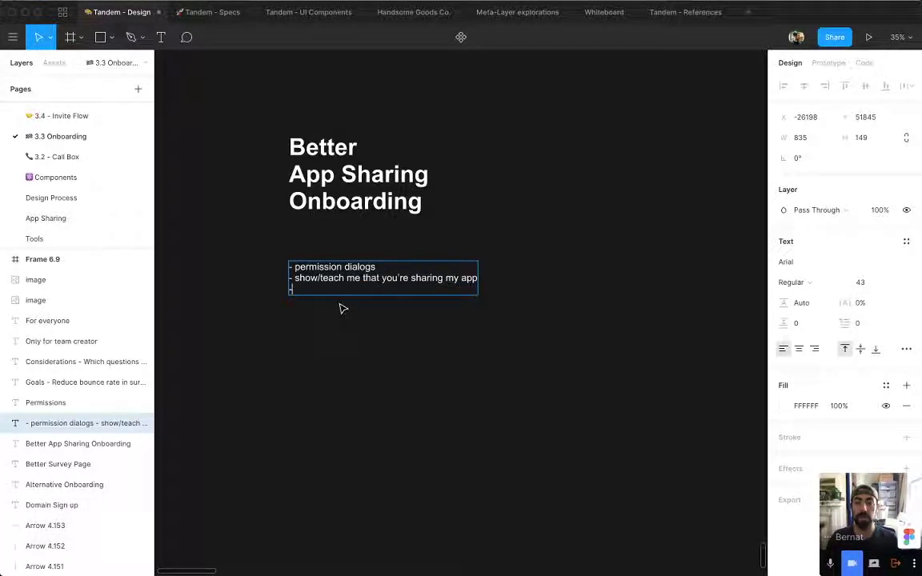
key(BackSpace)
key(BackSpace)
key(BackSpace)
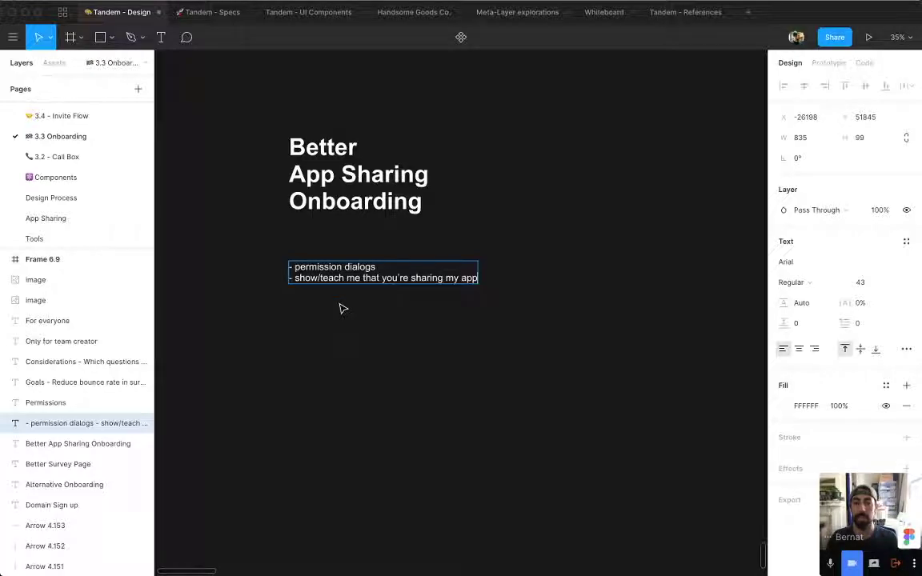
Finish editing the note, switch to the Tandem app and reset its onboarding.
key(Escape)
key(Escape)
drag(587, 217, 565, 252)
key(super+Tab)
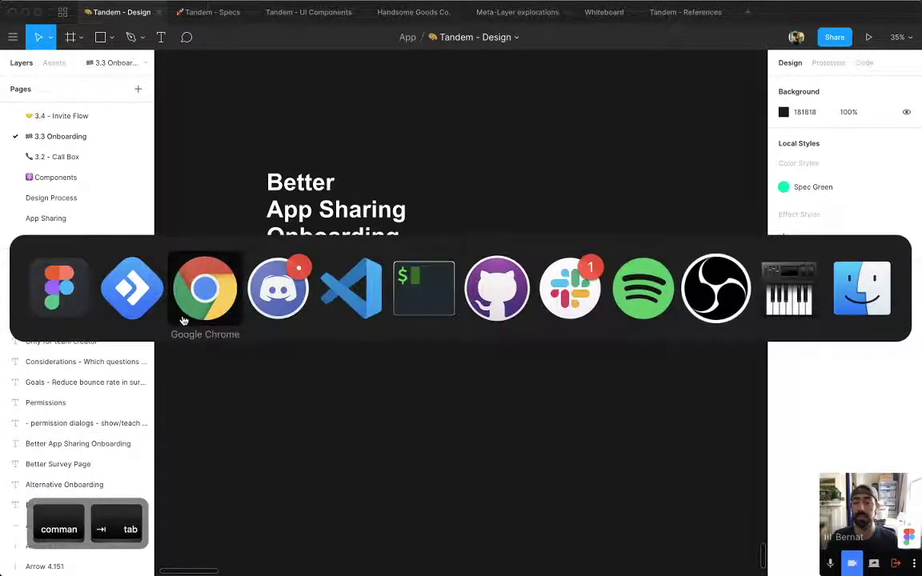
click(268, 80)
click(273, 74)
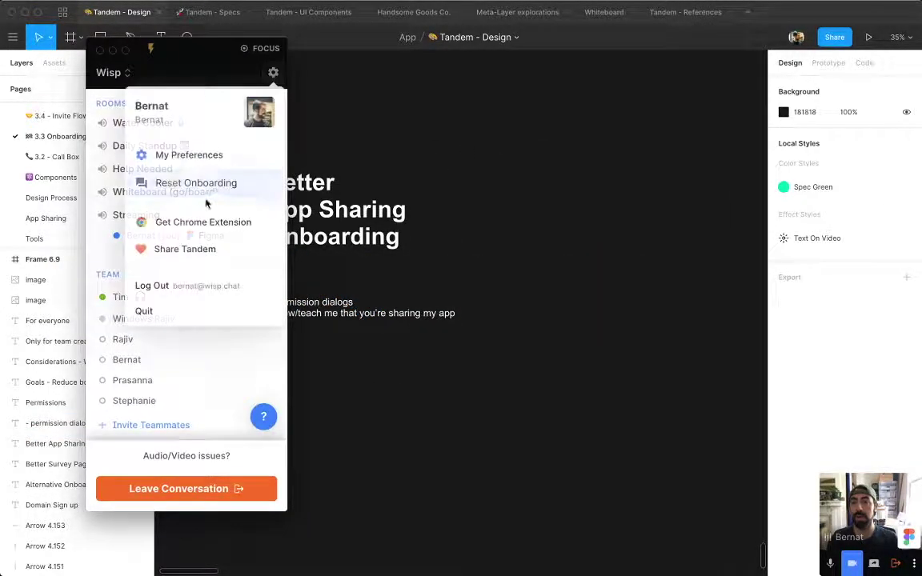
click(206, 183)
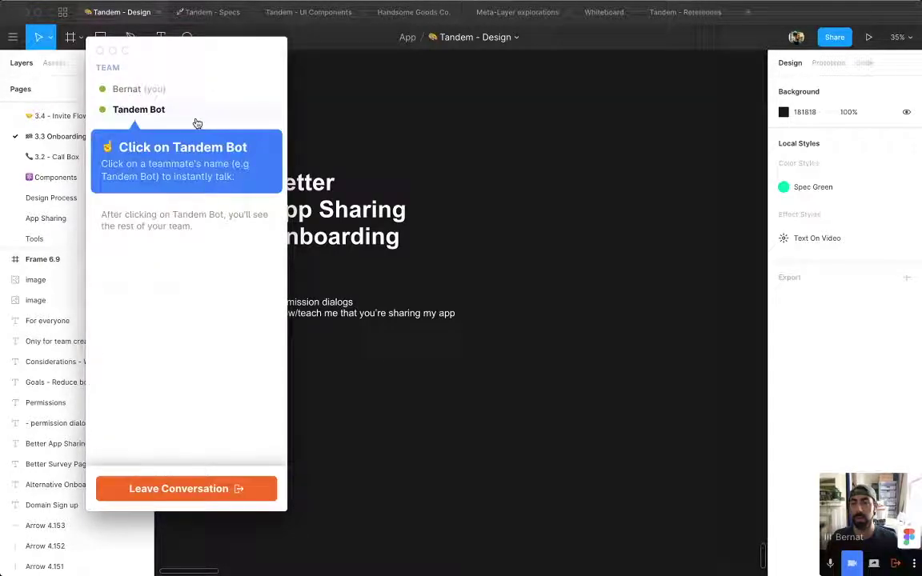
Start a conversation with Tandem Bot and walk through the onboarding tour, including the jump to the bot's work app, to the end.
click(151, 111)
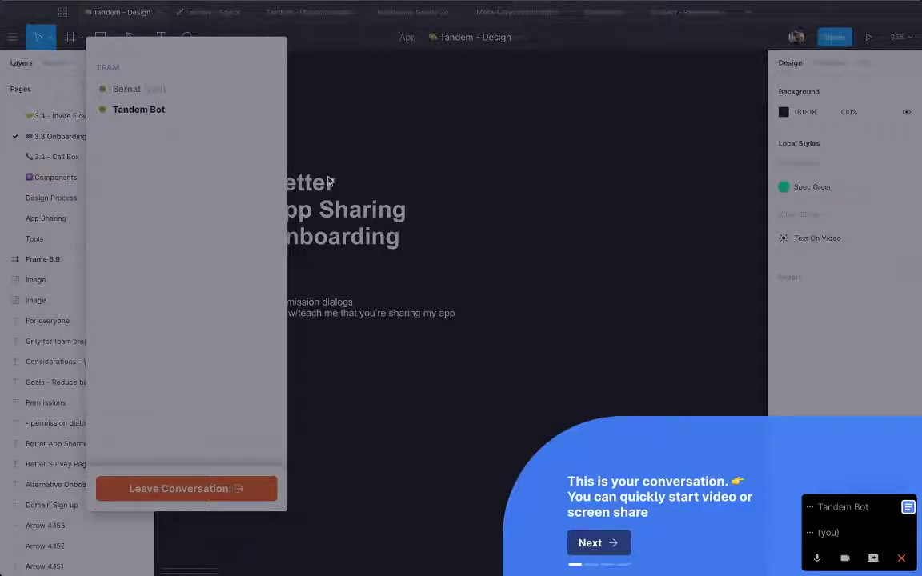
click(599, 546)
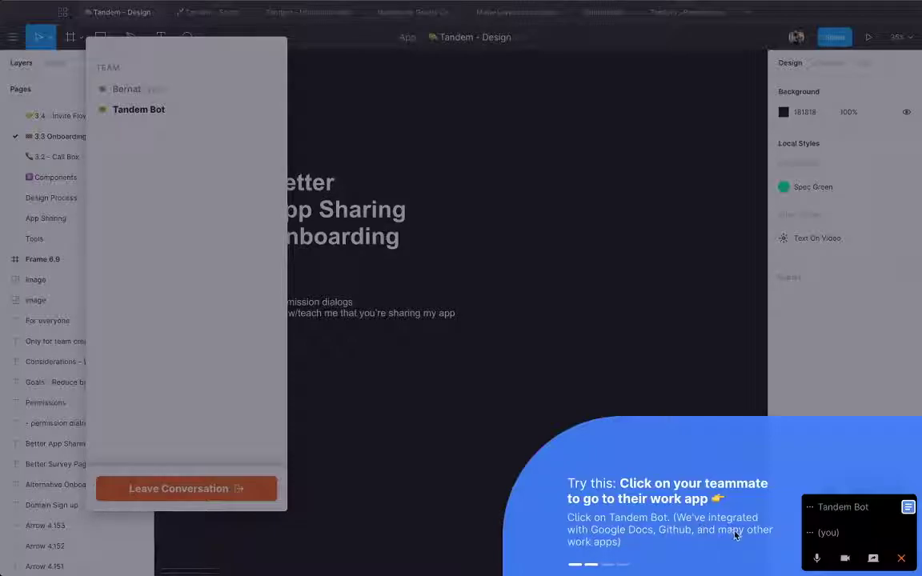
click(832, 510)
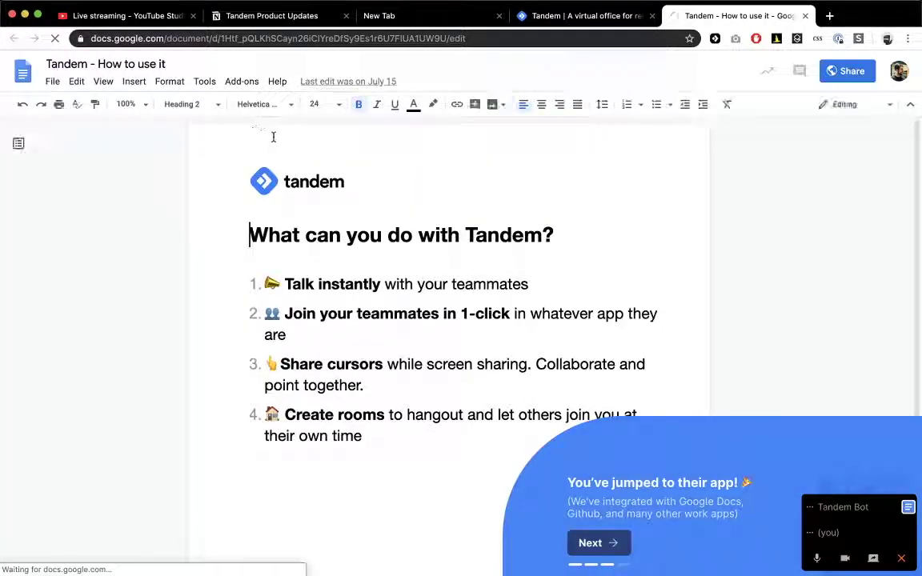
click(599, 545)
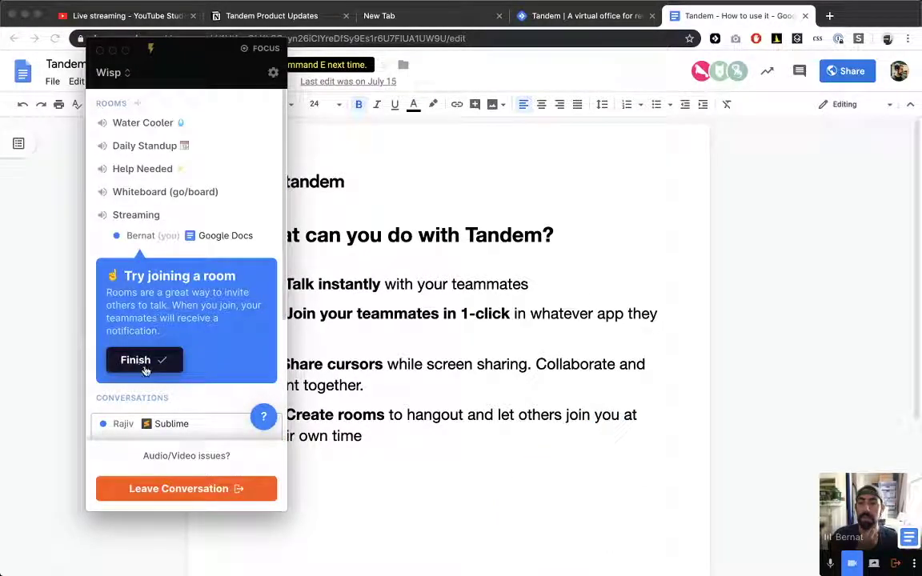
click(136, 362)
Close the "Tandem - How to use it" document in Chrome and switch back to Figma.
key(super+w)
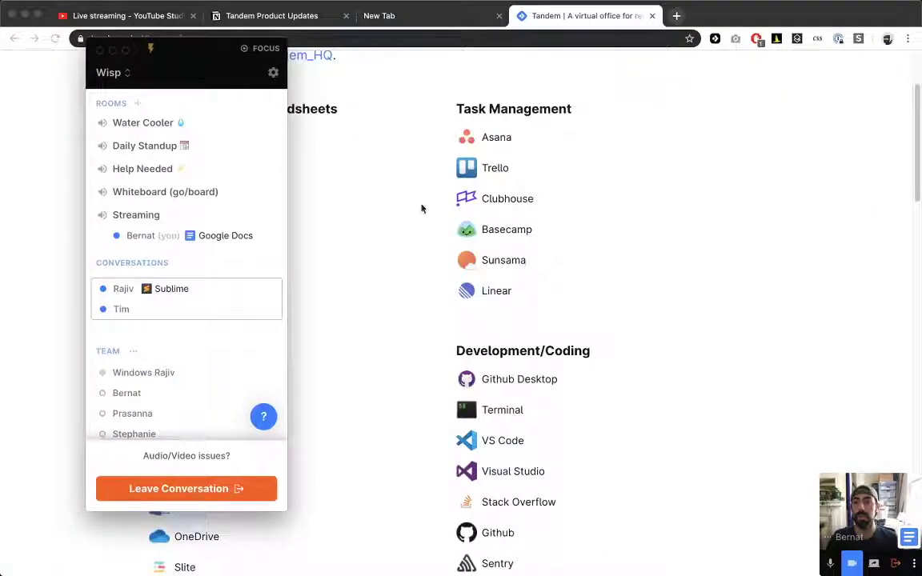
key(super+Tab)
key(super+Tab)
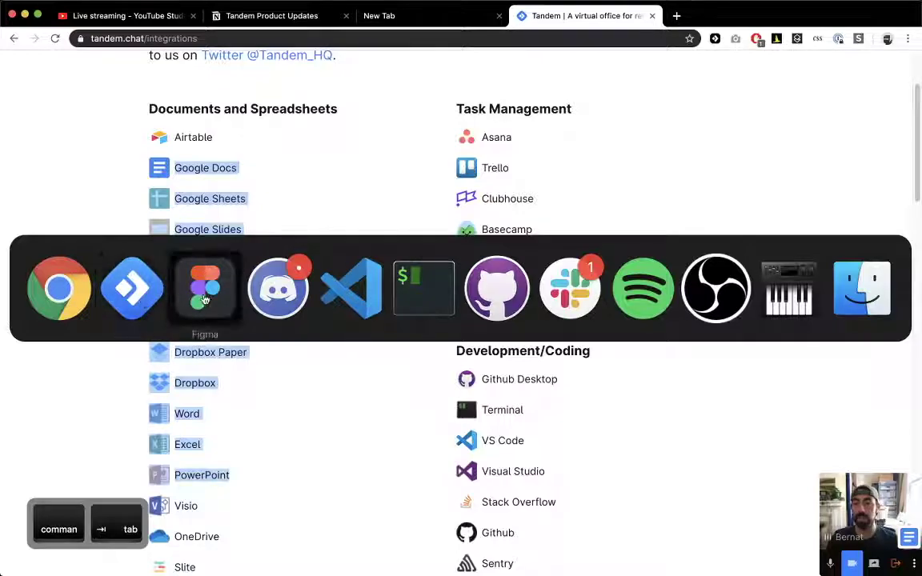
Hide the Figma interface and examine the Alternative Onboarding flow, including the first-user and secondary-user paths.
key(super+minus)
key(super+minus)
key(super+minus)
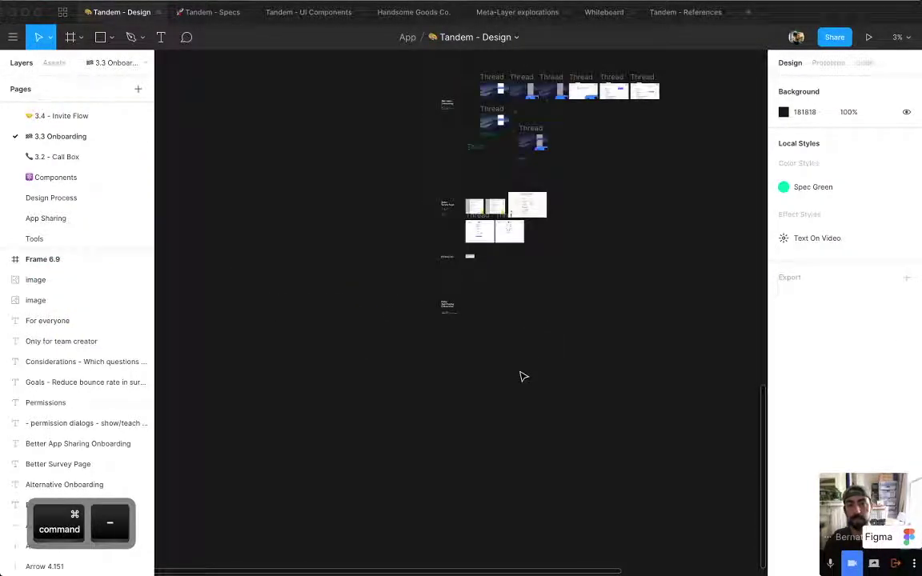
key(super+equal)
drag(449, 170, 401, 410)
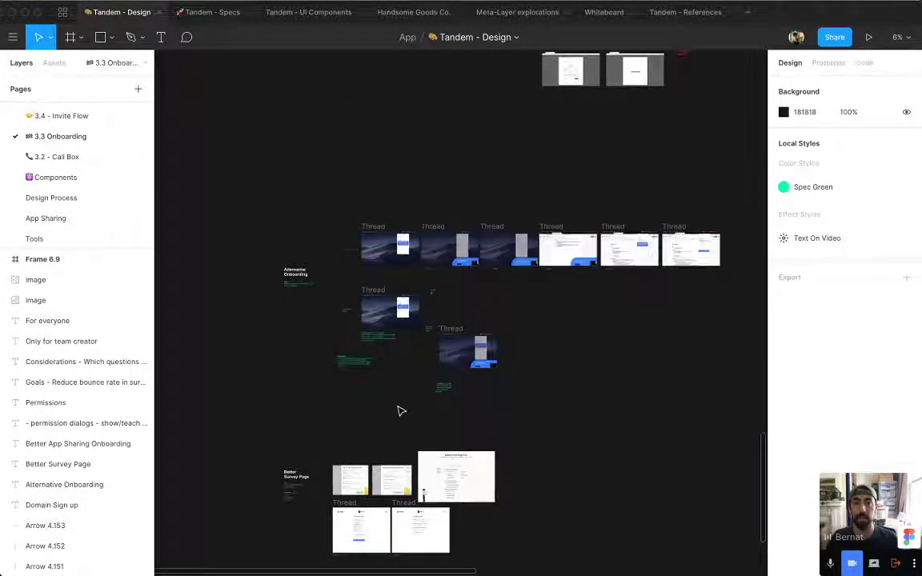
key(super+backslash)
drag(146, 128, 642, 477)
scroll(391, 360, down, 4)
scroll(391, 360, right, 5)
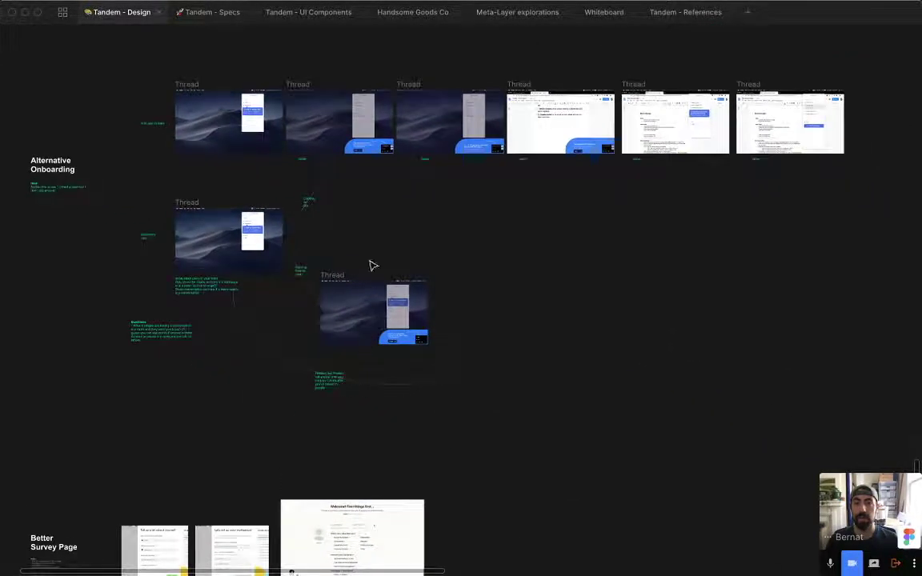
scroll(457, 295, up, 5)
scroll(537, 358, right, 6)
scroll(536, 357, down, 2)
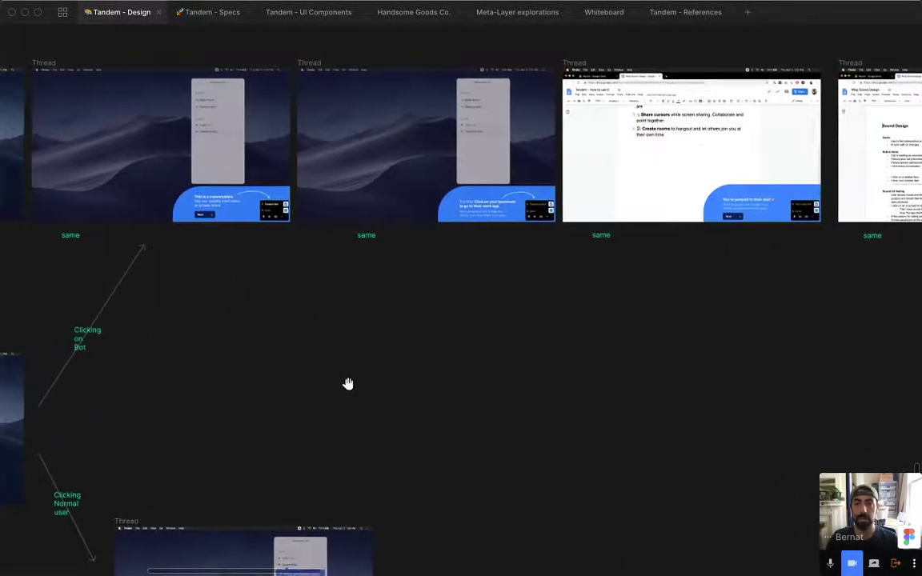
scroll(528, 381, left, 5)
scroll(529, 380, down, 2)
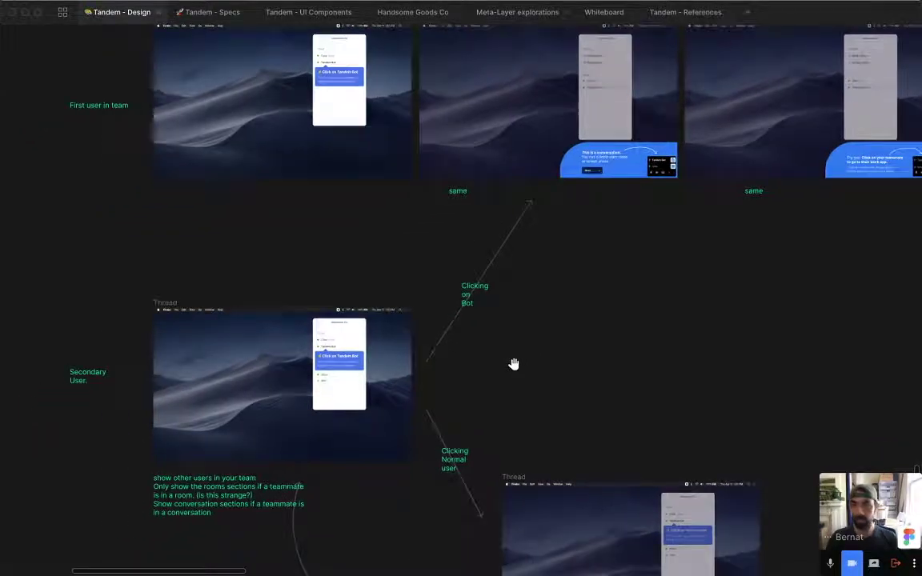
key(super+minus)
key(super+equal)
drag(478, 363, 252, 372)
drag(481, 395, 29, 373)
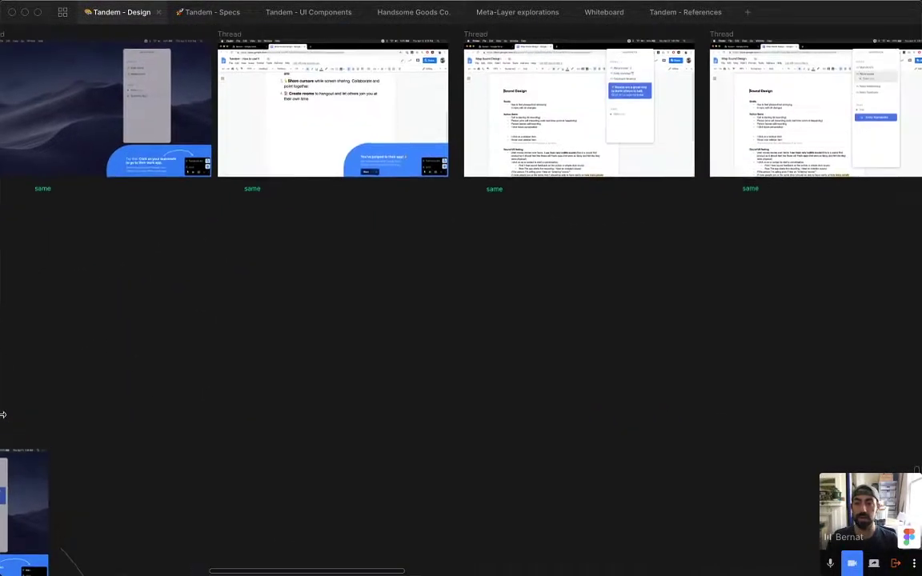
Examine the last Alternative Onboarding mockups up close, especially the one whose tooltip introduces rooms.
drag(880, 288, 452, 316)
key(z)
drag(54, 54, 280, 252)
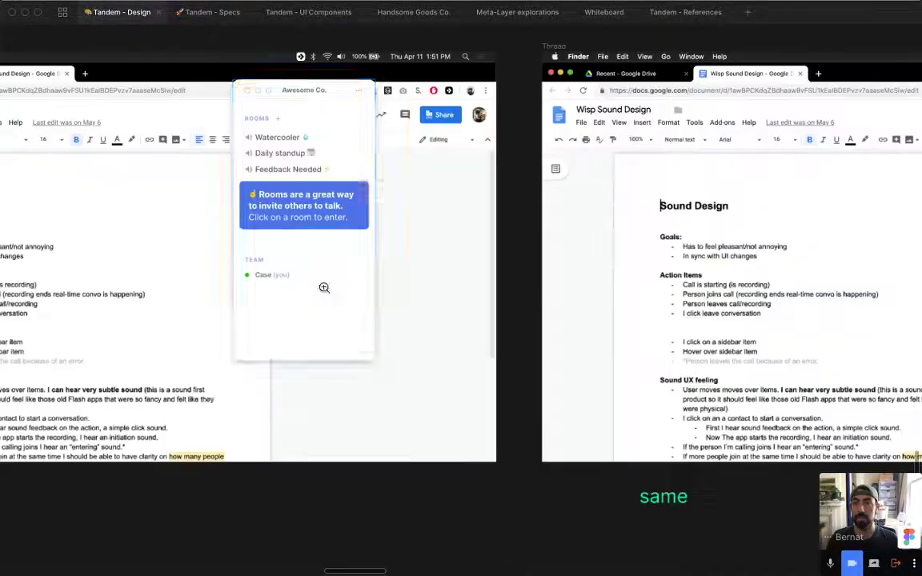
drag(314, 283, 429, 288)
drag(372, 287, 422, 285)
scroll(422, 284, right, 10)
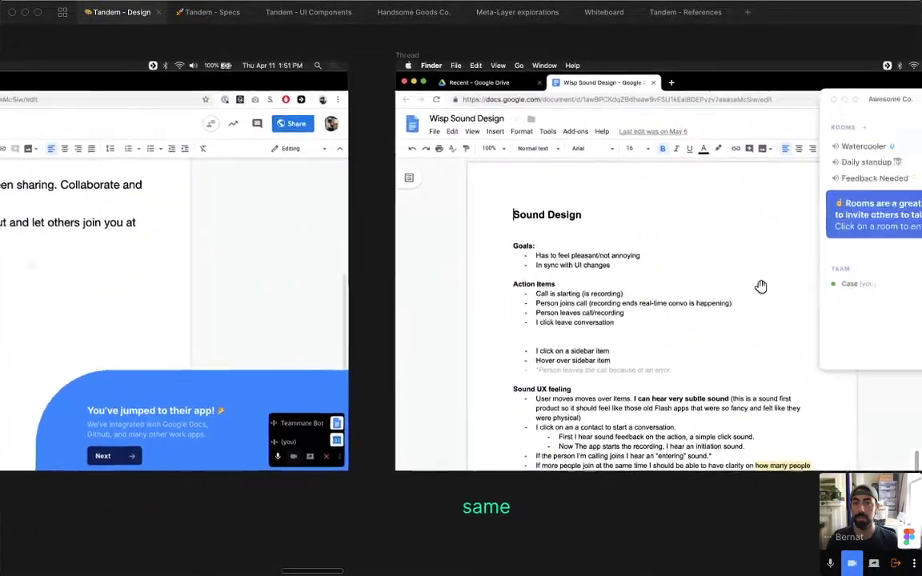
key(super+equal)
key(super+minus)
Switch to Tandem to compare its live room list with the mockup, and return to the Figma canvas.
key(super+Tab)
key(Tab)
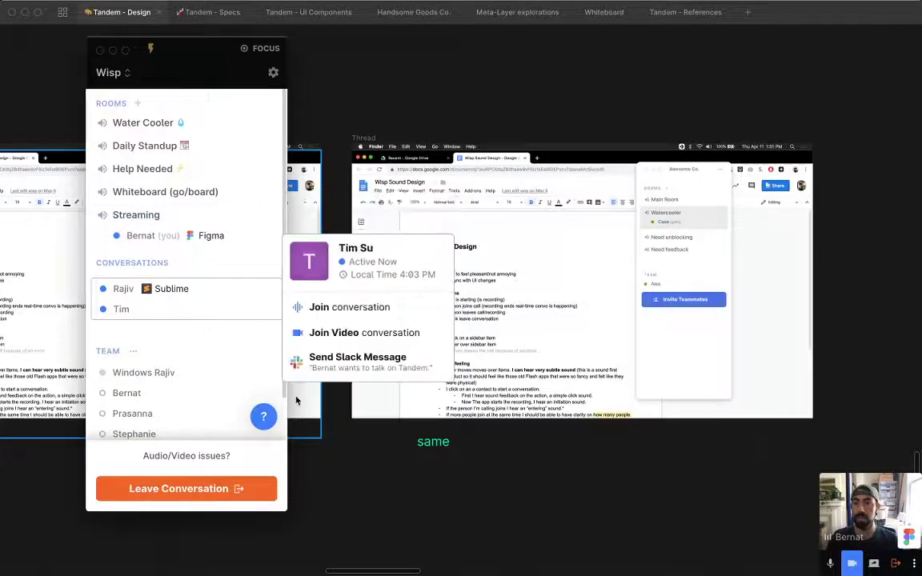
click(490, 555)
drag(432, 524, 684, 456)
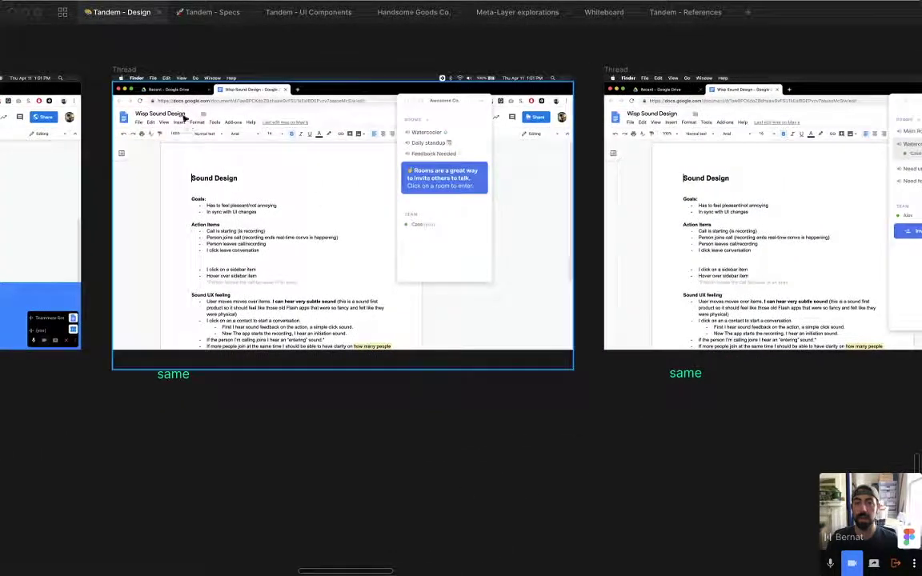
Copy the sidebar window from the rooms tooltip mockup and paste it beside the "Better App Sharing Onboarding" notes.
click(128, 70)
key(super+minus)
key(super+minus)
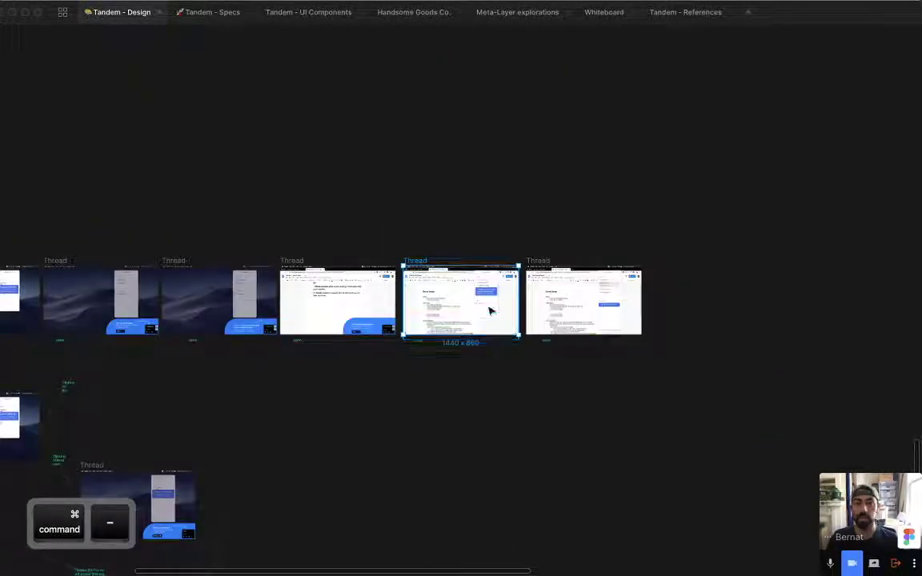
super+click(489, 308)
key(super+c)
drag(465, 399, 537, 319)
drag(320, 521, 497, 179)
drag(324, 155, 625, 436)
drag(604, 362, 530, 327)
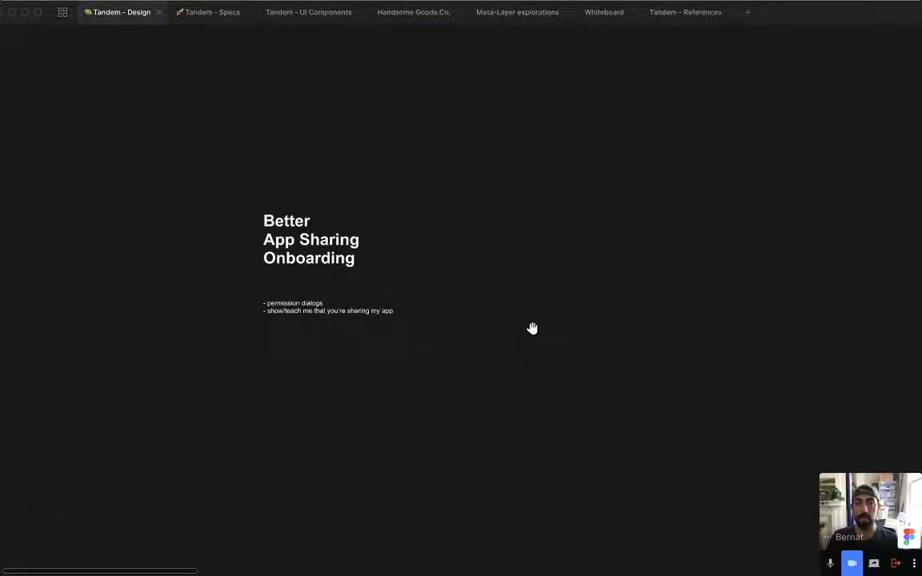
drag(209, 133, 594, 409)
double_click(192, 350)
key(super+a)
key(super+Right)
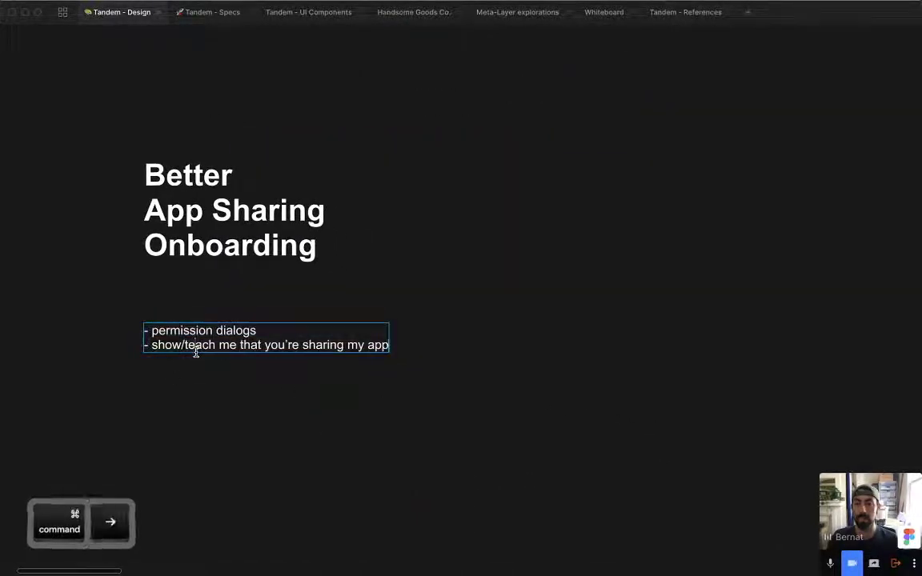
key(Escape)
key(super+v)
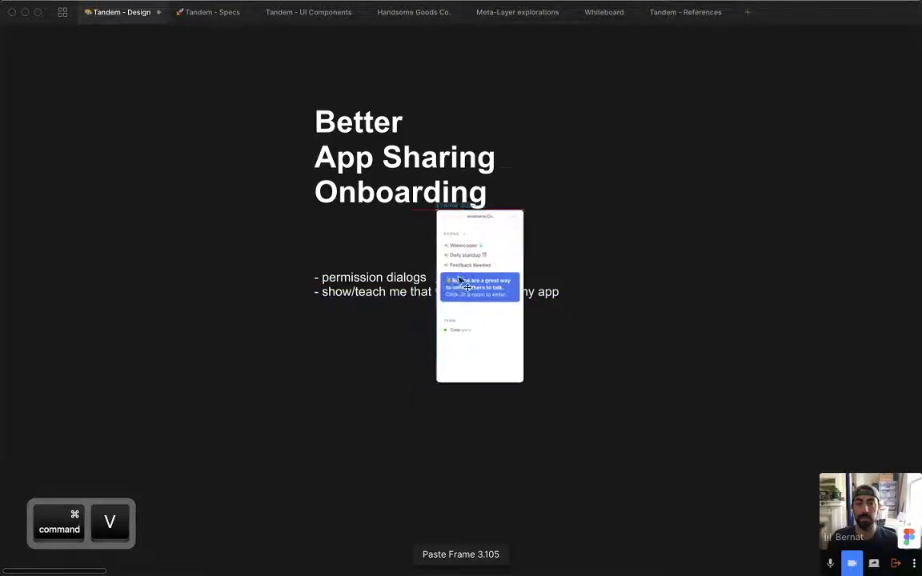
Move "show/teach me that you're sharing my app" above "permission dialogs" and number the two notes 1. and 2.
double_click(470, 293)
triple_click(473, 292)
key(super+x)
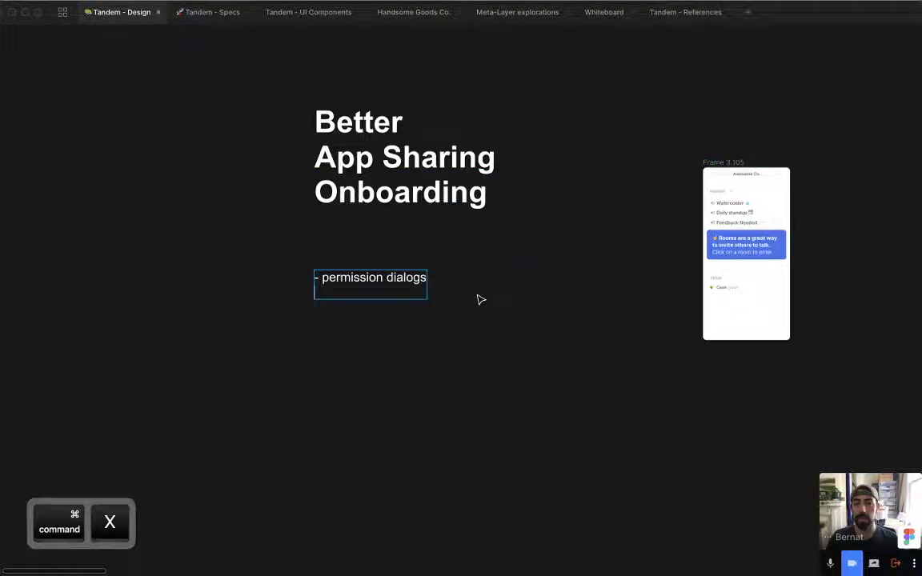
key(super+v)
key(shift+Right)
text(1.)
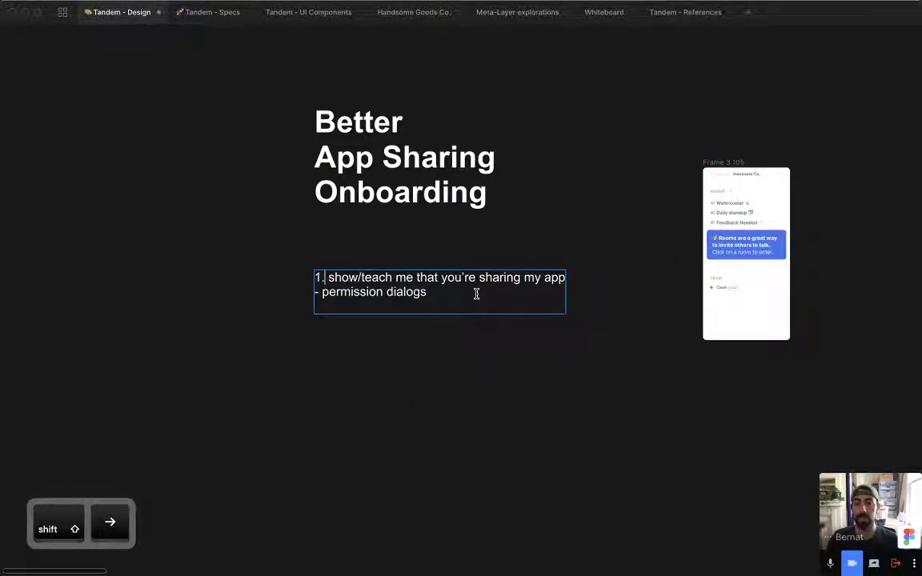
click(509, 426)
Move the copied sidebar frame up beside the title, and delete its blue rooms tooltip.
drag(575, 426, 317, 444)
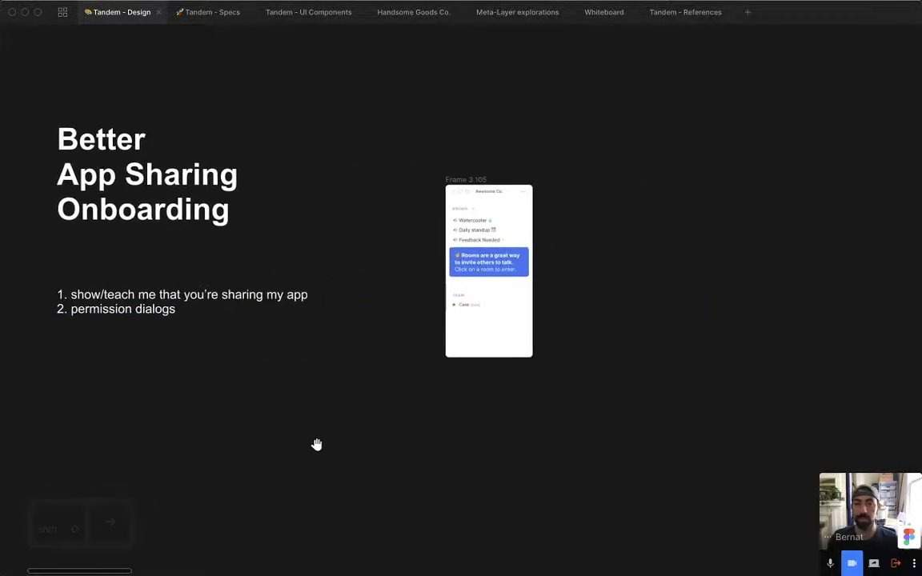
drag(476, 181, 467, 136)
key(z)
drag(277, 61, 596, 391)
drag(600, 426, 468, 358)
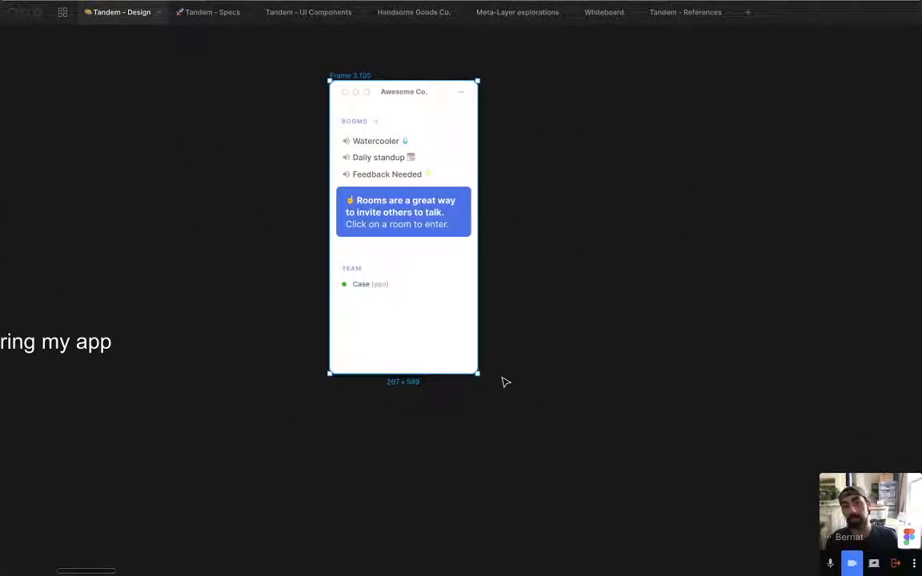
super+click(372, 204)
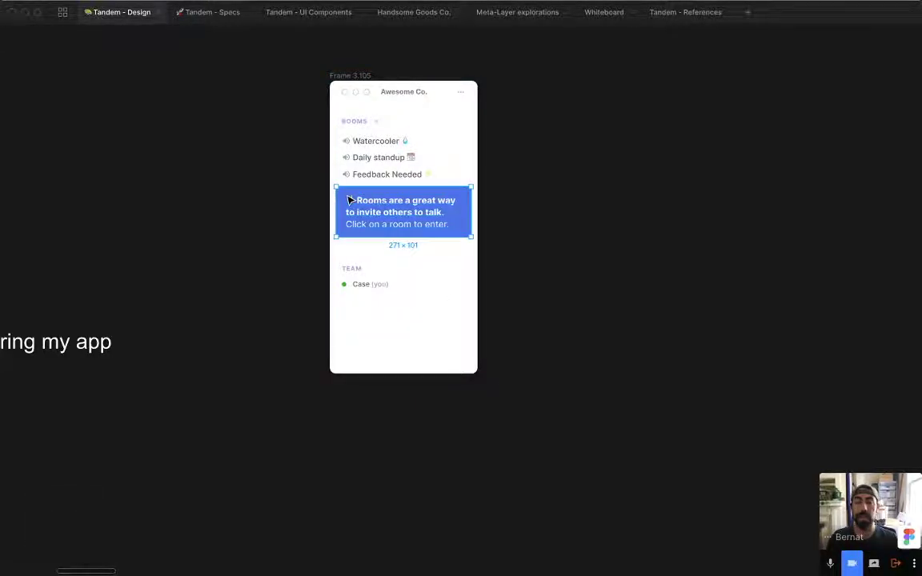
key(Delete)
Move the TEAM heading and its member row up to close the gap below the rooms list.
drag(341, 239, 422, 326)
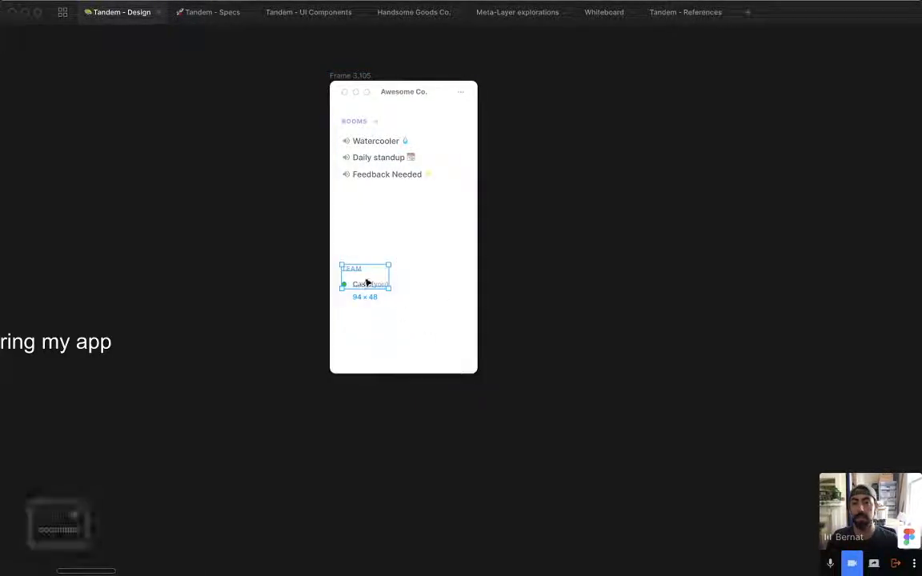
drag(366, 282, 371, 218)
key(Escape)
Draw a 24 × 24 square beside the "(you)" label under TEAM and apply the Notion fill style.
ctrl+scroll(505, 168, up, 5)
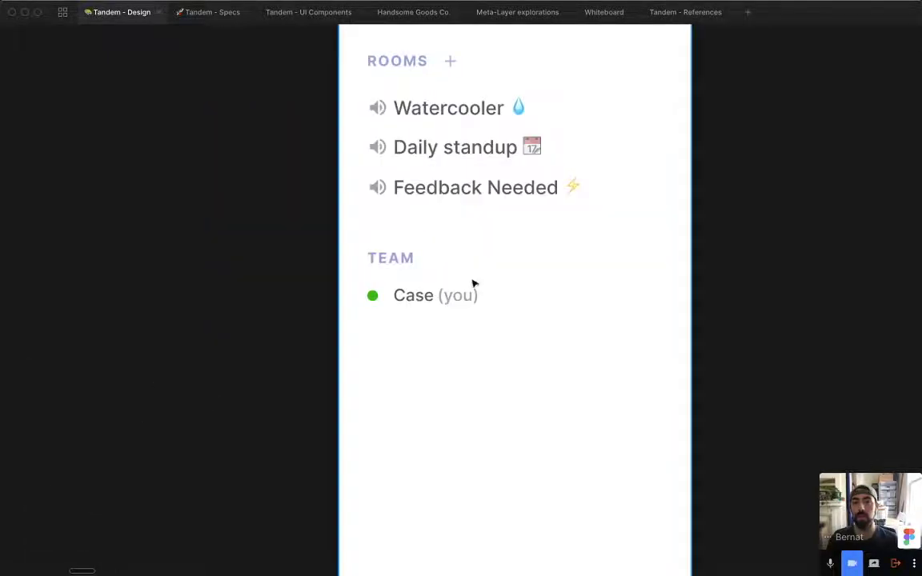
key(r)
mouse_move(421, 270)
mouse_down()
mouse_move(443, 300)
mouse_move(339, 179)
mouse_move(401, 229)
mouse_up()
key(ctrl+backslash)
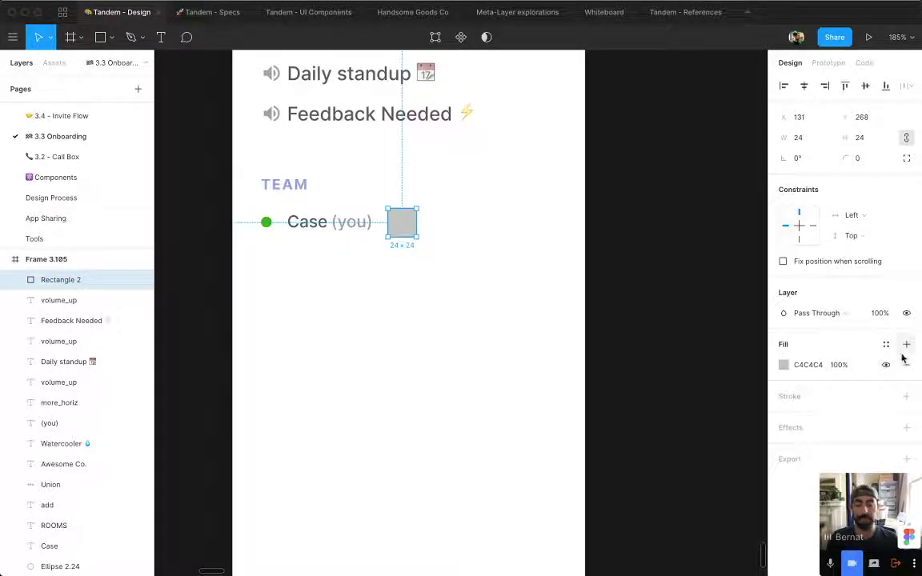
click(887, 345)
click(793, 532)
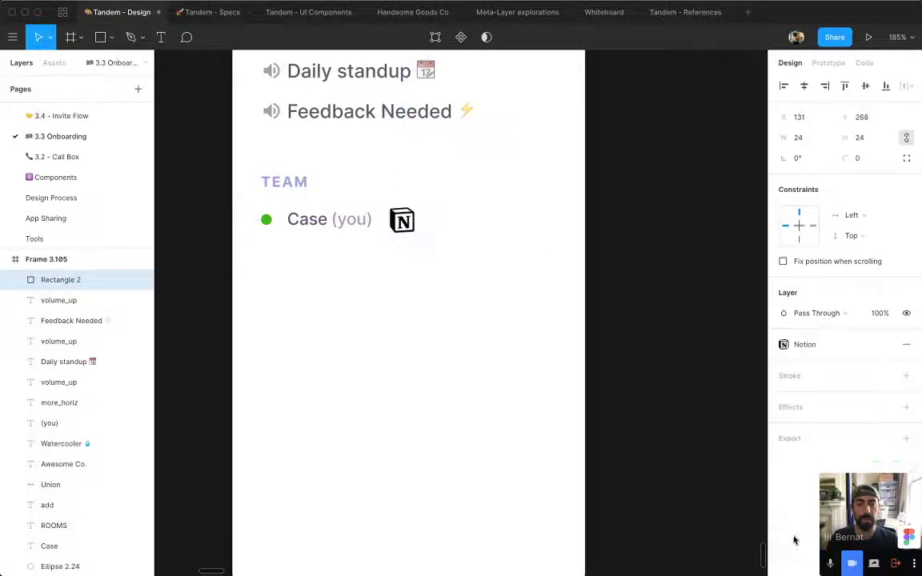
Try the Notion icon at 20 × 20 and X 126 beside the "(you)" label, and delete it.
key(super+Left)
key(super+Left)
key(super+Left)
key(super+Left)
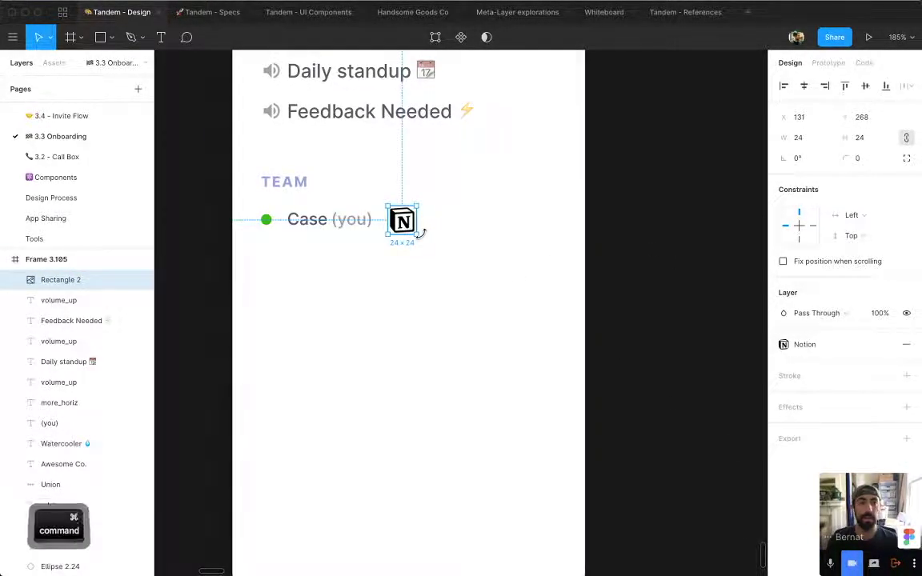
key(super+Up)
key(super+Up)
key(super+Up)
key(super+Up)
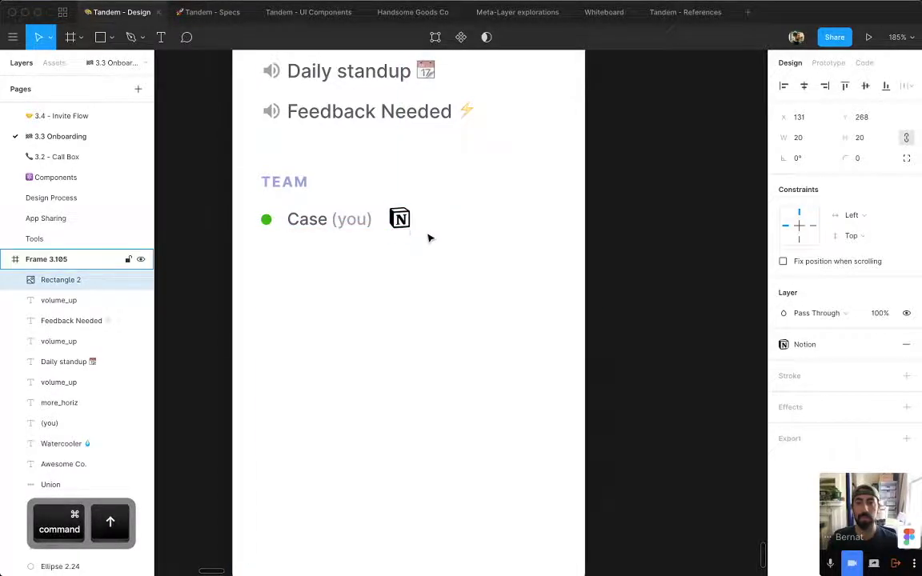
drag(408, 224, 409, 232)
scroll(520, 217, left, 2)
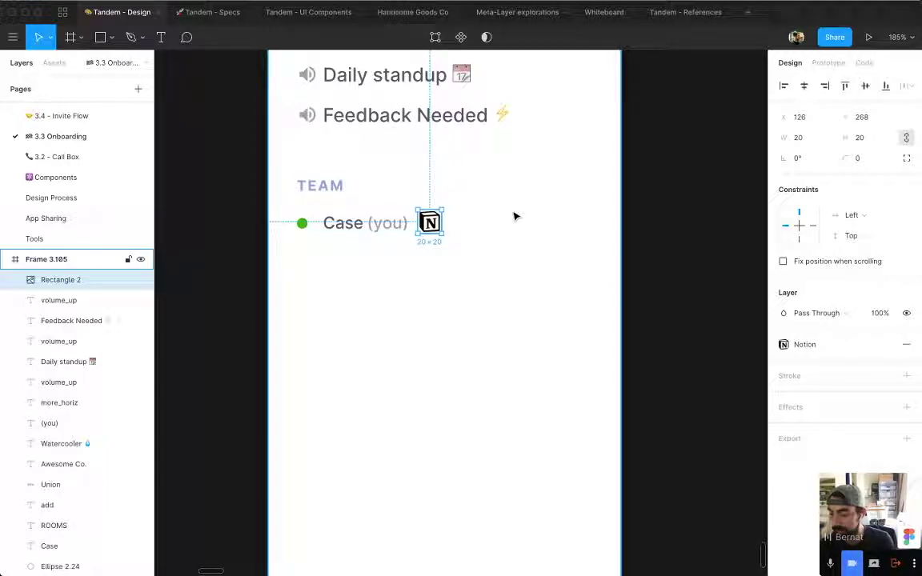
key(Delete)
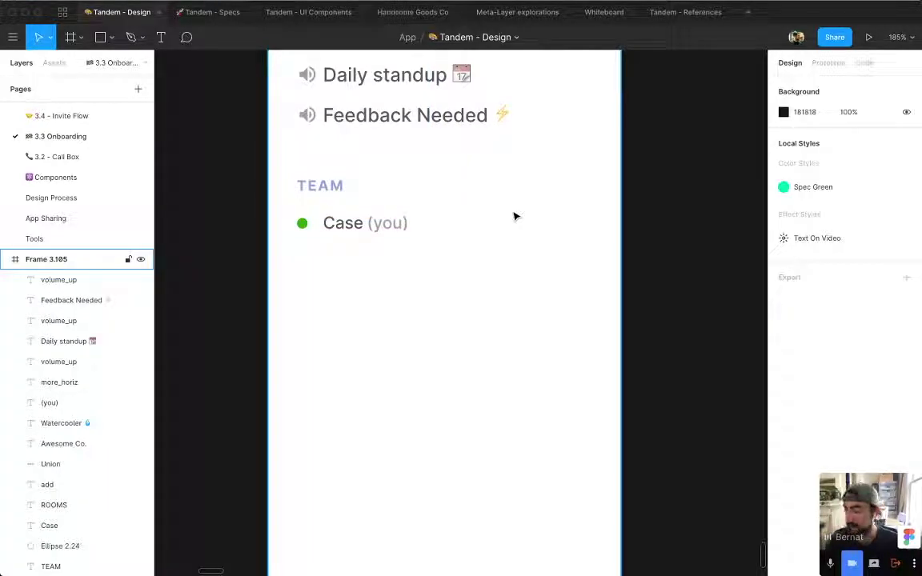
Draw a 20 × 20 square beside the "(you)" label under TEAM and give it the Notion fill style.
key(super+equal)
key(super+minus)
key(super+minus)
key(super+minus)
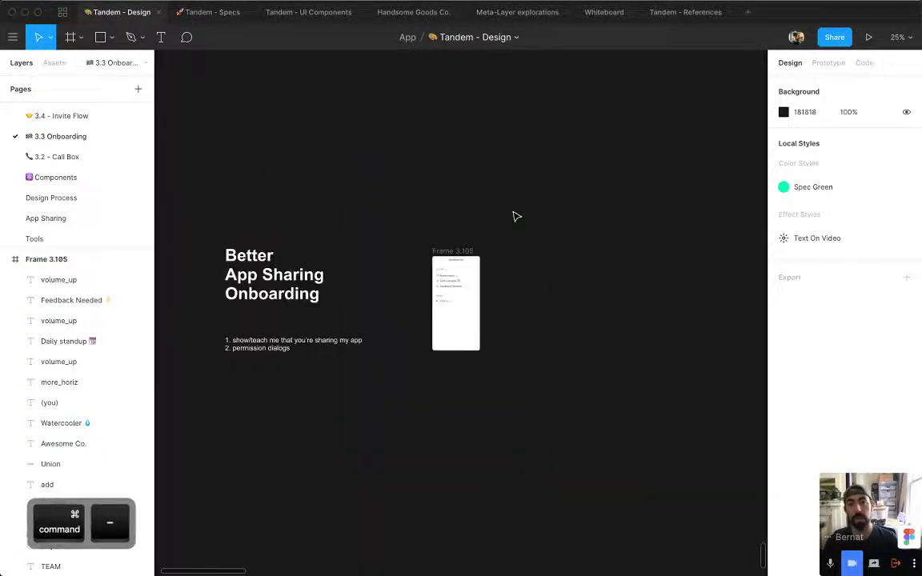
key(super+equal)
scroll(458, 195, left, 2)
scroll(458, 195, up, 3)
drag(550, 409, 580, 416)
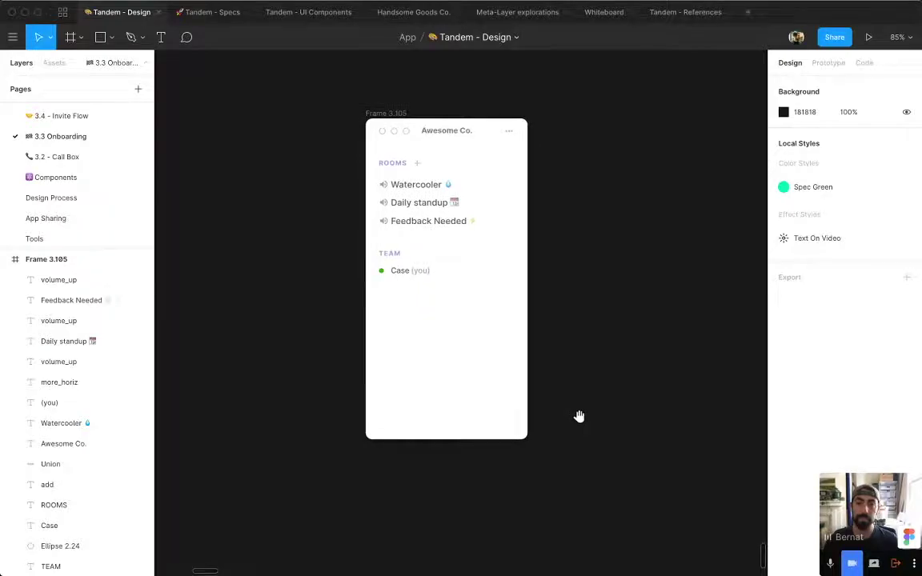
scroll(344, 336, up, 2)
scroll(363, 297, right, 2)
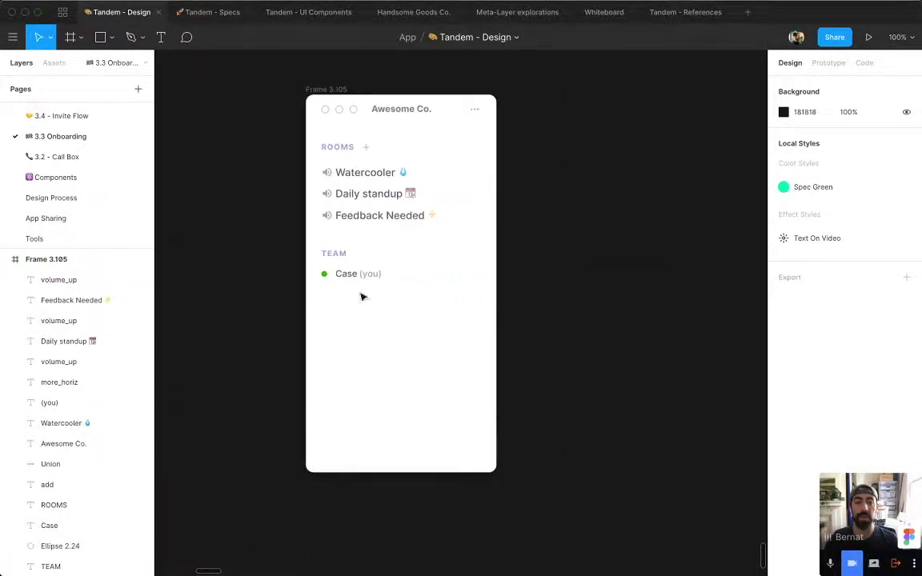
drag(264, 89, 676, 533)
drag(617, 478, 635, 491)
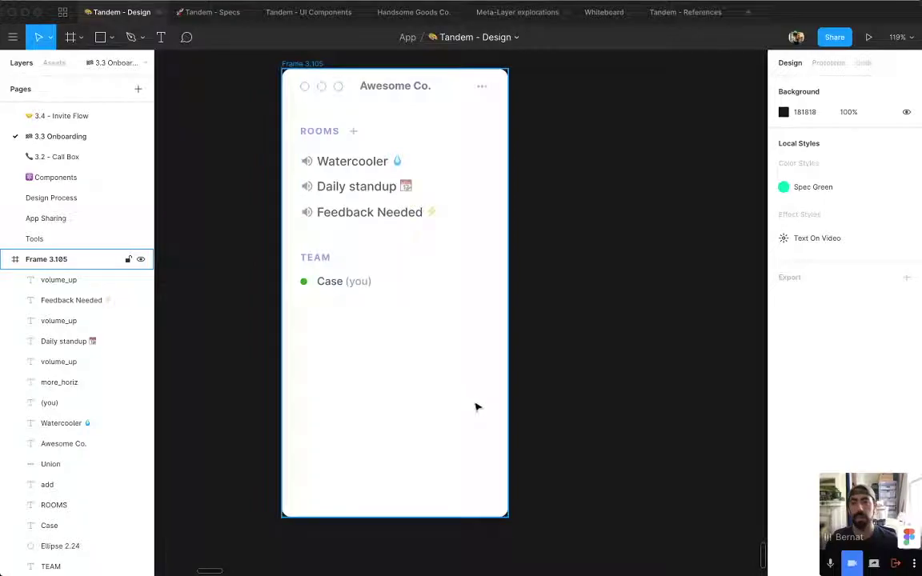
key(r)
drag(379, 274, 397, 291)
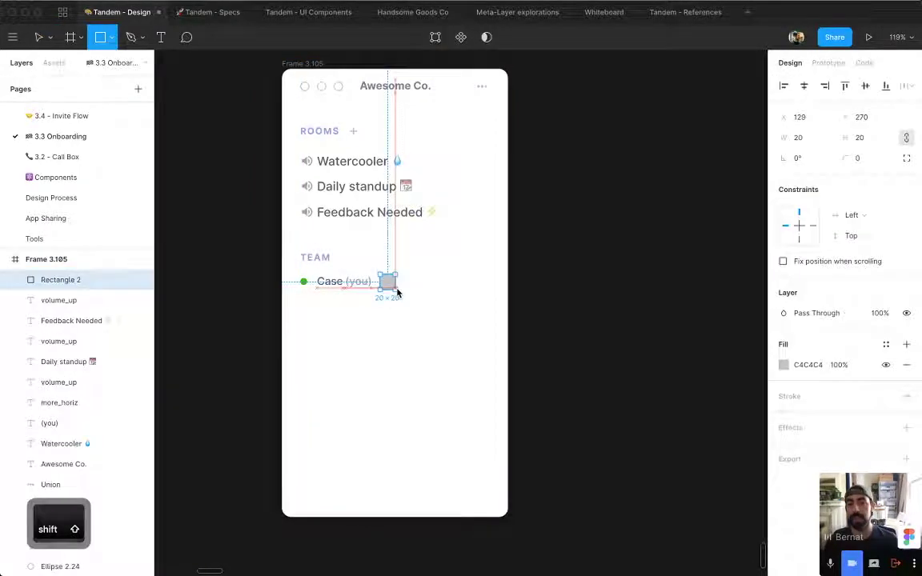
click(887, 345)
scroll(815, 436, down, 5)
click(796, 531)
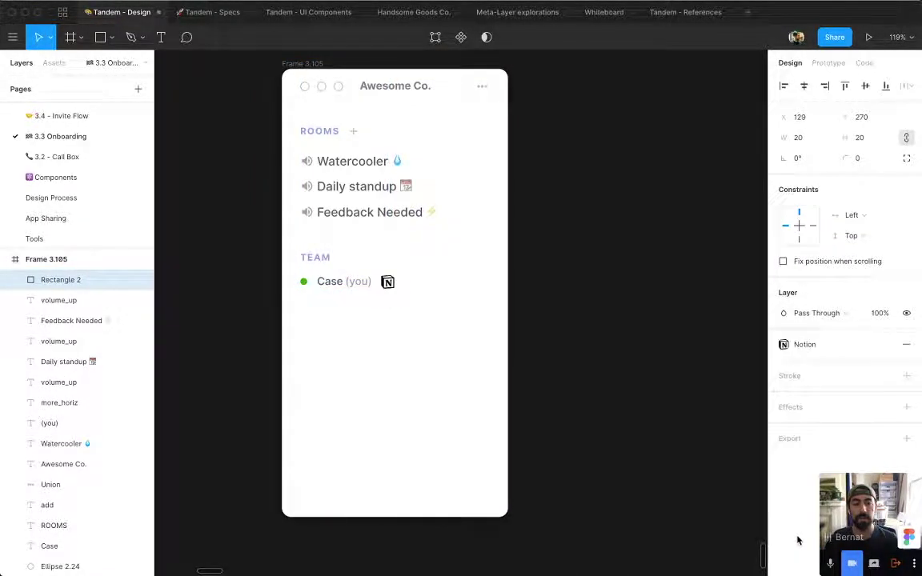
Shift the Notion icon to X 126, closer to "(you)", and lower the whole member row slightly below the TEAM heading.
click(598, 292)
drag(598, 292, 630, 285)
key(z)
drag(711, 101, 190, 474)
drag(412, 309, 409, 310)
key(super+minus)
key(super+minus)
key(super+equal)
key(super+equal)
scroll(414, 323, down, 2)
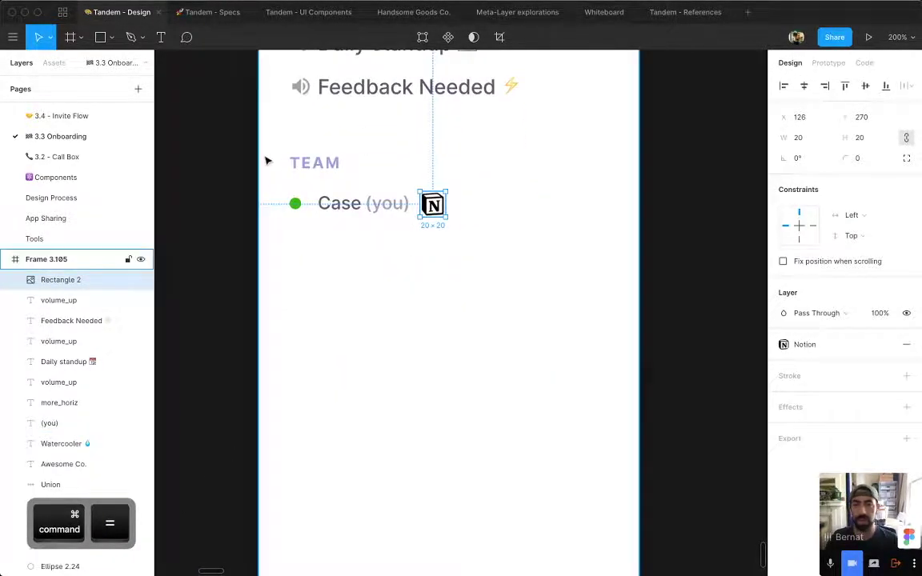
drag(282, 185, 502, 260)
key(shift+Down)
click(414, 340)
Draw a rectangle of about 274 × 127 around the team member row and place it behind the row's text and icon.
key(r)
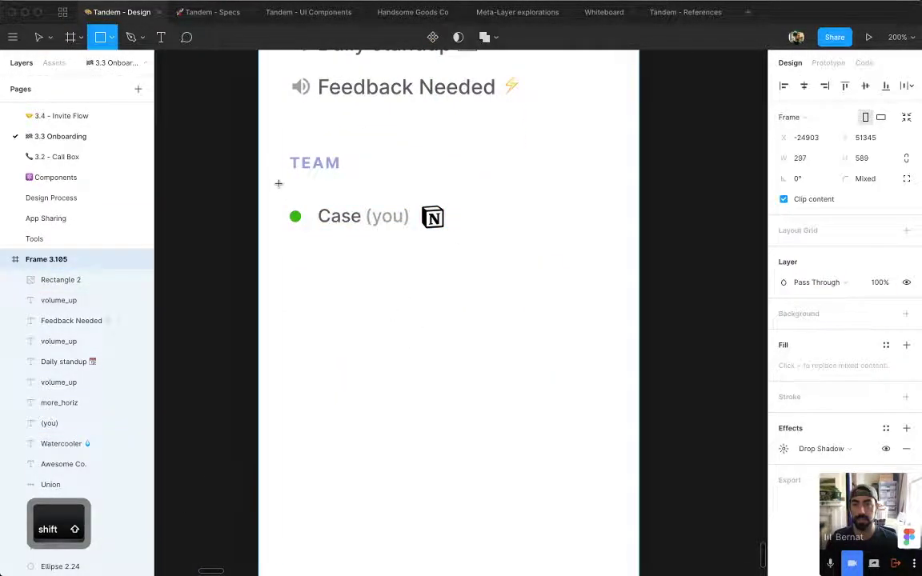
drag(274, 182, 626, 347)
key(super+x)
super+click(545, 381)
key(super+v)
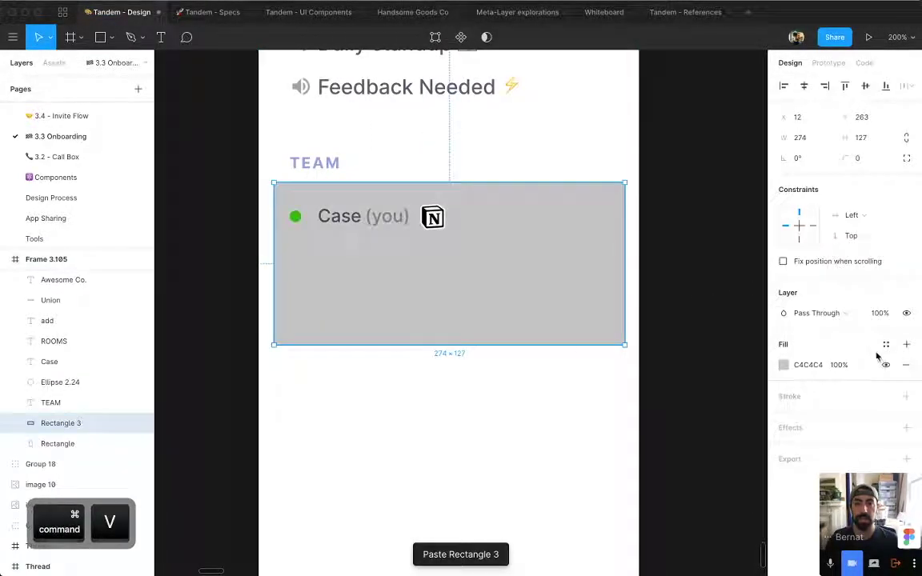
Apply the brand fill style to the rectangle behind the member row and set its corner radius to 6.
click(885, 344)
click(814, 449)
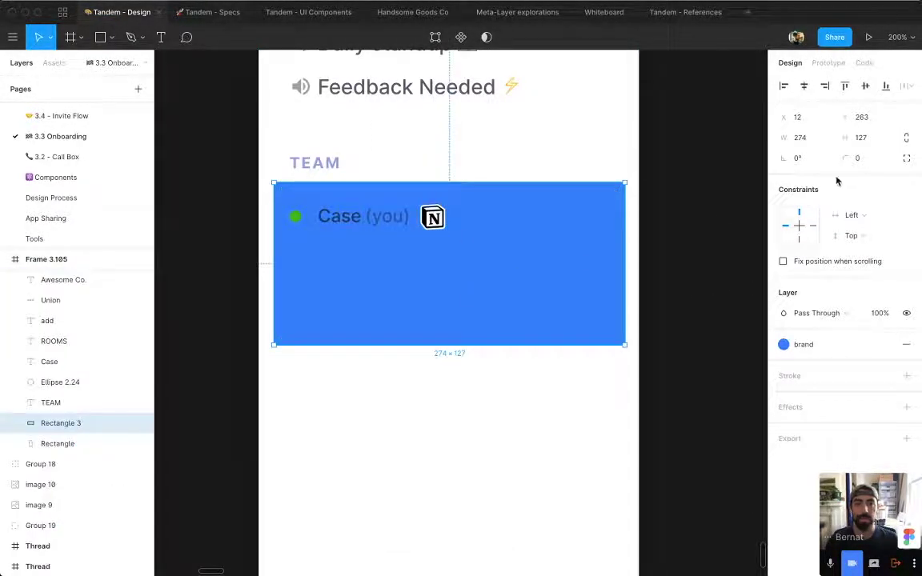
click(861, 159)
text(6)
key(Return)
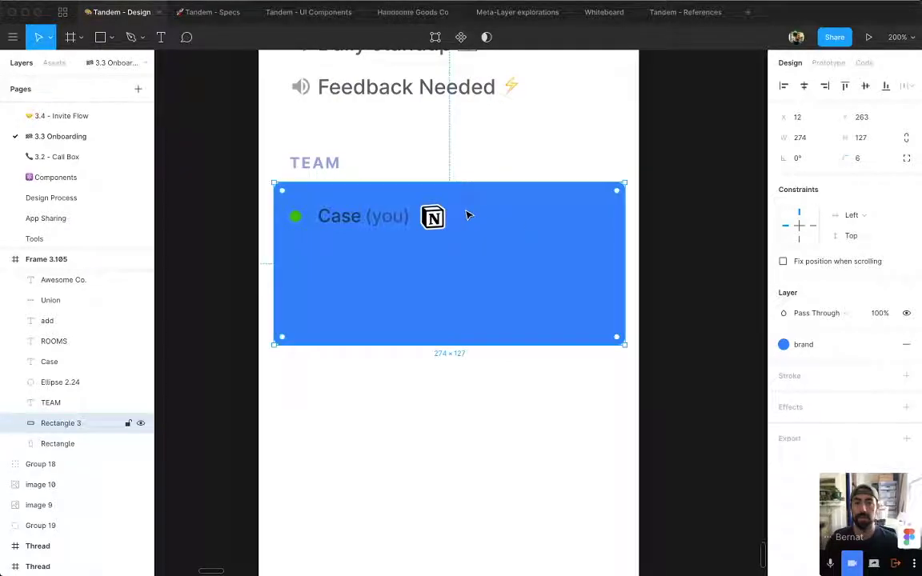
Draw a square around the Notion icon, place it behind the icon, and size it to 24 × 24.
key(z)
drag(280, 124, 555, 411)
drag(463, 199, 519, 251)
key(super+x)
key(super+v)
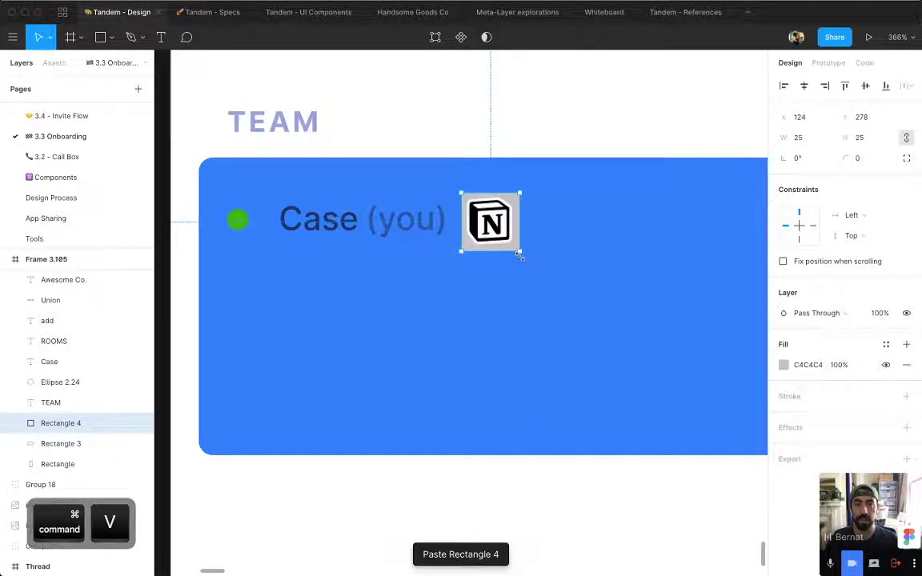
key(super+Left)
key(super+Left)
key(super+Right)
Fill the square behind the Notion icon with white FFFFFF and set its corner radius to 6.
key(ctrl+c)
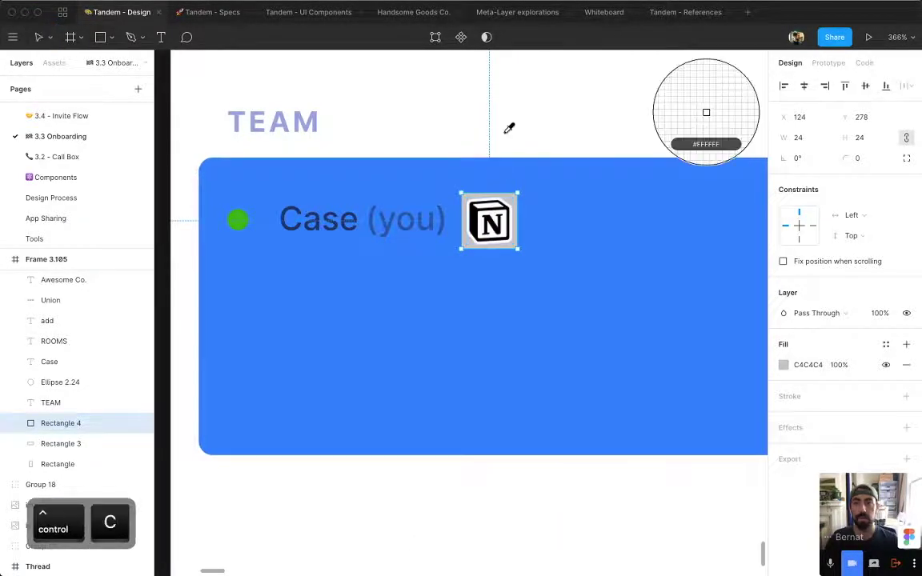
click(704, 112)
key(Return)
Try coloring the member name and "(you)" text white by sampling the sidebar background, and undo it.
key(super+minus)
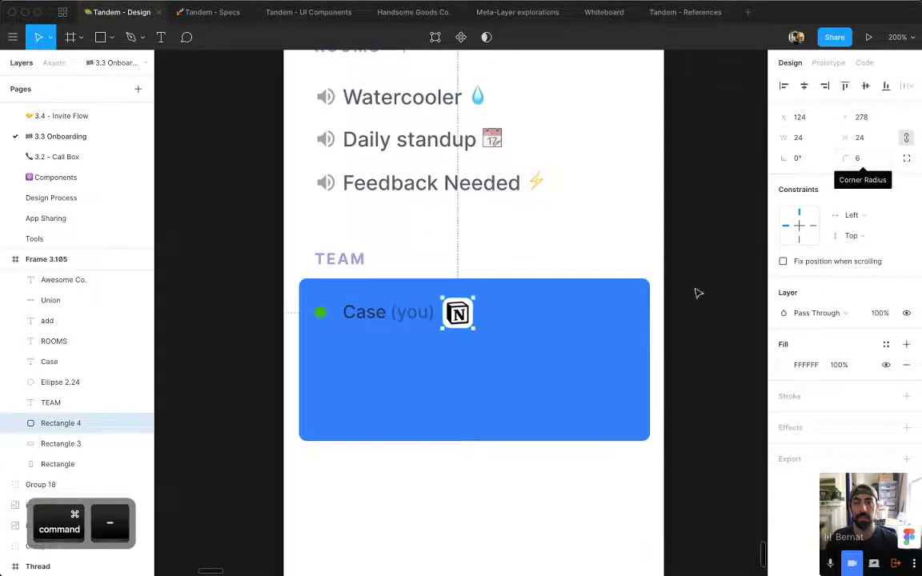
drag(699, 311, 669, 233)
shift+super+click(381, 231)
key(ctrl+c)
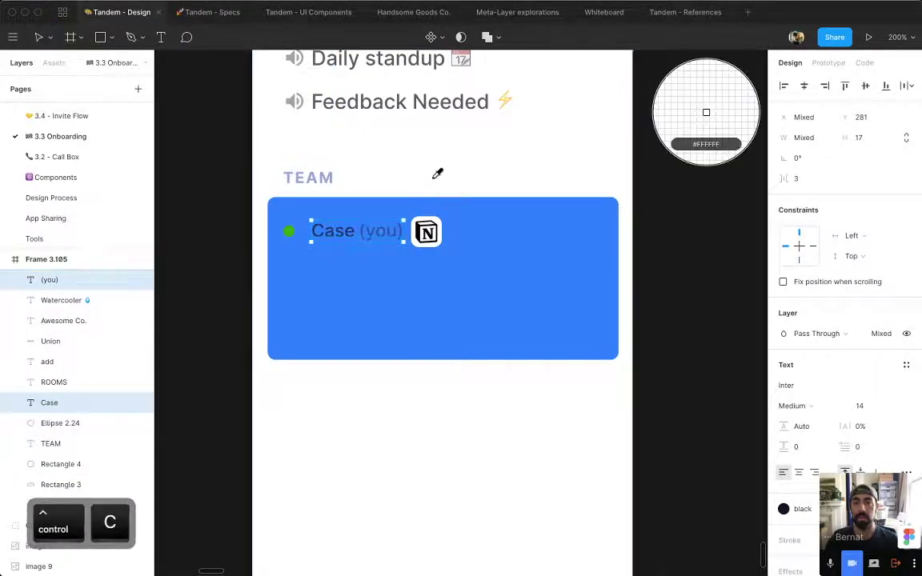
click(444, 179)
key(super+z)
key(super+z)
key(super+z)
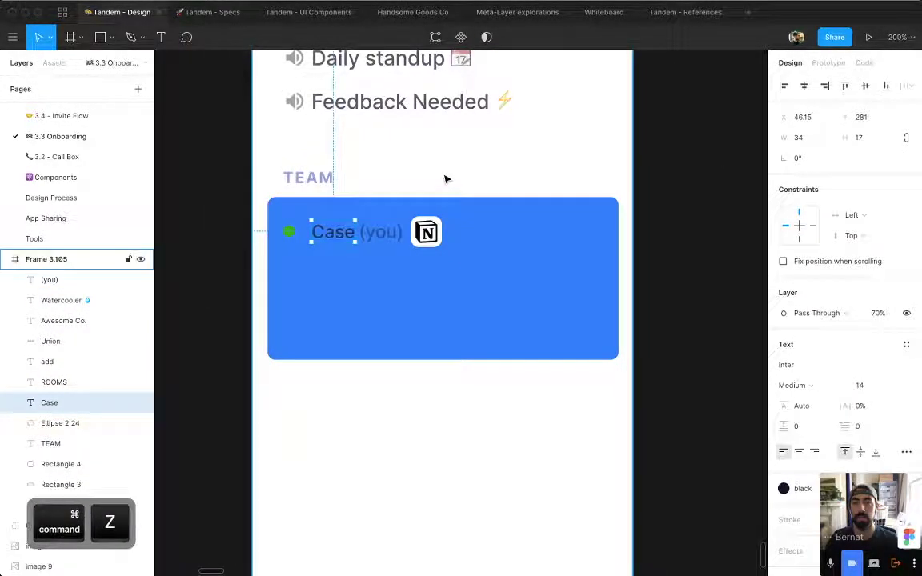
Extend the blue box behind the member row downward to a height of 148.
scroll(454, 200, down, 1)
click(478, 226)
key(super+z)
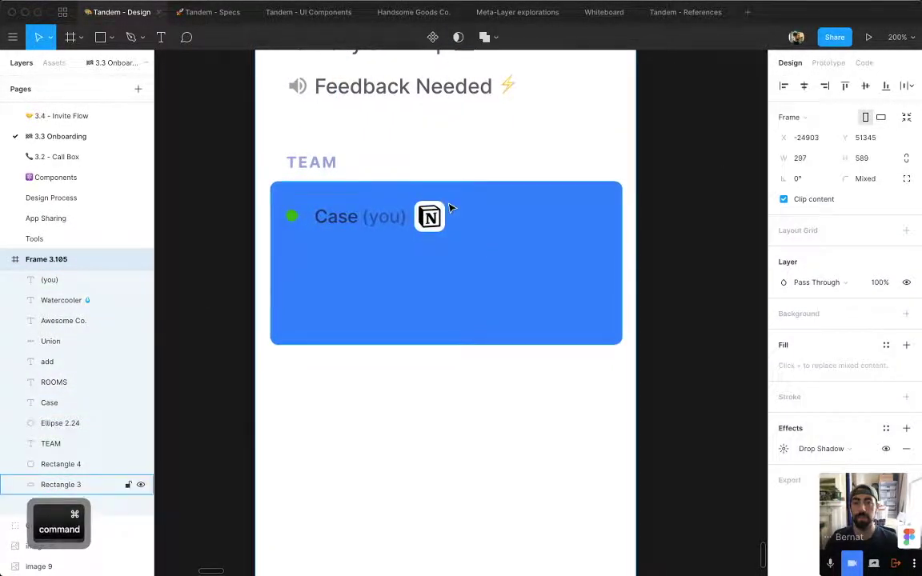
super+click(438, 287)
drag(386, 345, 381, 377)
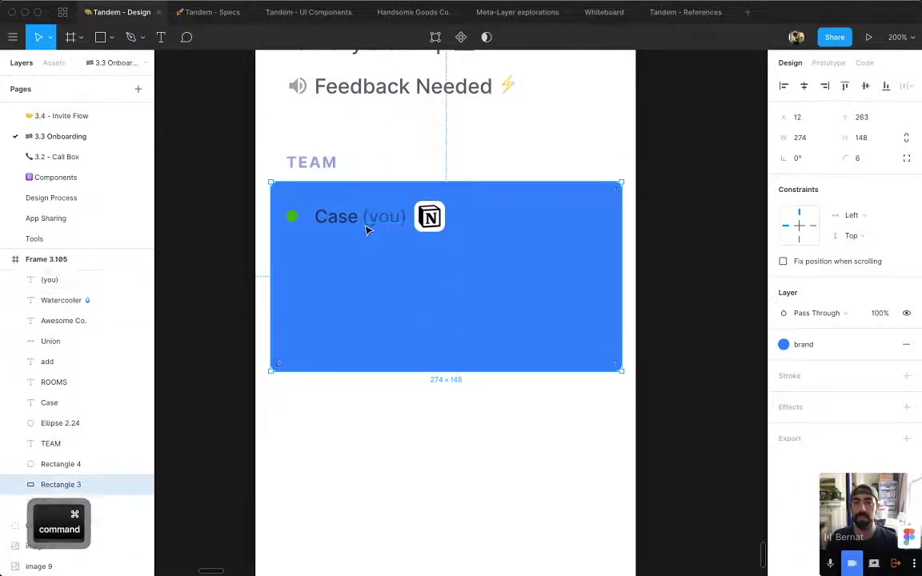
Copy the member name text below its row in the blue box, color it white FFFFFF, and set its opacity to 100%.
super+click(340, 227)
drag(310, 274, 310, 274)
key(ctrl+c)
click(362, 432)
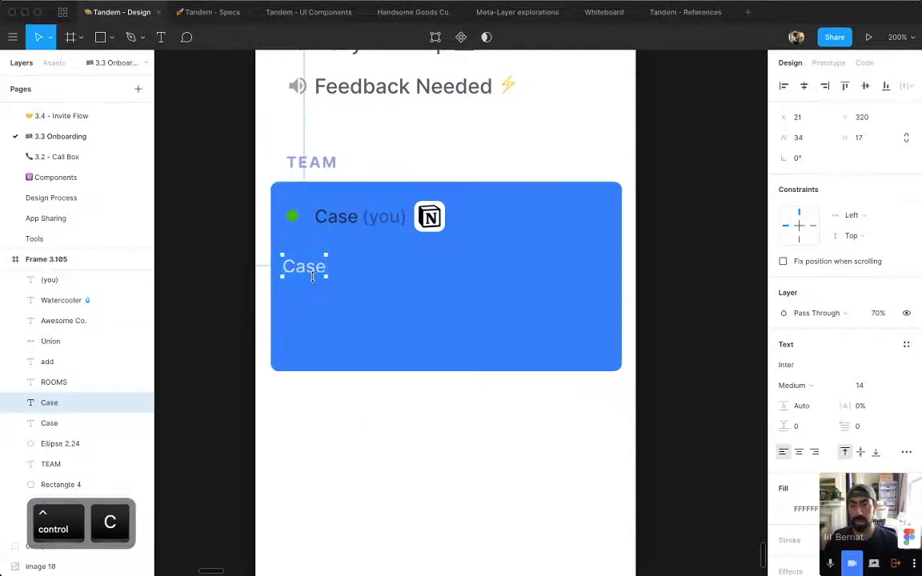
key(0)
key(super+minus)
key(super+equal)
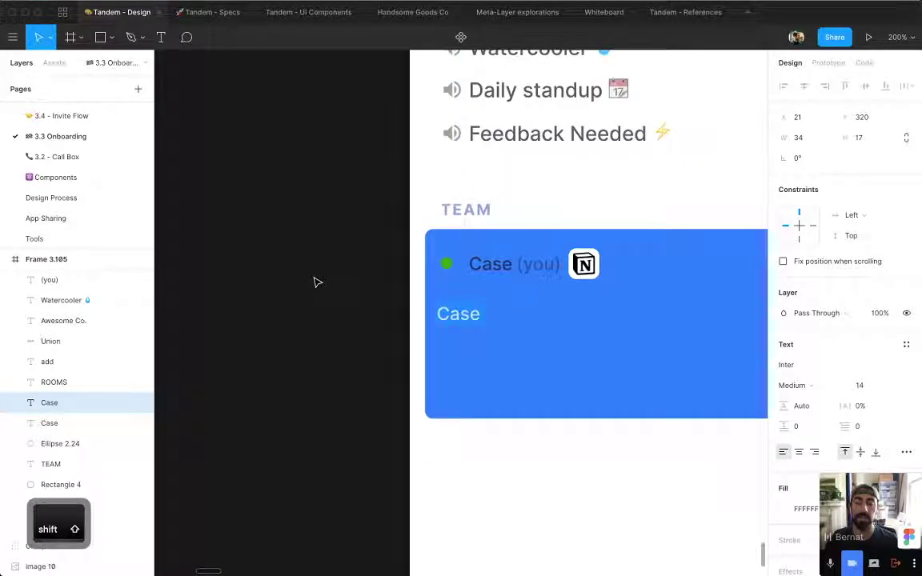
Replace the copied text with "Tandem shares work apps" and make "work apps" bold.
text(Tandem shares)
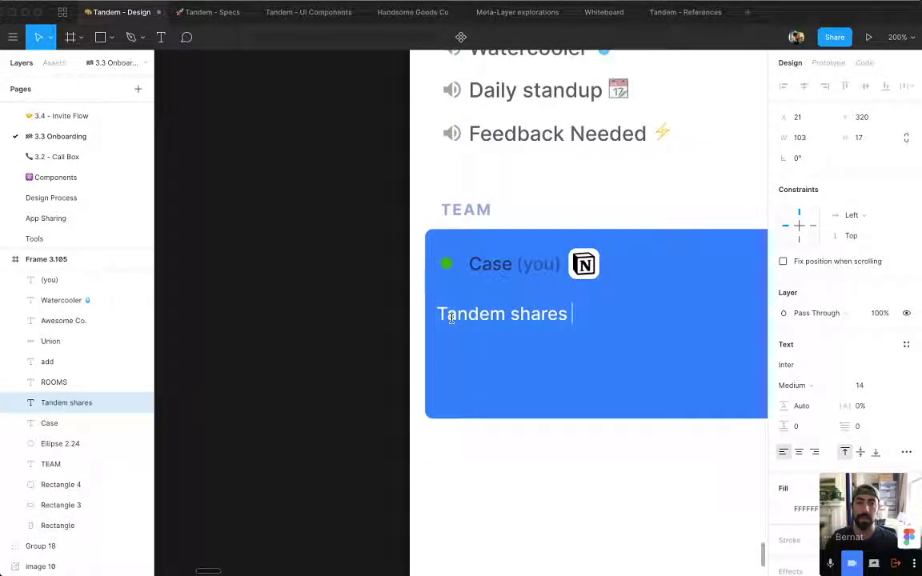
text( work apps)
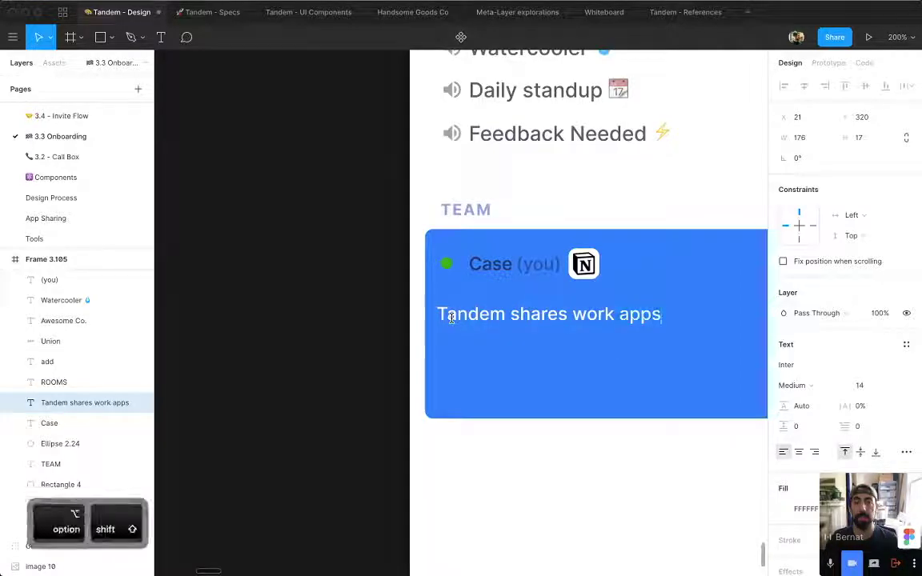
key(alt+shift+Left)
key(alt+shift+Left)
key(super+b)
Insert "which currently focused" before "work apps" in the callout text and wrap the text box to a width of 262.
text(w)
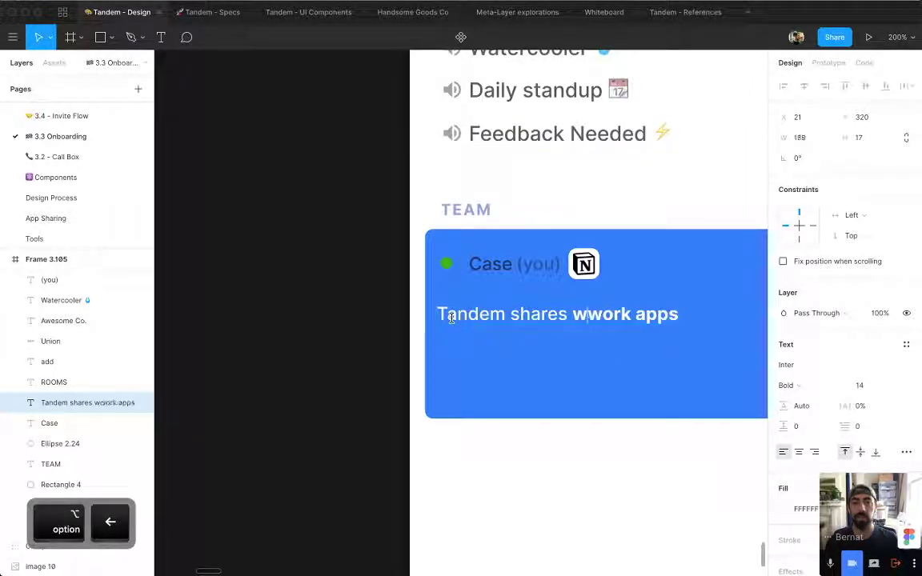
text(hich currently)
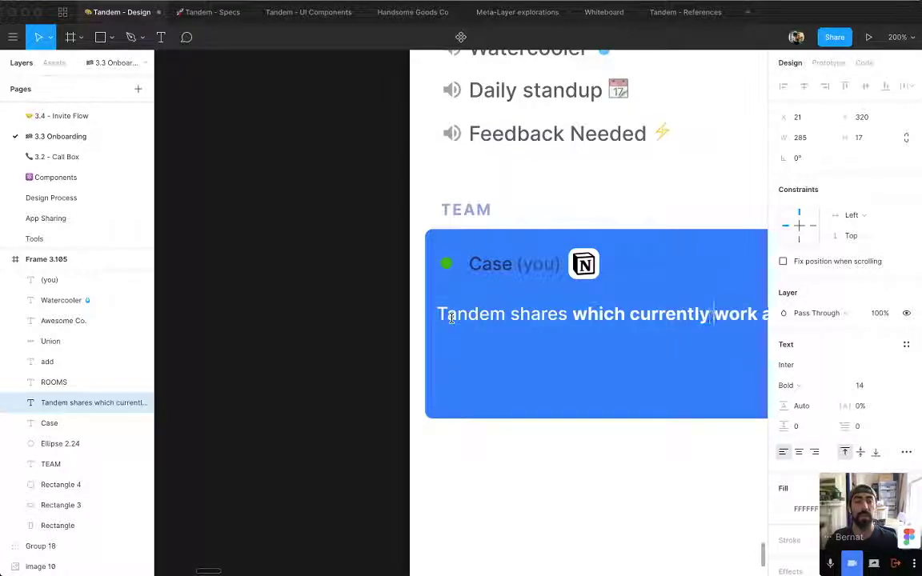
scroll(464, 332, right, 5)
text(focus)
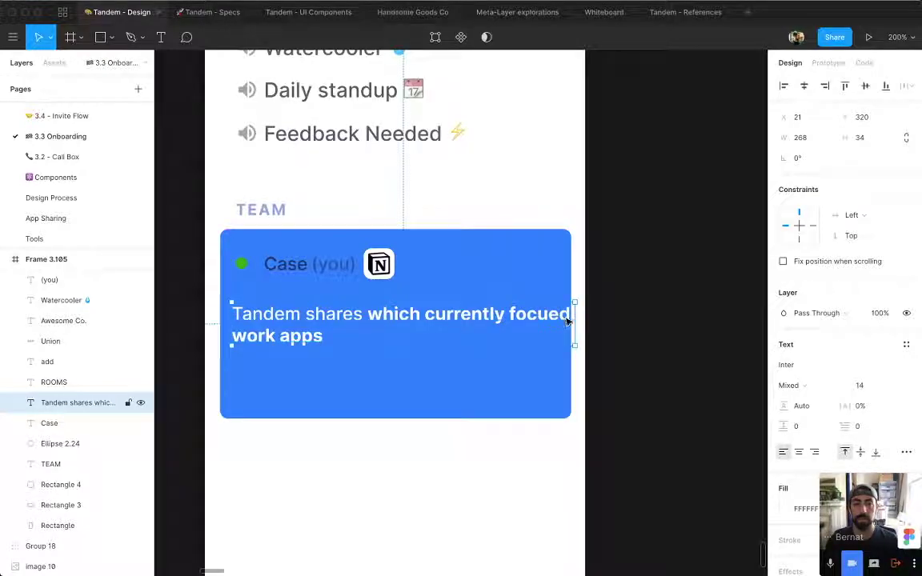
key(Escape)
double_click(310, 340)
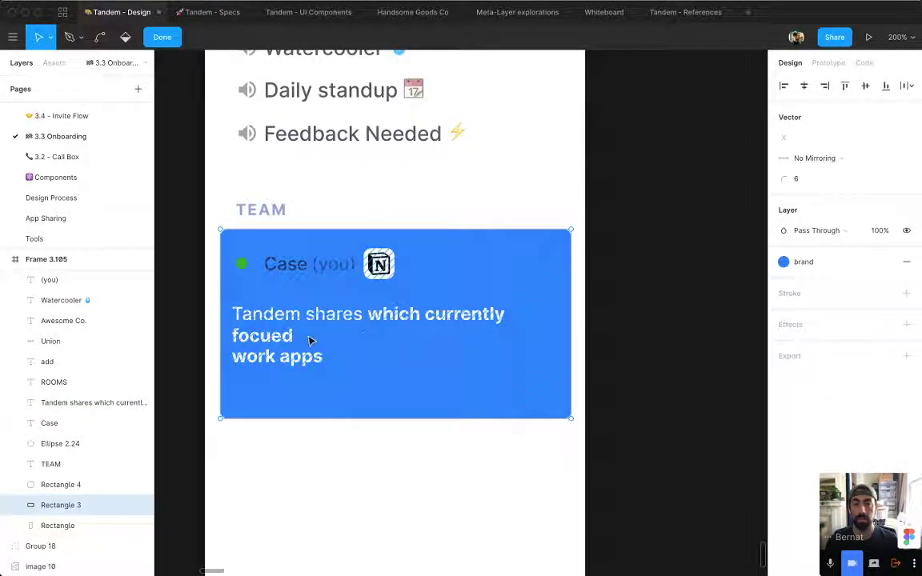
key(Escape)
click(276, 540)
super+double_click(268, 337)
double_click(268, 337)
text(focused)
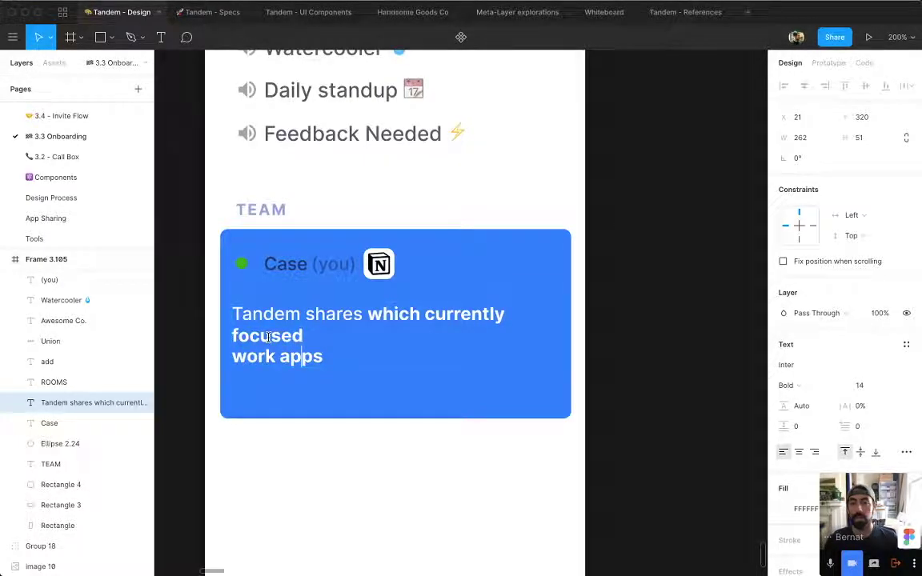
Bring "work apps" up onto the line with "focused" and change "apps" to "app".
key(super+Left)
key(BackSpace)
key(BackSpace)
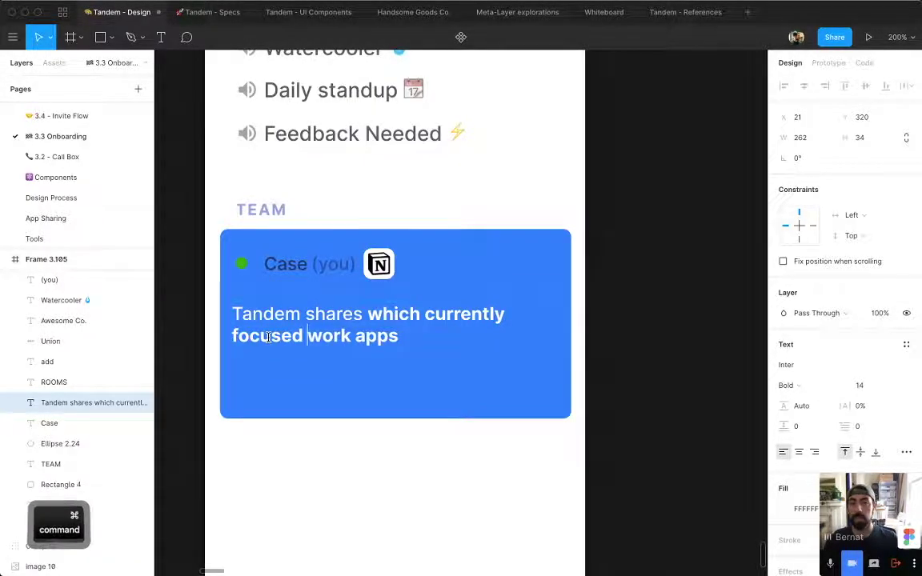
key(super+Right)
key(BackSpace)
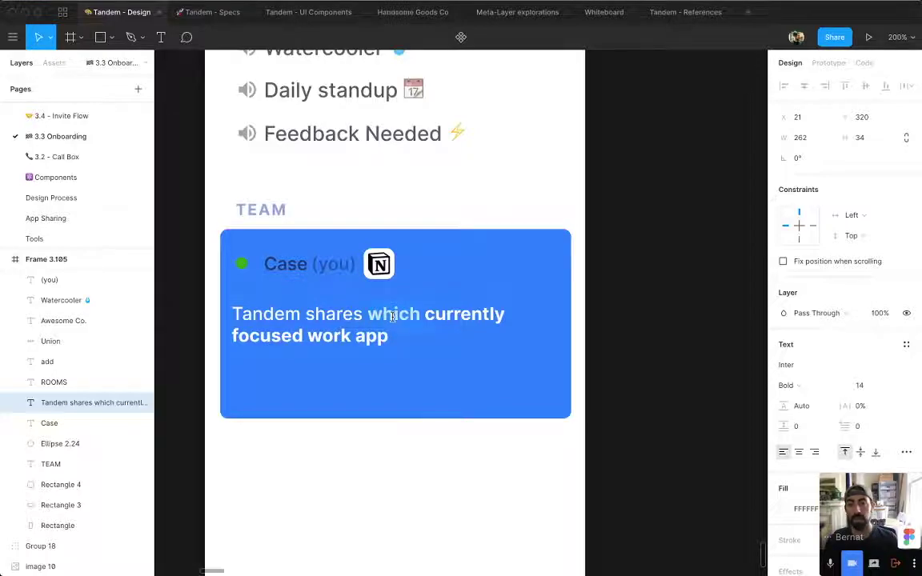
Reword the callout text to "Tandem shares the work app in focus with your teammates".
text(the)
key(super+shift+Right)
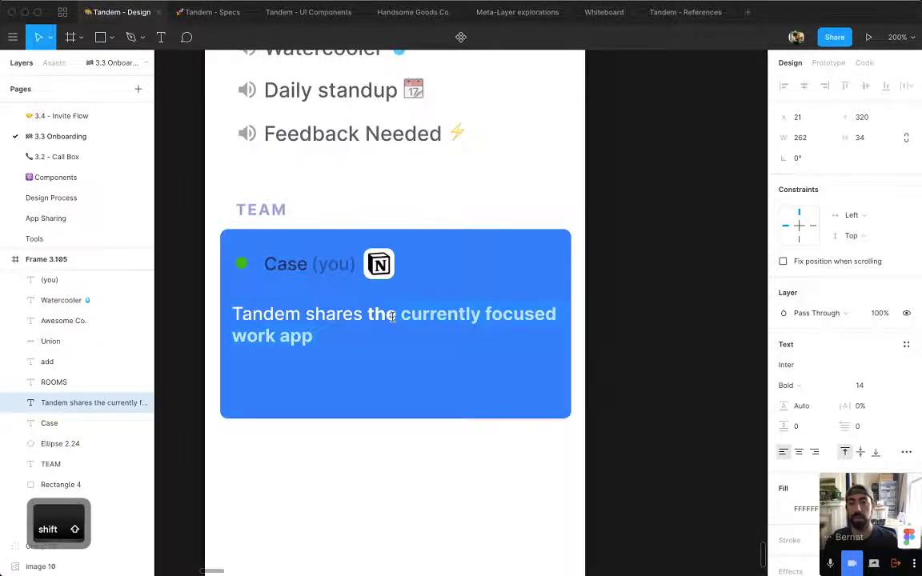
text(work app in focus)
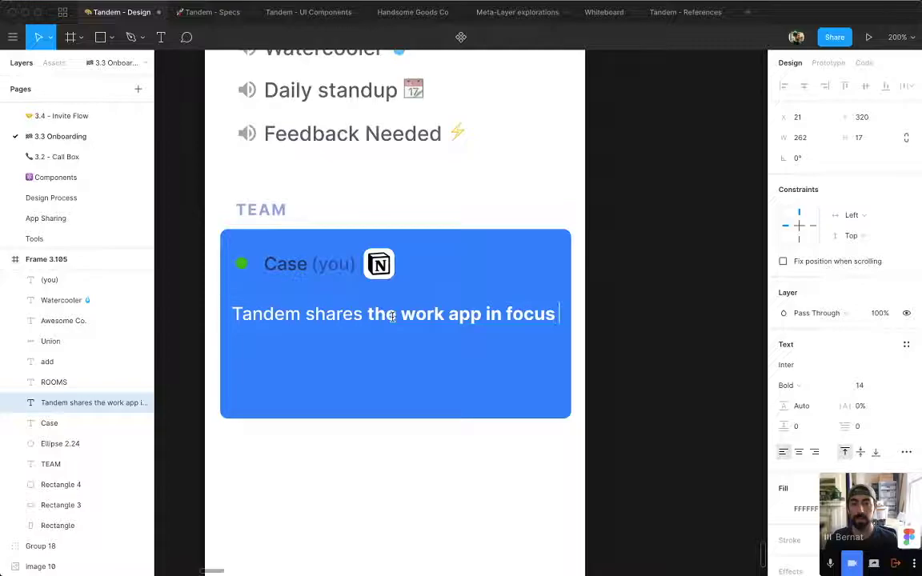
text( with your teammates)
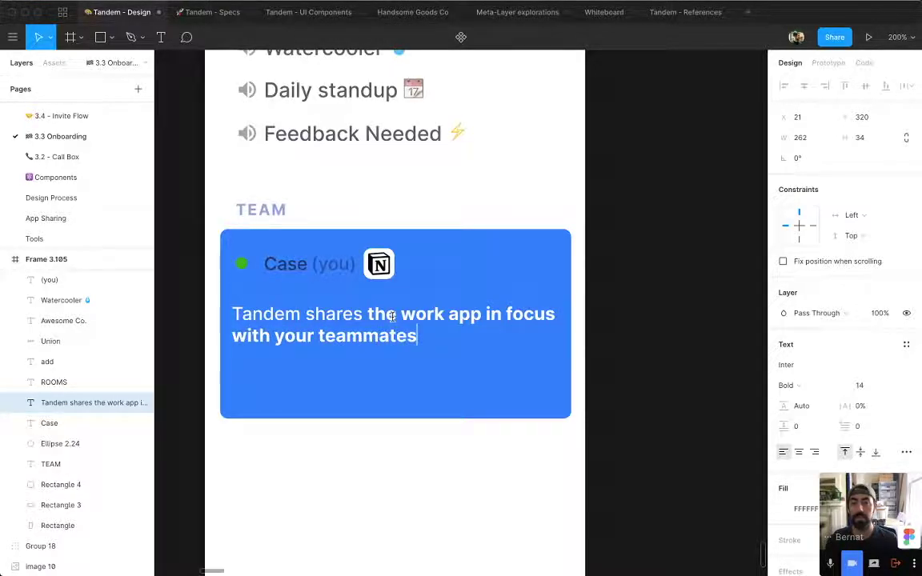
Remove the bold from "in focus with your teammates" so only "the work app" is bold in the callout text.
click(515, 278)
double_click(420, 337)
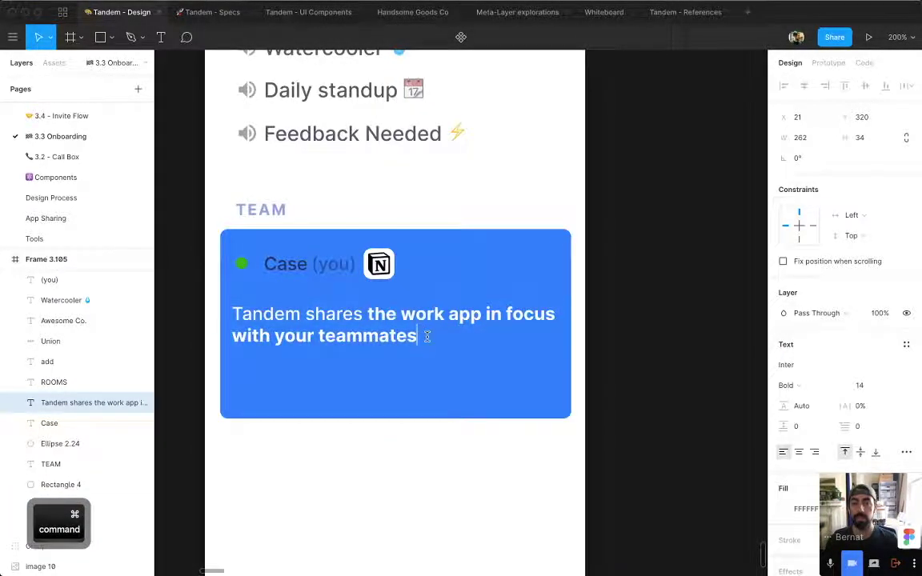
drag(427, 336, 482, 315)
key(super+b)
click(638, 284)
key(super+minus)
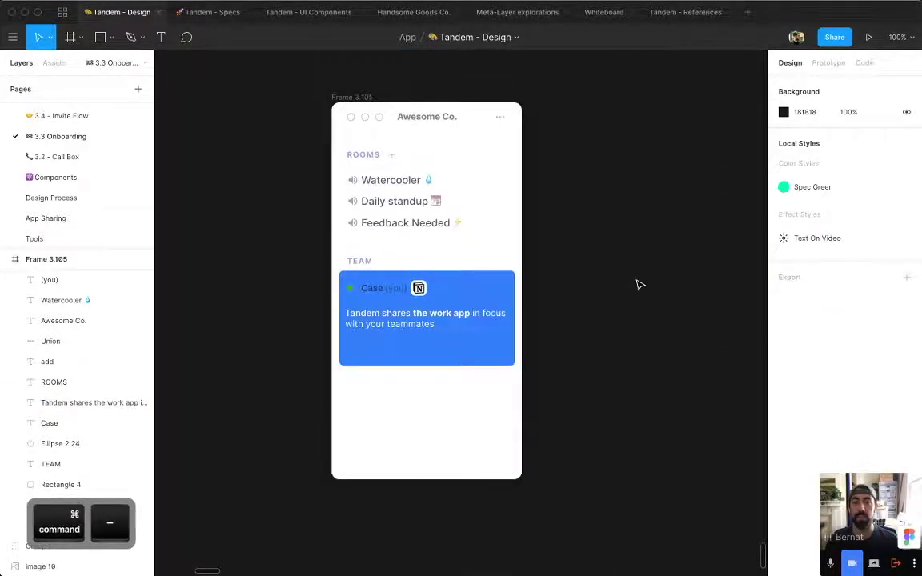
key(super+minus)
key(super+equal)
key(super+equal)
Duplicate the blue box, shrink the copy to an inset strip 36 high behind the member row, and fill it white.
super+click(319, 313)
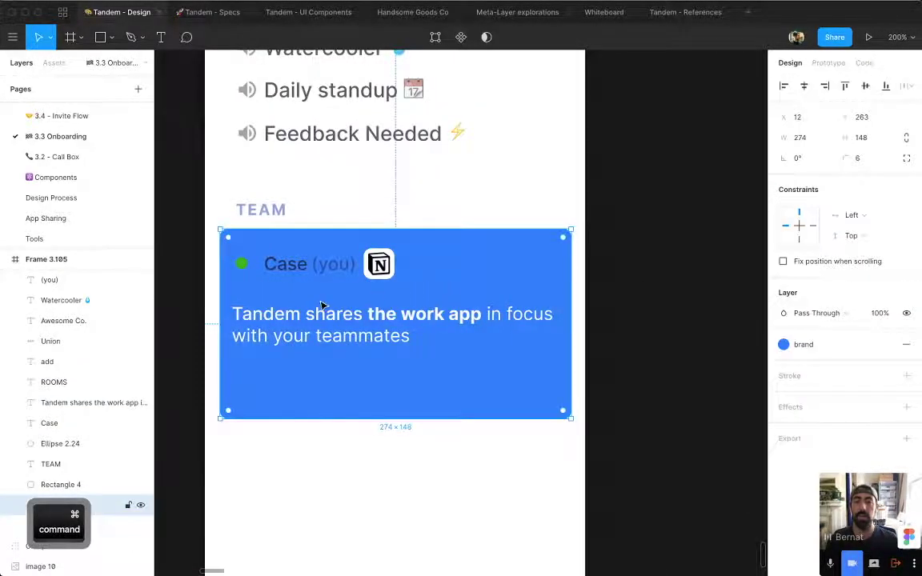
key(super+d)
mouse_move(357, 418)
mouse_down()
mouse_move(357, 393)
mouse_move(353, 404)
mouse_up()
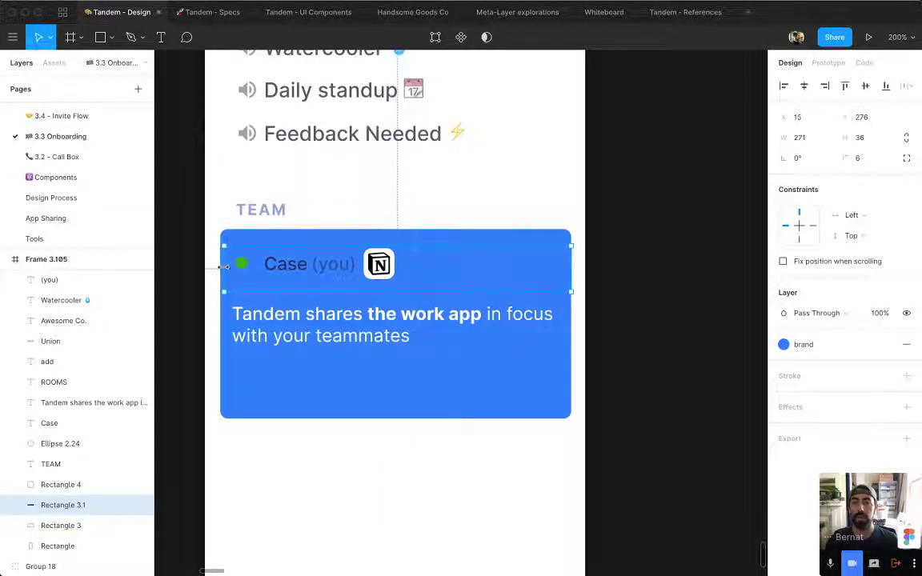
drag(227, 268, 225, 267)
key(ctrl+c)
click(333, 204)
drag(312, 280, 312, 274)
Move the large blue box down to Y 267 and resize it to a height of 144.
super+click(390, 418)
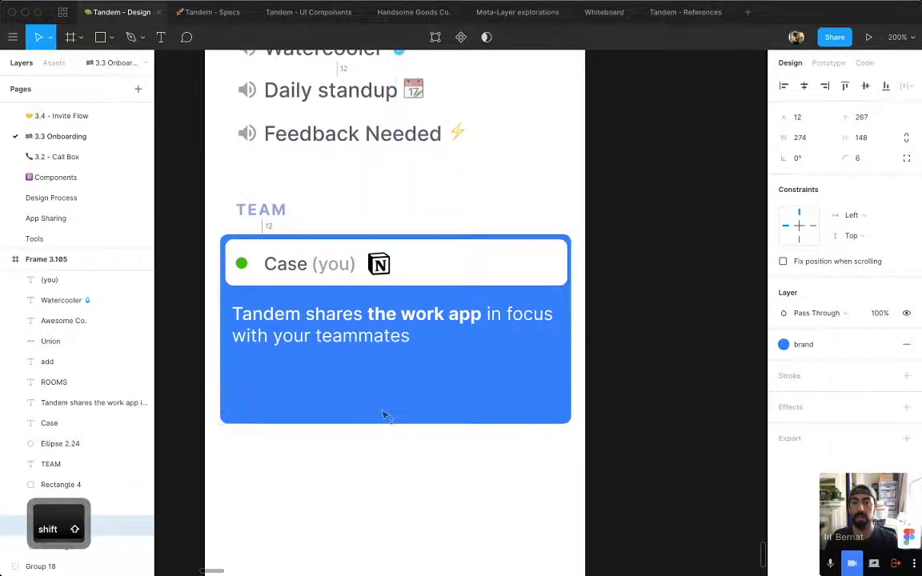
drag(378, 424, 377, 406)
click(418, 474)
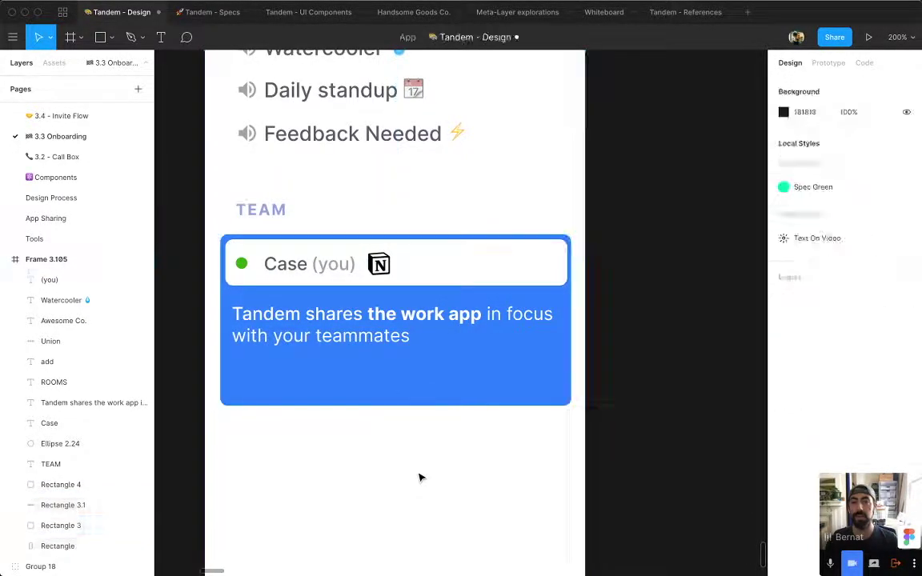
super+click(419, 474)
key(super+minus)
key(super+minus)
key(super+equal)
key(super+equal)
drag(422, 477, 361, 339)
super+click(360, 336)
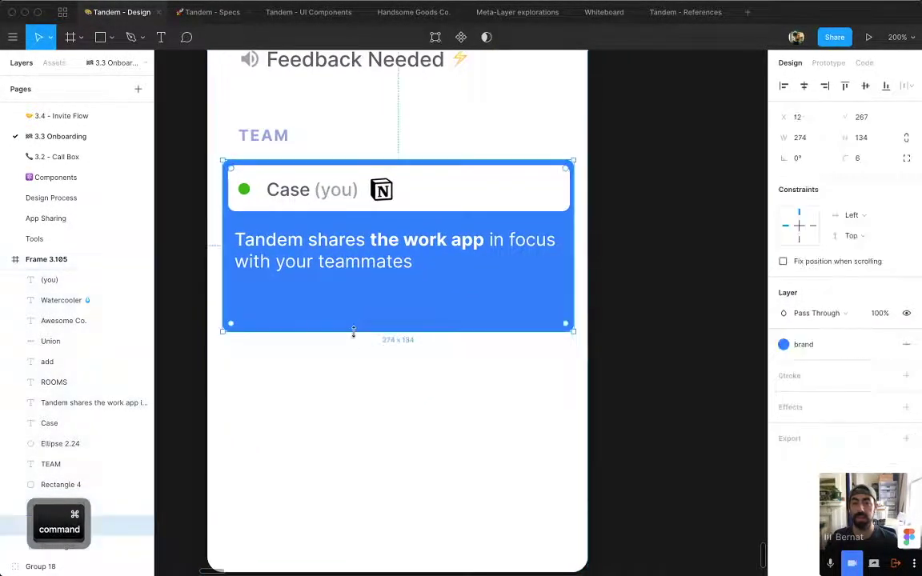
Select the Next button's label, arrow and dark background in the "You've jumped to their app!" Thread frame for copying.
key(super+minus)
key(super+minus)
key(super+minus)
key(super+minus)
scroll(356, 350, up, 10)
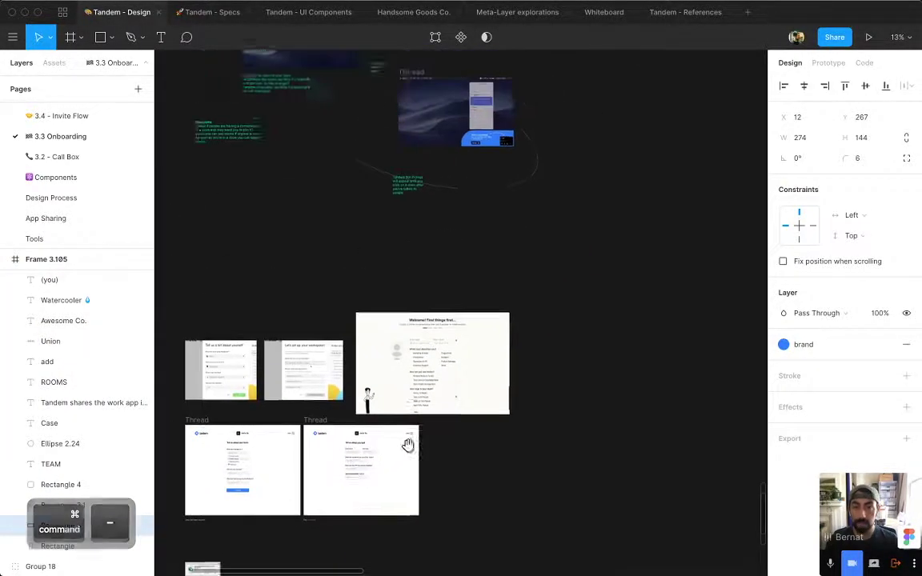
drag(346, 156, 147, 459)
drag(482, 358, 472, 360)
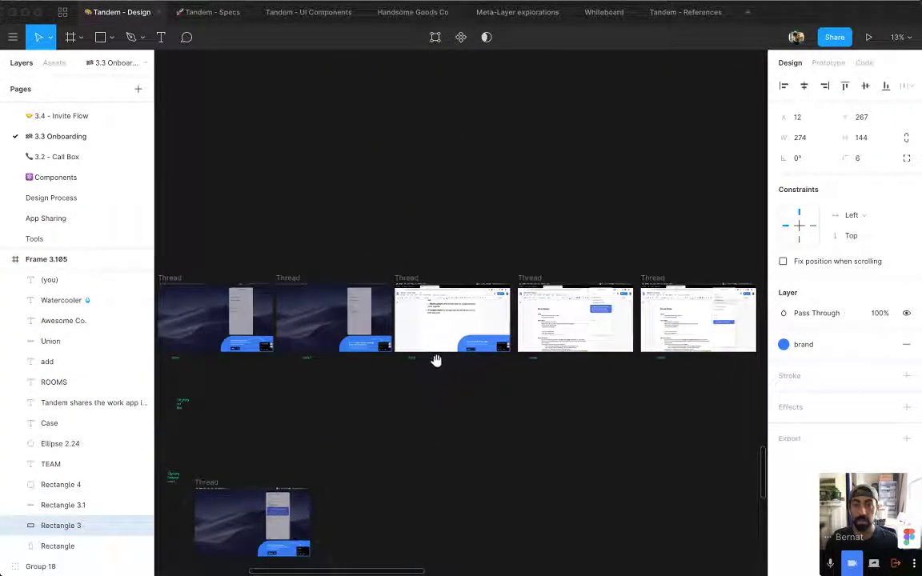
key(z)
drag(454, 326, 522, 384)
drag(380, 260, 292, 278)
Paste the Next button into the sidebar frame and place it in the blue callout, left-aligned below the text.
key(super+minus)
key(super+minus)
key(super+minus)
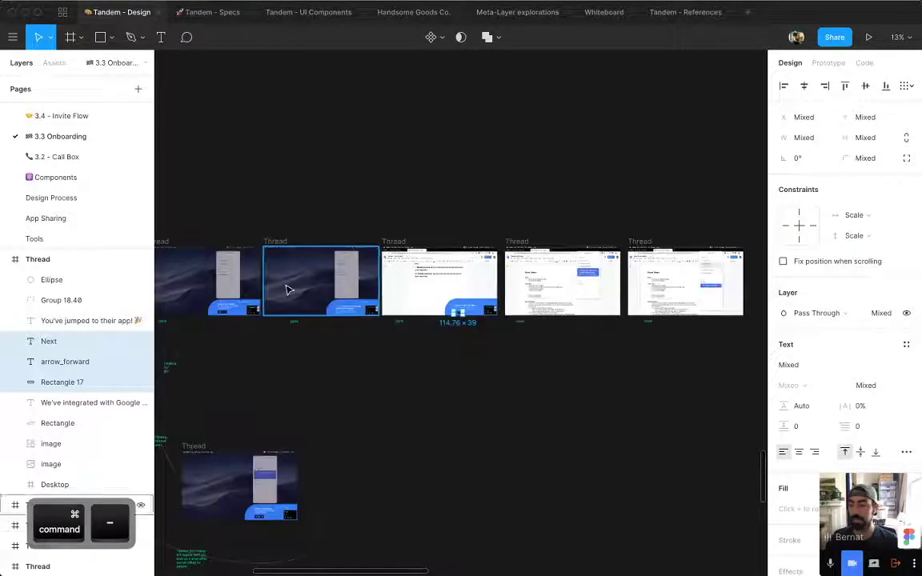
scroll(407, 424, down, 5)
scroll(476, 394, left, 5)
scroll(429, 433, left, 3)
scroll(428, 433, down, 15)
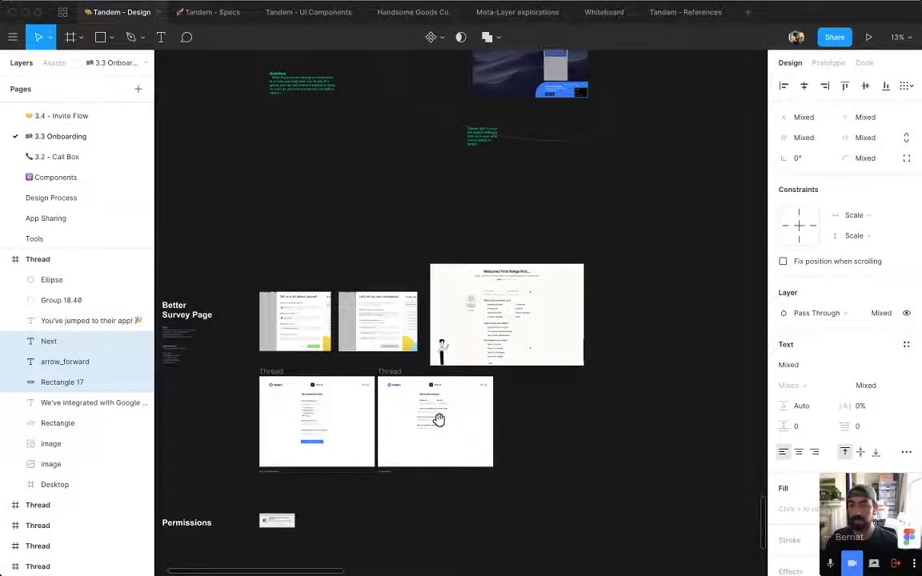
scroll(319, 318, up, 15)
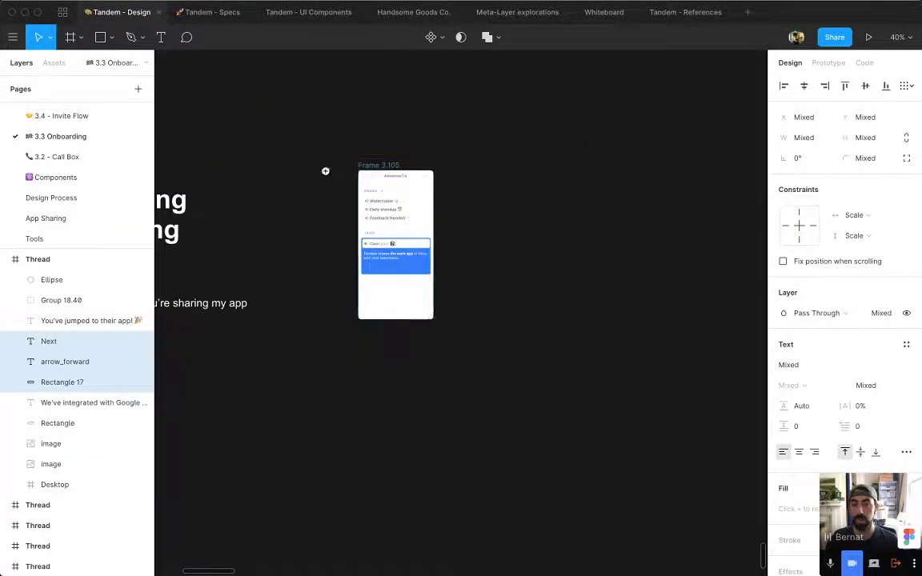
key(super+v)
drag(414, 257, 370, 312)
key(super+x)
click(405, 317)
key(super+v)
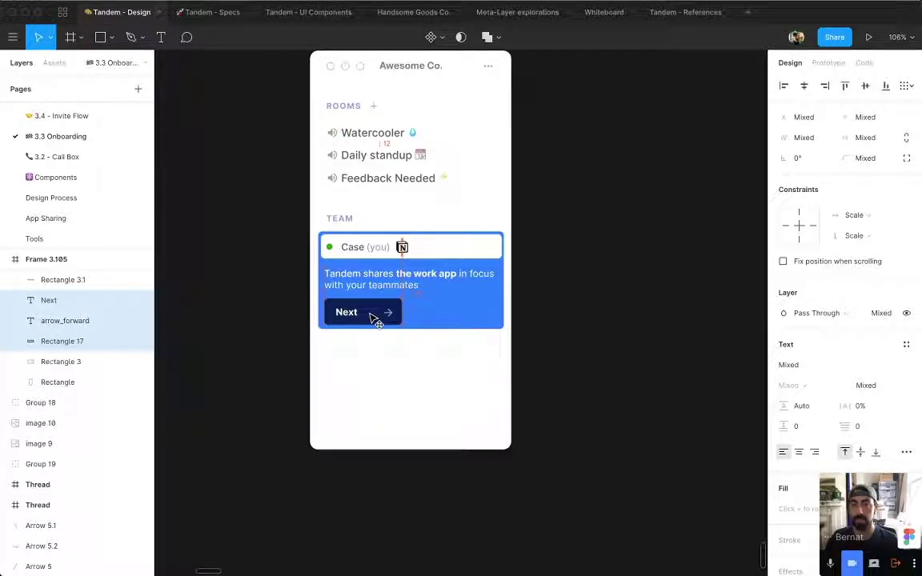
key(Escape)
Move the arrow closer to the Next label and narrow the button's dark background to a width of 98.
scroll(577, 361, up, 5)
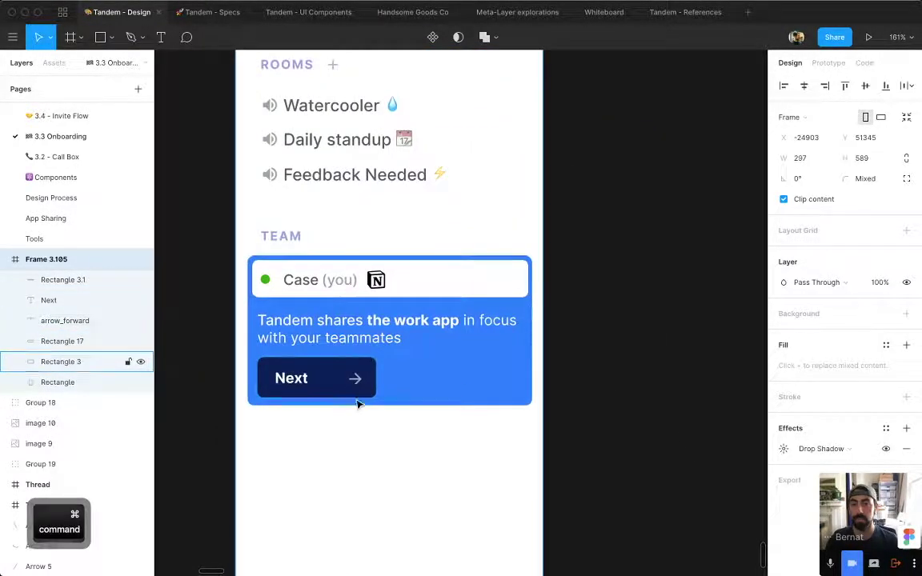
super+click(355, 383)
drag(355, 382, 339, 386)
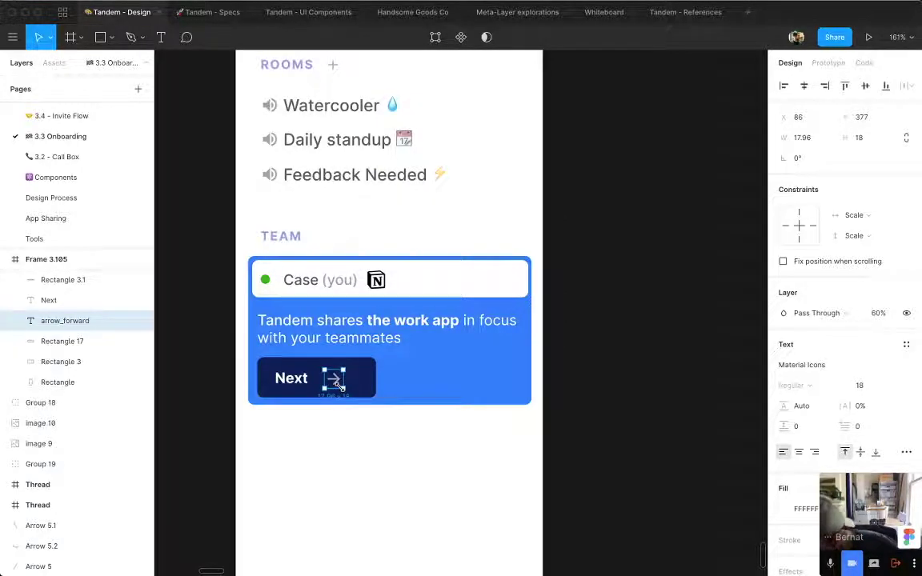
super+click(373, 379)
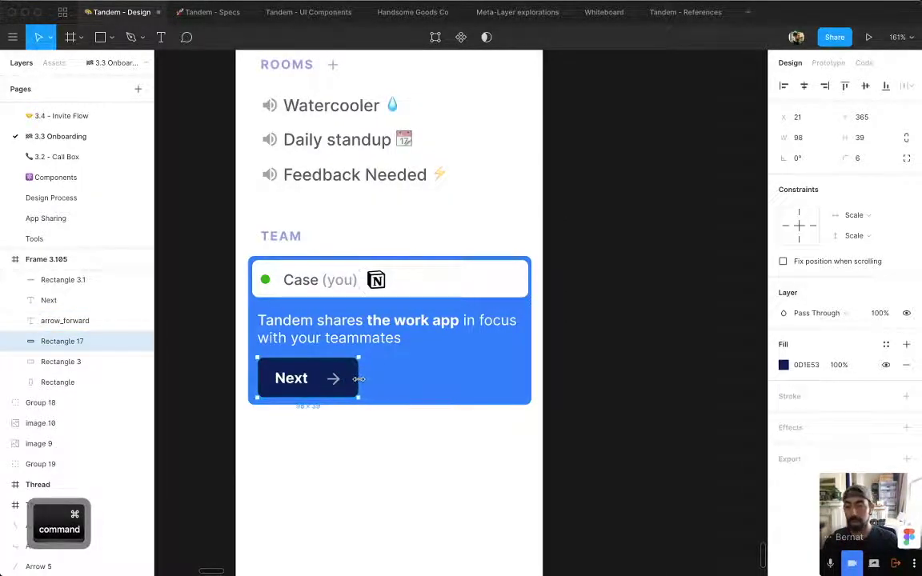
drag(359, 379, 328, 383)
super+click(353, 376)
Relabel the callout's button "Got it" and delete its arrow.
double_click(292, 387)
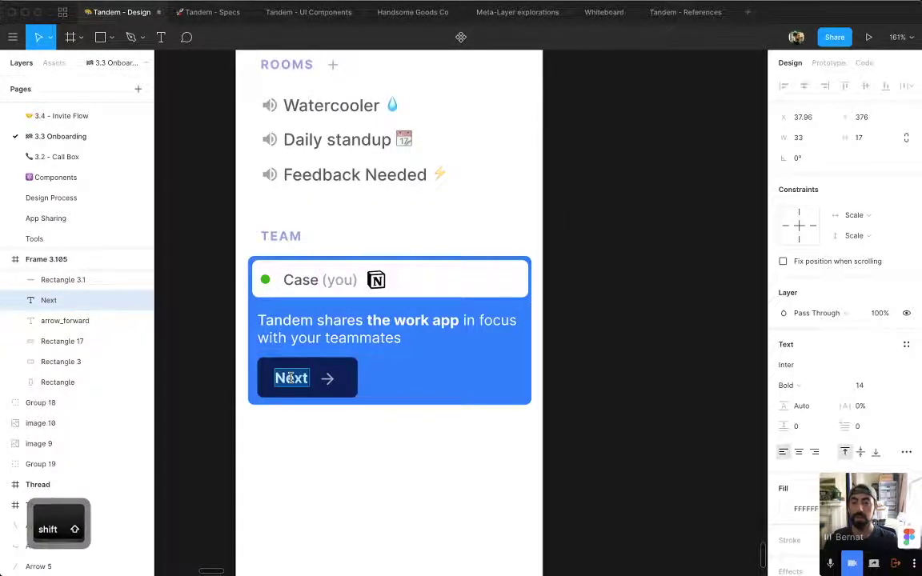
text(Got it)
key(Escape)
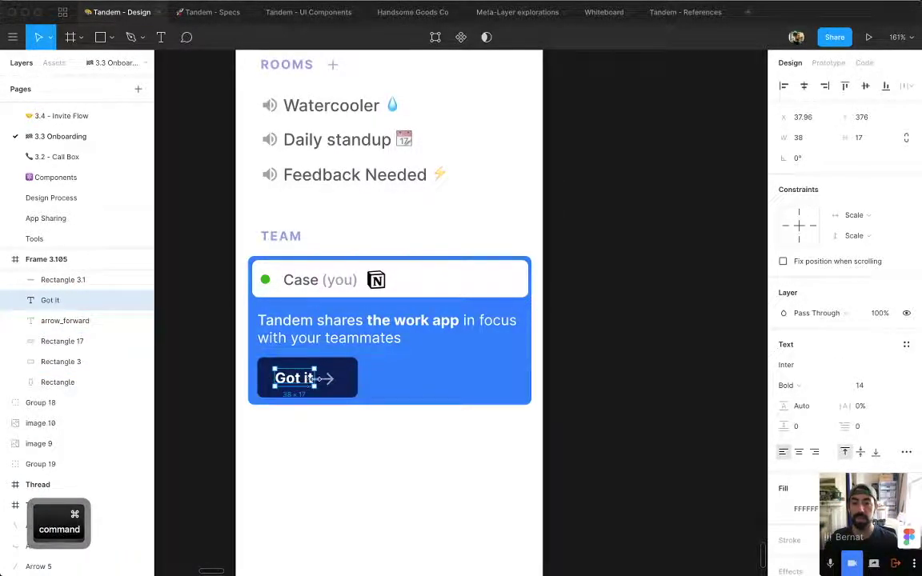
click(328, 379)
key(Delete)
Narrow the button's dark background to fit evenly around the "Got it" label.
super+click(353, 379)
drag(357, 379, 294, 261)
click(368, 428)
super+click(368, 428)
key(super+minus)
key(super+minus)
key(super+equal)
key(super+equal)
Try lowering the large blue box's opacity to 10% and 23%, and undo it.
super+click(447, 338)
key(1)
key(2)
key(3)
super+click(367, 267)
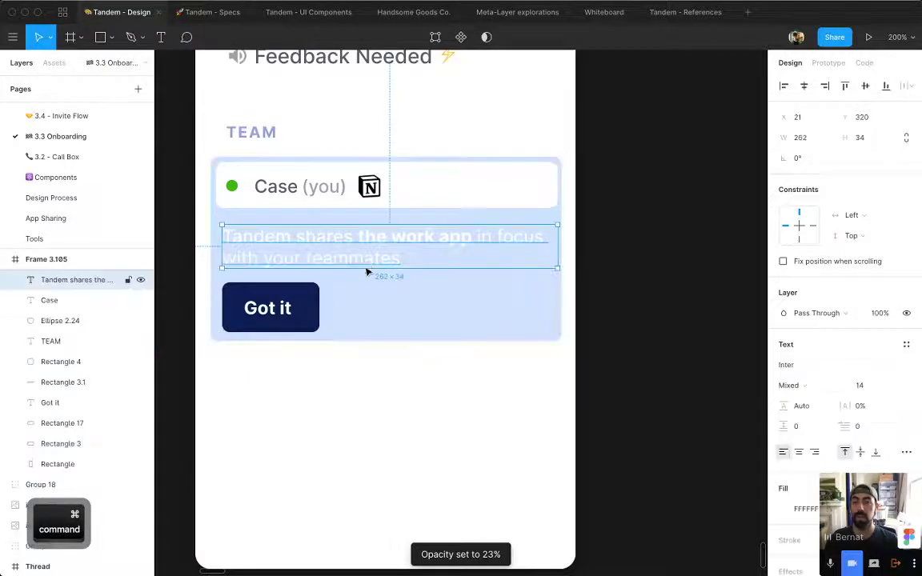
key(super+z)
key(super+z)
key(super+z)
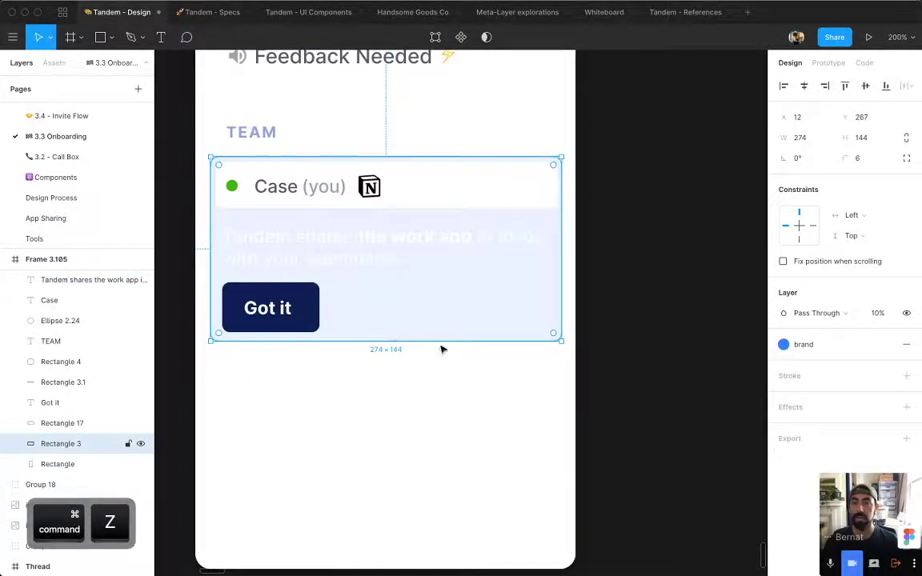
key(super+z)
key(super+z)
key(super+minus)
key(super+minus)
key(super+equal)
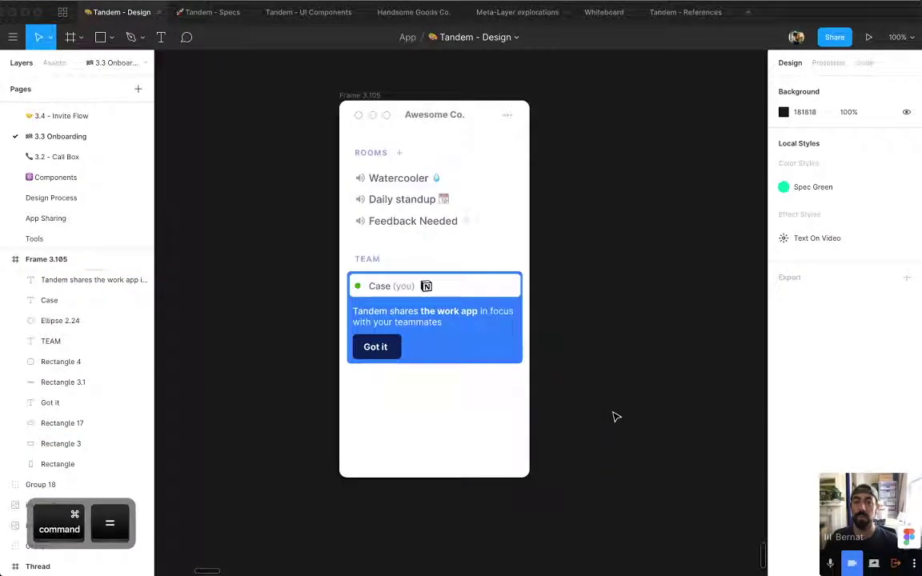
Switch to Chrome's Tandem Product Updates page, bring up Tandem, and check the own status in the Streaming room.
scroll(617, 417, right, 1)
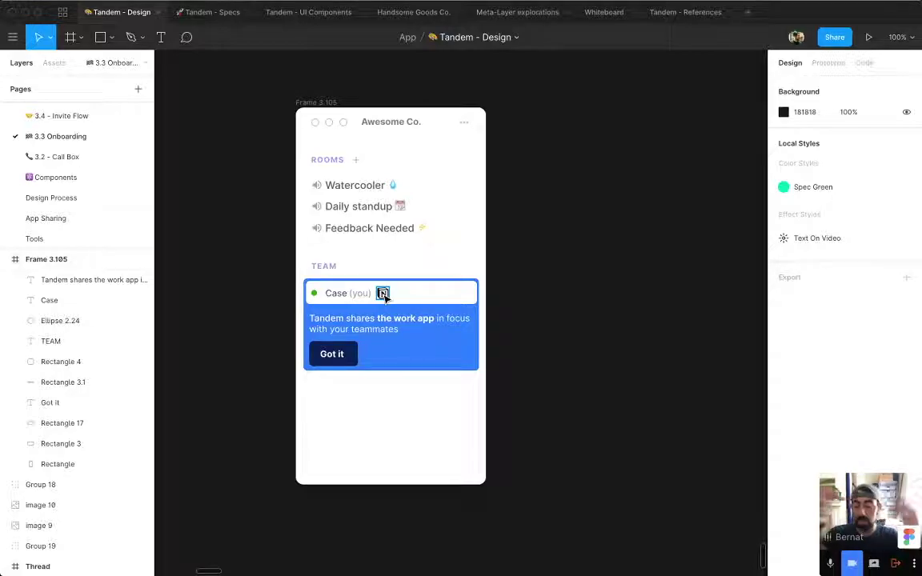
key(super+Tab)
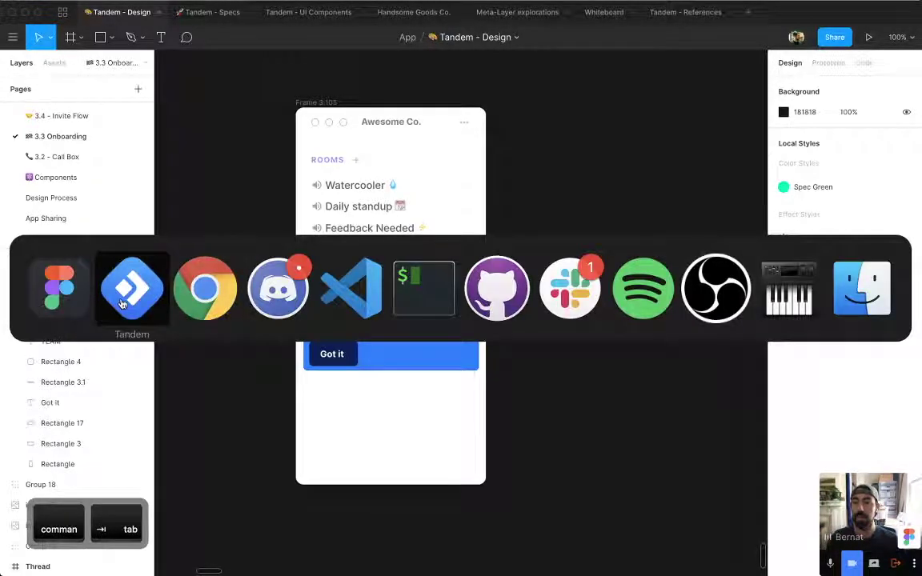
click(225, 301)
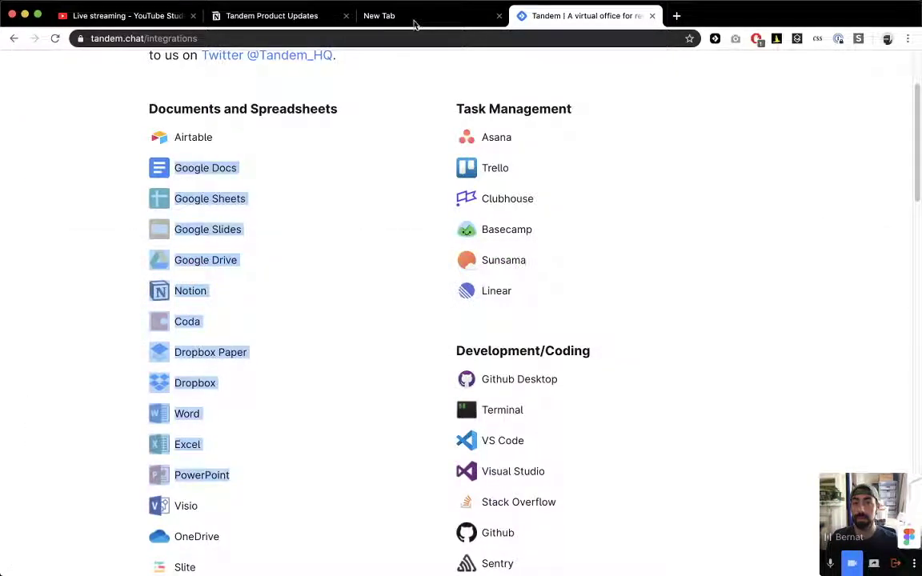
click(250, 18)
key(super+Tab)
key(Tab)
mouse_move(189, 237)
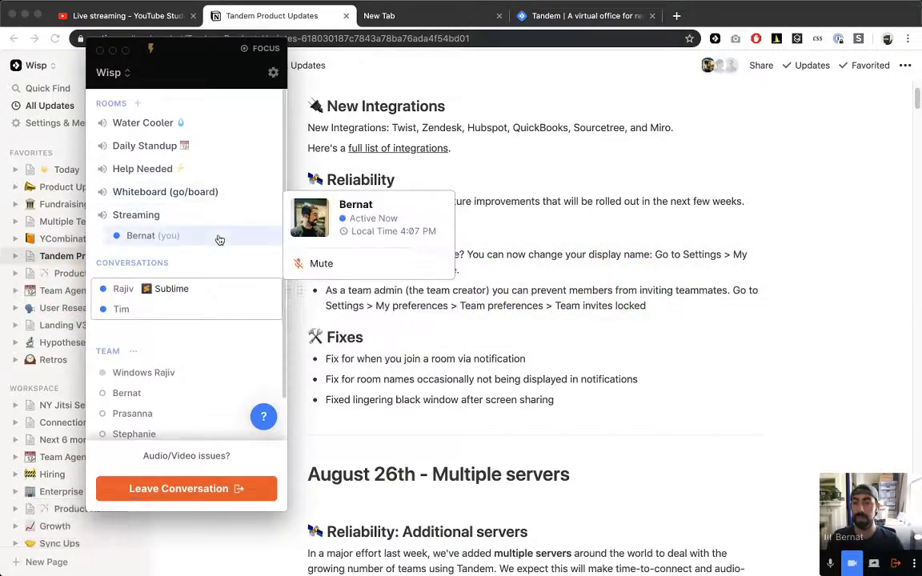
Check the team's app status visibility in Tandem's preferences, keep "Show current app & window title", and close the preferences.
click(273, 72)
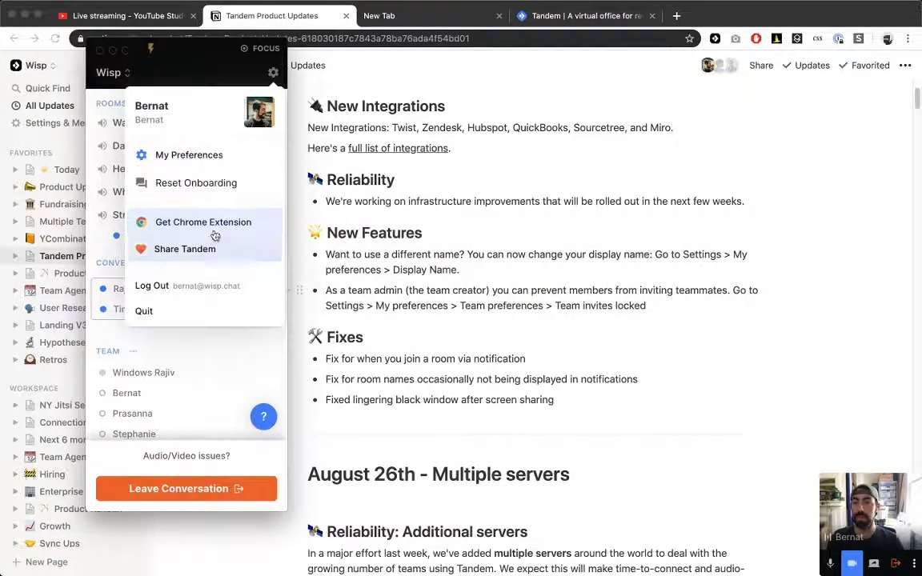
click(188, 154)
scroll(221, 319, down, 10)
click(214, 269)
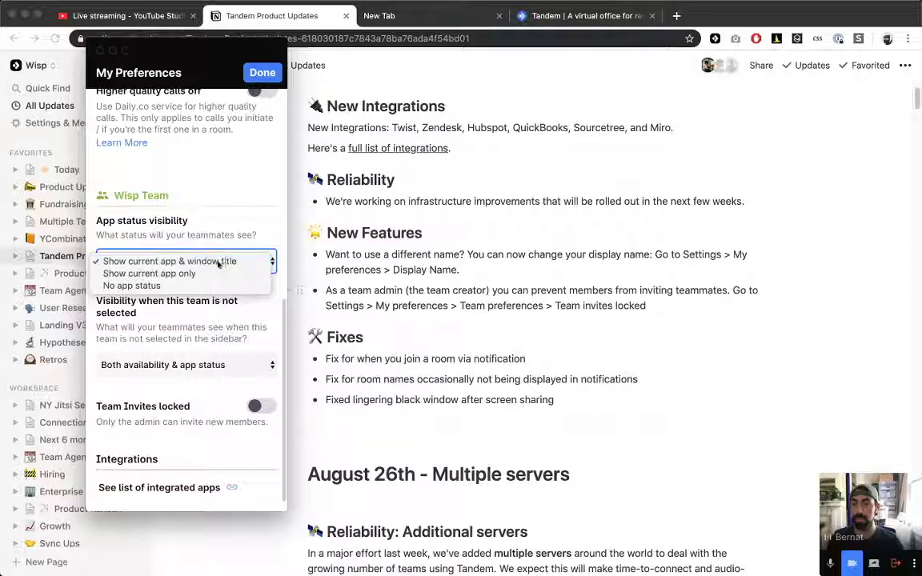
click(219, 263)
click(262, 72)
Reload the Tandem sidebar and rejoin the Streaming room.
mouse_move(181, 237)
key(super+r)
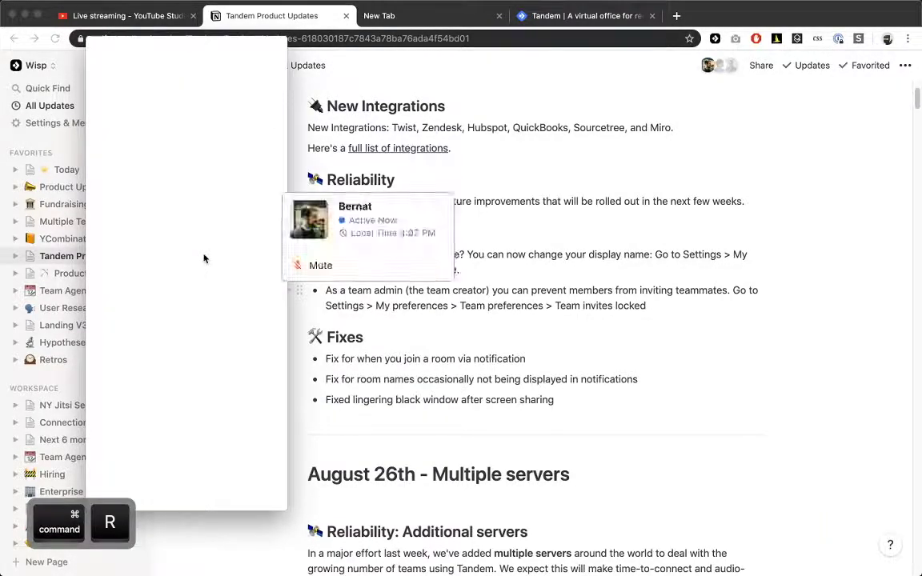
click(218, 222)
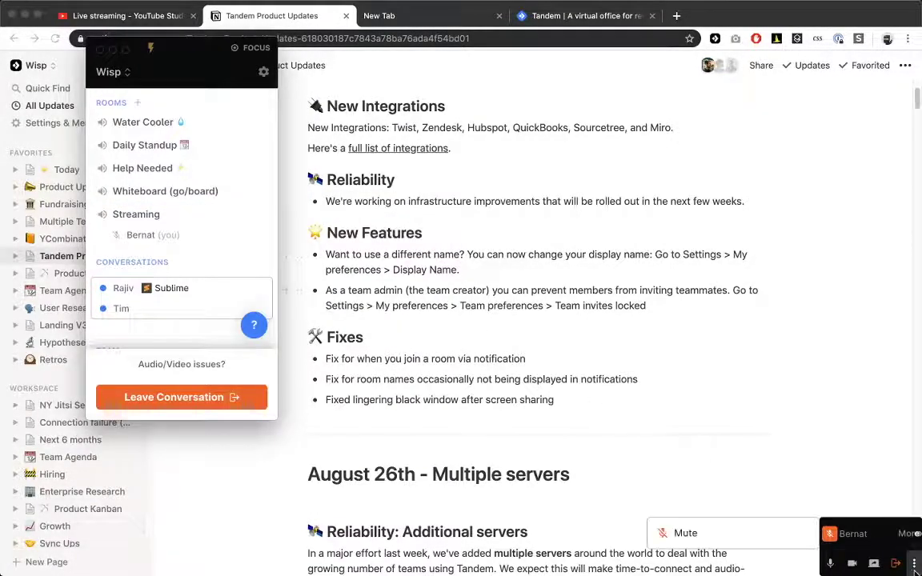
Return to Figma, duplicate the teammate name label to just after the Notion icon, and change the copy's text to "Notion".
key(super+Tab)
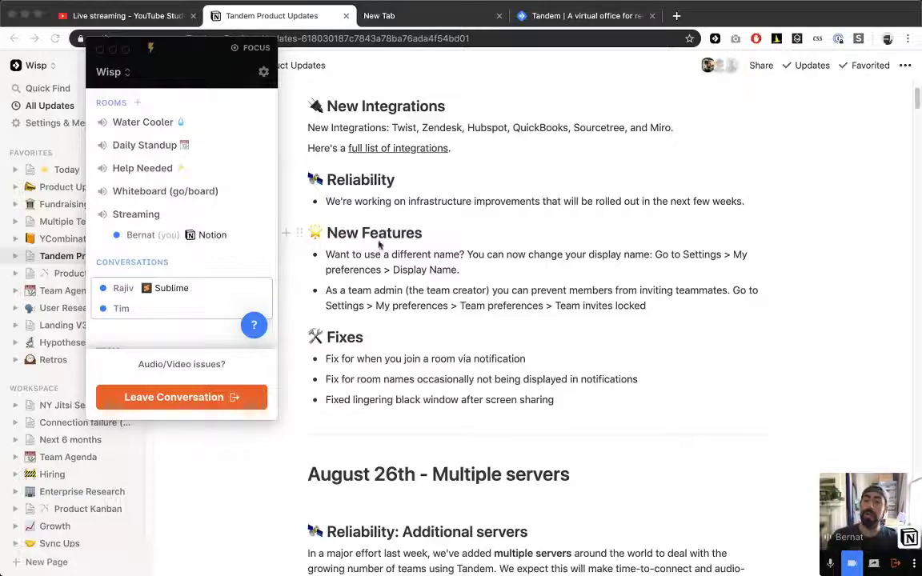
key(super+Tab)
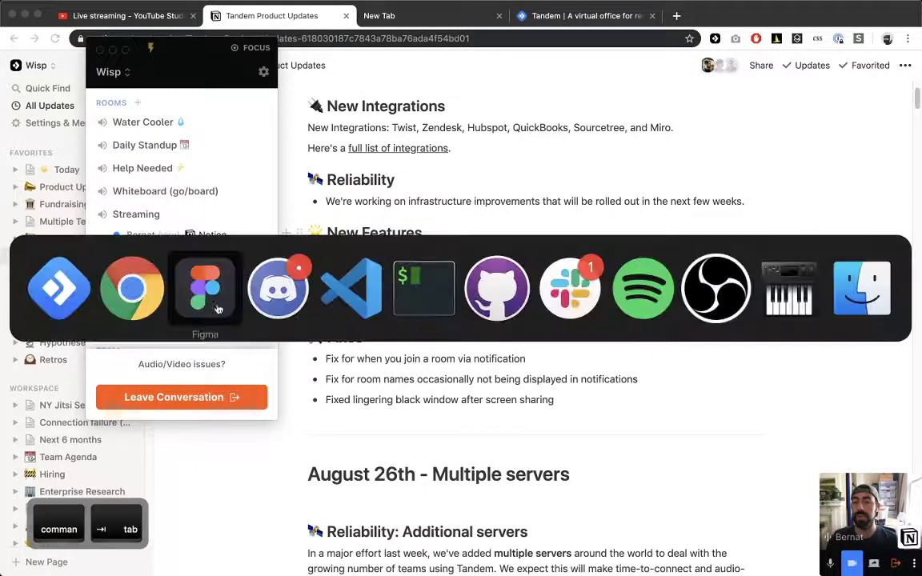
click(218, 309)
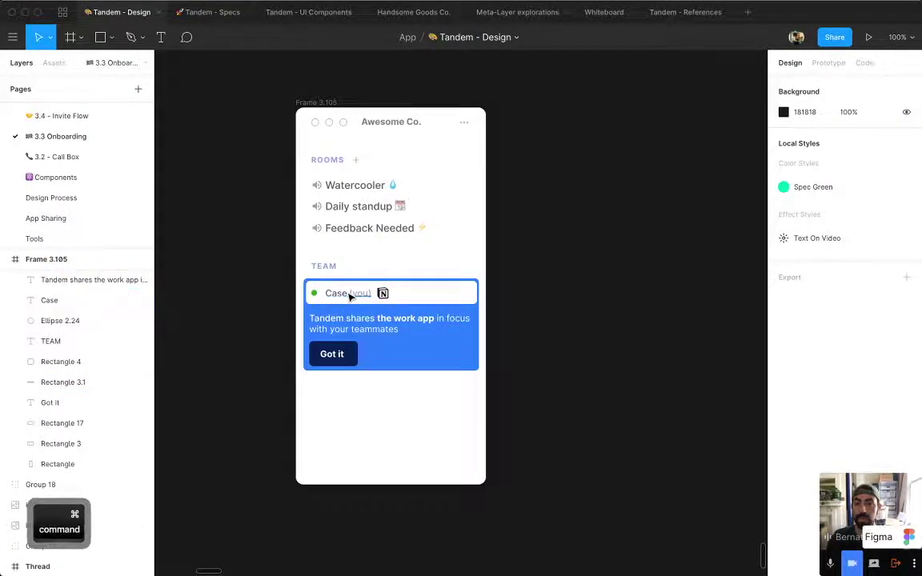
super+click(337, 294)
drag(336, 295, 400, 296)
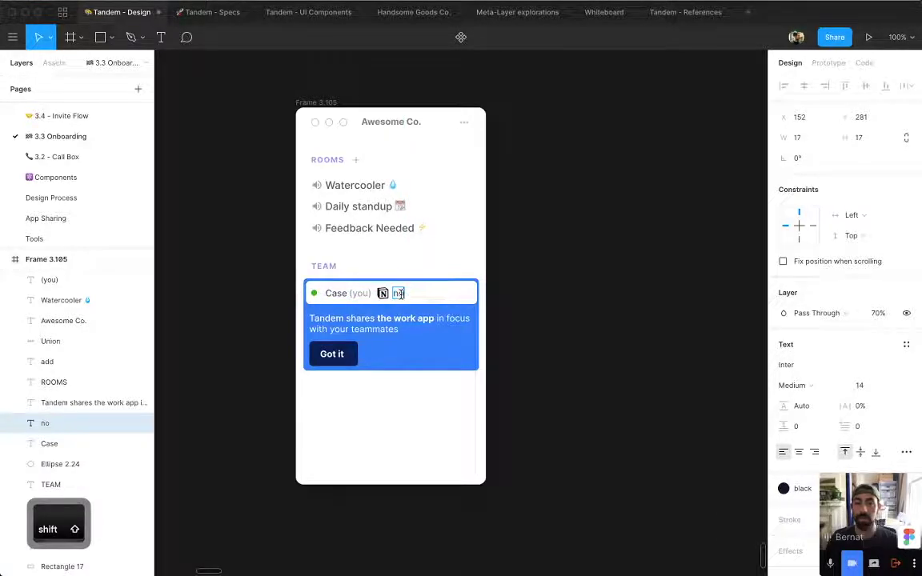
key(BackSpace)
key(BackSpace)
text(Notion)
click(657, 151)
scroll(407, 368, up, 2)
drag(407, 369, 441, 335)
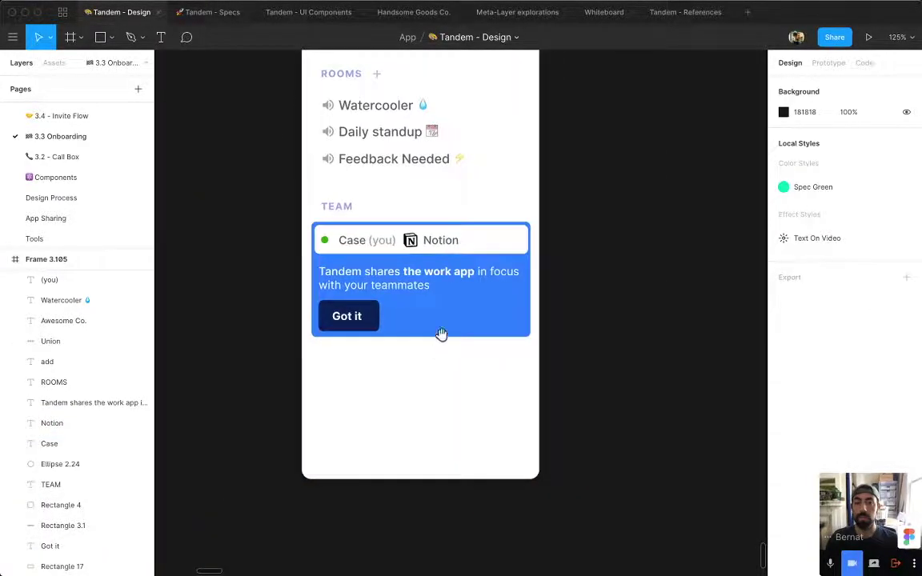
Set the "Notion" label's opacity to 50%.
super+click(452, 247)
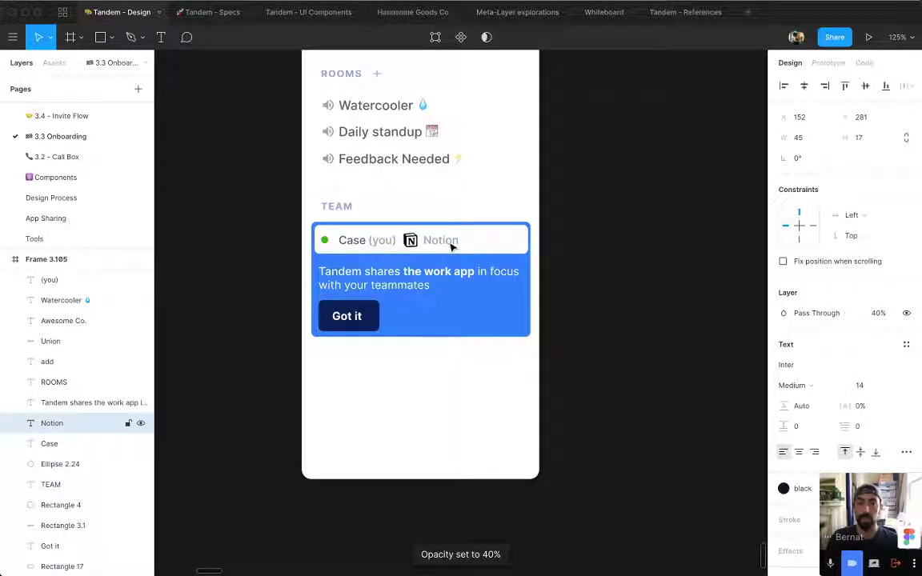
key(5)
click(563, 252)
scroll(556, 278, up, 1)
Try a height of 148 for the blue box, revert it, and end the callout text with a period.
super+click(438, 360)
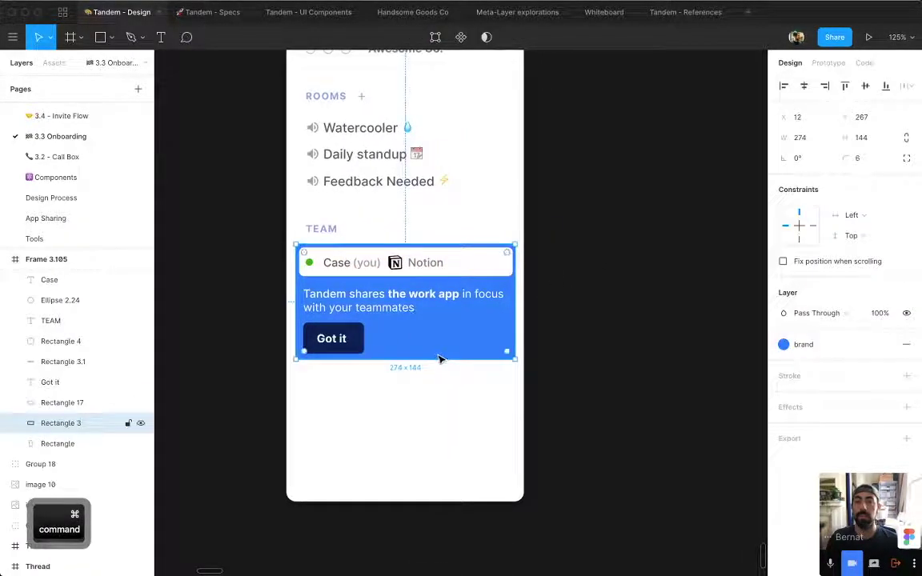
drag(427, 359, 427, 363)
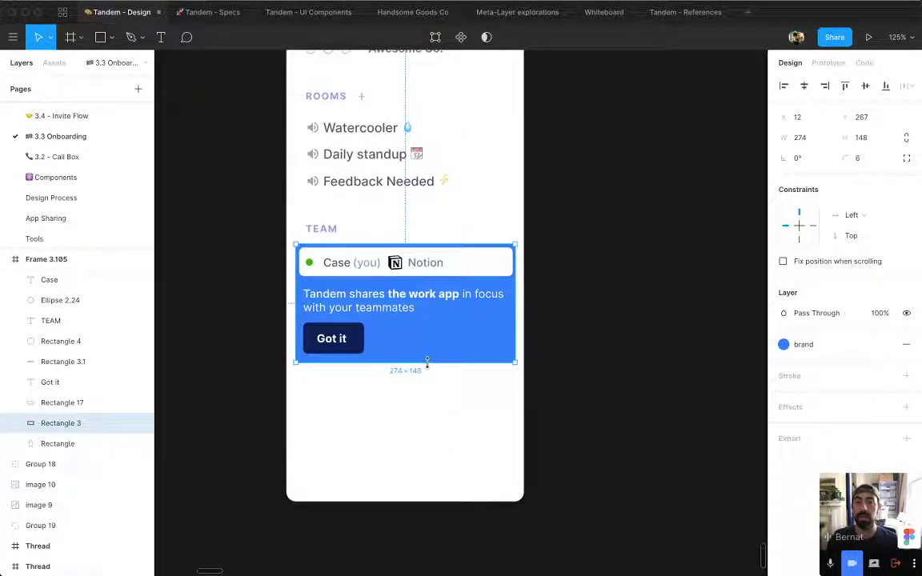
double_click(413, 309)
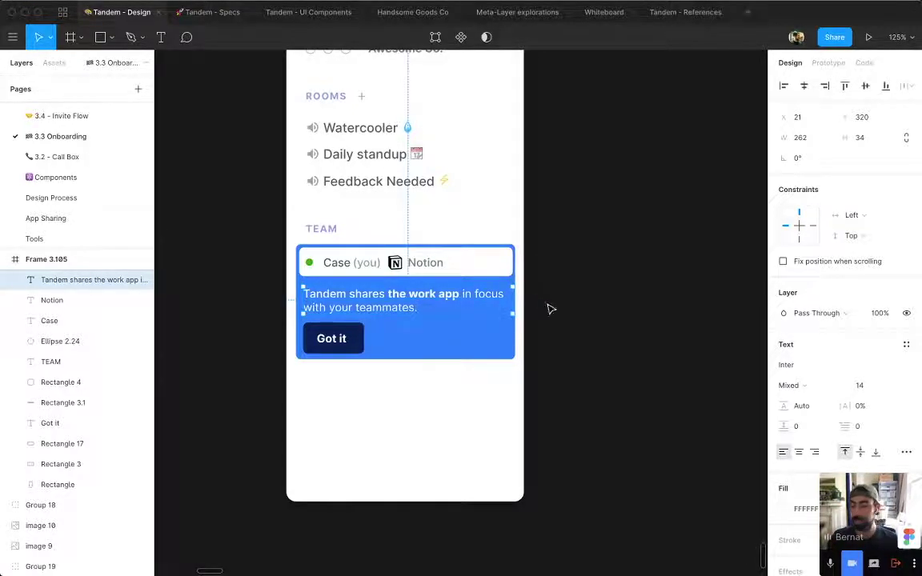
scroll(551, 309, down, 2)
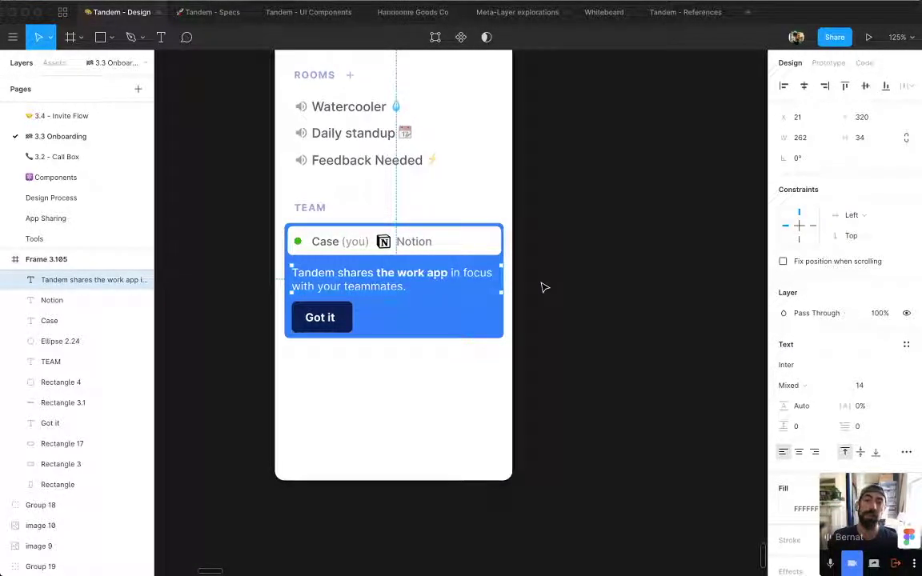
Duplicate the whole sidebar mockup frame beside the original.
key(super+minus)
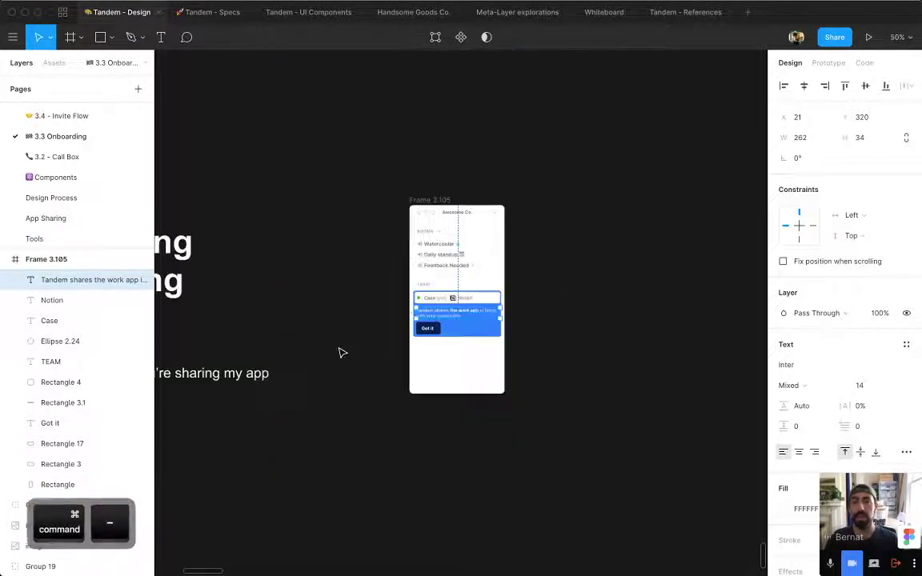
click(436, 201)
key(super+d)
Relabel the "Got it" button in the duplicated frame "Learn More".
scroll(627, 335, up, 10)
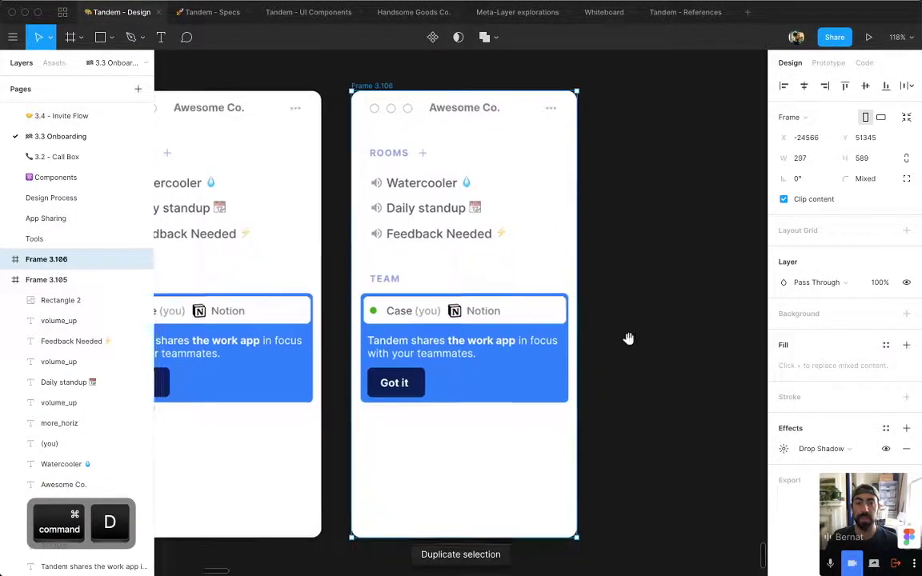
scroll(480, 360, down, 2)
super+click(370, 273)
key(Return)
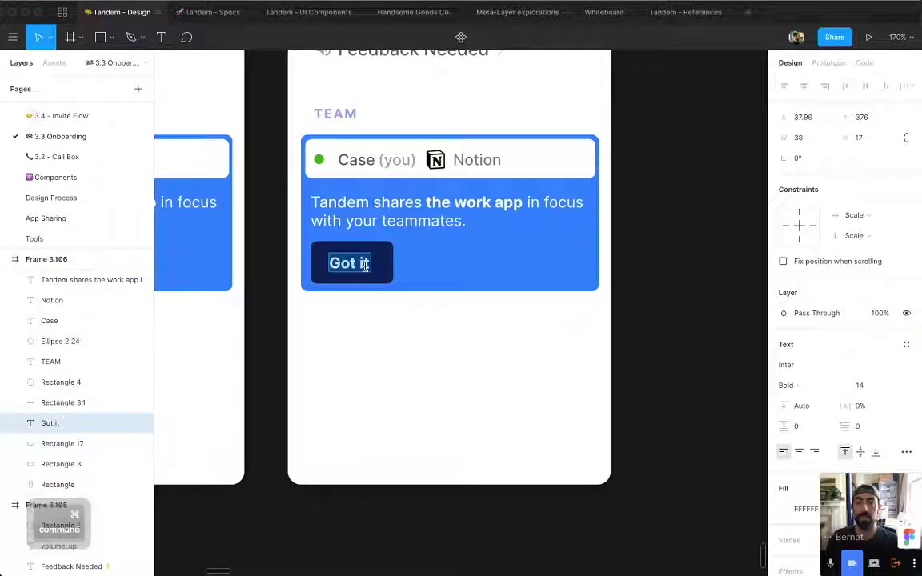
text(Learn More)
key(Escape)
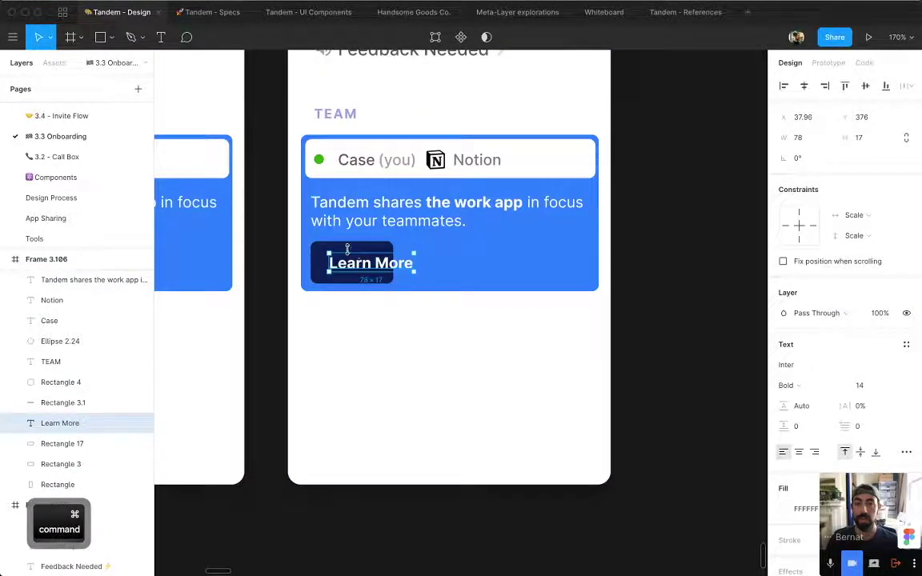
scroll(344, 273, left, 3)
super+drag(337, 286, 218, 314)
key(super+c)
scroll(298, 352, right, 4)
super+click(425, 309)
key(super+v)
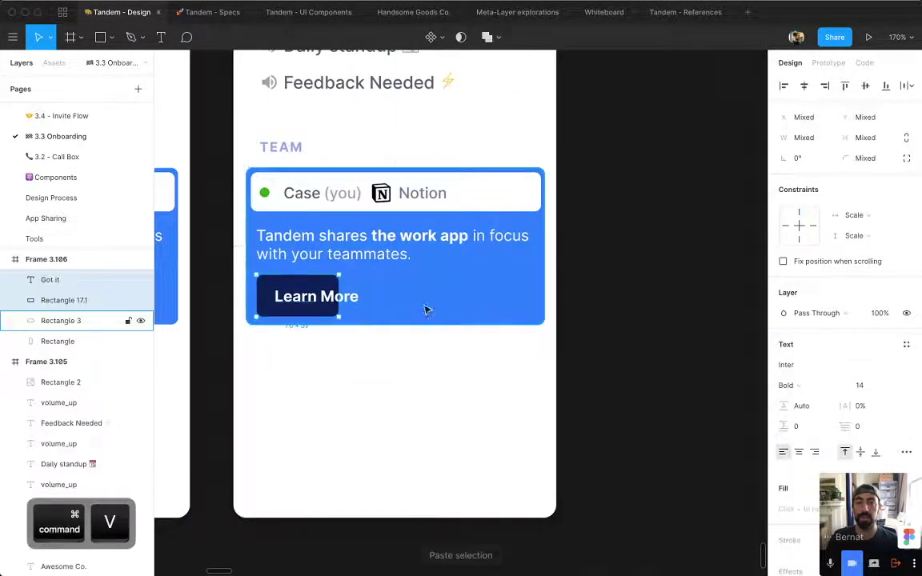
scroll(480, 304, left, 5)
key(super+z)
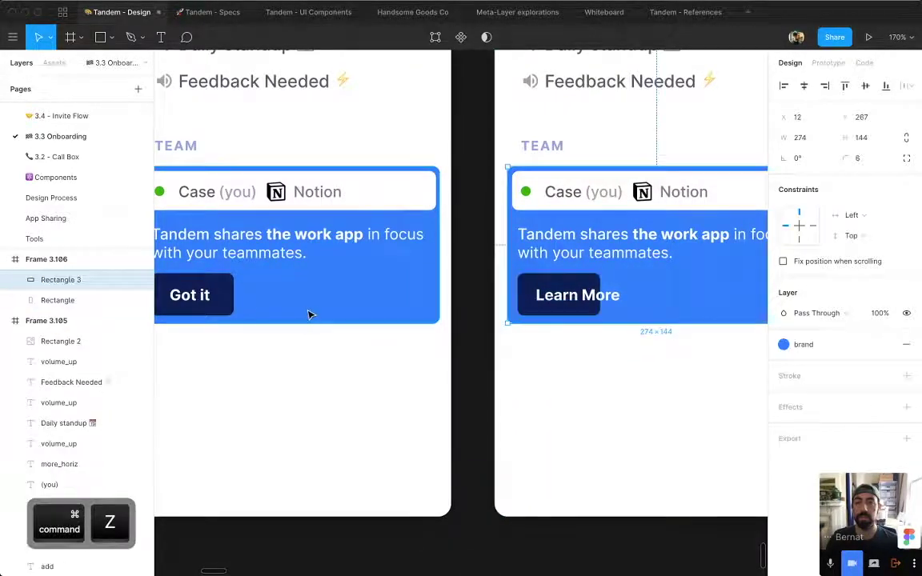
Copy the "Got it" button from the first frame into the duplicate and place it at the blue callout's right edge.
drag(262, 293, 160, 316)
key(super+c)
scroll(520, 312, right, 5)
key(super+v)
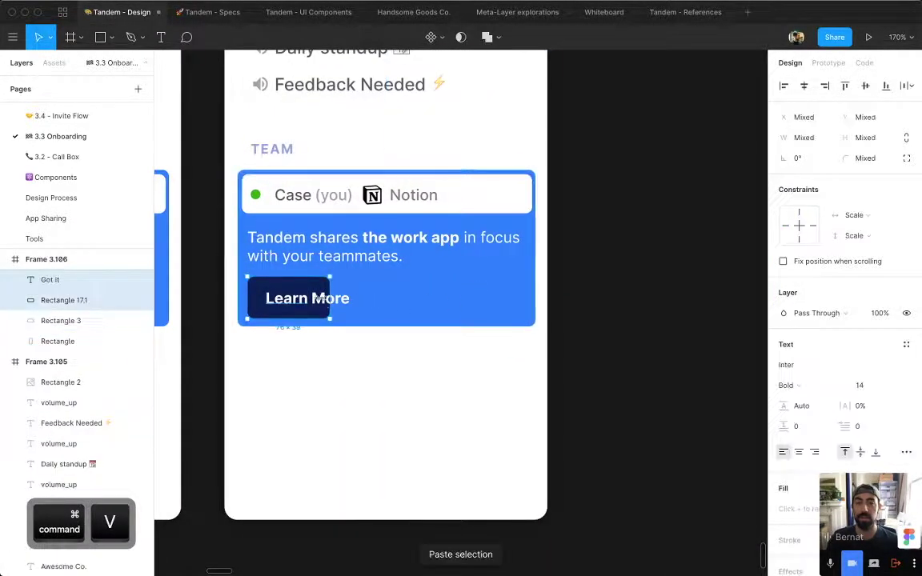
drag(305, 308, 497, 308)
Widen the dark background behind "Learn More" to 109 so it fits around the label.
drag(313, 286, 346, 240)
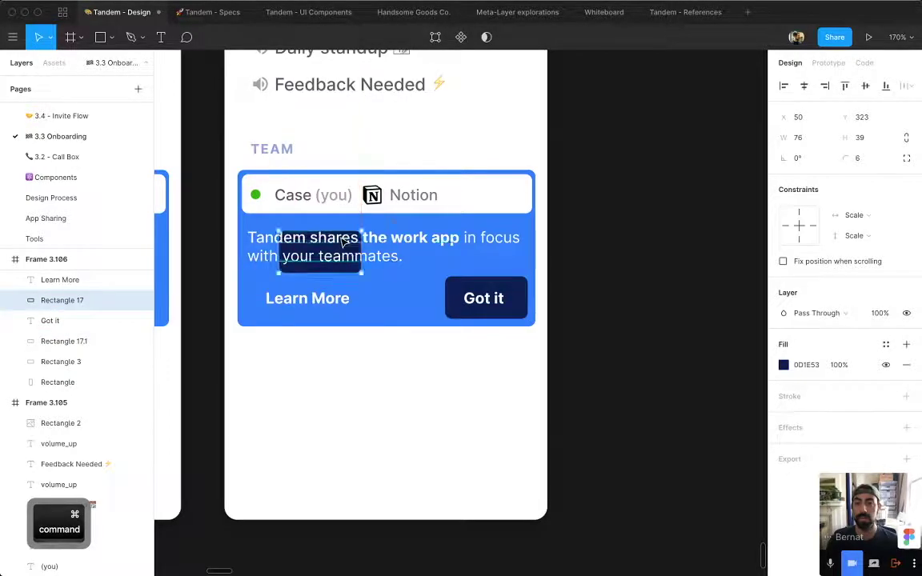
key(super+z)
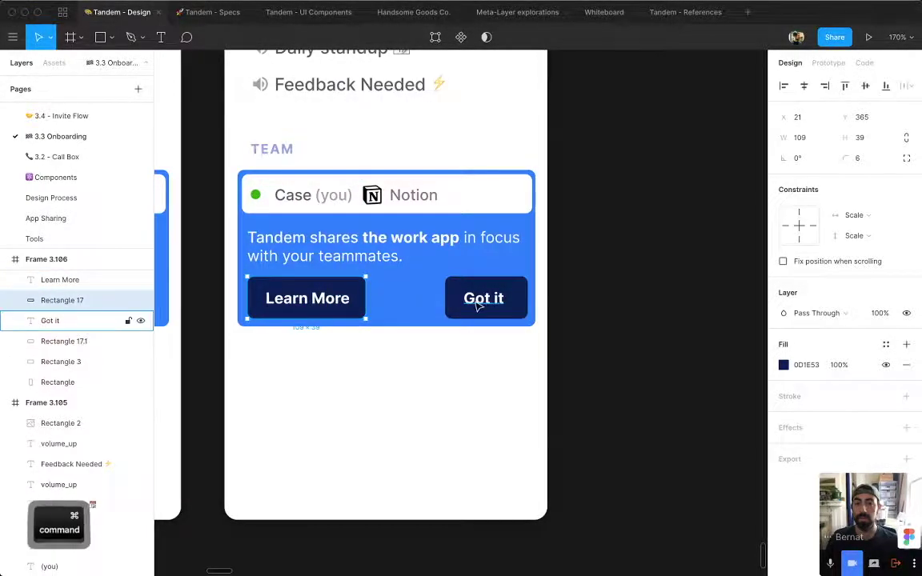
super+click(487, 299)
drag(487, 300, 508, 302)
key(Delete)
Try a white fill sampled from the mockup at 10% opacity for the "Learn More" button's background.
super+click(310, 305)
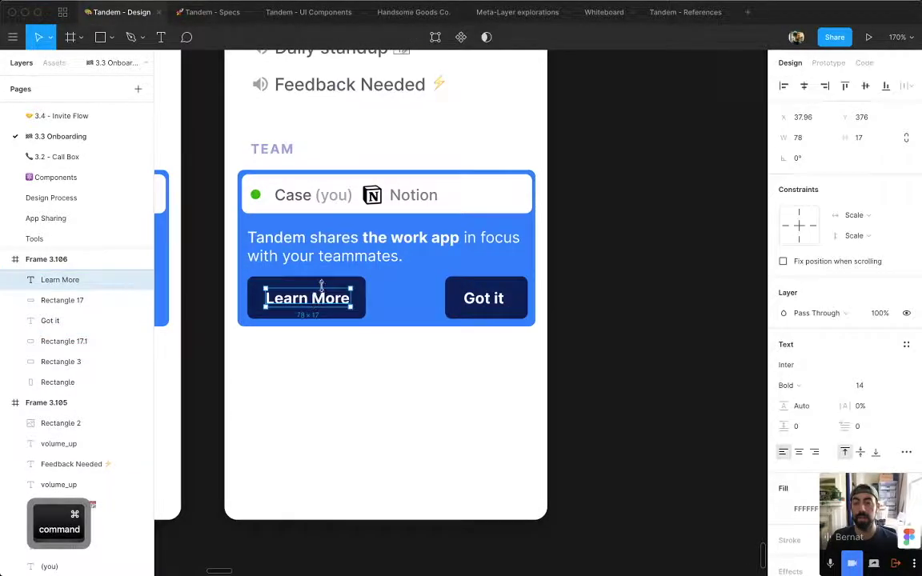
super+click(325, 285)
key(ctrl+c)
click(470, 206)
key(1)
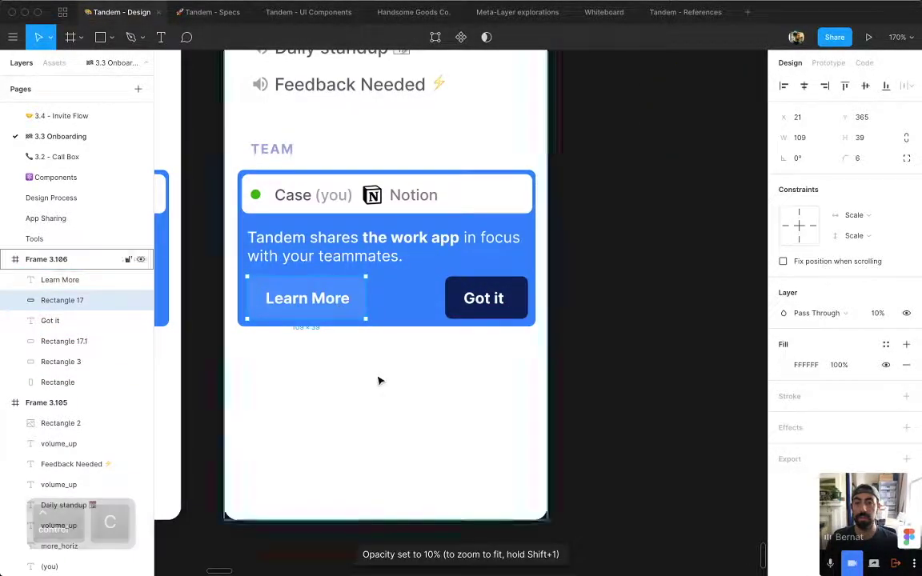
click(379, 378)
drag(381, 359, 354, 414)
Try sampling the "Got it" button's dark color and the teammate row's white for the "Learn More" button.
super+click(314, 358)
key(ctrl+c)
click(480, 337)
click(598, 348)
mouse_move(599, 348)
mouse_down()
mouse_move(632, 364)
mouse_move(645, 357)
mouse_move(613, 348)
mouse_up()
super+click(326, 362)
key(ctrl+c)
click(483, 254)
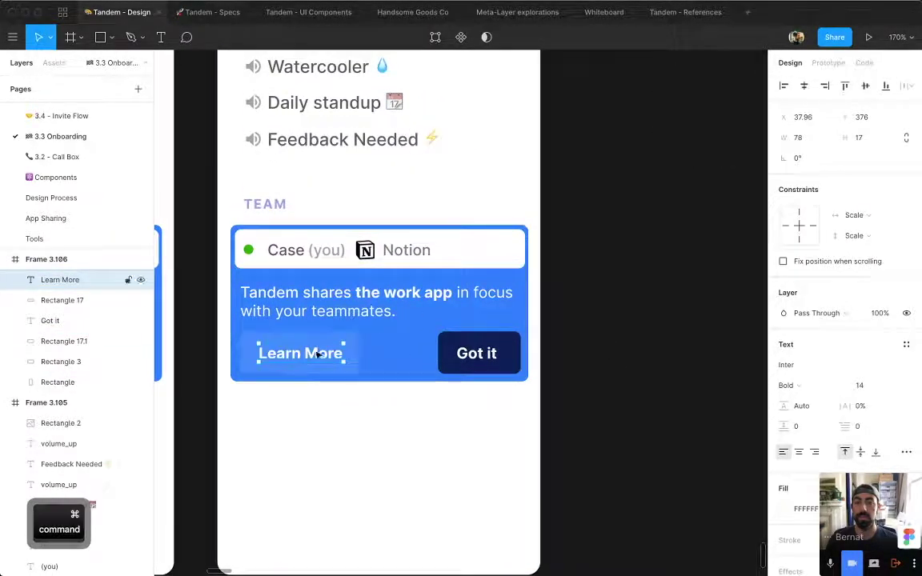
Set the "Learn More" background's opacity to 20% and fill it with the dark color sampled from the "Got it" button.
super+click(324, 336)
key(2)
key(ctrl+c)
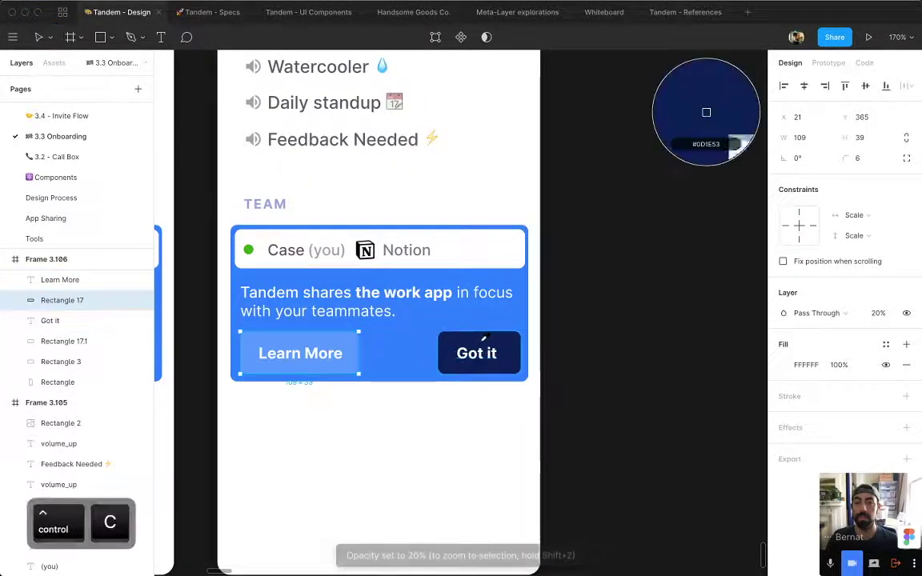
click(483, 339)
click(546, 331)
Review the two callout variants side by side at different zoom levels, comparing their button layouts.
key(super+minus)
key(super+minus)
key(super+minus)
key(super+equal)
key(super+equal)
key(super+equal)
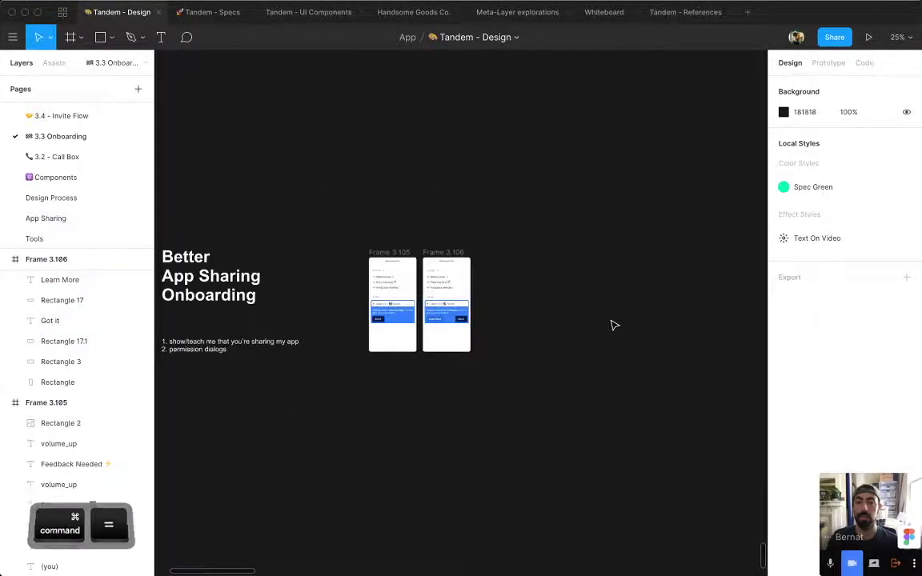
super+click(213, 357)
click(472, 440)
key(super+minus)
key(super+minus)
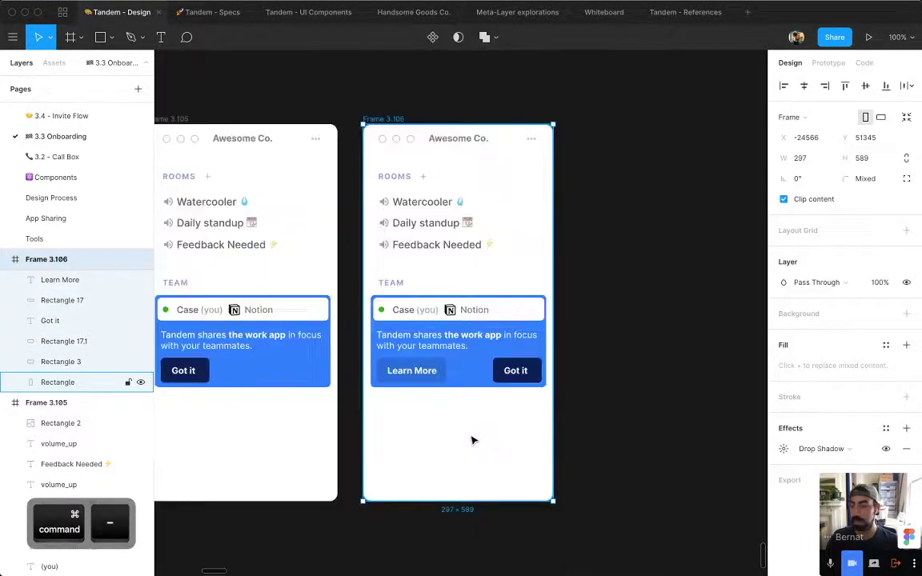
key(super+equal)
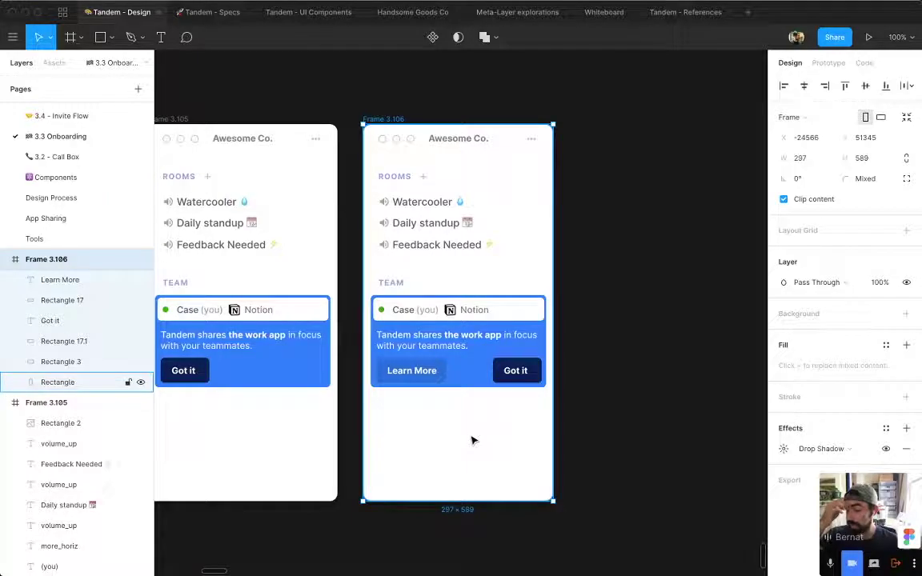
click(613, 437)
drag(616, 434, 578, 388)
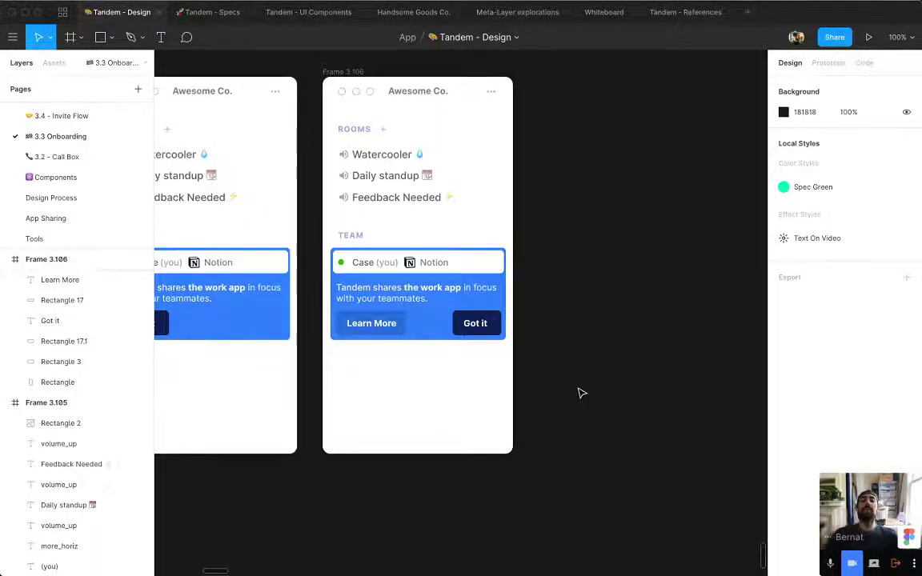
Duplicate the numbered list text further down the canvas and replace the copy's text with "User Mental Model".
key(super+minus)
key(super+minus)
key(super+minus)
scroll(443, 325, up, 5)
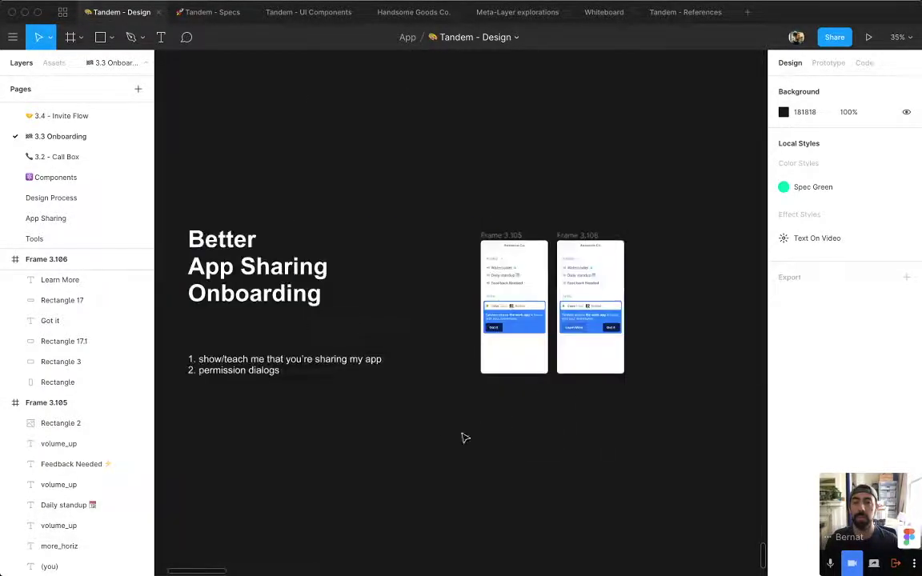
scroll(466, 437, down, 3)
drag(302, 268, 301, 433)
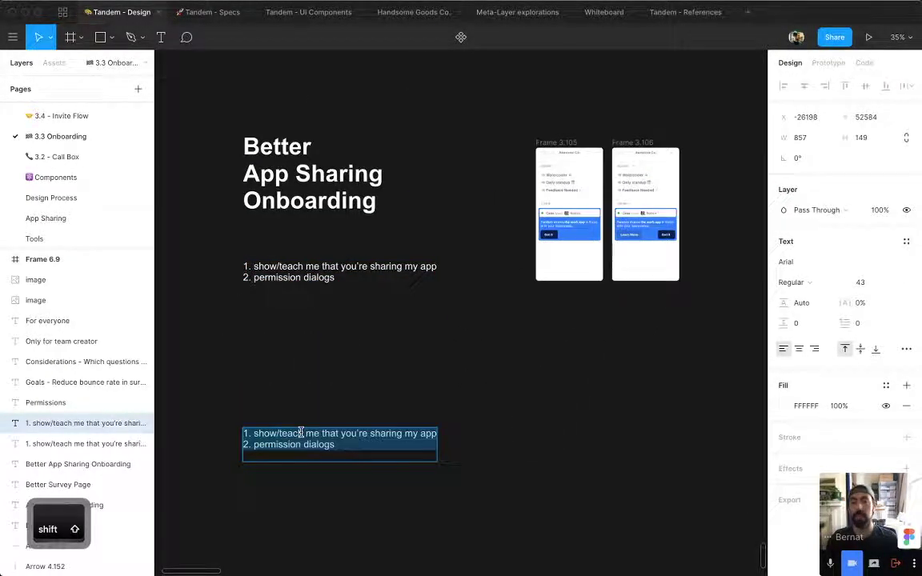
text(Us)
key(BackSpace)
key(BackSpace)
key(BackSpace)
key(BackSpace)
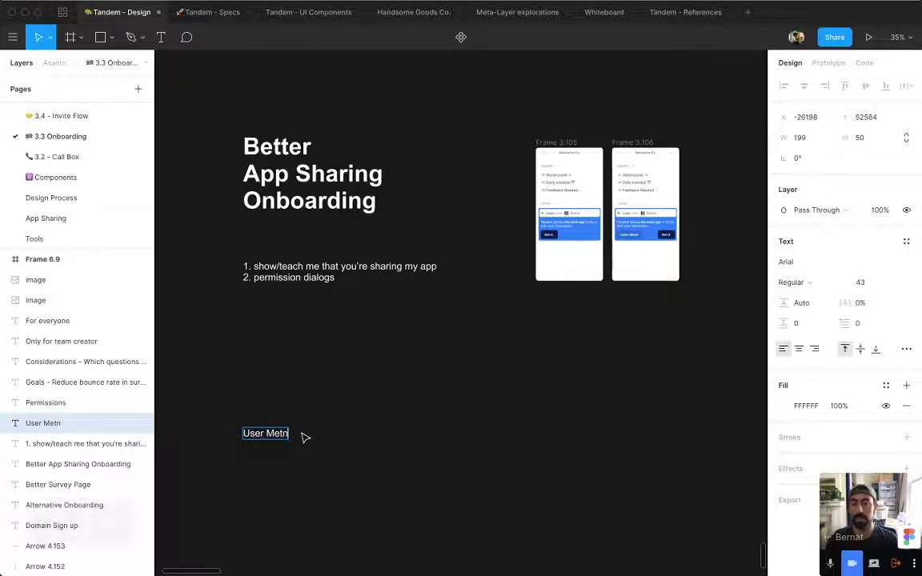
text(ntal Model)
key(Return)
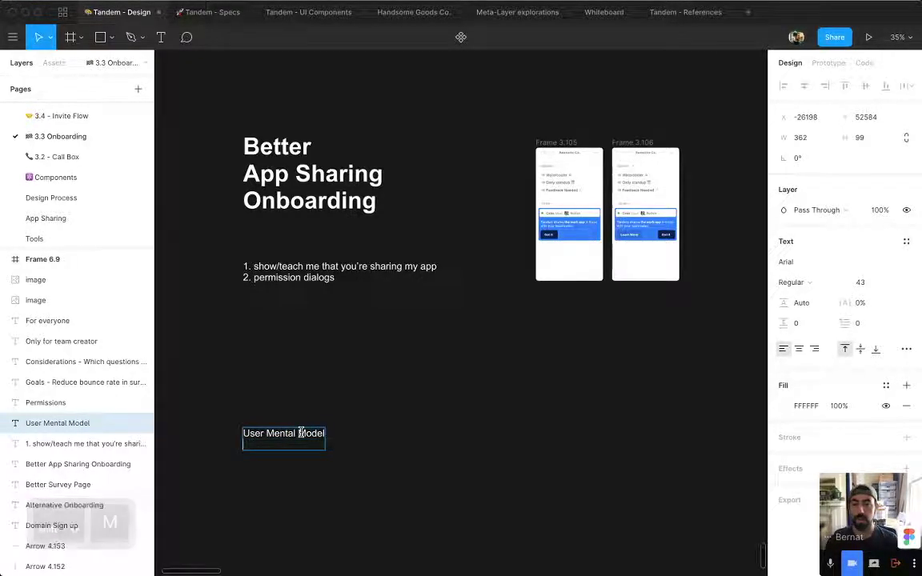
Add a second line reading "Knowledge gap" under "User Mental Model" in the same text.
text(Know)
key(BackSpace)
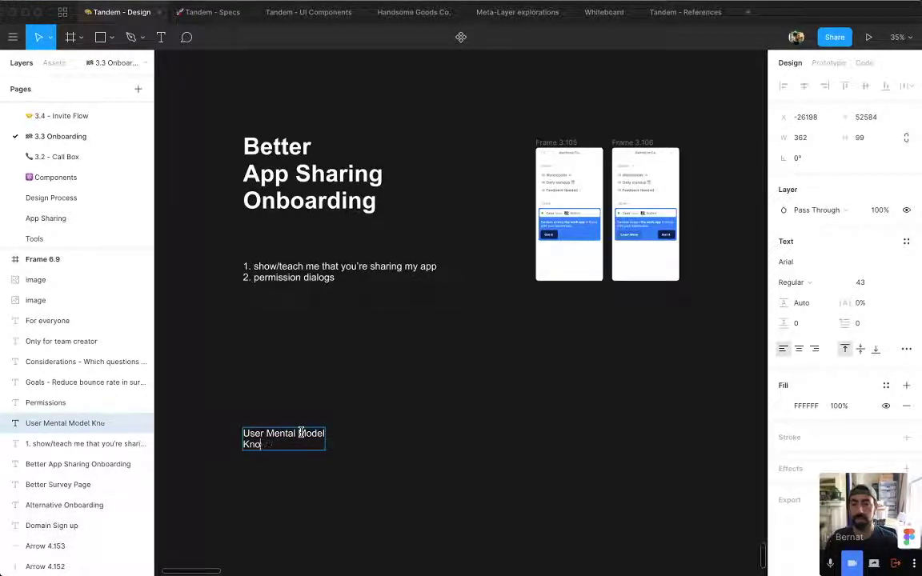
text(wledge gap)
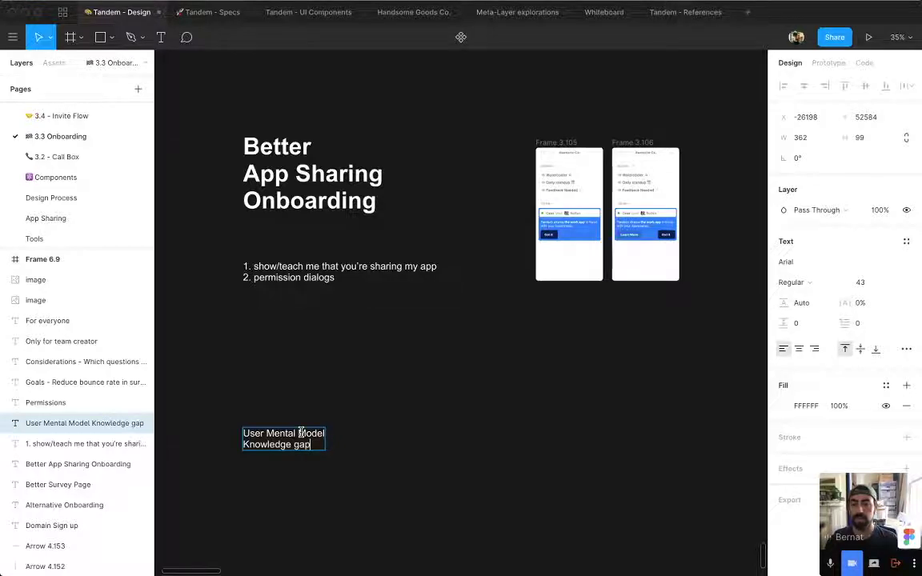
Switch to Chrome and search Google Images for "knowledge gap" in a new tab.
key(super+Tab)
key(super+Tab)
key(super+t)
text(knowledge gap)
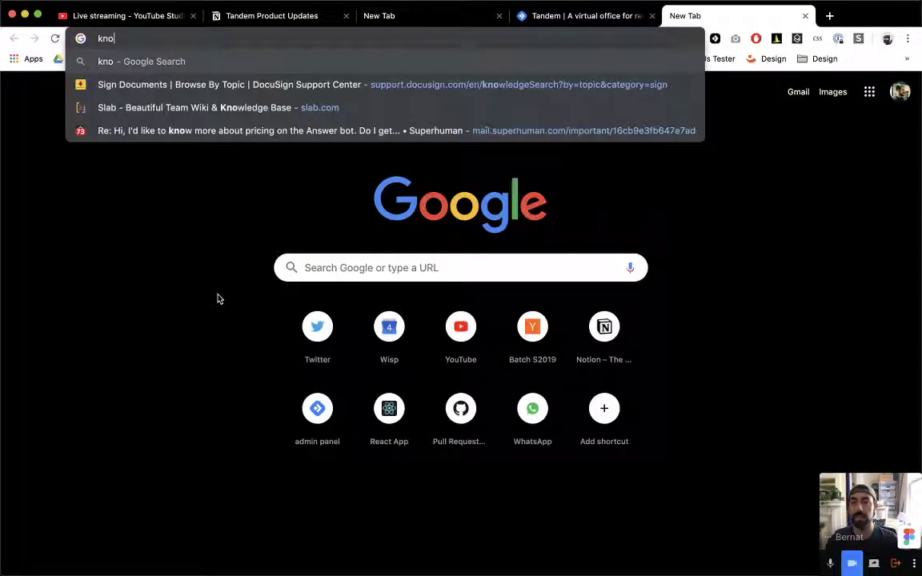
key(Return)
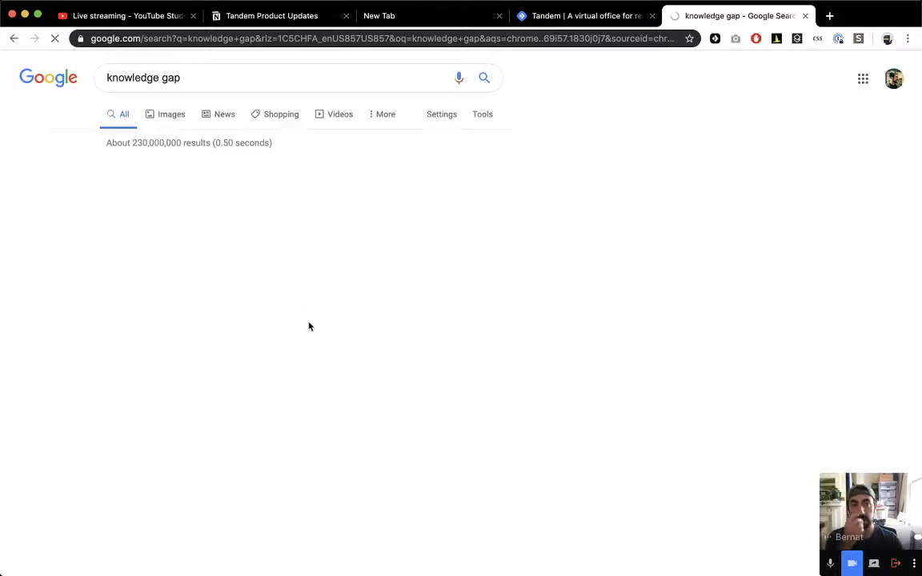
click(181, 120)
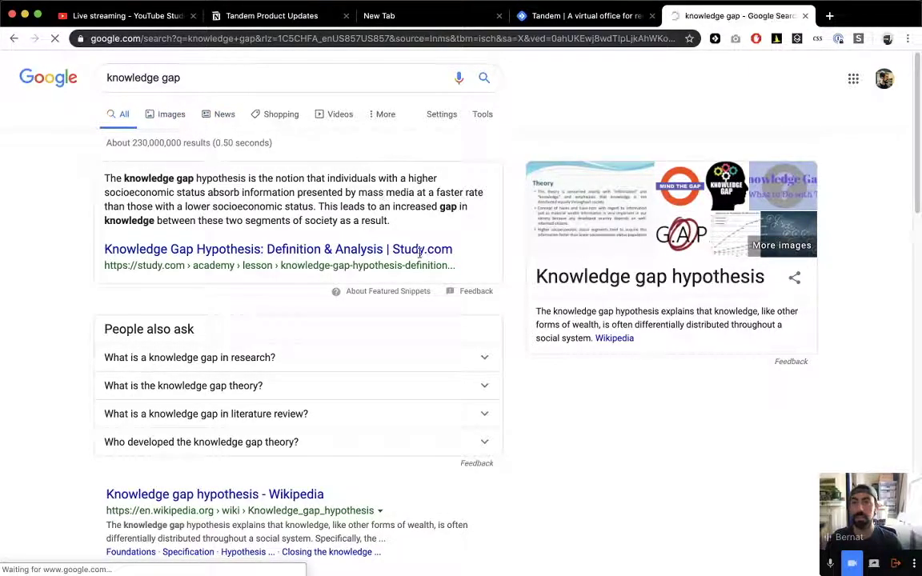
Browse the image results and refine the search to "knowledge gap kevin hale".
scroll(454, 312, down, 3)
scroll(455, 312, down, 12)
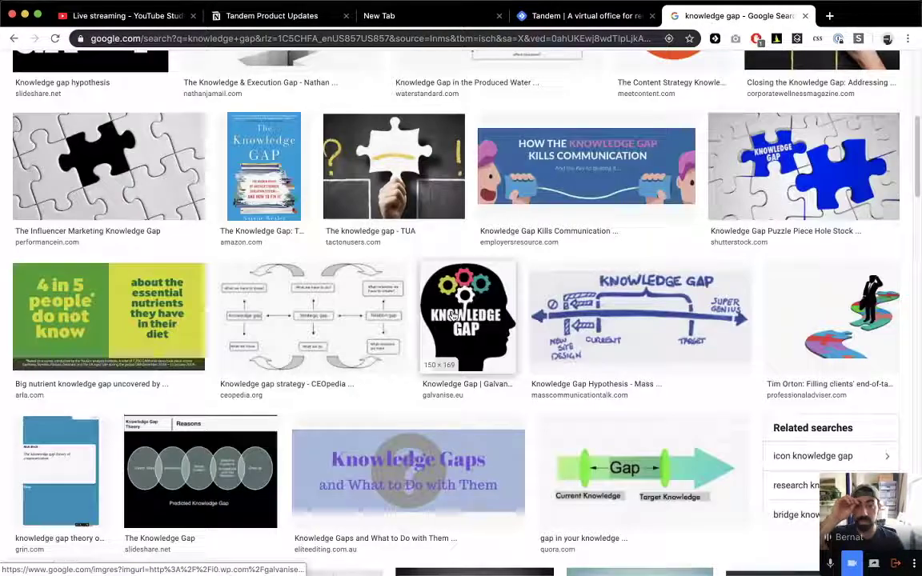
scroll(496, 370, down, 5)
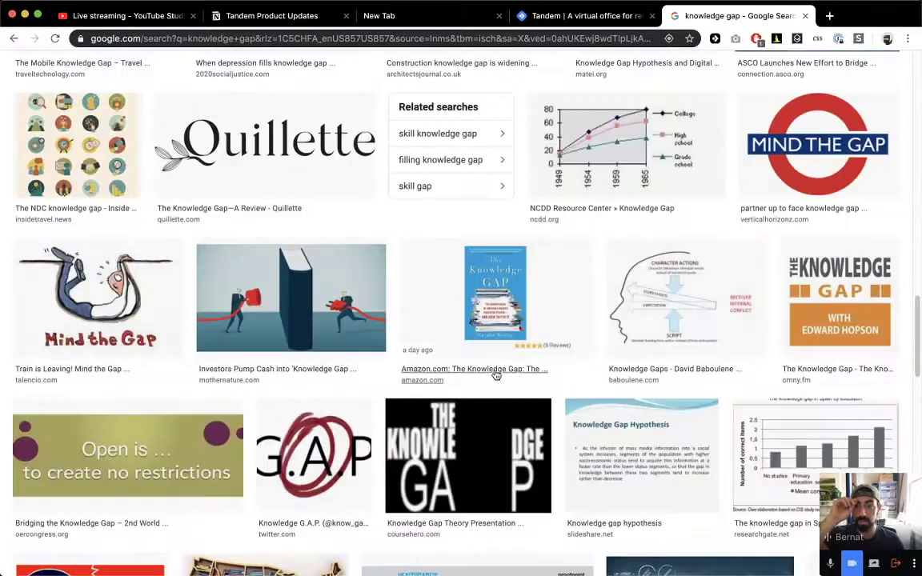
scroll(496, 370, up, 18)
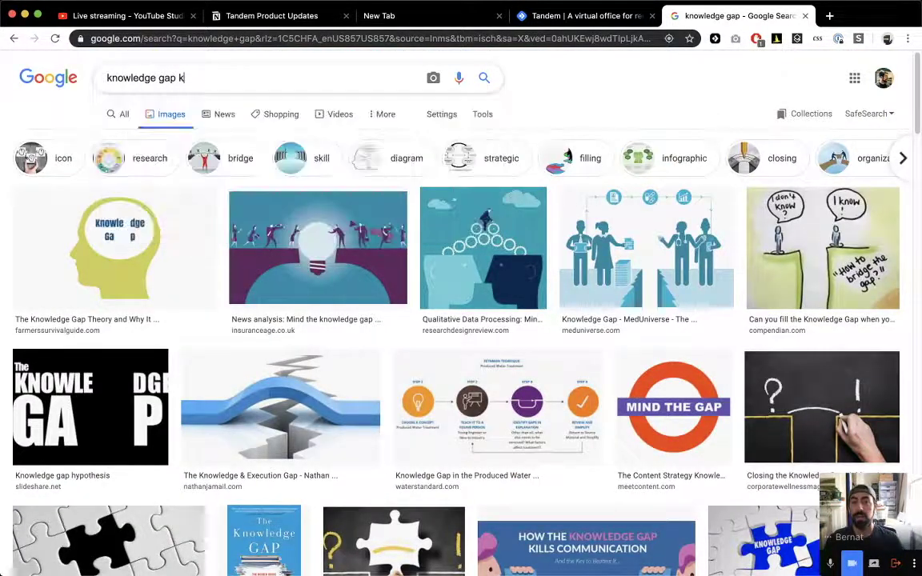
text(in hale)
key(Return)
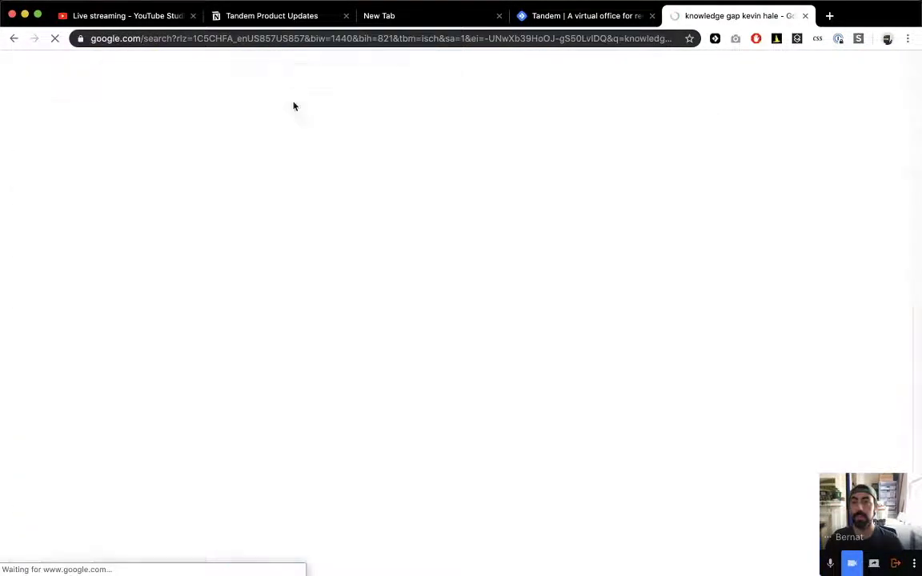
Open the hand-drawn "Knowledge" sketch with the User and App gap and copy the image.
scroll(640, 232, down, 2)
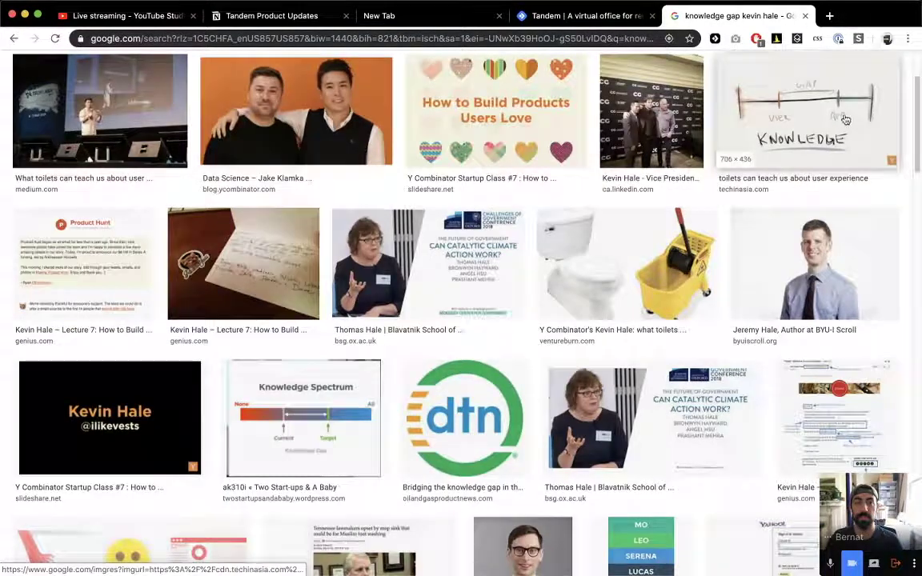
click(829, 130)
right_click(720, 184)
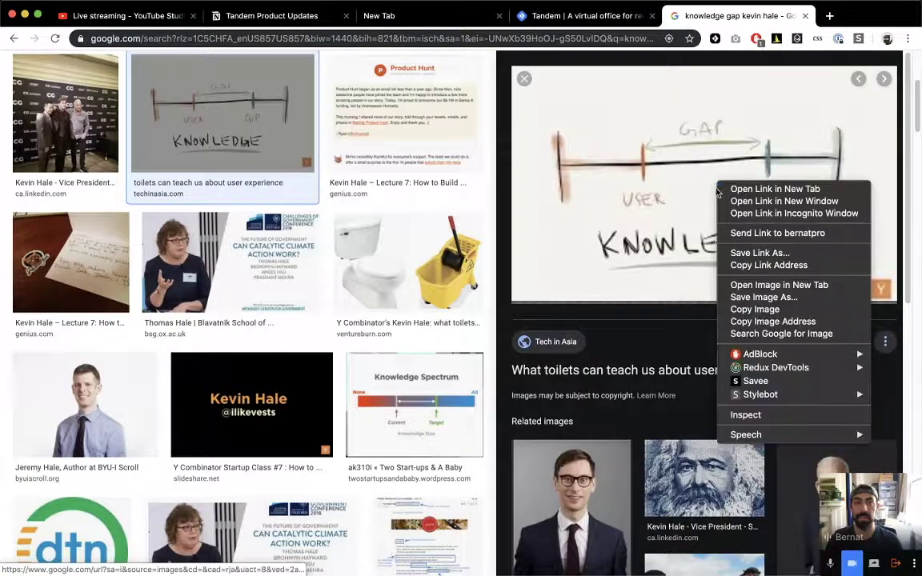
click(751, 309)
Switch back to Figma, paste the copied sketch and place it beside the "User Mental Model Knowledge gap" text.
key(super+Tab)
scroll(578, 437, down, 3)
click(476, 369)
key(super+v)
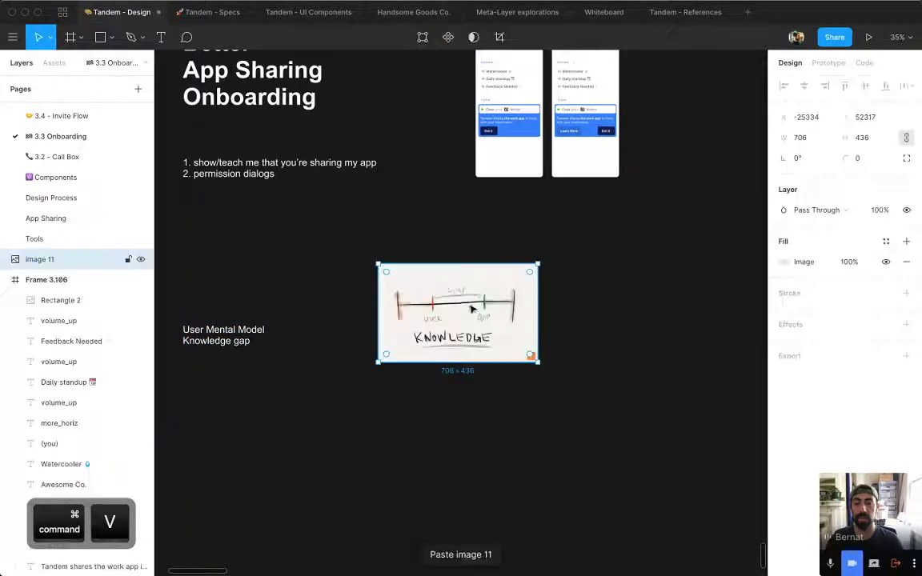
drag(459, 292, 377, 344)
scroll(372, 455, up, 5)
drag(363, 422, 486, 426)
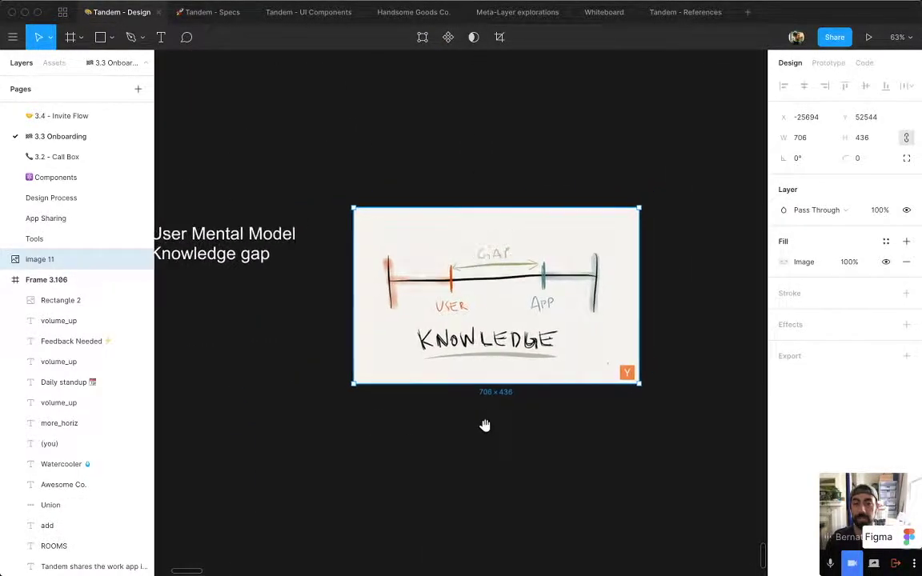
Draw a 39 px high rectangle over the sketch's User segment and fill it with orange CC480E sampled from the User mark.
scroll(514, 287, up, 3)
scroll(356, 259, down, 1)
scroll(356, 259, right, 1)
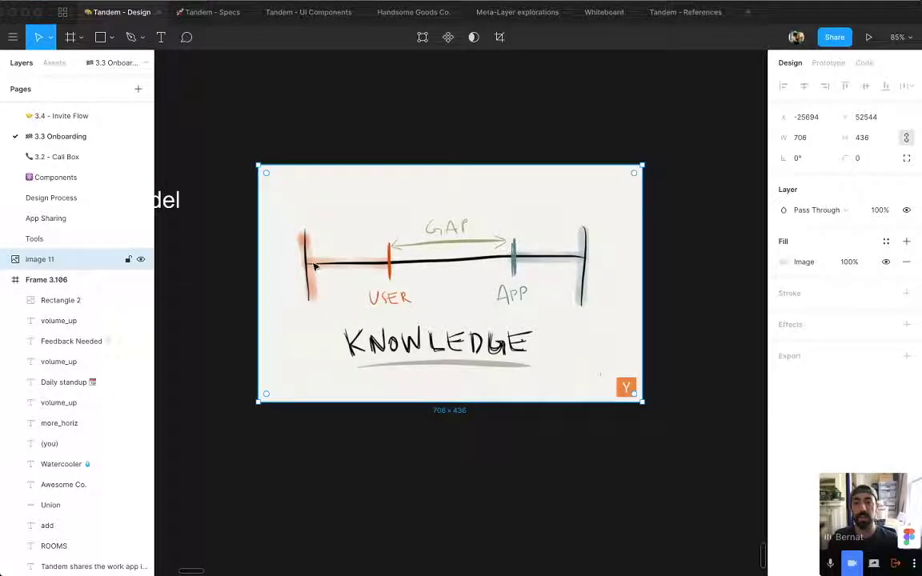
key(r)
mouse_move(301, 186)
mouse_down()
mouse_move(595, 207)
mouse_move(393, 206)
mouse_move(367, 265)
mouse_move(516, 262)
mouse_up()
key(ctrl+c)
click(395, 252)
key(super+z)
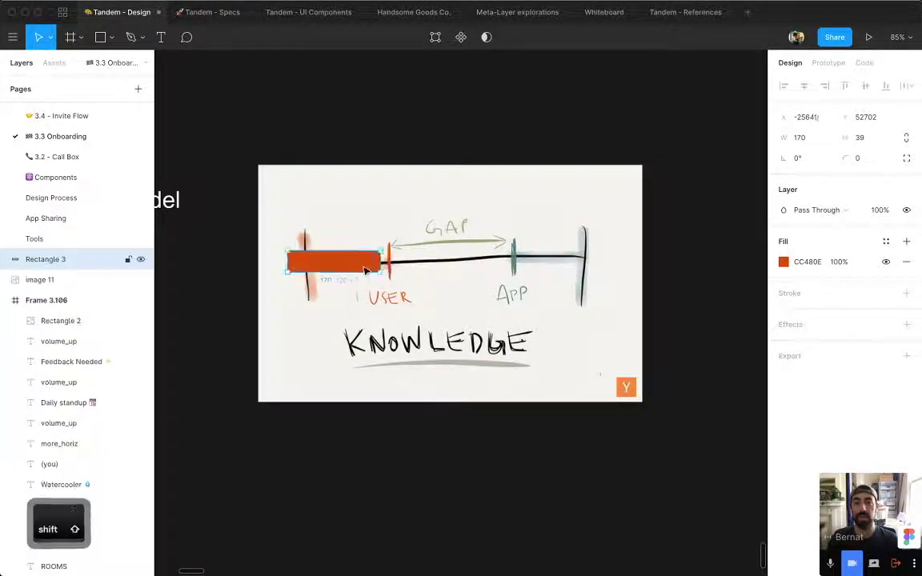
Stretch the orange bar to about 395 px wide, from the line's start to the App mark, and lower it 40 px.
mouse_move(394, 260)
mouse_down()
mouse_move(540, 261)
mouse_move(516, 261)
mouse_up()
key(shift+Down)
key(shift+Down)
key(shift+Down)
key(shift+Down)
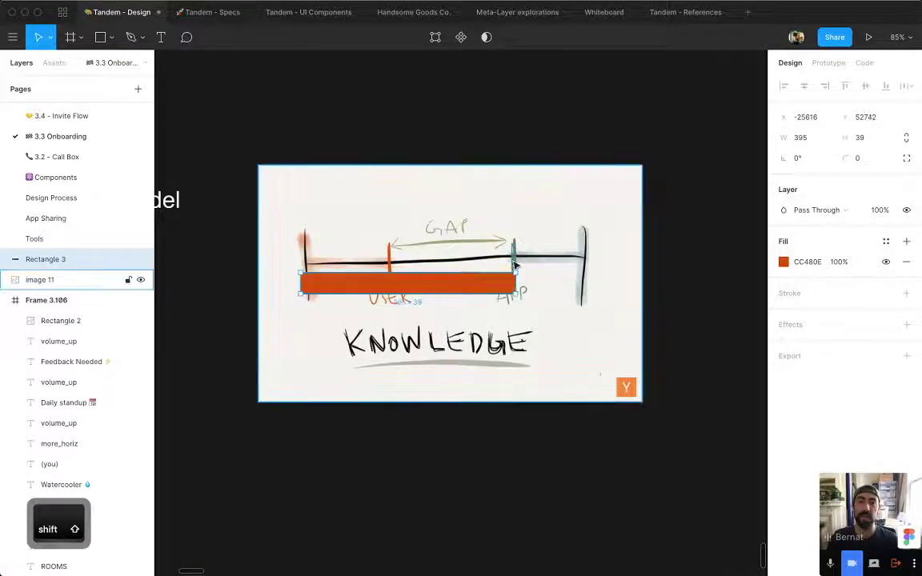
Fill the bar with teal 5D868C sampled from the App mark, fit it between that mark and the line's end, and delete its extra copy.
key(ctrl+c)
click(519, 253)
drag(449, 286, 519, 276)
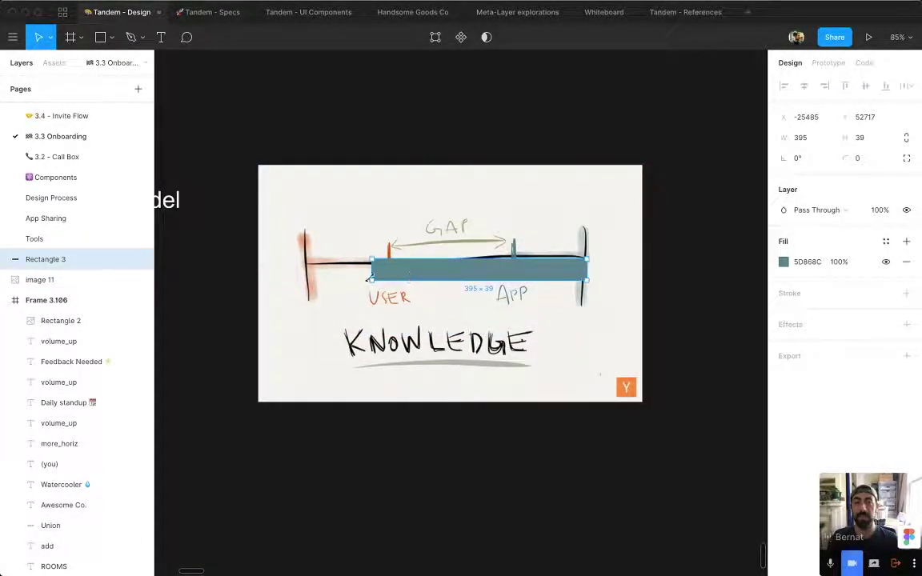
drag(371, 270, 446, 271)
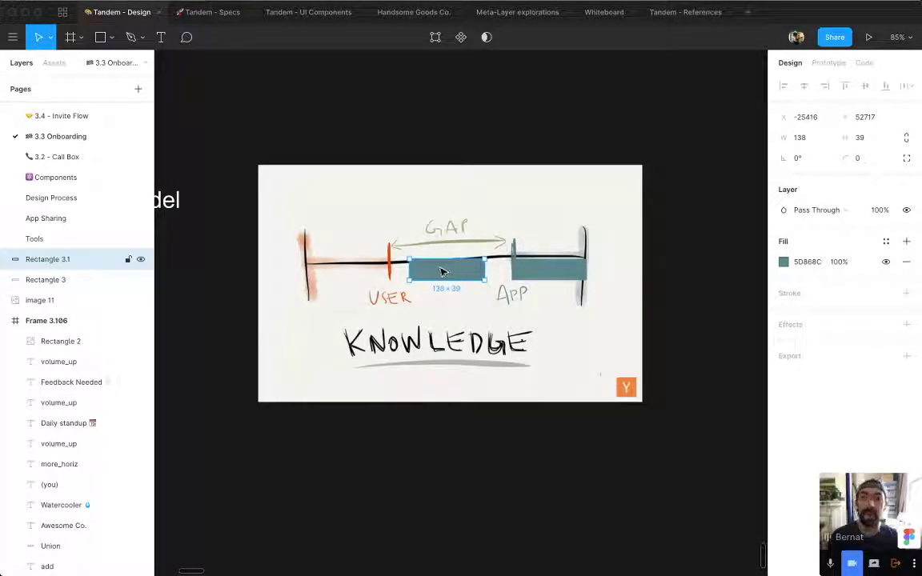
key(Delete)
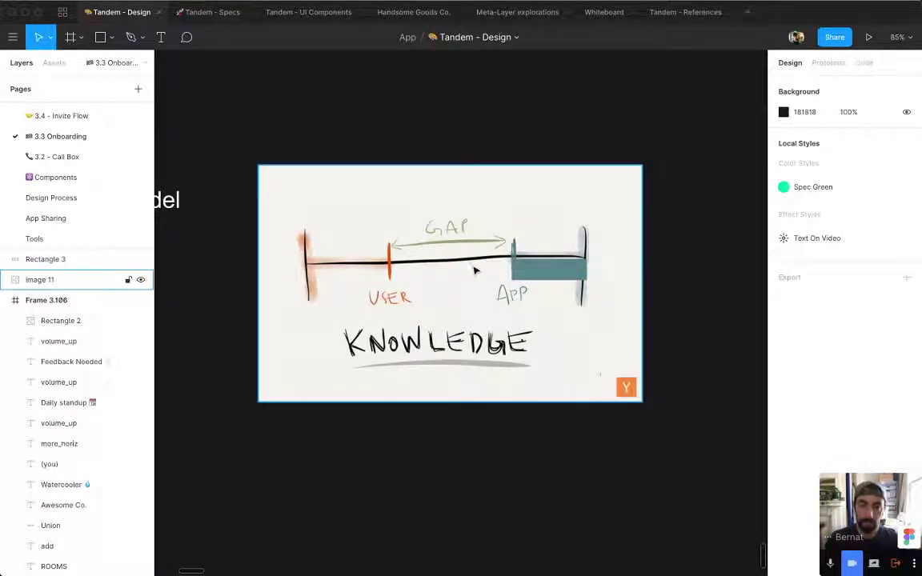
Duplicate the "User Mental Model Knowledge gap" text below the sketch image.
key(super+minus)
key(super+minus)
key(super+equal)
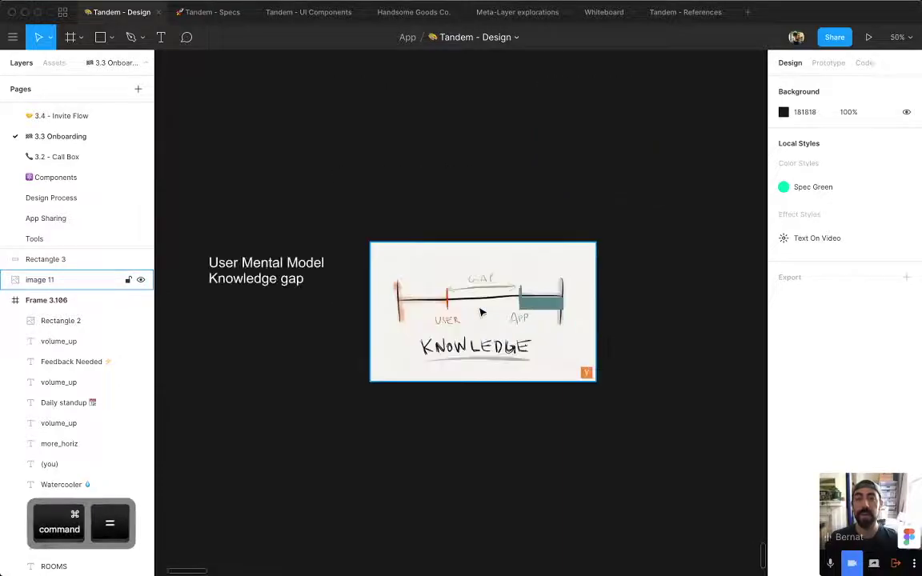
scroll(482, 312, right, 2)
scroll(481, 312, down, 1)
click(221, 264)
drag(221, 264, 424, 422)
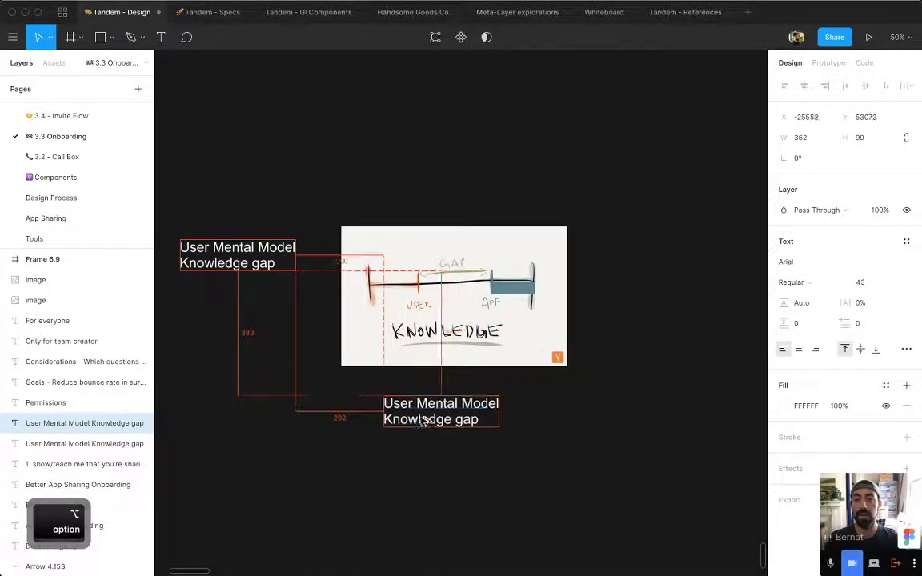
Replace the duplicated text with "Gap in understanding how app sharing works" and center it under the sketch.
key(Return)
text(Gap in underst)
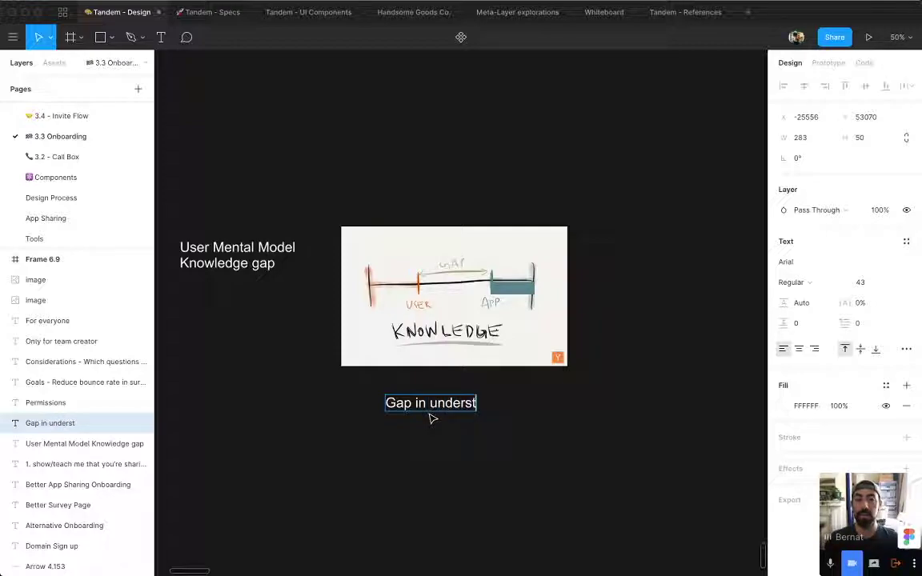
text(anding)
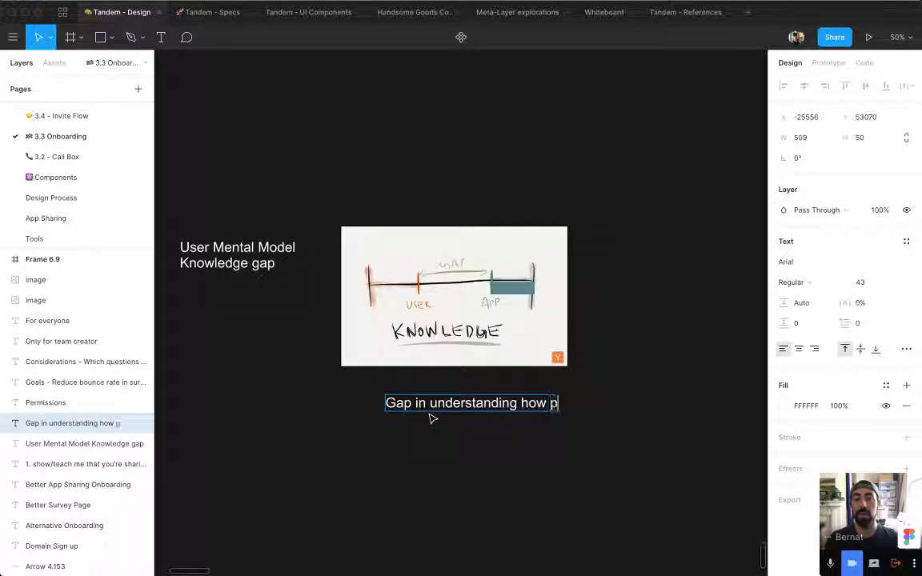
text( how app sharing sork)
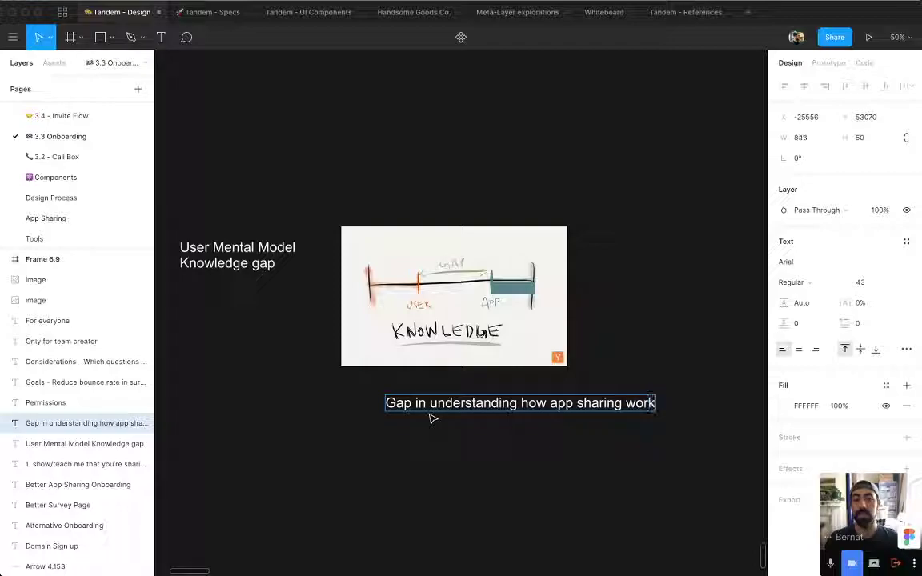
text(s)
key(Escape)
Duplicate the gap caption below itself and replace the copy's text with a first list line, "- landing page".
scroll(458, 348, down, 5)
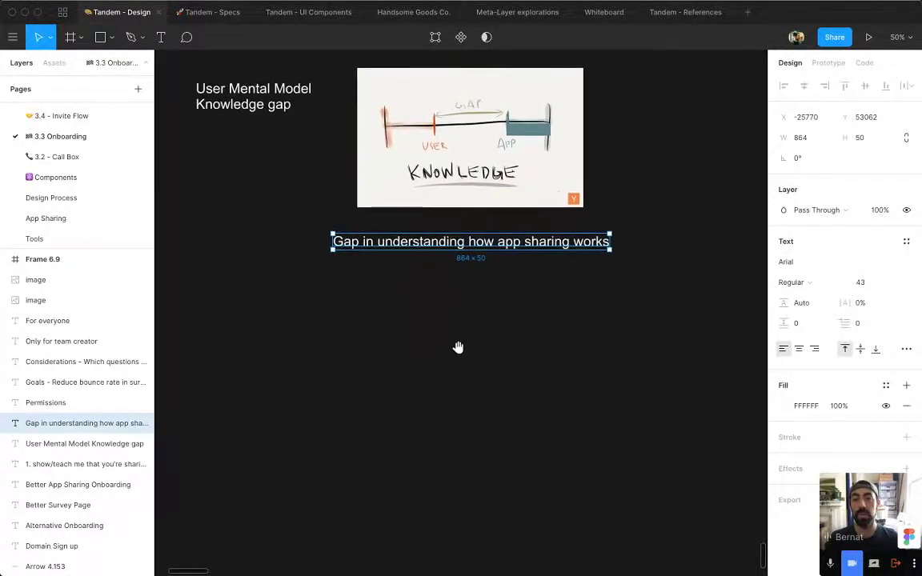
drag(439, 240, 439, 292)
double_click(430, 298)
key(BackSpace)
text(-)
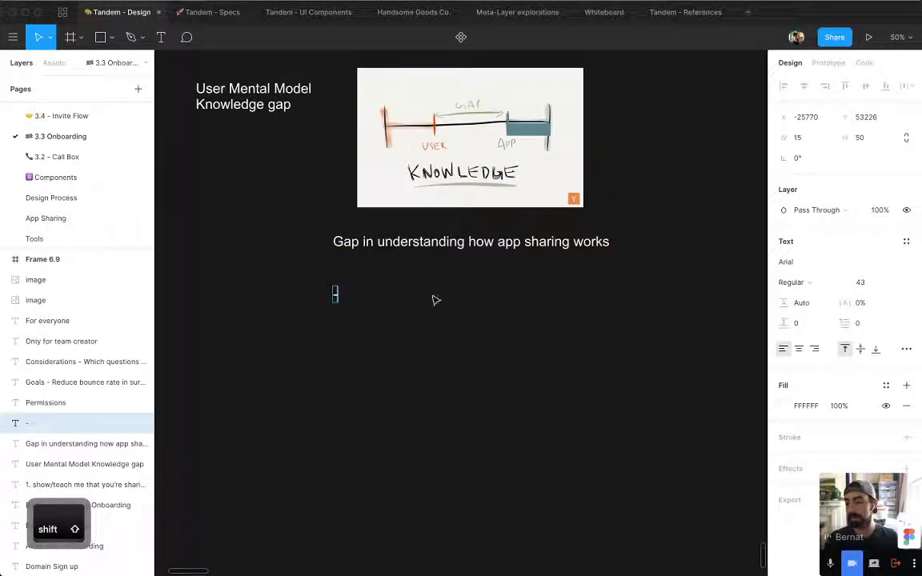
text( landing page)
key(Return)
Add the lines "- sign up/download process" and "- in-app onboarding" to the list.
text(- sign up/)
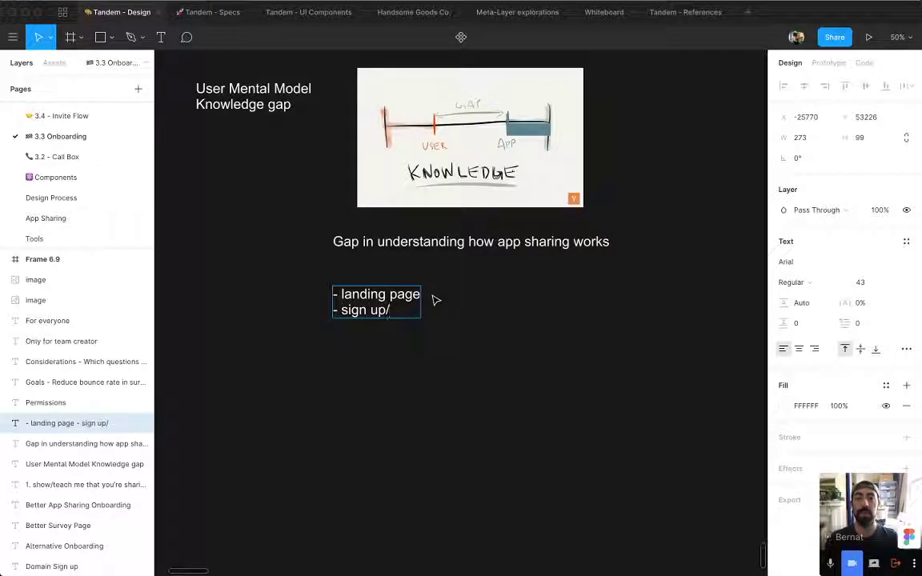
text(download)
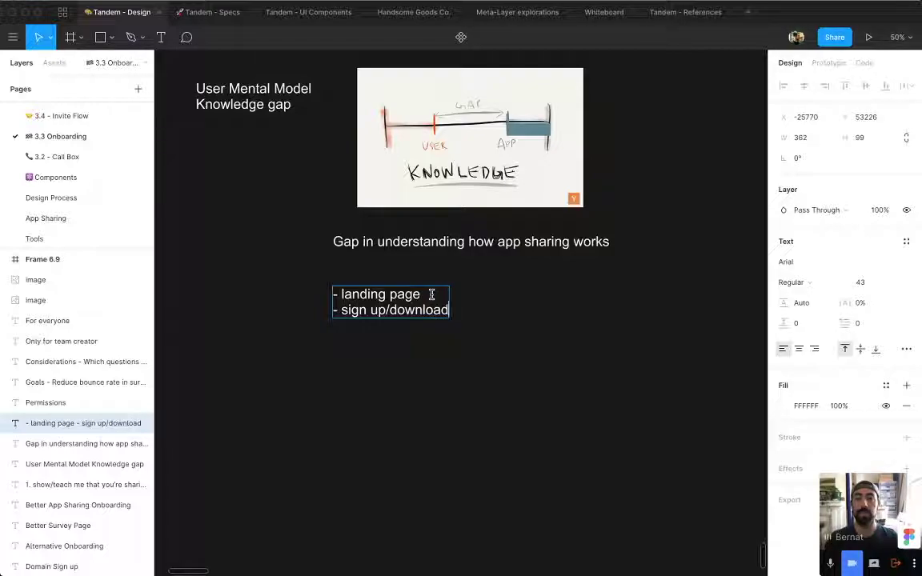
text( process)
key(Return)
text(-)
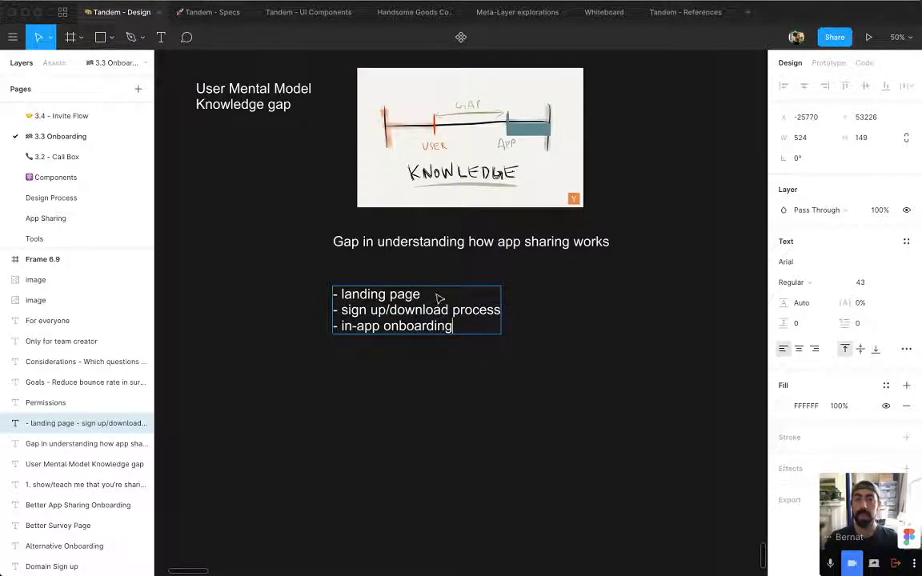
key(Escape)
Add the line "- app (make it simpler)" to the end of the list under the gap caption.
double_click(478, 330)
key(Escape)
key(Escape)
double_click(450, 328)
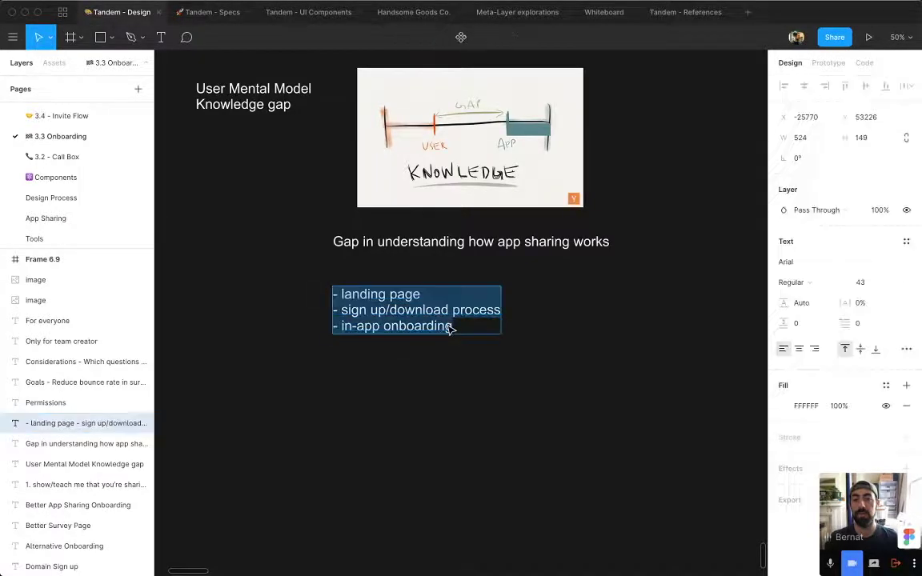
click(451, 329)
key(Return)
text(- ap)
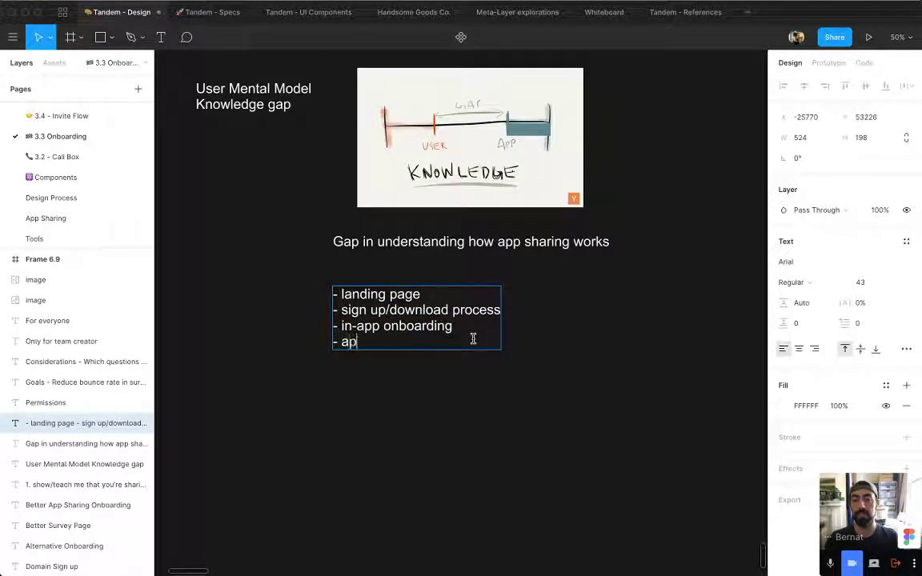
text(p (make it simpler))
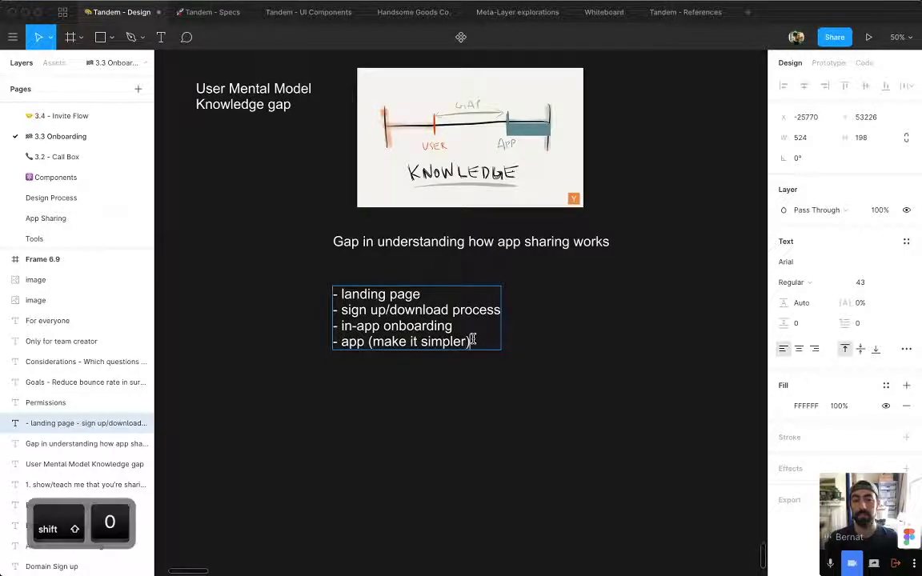
click(706, 381)
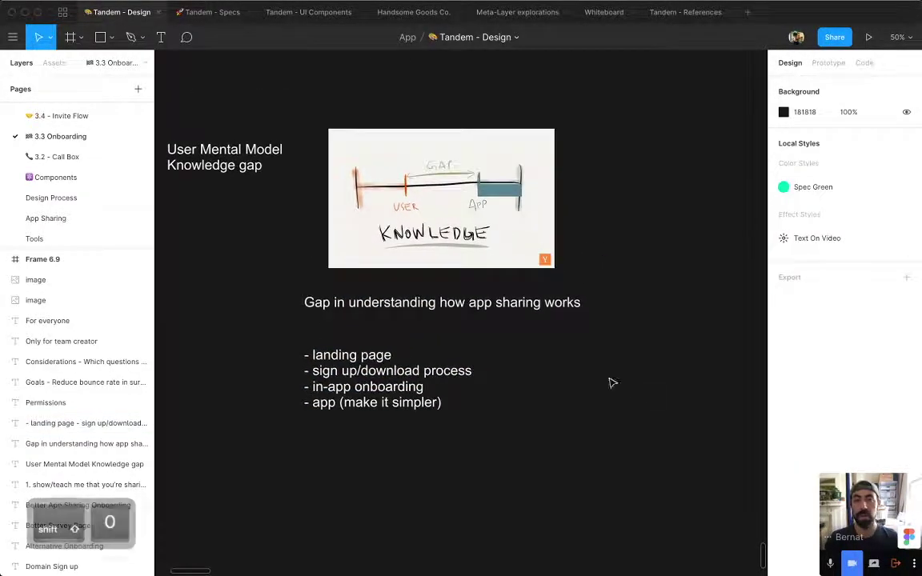
Try adjusting the teal rectangle beside the APP mark on the knowledge sketch, and undo the change.
scroll(597, 196, up, 5)
click(534, 185)
drag(536, 185, 448, 153)
super+click(547, 160)
key(super+z)
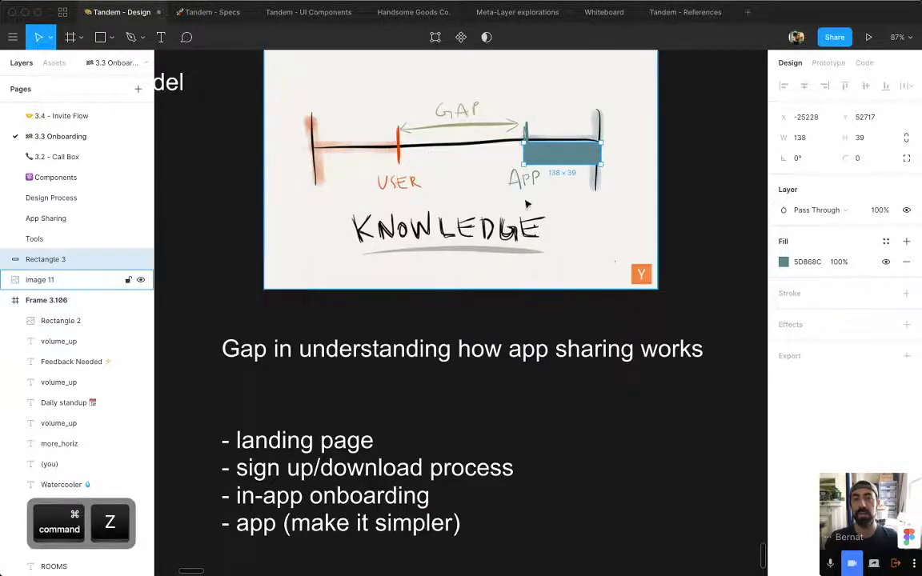
click(527, 204)
drag(531, 211, 550, 256)
click(605, 366)
key(super+minus)
key(cmd+equal)
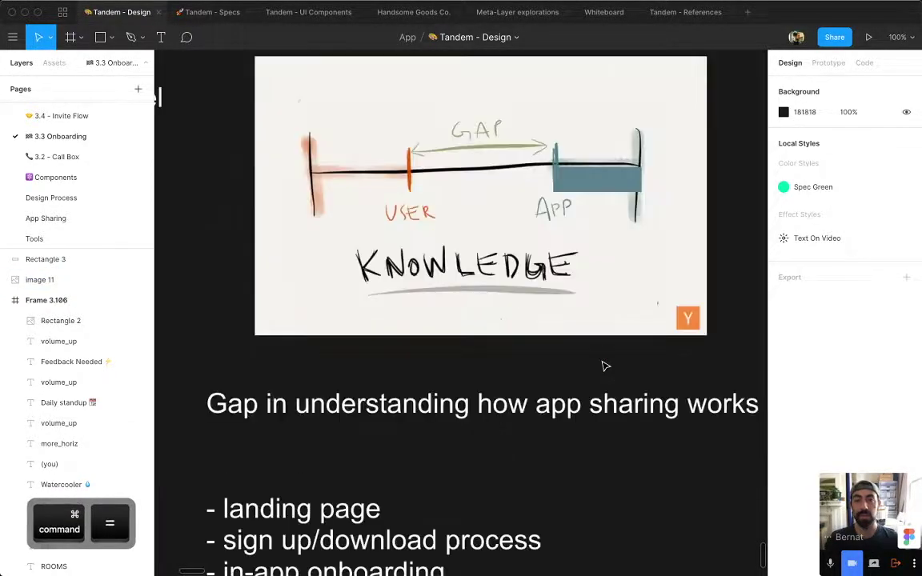
Move the teal rectangle onto the empty canvas above the knowledge sketch and widen it to 439.
scroll(570, 313, up, 3)
click(583, 352)
drag(583, 353, 332, 156)
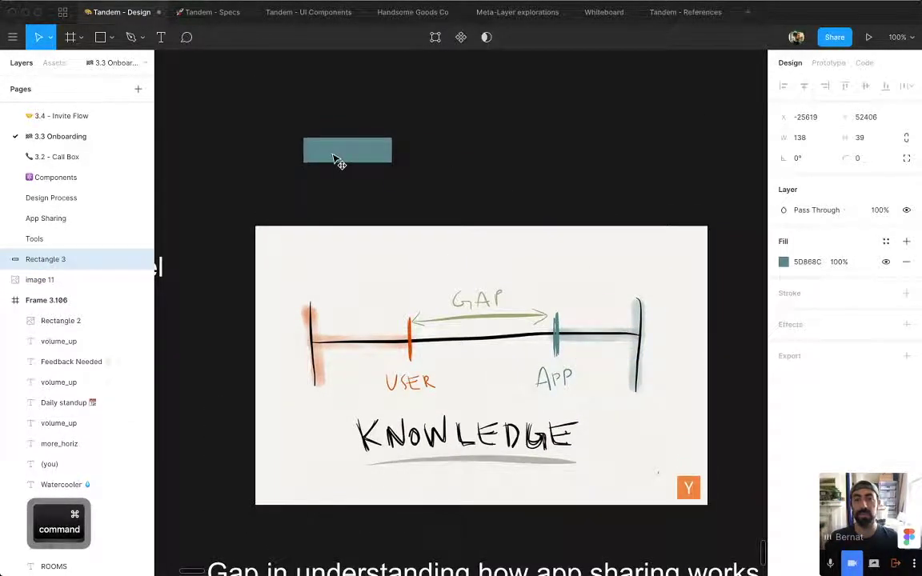
drag(413, 149, 585, 147)
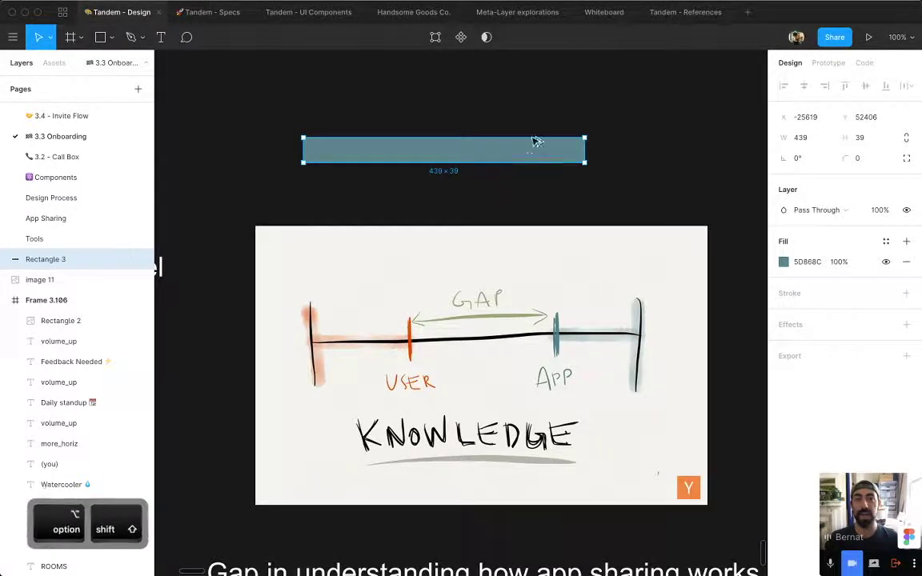
Place a shortened copy of the teal bar directly above it, filled with orange-red D63F03.
drag(536, 140, 585, 126)
key(ctrl+c)
click(604, 110)
key(super+z)
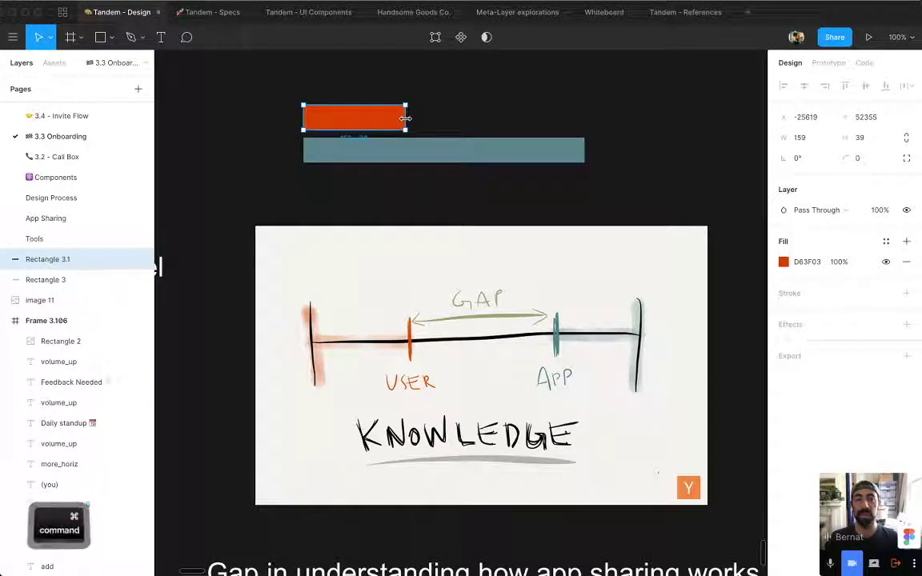
key(super+z)
click(638, 134)
Delete the orange-red and teal bars above the knowledge sketch.
key(super+minus)
key(super+minus)
scroll(638, 131, down, 2)
scroll(638, 131, right, 1)
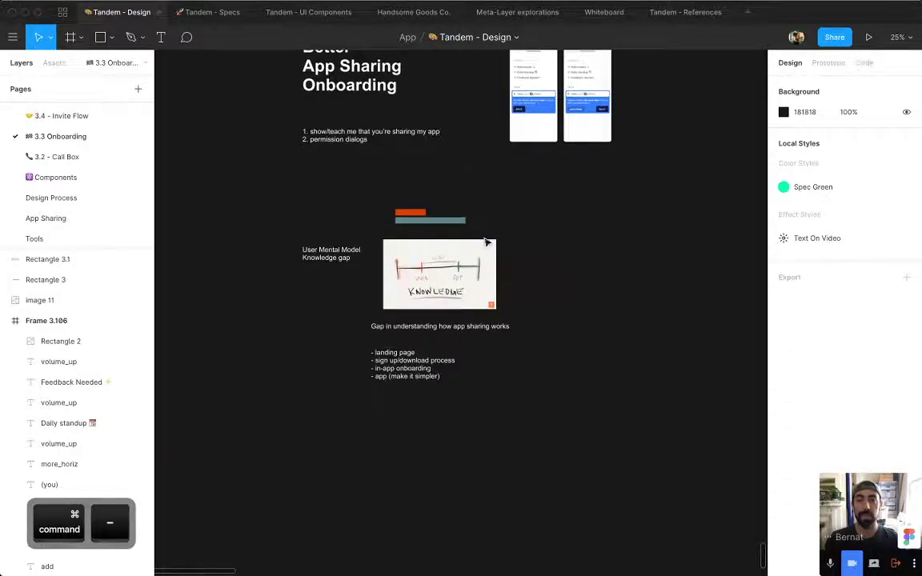
drag(299, 161, 506, 240)
click(481, 228)
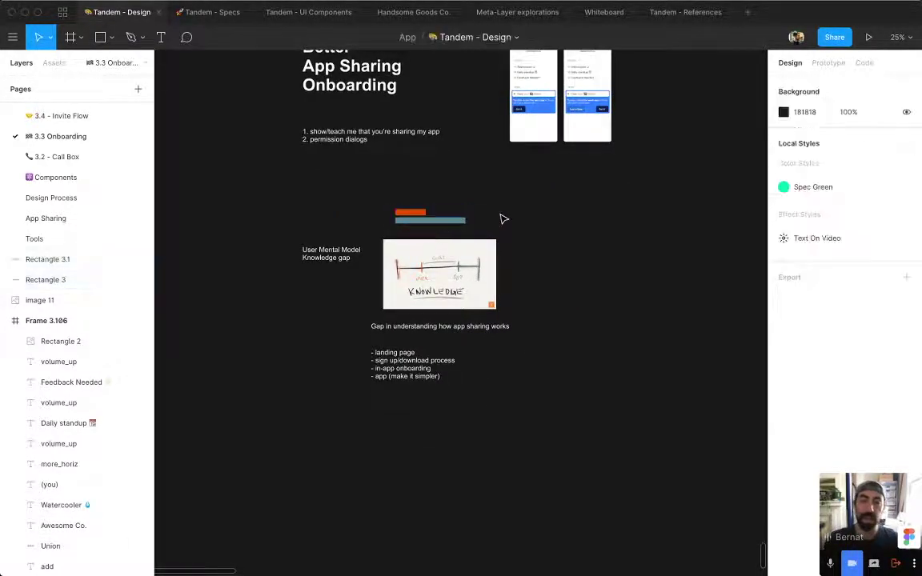
scroll(439, 304, up, 5)
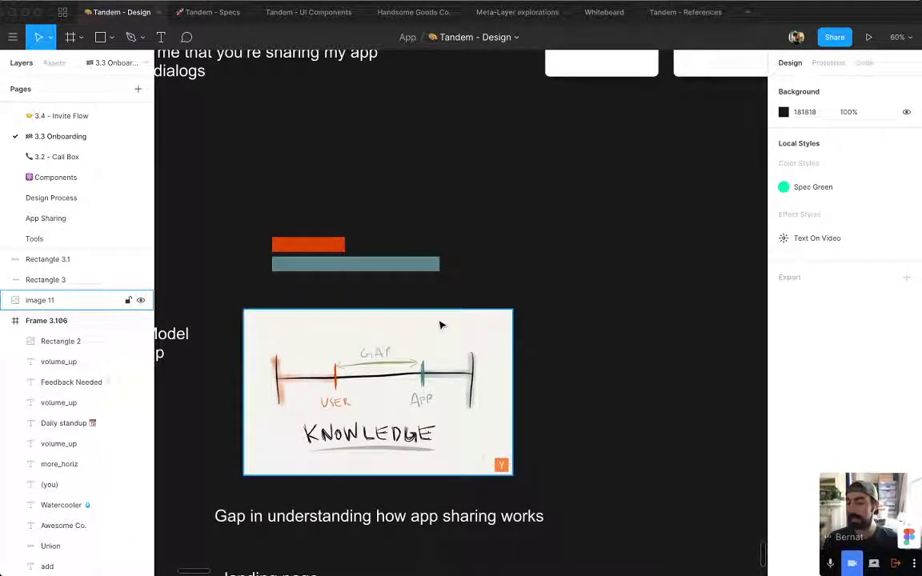
drag(460, 371, 458, 324)
key(super+minus)
key(super+minus)
drag(371, 258, 423, 294)
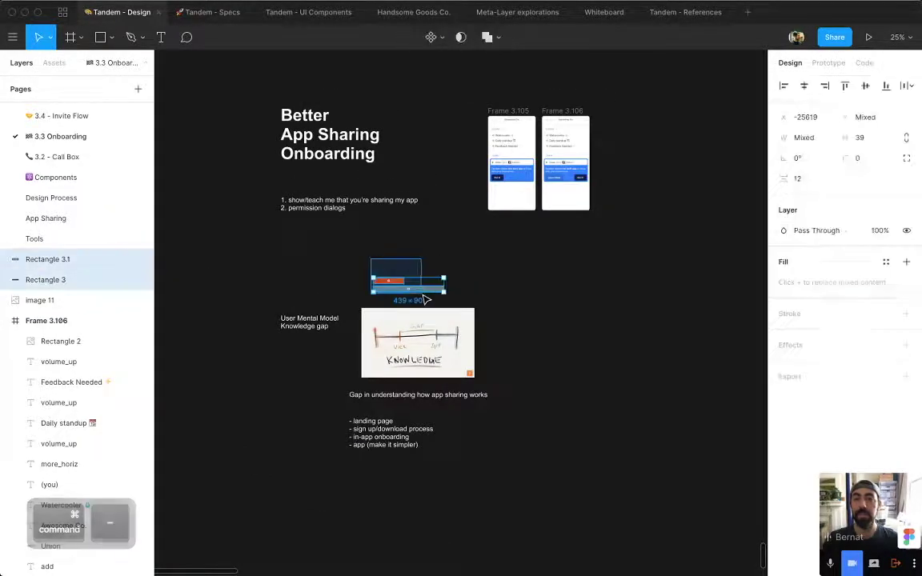
key(Delete)
scroll(545, 276, up, 1)
scroll(544, 276, right, 1)
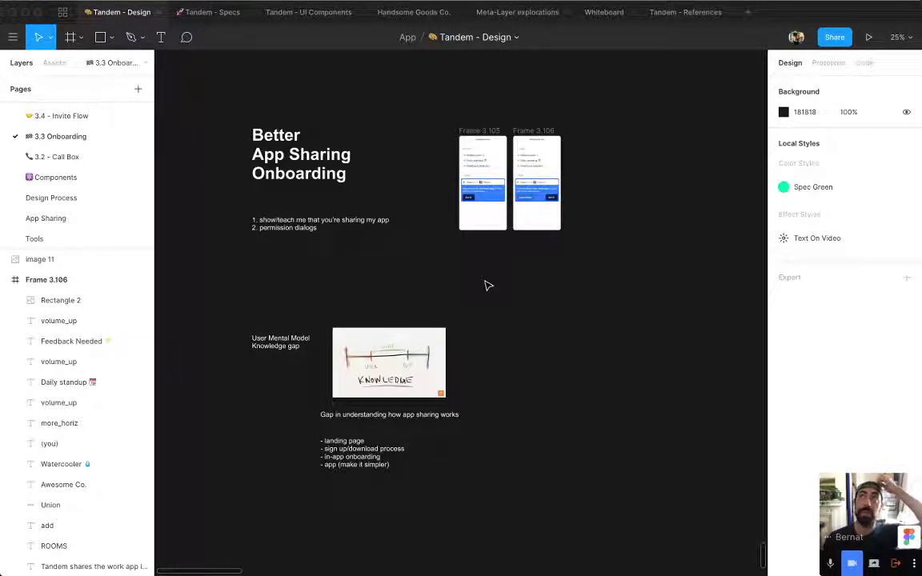
scroll(526, 292, down, 1)
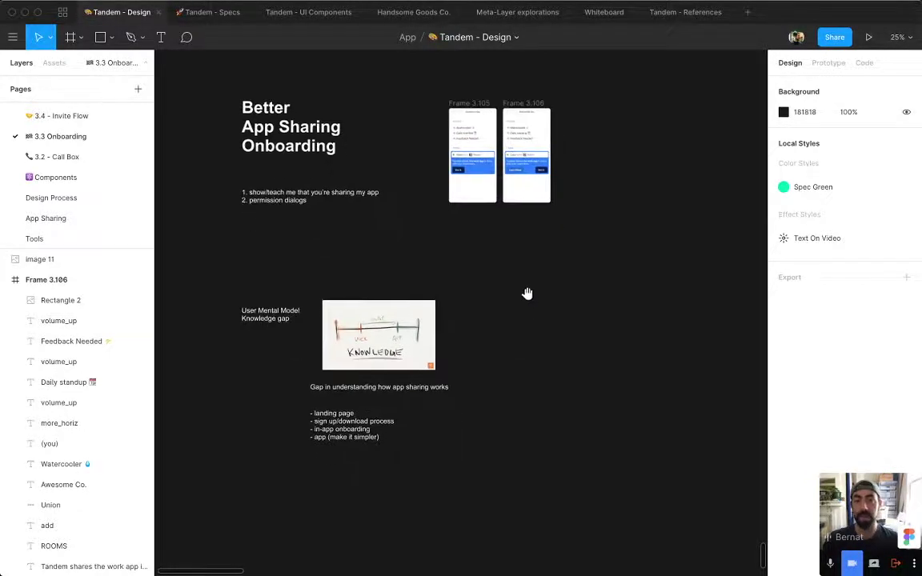
key(z)
drag(248, 62, 630, 365)
key(space)
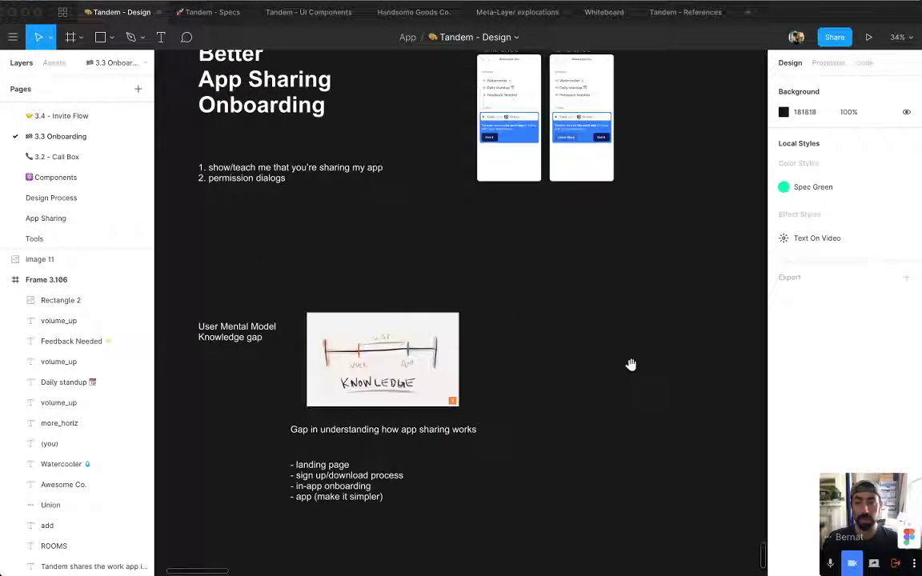
Duplicate the four-line list below itself and replace the copy's text with the heading "Simplifying the app Options:".
scroll(253, 494, up, 2)
scroll(494, 432, up, 5)
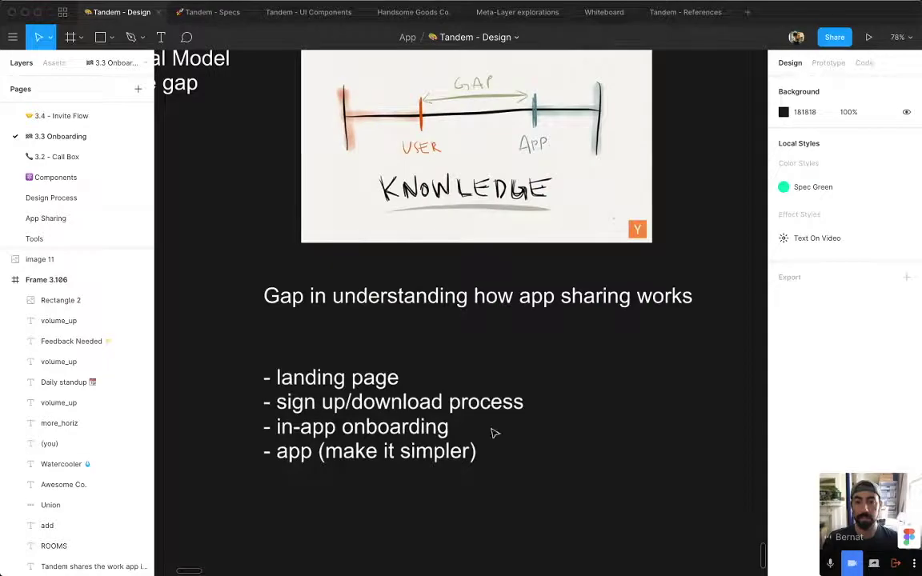
super+click(455, 455)
scroll(500, 523, down, 3)
alt+shift+drag(377, 188, 373, 399)
double_click(373, 399)
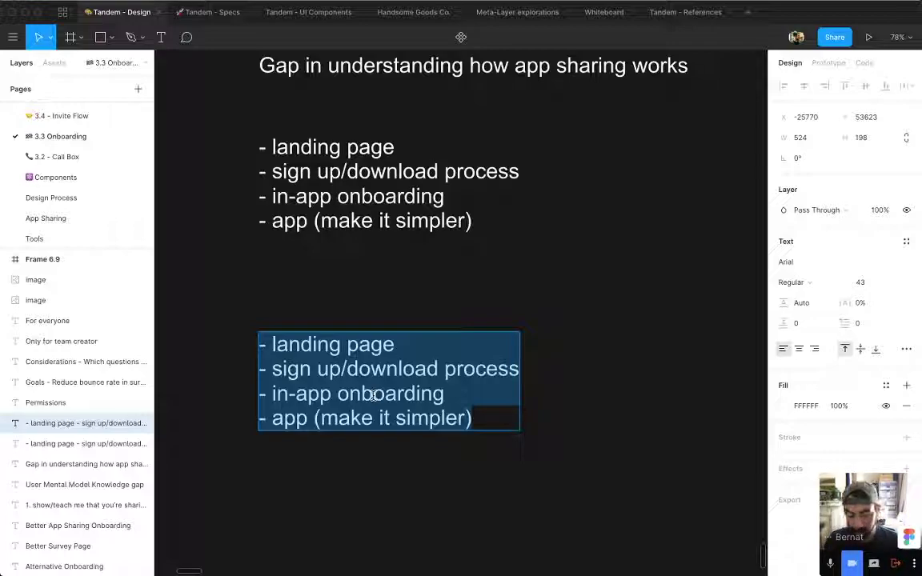
text(Simplifyi)
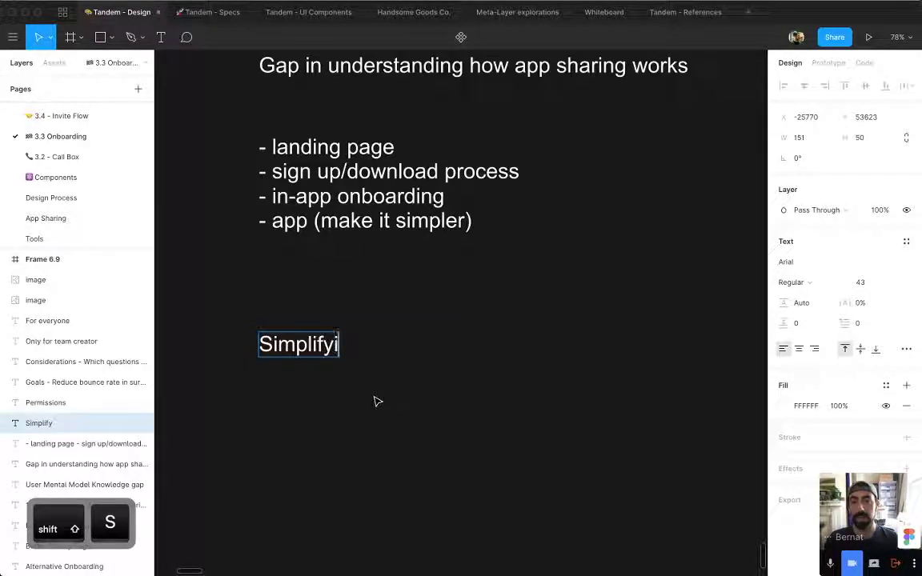
text(ng the app Options:)
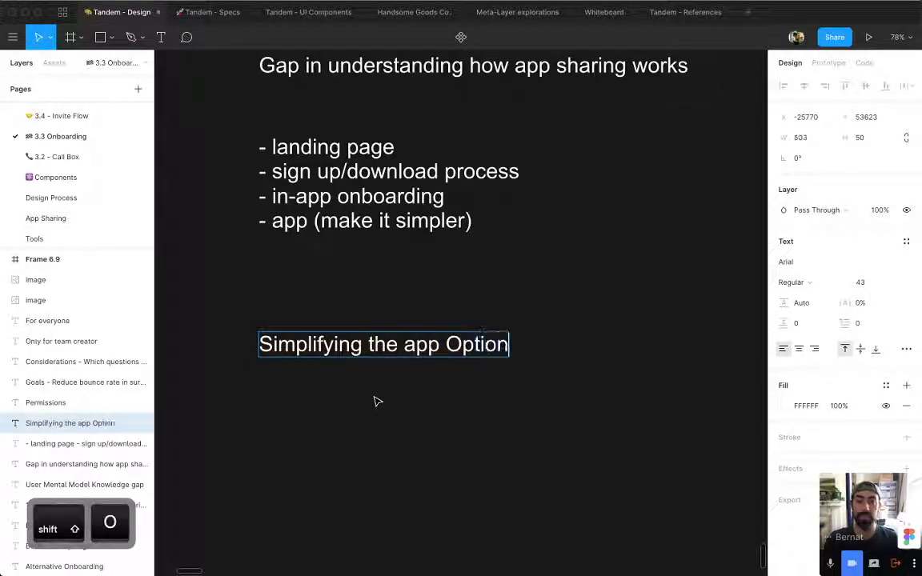
key(Return)
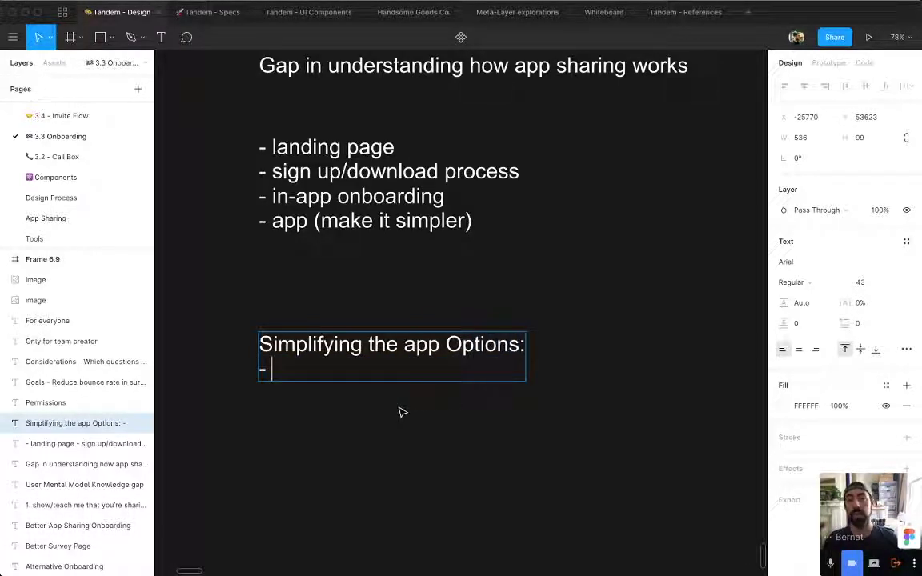
Add the line "- remove app sharing -> No App sharing" under the heading and start another dash line.
text(remove app s)
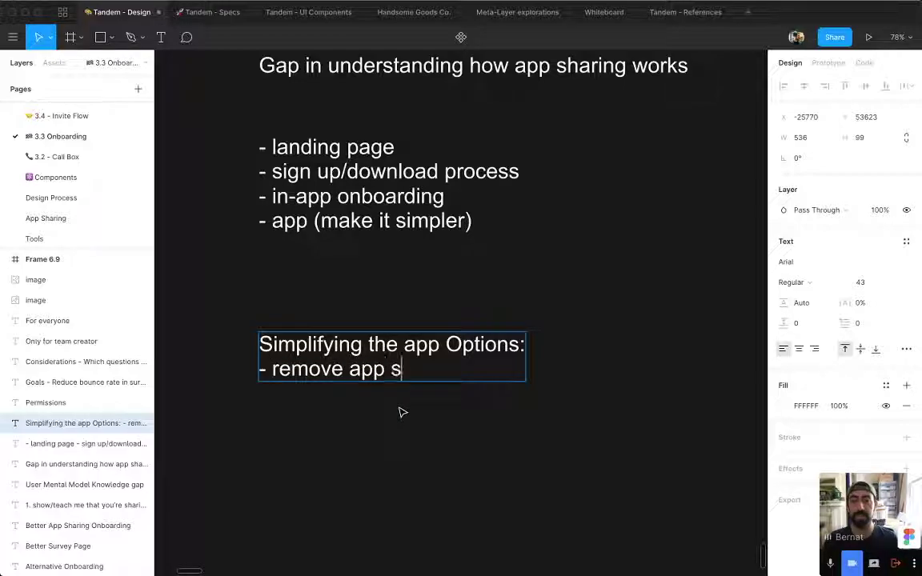
text(haring -> No APp sh)
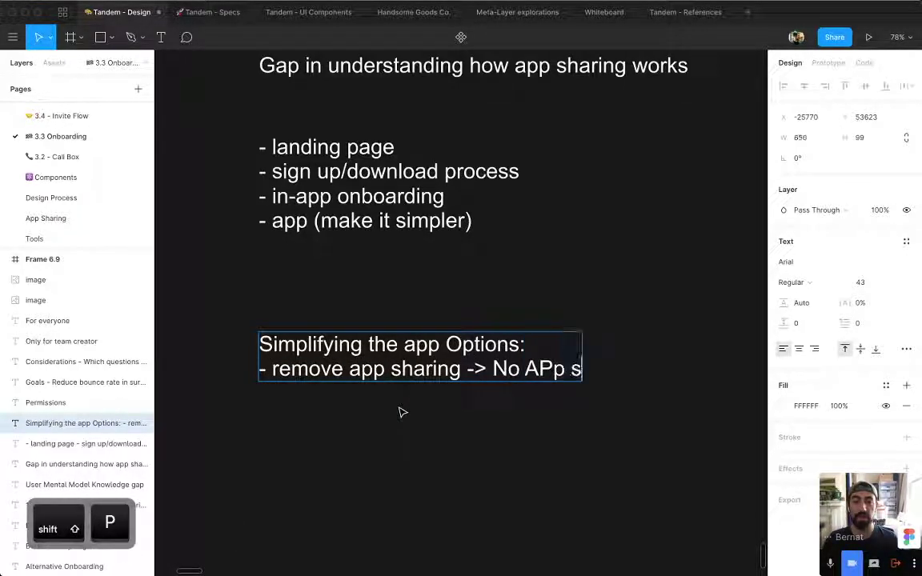
key(BackSpace)
key(BackSpace)
key(BackSpace)
key(BackSpace)
key(BackSpace)
text(pp sharing)
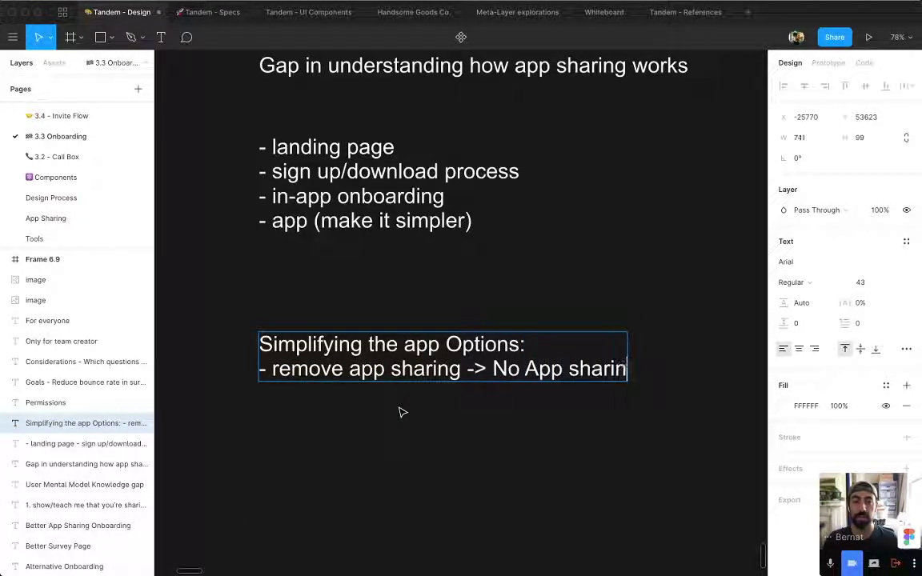
key(Return)
text(-)
scroll(404, 413, down, 3)
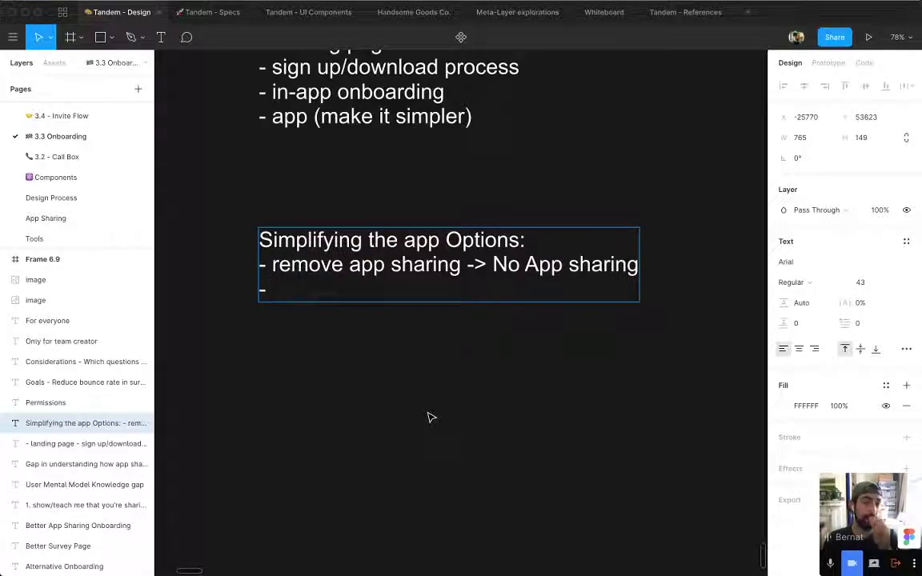
Finish editing the options text and hide the interface around the canvas.
click(432, 417)
scroll(430, 418, down, 3)
key(super+backslash)
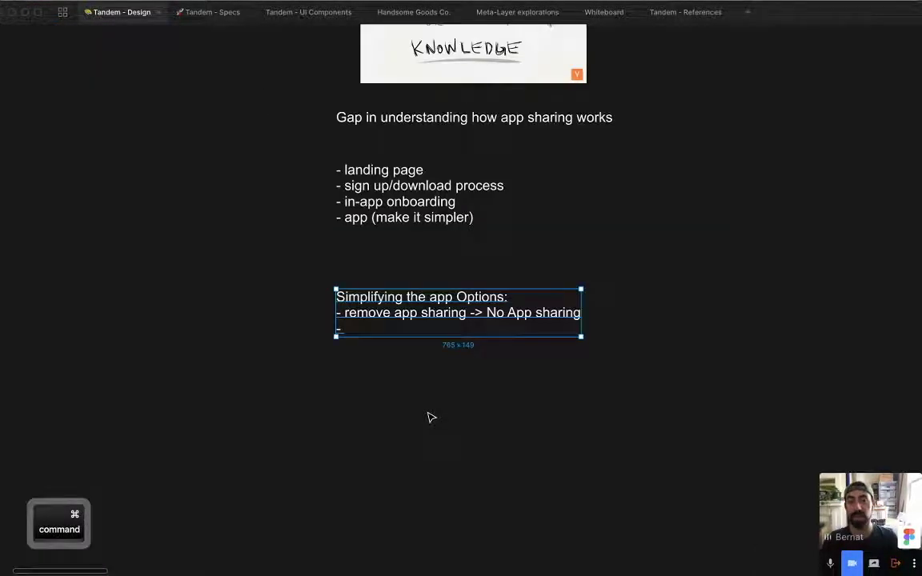
click(671, 282)
scroll(410, 400, up, 3)
drag(410, 400, 417, 494)
super+double_click(329, 342)
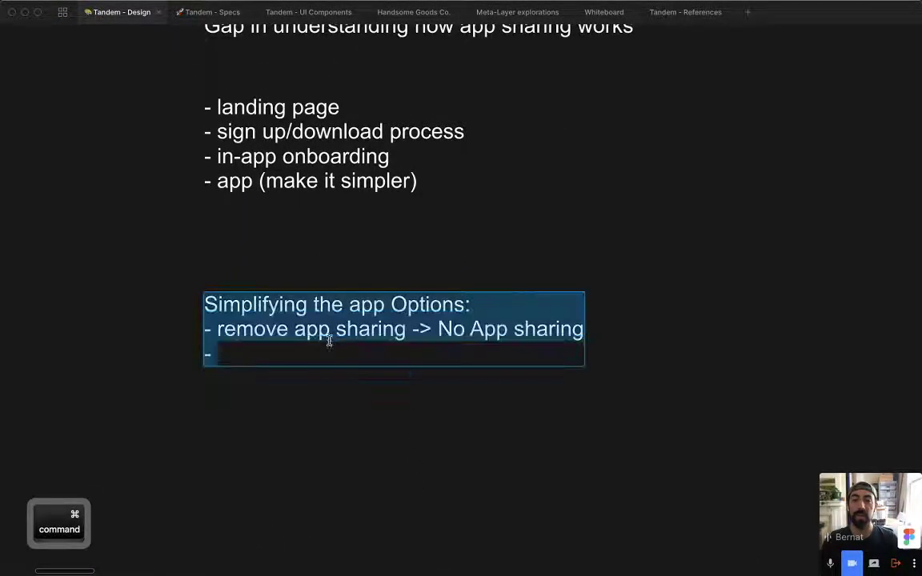
click(319, 357)
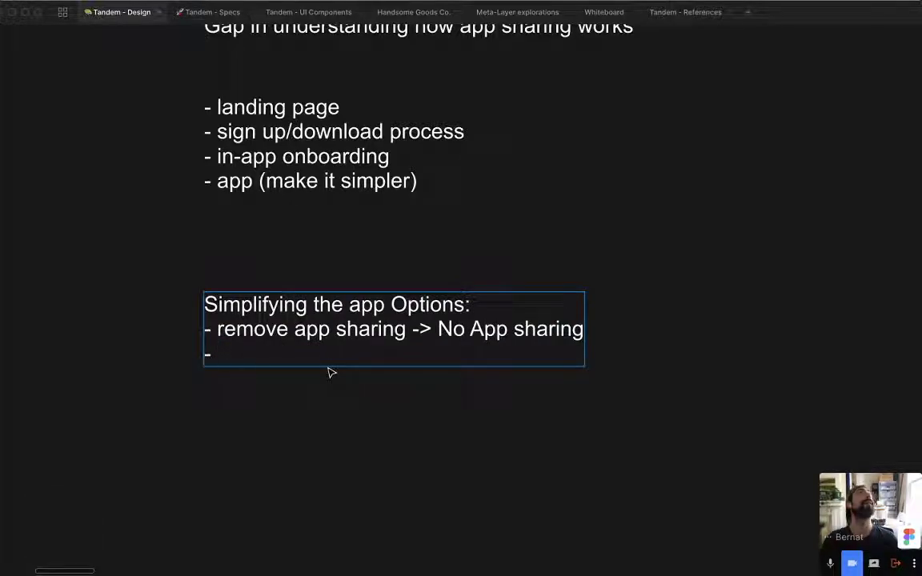
key(Escape)
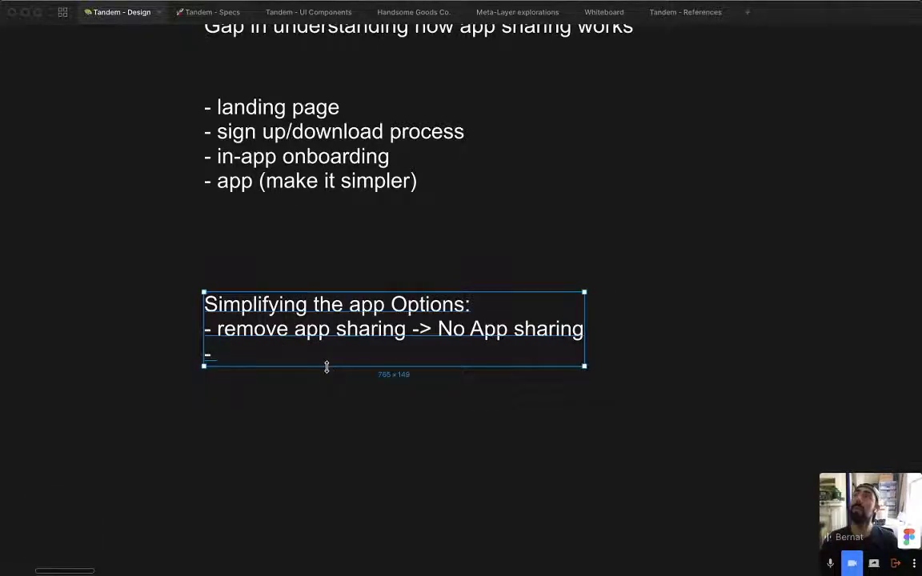
Try removing the Notion icon and label from the team row in Frame 3.106, and undo the deletion.
key(super+minus)
key(super+equal)
scroll(478, 321, up, 5)
scroll(478, 320, right, 3)
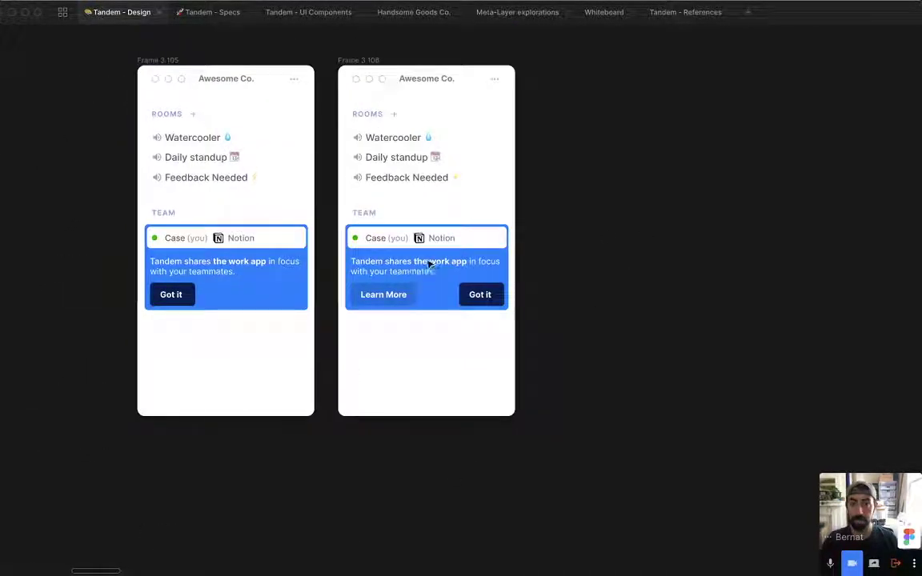
drag(317, 509, 380, 433)
drag(425, 349, 400, 443)
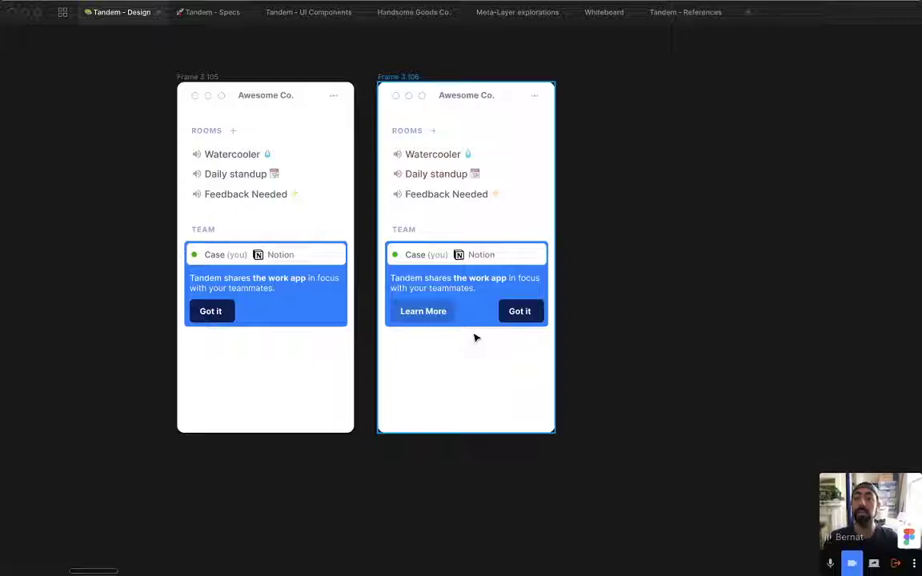
super+click(457, 258)
shift+super+click(493, 258)
key(Delete)
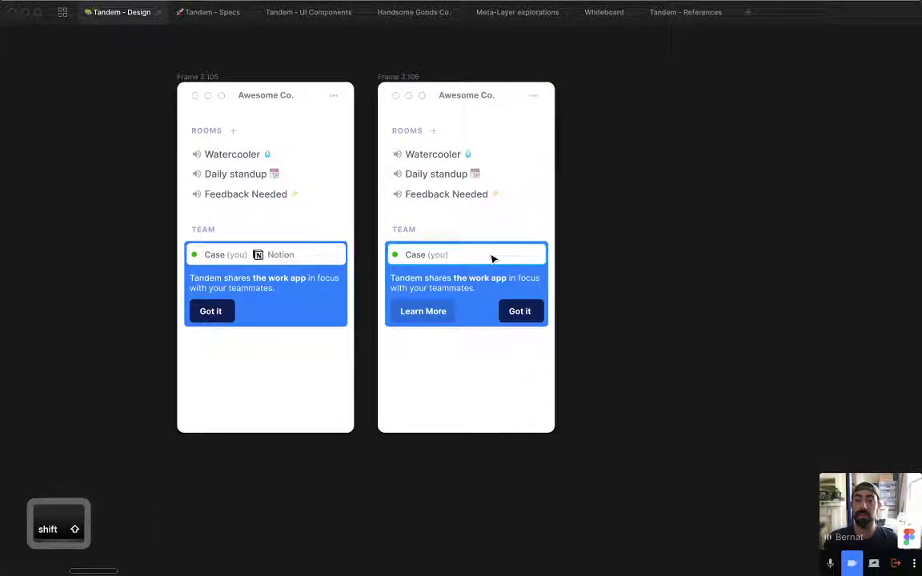
key(super+z)
key(super+minus)
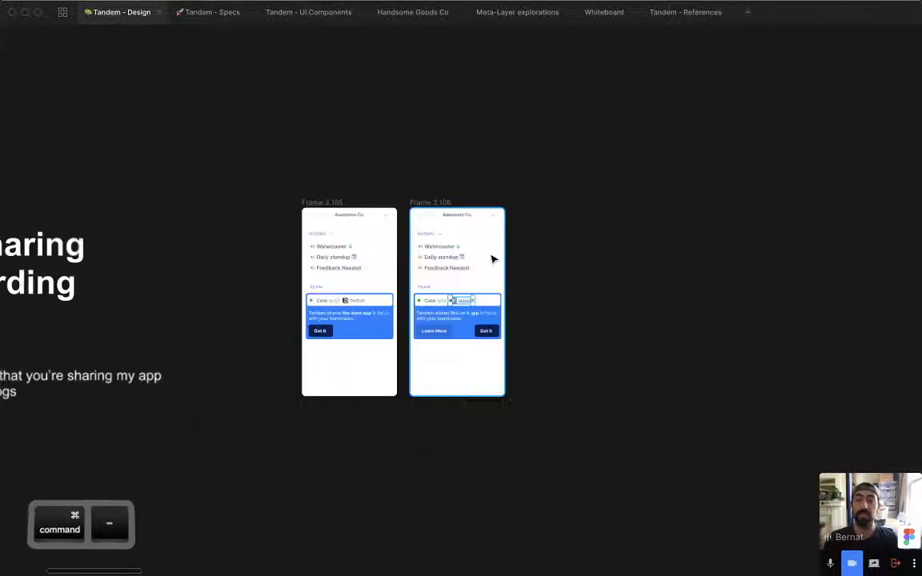
key(super+minus)
scroll(496, 290, down, 3)
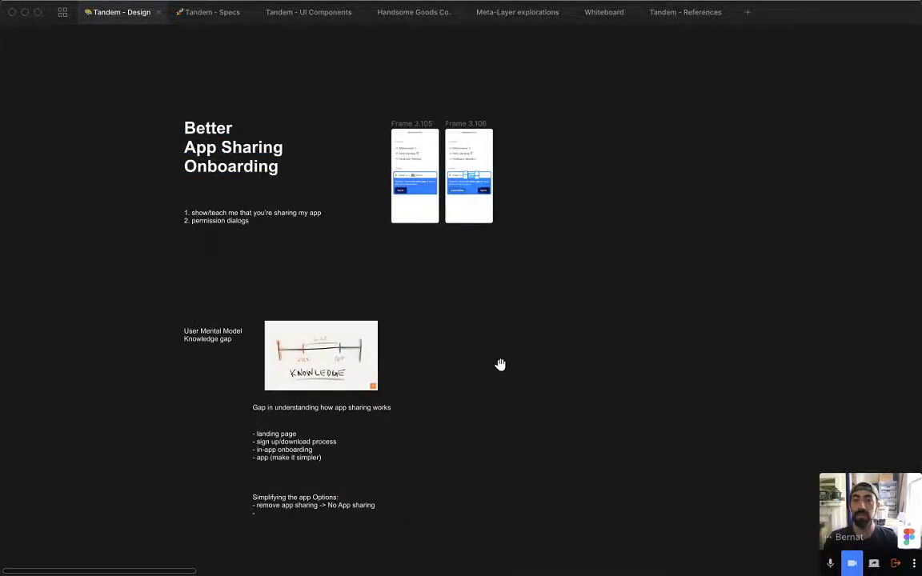
drag(500, 365, 483, 322)
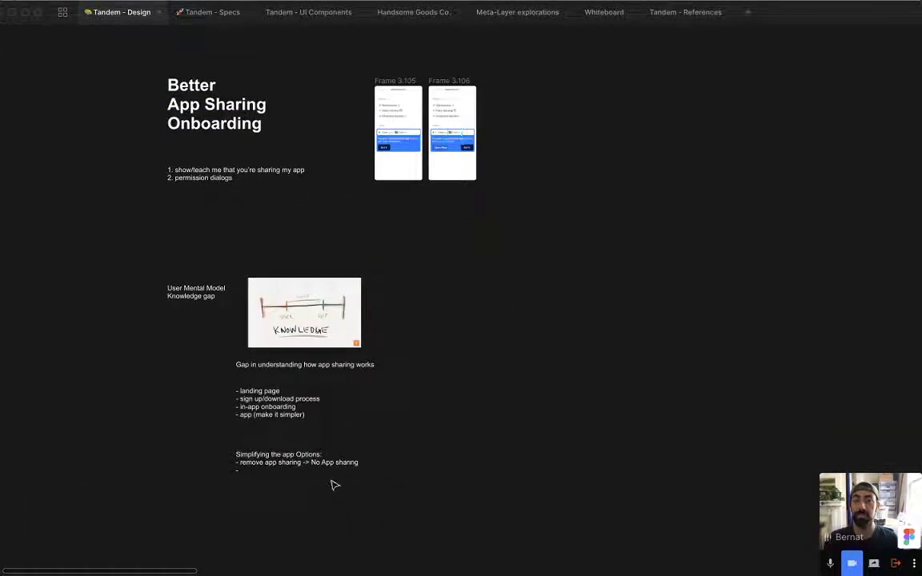
Remove the empty trailing dash from the "Simplifying the app Options:" text and add blank lines below its list.
scroll(369, 426, up, 5)
drag(418, 388, 393, 417)
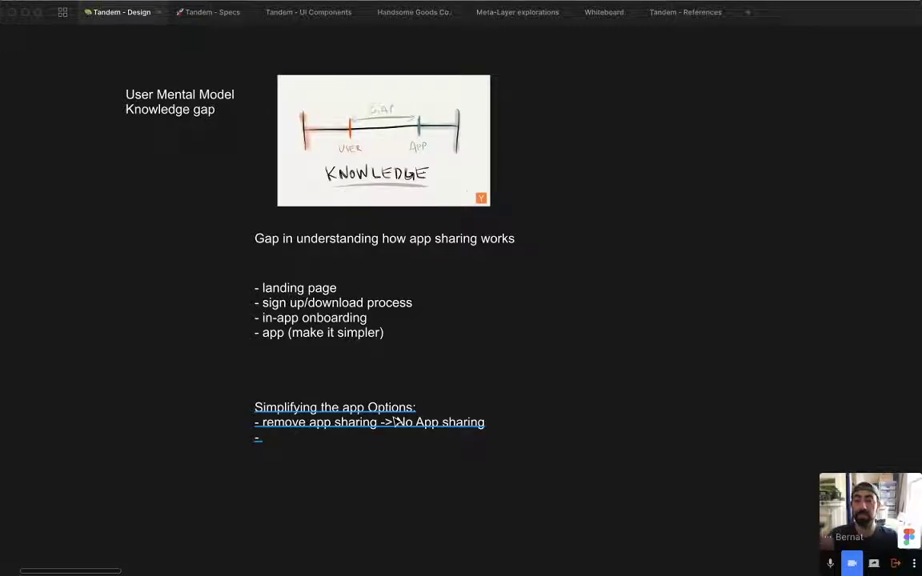
double_click(267, 444)
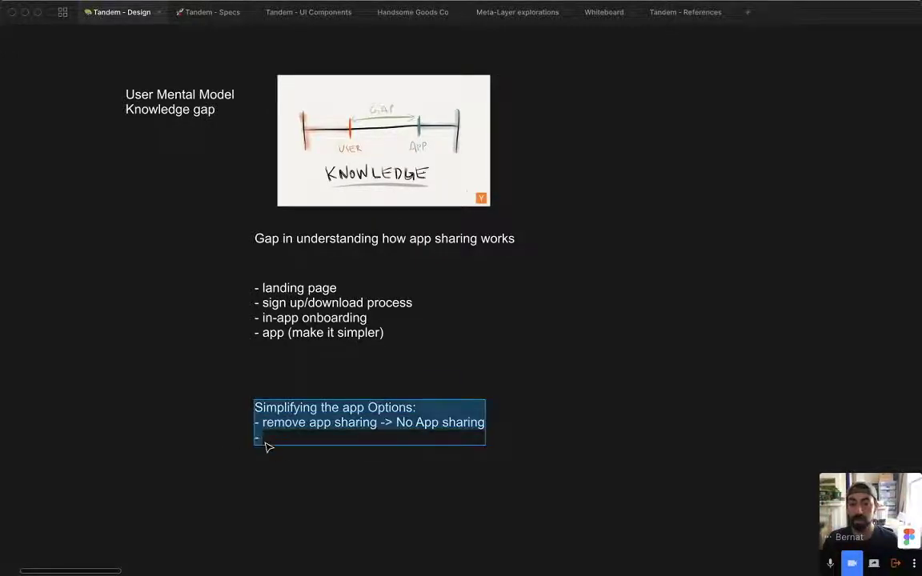
click(281, 443)
key(BackSpace)
key(BackSpace)
key(Return)
key(Return)
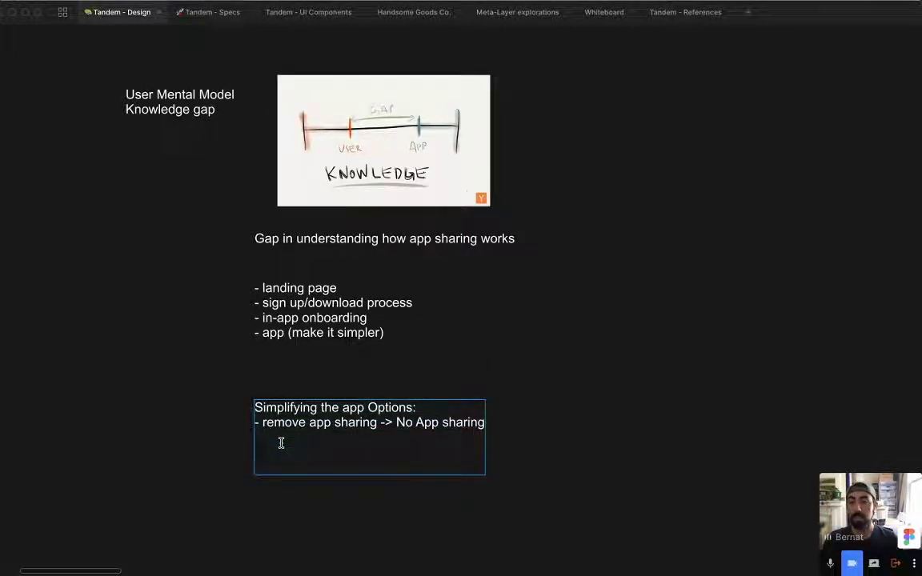
Add the heading "in-app onboarding options:" at the end of the same text block.
text(oin)
key(BackSpace)
key(BackSpace)
key(BackSpace)
text(in -)
key(BackSpace)
key(BackSpace)
text(-)
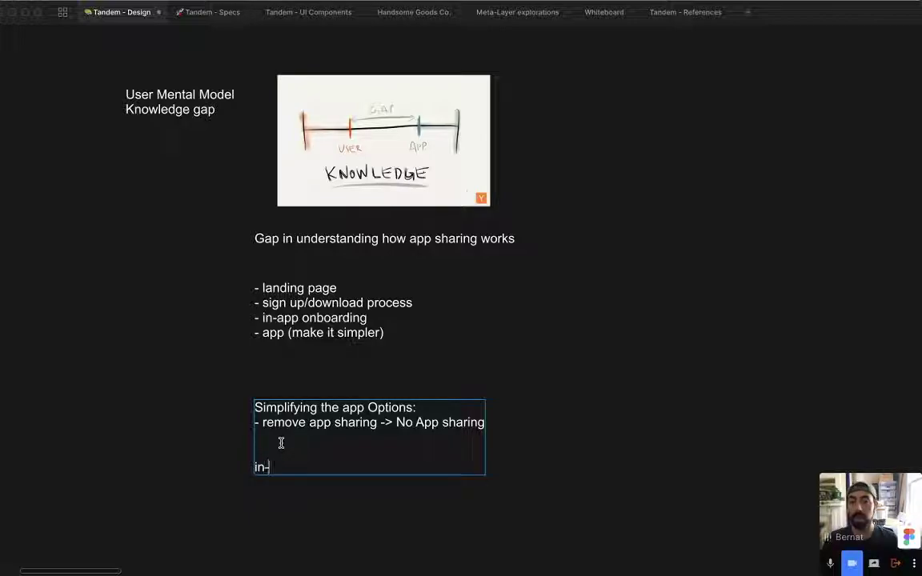
text(a0)
text(pp)
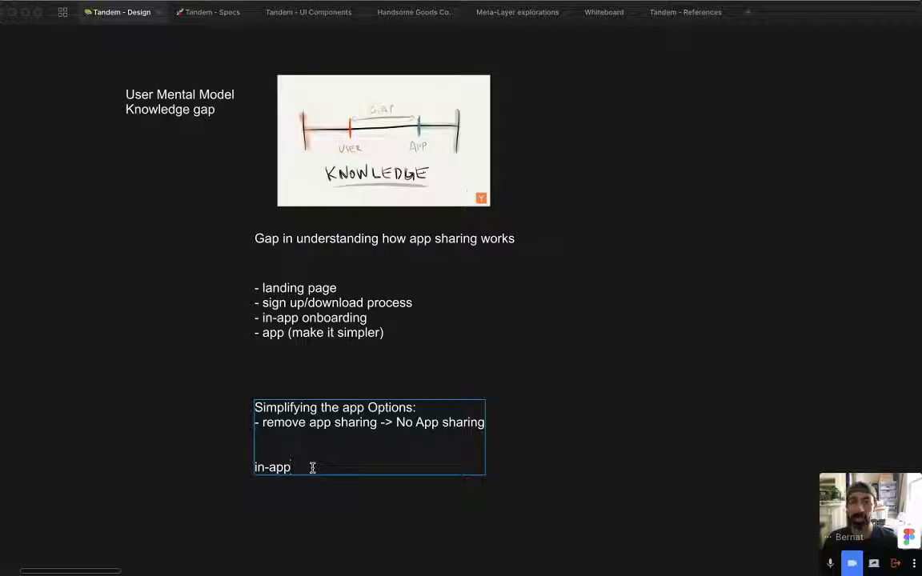
text( onb)
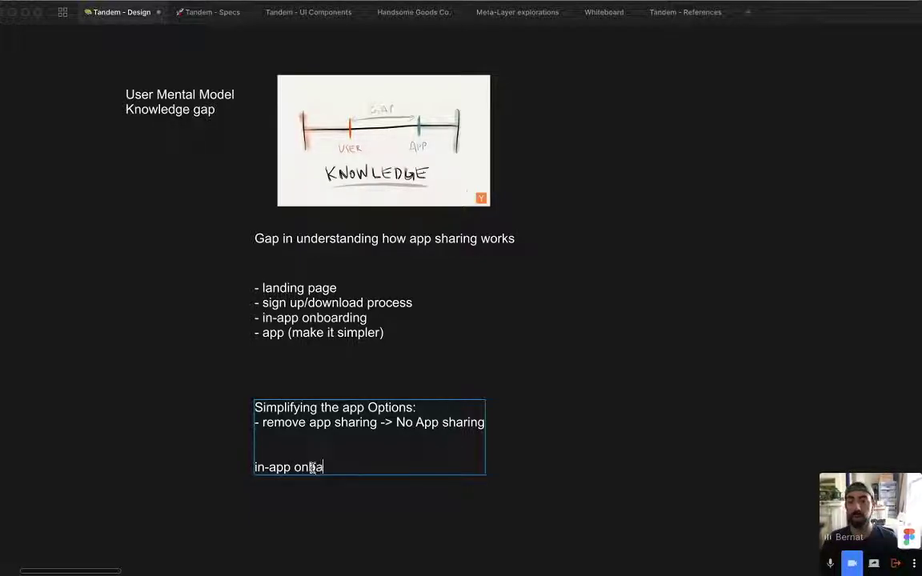
text(oarding options:)
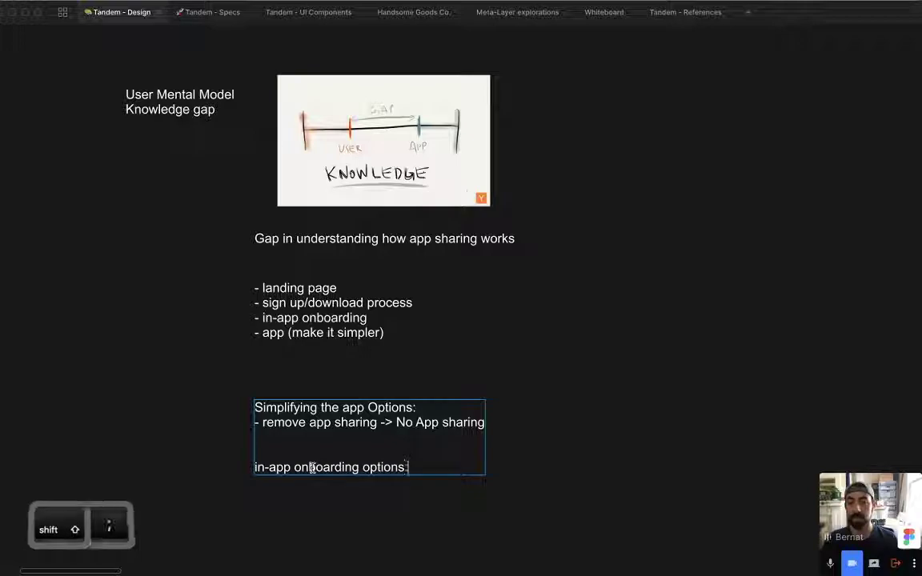
Add the line "- onboarding experience where I actively teach you how app sharing works" under the in-app onboarding heading.
key(Return)
text(-)
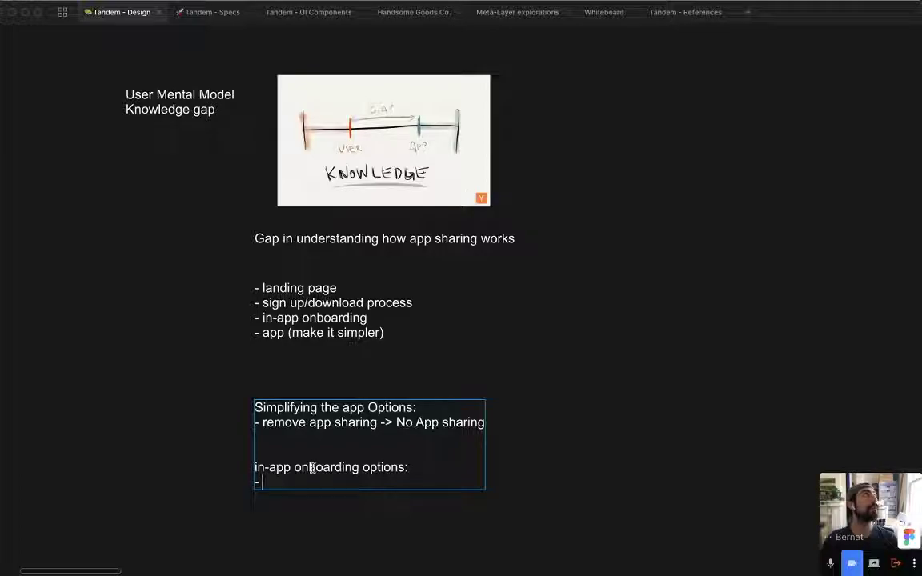
text( onboardin ge)
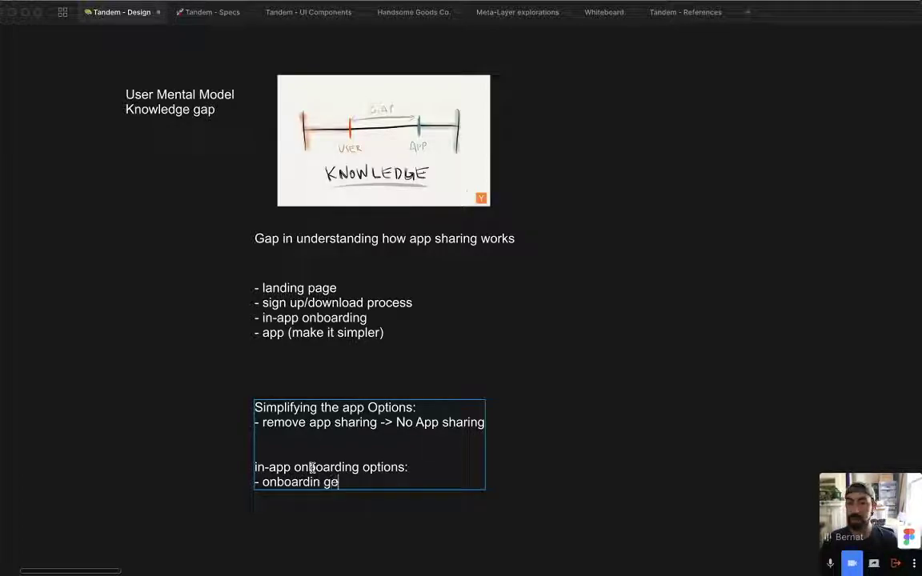
text(xperience wh)
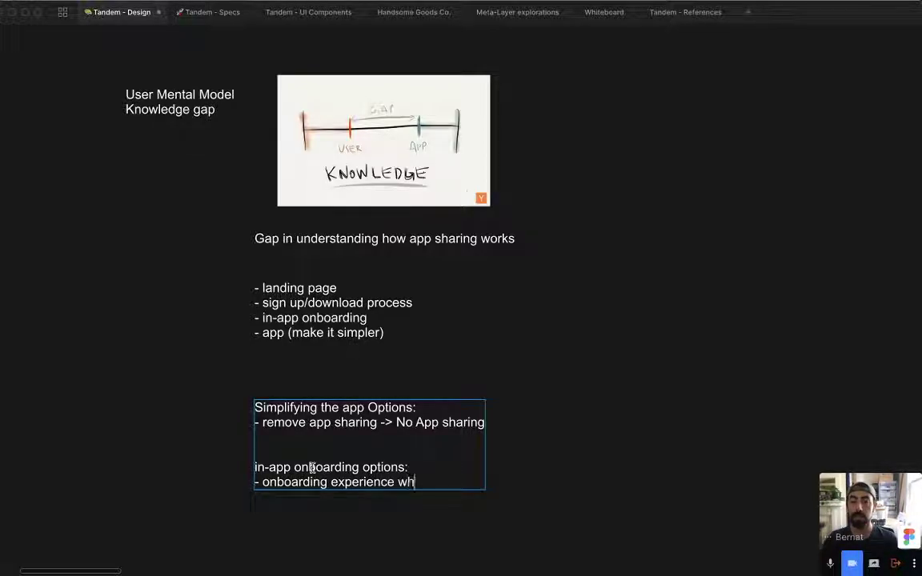
text(ere you bring your)
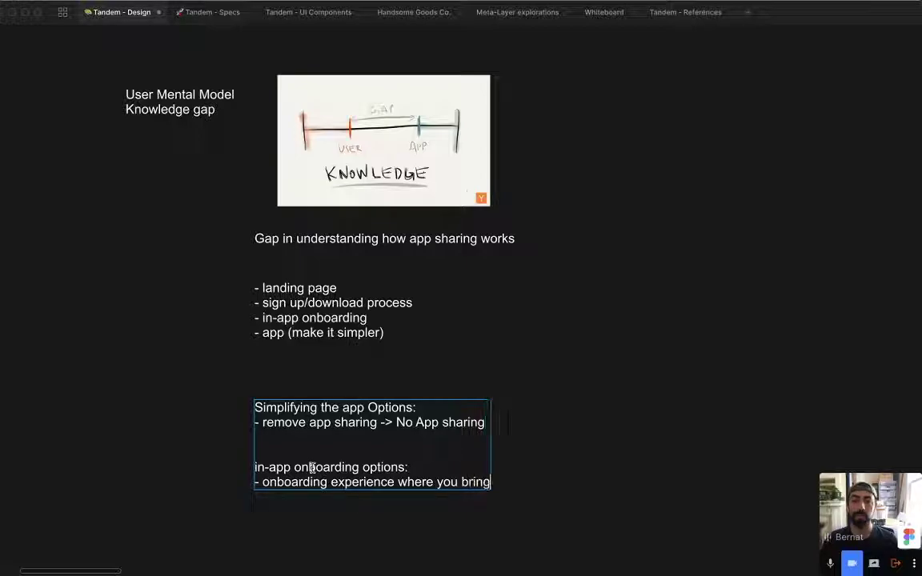
key(BackSpace)
key(BackSpace)
key(BackSpace)
key(BackSpace)
key(BackSpace)
key(BackSpace)
key(BackSpace)
key(BackSpace)
key(BackSpace)
key(BackSpace)
key(BackSpace)
key(BackSpace)
key(BackSpace)
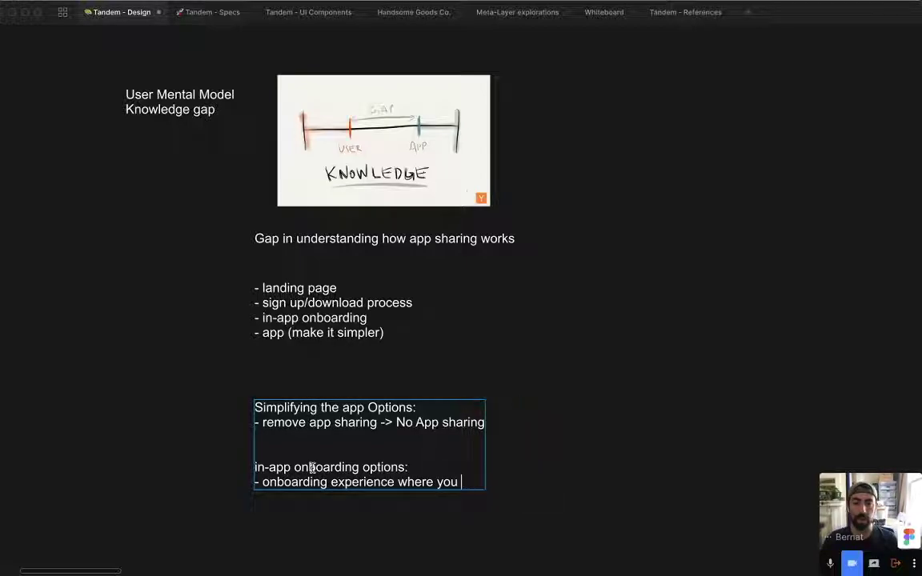
text(I actively teach you go)
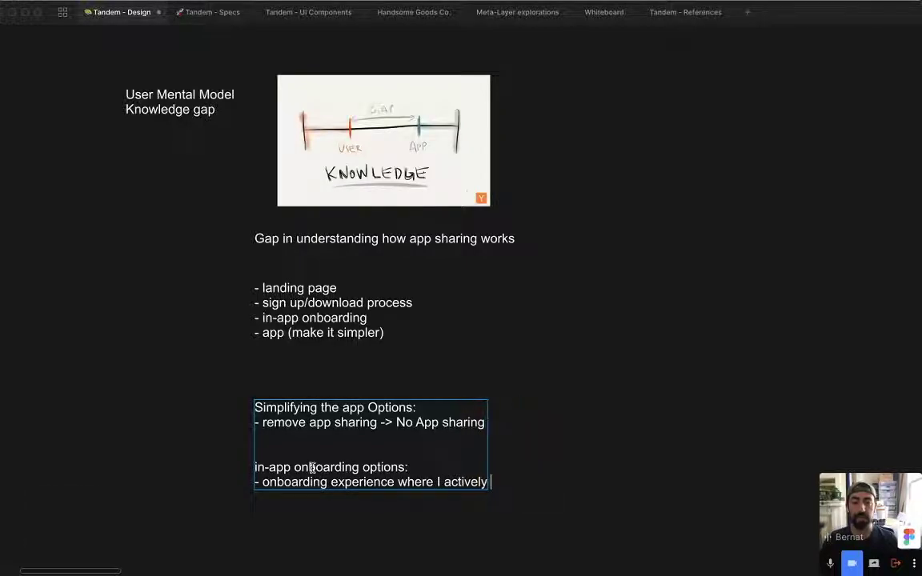
key(BackSpace)
key(BackSpace)
key(BackSpace)
text(how)
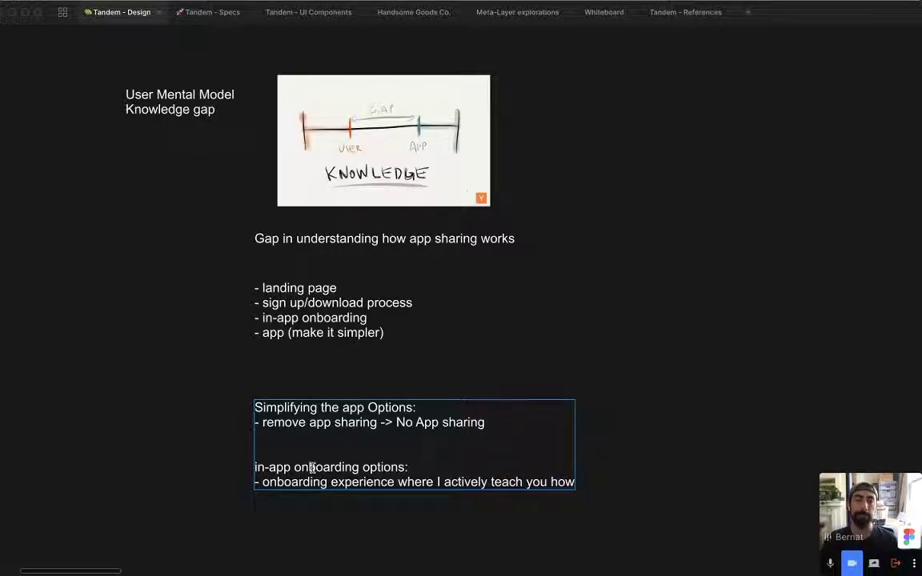
text( app sharing works)
Add the second onboarding option "- contextual on-boarding when user is:" below the first one.
scroll(304, 476, down, 5)
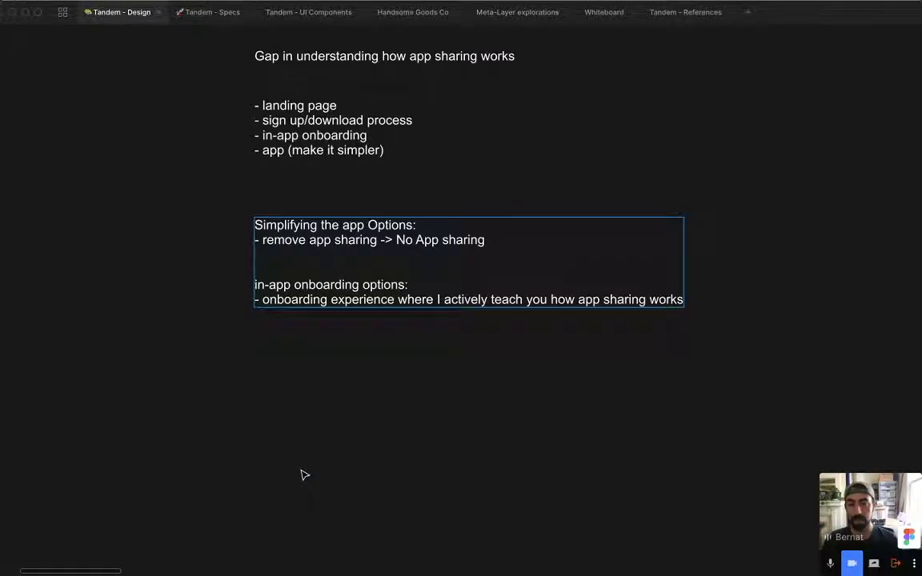
key(Return)
text(-)
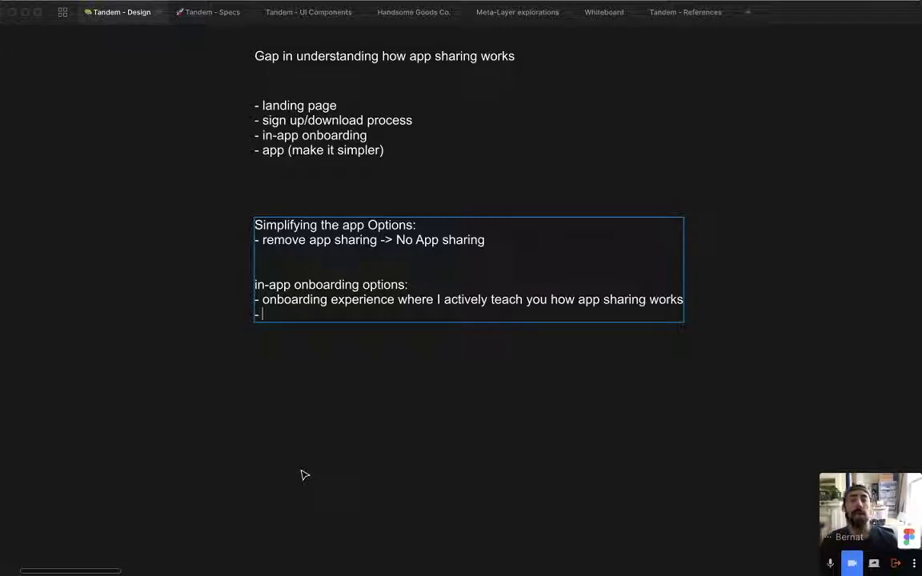
text(contextual )
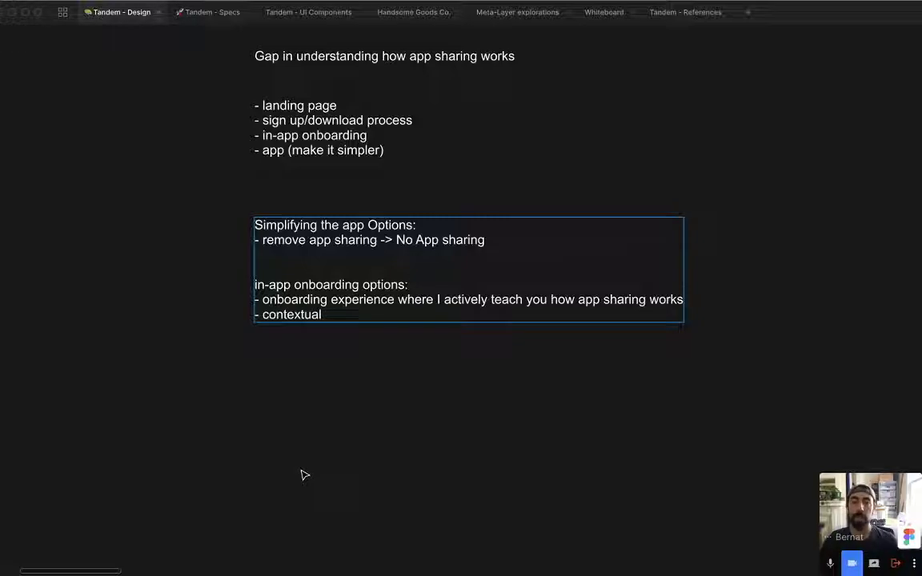
text(on-boarding wh)
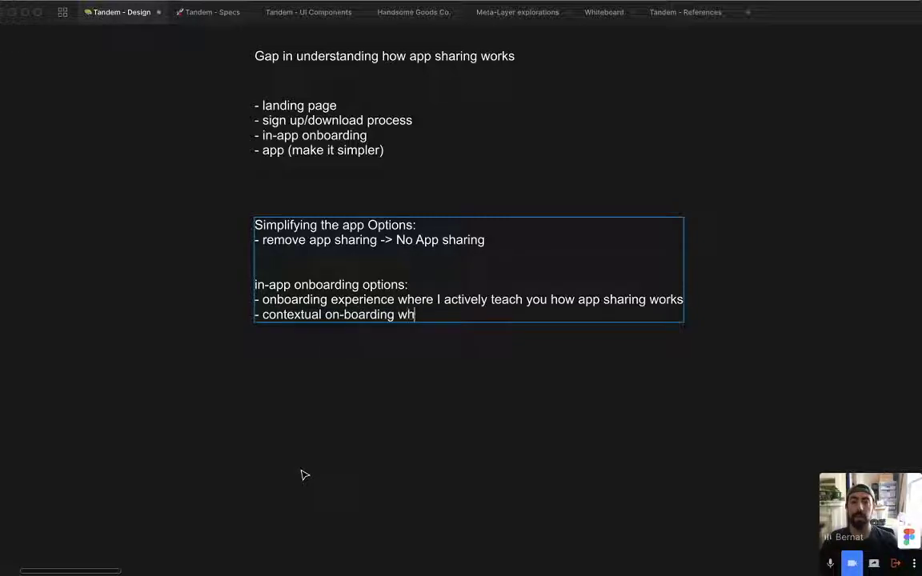
text(en yser is)
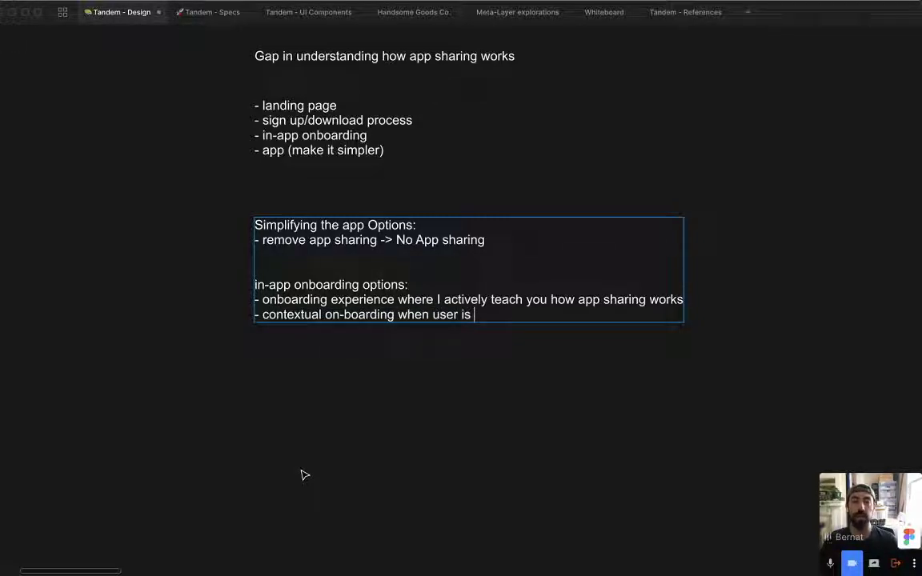
key(BackSpace)
text(:)
Add the indented sub-items "- in a work app" and "- in a work app and looking tandem" under the contextual on-boarding option.
key(Return)
text(-)
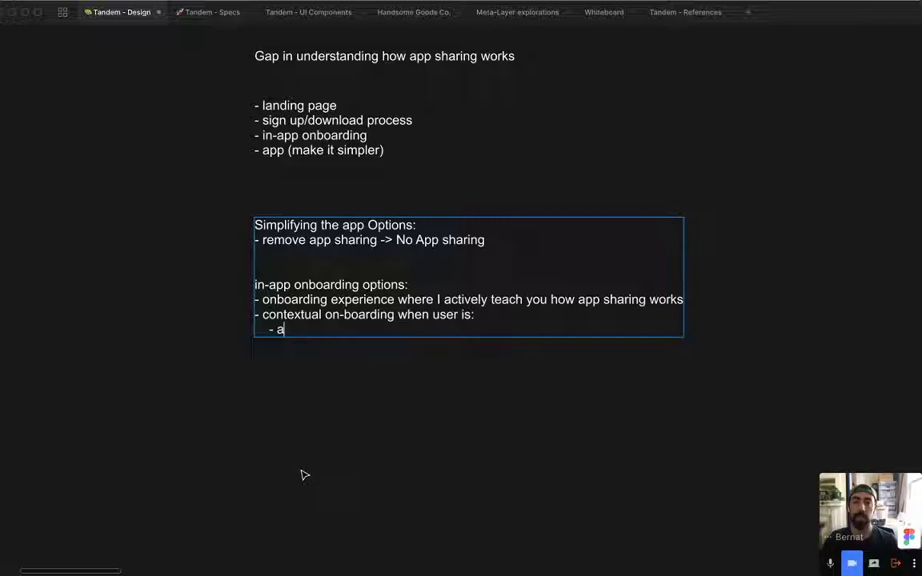
key(BackSpace)
key(Return)
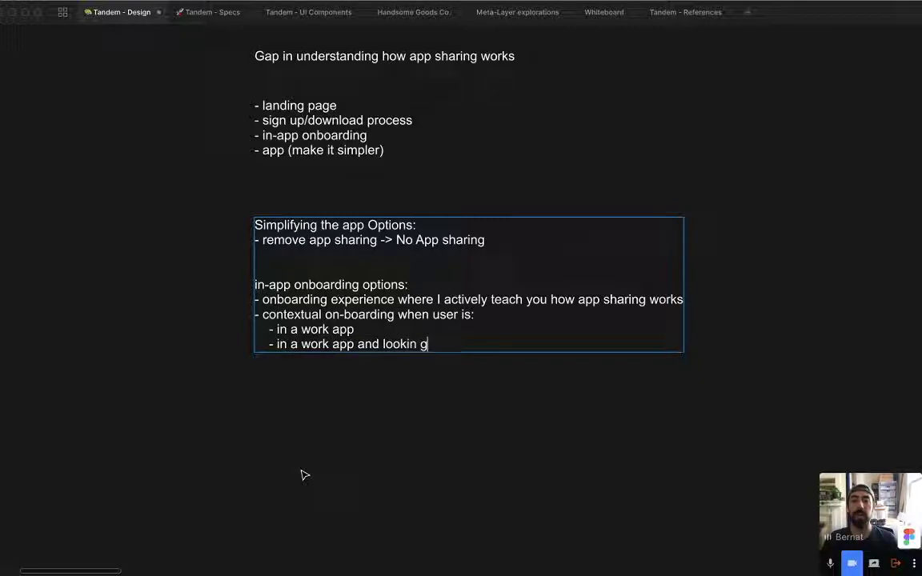
text(em)
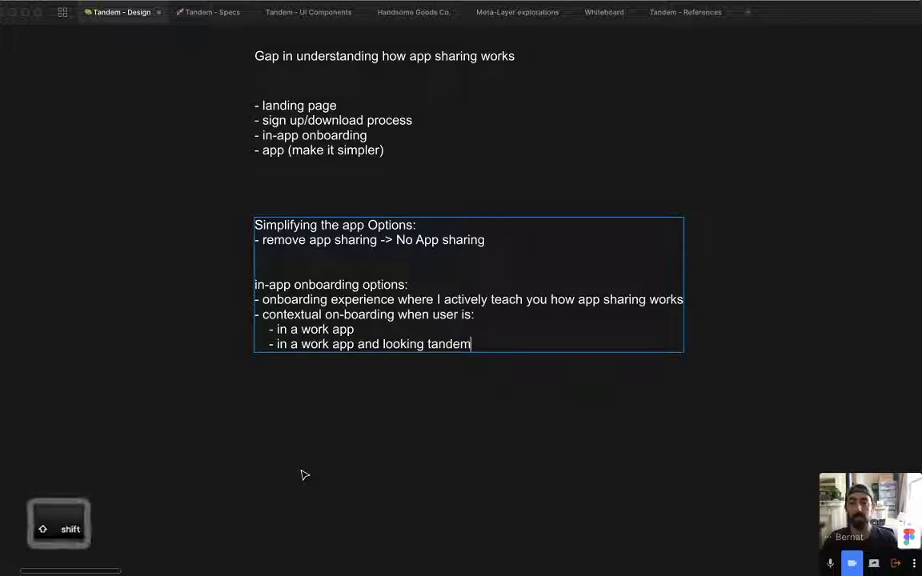
Append "(tandem will steal focus from whatever you're doing)" to the "in a work app" sub-item, finish editing and deselect the text.
key(Up)
key(super+space)
text(()
key(Escape)
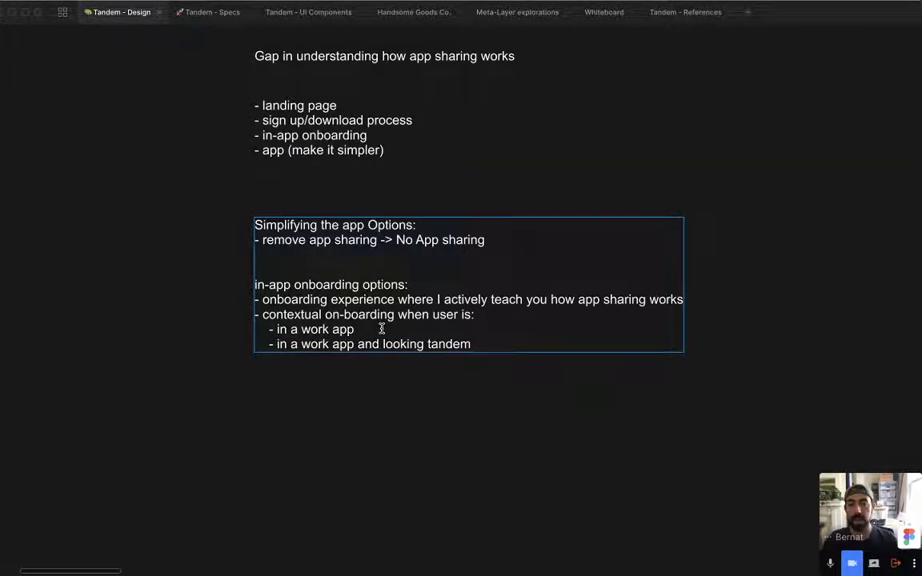
text((tandem will steal focus)
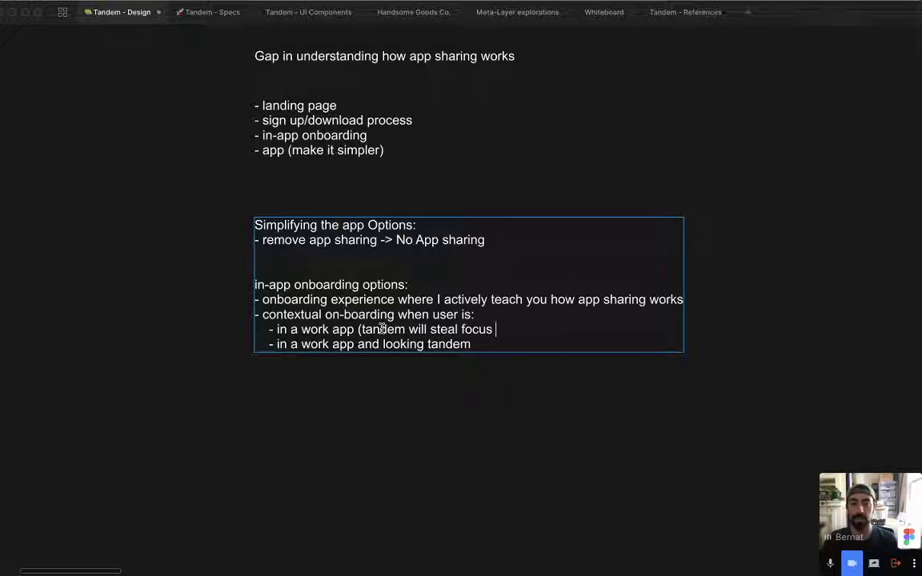
text( from wha)
key(BackSpace)
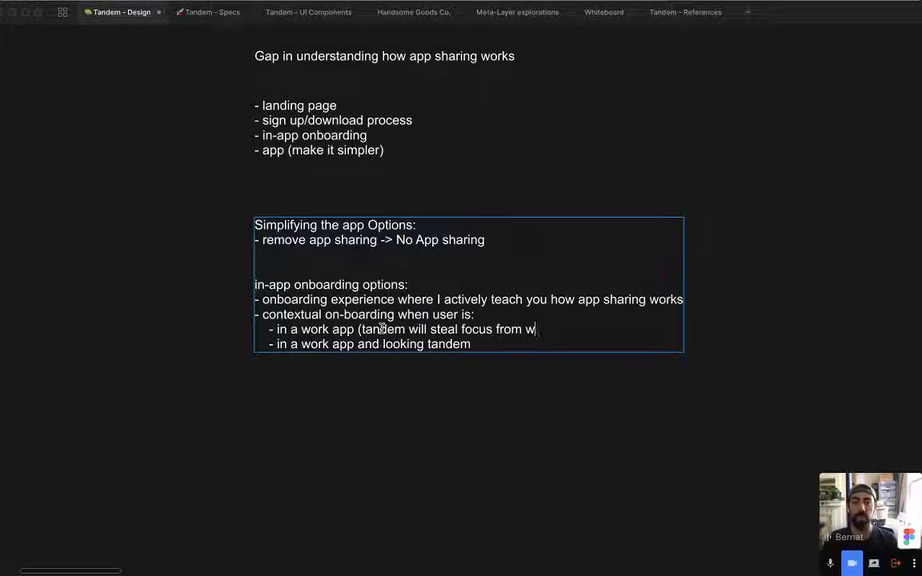
text(hatever your')
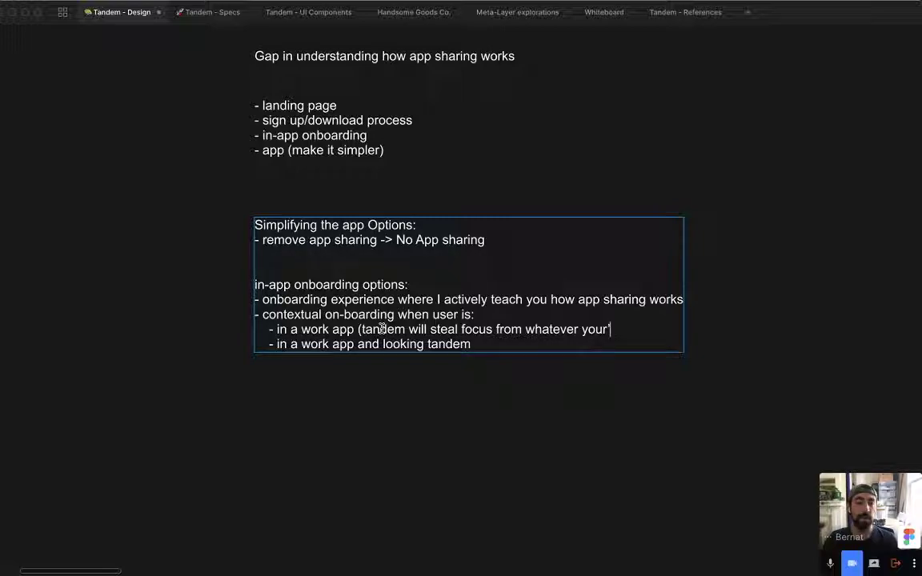
key(BackSpace)
key(BackSpace)
text('re doing))
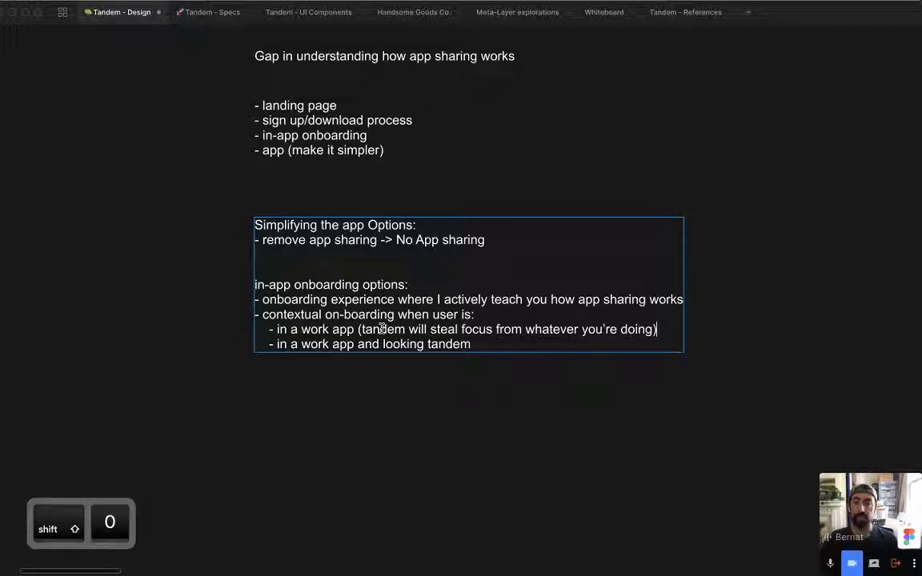
drag(278, 330, 473, 340)
click(470, 334)
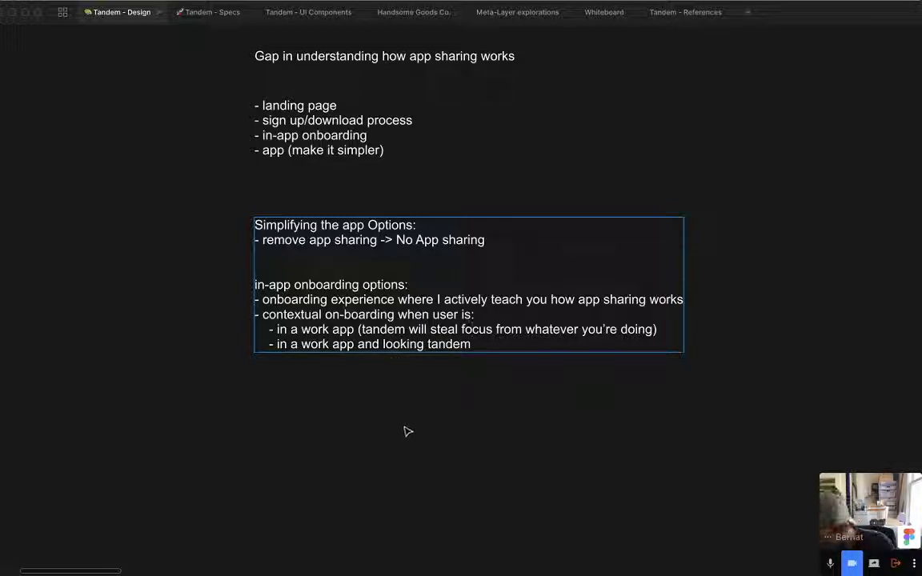
key(Escape)
drag(478, 451, 458, 436)
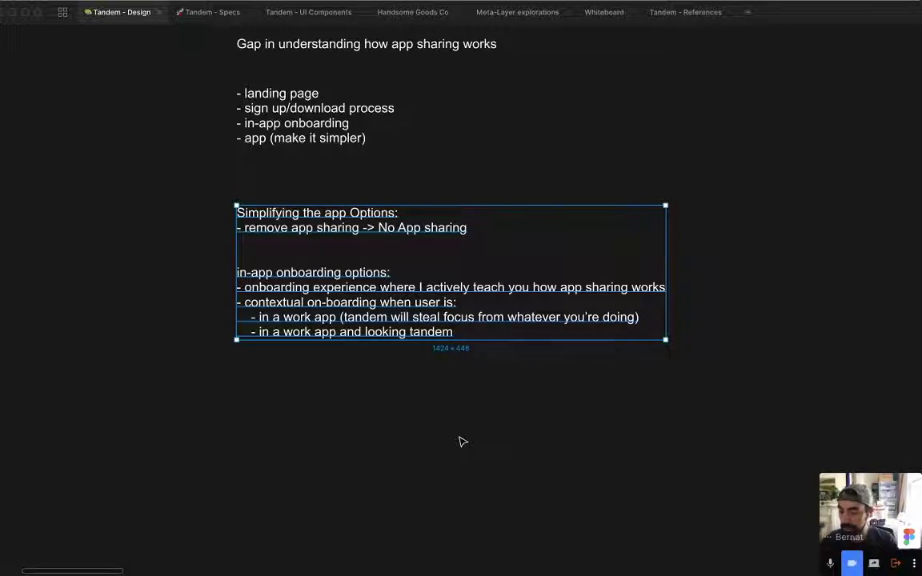
click(451, 447)
drag(465, 448, 454, 442)
mouse_move(876, 506)
mouse_down()
mouse_move(791, 446)
mouse_move(855, 472)
mouse_move(869, 506)
mouse_up()
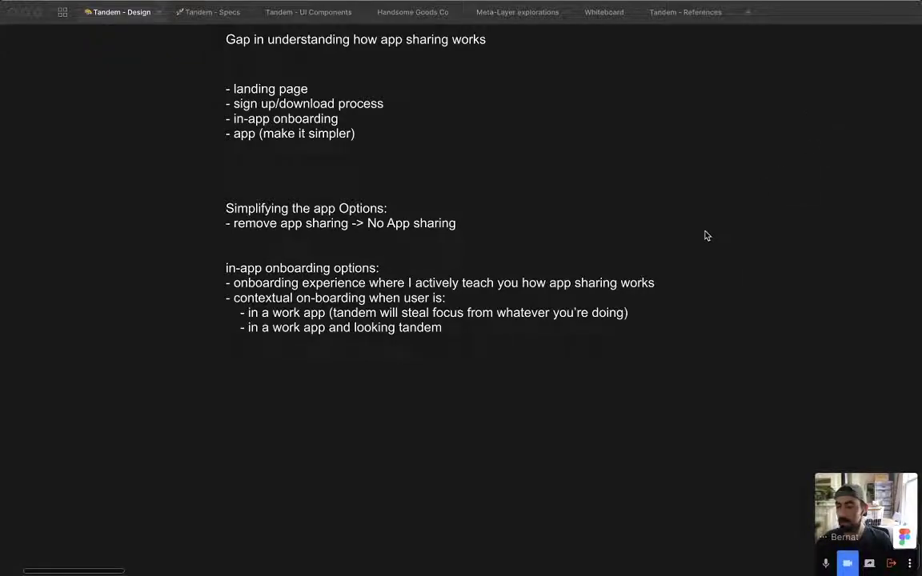
scroll(688, 263, up, 5)
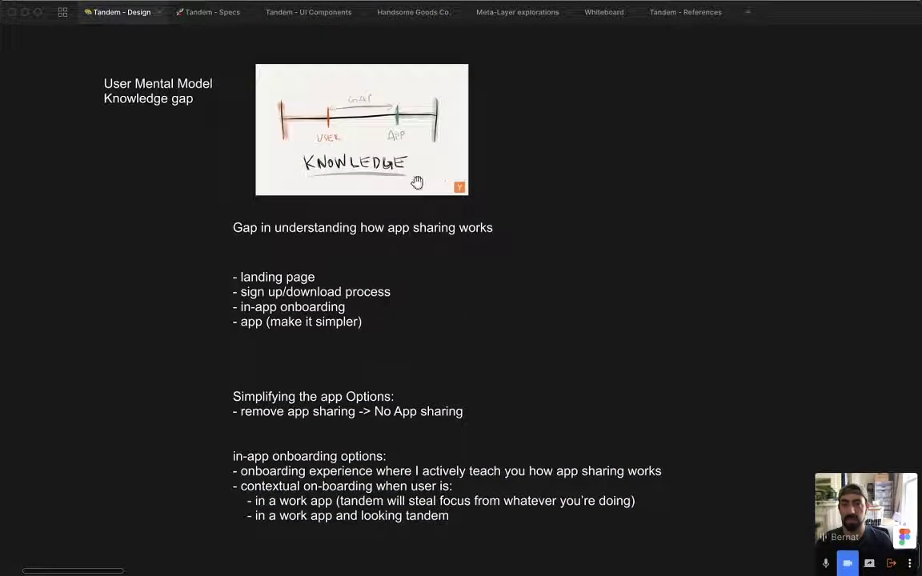
key(super+Tab)
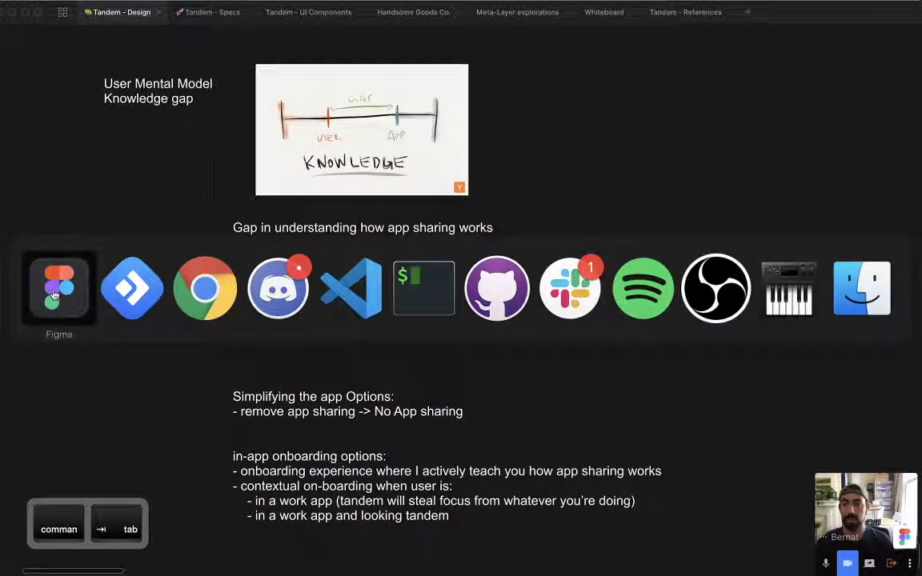
Select the knowledge gap sketch together with its label and all the notes below it.
scroll(554, 213, up, 3)
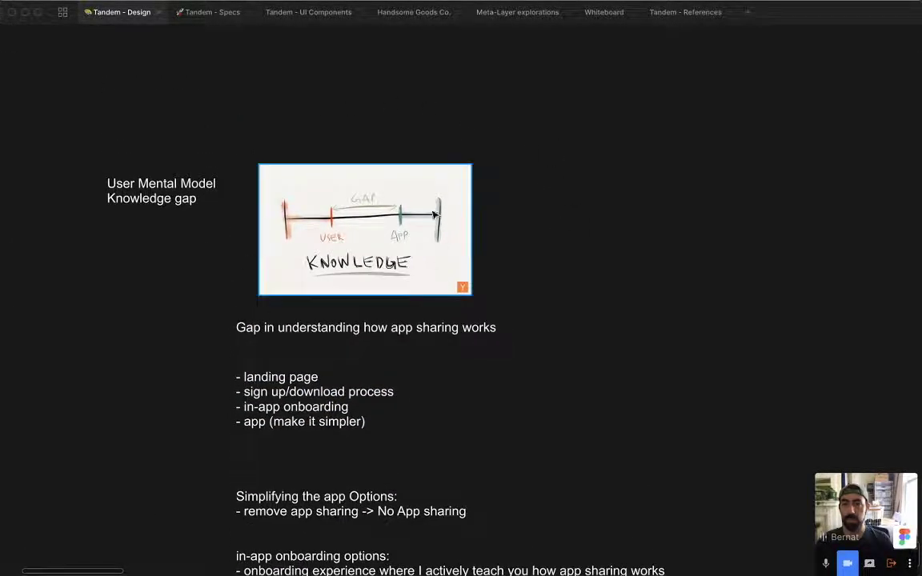
scroll(429, 216, down, 3)
drag(80, 91, 640, 534)
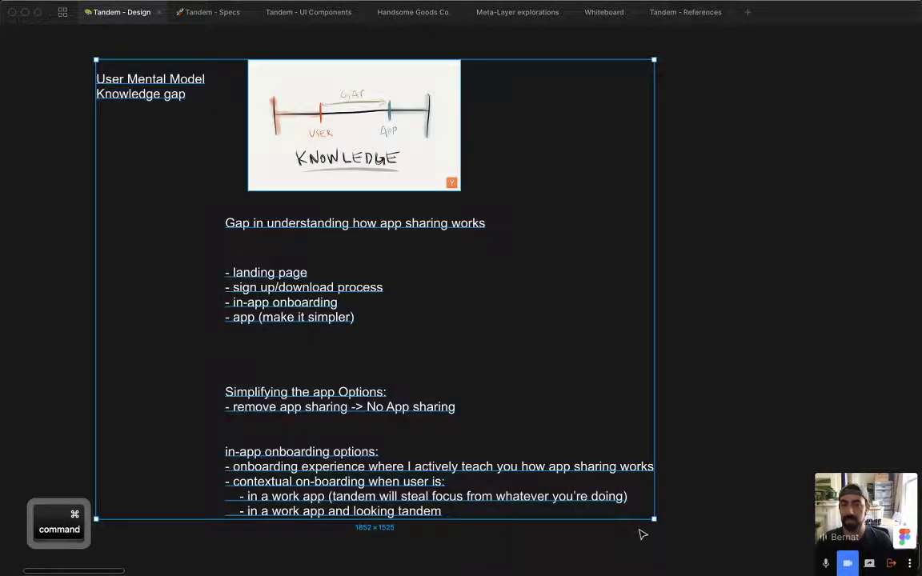
scroll(593, 528, down, 2)
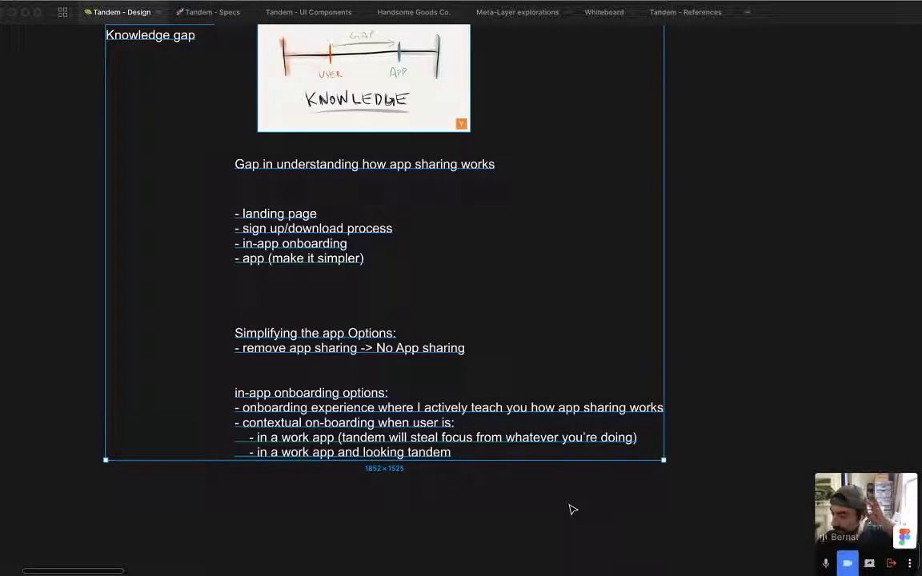
Make the "in-app onboarding options:" heading bold.
click(570, 507)
drag(509, 525, 512, 483)
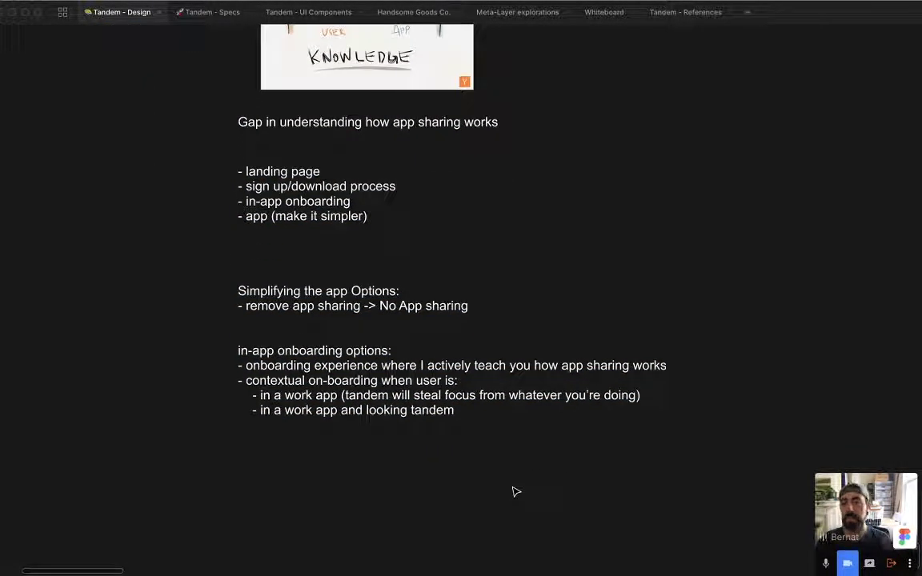
drag(442, 467, 445, 414)
scroll(413, 323, up, 3)
drag(538, 456, 557, 409)
double_click(261, 230)
drag(396, 230, 58, 214)
key(super+b)
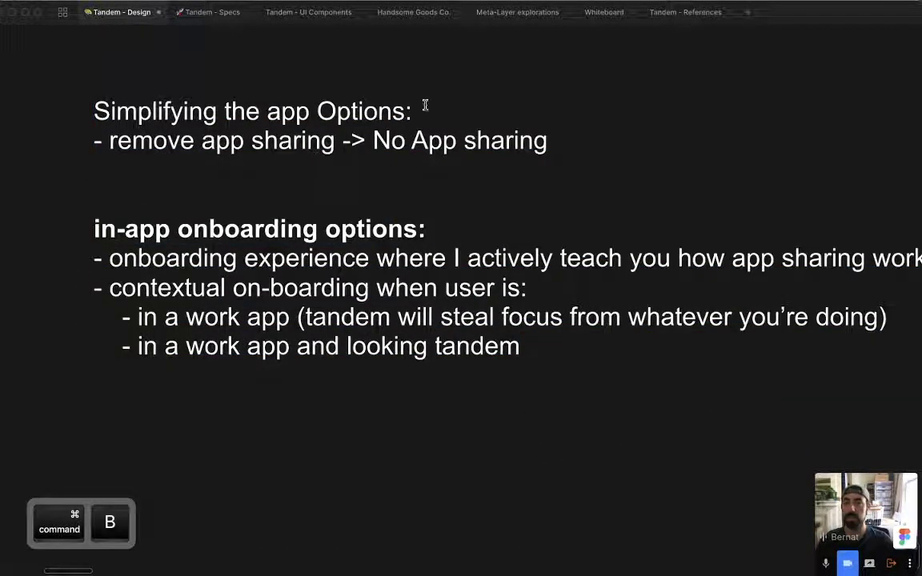
Make the "Simplifying the app Options:" heading bold and finish editing the text.
drag(422, 96, 55, 113)
key(super+b)
key(Escape)
key(super+minus)
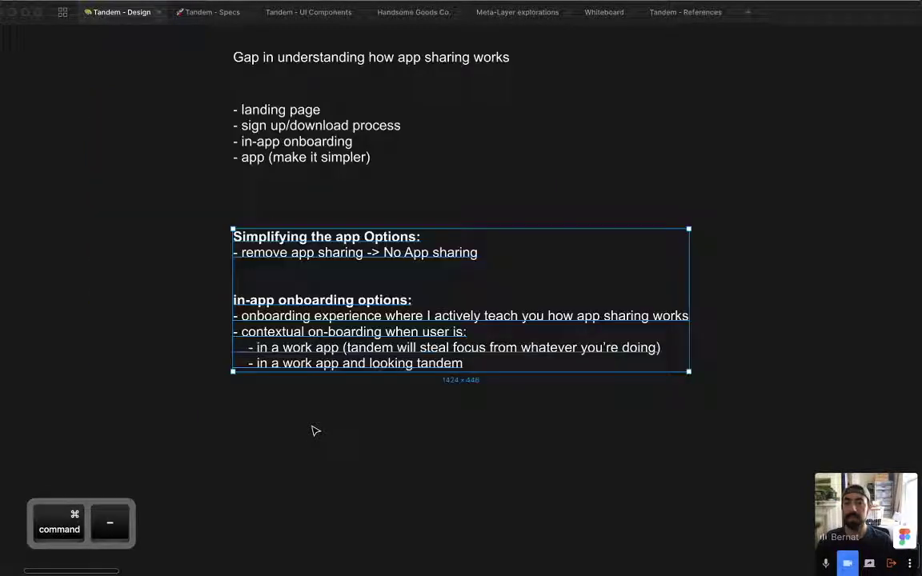
Switch to VS Code and Tandem to examine the app indicator beside your own entry in the Streaming room, return to Figma and clear the selection.
key(super+Tab)
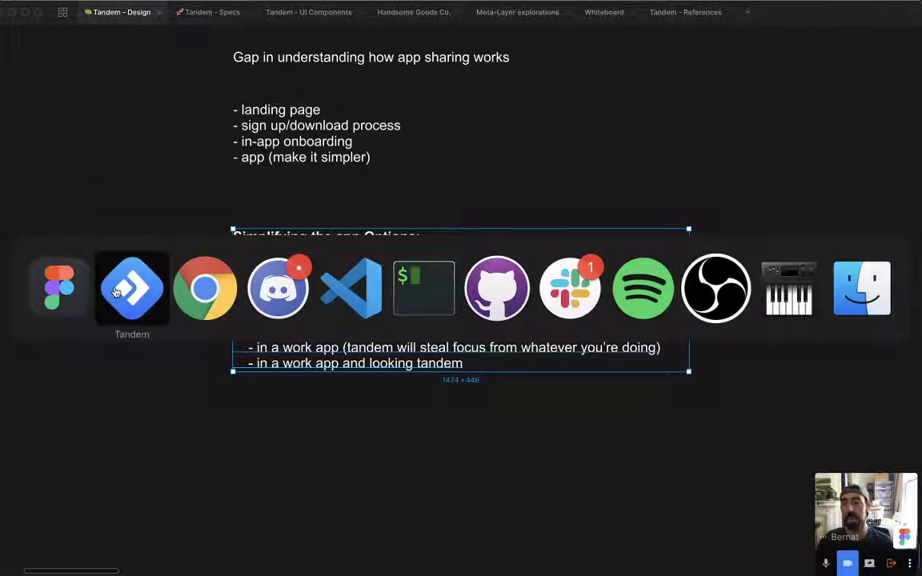
click(341, 297)
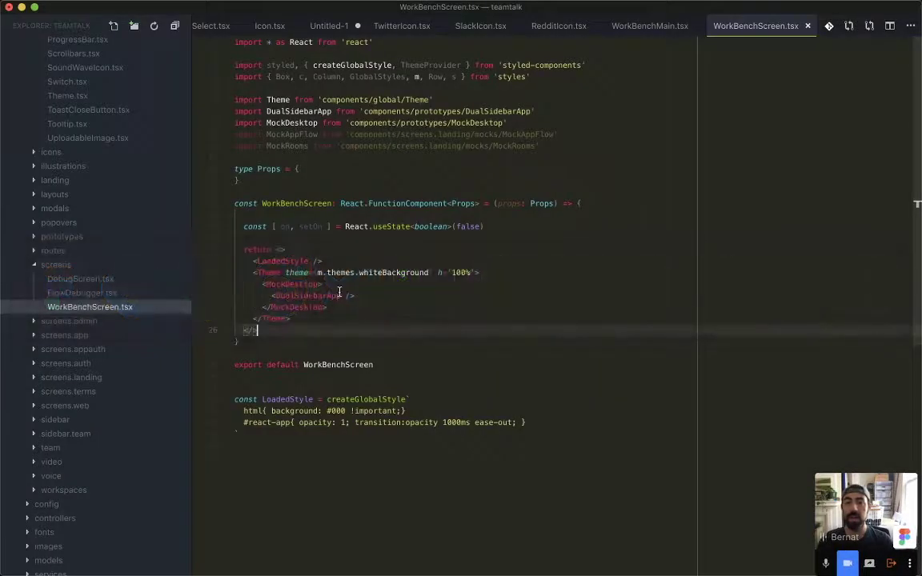
key(super+Tab)
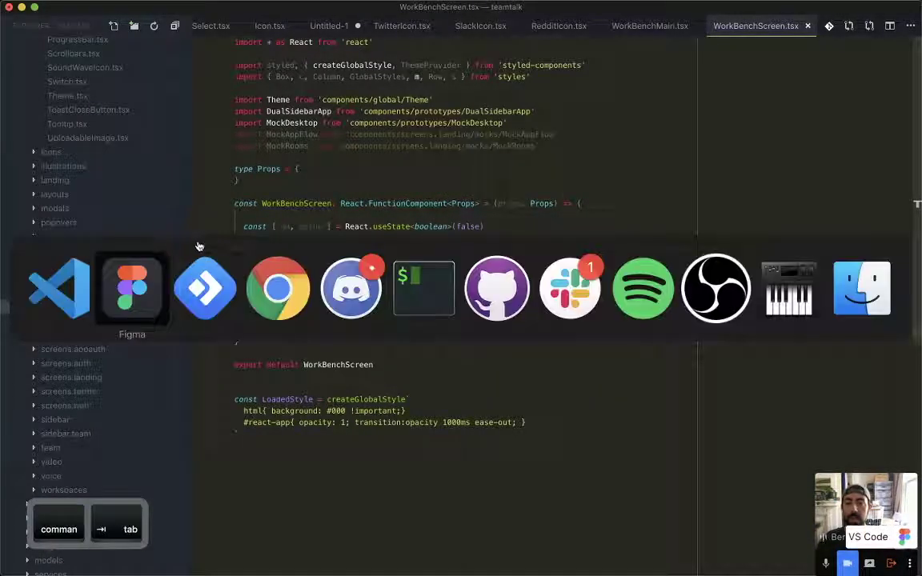
click(194, 296)
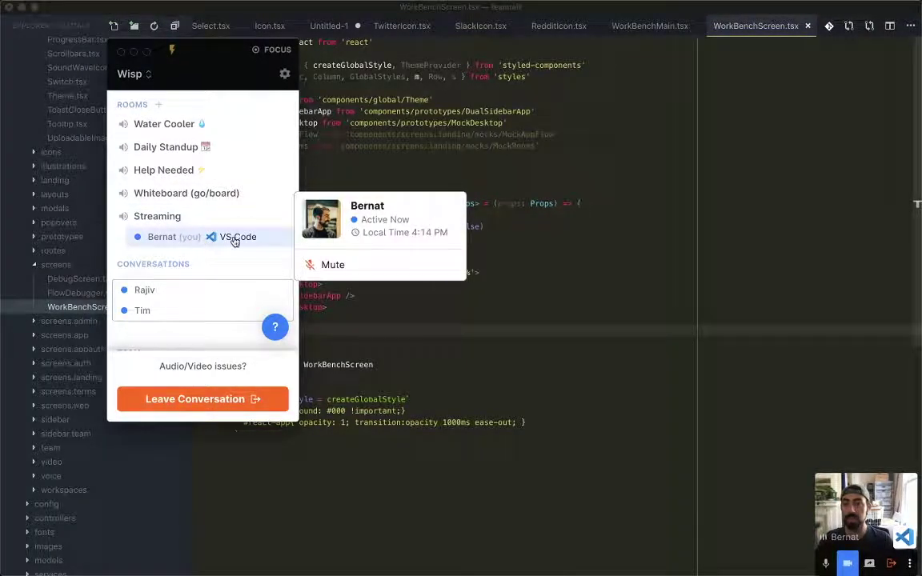
mouse_move(237, 233)
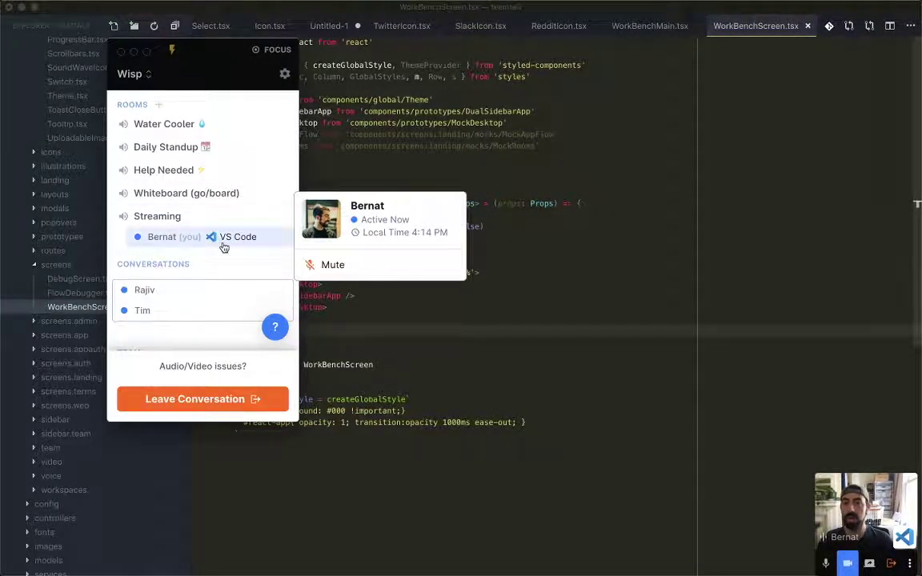
key(super+Tab)
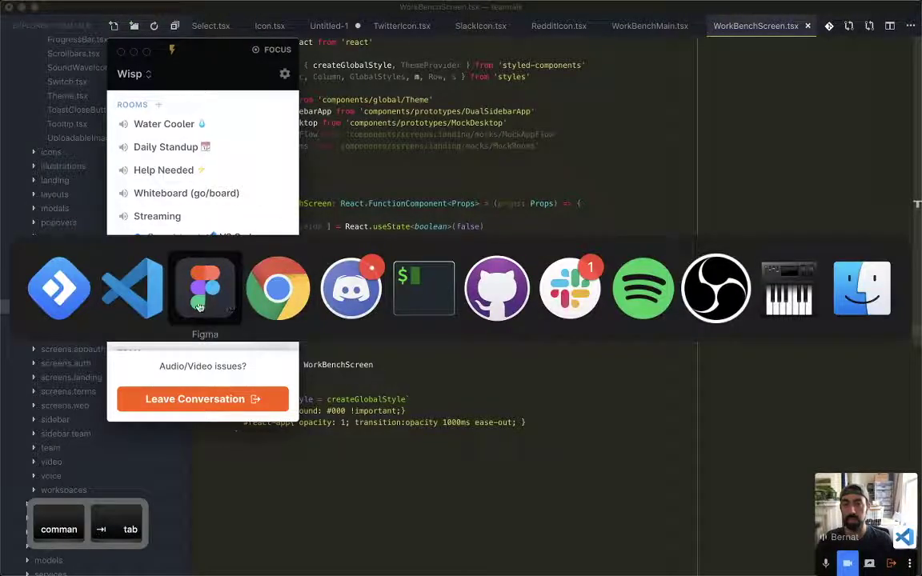
click(218, 302)
click(457, 439)
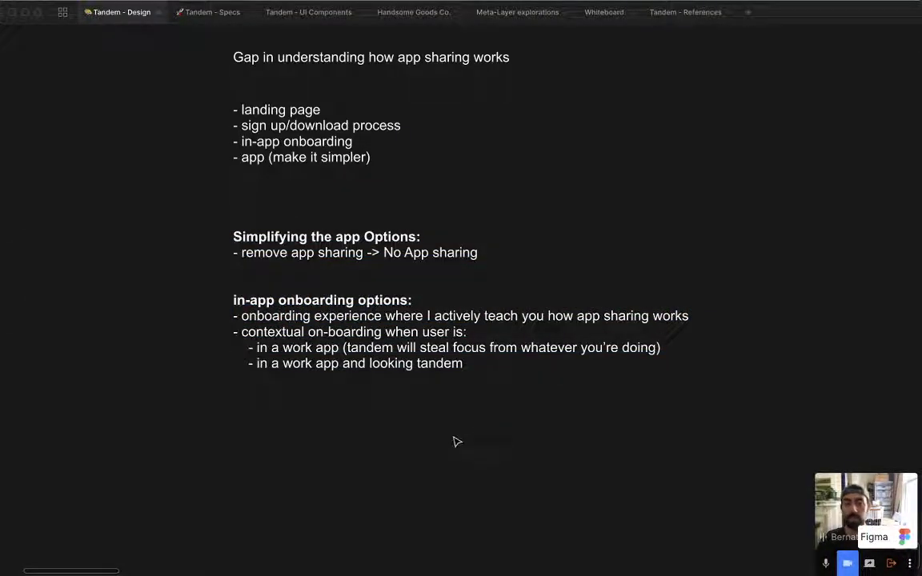
Highlight the "in a work app and looking tandem" sub-item, revisit VS Code and Tandem to examine that scenario, and return to Figma.
scroll(454, 424, down, 2)
double_click(439, 274)
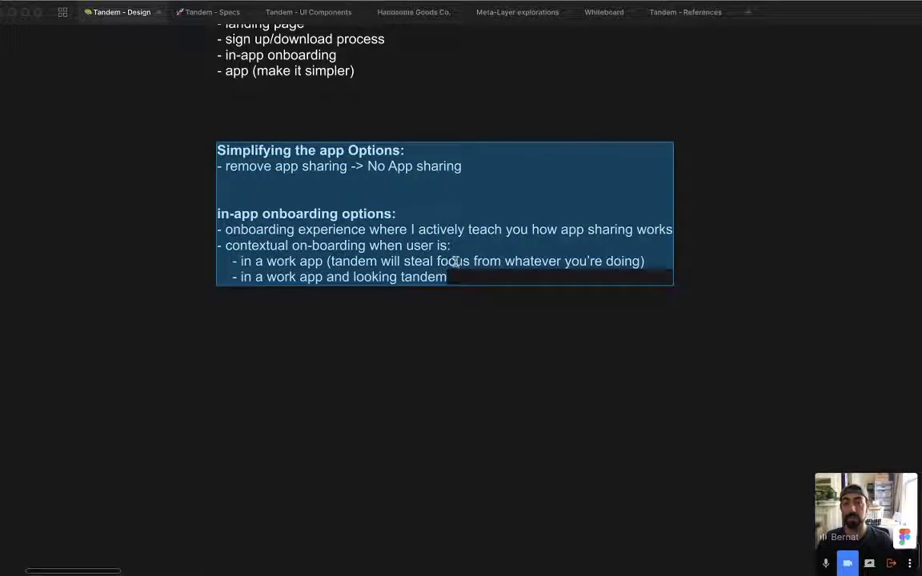
drag(457, 275, 242, 279)
key(super+Tab)
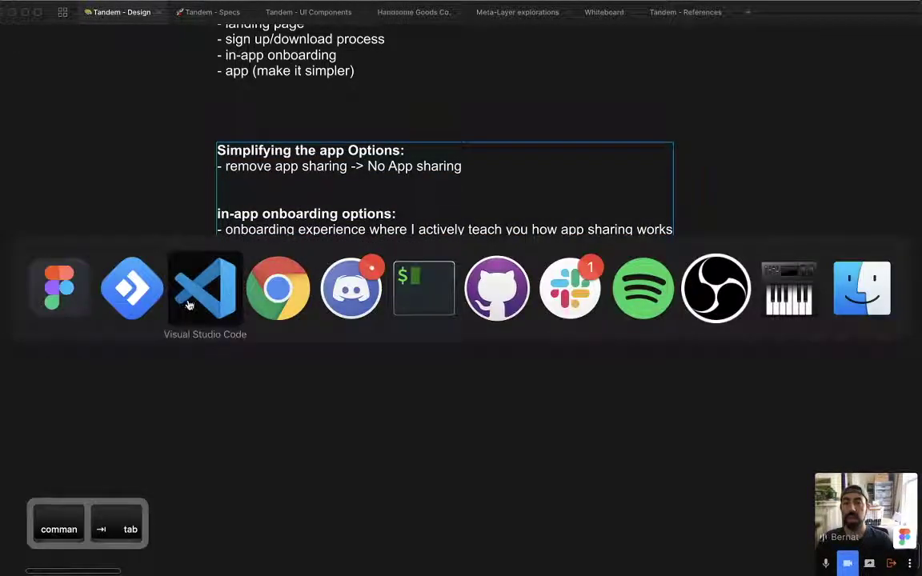
click(189, 302)
key(super+Tab)
key(Tab)
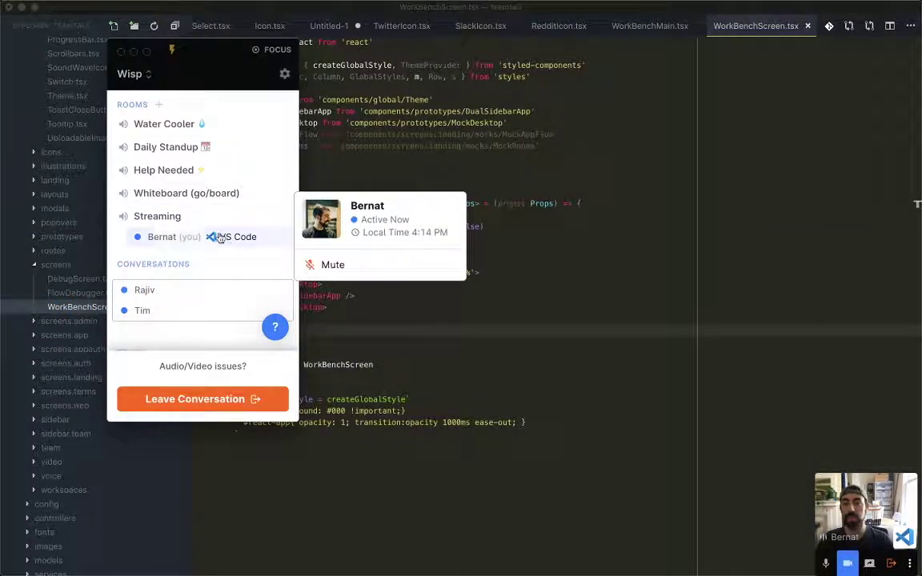
key(super+Tab)
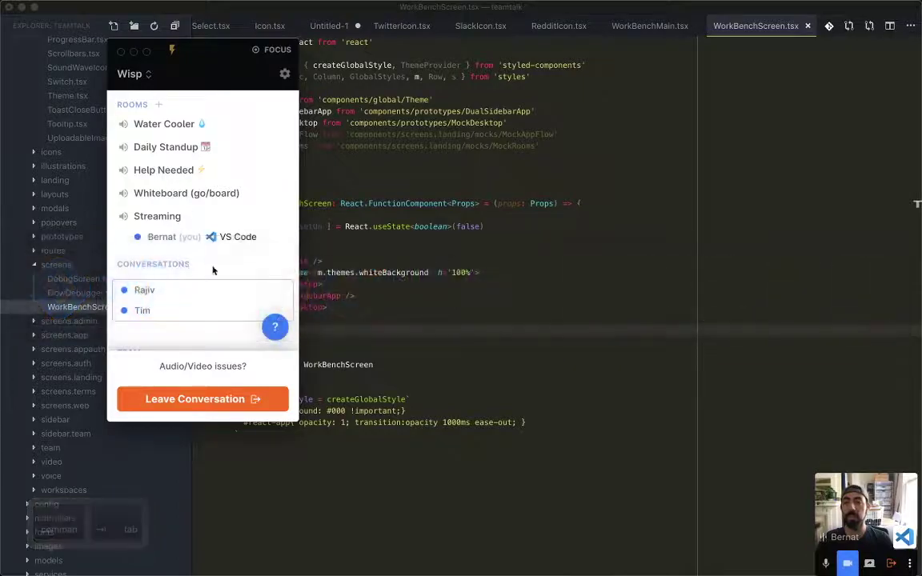
key(super+Tab)
key(Tab)
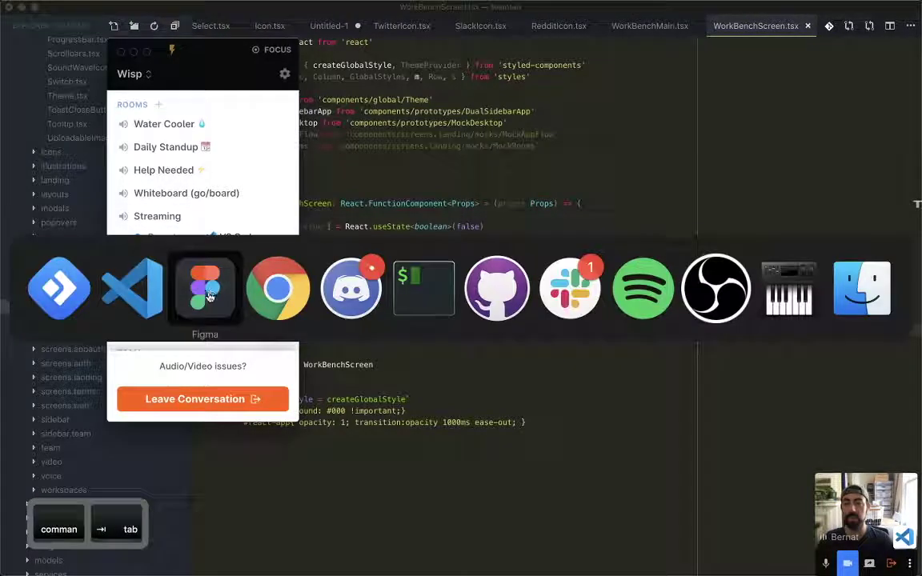
Add the indented sub-item "- in a call" below "in a work app and looking tandem".
scroll(392, 320, down, 2)
double_click(461, 240)
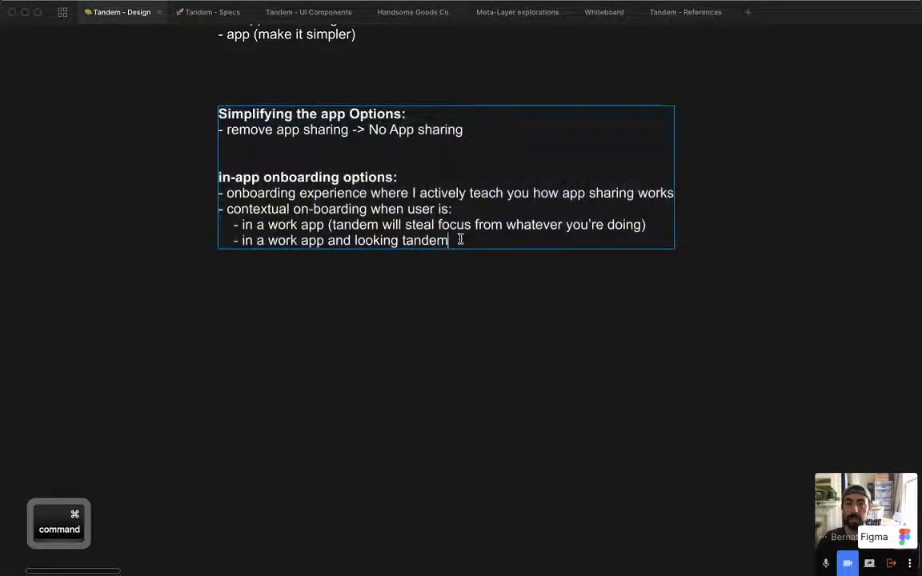
key(Return)
text(-)
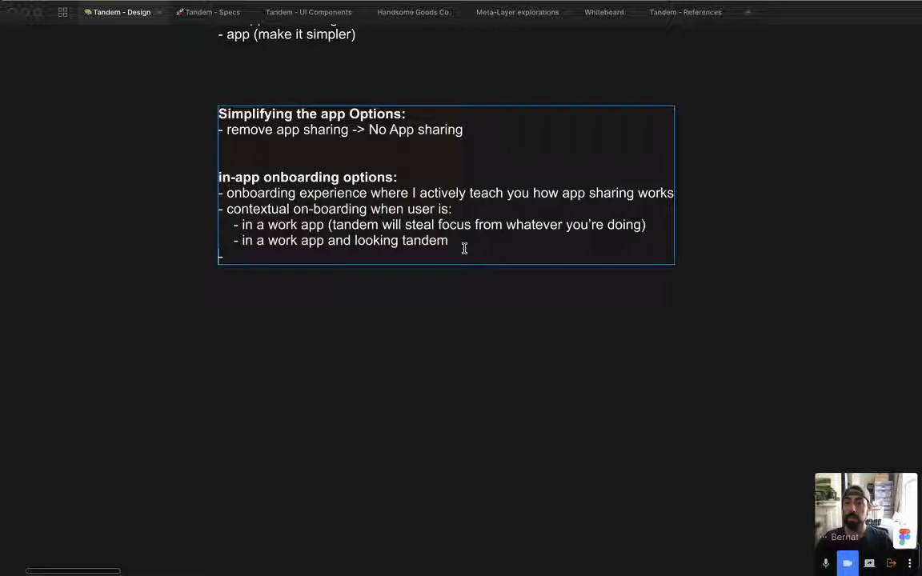
key(Tab)
key(super+Right)
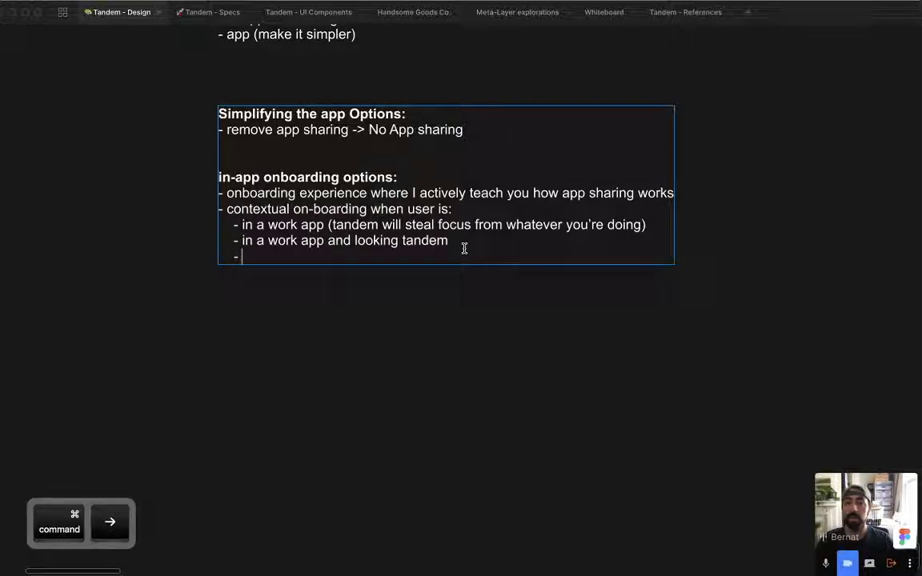
text(in a call)
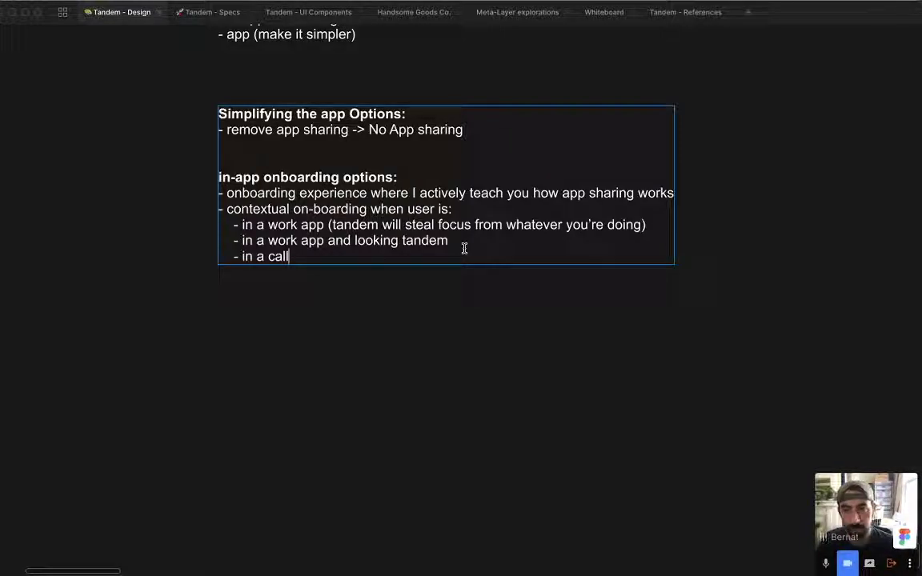
Add the sub-item "- when teammate is in a work app & I'm looking at Tandem." under the contextual on-boarding option.
key(Return)
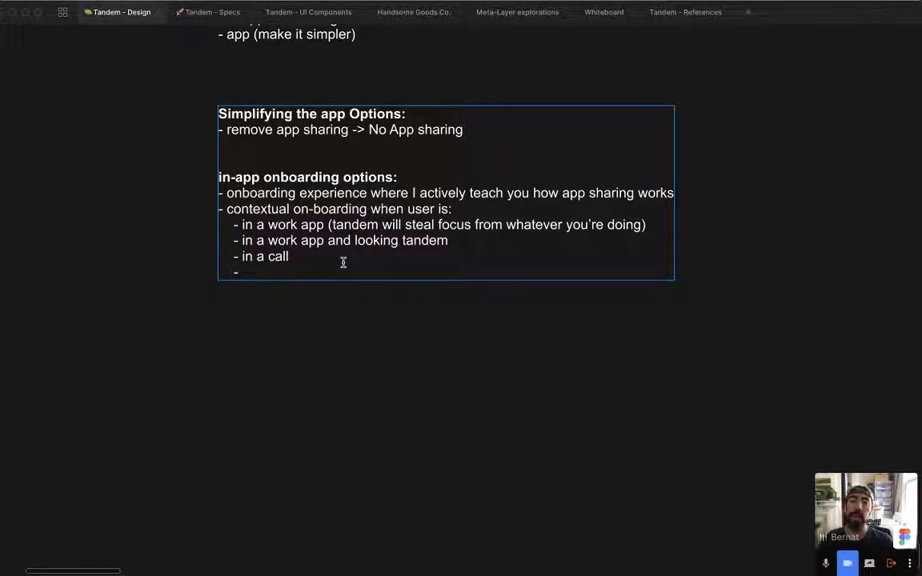
text(when te)
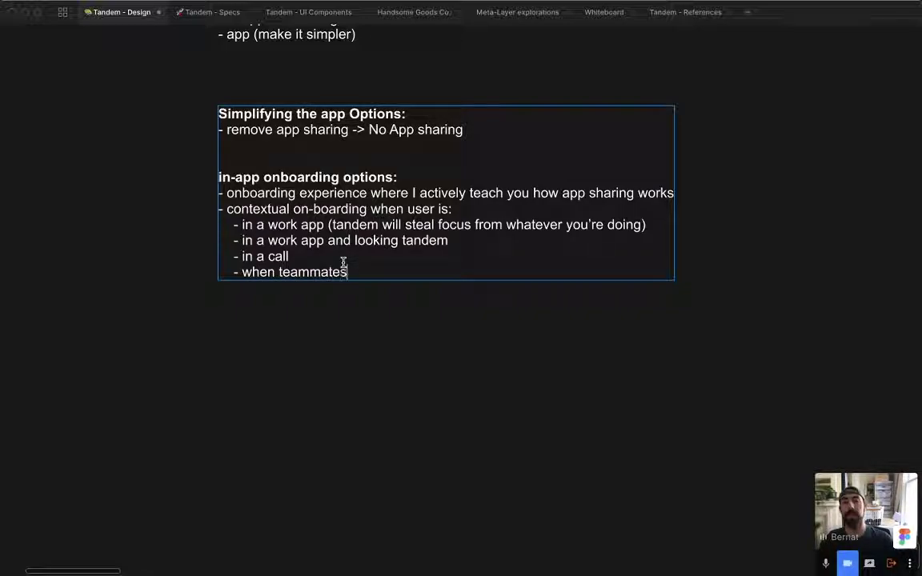
text(ammate i sin a)
key(BackSpace)
key(BackSpace)
key(BackSpace)
key(BackSpace)
key(BackSpace)
key(BackSpace)
key(BackSpace)
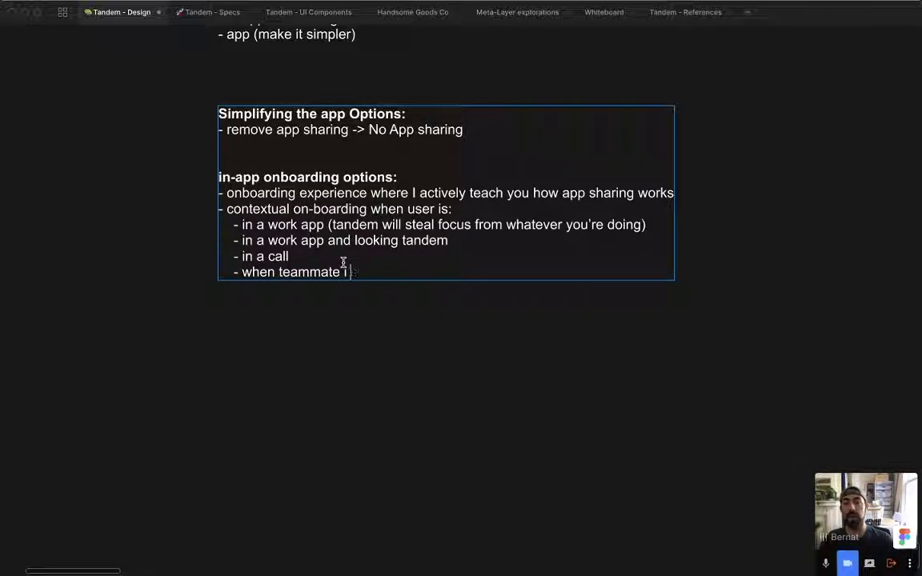
text(is in a work app & an)
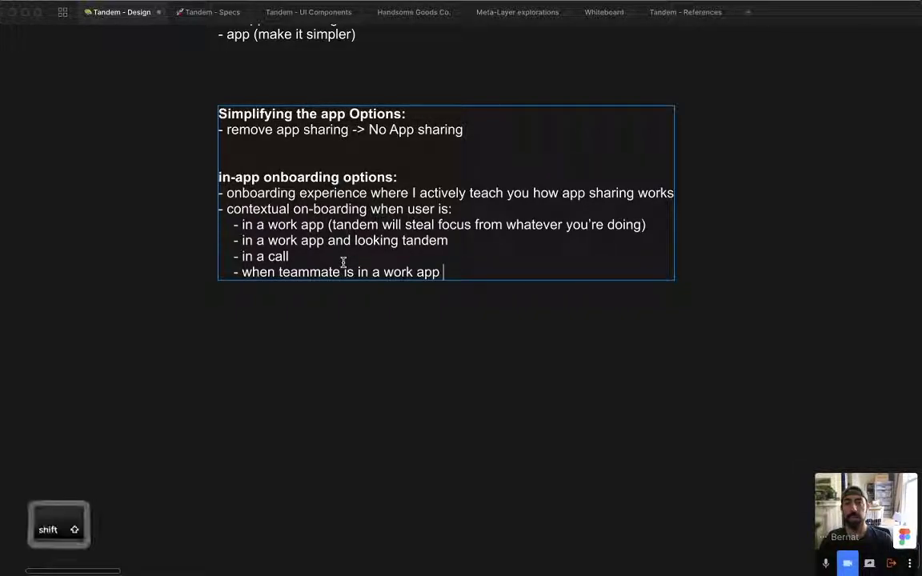
key(BackSpace)
key(BackSpace)
text(I'm looking at )
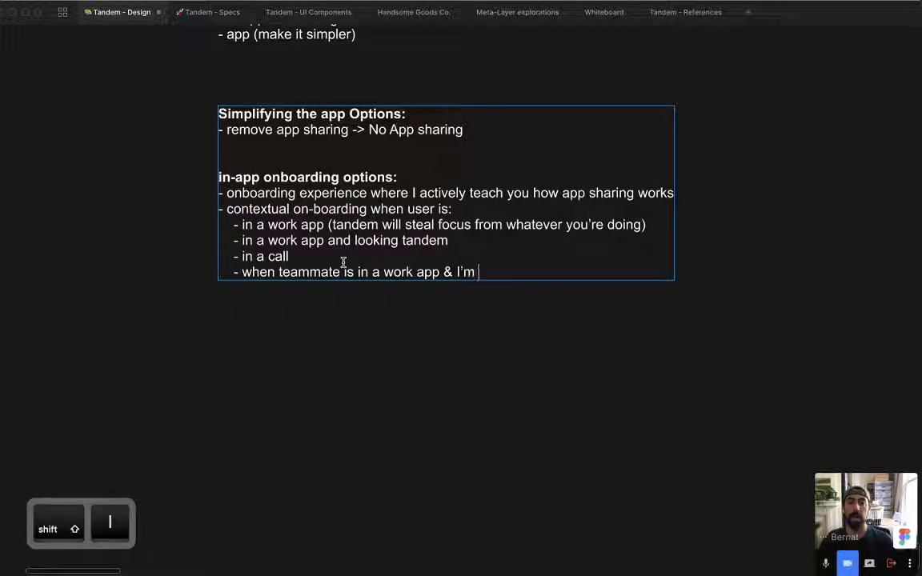
text(Tandem.)
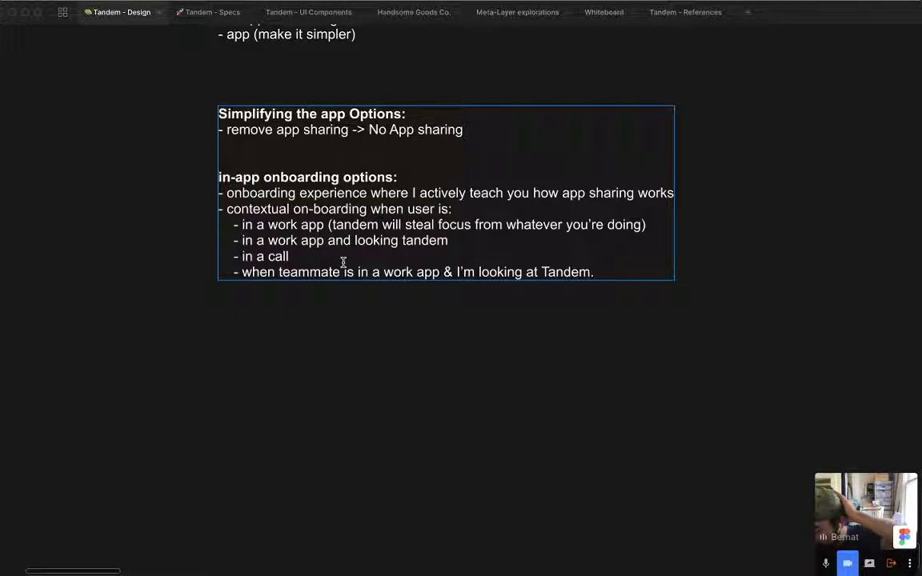
Locate the Alternative Onboarding flow above the notes and examine its first frame with the "Click on Tandem Bot" callout.
key(super+minus)
key(super+minus)
key(super+minus)
key(super+minus)
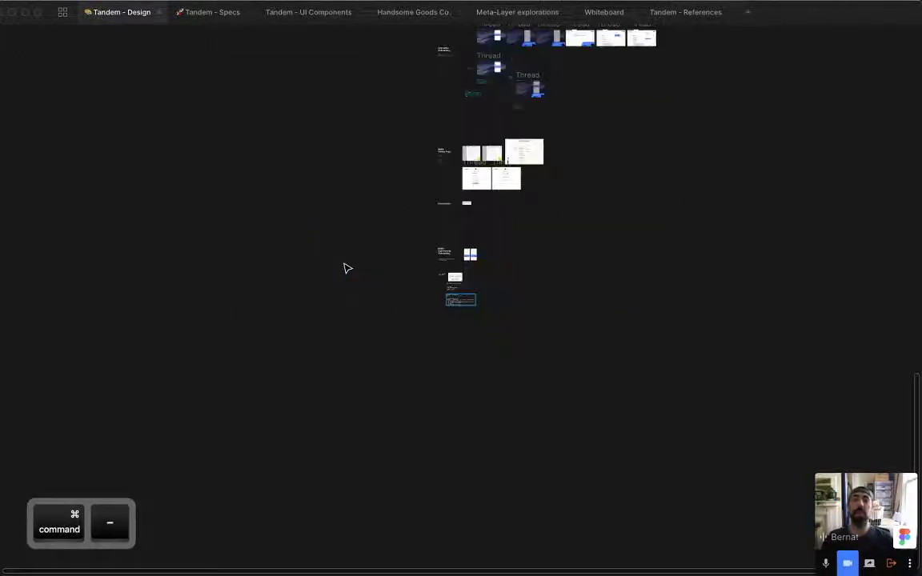
scroll(476, 342, up, 3)
scroll(545, 328, up, 5)
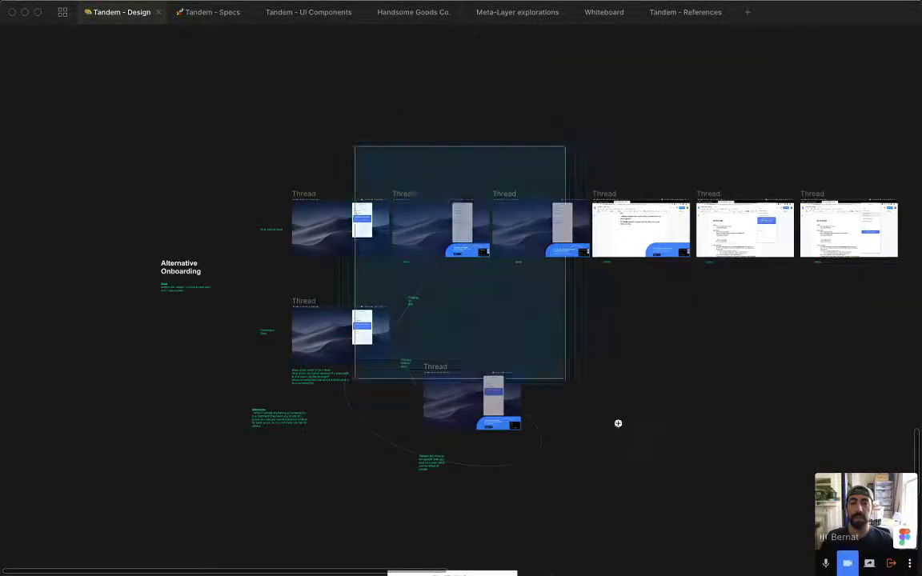
scroll(617, 424, up, 4)
scroll(468, 235, up, 4)
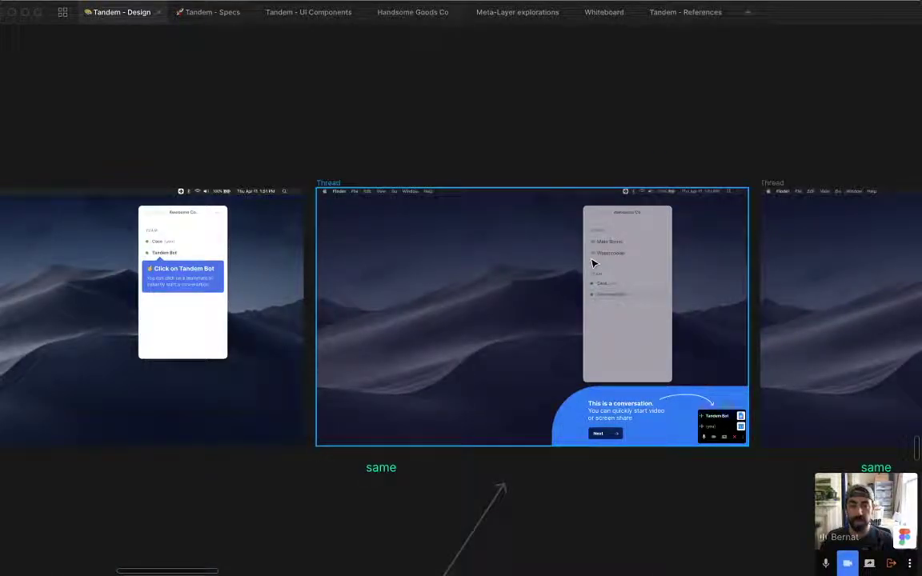
scroll(548, 103, left, 5)
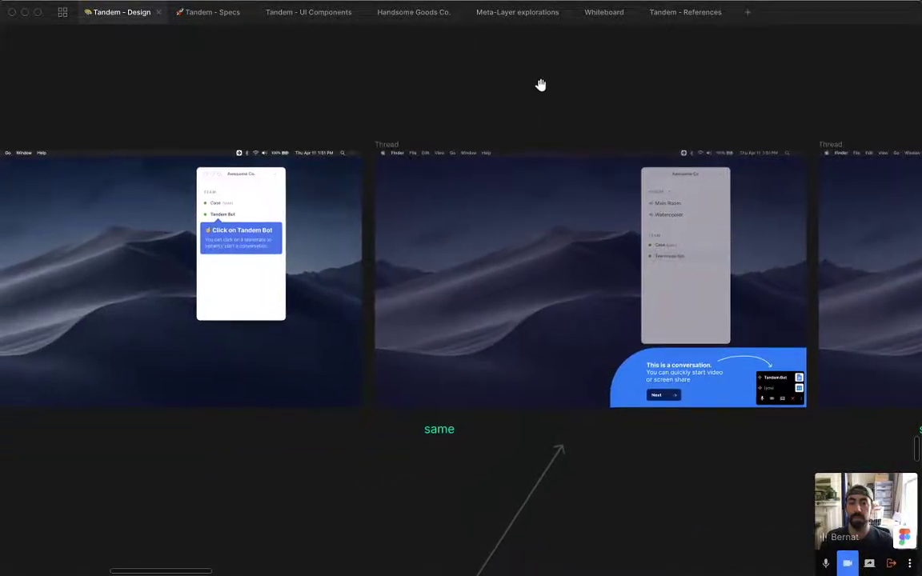
key(z)
drag(81, 77, 615, 445)
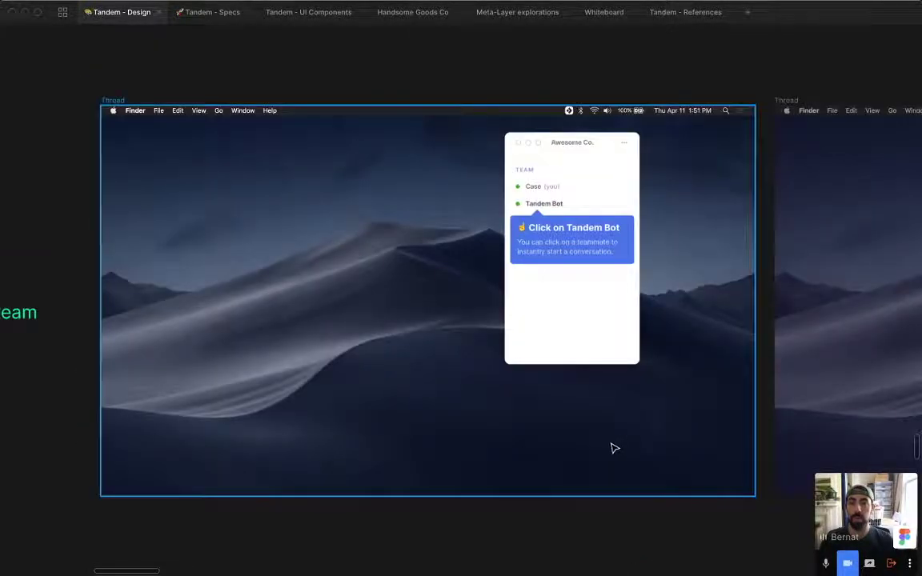
scroll(607, 439, down, 1)
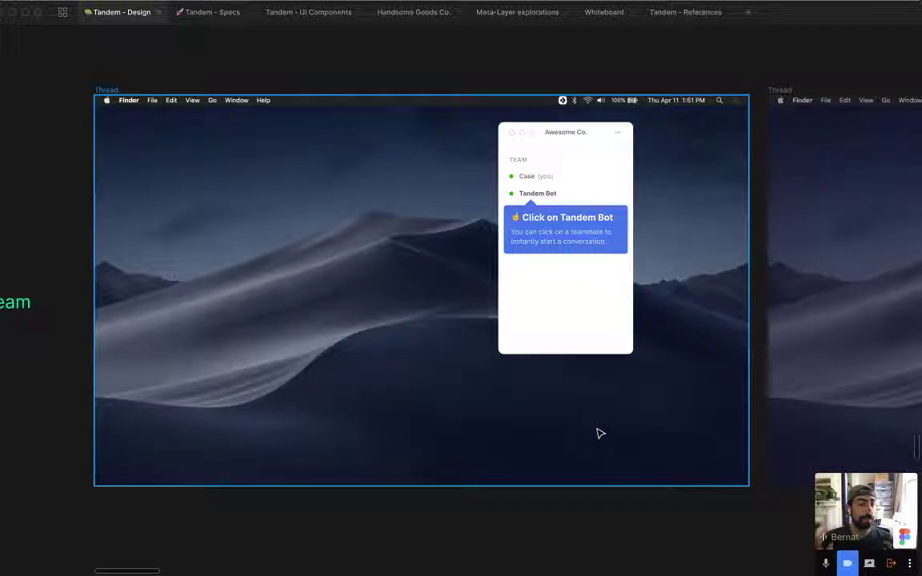
Examine the neighbouring onboarding frame with the "This is a conversation." callout and its call overlay.
drag(555, 414, 460, 386)
drag(611, 267, 442, 217)
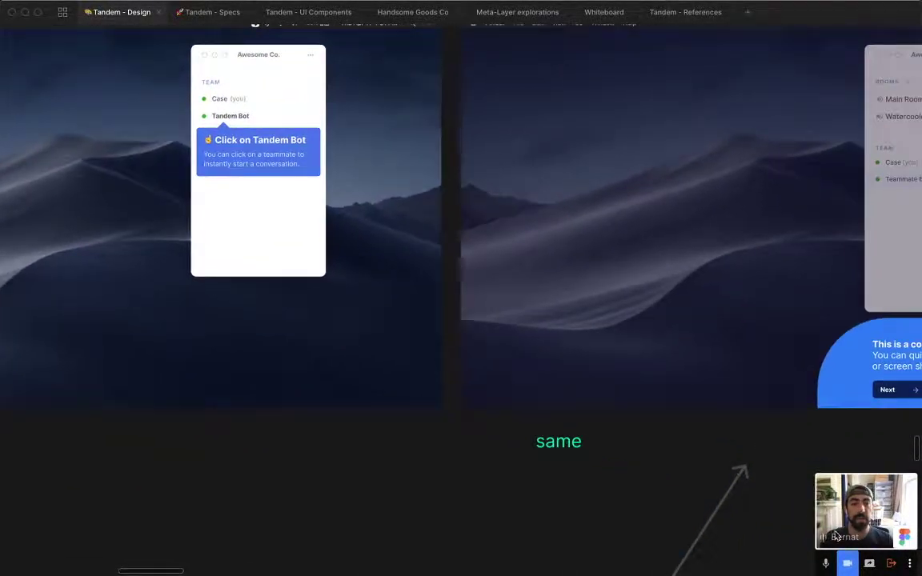
mouse_move(836, 536)
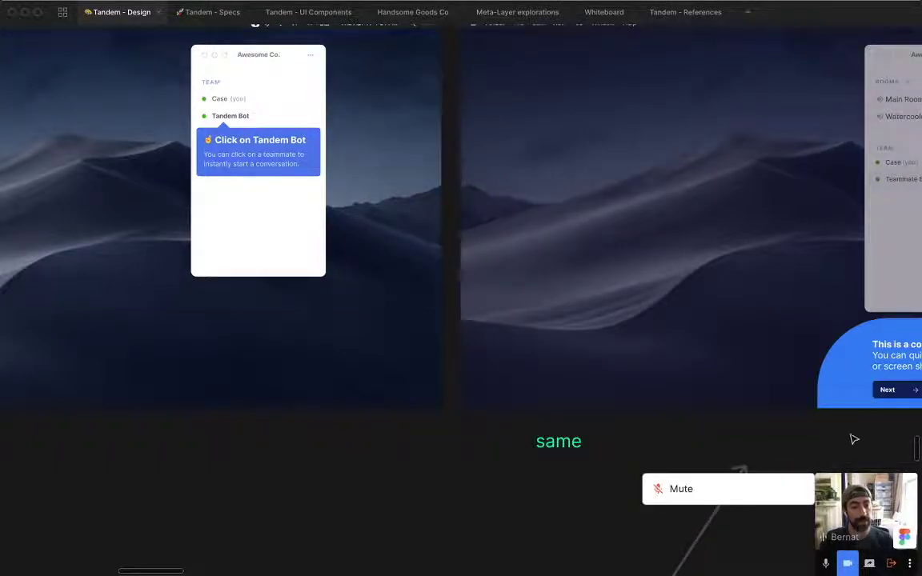
scroll(549, 420, right, 5)
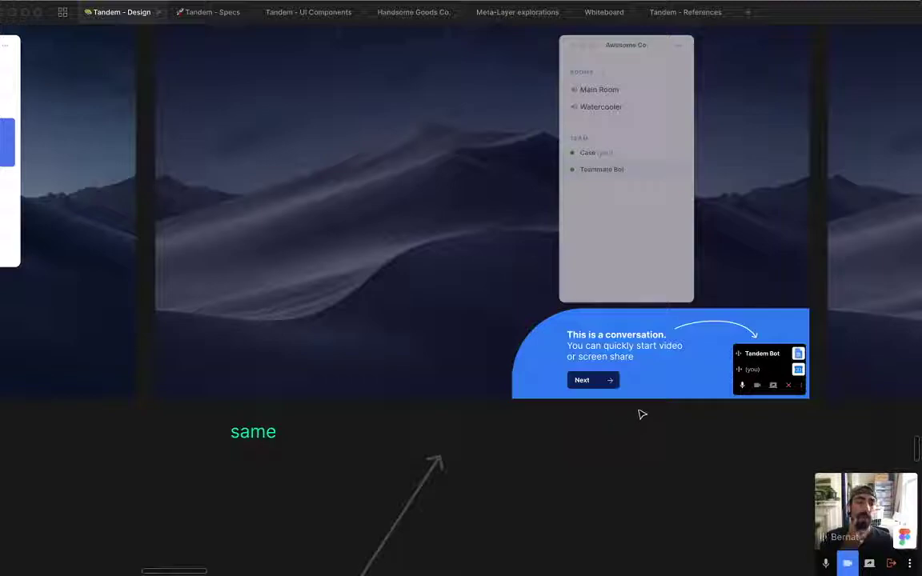
scroll(525, 373, up, 2)
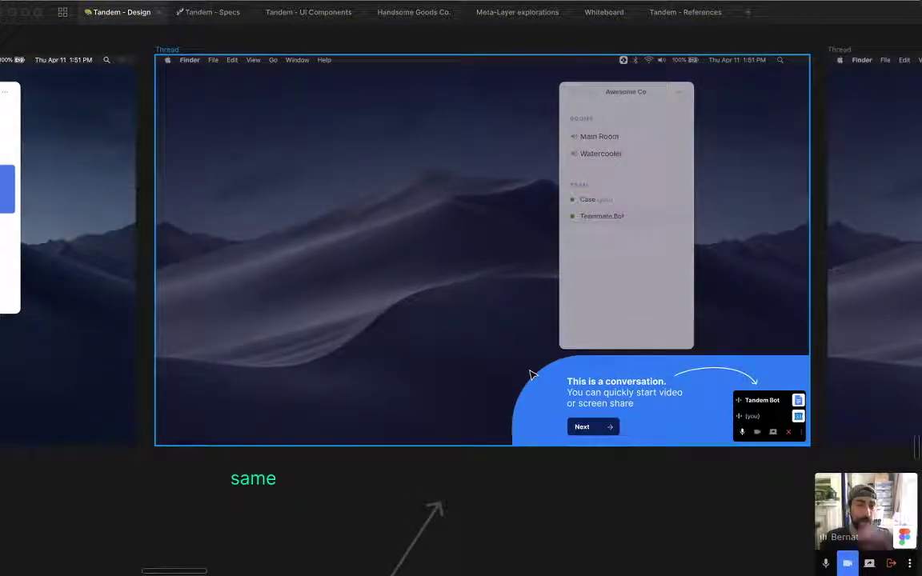
Return from the conversation onboarding frame to the Better App Sharing Onboarding section and review its goals and two app-sharing frames.
super+click(558, 401)
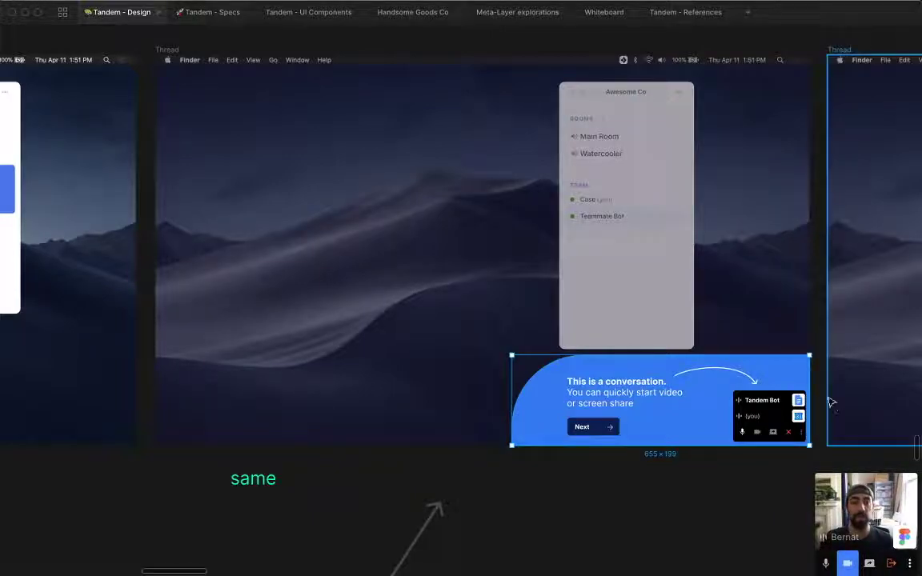
key(super)
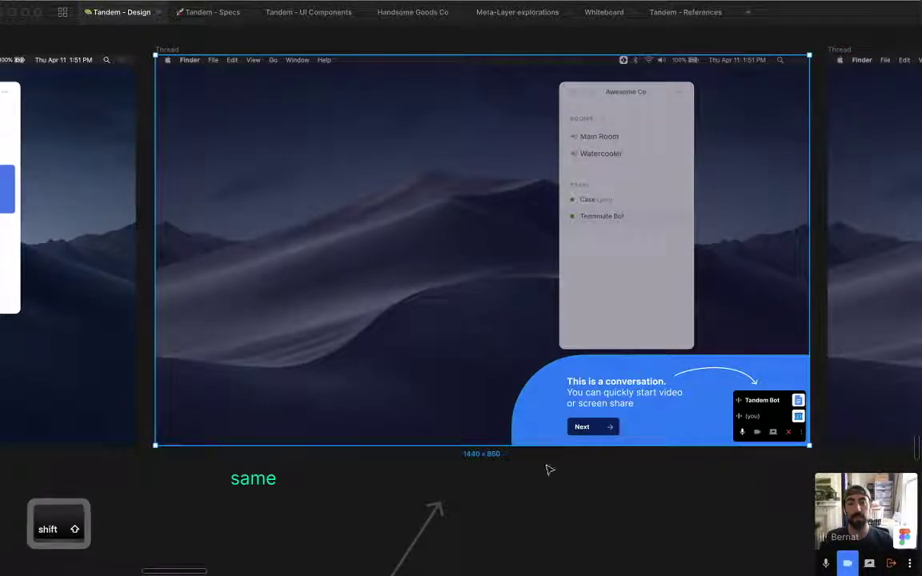
key(super+minus)
key(super+minus)
key(super+minus)
scroll(564, 501, down, 15)
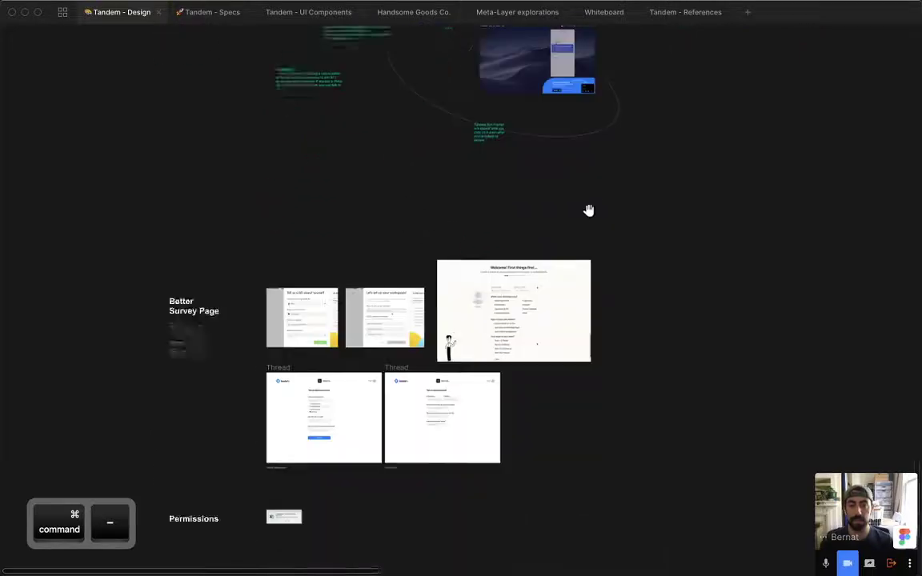
scroll(336, 382, down, 3)
key(z)
drag(239, 313, 521, 481)
key(space)
mouse_move(473, 487)
mouse_down()
mouse_move(497, 480)
mouse_move(601, 369)
mouse_up()
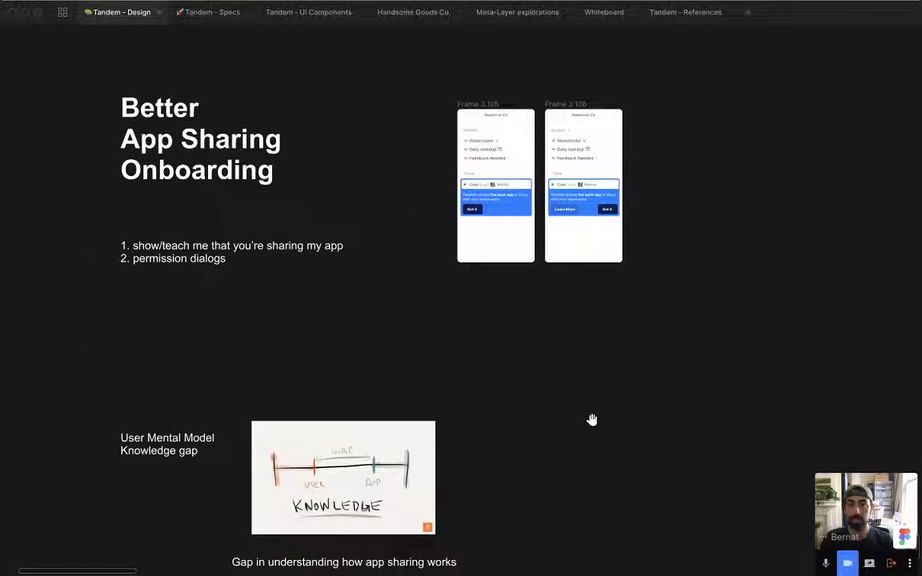
drag(687, 70, 53, 408)
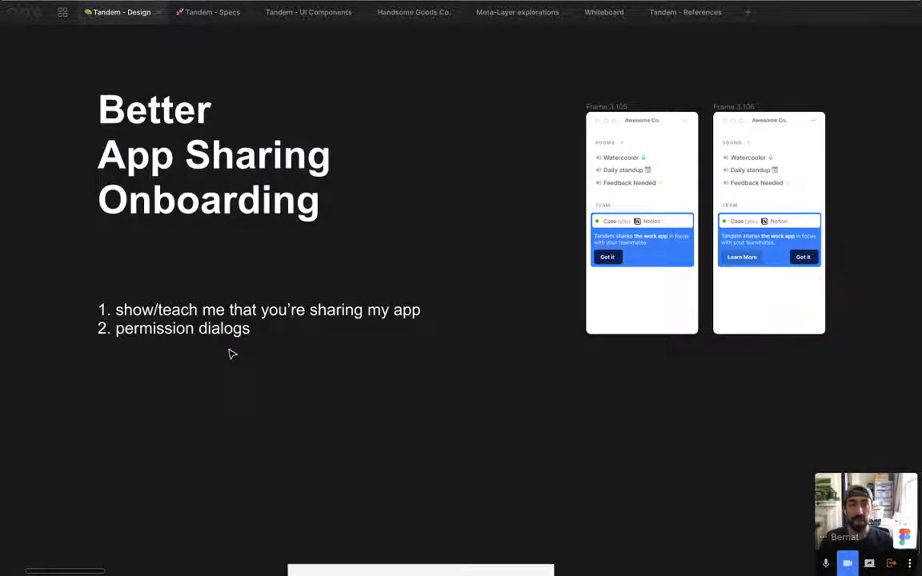
Capitalize the first word of the last contextual on-boarding sub-item so it begins "When teammate is in a work app".
scroll(535, 415, down, 10)
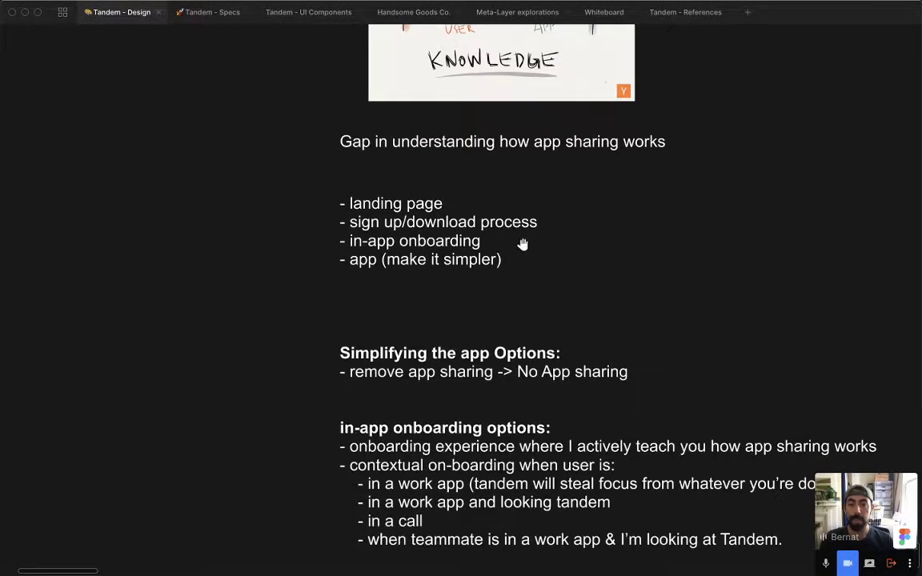
scroll(522, 244, down, 5)
scroll(522, 245, right, 2)
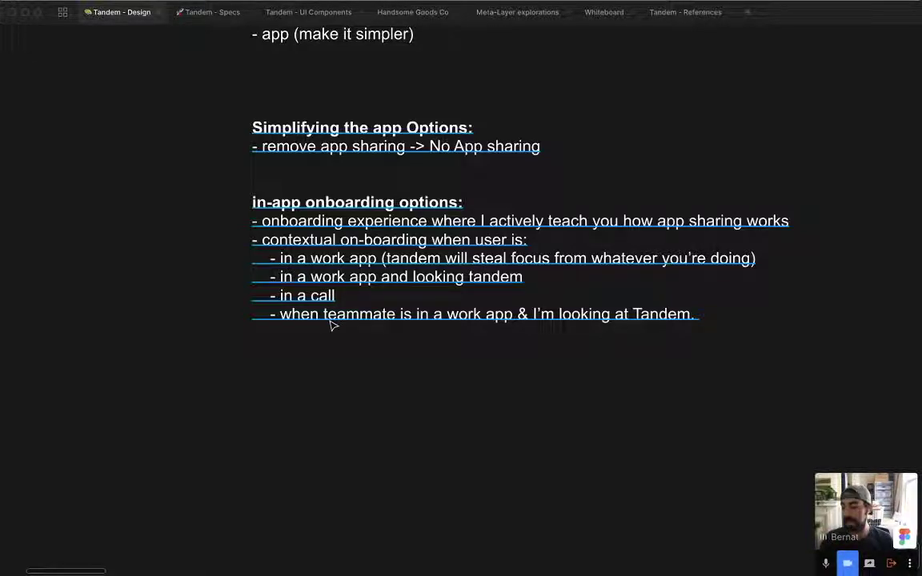
super+click(325, 315)
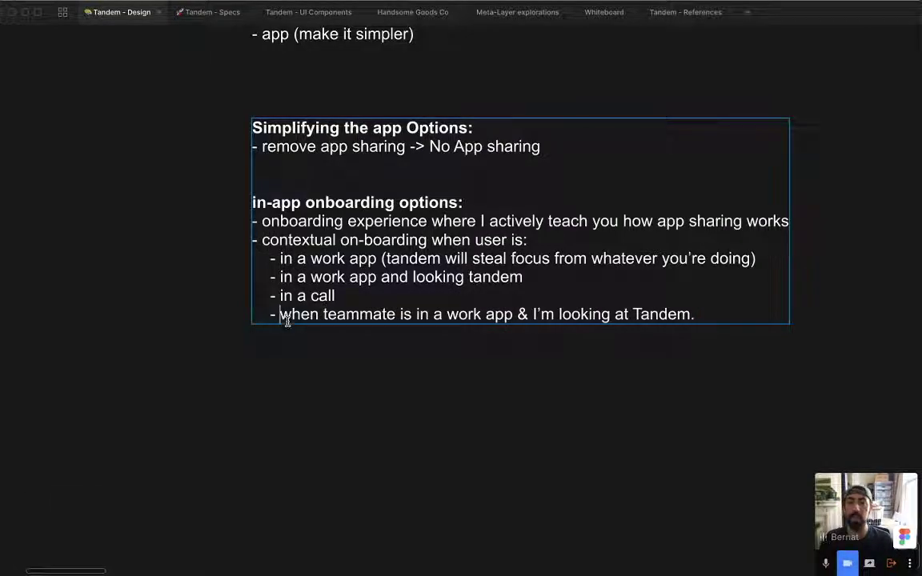
shift+click(283, 319)
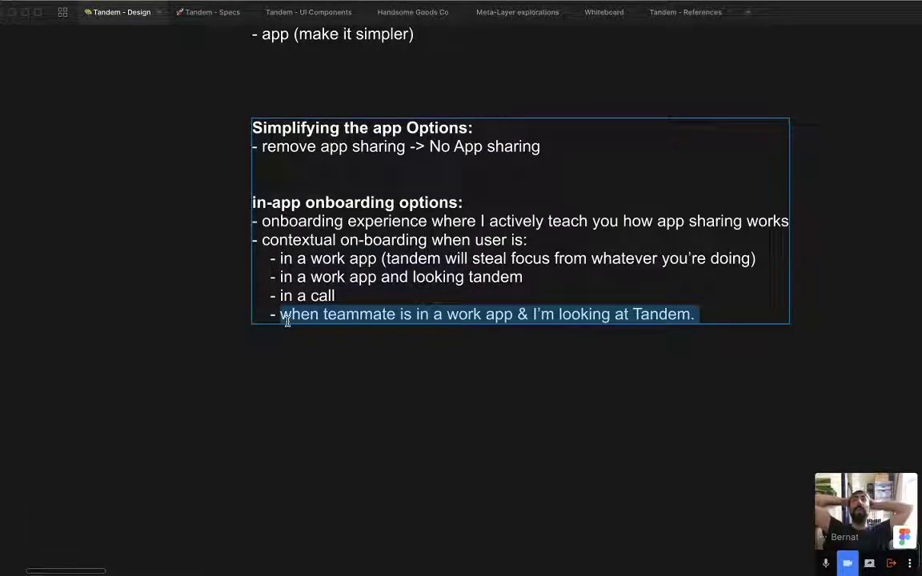
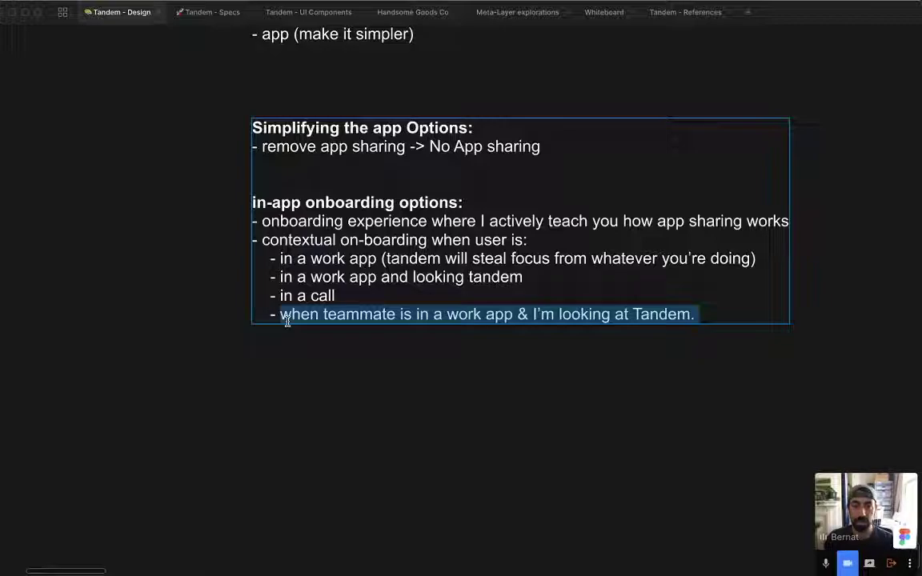
click(288, 317)
key(BackSpace)
text(W)
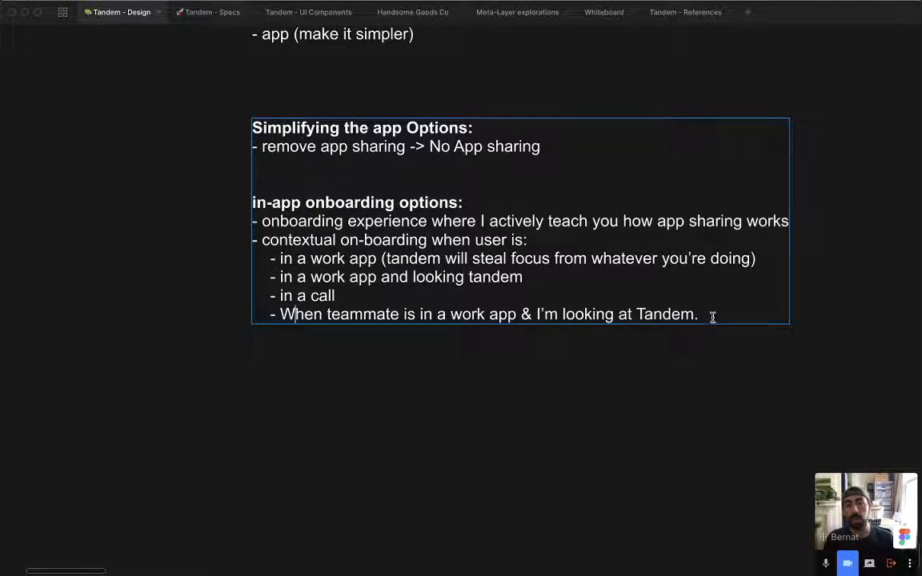
Start a new heading reading "Sign up" below the contextual on-boarding sub-items, separated by blank lines.
mouse_move(713, 317)
mouse_down()
mouse_move(286, 317)
mouse_move(712, 315)
mouse_up()
scroll(427, 308, up, 3)
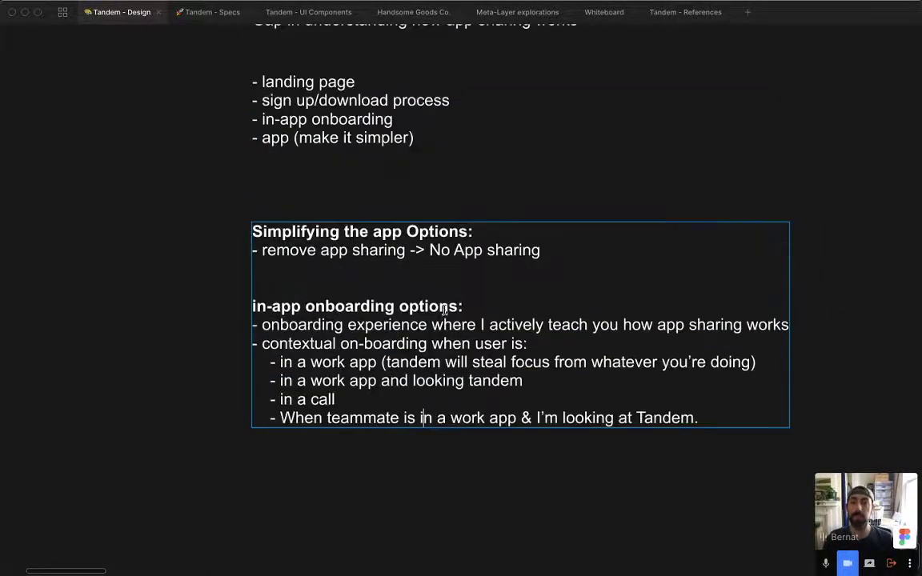
click(698, 418)
key(Return)
key(Return)
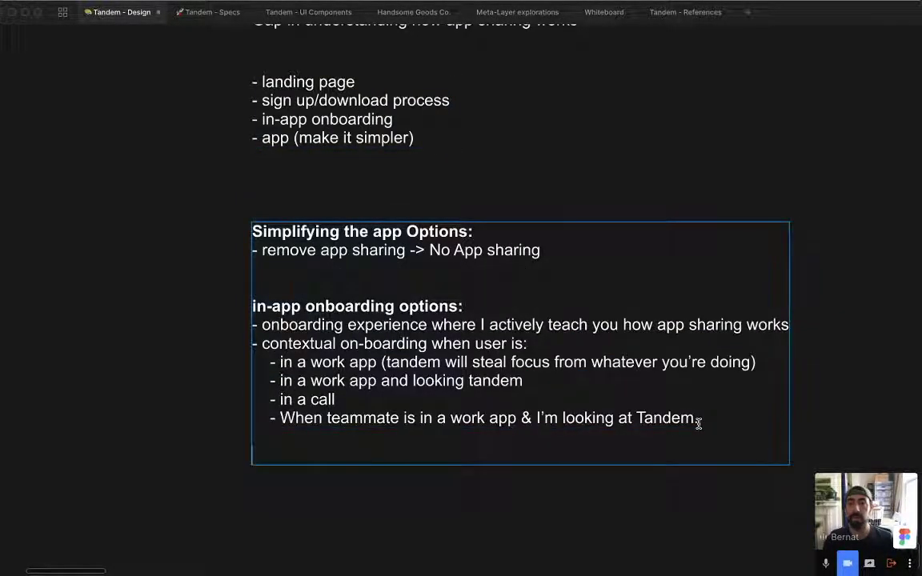
text(Sign)
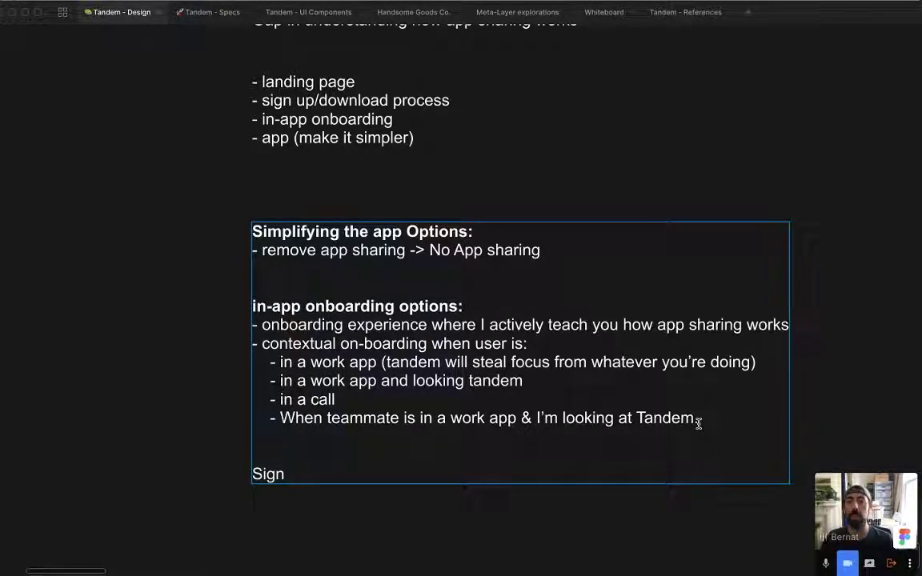
text(up)
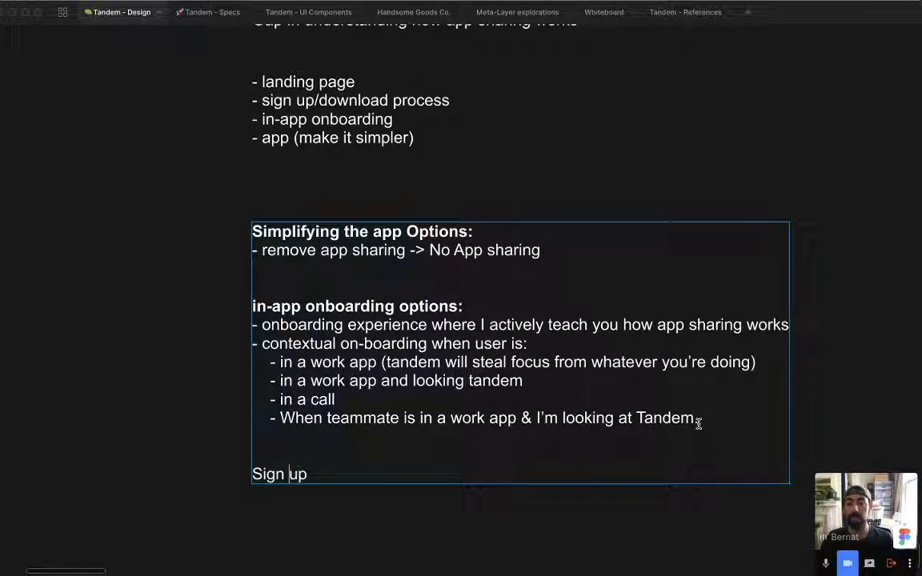
Extend the new heading to "Signing up / download process" and start a dash bullet beneath it.
key(Left)
key(Left)
key(Left)
text(ing)
key(super+Right)
text(/ d)
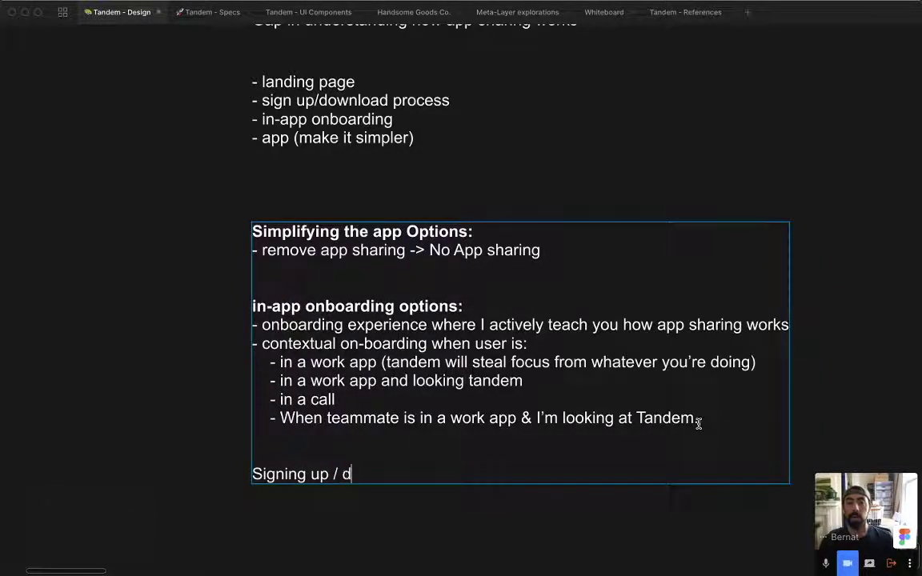
text(ownload process)
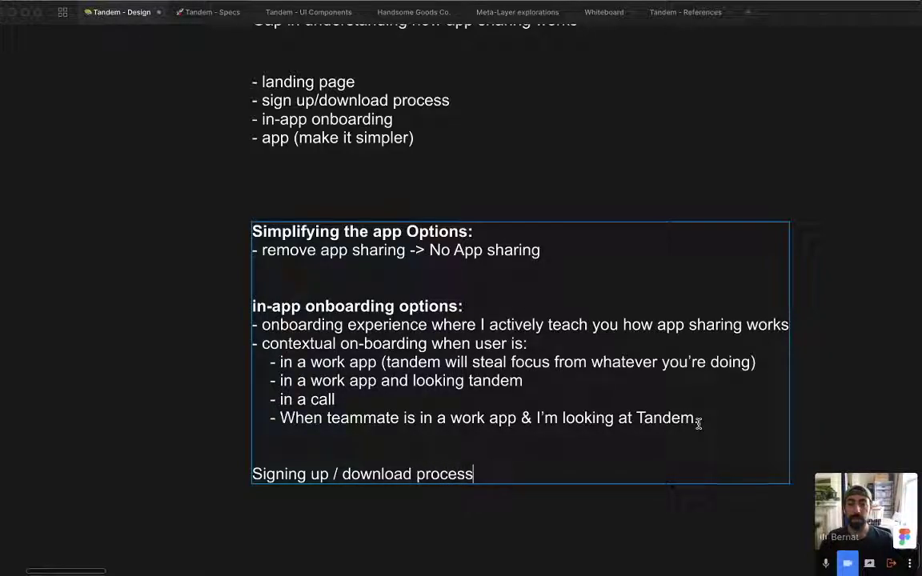
key(Return)
text(-)
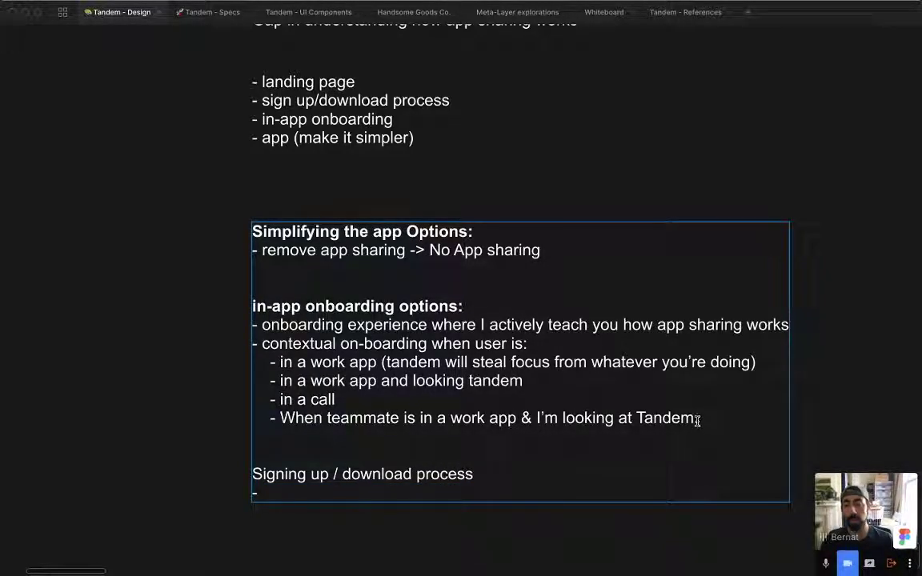
Draw a white frame about 1014 × 580 below the sign-up heading and cover nearly its right half with a full-height grey rectangle.
scroll(518, 415, down, 5)
key(super+Tab)
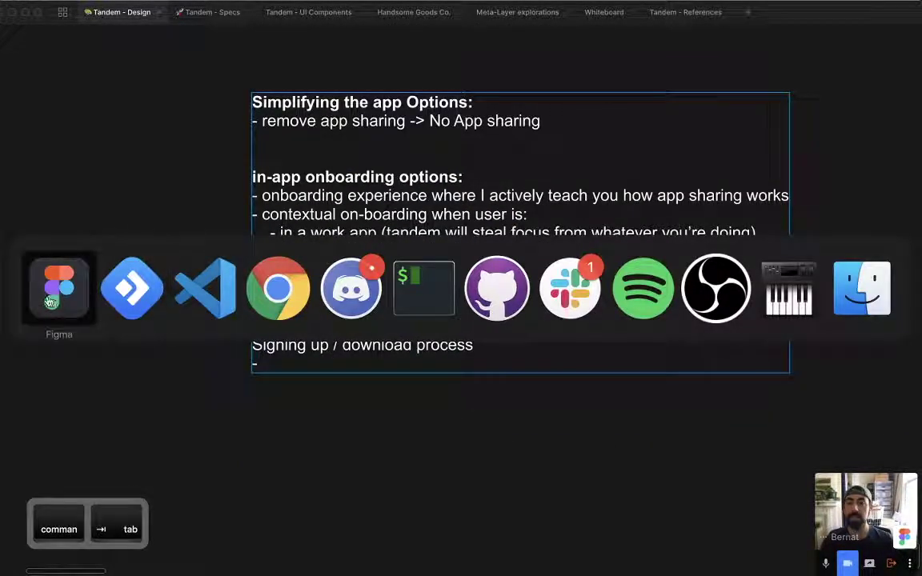
key(Escape)
key(h)
scroll(327, 333, down, 7)
key(f)
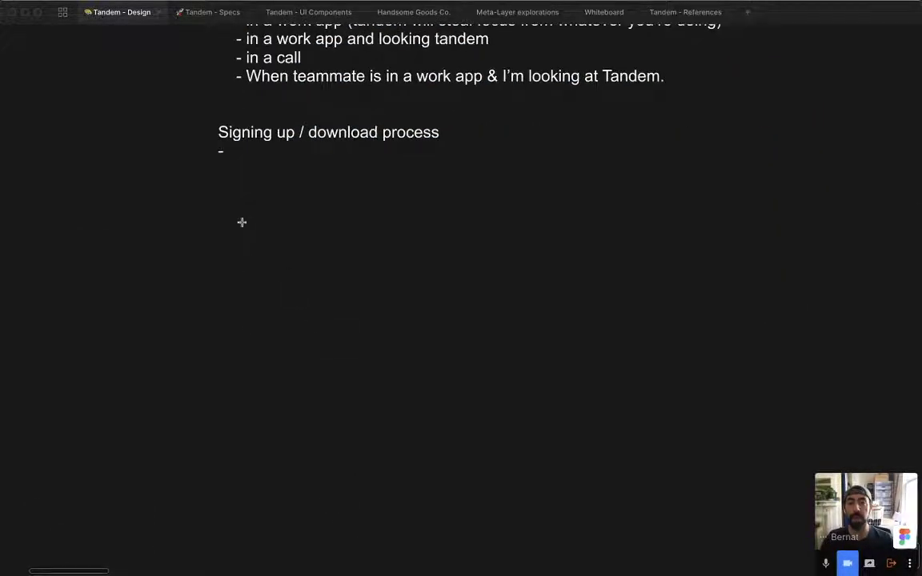
drag(212, 208, 595, 427)
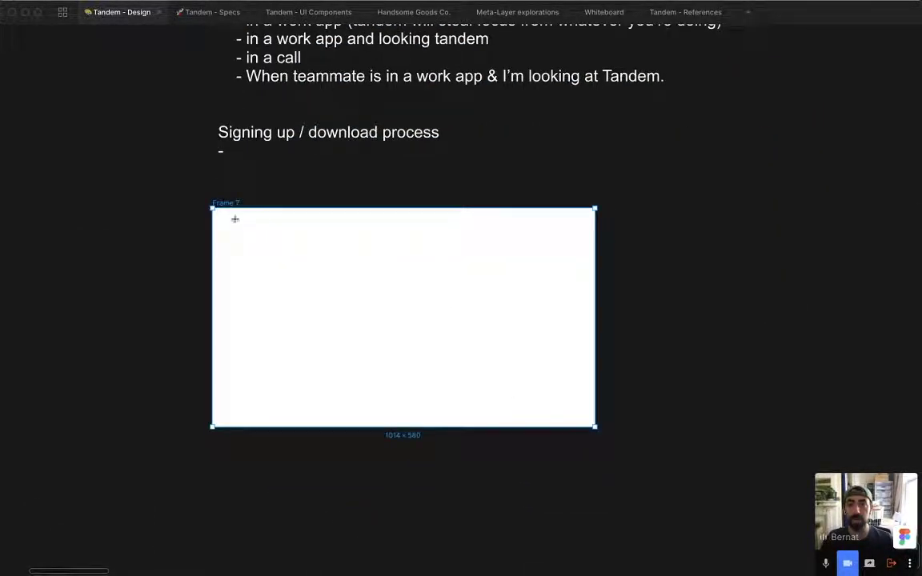
mouse_move(398, 215)
mouse_down()
mouse_move(587, 434)
mouse_move(595, 426)
mouse_up()
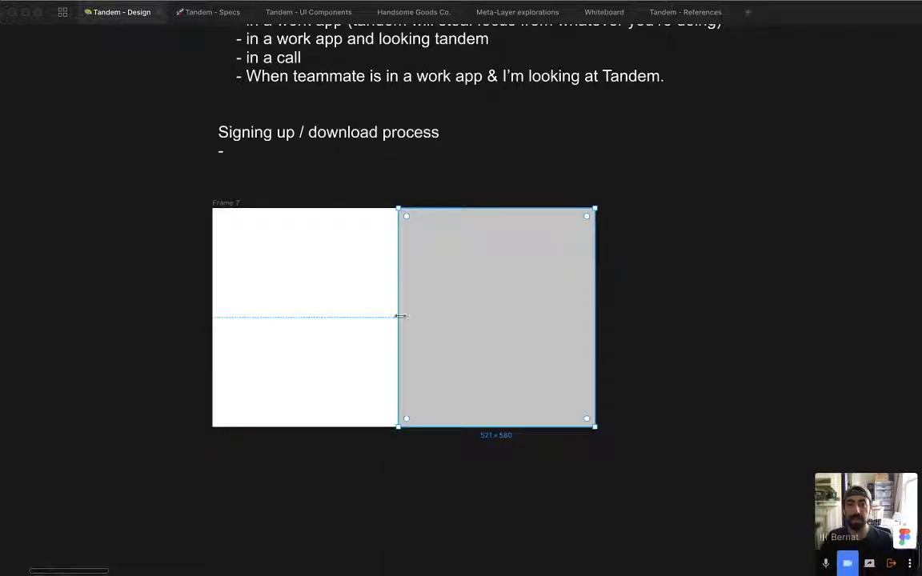
drag(402, 317, 414, 318)
Draw a small logo bar and stacked form-field bars about 281 × 29 at 50% opacity on the frame's white half.
key(r)
mouse_move(235, 222)
mouse_down()
mouse_move(271, 233)
mouse_move(264, 275)
mouse_move(346, 275)
mouse_move(315, 294)
mouse_move(324, 300)
mouse_up()
key(5)
key(super+d)
key(super+d)
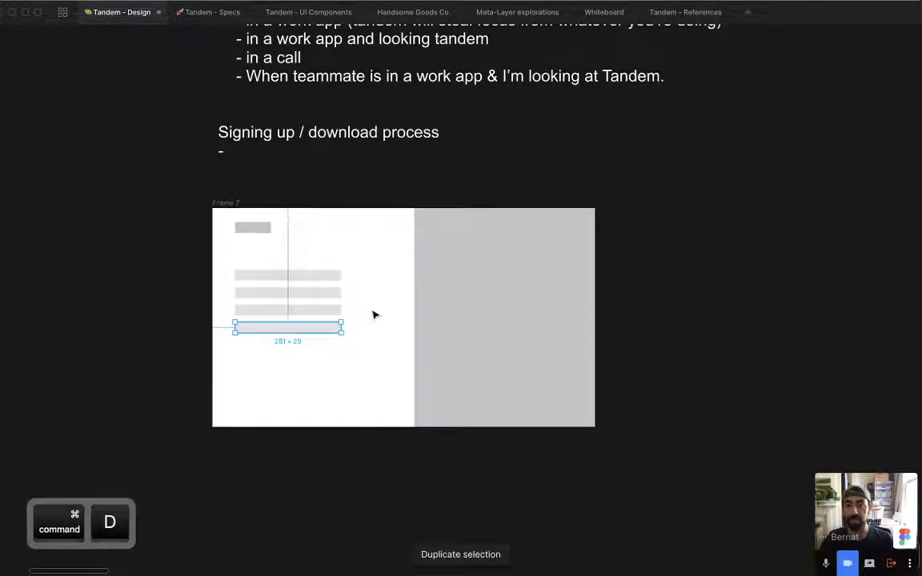
Place the lowest form bar slightly apart as a button, with 100% opacity, the canvas's dark colour and a shorter width.
drag(282, 333, 277, 354)
key(0)
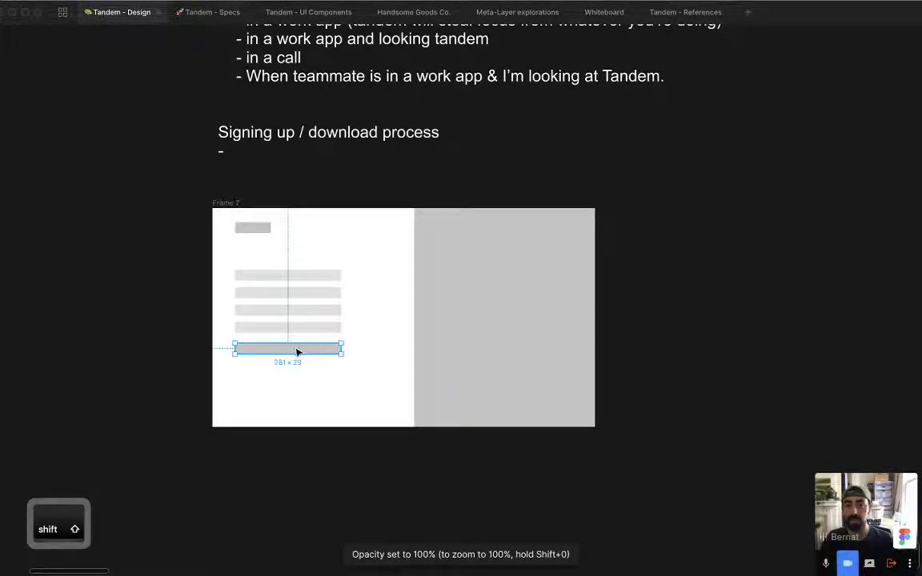
key(ctrl+c)
click(404, 175)
drag(343, 349, 281, 350)
click(357, 410)
Draw a dark bar about 322 × 43 at 30% opacity on the grey half and duplicate it into four evenly stacked bars.
key(r)
drag(441, 243, 563, 258)
key(ctrl+c)
click(706, 109)
key(3)
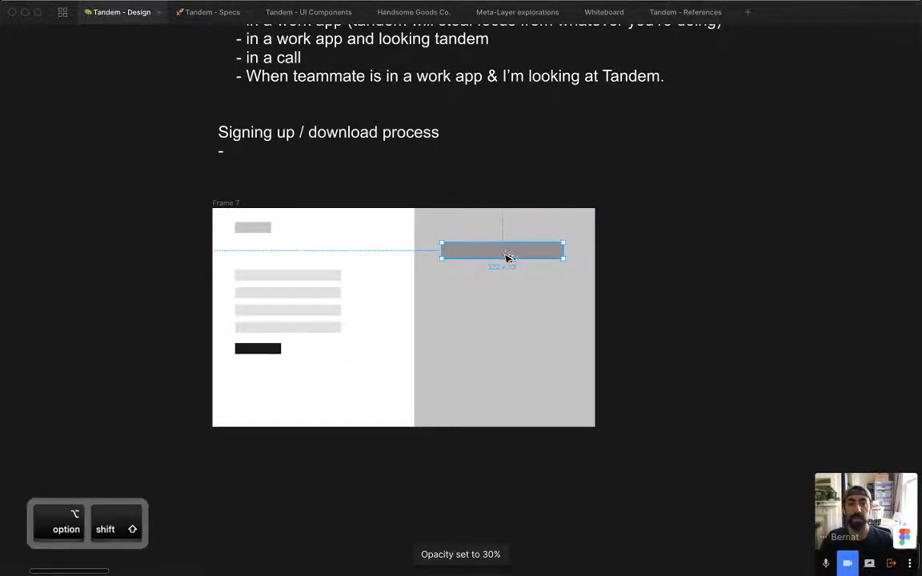
drag(506, 259, 505, 287)
key(super+d)
key(super+d)
Shorten the second and third bars on the grey half and enlarge the fourth into an image placeholder block.
click(552, 313)
drag(564, 311, 514, 309)
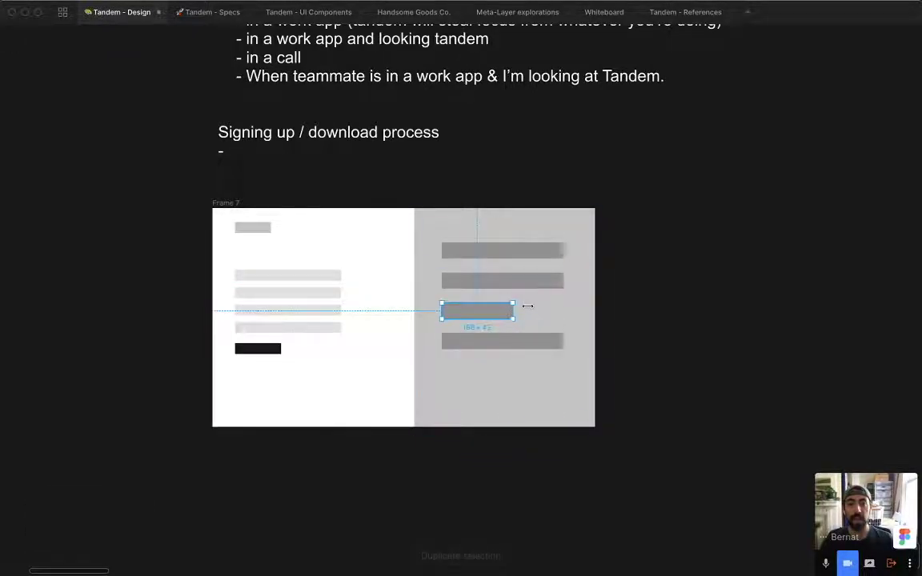
click(547, 283)
drag(565, 279, 552, 280)
click(563, 344)
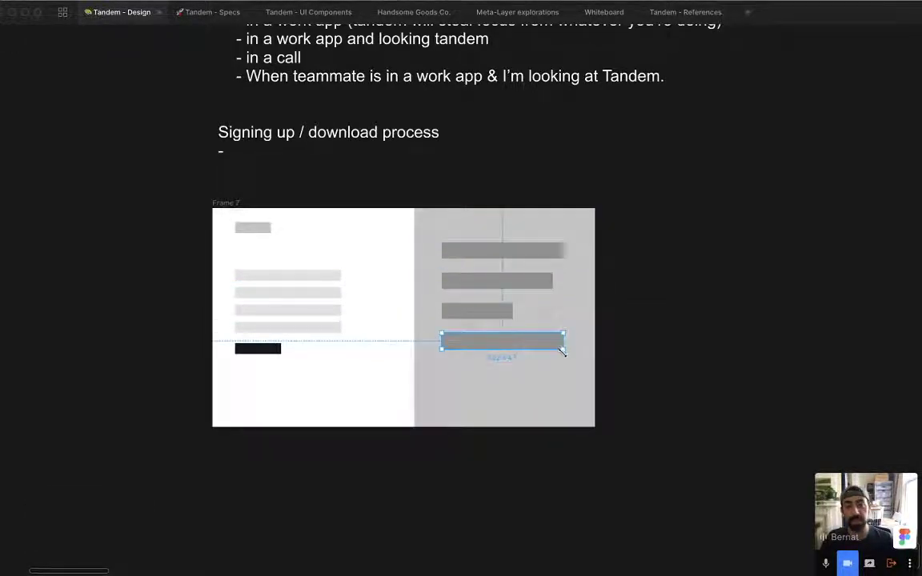
drag(563, 350, 552, 376)
drag(534, 349, 523, 367)
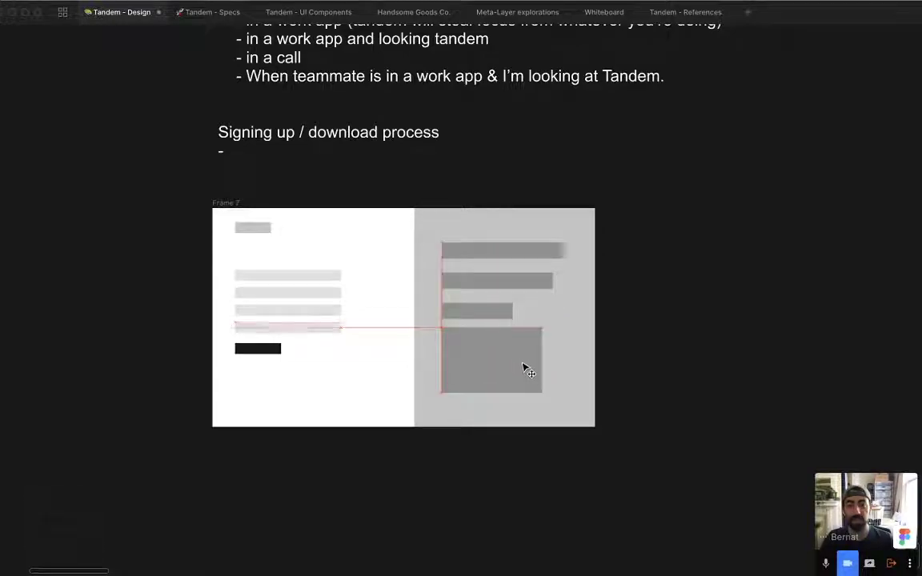
Scale the two middle bars down to small text lines and adjust the placeholder block's vertical position beneath them.
click(494, 304)
shift+click(494, 280)
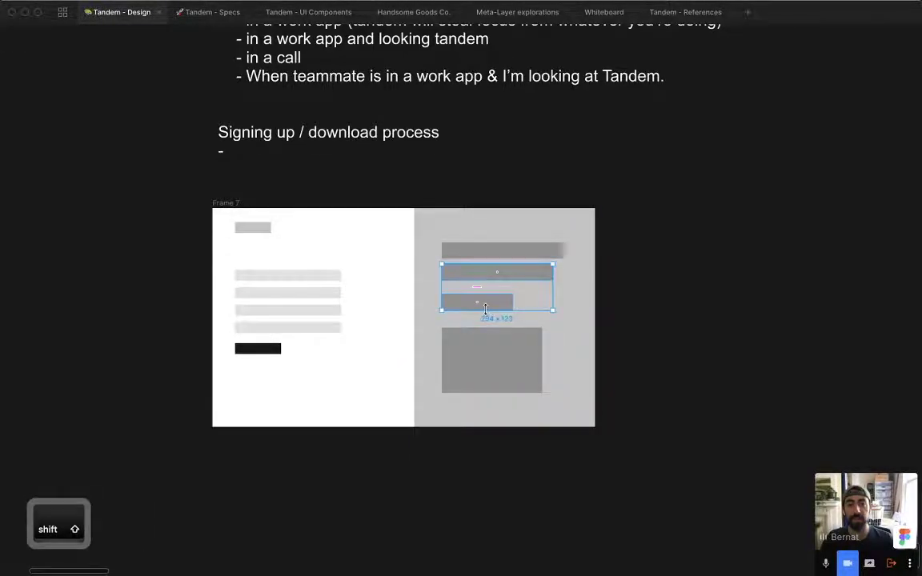
drag(552, 310, 504, 290)
drag(494, 362, 494, 341)
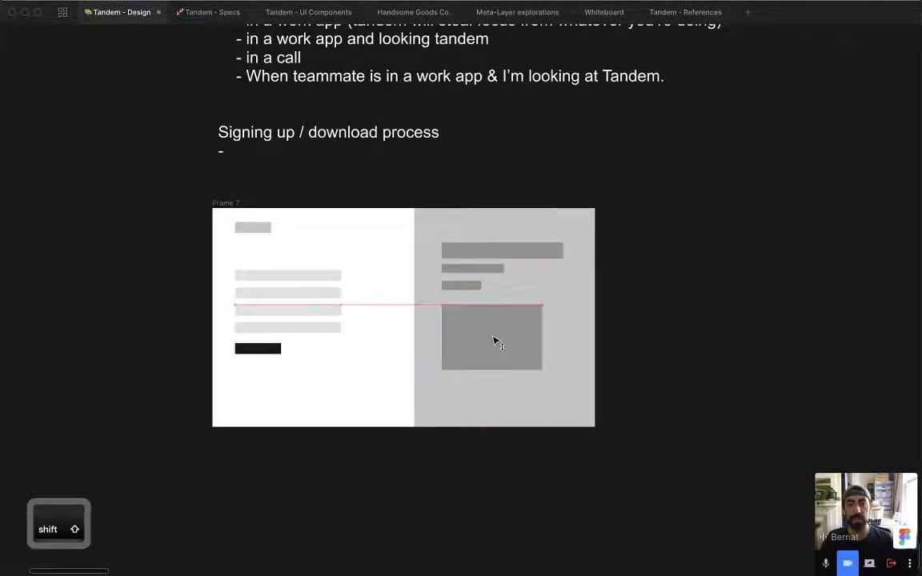
Move the sign-up wireframe frame up directly beneath the empty dash bullet, slightly indented from the notes.
scroll(686, 304, up, 3)
scroll(685, 305, right, 2)
click(189, 262)
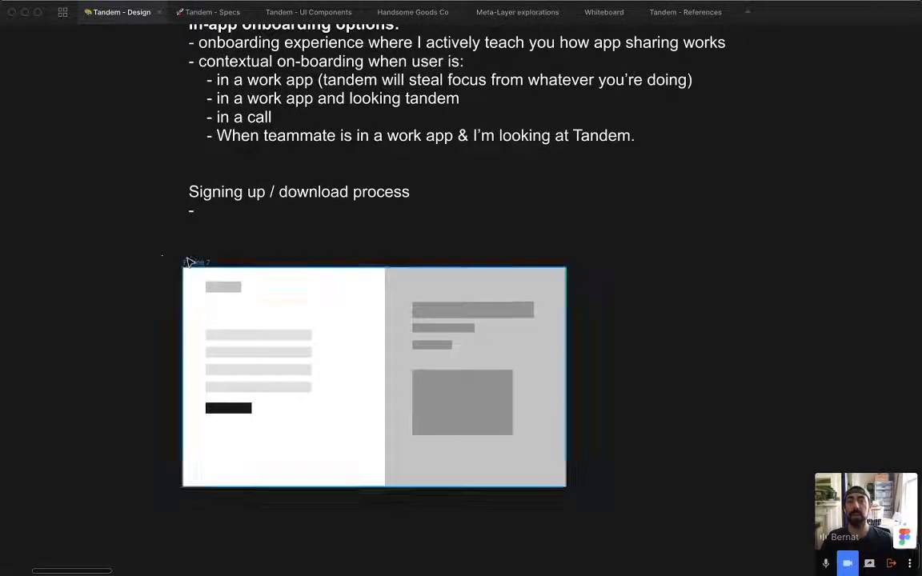
double_click(190, 218)
click(169, 262)
drag(181, 261, 216, 223)
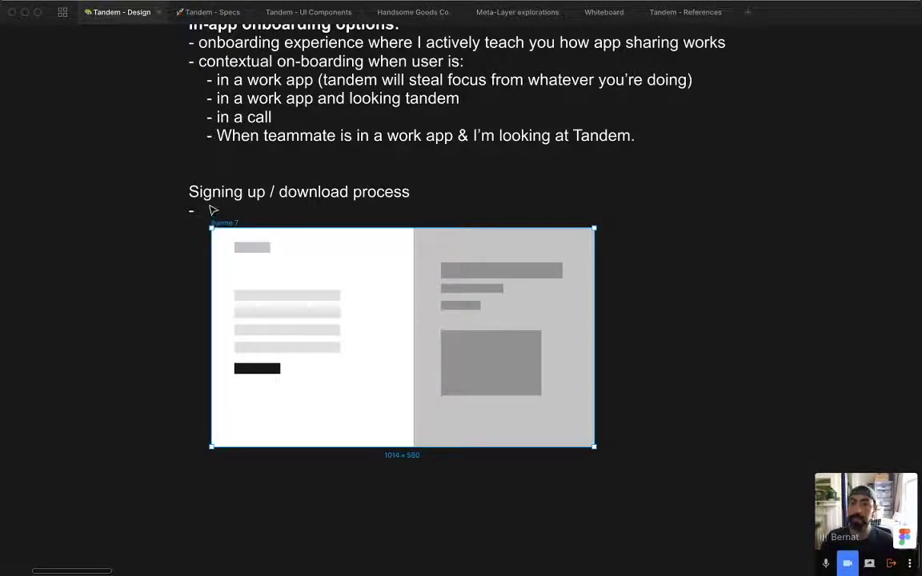
Fill in the dash bullet under the sign-up heading with "next to form".
double_click(197, 210)
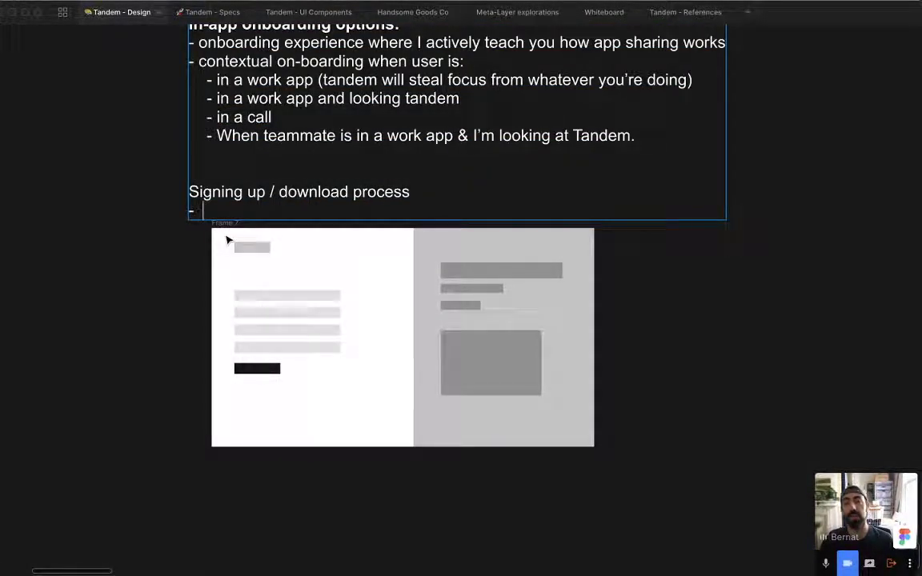
text(next to)
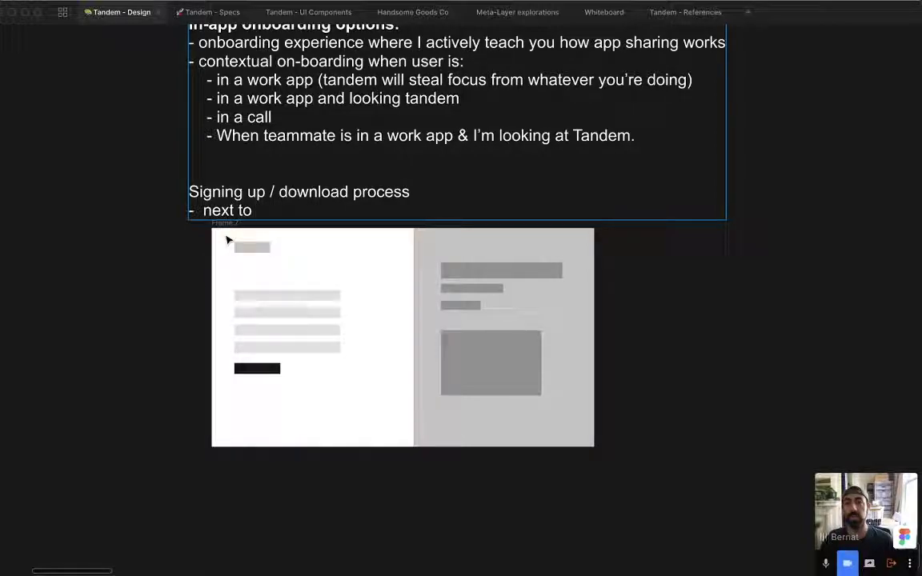
text( form)
Add blank lines after "next to form" and start another dash bullet below the wireframe.
key(Return)
key(Return)
key(Return)
key(Return)
key(Return)
key(Return)
key(Return)
key(Return)
key(Return)
key(Return)
key(Return)
key(Return)
key(Return)
key(Return)
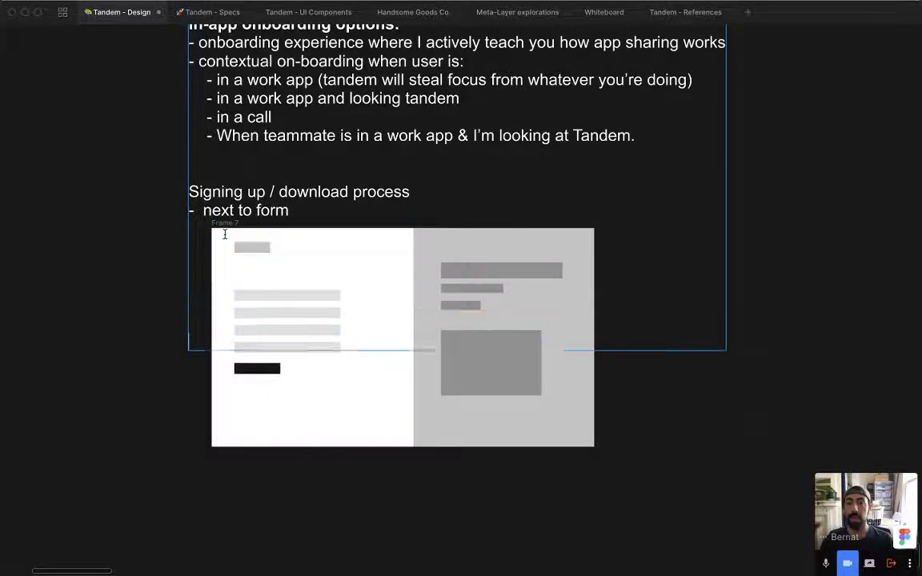
click(135, 301)
drag(113, 320, 119, 283)
click(113, 257)
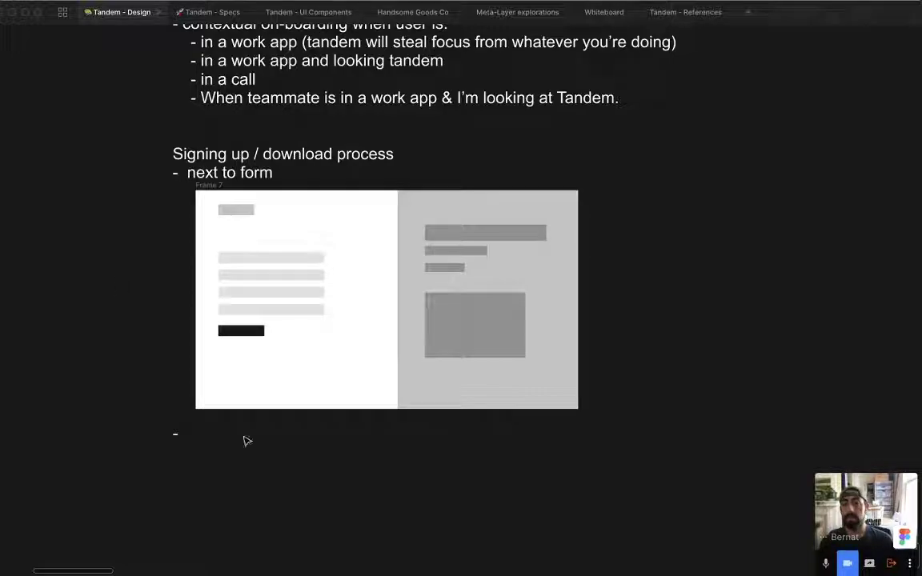
Fill the empty bullet below the wireframe with "natural pause while downloading".
double_click(180, 434)
click(181, 434)
text(n)
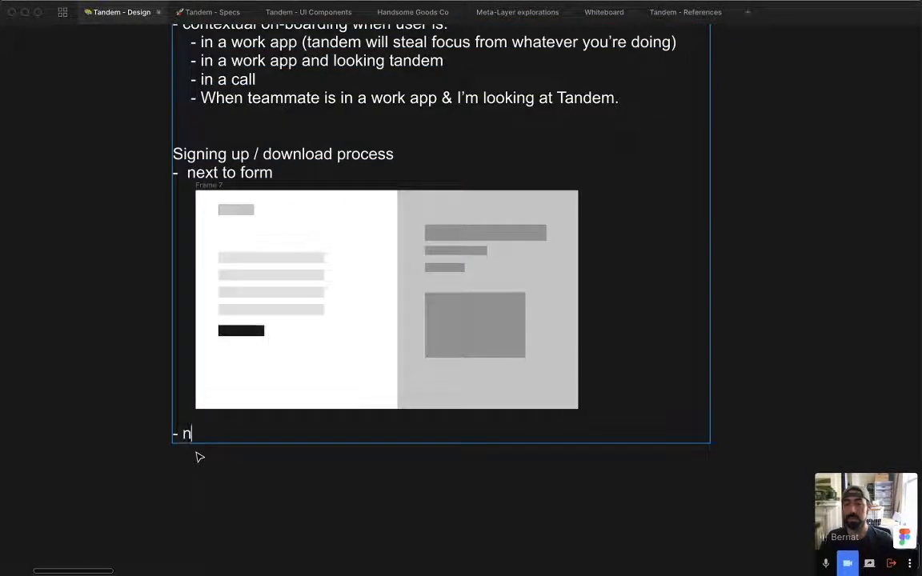
text(atural pause while downloading)
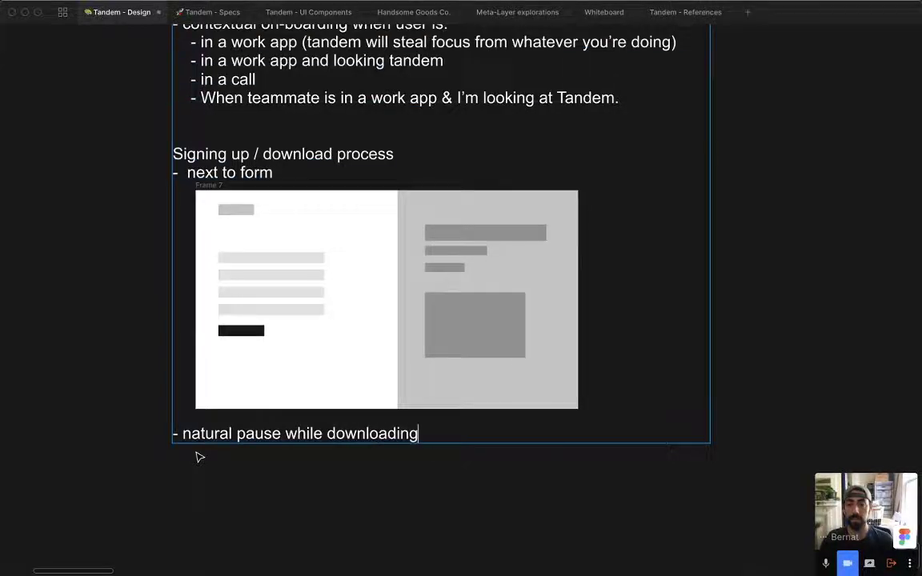
key(Escape)
Add an indented sub-bullet below it reading "while downloading teach 1-3 things to the user on how Tandem works".
scroll(266, 408, down, 2)
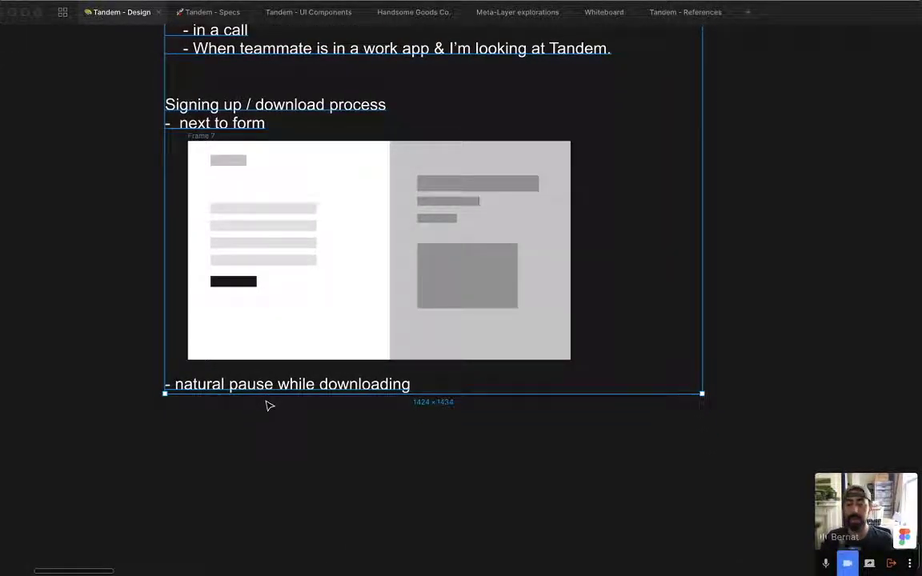
click(262, 435)
drag(262, 436, 254, 388)
double_click(237, 345)
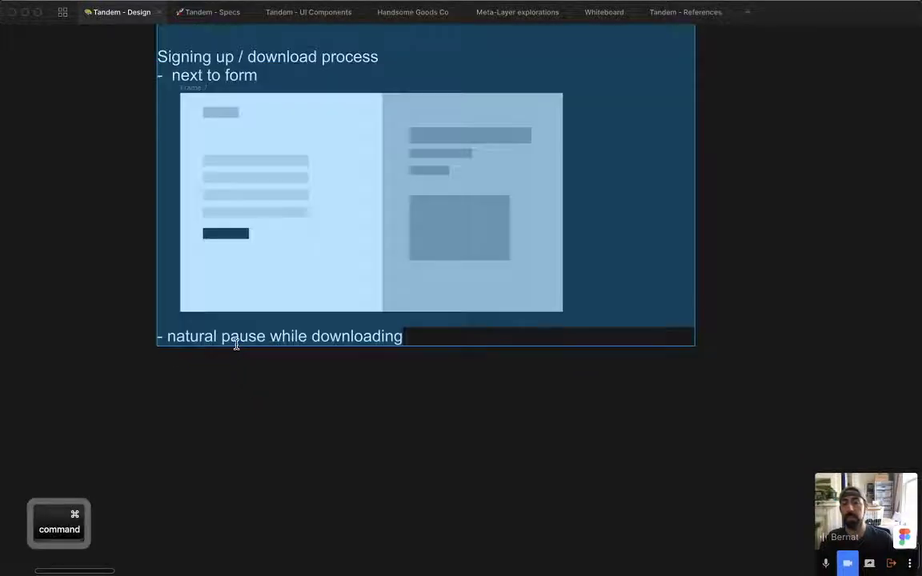
key(super+Right)
key(Return)
key(Return)
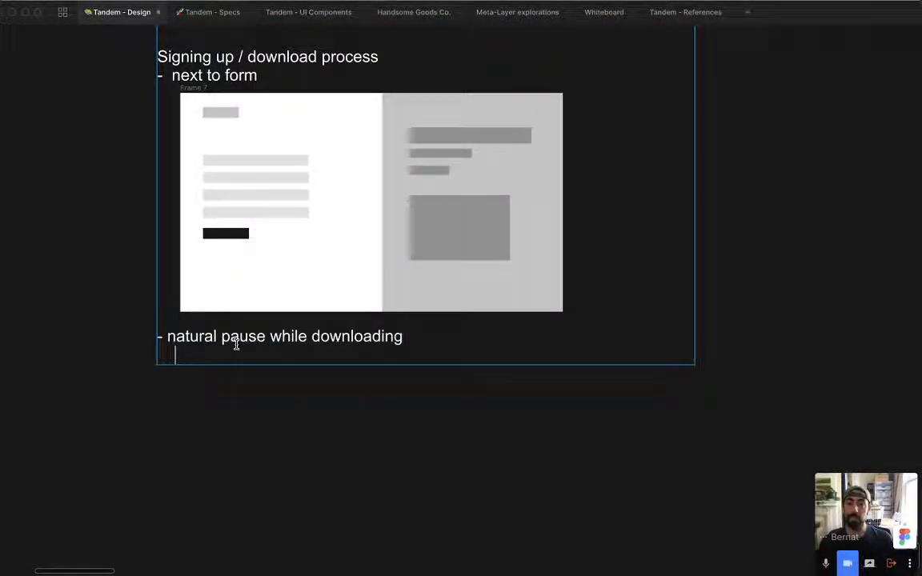
text(- whil)
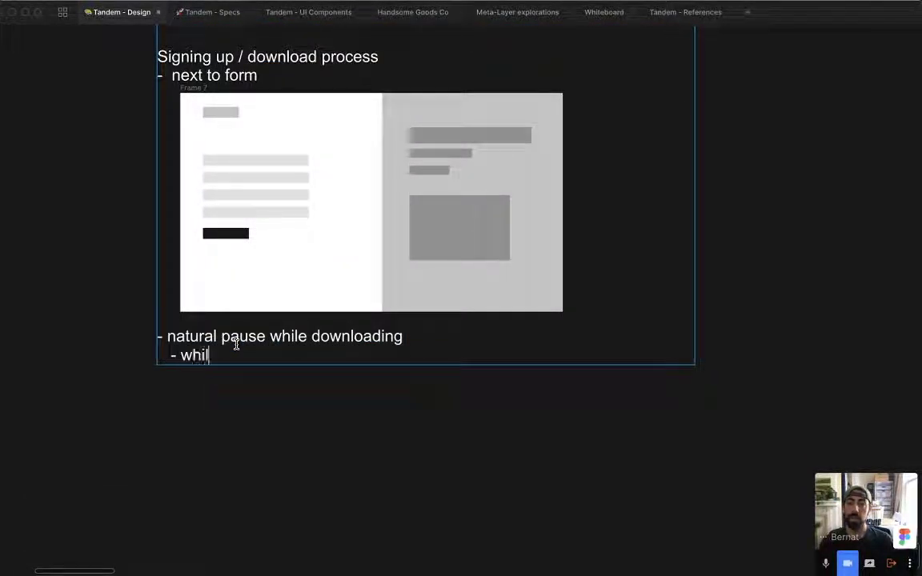
text(e downloading show)
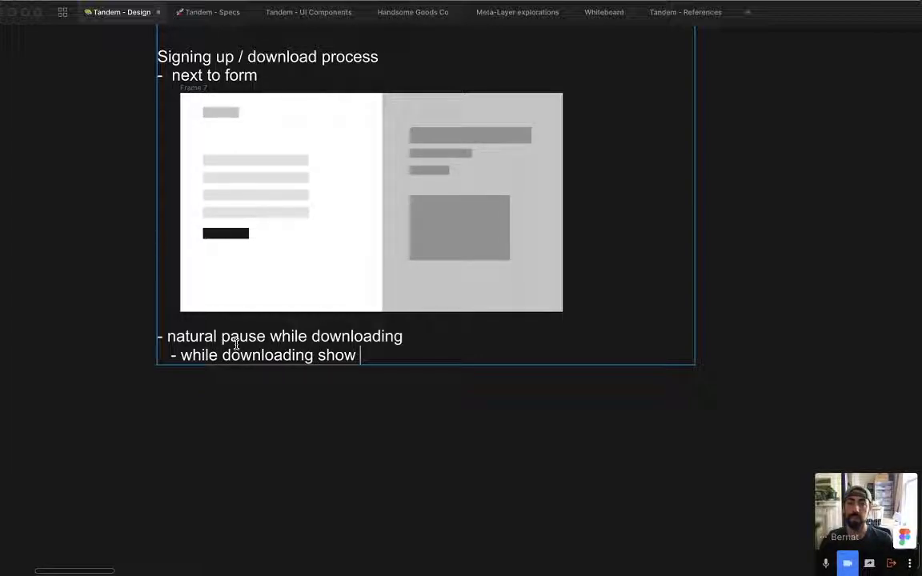
key(alt+BackSpace)
text(teach )
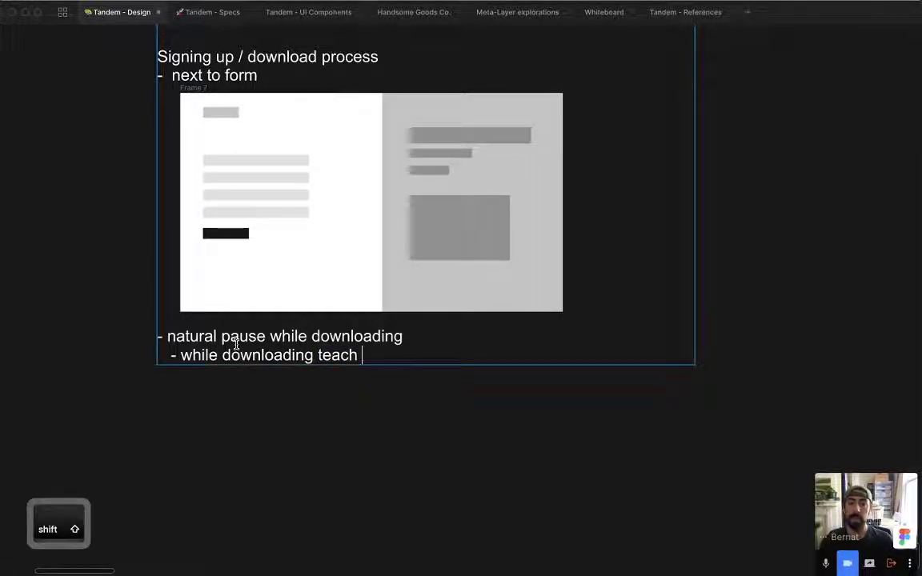
text(1-3 things to hte)
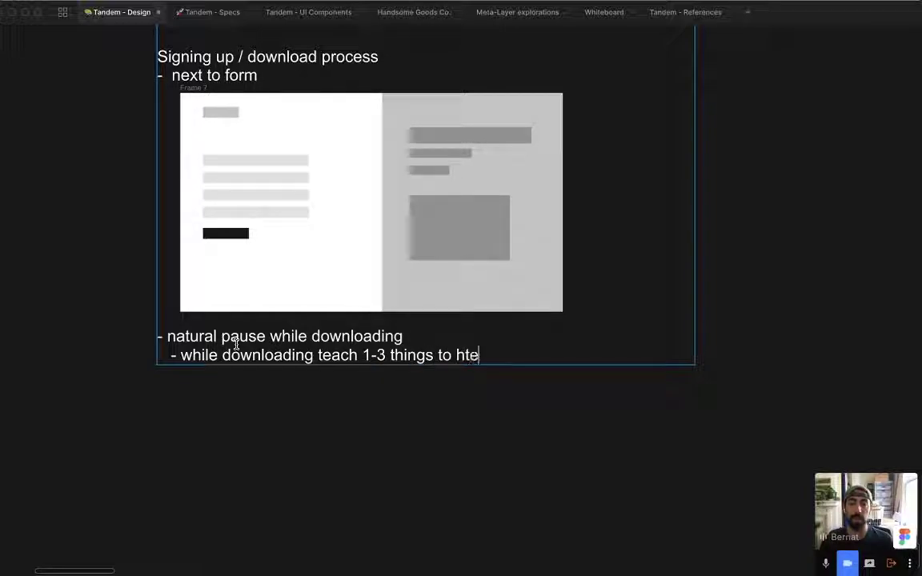
key(BackSpace)
key(BackSpace)
key(BackSpace)
text(the user on how t)
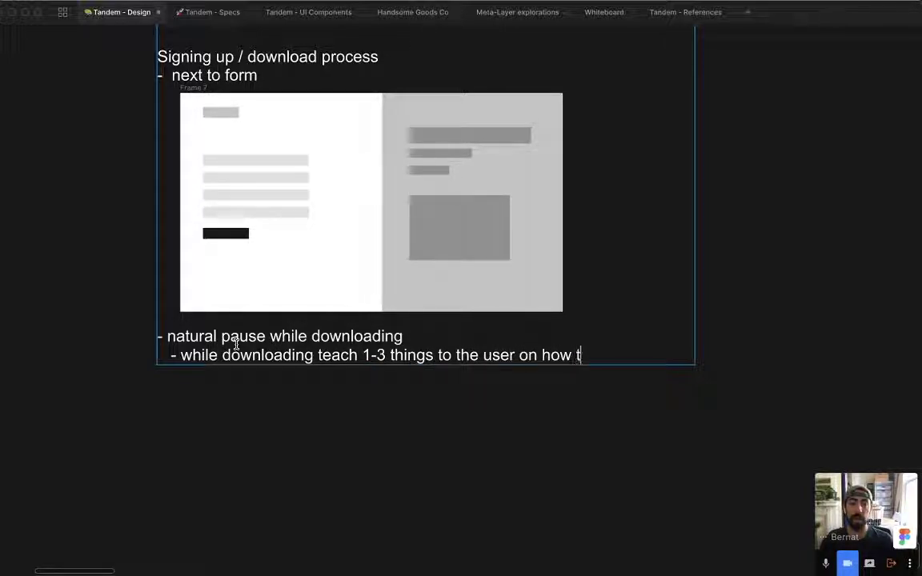
text(andem works)
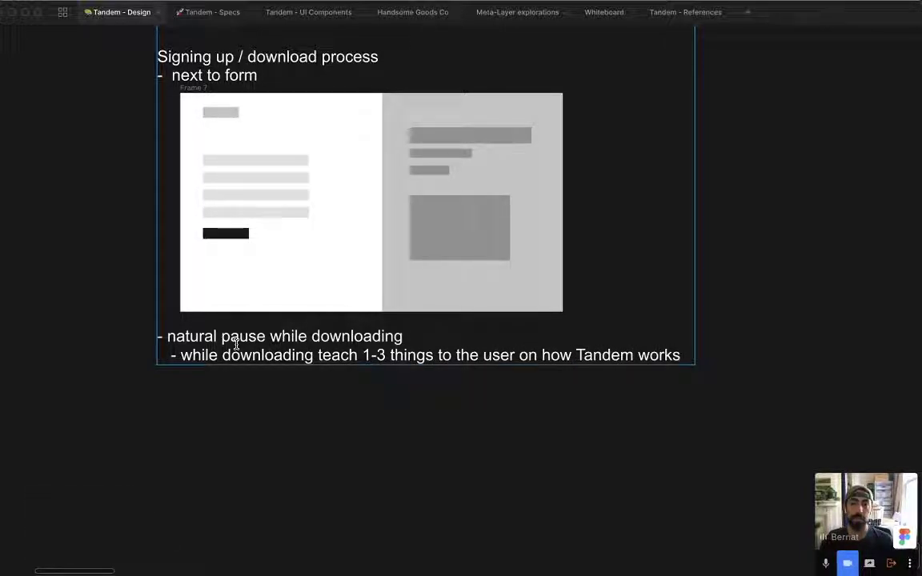
Add four blank lines after the sub-bullet and make the "Signing up / download process" heading bold.
key(Return)
key(Return)
key(Return)
key(Return)
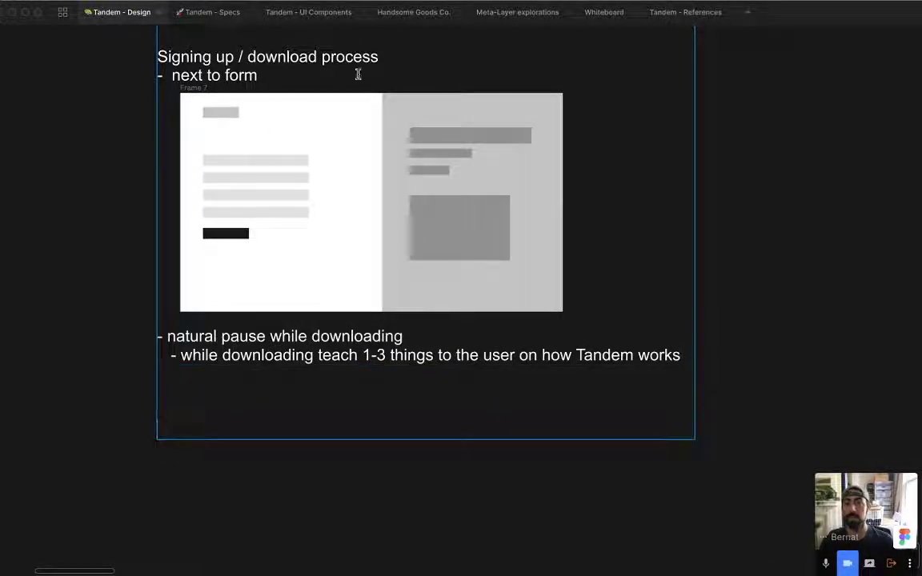
drag(357, 75, 196, 58)
click(248, 57)
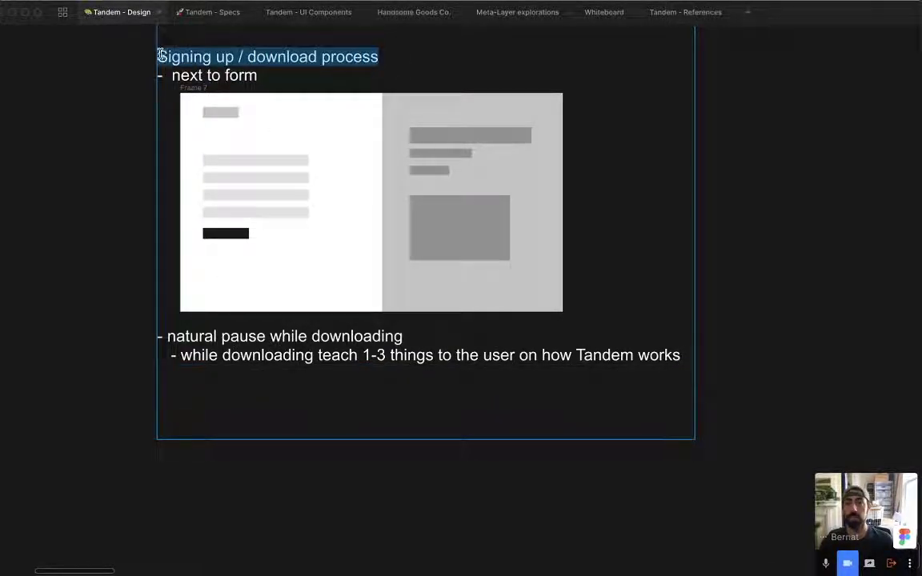
key(super+b)
Add a bold "Landing Page" heading one blank line below the sub-bullet, followed by a new non-bold dash bullet.
click(228, 383)
scroll(239, 404, up, 4)
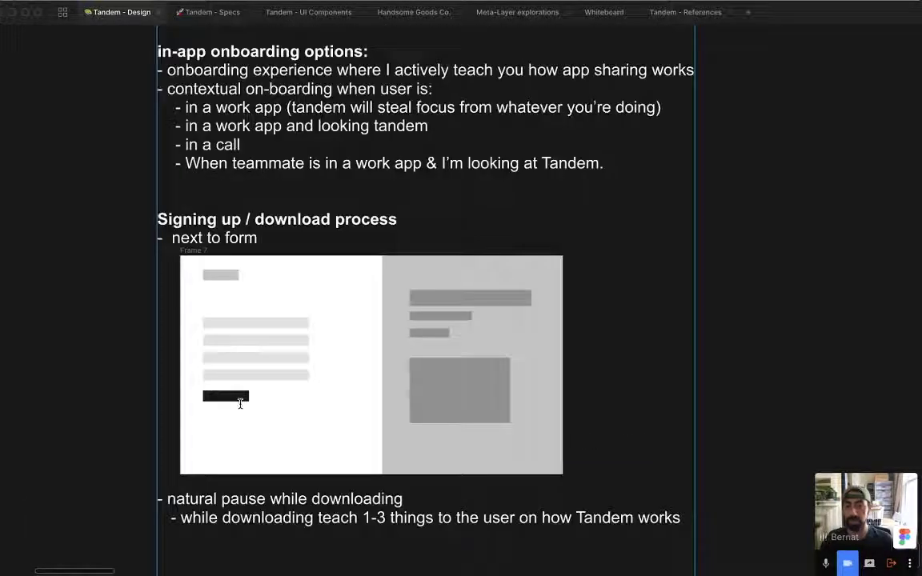
scroll(239, 403, up, 5)
scroll(240, 405, down, 6)
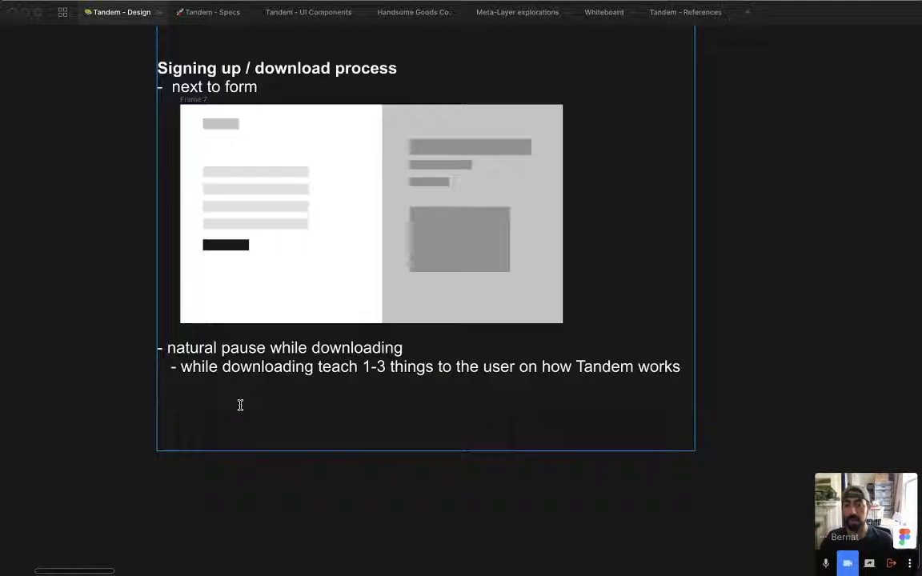
text(Landing Page)
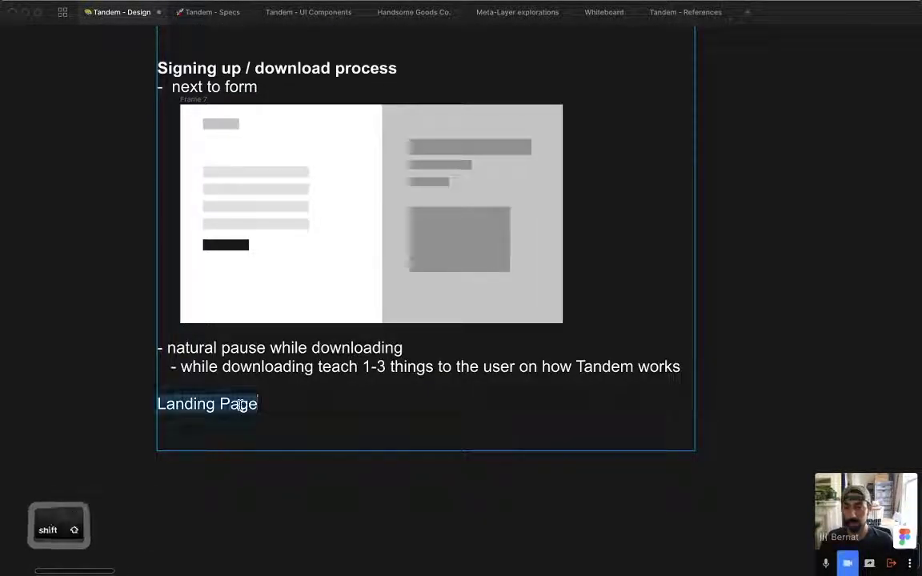
key(super+b)
key(Right)
key(Return)
text(-)
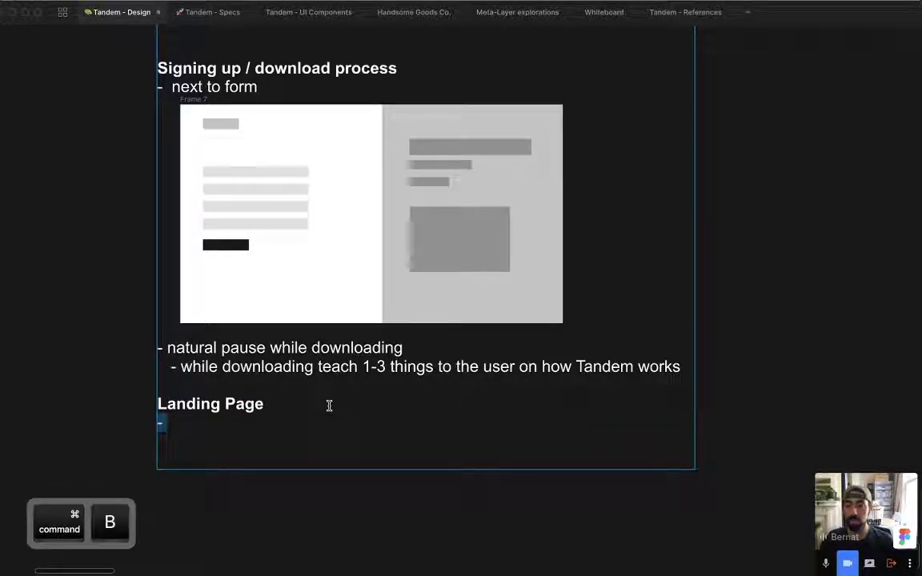
Switch to Chrome and open tandem.chat in a new tab.
key(super+Tab)
key(super+Tab)
key(super+Tab)
key(super+t)
text(tande)
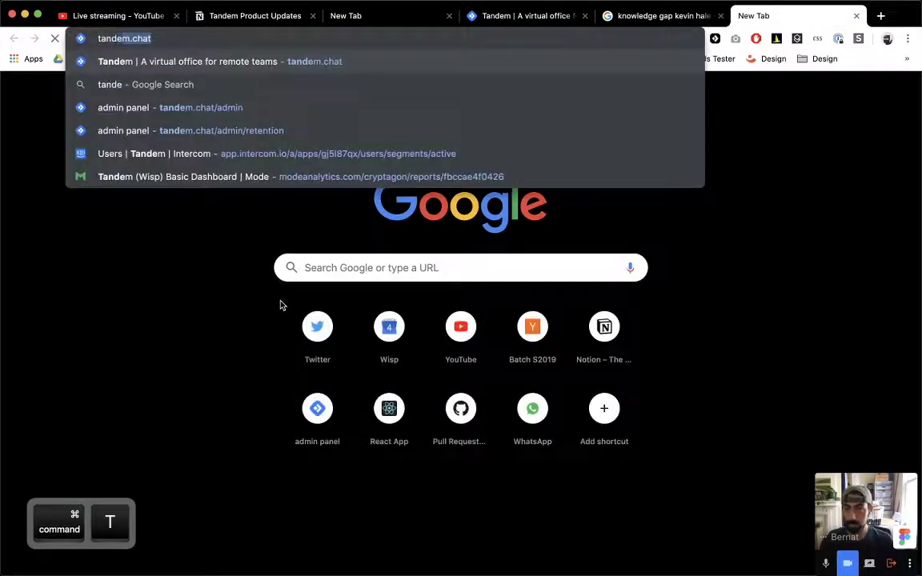
key(Return)
Examine the Quick Collaboration, Spontaneous Conversations and Co-working sections of the Tandem landing page.
scroll(360, 312, down, 5)
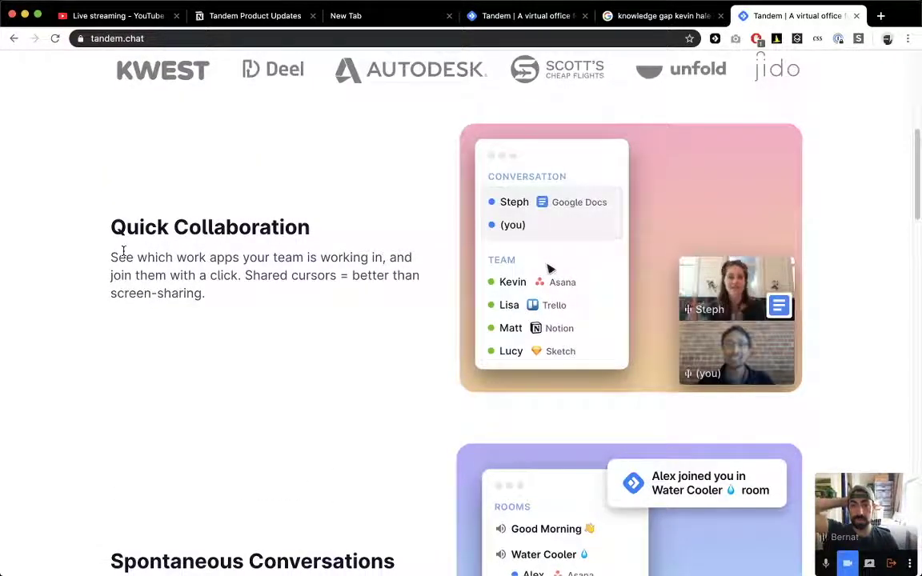
drag(207, 293, 111, 257)
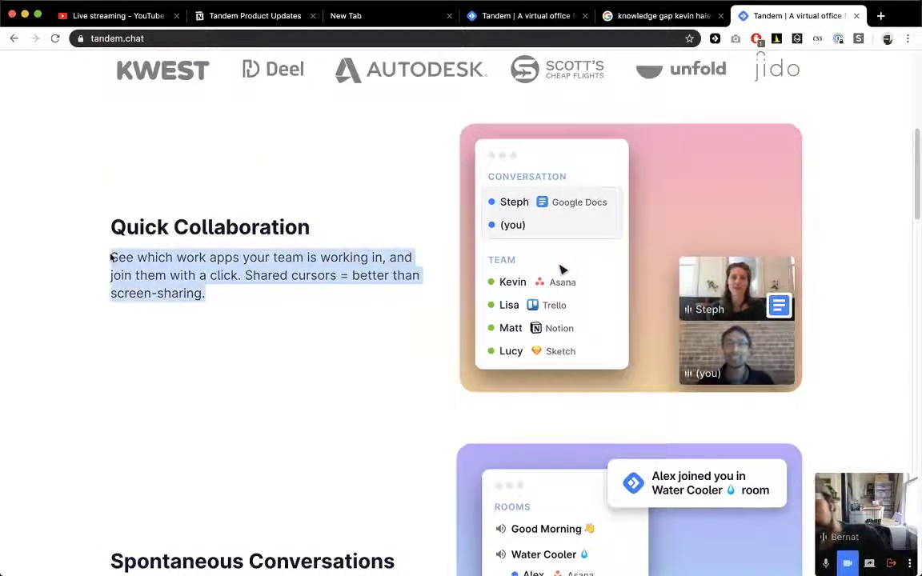
click(133, 251)
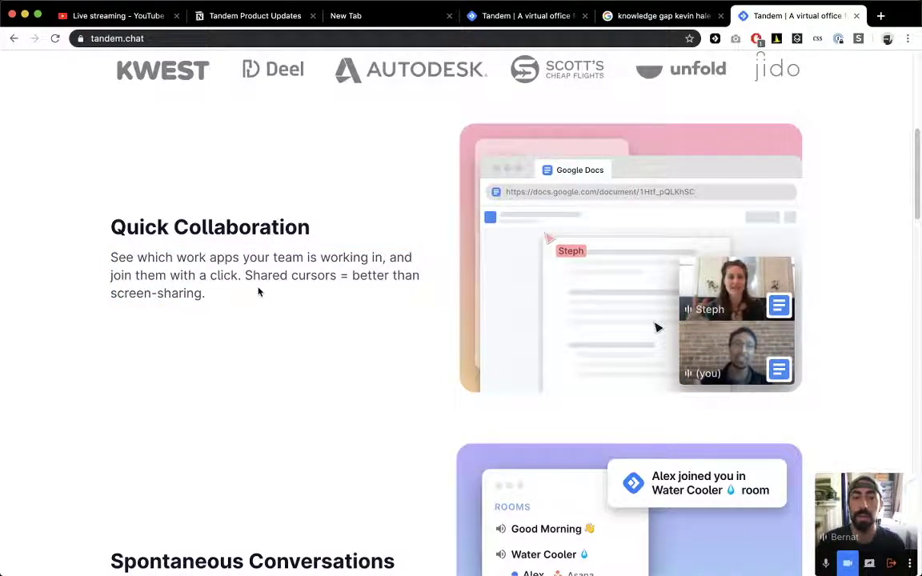
scroll(259, 292, down, 5)
scroll(267, 290, up, 1)
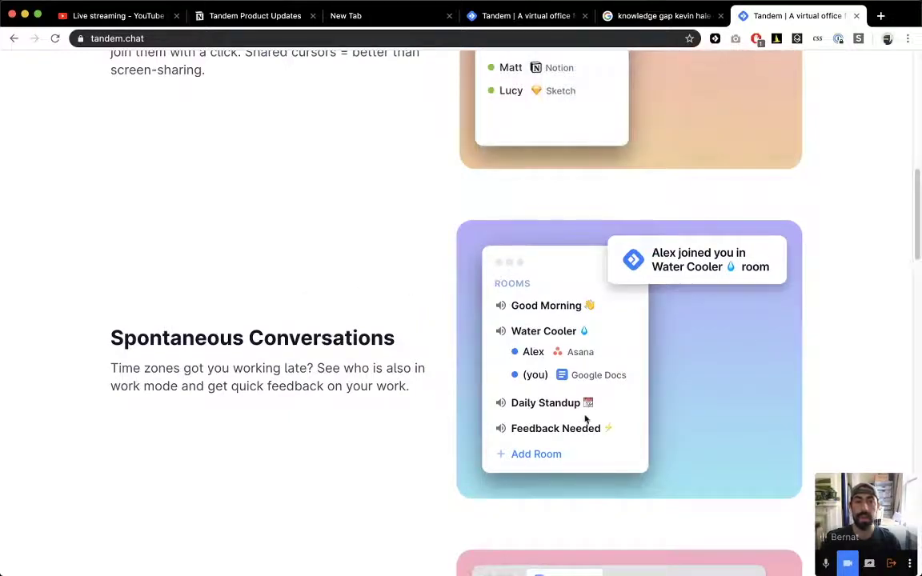
scroll(586, 419, down, 5)
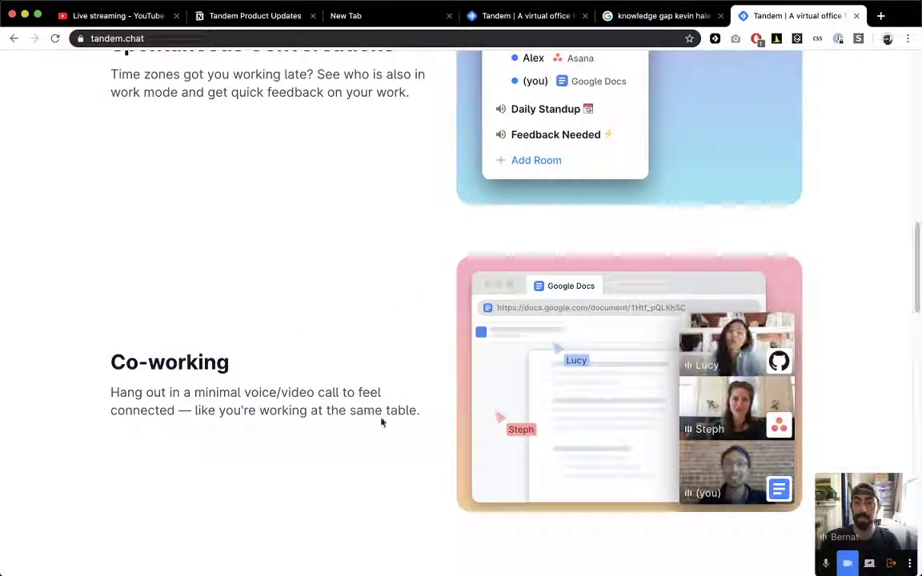
drag(381, 423, 196, 393)
click(206, 405)
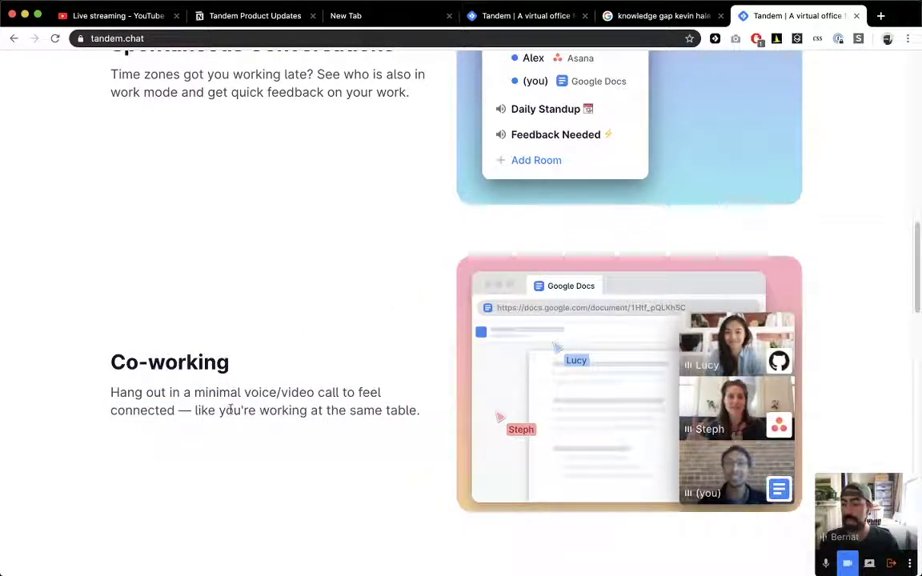
Switch back to Figma and fill the first Landing Page bullet with "Features section or Use Cases section".
key(super+Tab)
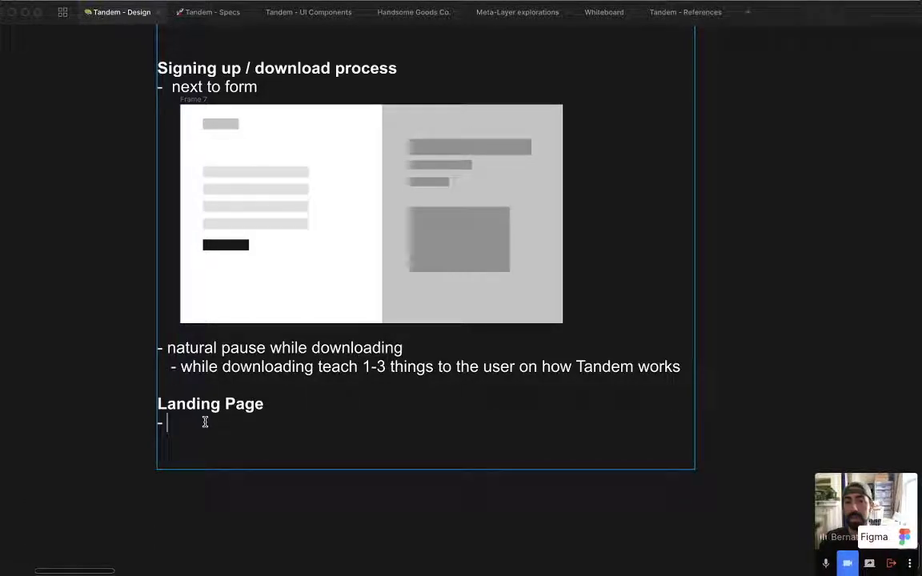
text(F)
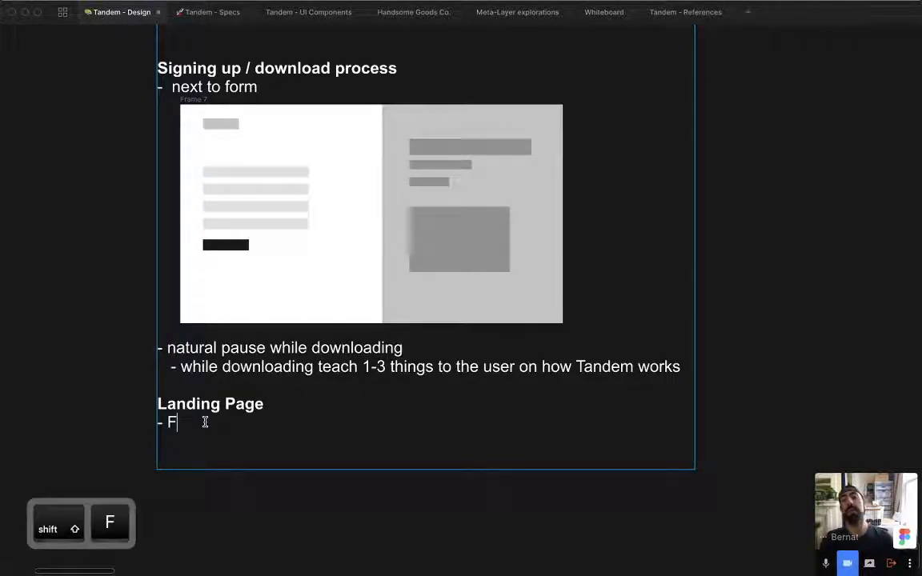
text(eatures section)
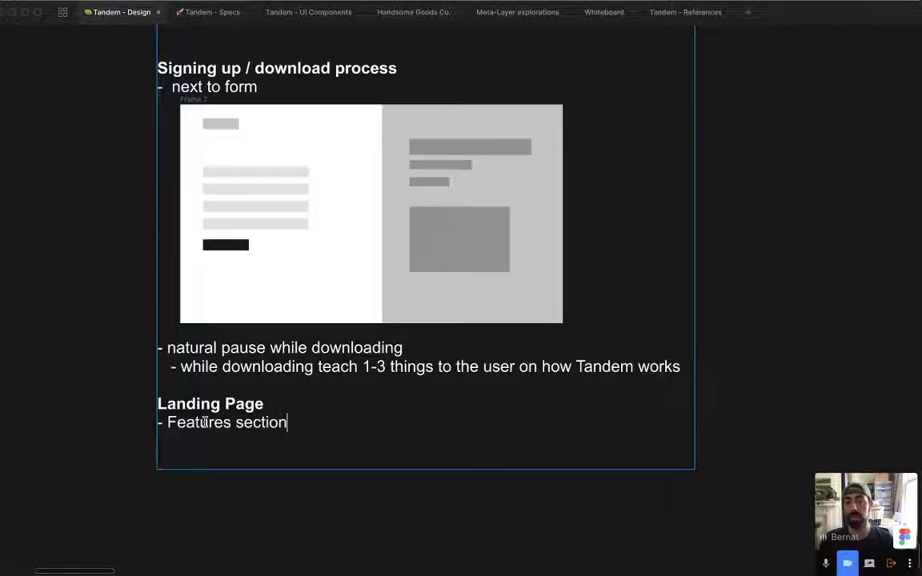
text( or Use Cases sa)
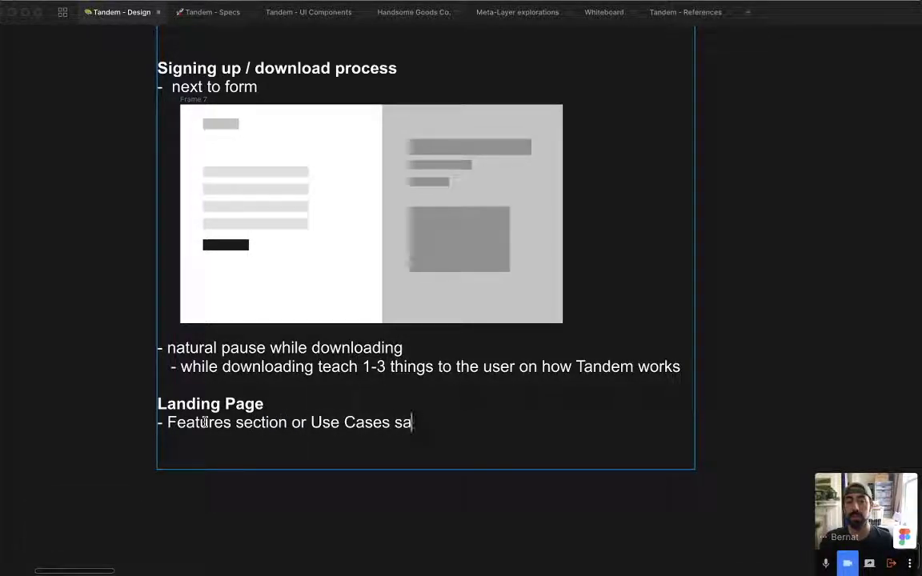
key(BackSpace)
text(ection)
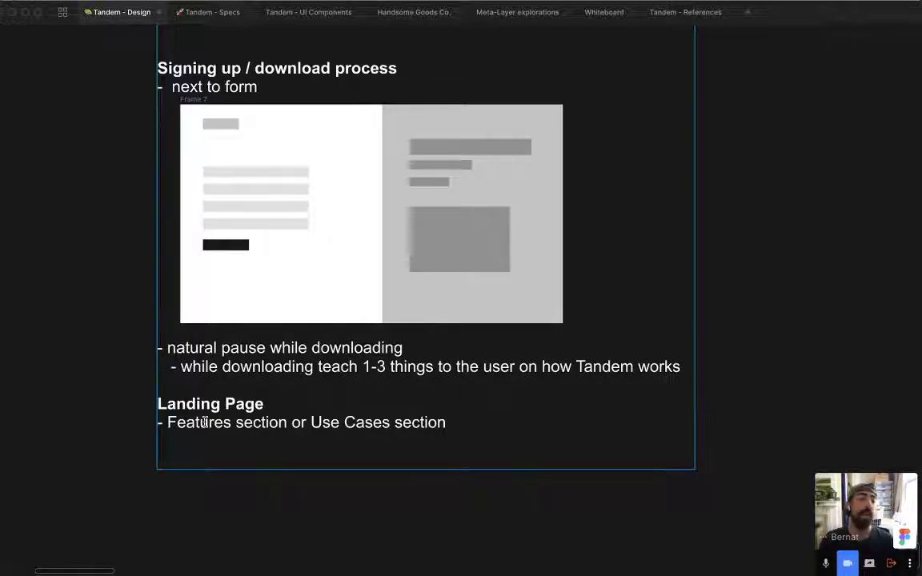
key(super+Tab)
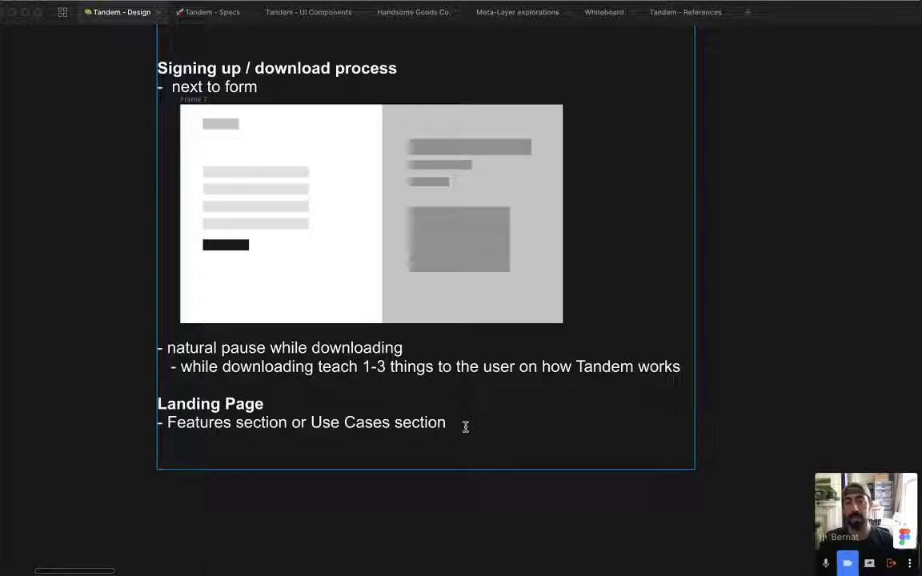
Add a second Landing Page bullet reading "Demo video that explains the whole thing" and finish editing the note.
key(Return)
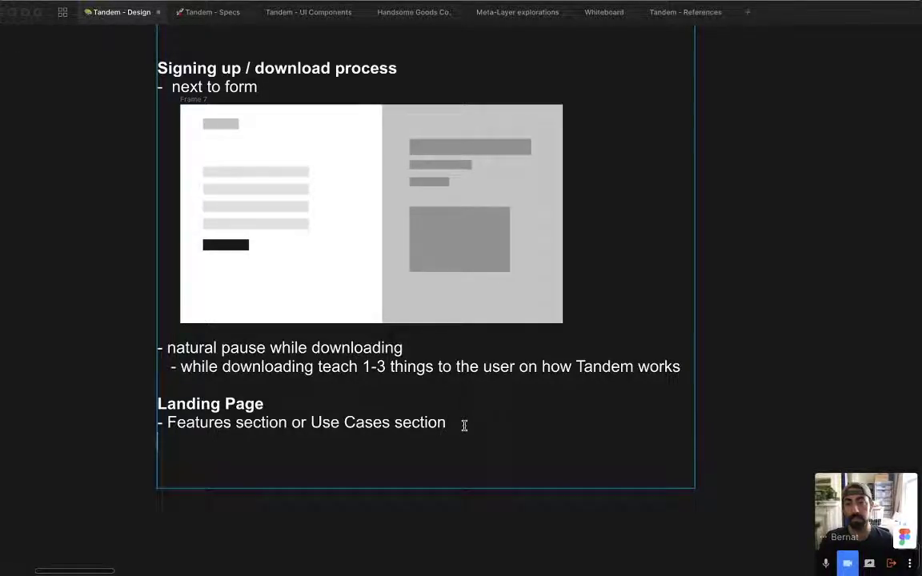
text(- Demo video)
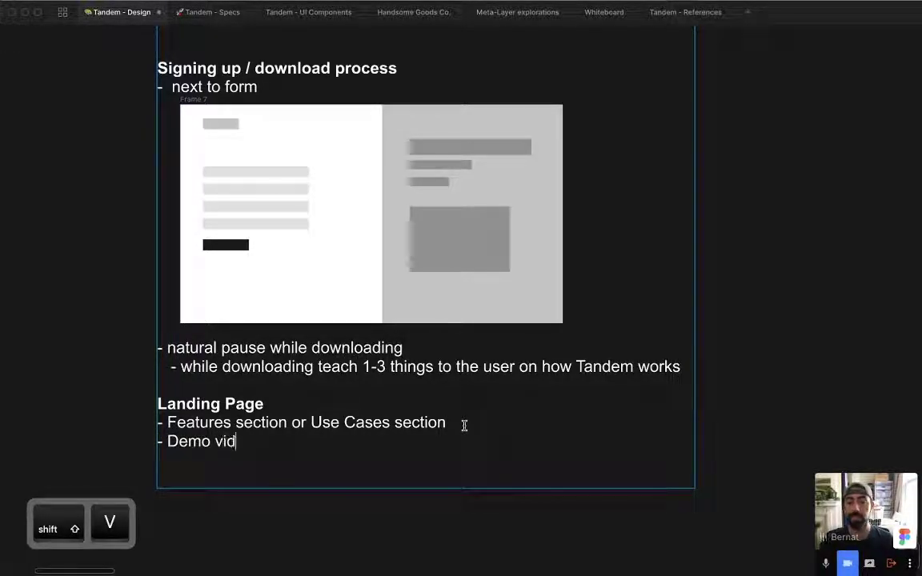
key(Return)
key(BackSpace)
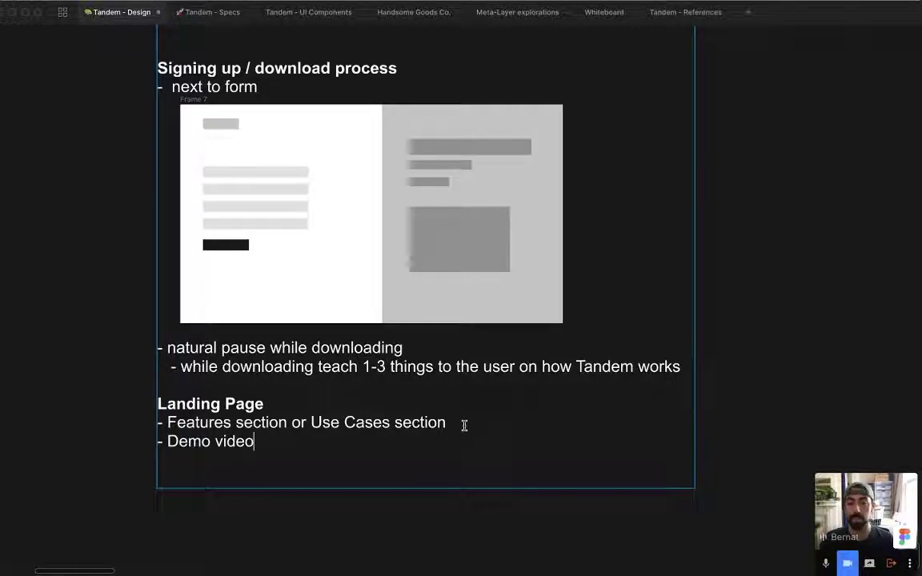
text(that explain sthe )
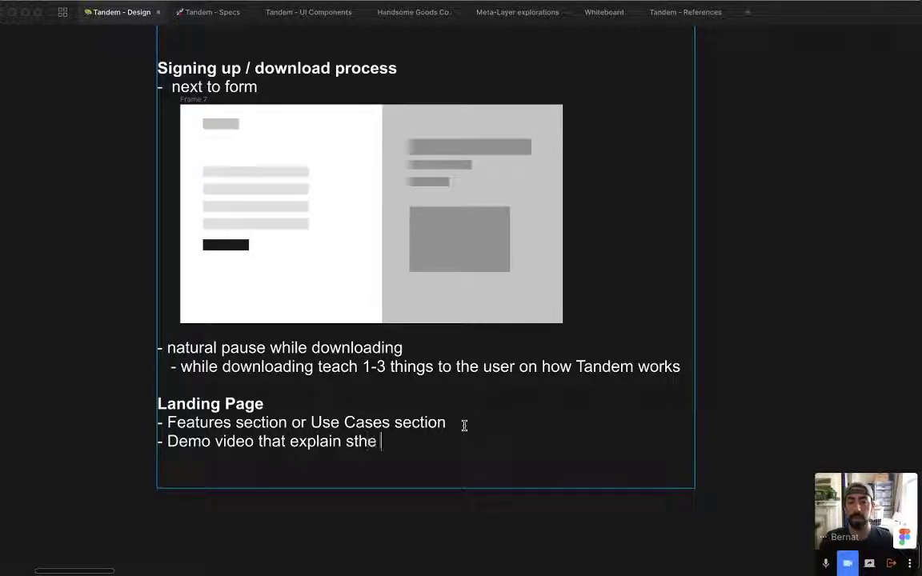
text(s the )
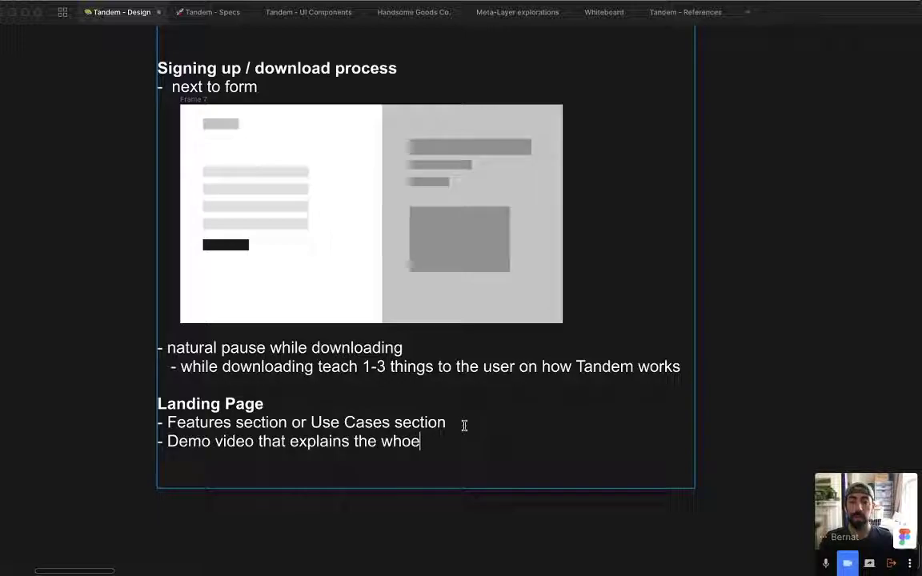
text(whole thing)
key(Escape)
Remove the blank lines at the end of the options note, after the Demo video bullet.
key(super+minus)
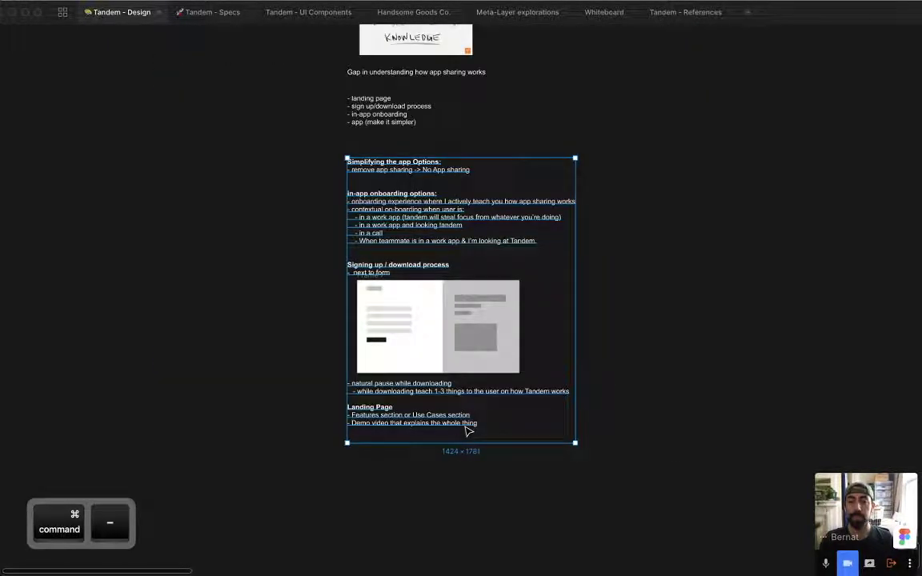
key(super+equal)
key(super+equal)
key(super+minus)
drag(444, 483, 486, 237)
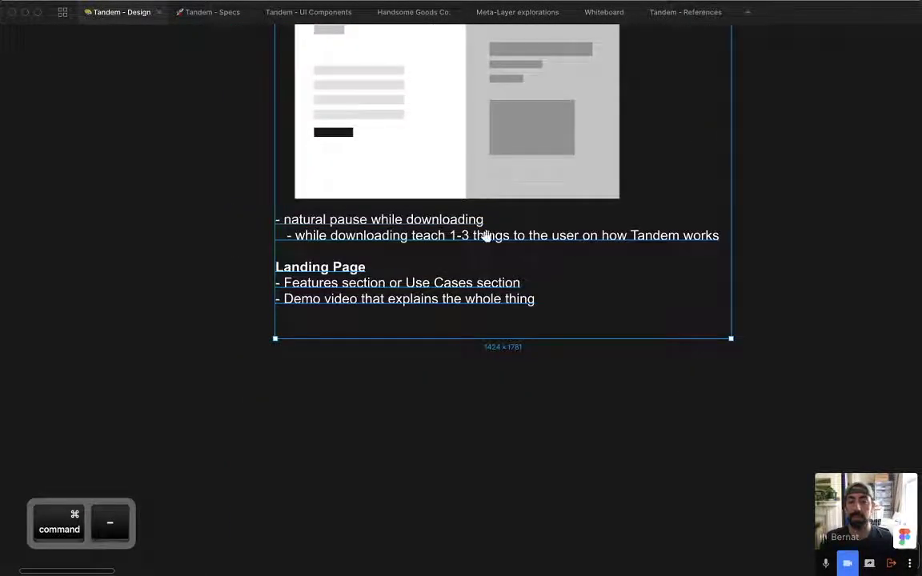
key(Escape)
double_click(439, 308)
click(494, 320)
key(Escape)
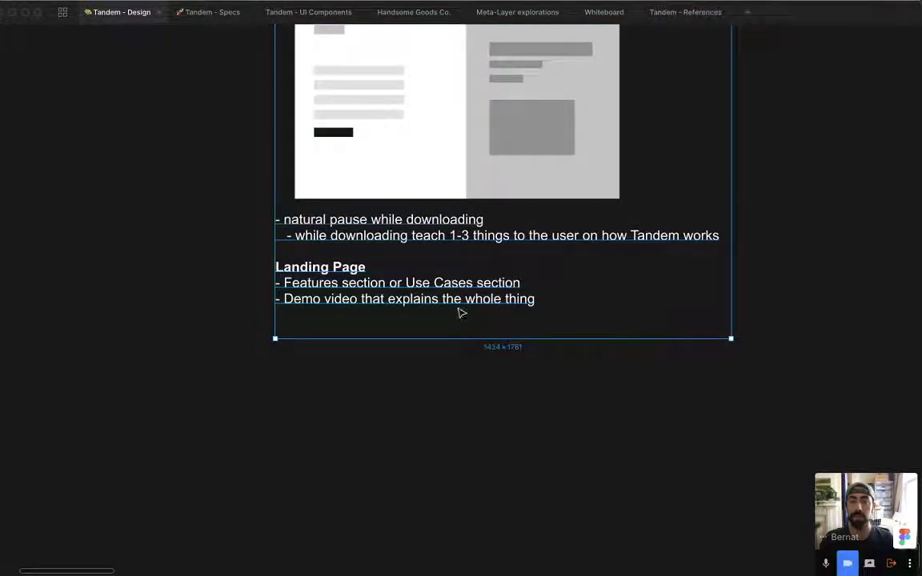
double_click(449, 312)
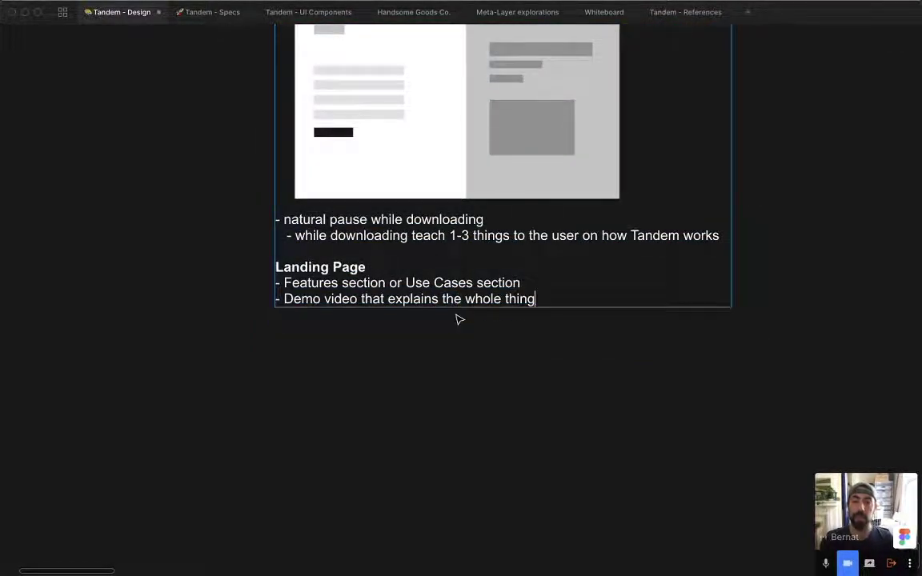
key(Escape)
Review the whole options note, from Simplifying the app down to Landing Page.
key(super+minus)
key(super+backslash)
drag(603, 215, 554, 257)
key(super+backslash)
drag(574, 163, 523, 191)
scroll(627, 455, up, 5)
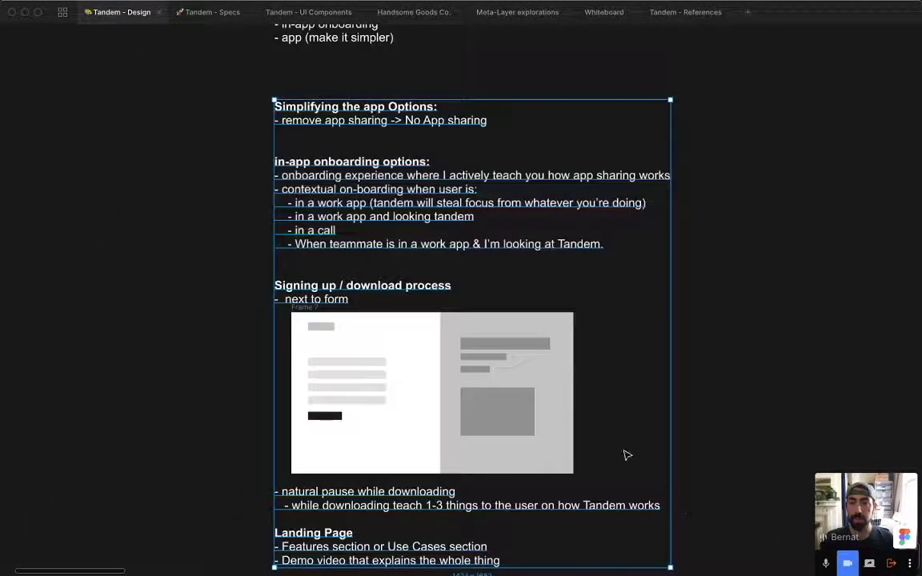
drag(772, 152, 719, 144)
click(711, 308)
drag(711, 316, 696, 239)
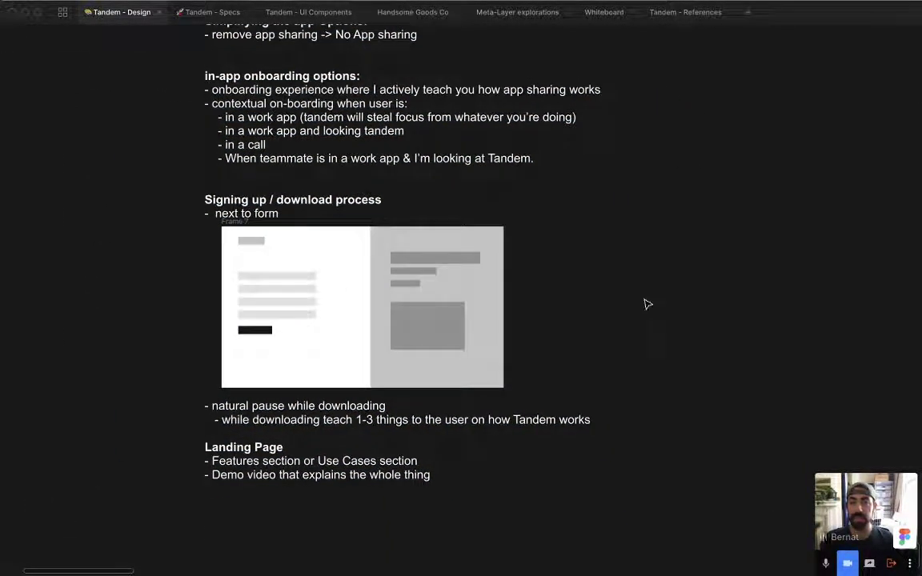
Insert a left-pointing hand emoji at the end of the Demo video bullet and copy the emoji.
super+double_click(345, 472)
click(472, 478)
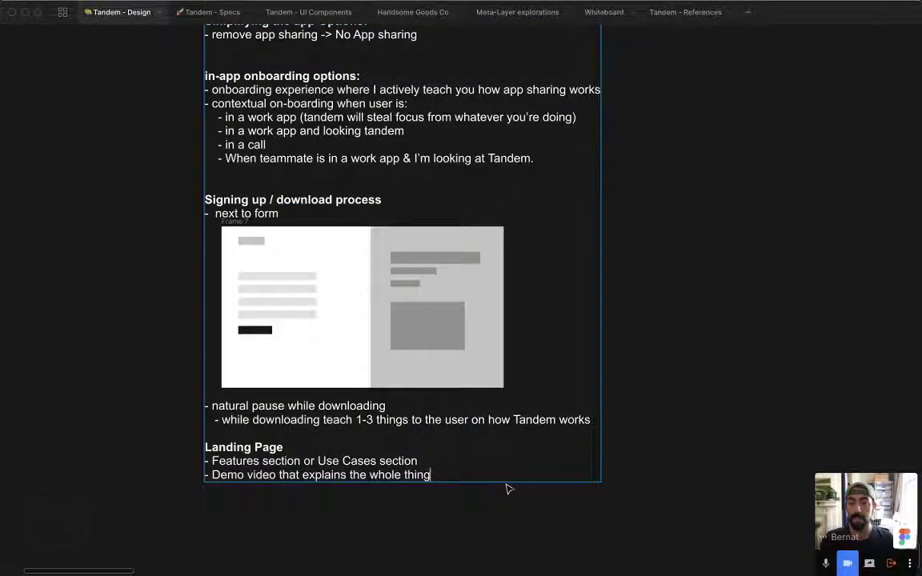
key(ctrl+super+space)
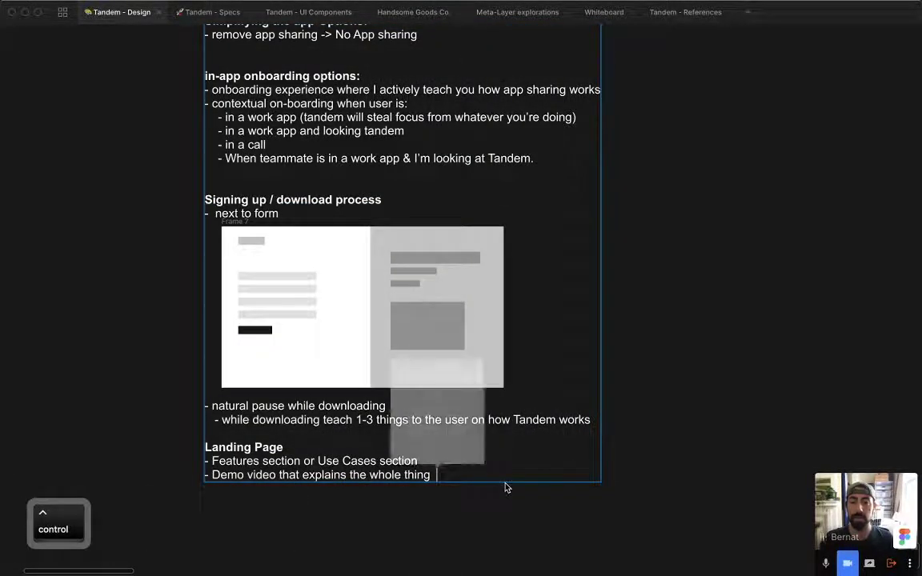
text(left)
key(Right)
key(Right)
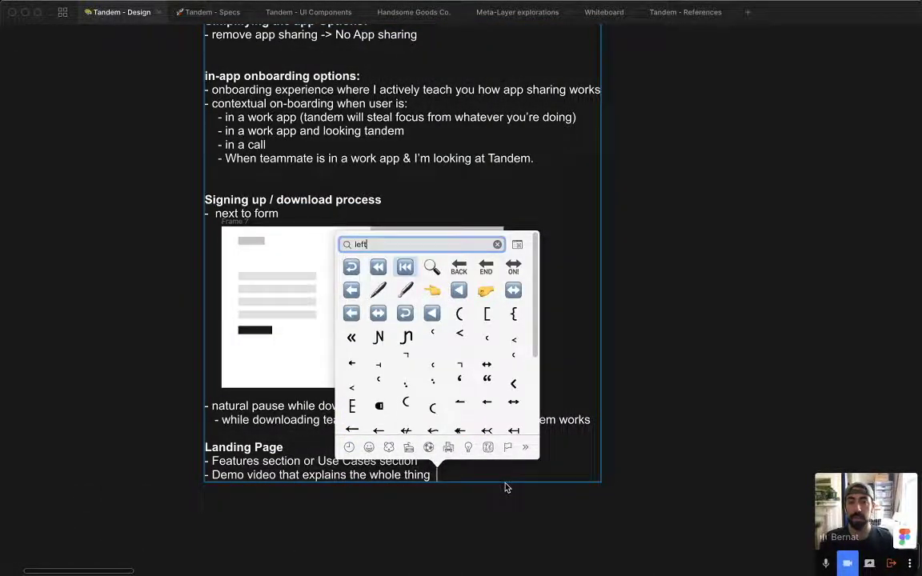
key(Down)
key(Down)
key(Right)
key(Up)
key(Return)
key(shift+Left)
key(super+c)
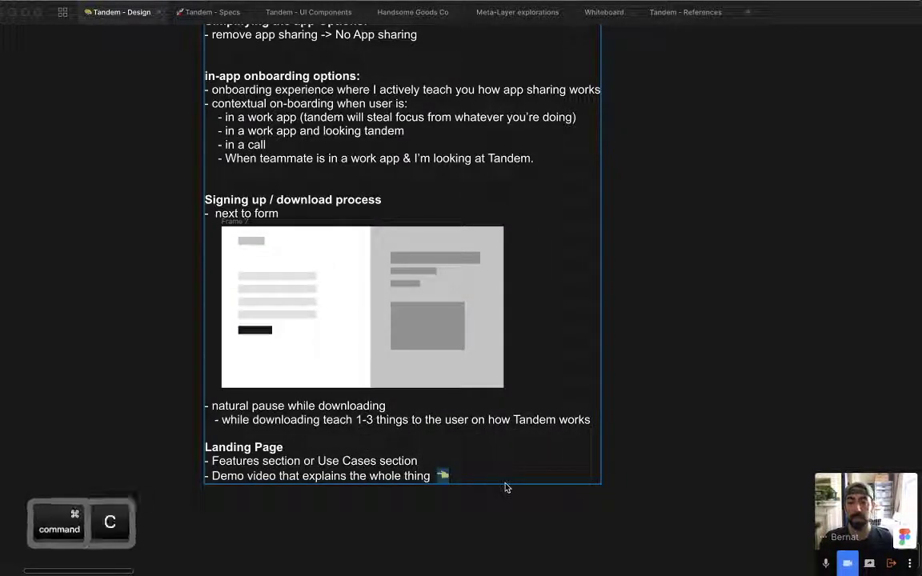
key(super+Right)
key(shift+Left)
key(super+c)
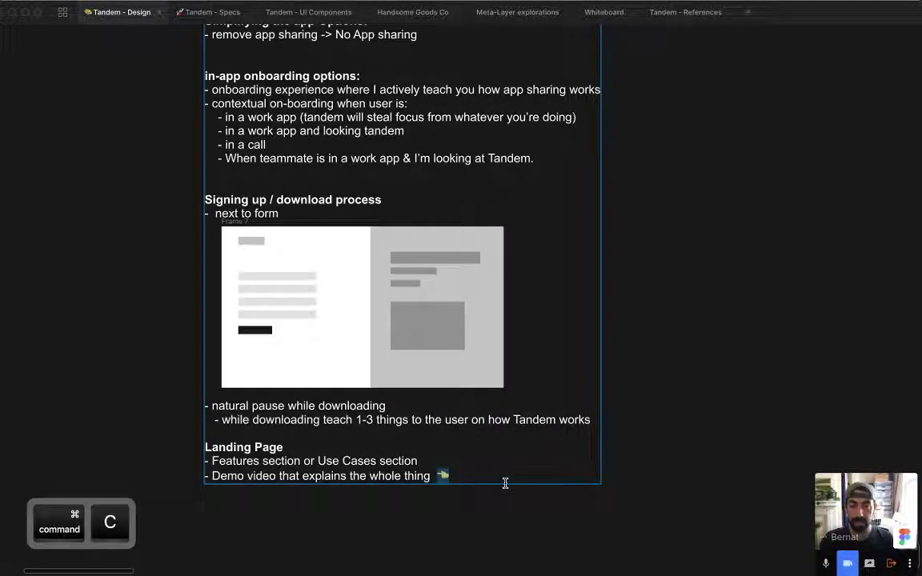
key(Right)
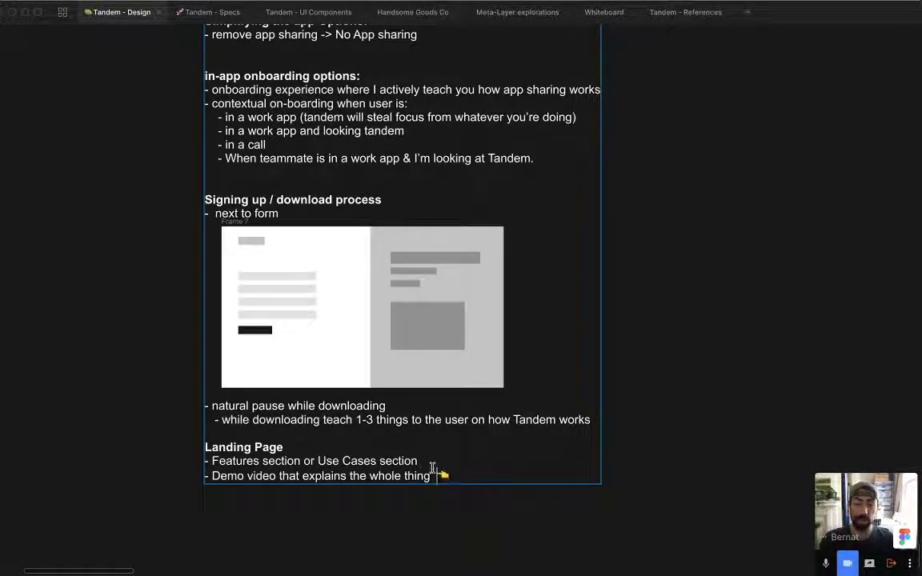
Highlight the "Features section or Use Cases section" text and the "Signing up / download process" heading while reviewing the options.
drag(432, 468, 410, 459)
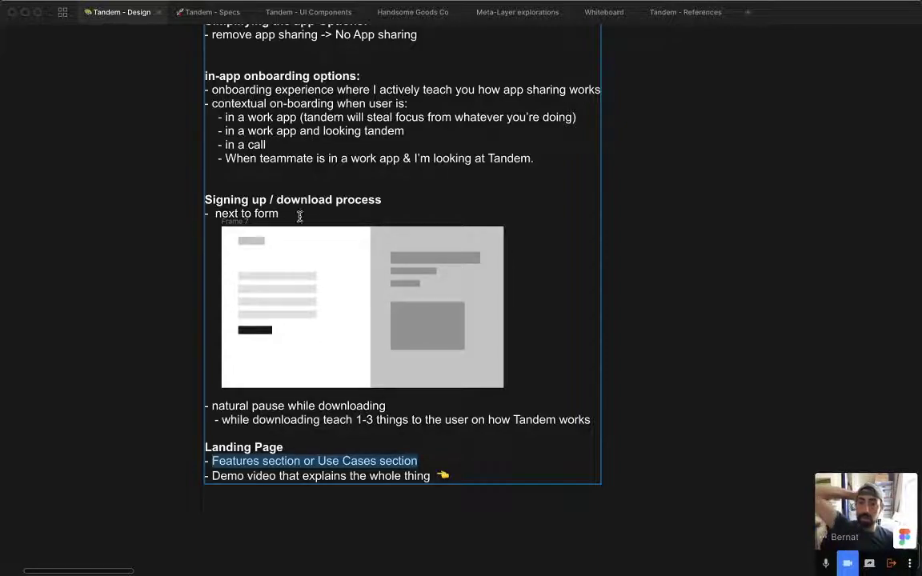
drag(383, 200, 193, 201)
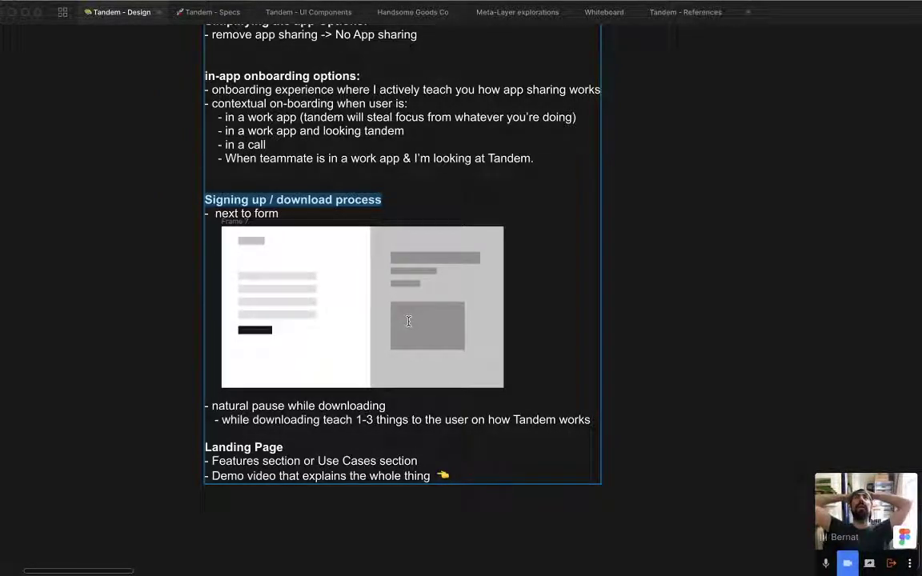
key(Escape)
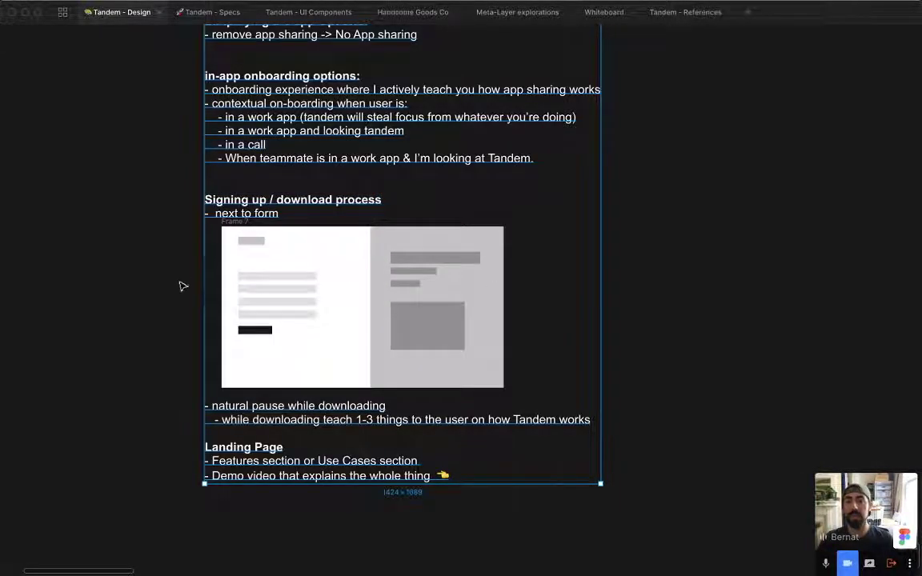
key(r)
drag(232, 248, 321, 328)
key(super+z)
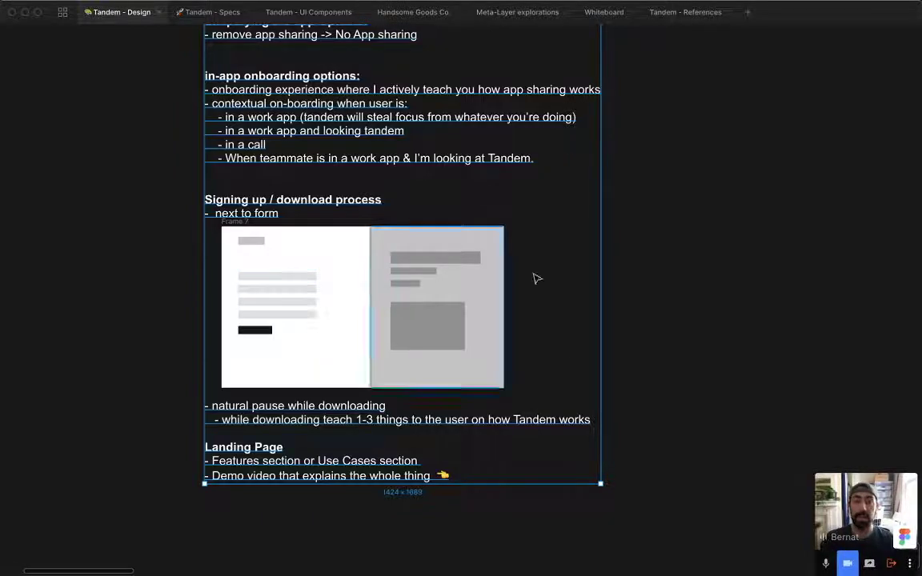
Highlight the "natural pause while downloading" bullet text under Signing up / download process.
click(719, 304)
scroll(698, 350, down, 1)
click(310, 400)
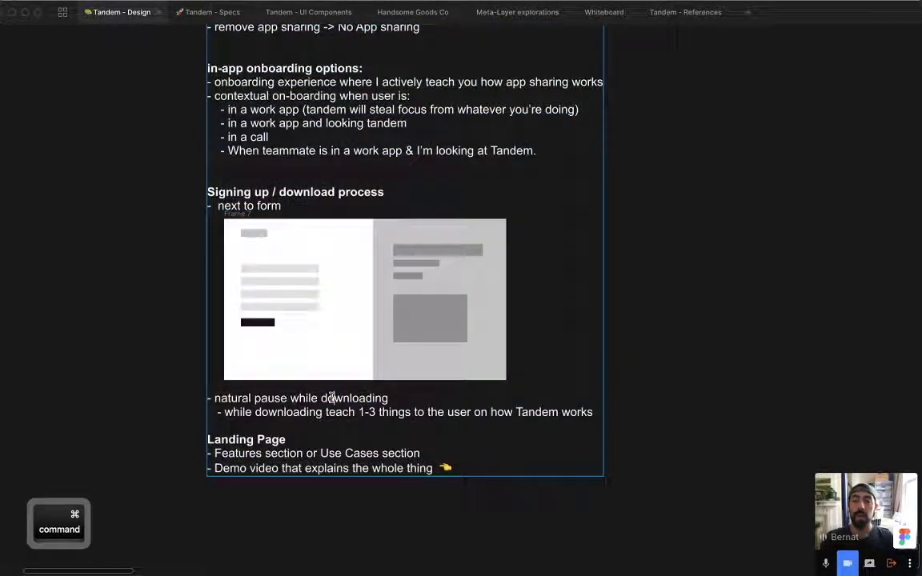
double_click(394, 397)
drag(393, 398, 218, 399)
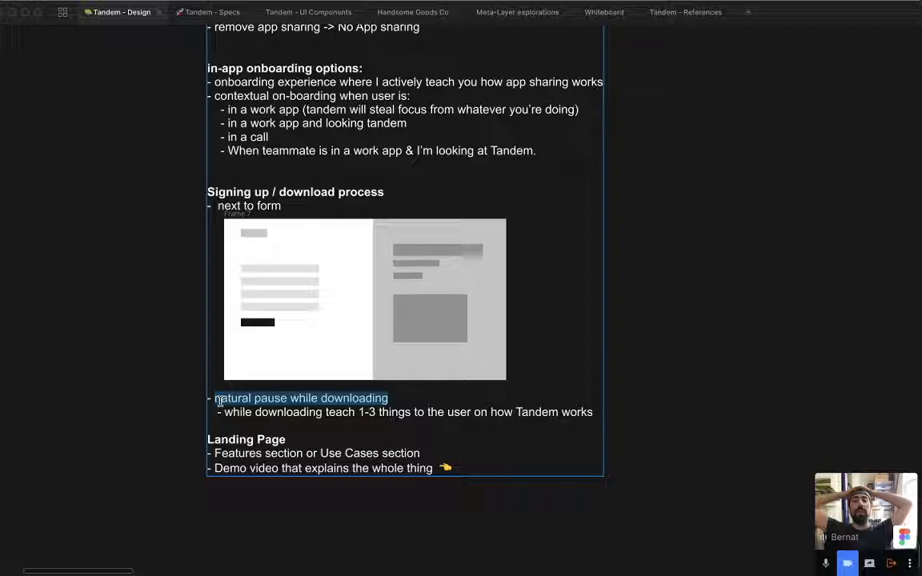
Duplicate the options note to the right of the original and replace all of the copy's text with "Zynga".
click(700, 189)
drag(722, 346, 602, 303)
drag(176, 346, 653, 345)
drag(706, 297, 591, 378)
double_click(597, 388)
key(super+a)
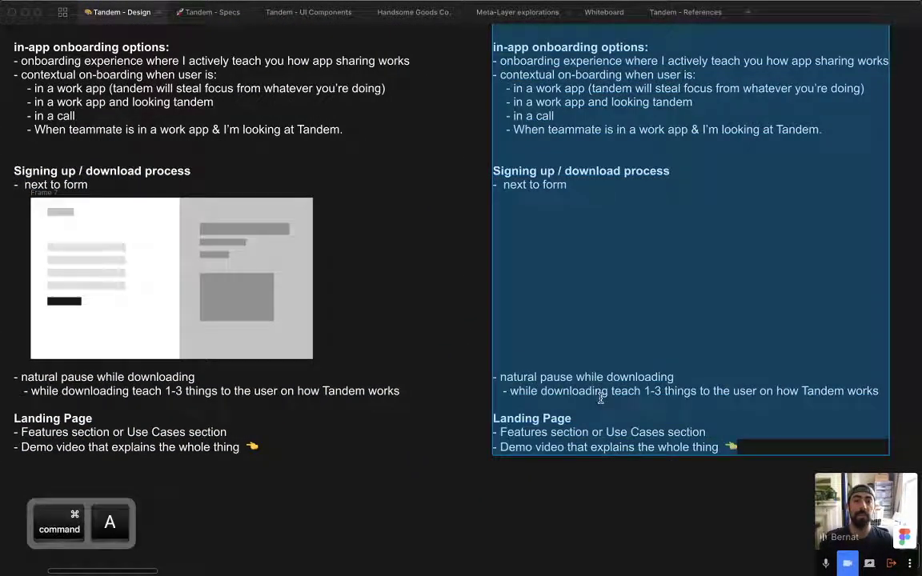
text(Zynga)
key(Escape)
Move the Zynga text down so it sits level with the "natural pause while downloading" bullet.
scroll(638, 408, up, 3)
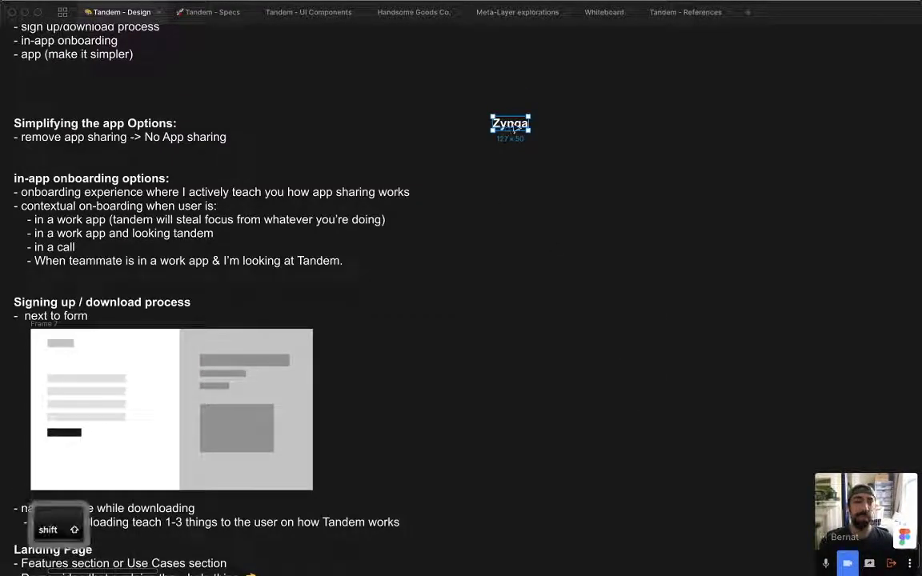
drag(510, 126, 489, 467)
scroll(541, 229, down, 5)
drag(536, 186, 534, 228)
Below the Zynga heading, leave one blank line and add the non-bold dash bullet "Loops & opening/closing loops".
double_click(531, 221)
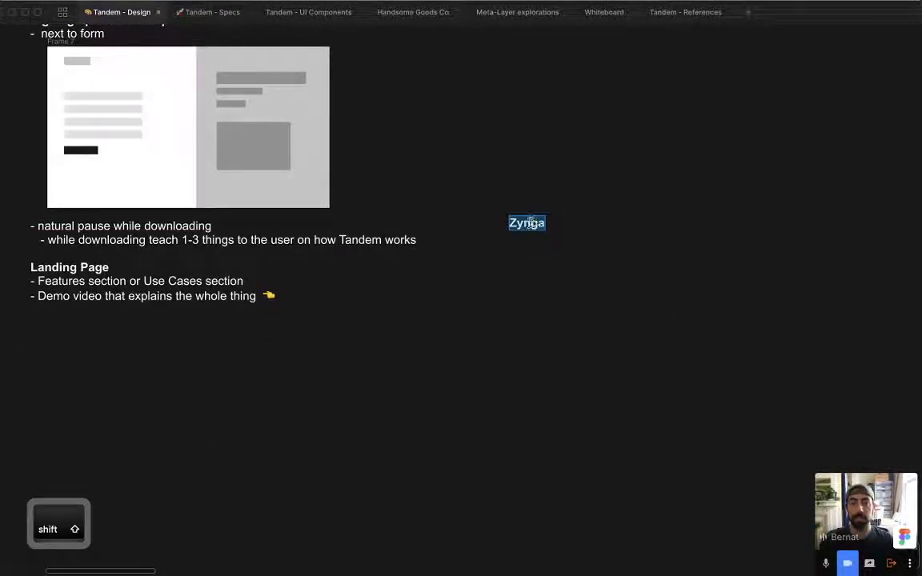
key(super+v)
key(super+v)
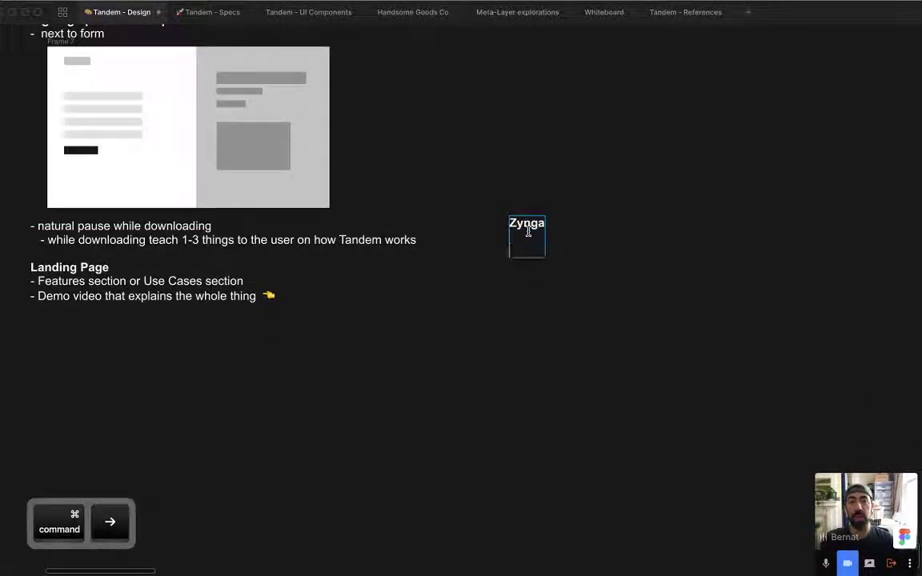
key(super+b)
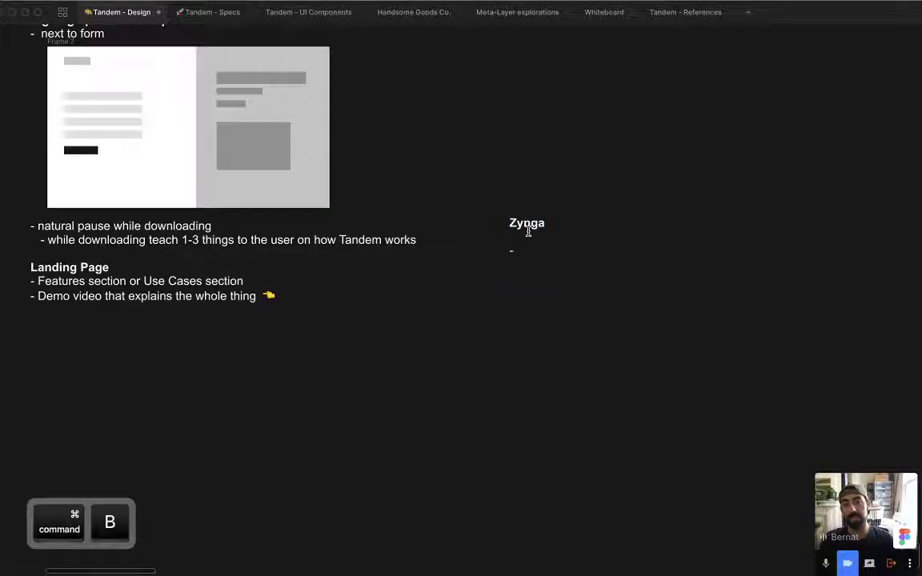
key(shift)
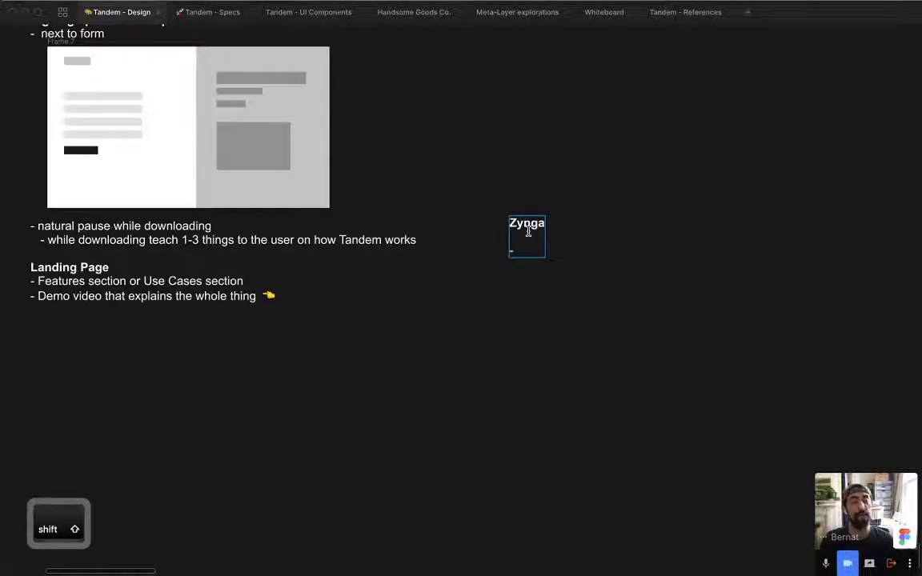
text(Loop)
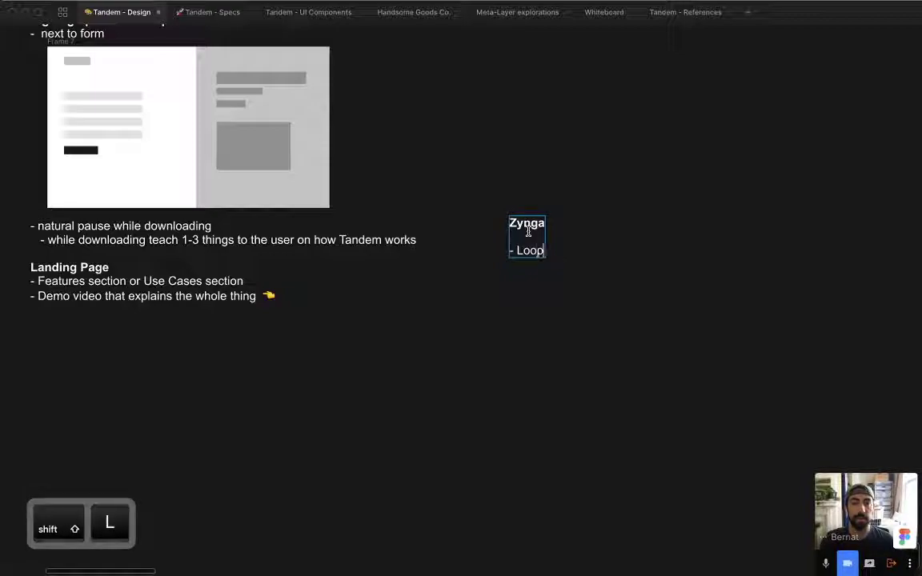
text(s & clo)
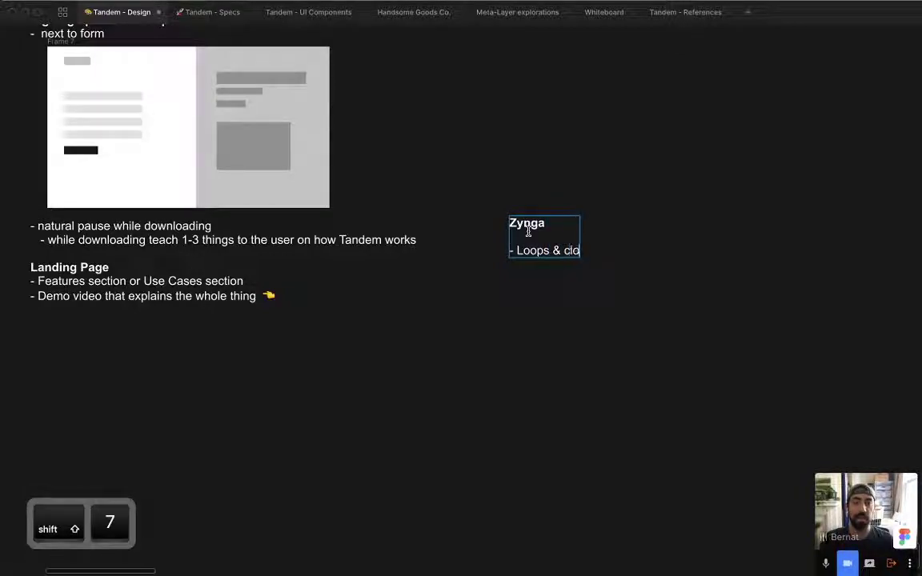
text(sin)
key(alt+shift+Left)
text(opening/)
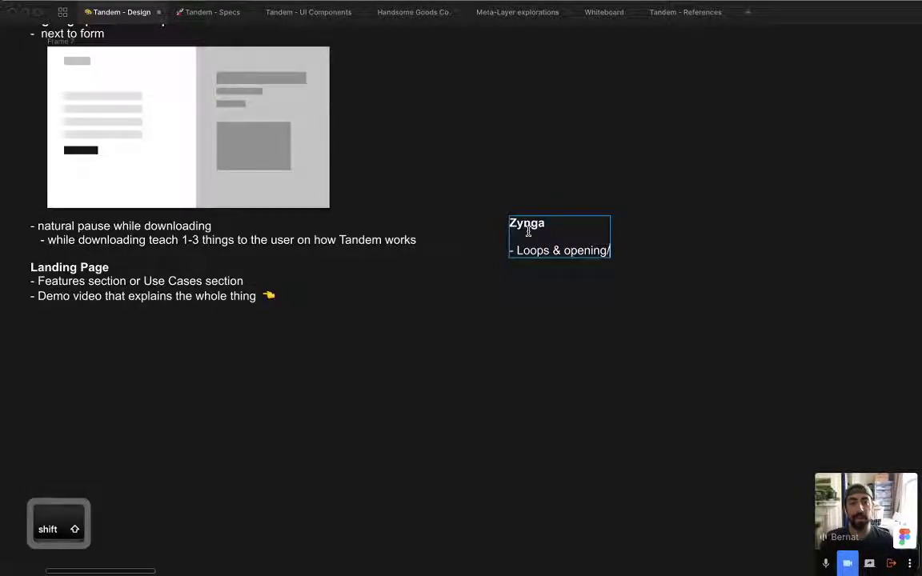
text(closing loops)
Leave two blank lines below the Zynga loops bullet and add the dash bullets "Player takes action" and "action doesn't resolve immediatly".
key(Return)
key(Return)
key(Return)
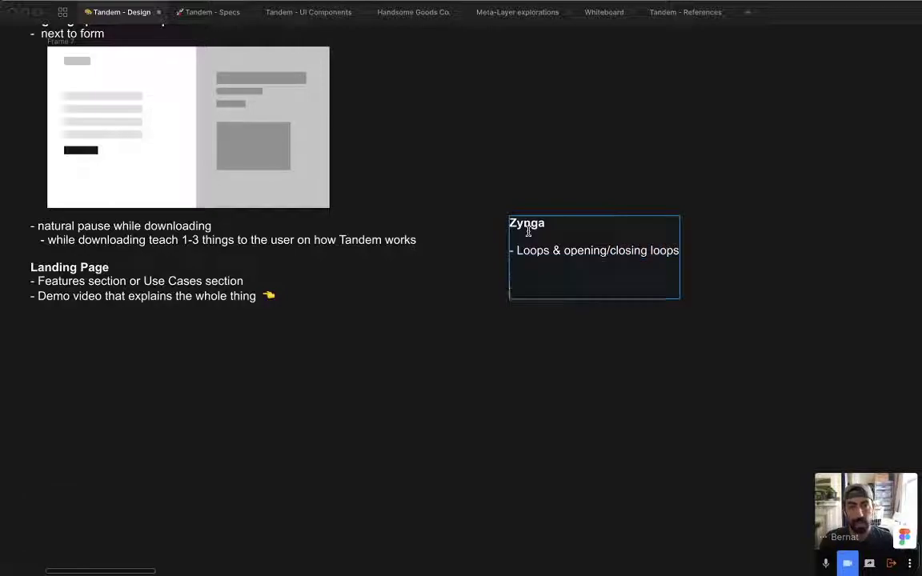
text(- Y)
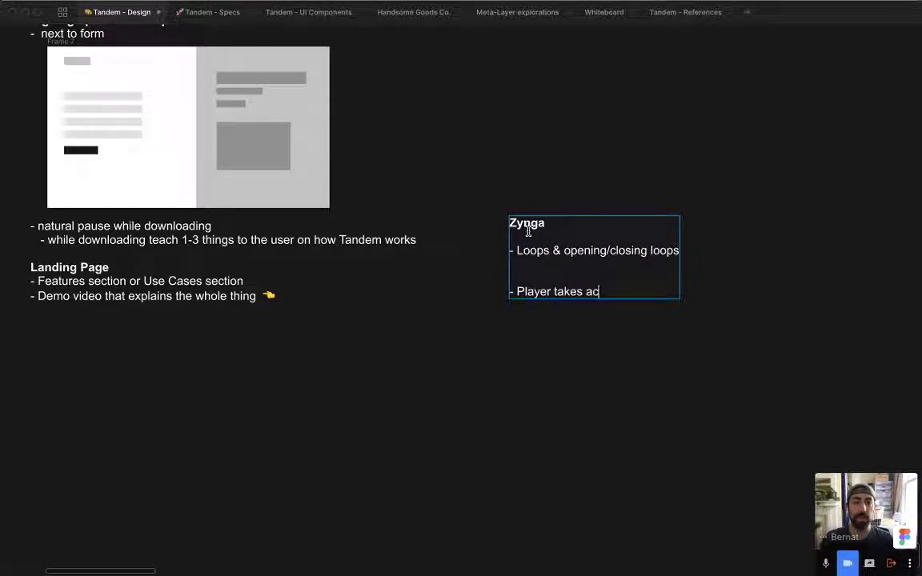
text(layer takes action)
key(Return)
text(-)
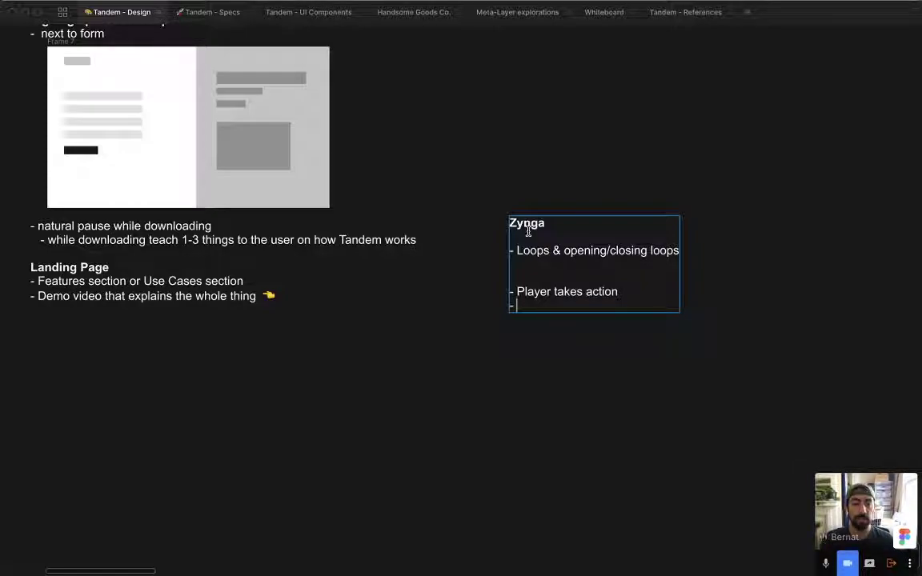
text(action)
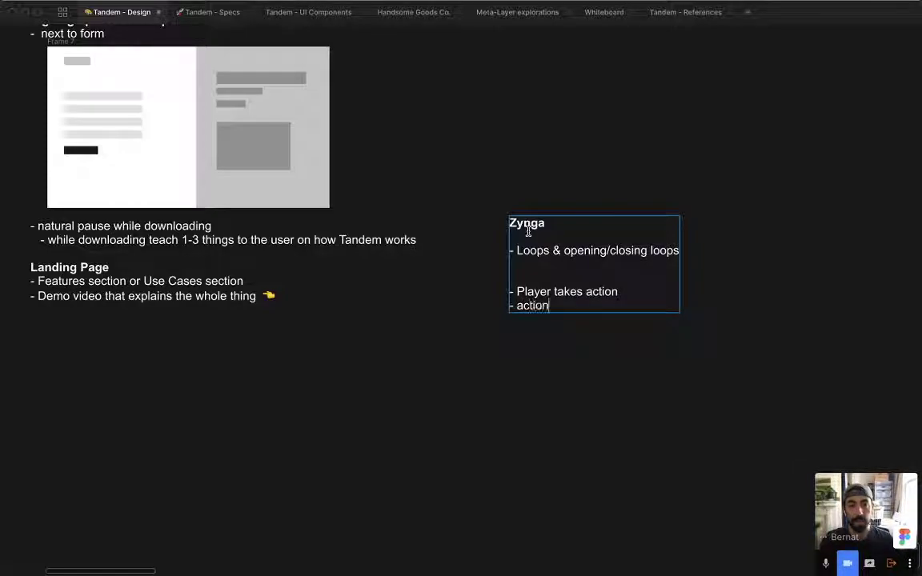
text( doesn't resolve immediatly)
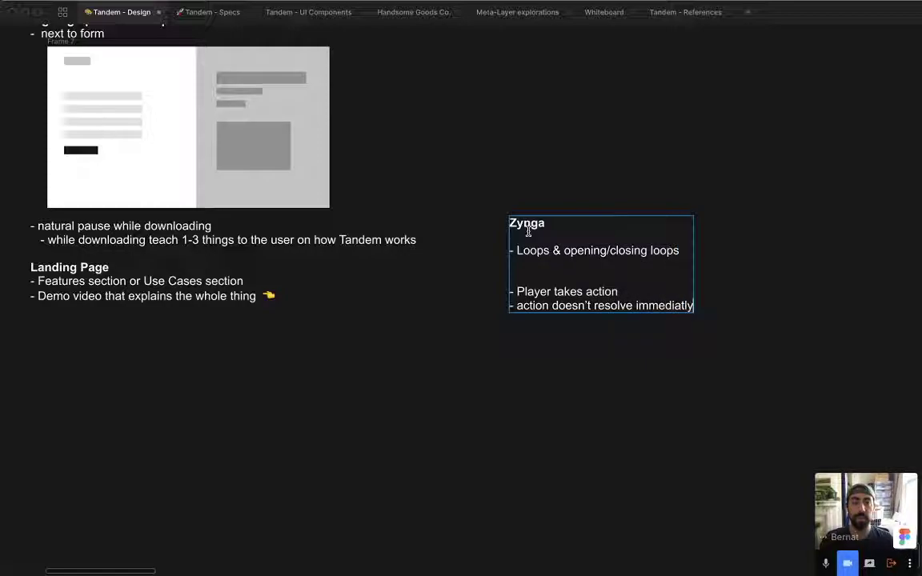
Add the dash bullets "mini actions in the meantime" and "main action finishees -> Rewarding" to the Zynga note and finish editing it.
key(Return)
text(- mini)
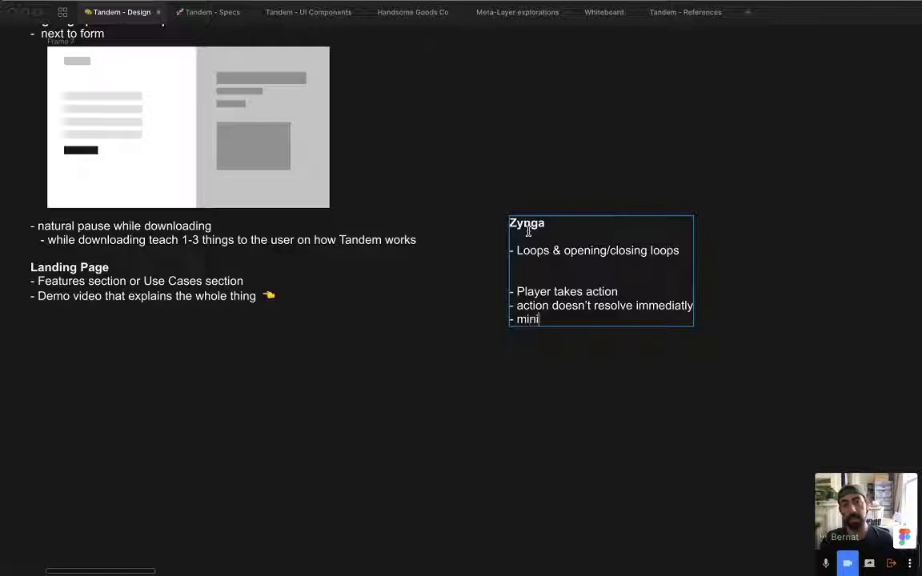
text(actions in the meantime)
key(Return)
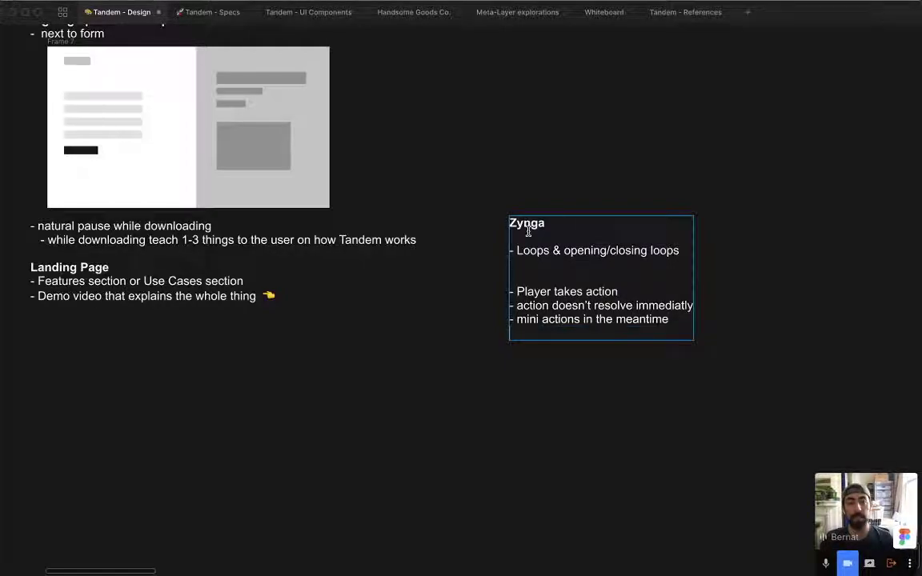
text(0)
key(BackSpace)
text(- )
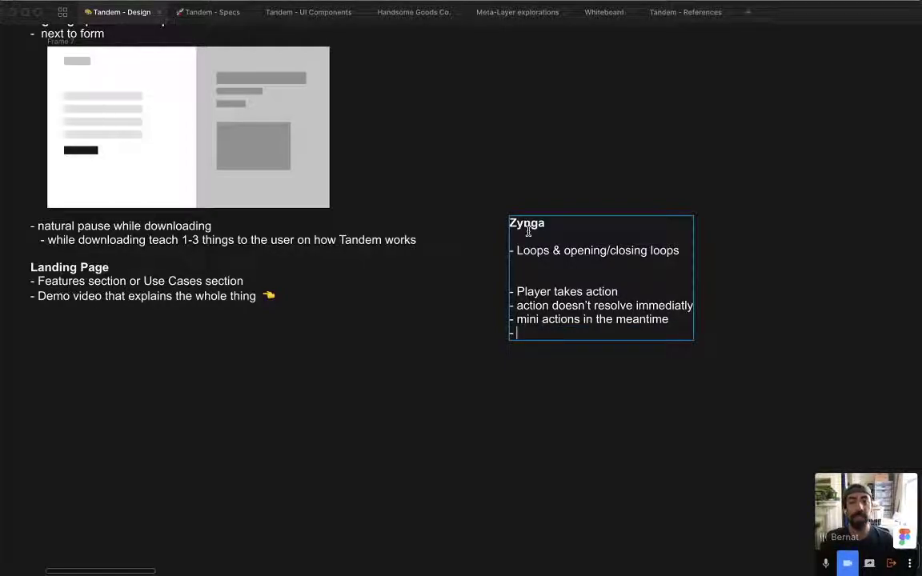
text(main a)
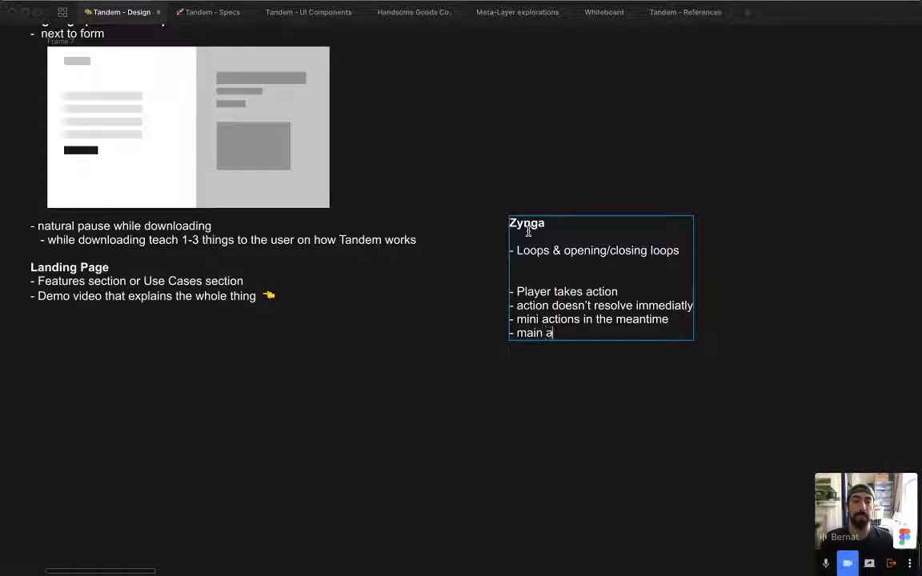
text(ction finishees -> Rew)
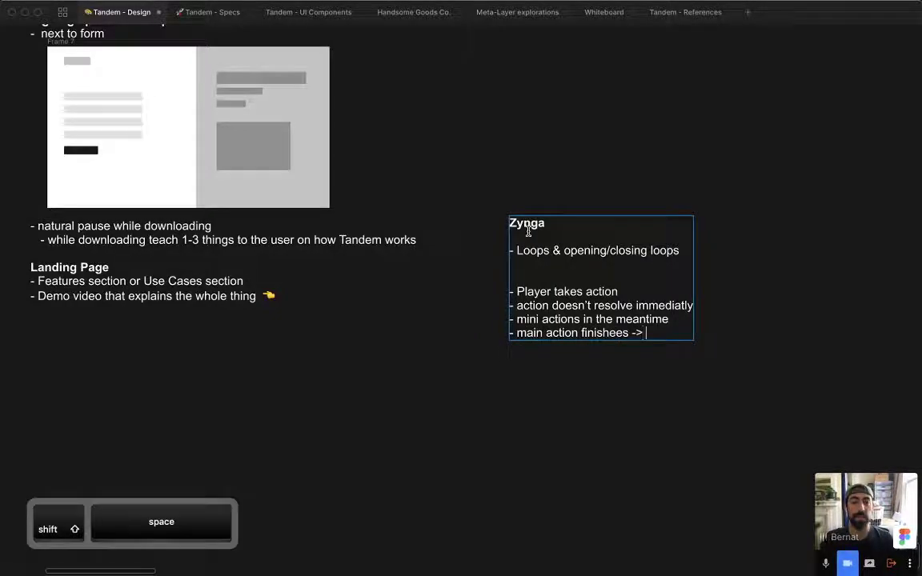
text(arding)
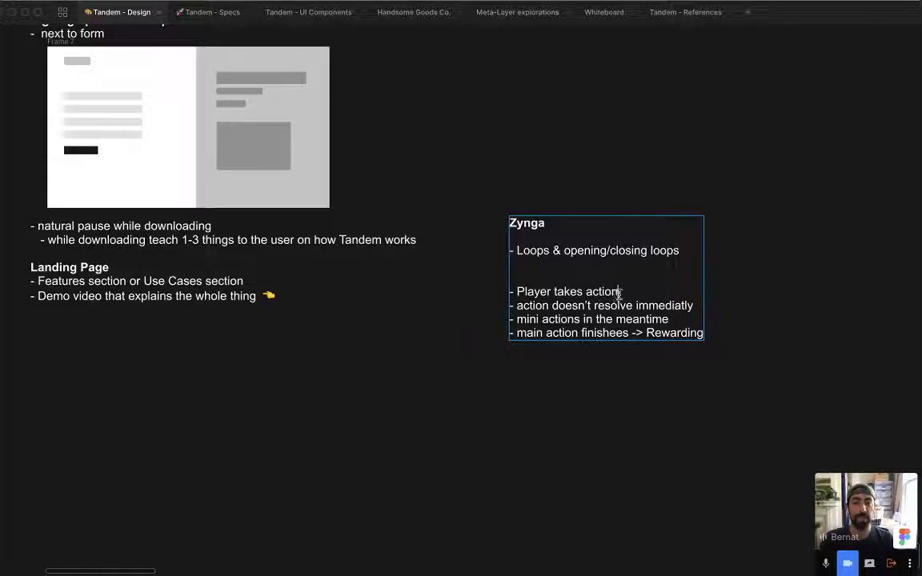
drag(616, 291, 588, 291)
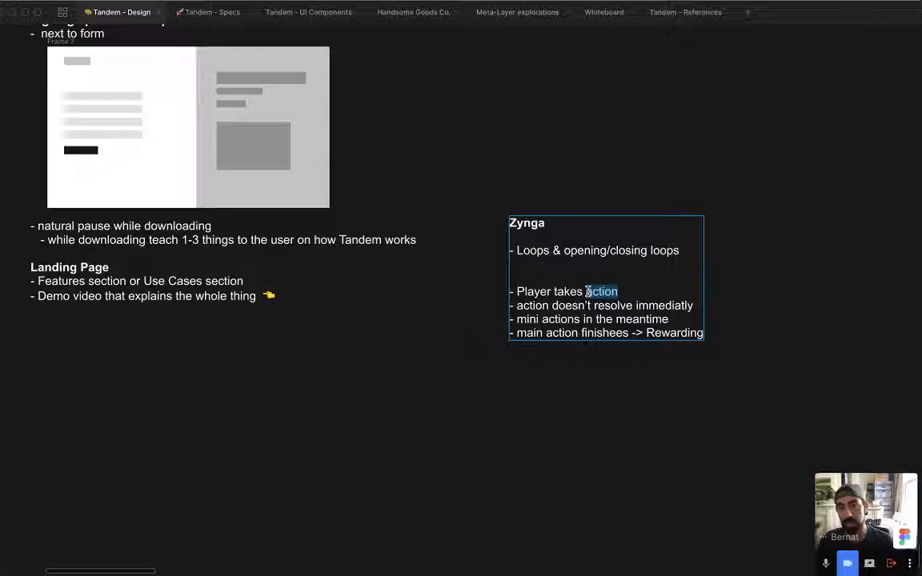
key(Escape)
In the options note, insert two extra blank lines between the "while downloading teach 1-3 things" sub-bullet and the Landing Page heading.
drag(570, 185, 680, 216)
drag(230, 264, 242, 289)
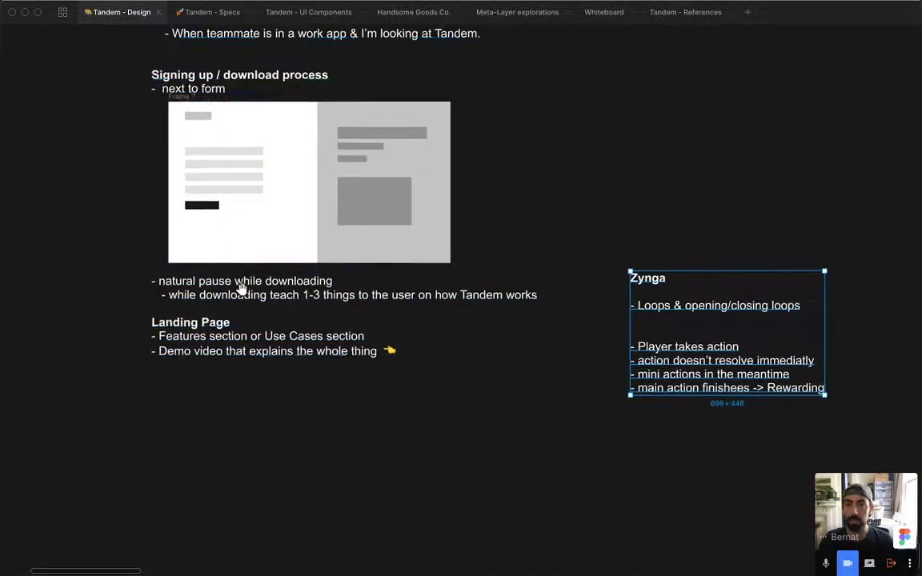
double_click(191, 318)
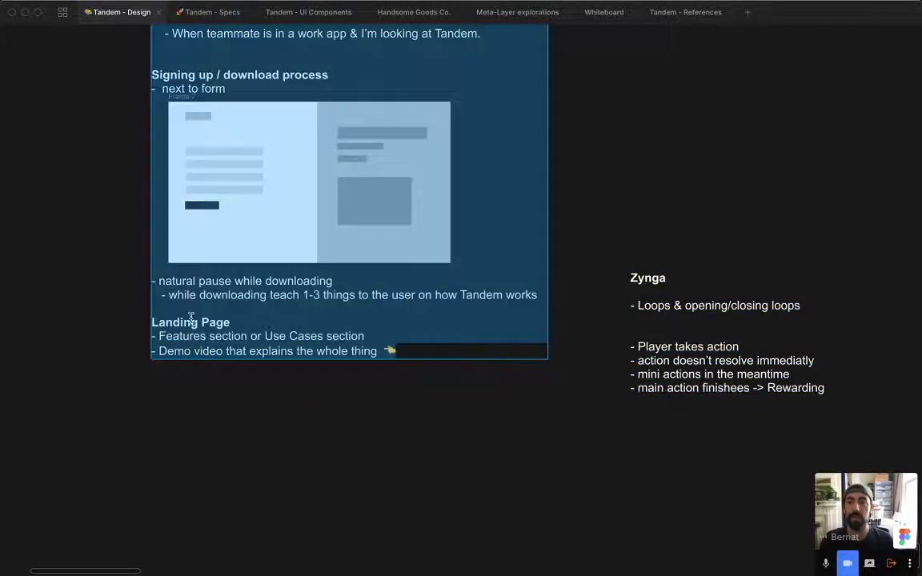
click(191, 310)
key(Return)
key(Return)
text(-)
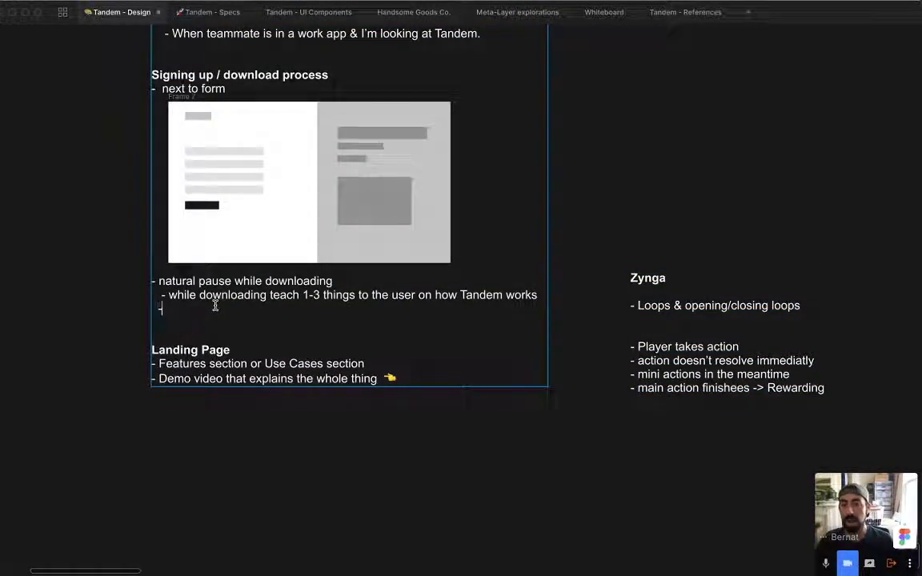
key(BackSpace)
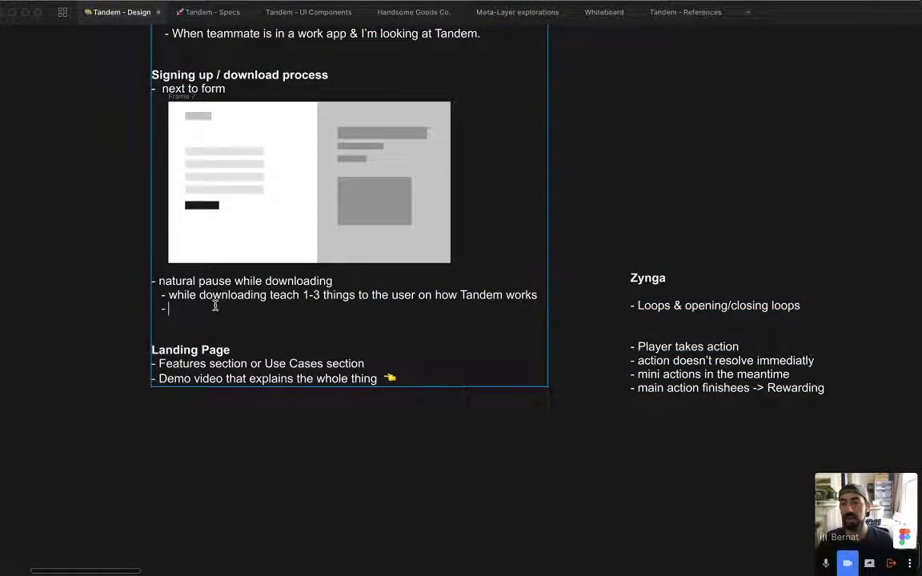
key(BackSpace)
key(BackSpace)
key(BackSpace)
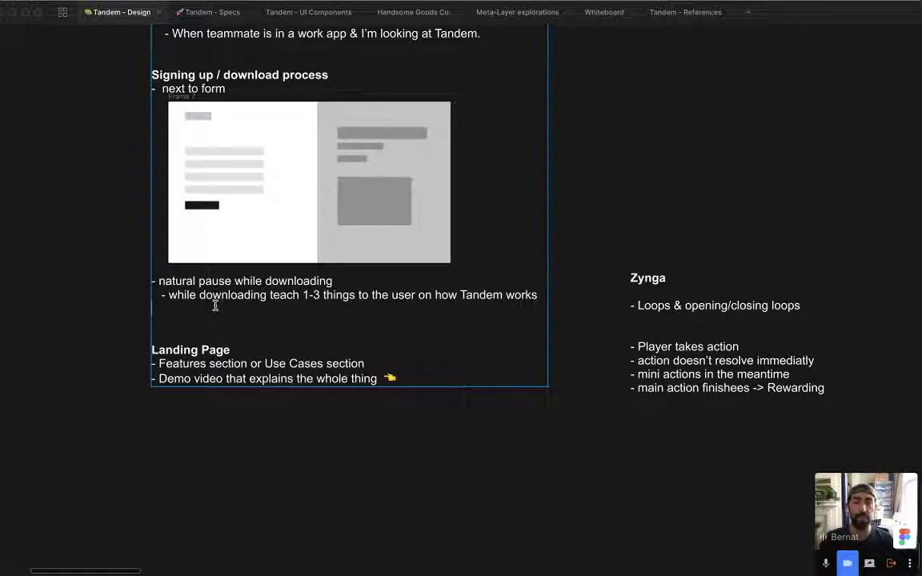
key(Escape)
key(Escape)
Nudge the sign-up form wireframe frame slightly left and down beneath the "next to form" bullet.
scroll(611, 240, up, 2)
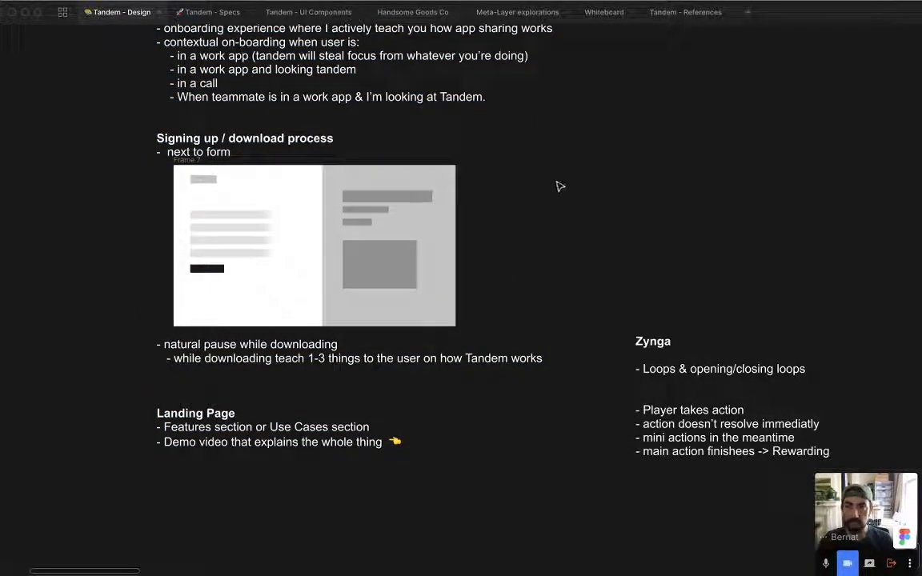
drag(558, 178, 164, 487)
click(338, 538)
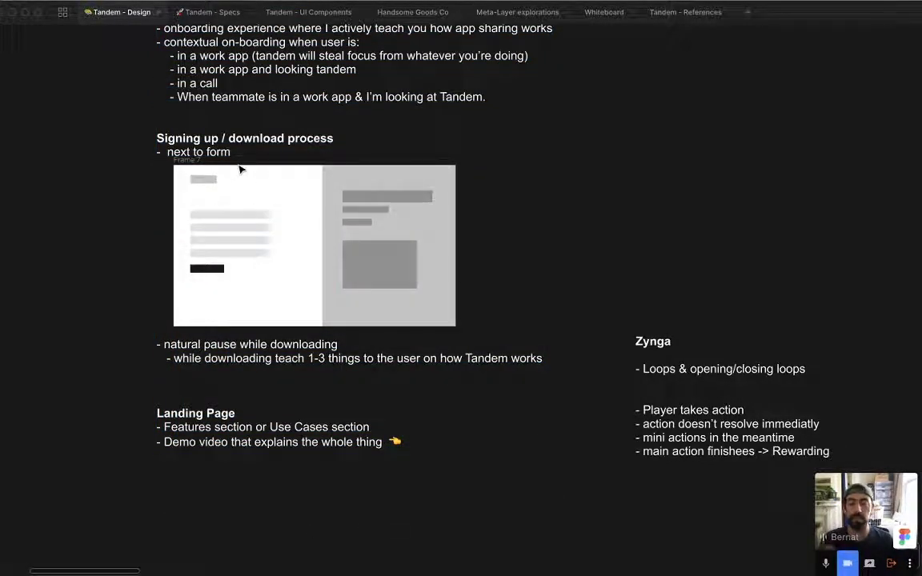
drag(179, 169, 180, 172)
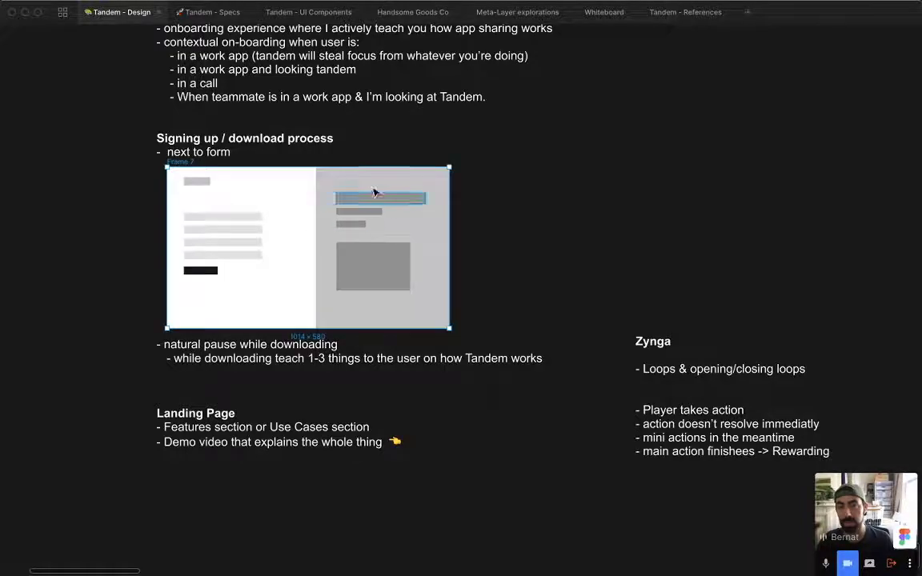
Highlight "while downloading" and then "1-3 things to the user on how Tandem works" in the download process bullets.
double_click(366, 344)
drag(367, 344, 238, 346)
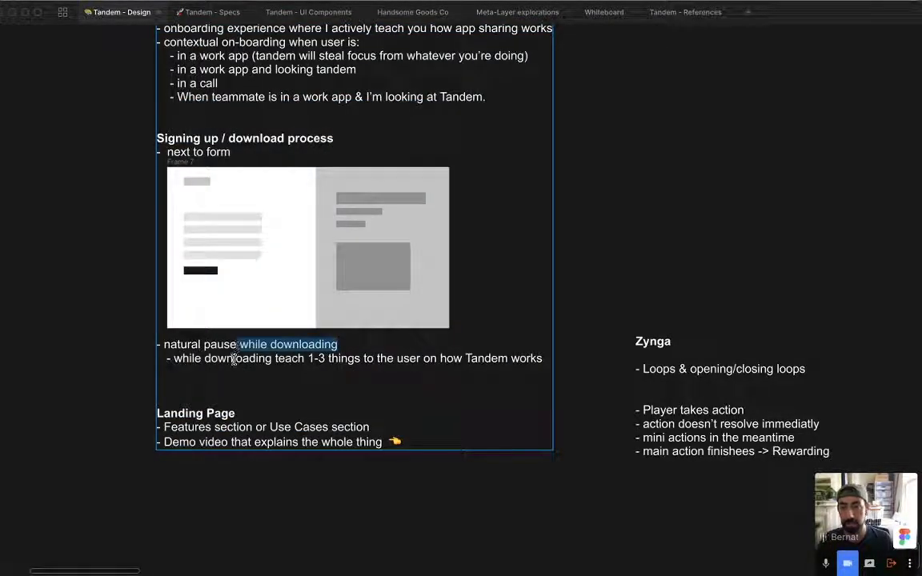
click(428, 362)
mouse_move(544, 358)
mouse_down()
mouse_move(270, 362)
mouse_move(528, 352)
mouse_up()
click(362, 362)
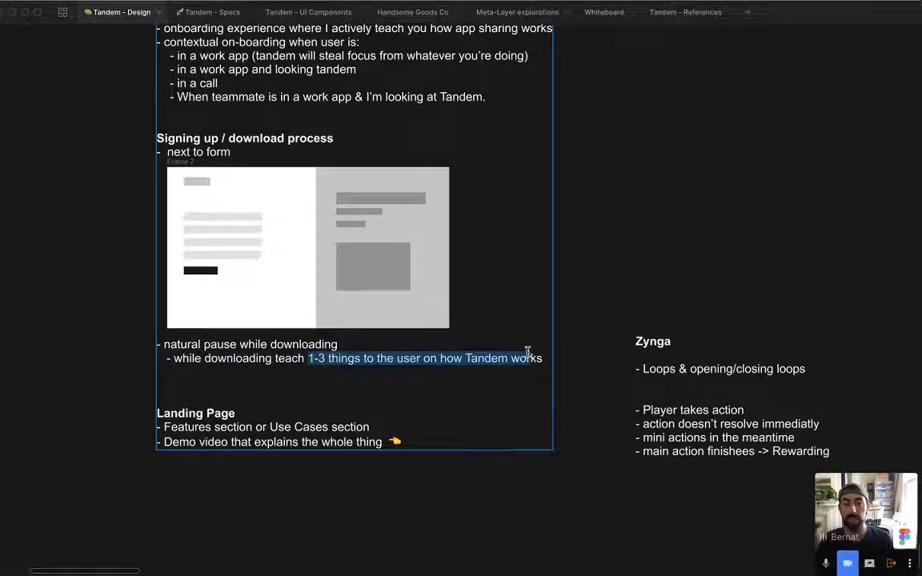
Review the in-app onboarding options by highlighting the whole section, its active-teaching bullet and its teammate-in-a-work-app bullet.
scroll(481, 341, up, 4)
click(275, 249)
drag(504, 275, 140, 197)
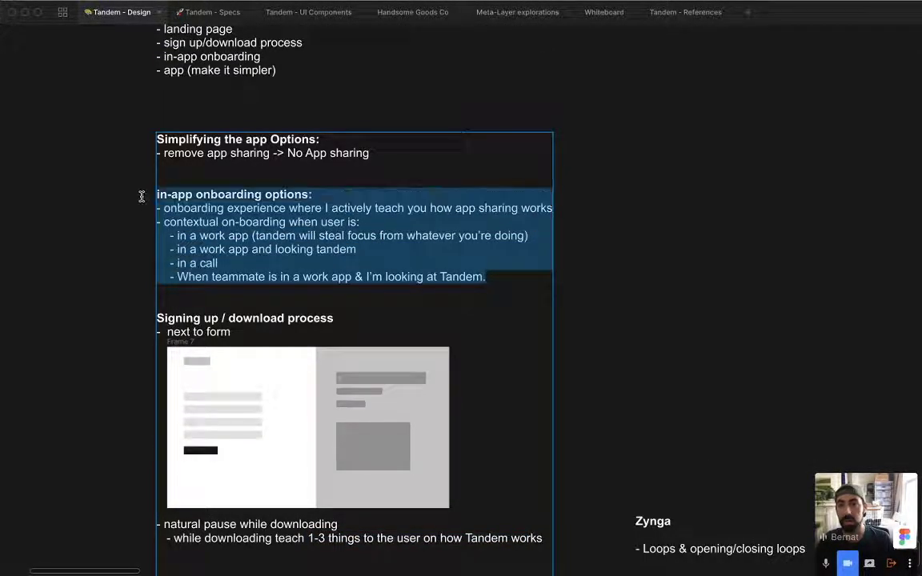
click(295, 195)
drag(335, 205, 146, 204)
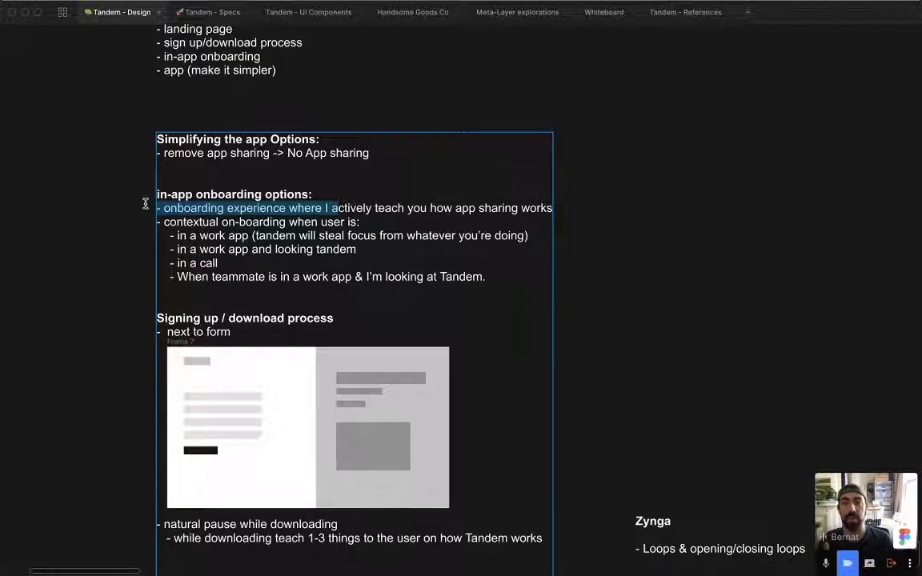
click(310, 238)
click(483, 279)
drag(482, 279, 178, 276)
key(Escape)
key(Escape)
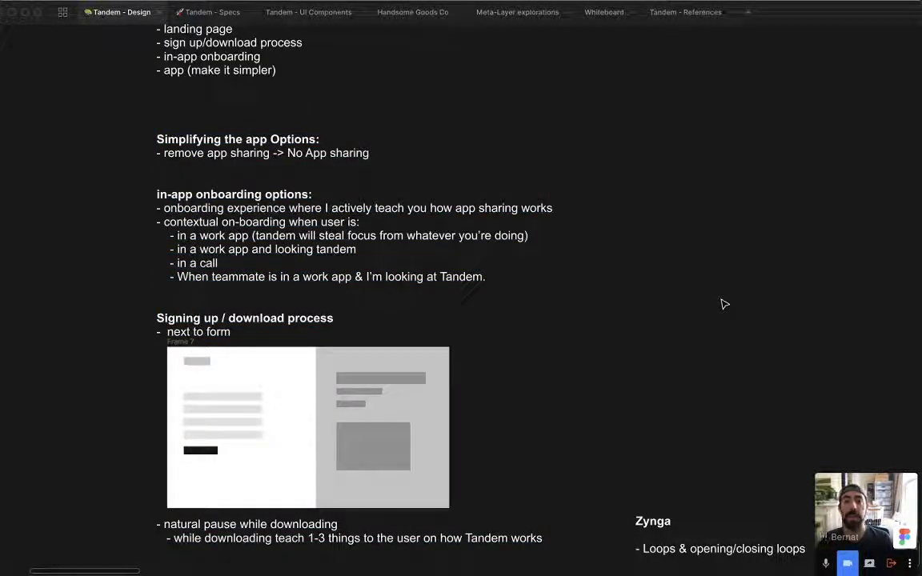
Look over the whole board, including the Better App Sharing Onboarding heading, its two app frames and the knowledge gap sketch.
key(super+minus)
key(super+minus)
drag(641, 271, 523, 352)
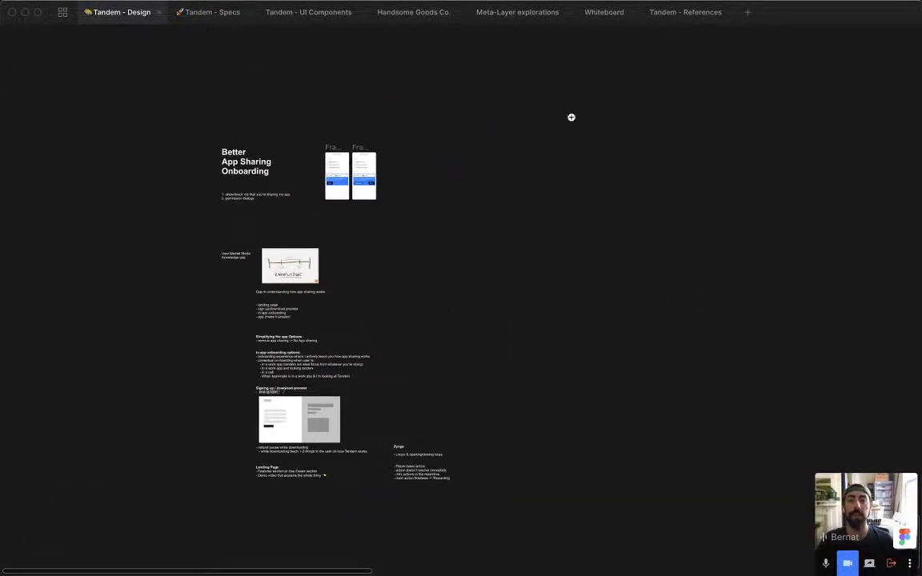
drag(572, 118, 174, 385)
drag(228, 37, 446, 385)
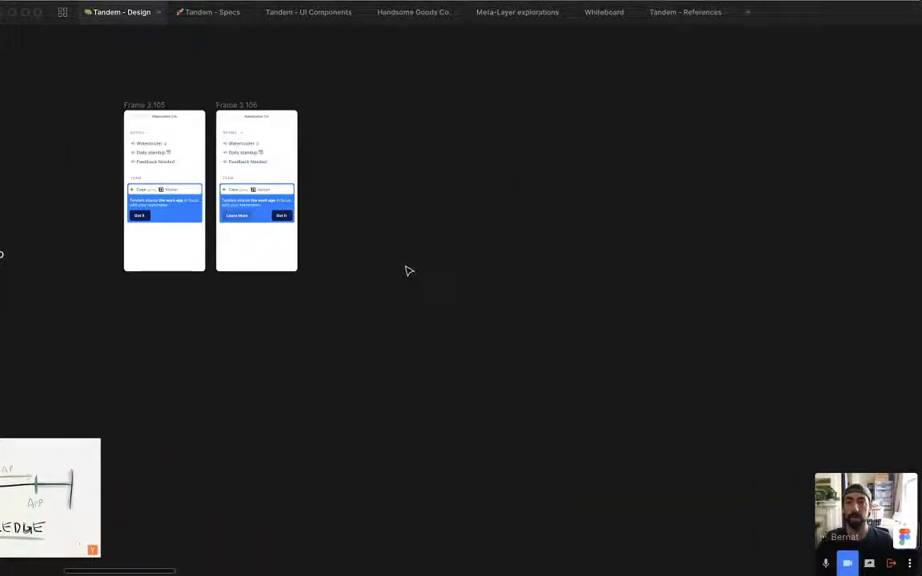
mouse_move(422, 220)
mouse_down()
mouse_move(623, 162)
mouse_move(495, 259)
mouse_move(516, 203)
mouse_up()
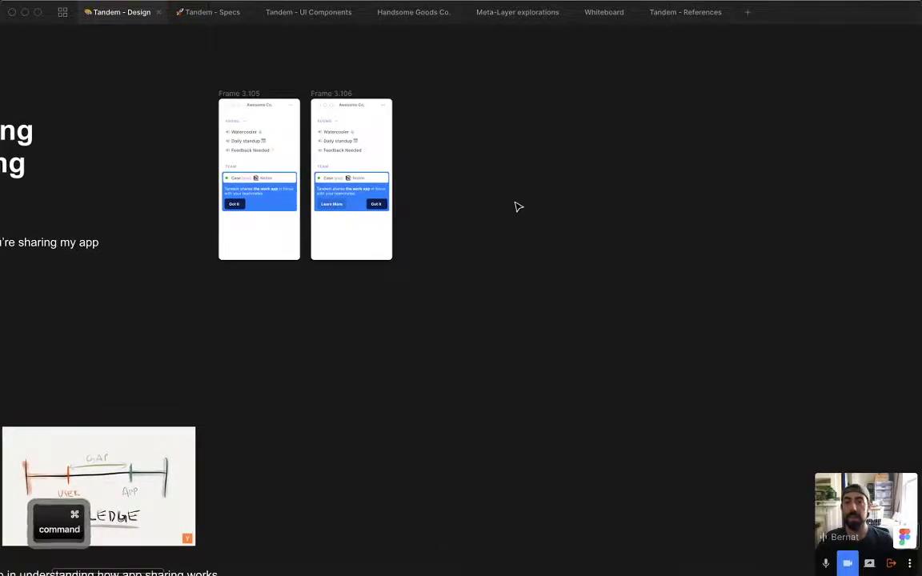
key(super+equal)
drag(297, 384, 764, 225)
scroll(261, 350, right, 2)
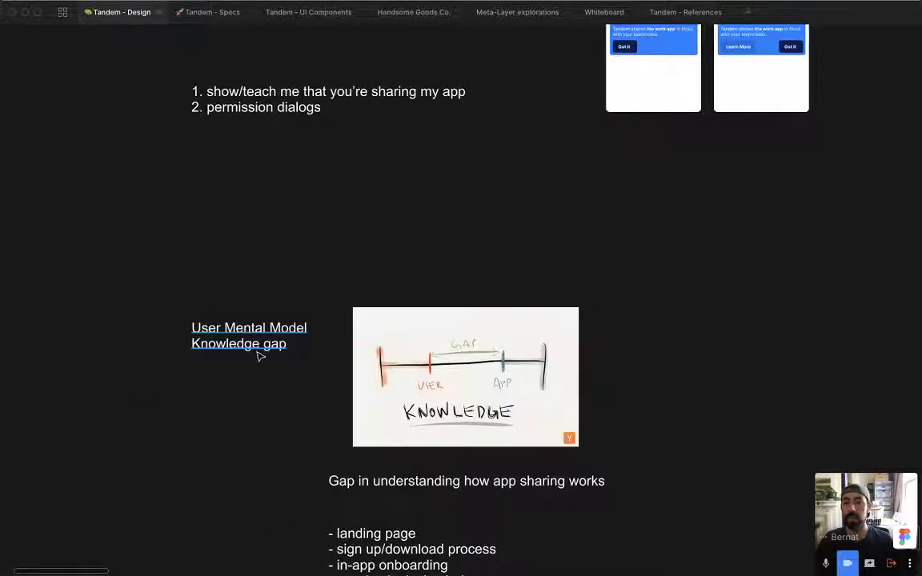
Copy the "User Mental Model" line from the note beside the knowledge gap sketch.
scroll(261, 350, down, 5)
super+click(276, 144)
double_click(276, 144)
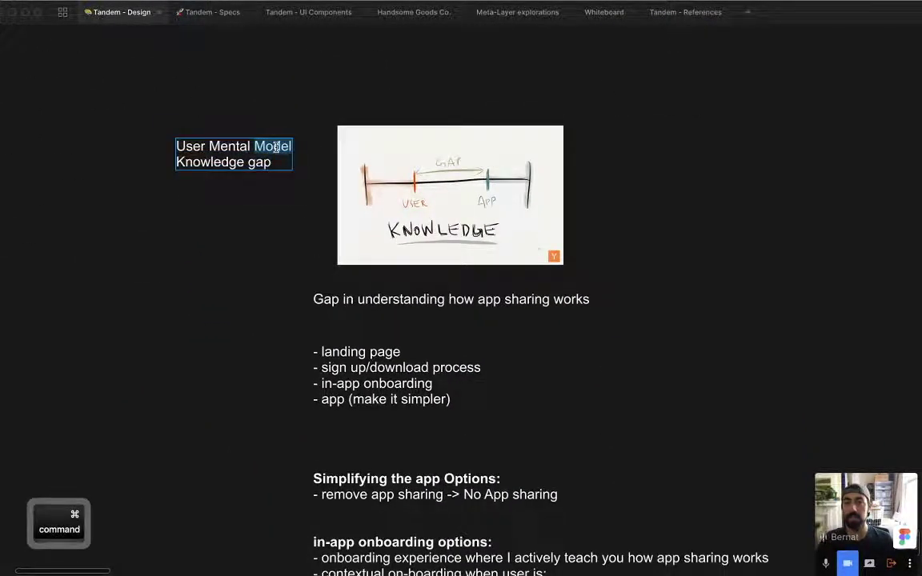
key(super+Right)
key(super+shift+Left)
key(super+c)
key(Escape)
Duplicate the options note into the empty area to the right of the original, above the Zynga note.
key(super+minus)
key(super+minus)
drag(652, 258, 428, 241)
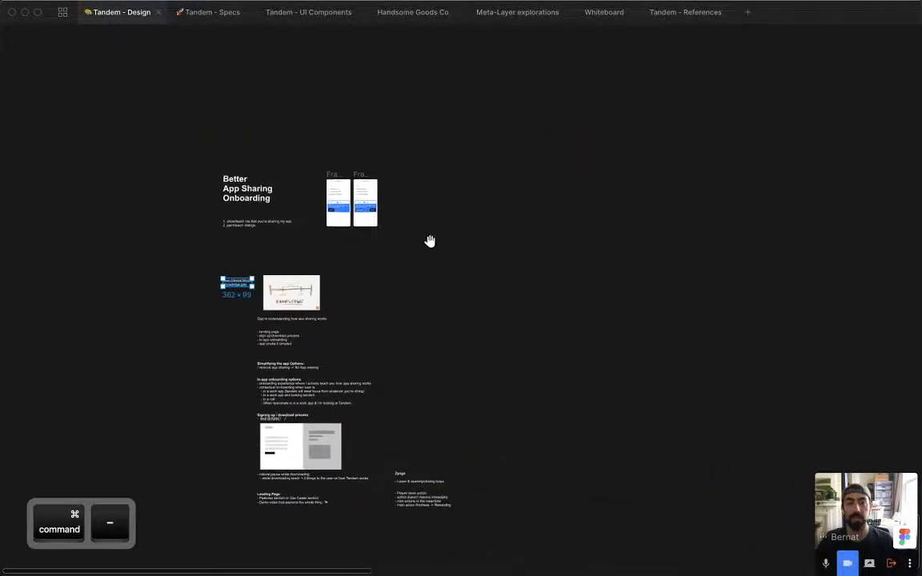
drag(425, 332, 363, 237)
drag(205, 299, 370, 237)
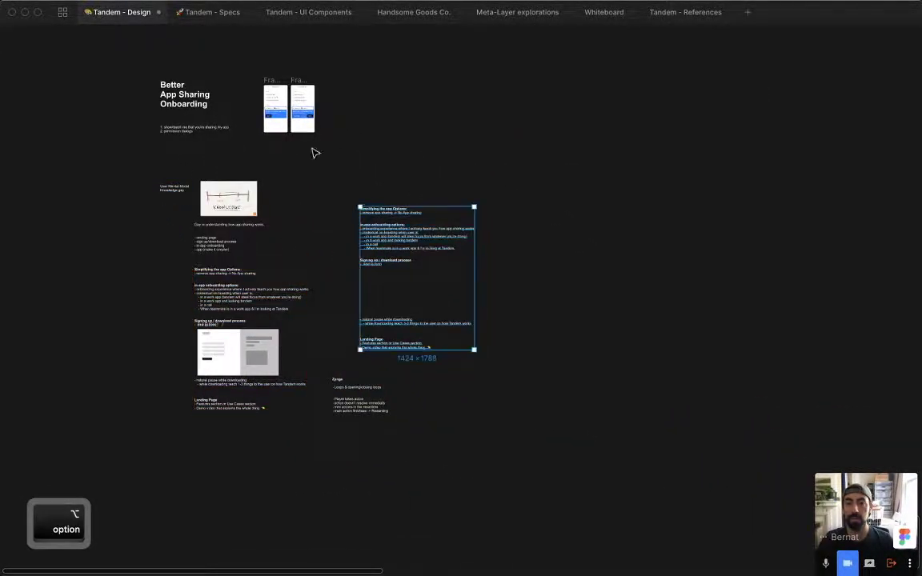
Replace the duplicated note's text with the bold heading "Tandem's user mental model" and start a regular-weight bullet list below it.
scroll(397, 180, up, 6)
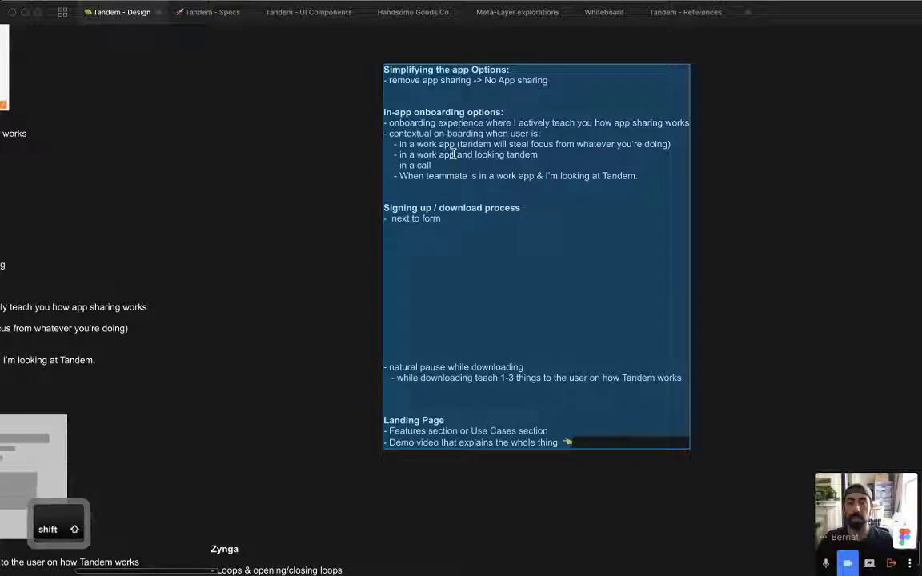
text(Tandem's user mental model)
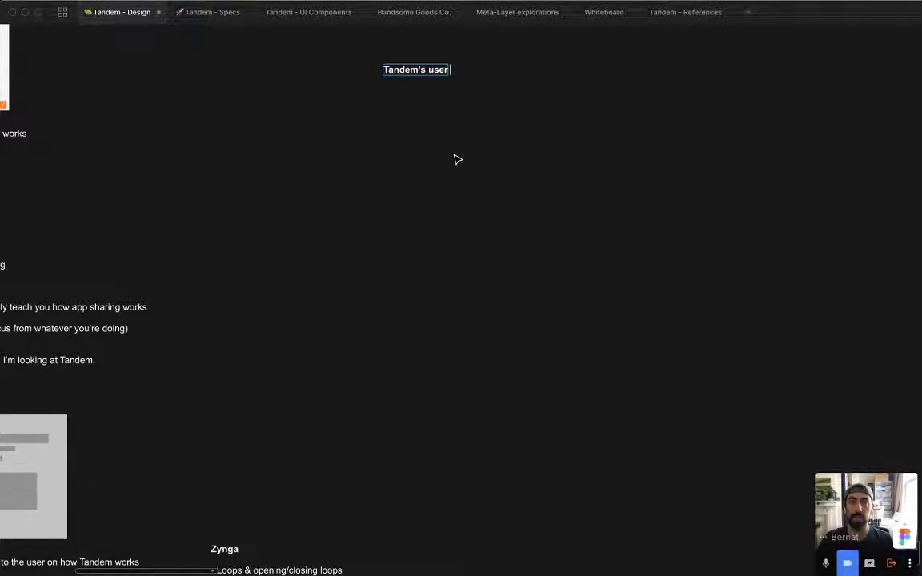
key(Return)
text(-)
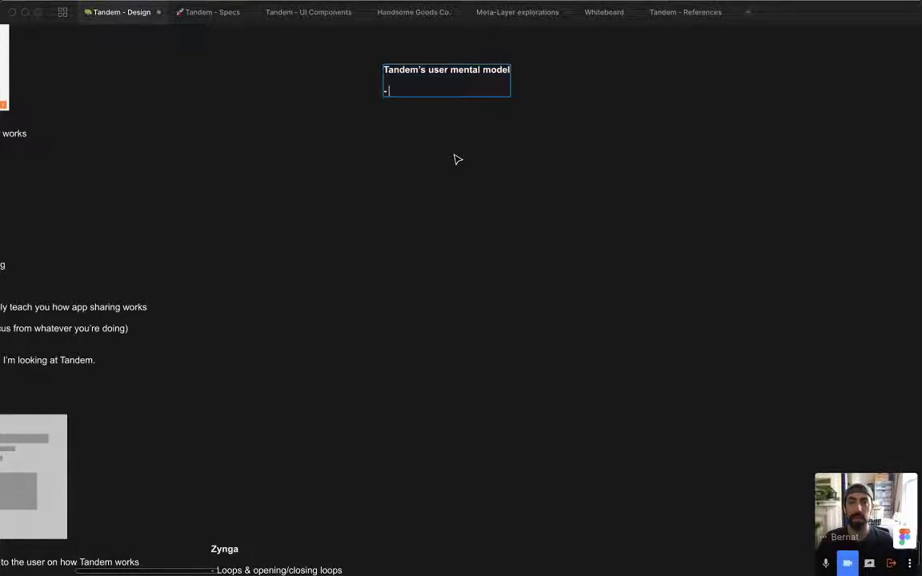
key(super+b)
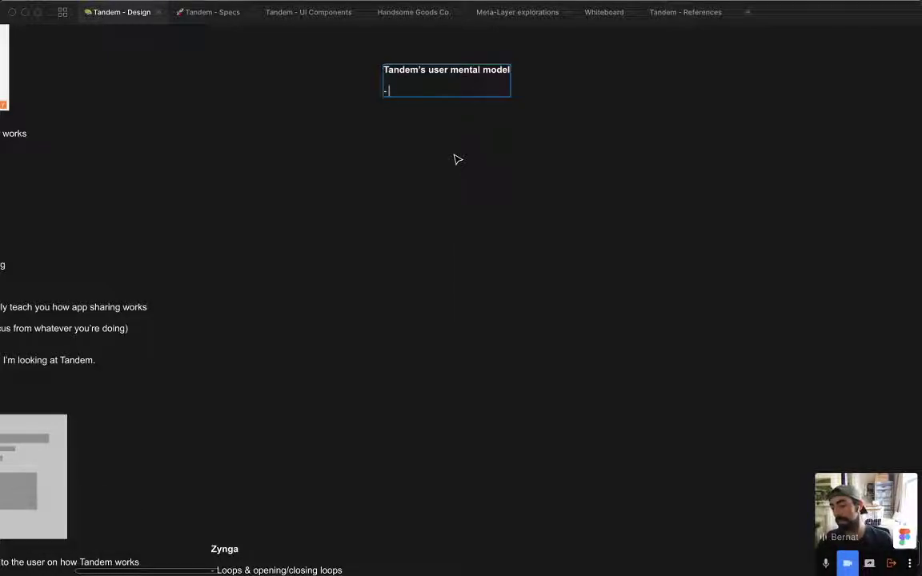
Write the first mental-model bullet as "I've used slack or alike products -> Messaing maybe a call".
text(I've used s)
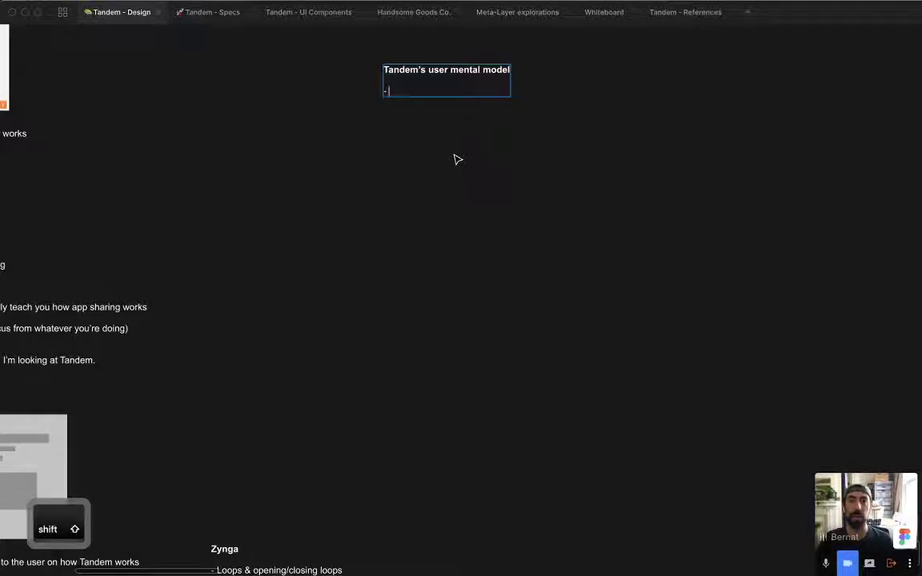
text(lack )
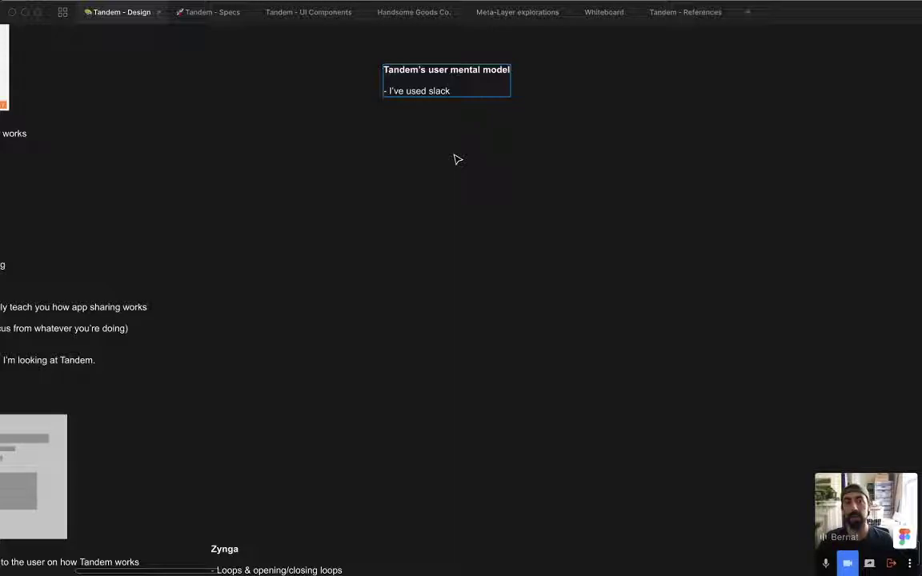
text(or alike p)
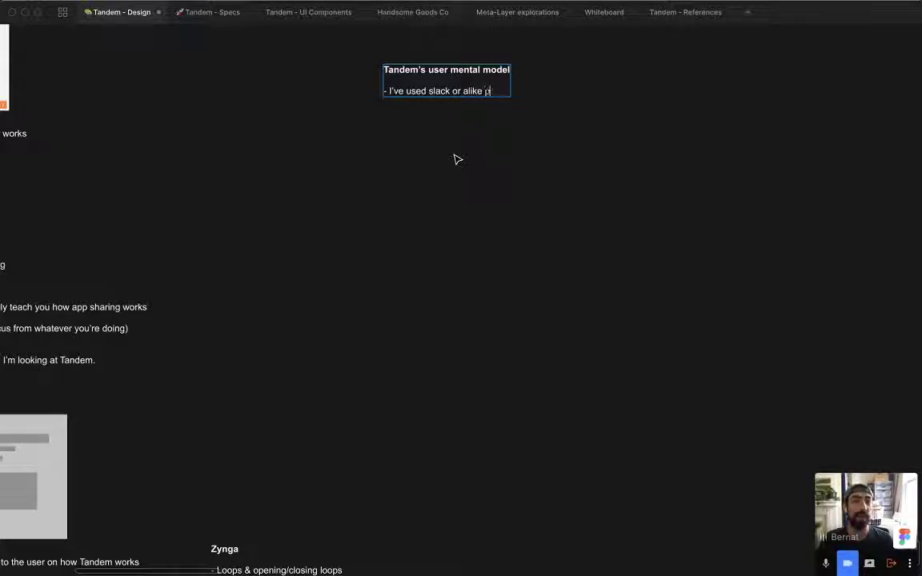
text(roducts -)
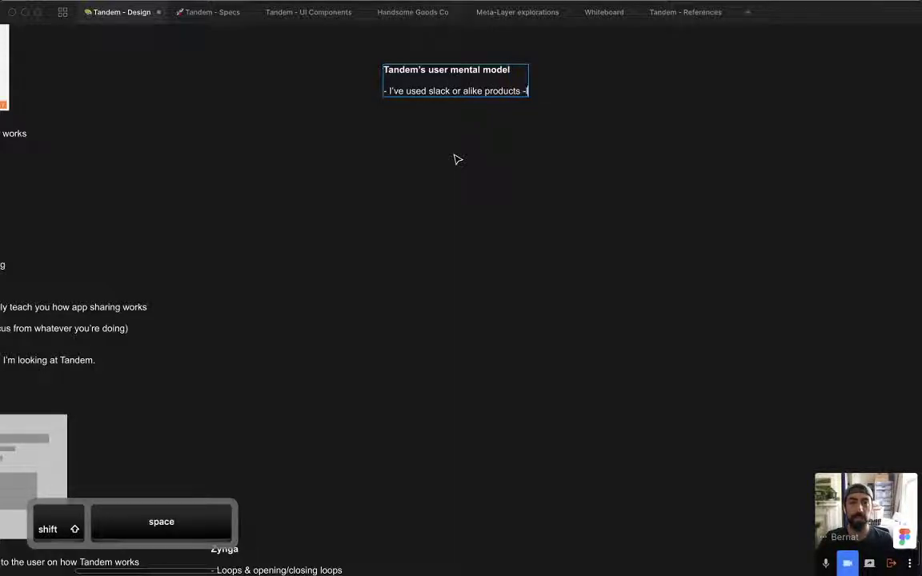
text(> Messaing)
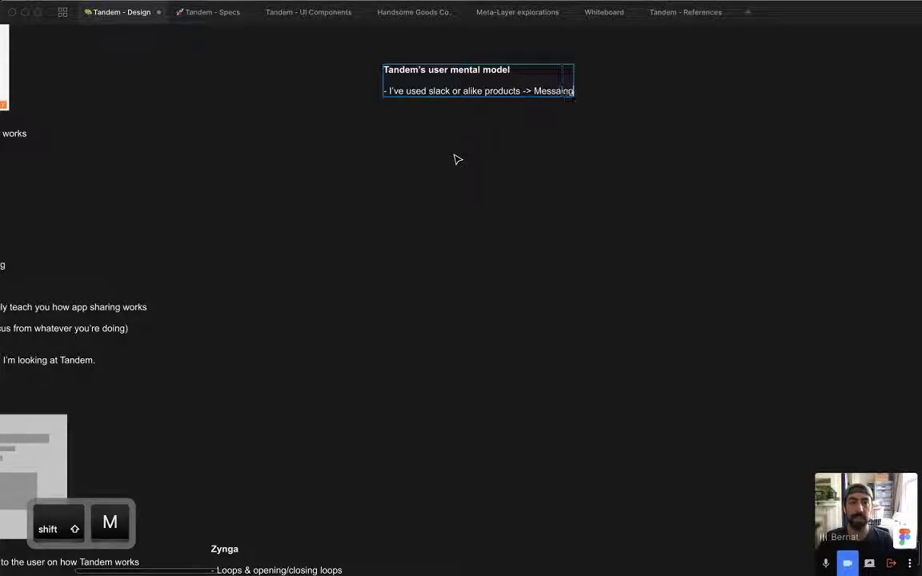
text( maybe a call)
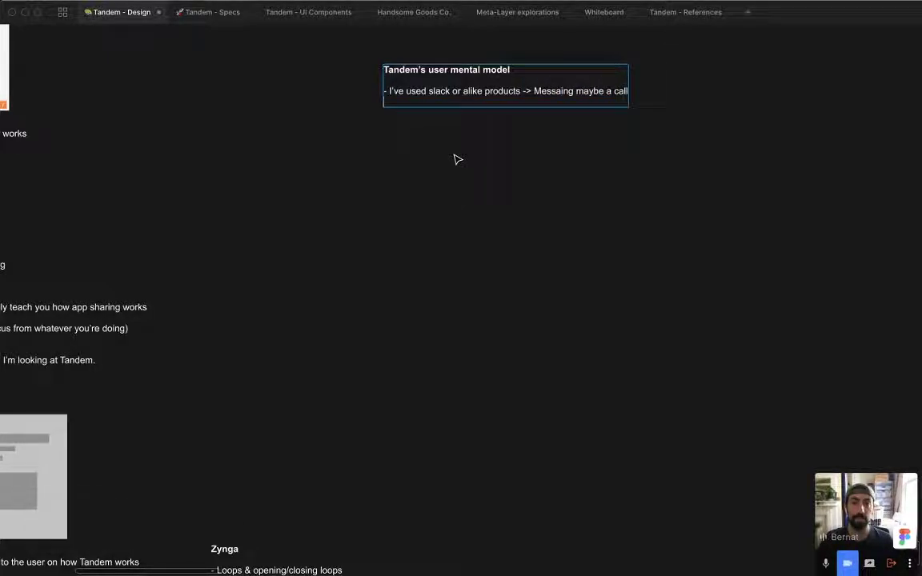
Add a second bullet reading "Video conferencing solutions" to the mental-model note.
key(Return)
text(- )
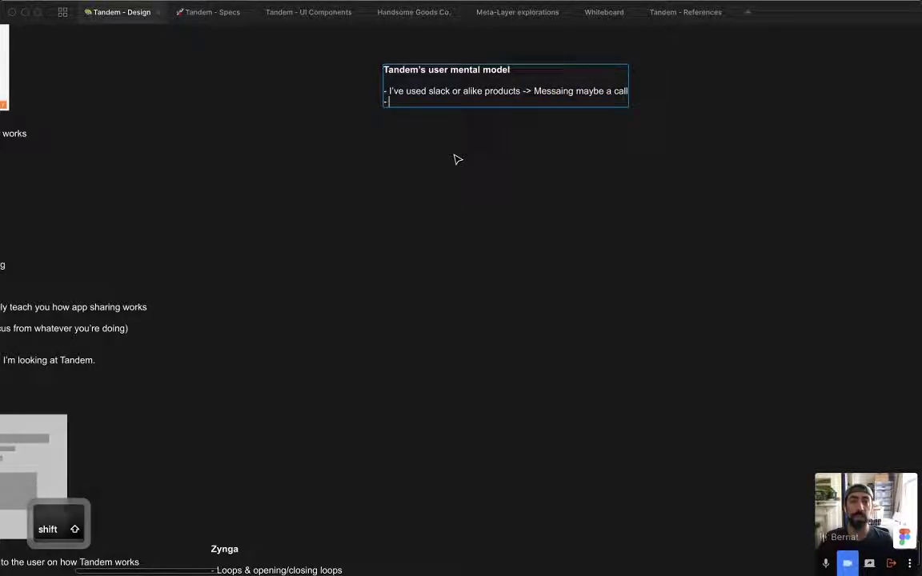
text(Video conference sfo)
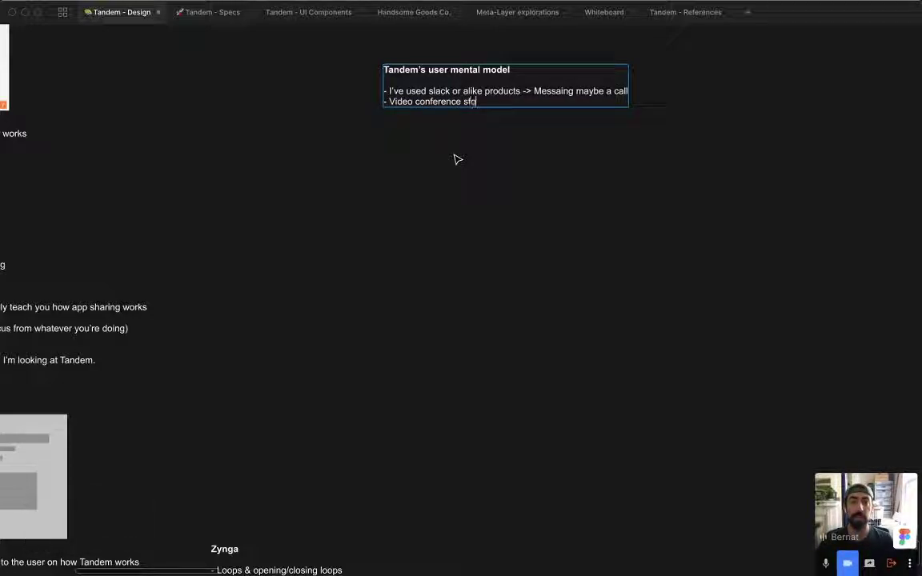
text(tware)
key(alt+shift+Left)
text(so)
key(BackSpace)
key(BackSpace)
key(BackSpace)
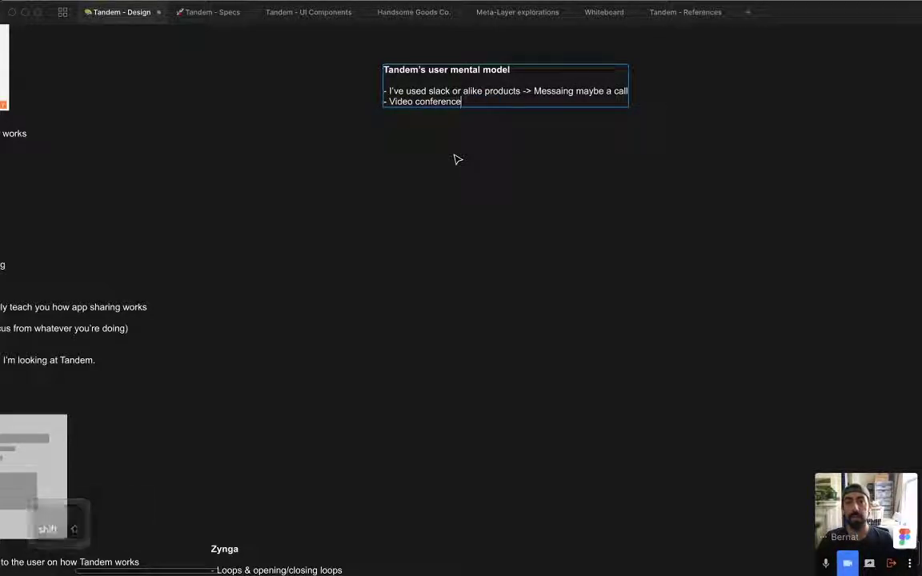
key(BackSpace)
text(ing solutions)
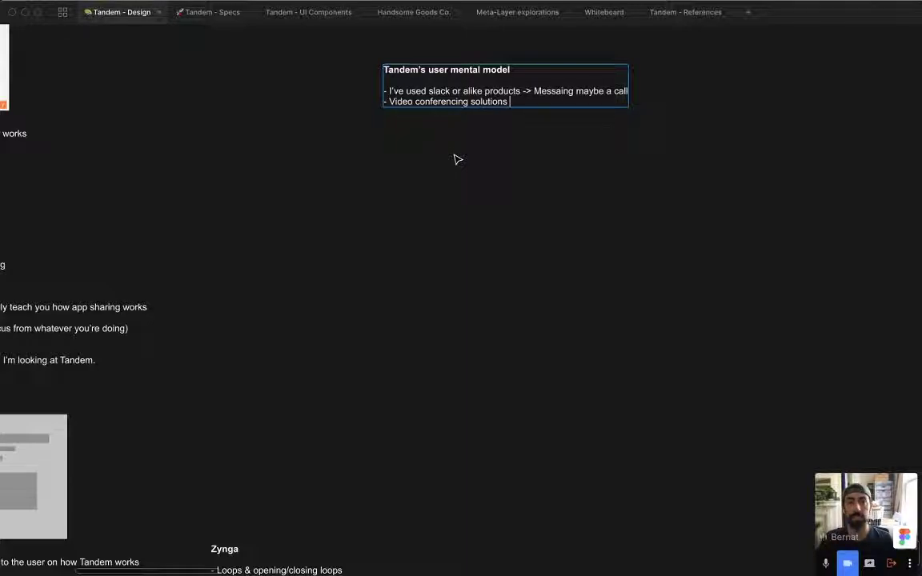
Append the examples "(Hangouts / Zoom)" to the video conferencing bullet.
scroll(373, 220, up, 5)
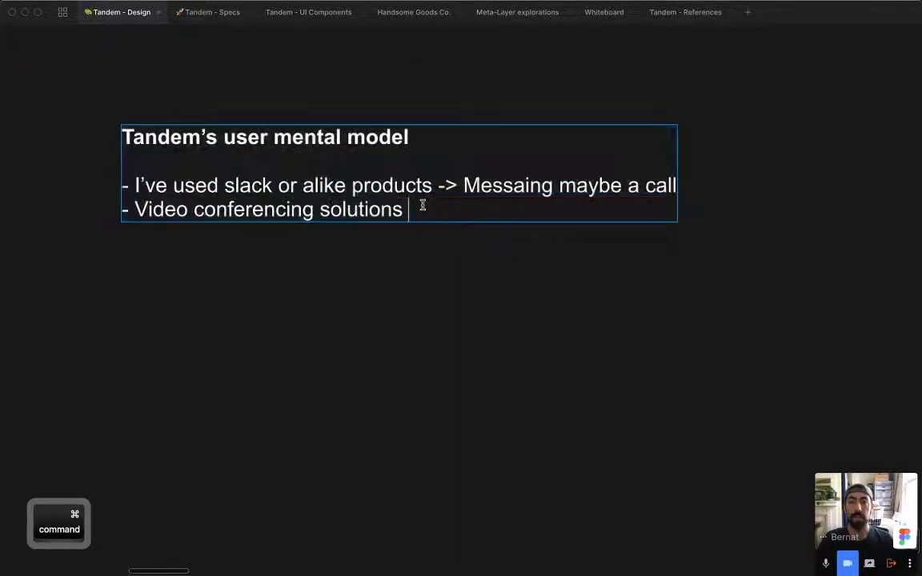
text((Hang)
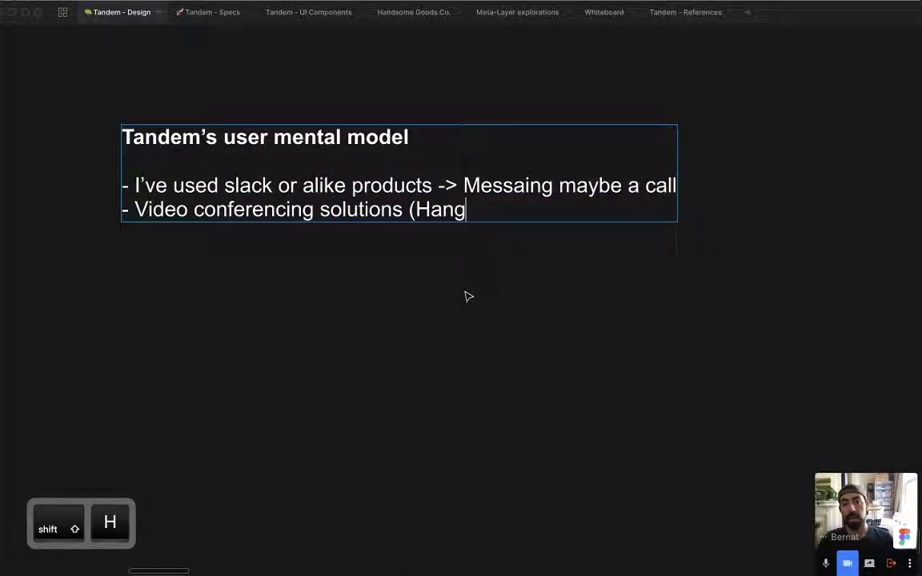
text(houts)
key(alt+shift+Left)
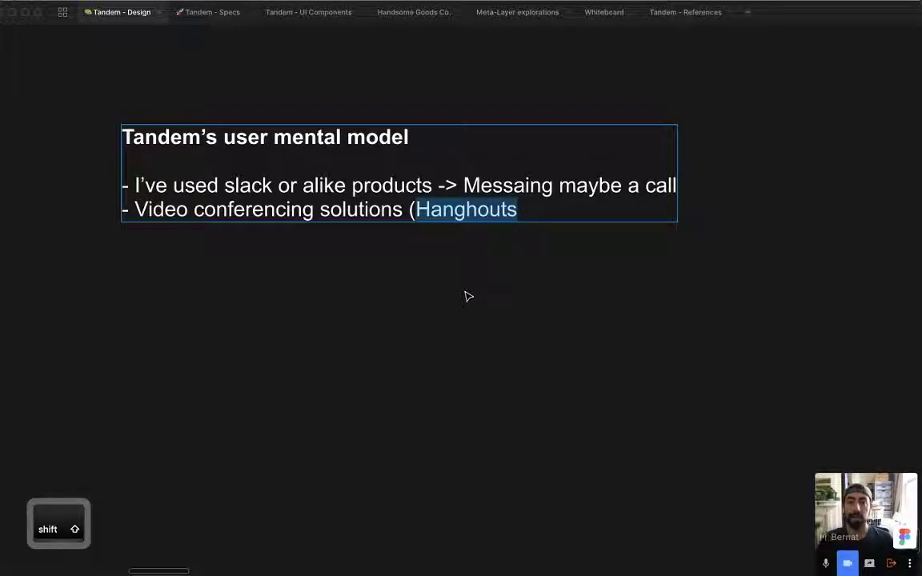
text(Hangout)
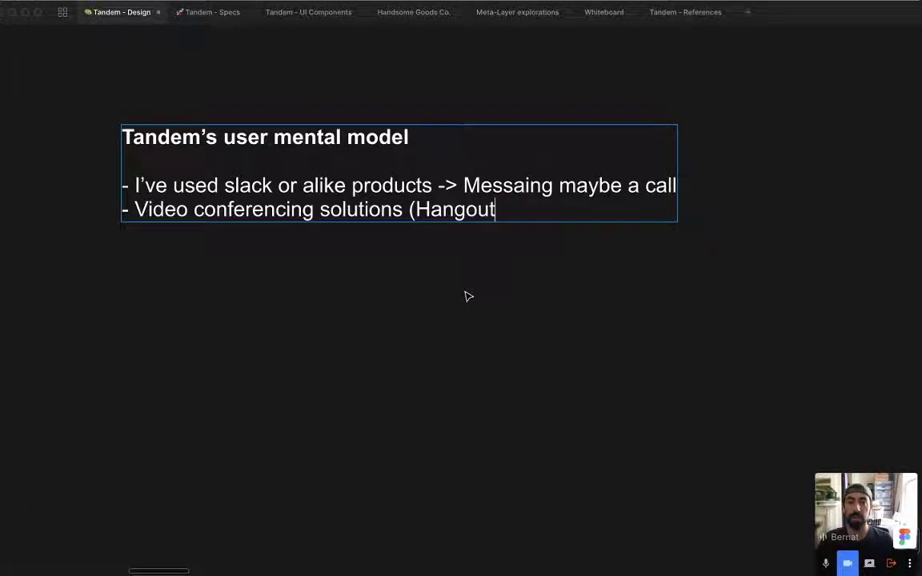
text(s / Zoom))
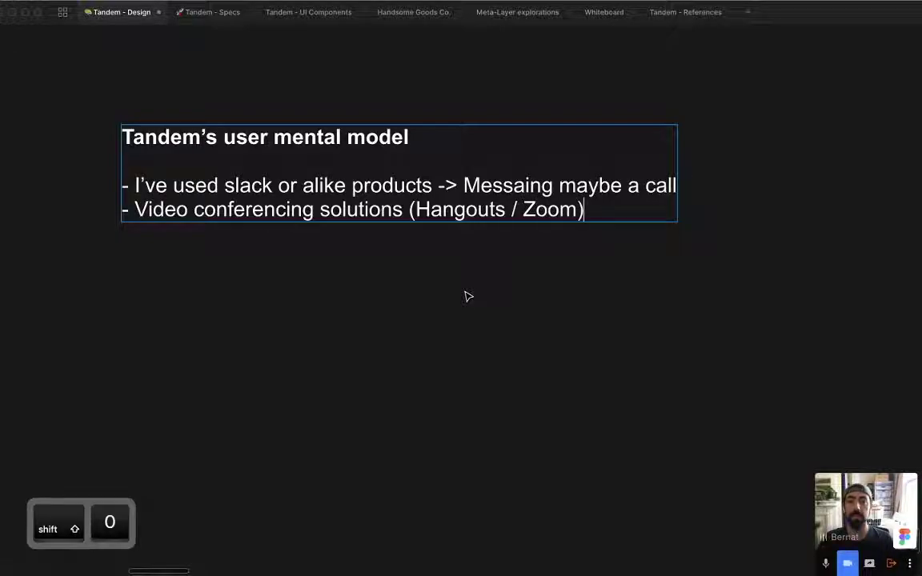
Add a third bullet reading "Used phones (mobile phone, some physical)" to the mental-model note.
key(Return)
text(-)
key(Escape)
key(super+minus)
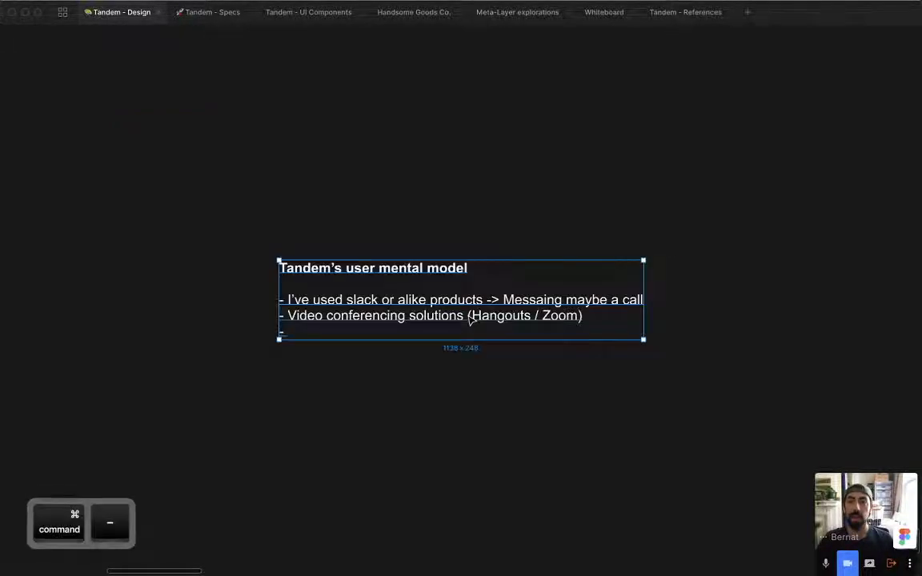
key(z)
drag(224, 148, 712, 509)
drag(544, 441, 570, 389)
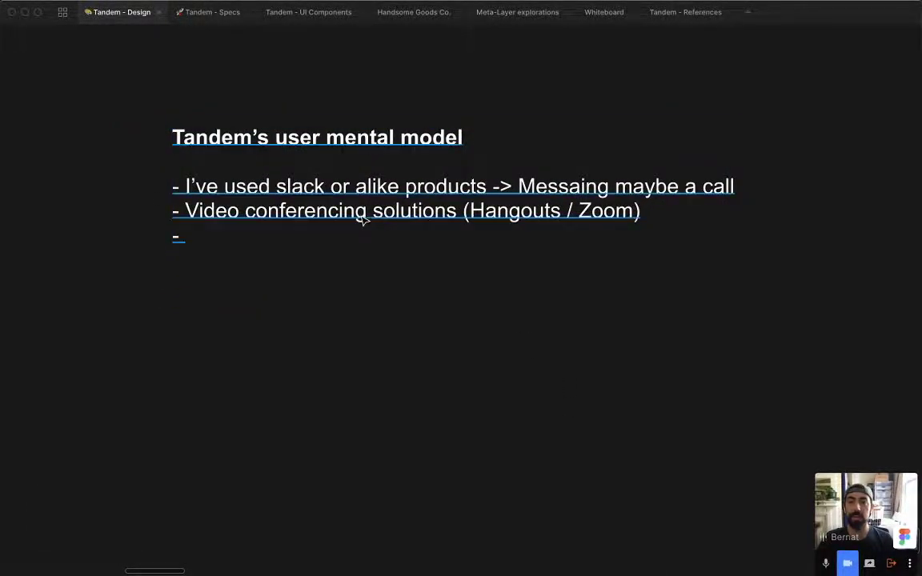
double_click(354, 226)
click(354, 232)
text(Used )
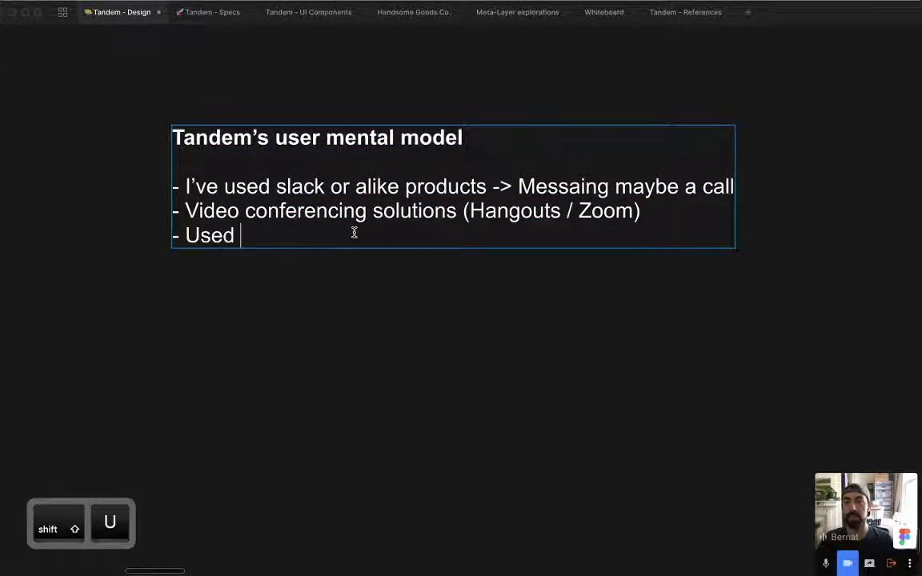
text(phones (mobil)
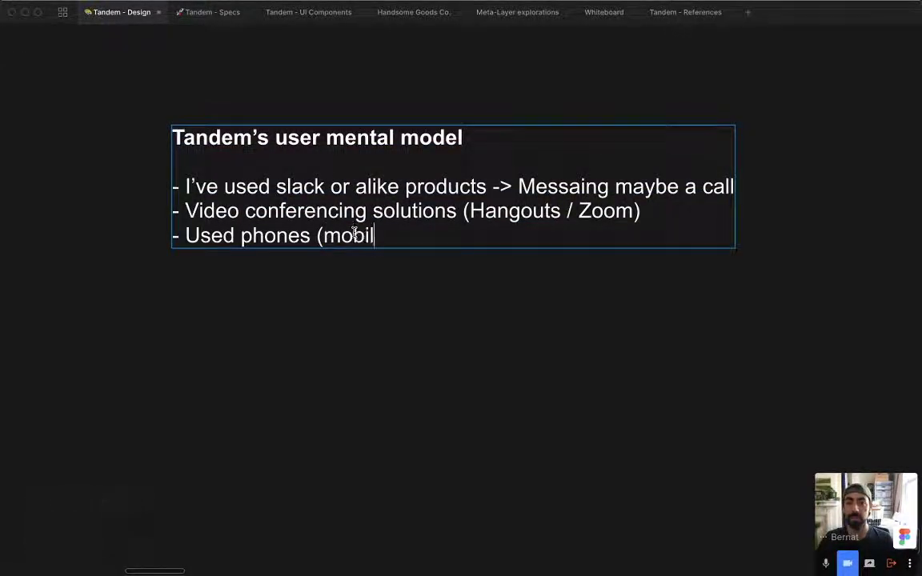
text(e phone, som)
key(BackSpace)
text(some ph)
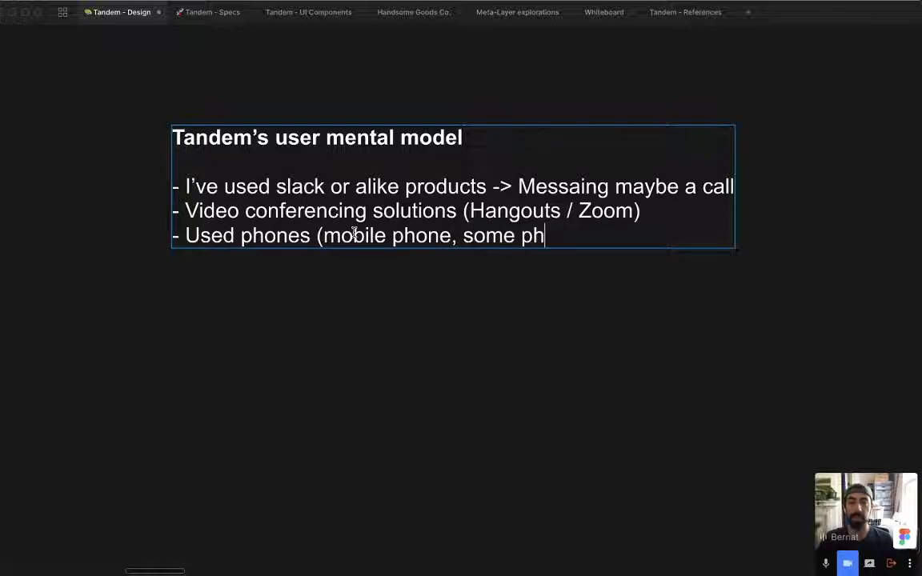
text(yiical))
click(400, 356)
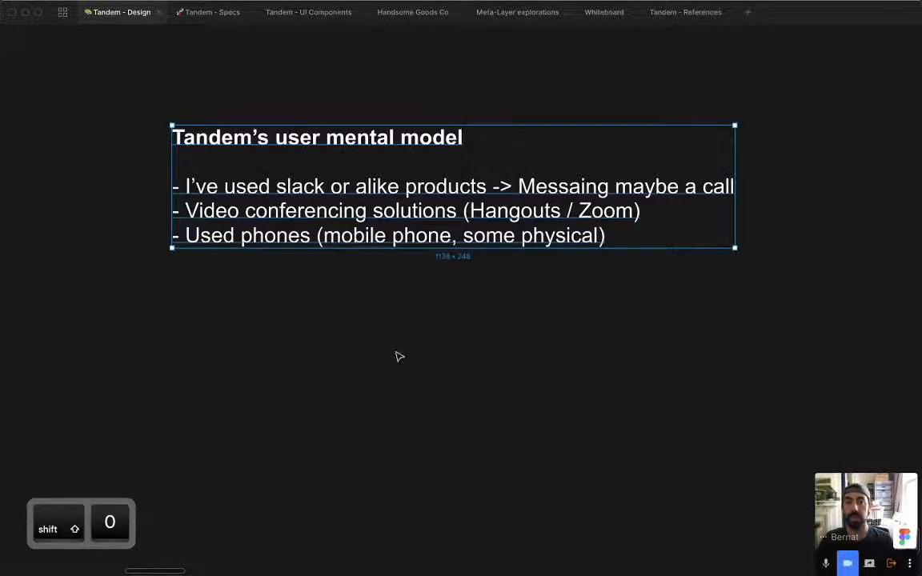
click(401, 357)
Add a fourth bullet reading "I'm remote somtimes or always" below the phones bullet.
key(super+minus)
drag(432, 358, 411, 325)
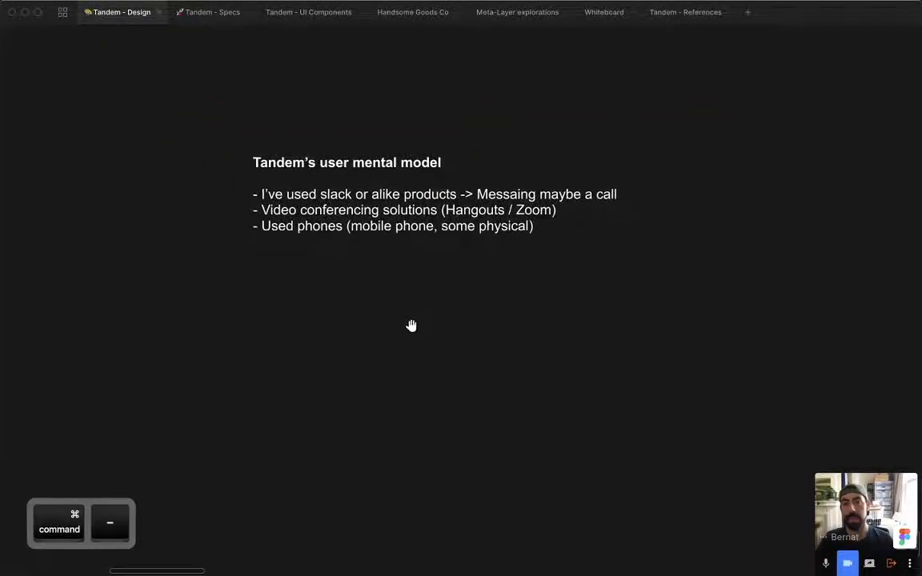
double_click(413, 233)
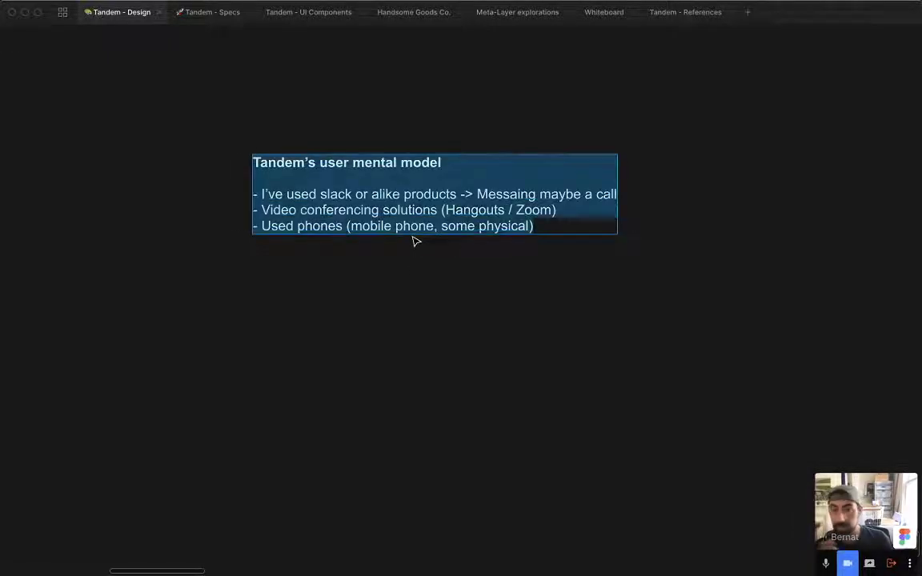
click(415, 239)
double_click(421, 229)
click(457, 227)
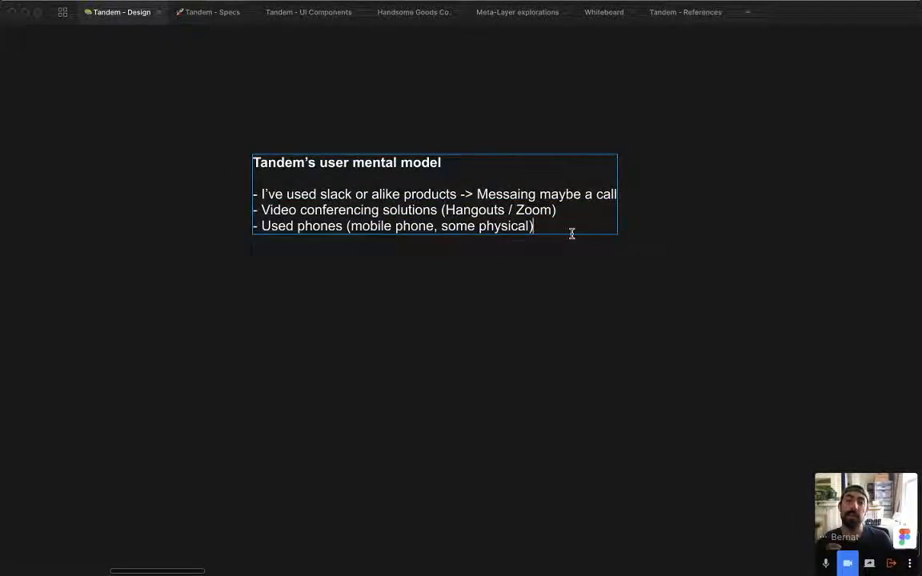
key(shift)
key(Return)
text(-)
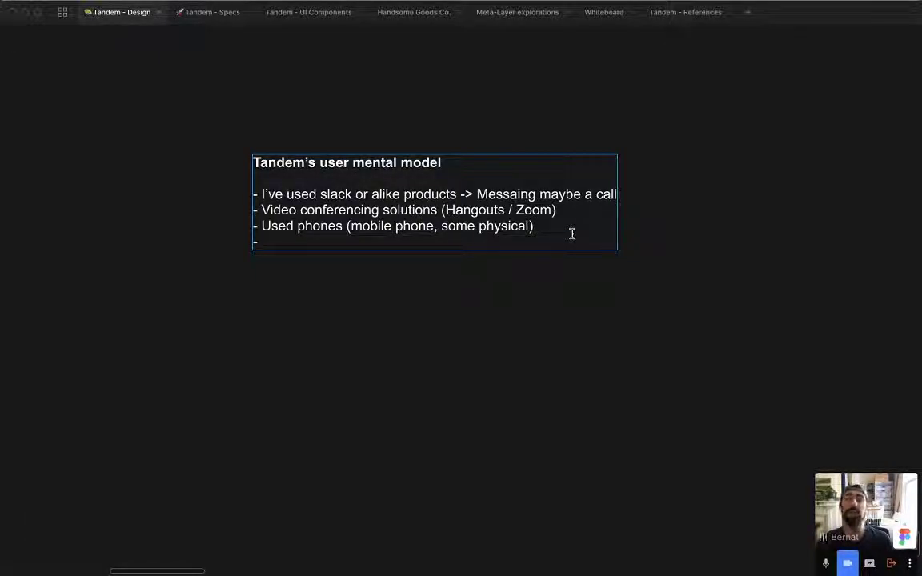
text( I'm remote)
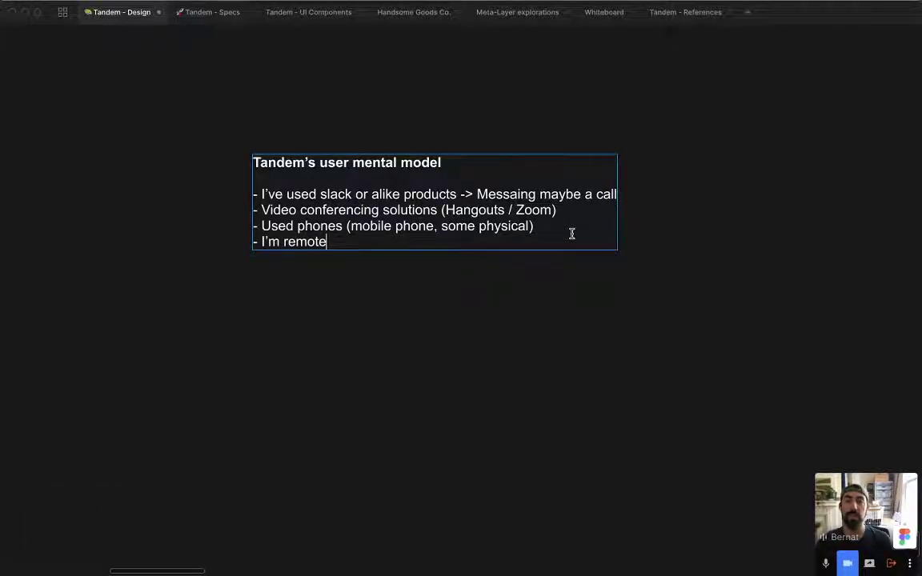
text( somtimes ro)
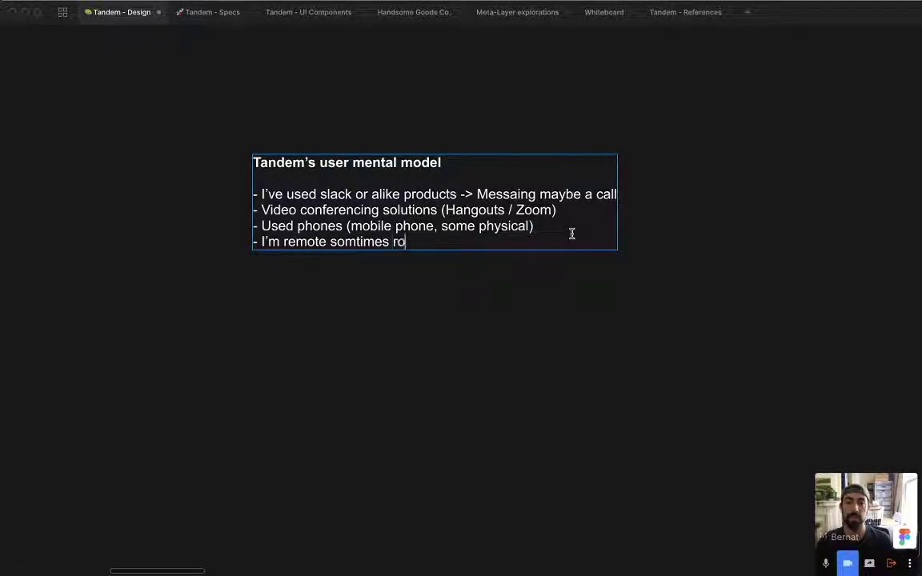
key(BackSpace)
key(BackSpace)
text(or always)
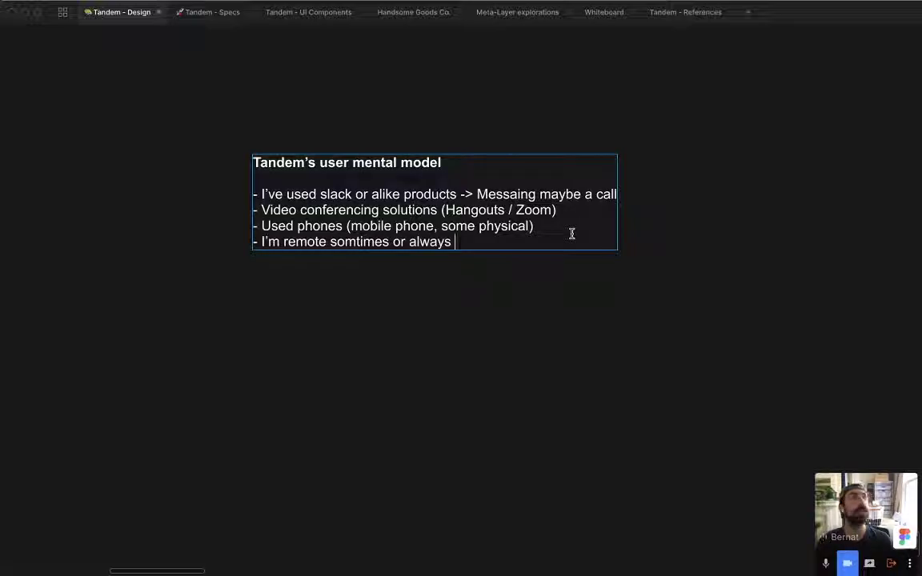
Start an empty fifth bullet below the remote-work bullet in the mental-model note.
key(Return)
text(-)
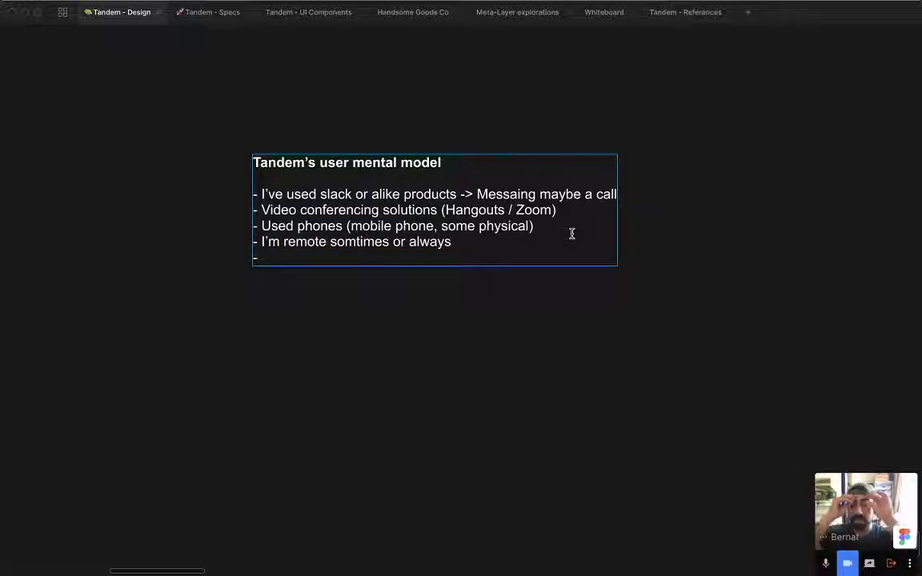
double_click(285, 242)
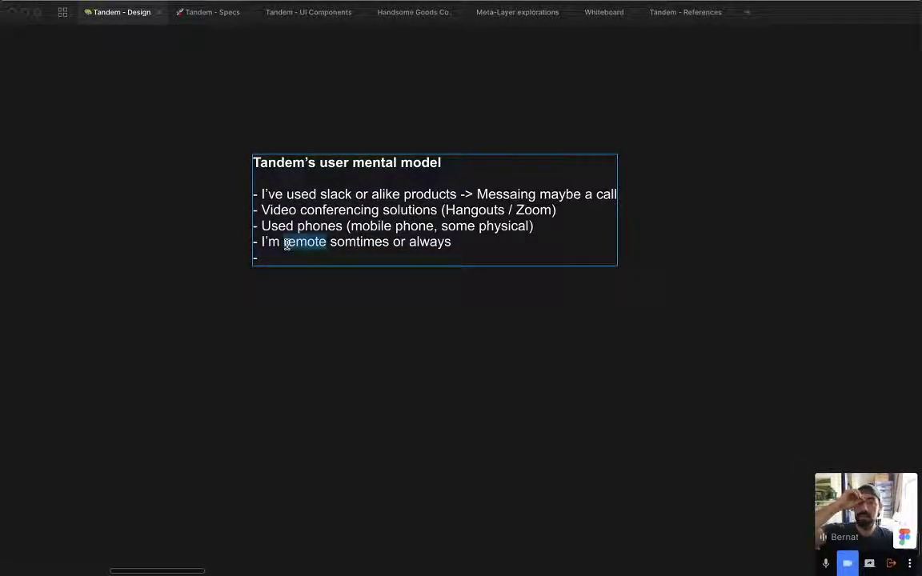
click(293, 257)
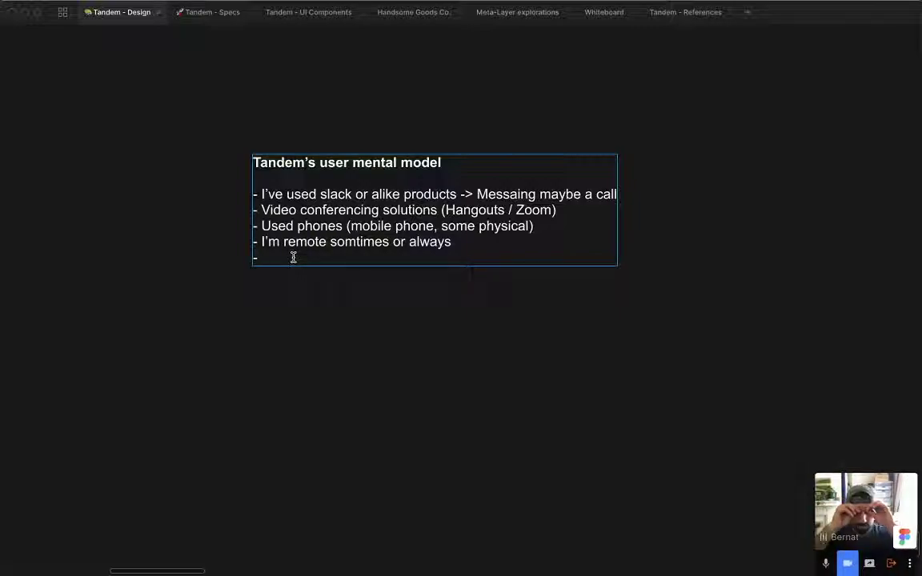
Insert an indented sub-bullet under the video conferencing bullet and begin it with "I undrestand".
click(365, 209)
key(super+Right)
key(Return)
text(- )
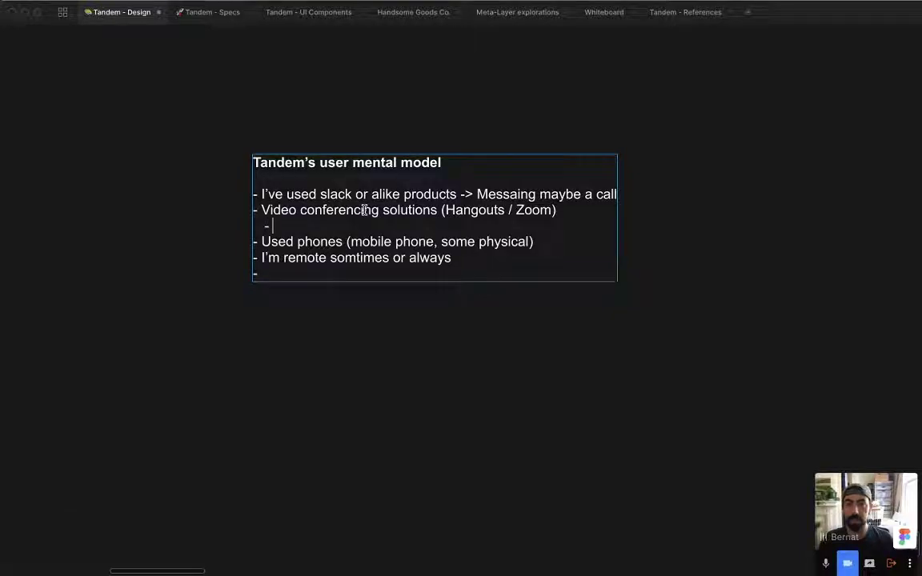
text(I undrestand)
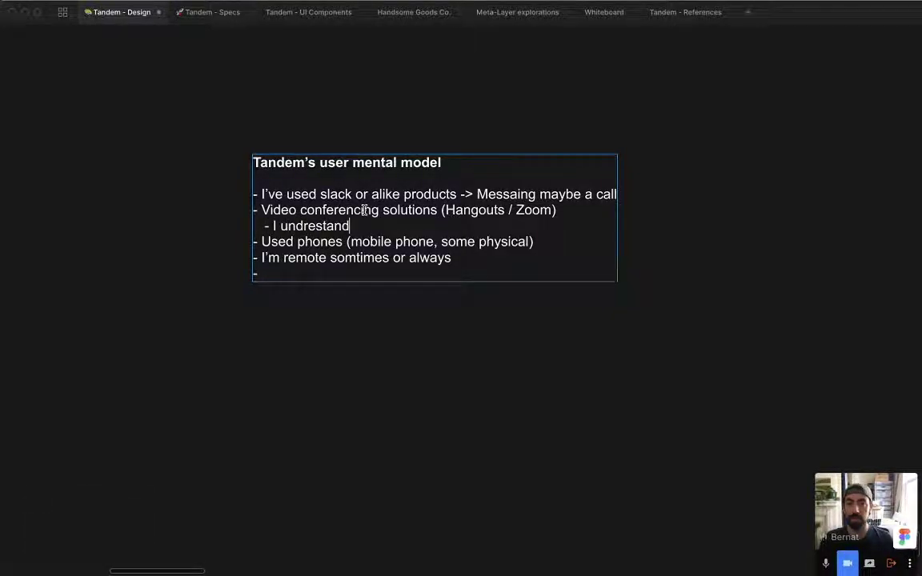
text( w)
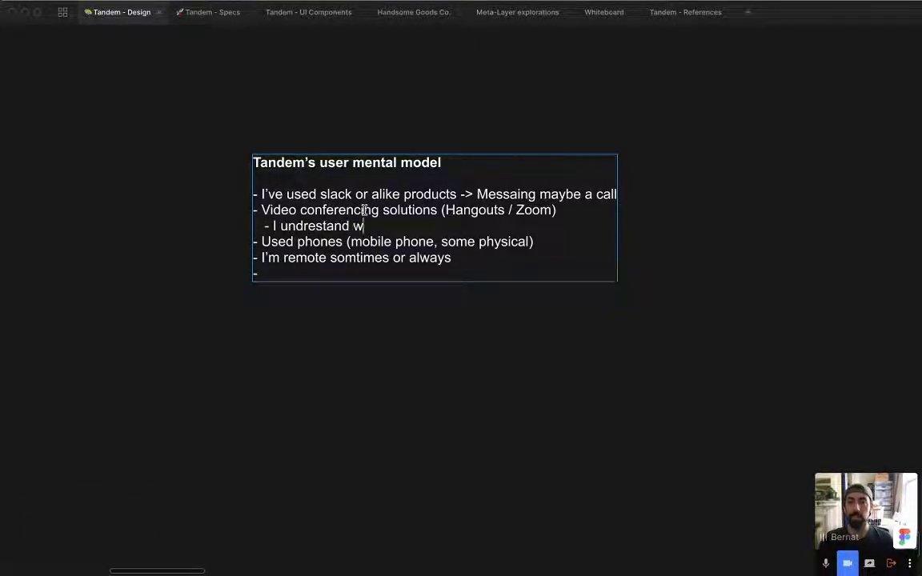
text(ha)
key(BackSpace)
key(BackSpace)
key(BackSpace)
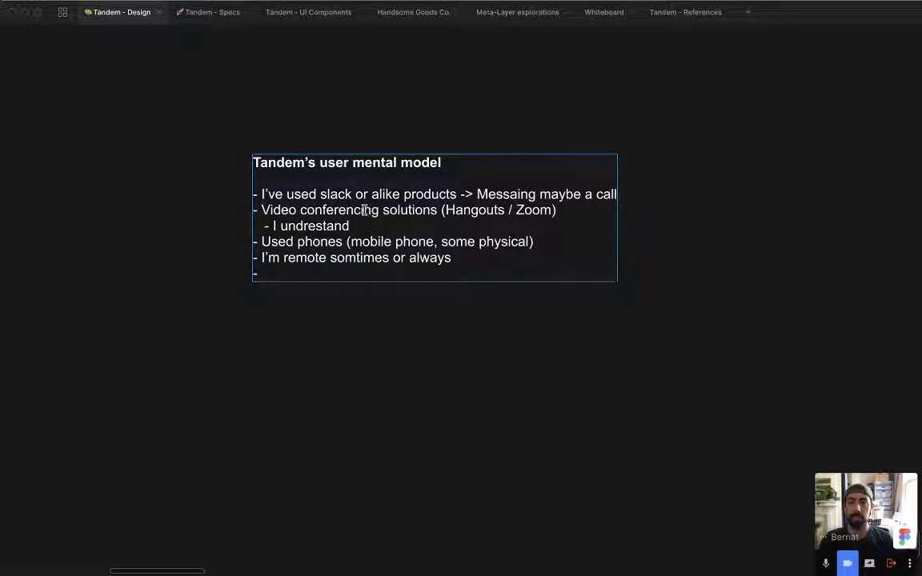
Complete the video conferencing sub-bullet with "affordances on video commss products".
text(a)
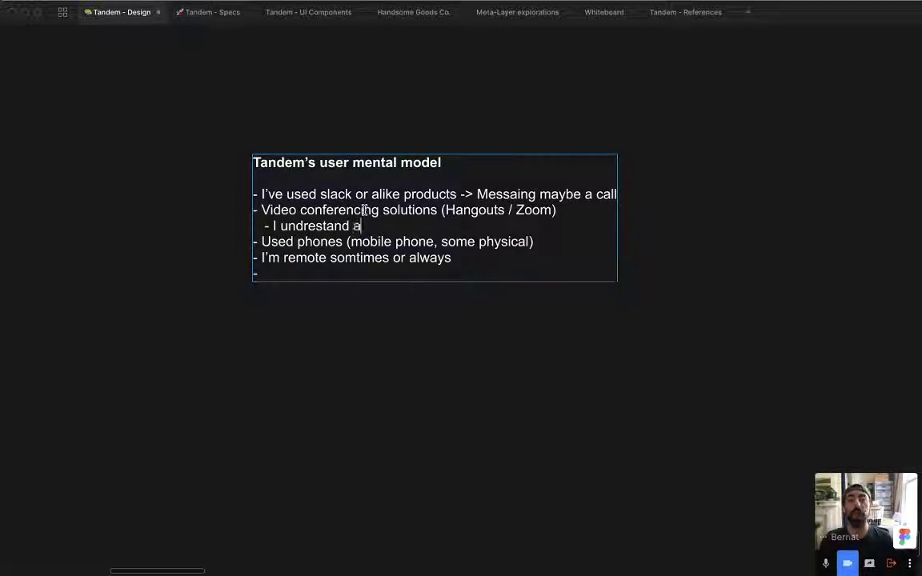
text(ffordances on )
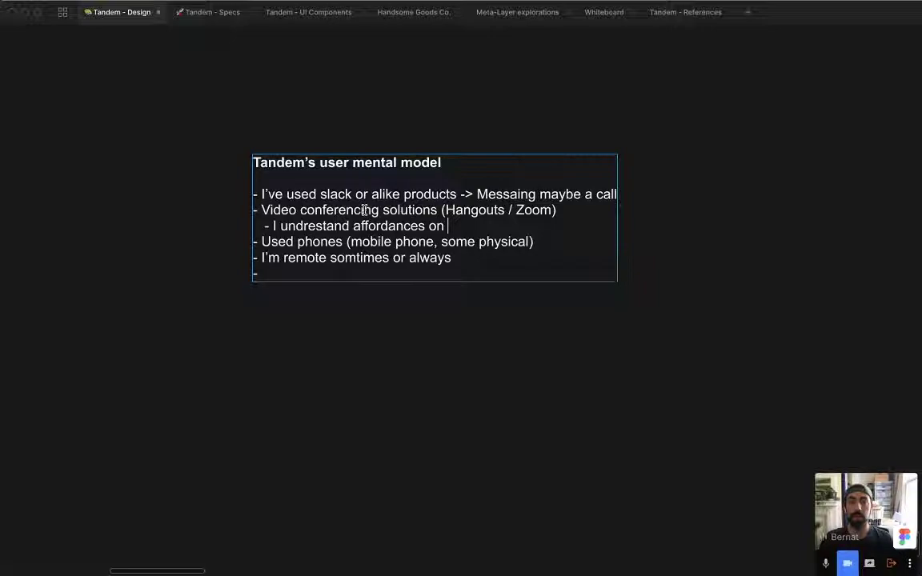
text(video commss productgs)
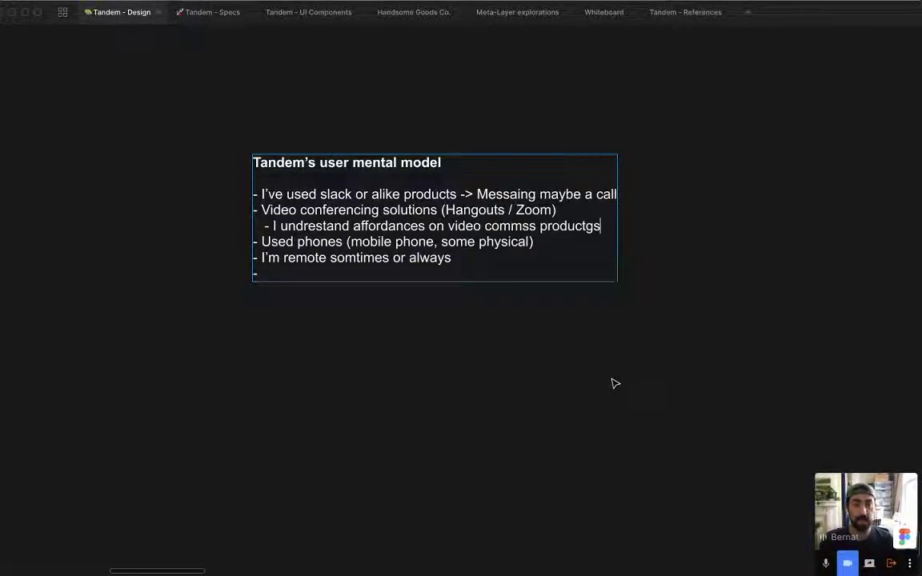
key(alt+shift+Left)
text(produc)
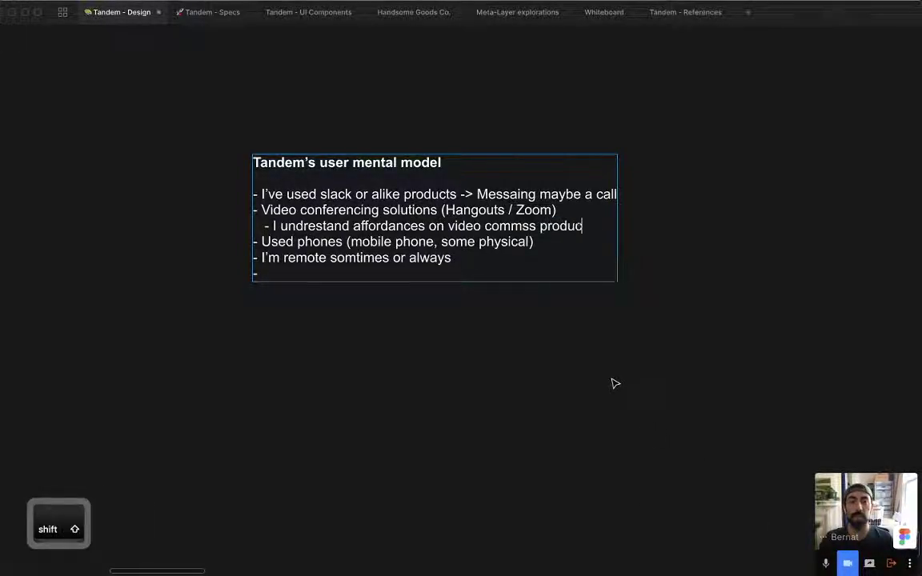
text(ts)
key(Escape)
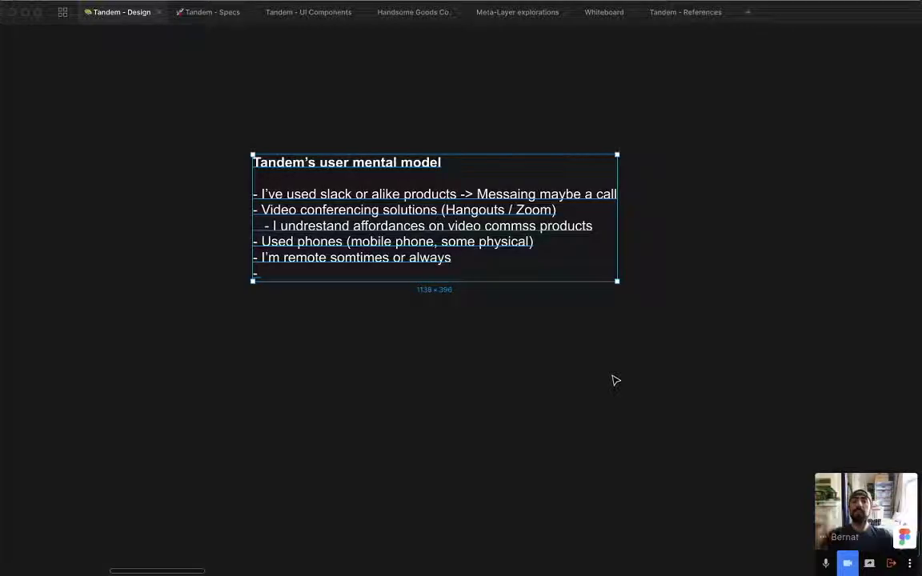
Insert an empty indented sub-bullet under the first bullet about Slack-like products.
key(Return)
key(super+Right)
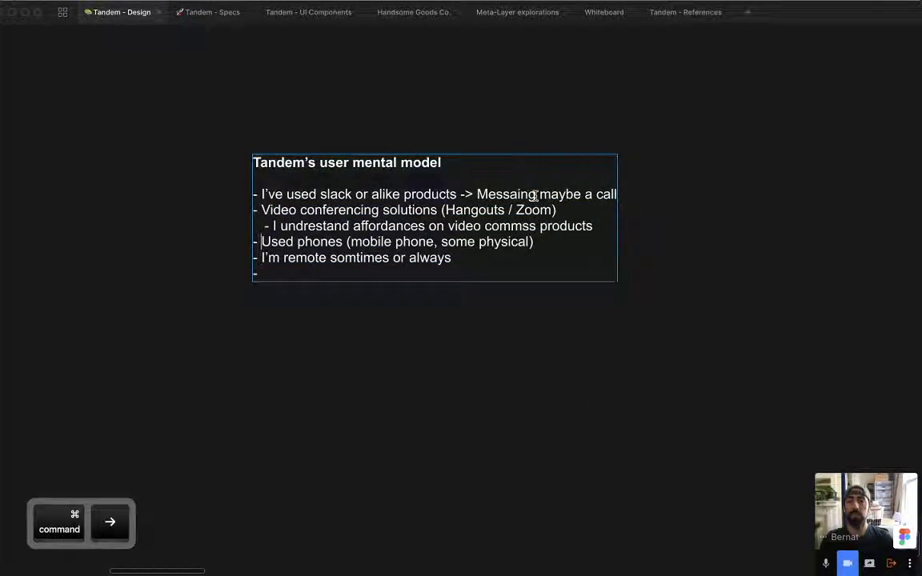
key(Up)
key(Up)
key(Up)
key(super+Right)
key(Return)
text(- )
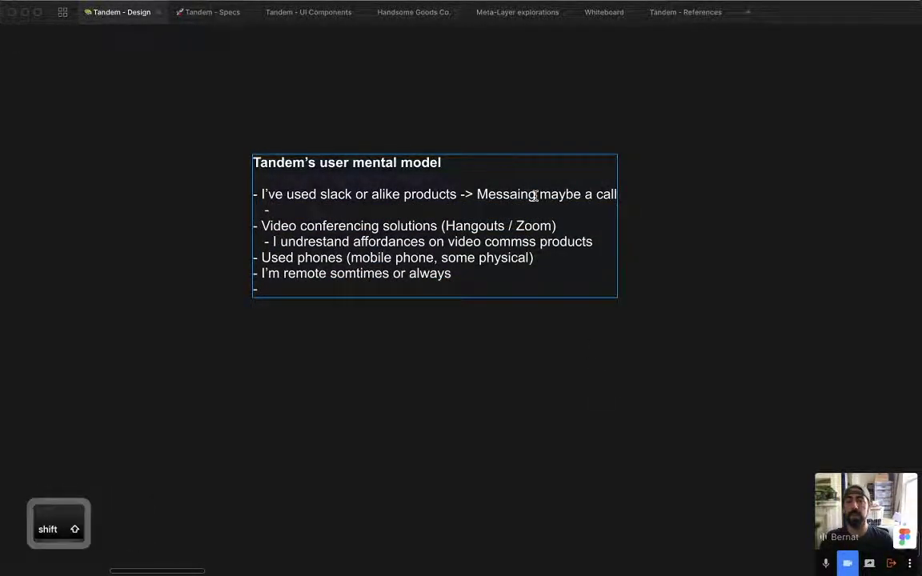
Write "I understand what it means to" in the new sub-bullet under the Slack line.
text(List o t)
key(BackSpace)
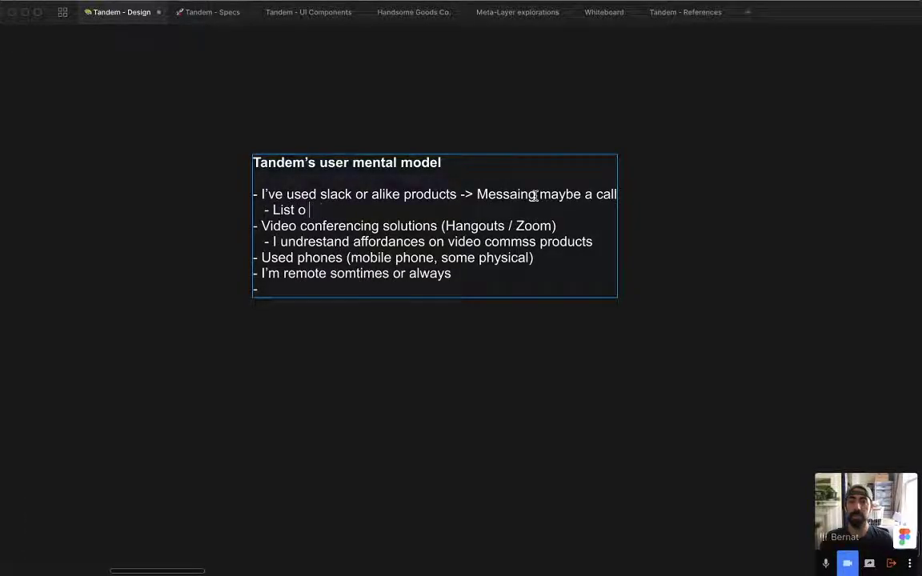
key(alt+shift+Left)
key(alt+shift+Left)
text(I unders)
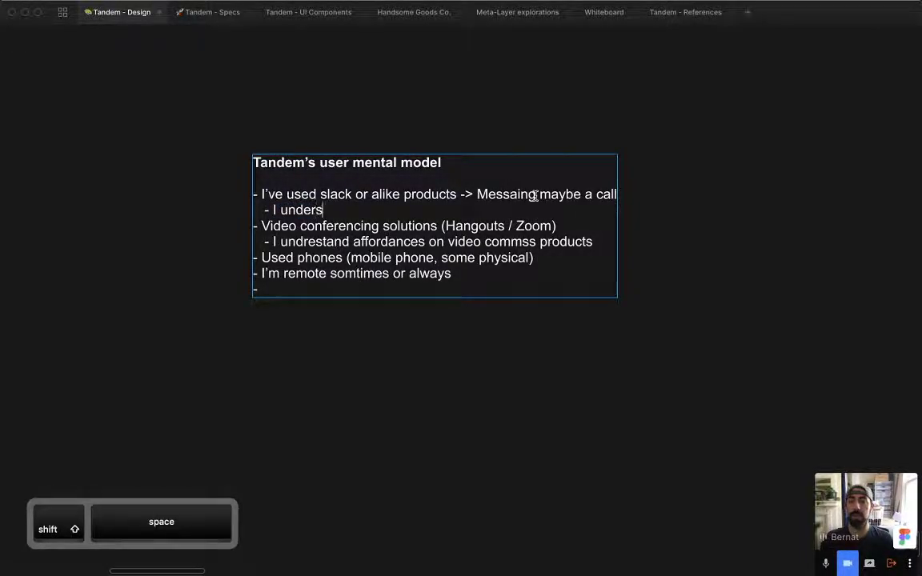
text(tand what it means to)
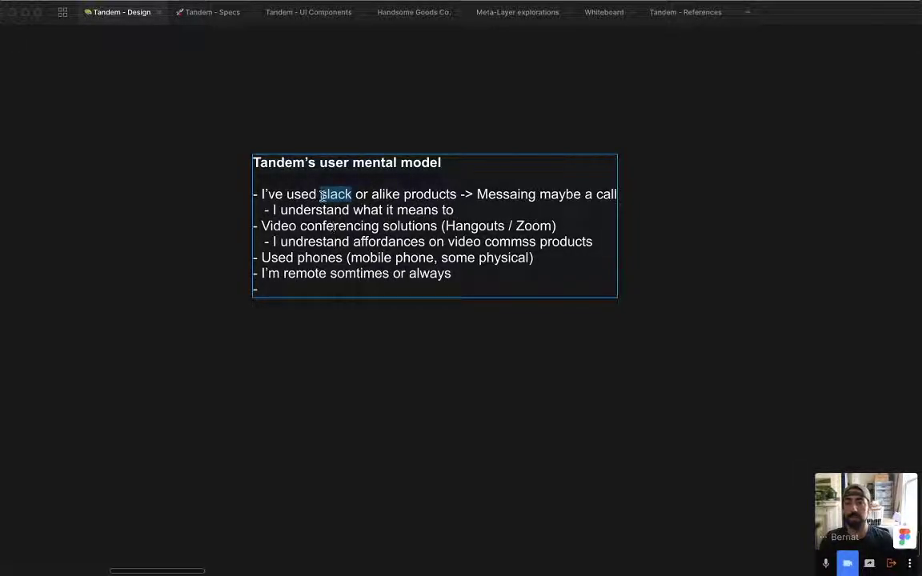
Replace "slack or alike" in the first bullet with "mesaing".
text(mesaing)
key(alt+shift+Right)
key(alt+shift+Right)
key(alt+shift+Right)
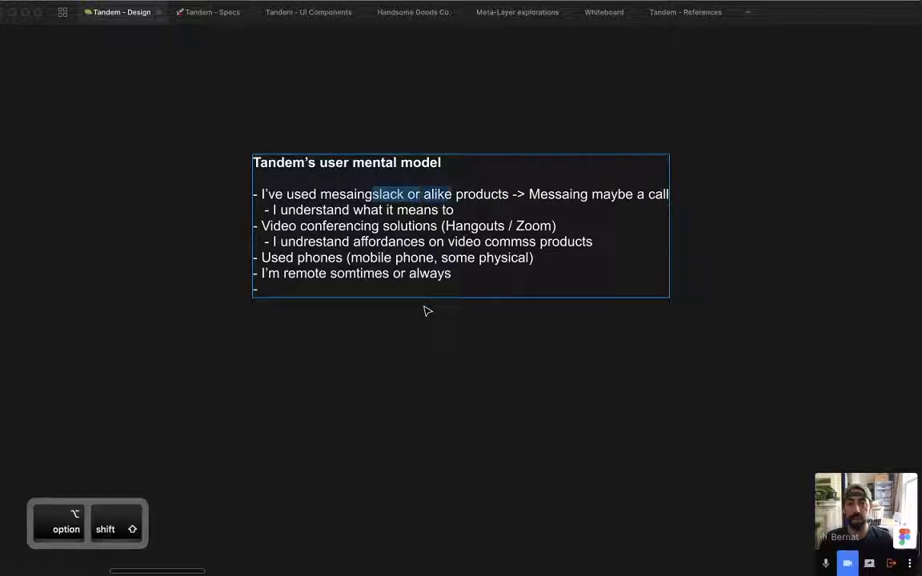
key(BackSpace)
Finish the first sub-bullet with "be active/inactive/away" and add two blank lines below it.
click(467, 209)
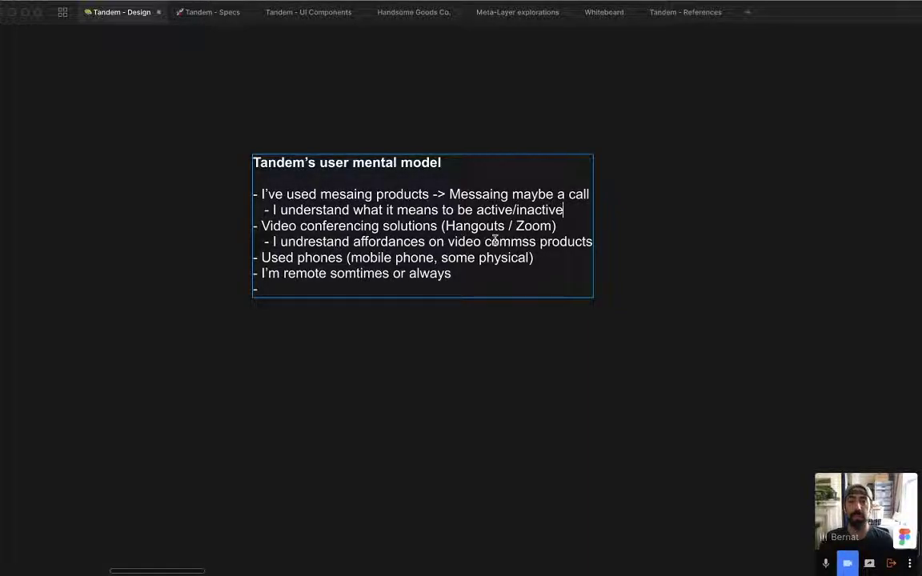
text(be active/inactive/away)
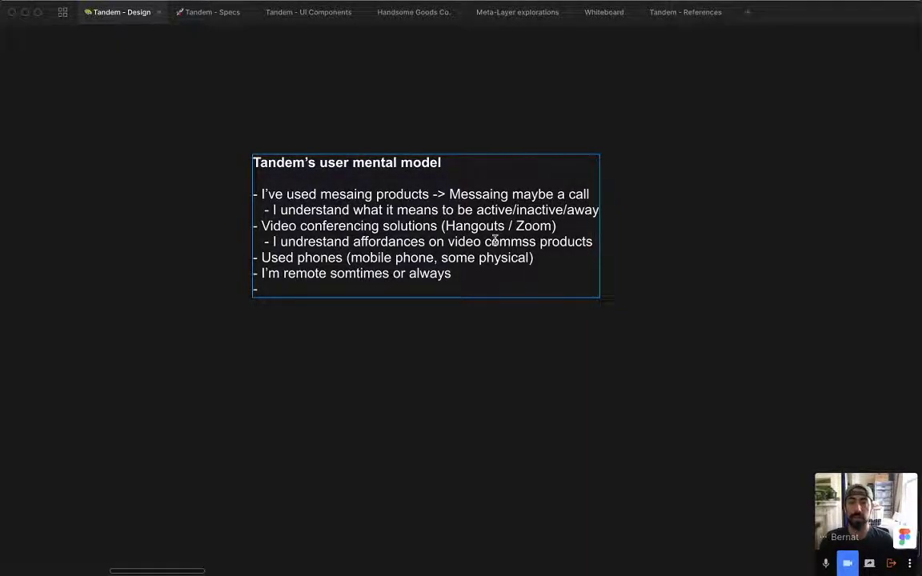
key(Return)
key(Return)
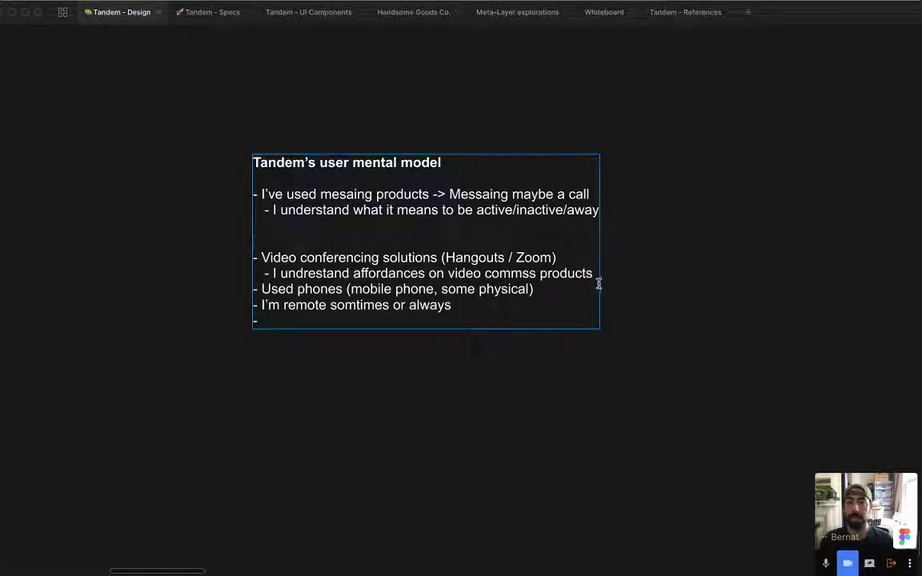
Separate the phones and remote bullets with blank lines and delete the empty bullet at the end of the note.
key(Return)
click(551, 304)
key(Return)
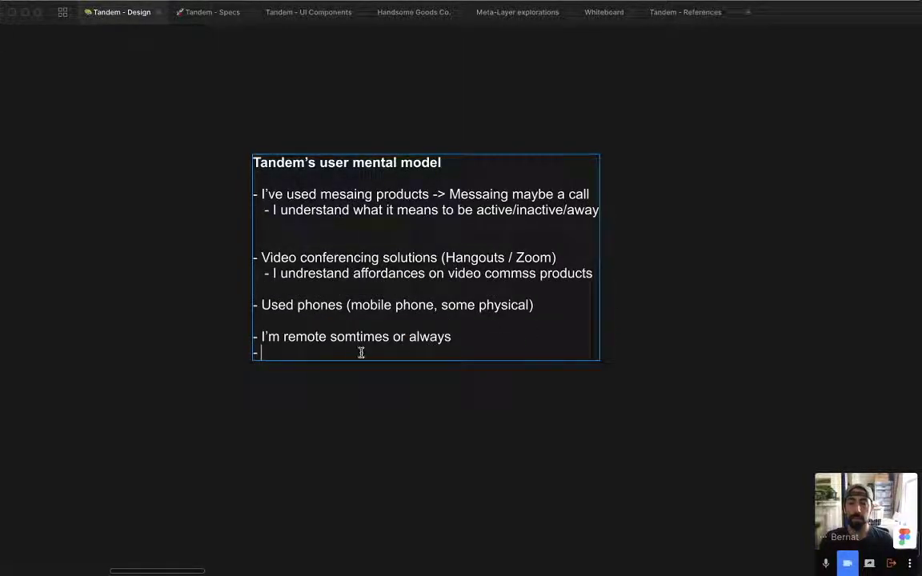
key(BackSpace)
key(BackSpace)
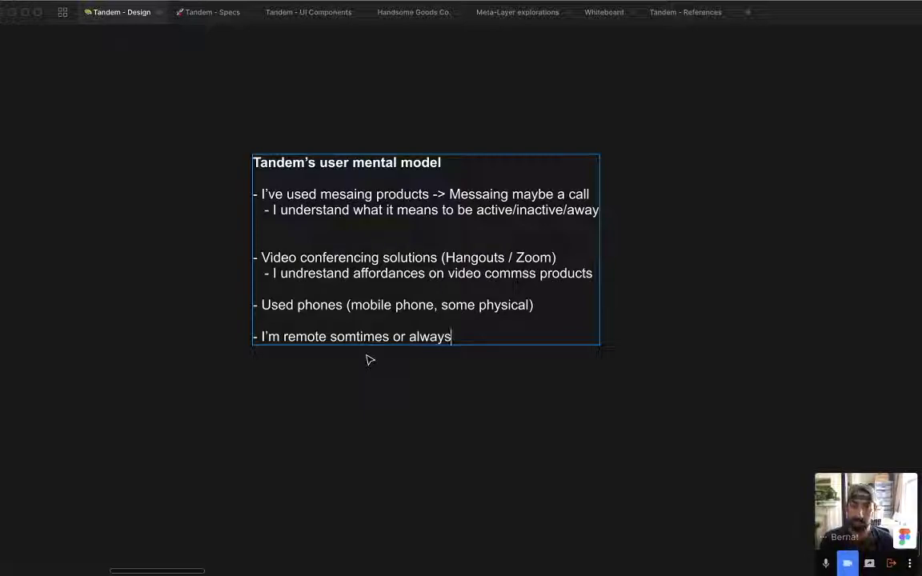
Switch to the browser and review the tandem.chat landing page's headline, tagline and Quick Collaboration section.
key(super+Tab)
scroll(238, 304, up, 10)
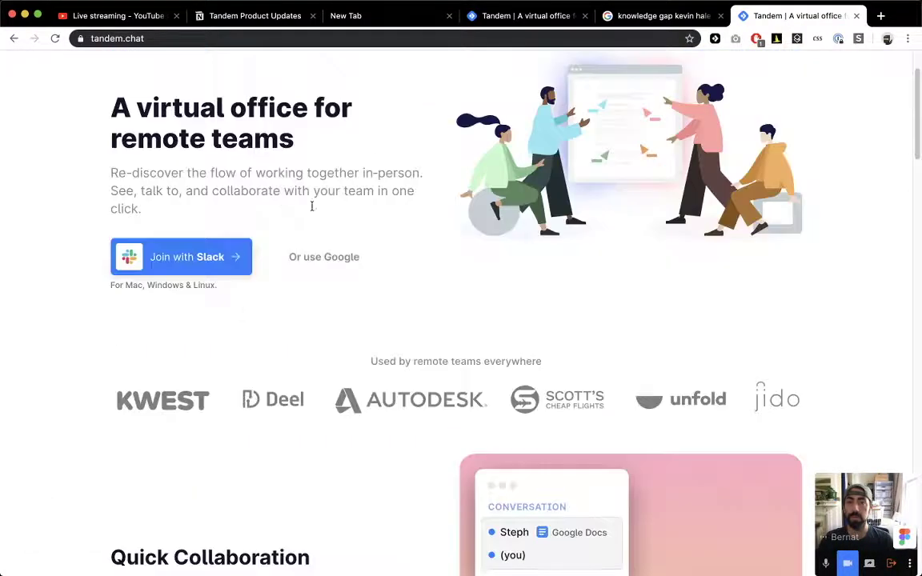
scroll(312, 206, up, 2)
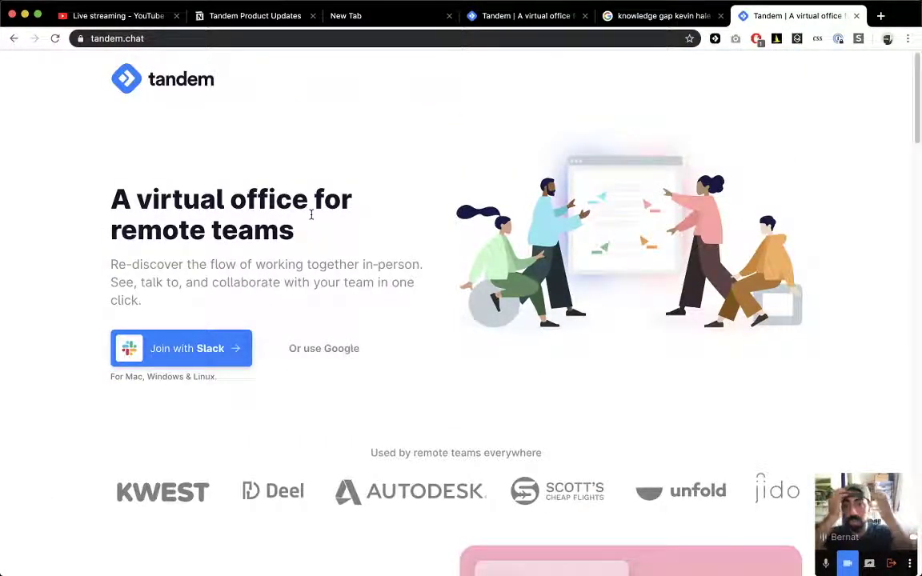
drag(107, 264, 360, 262)
click(369, 277)
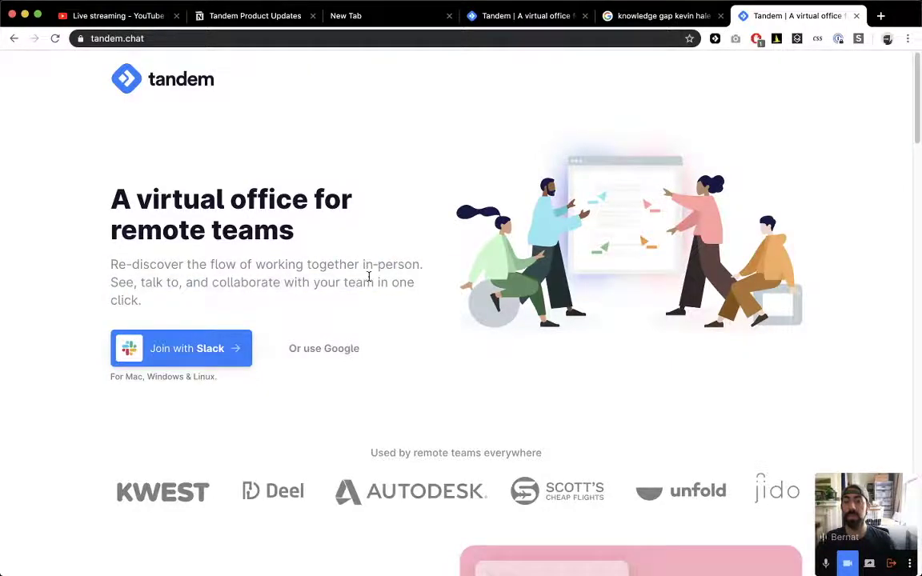
scroll(369, 276, down, 8)
scroll(442, 291, up, 4)
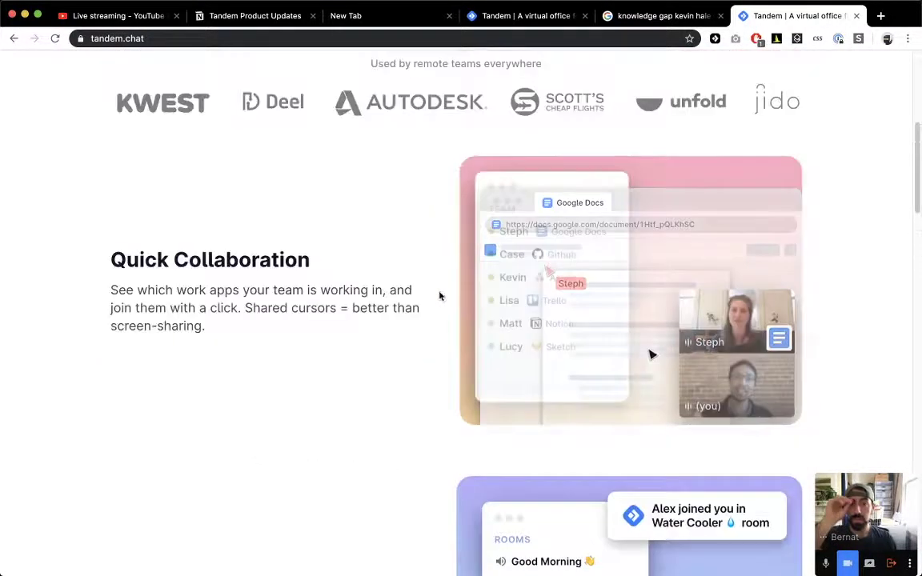
Return to the Figma note and add a "Landing page ->" line below the remote bullet, separated by blank lines.
key(super+Tab)
click(371, 229)
double_click(379, 192)
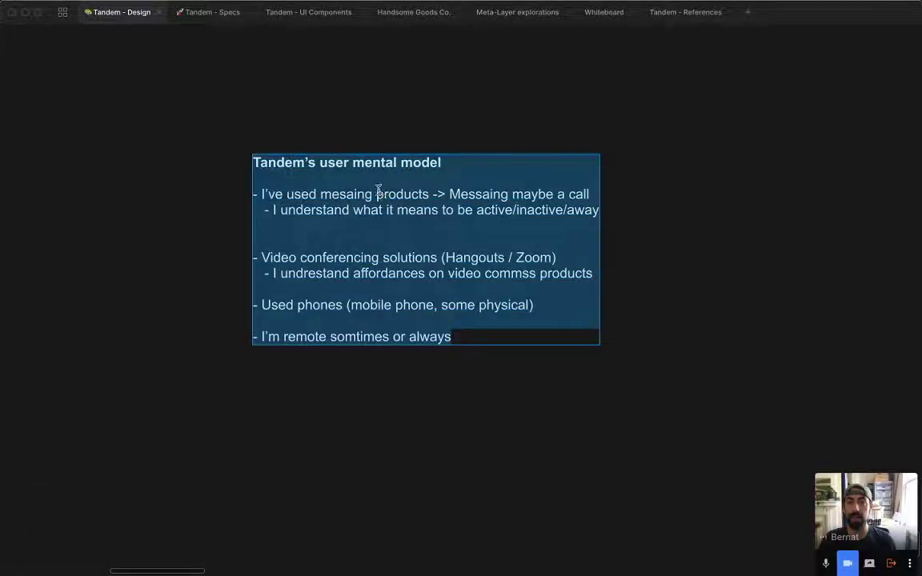
click(486, 323)
key(Return)
key(Return)
key(Return)
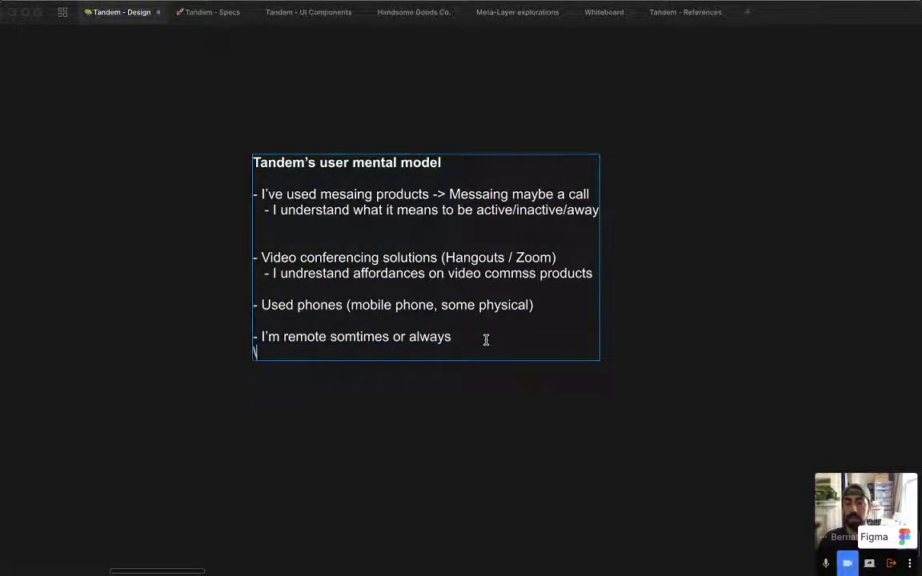
text(Landing page ->)
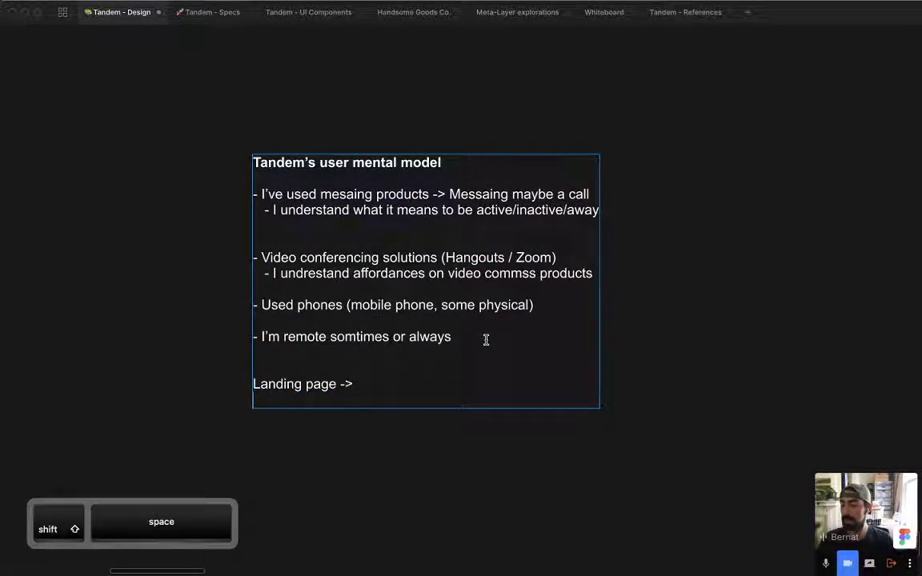
Add the bullet "Tandem is a solution for remote work communication" under the landing page line.
key(Return)
text(- )
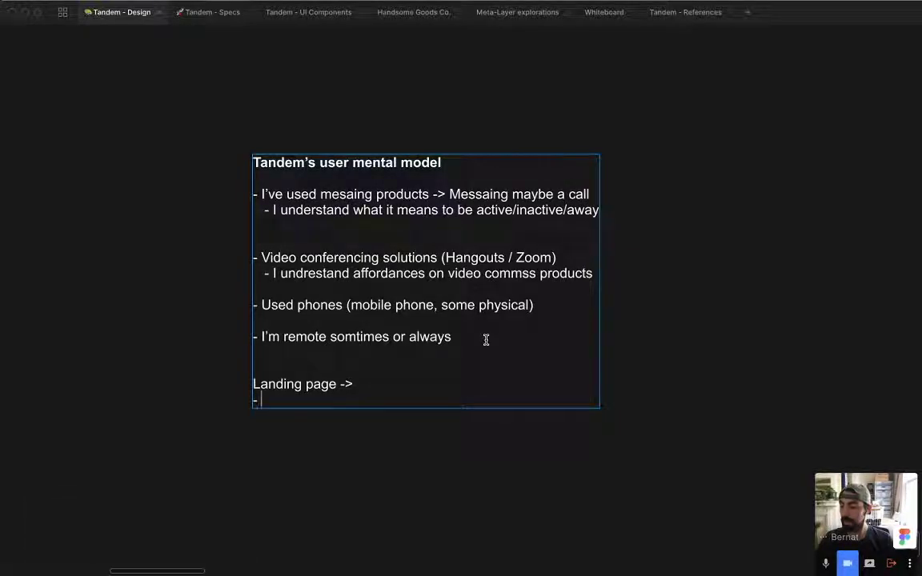
text(Tandem is a solution for)
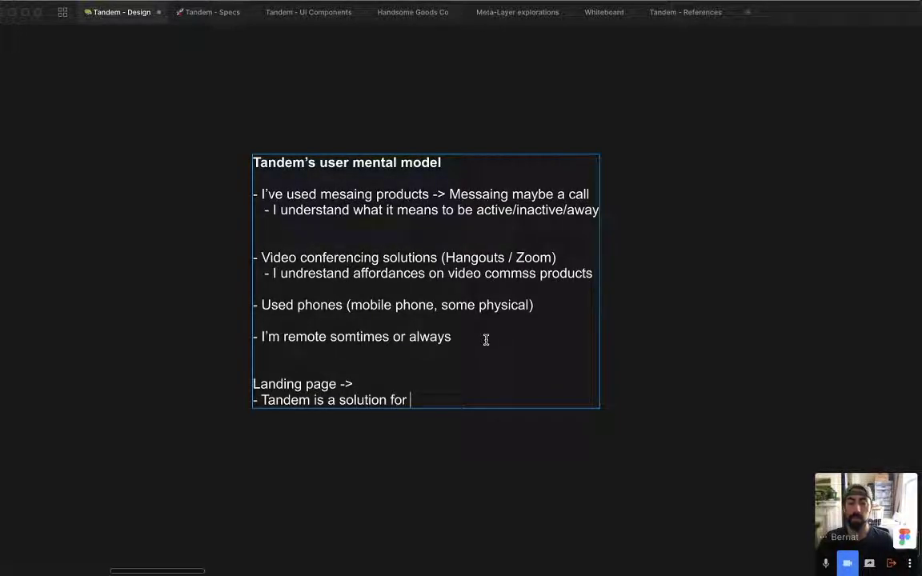
text(te work communication)
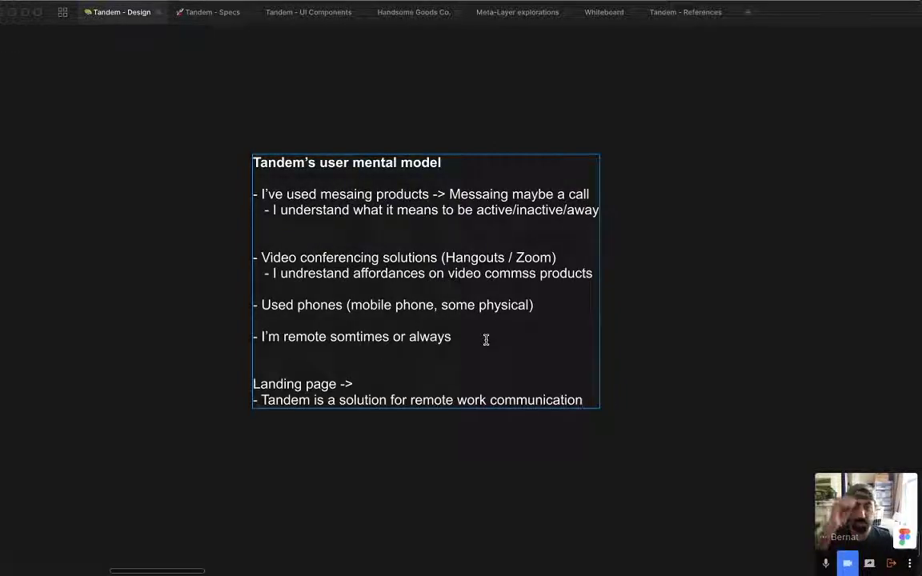
key(super+shift+Left)
key(shift+Right)
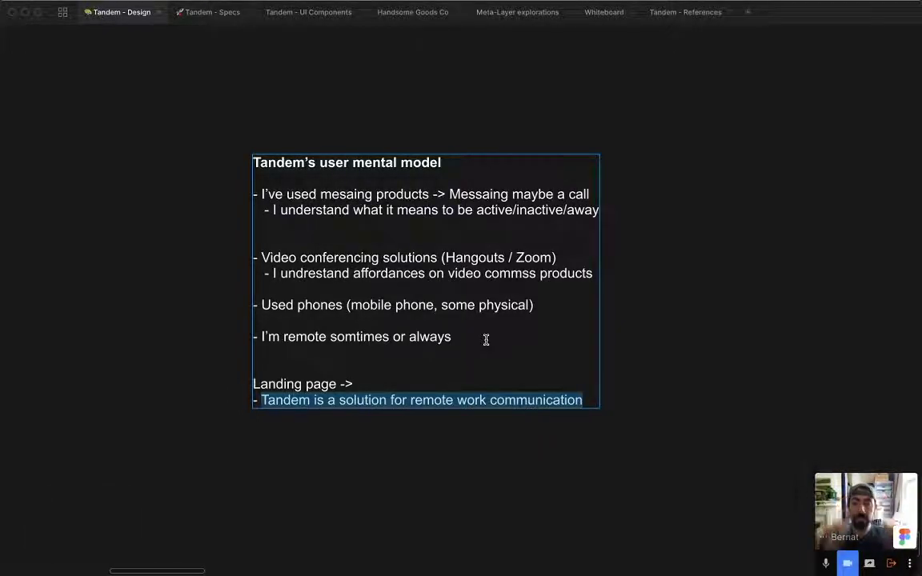
Add the line "Being invited from a teammate" below the landing page bullet, separated by blank lines.
key(super+Right)
key(Return)
key(Return)
key(Return)
text(I)
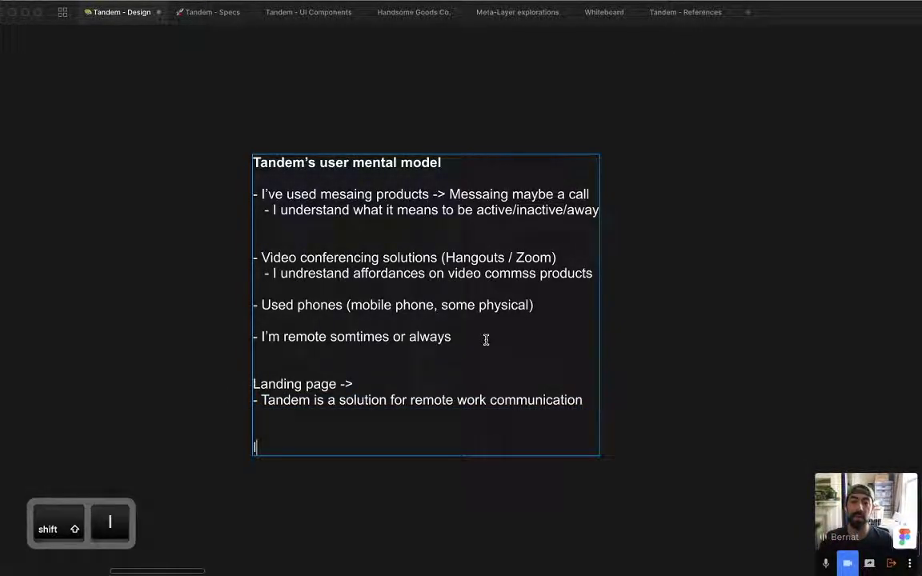
text(Being invited for)
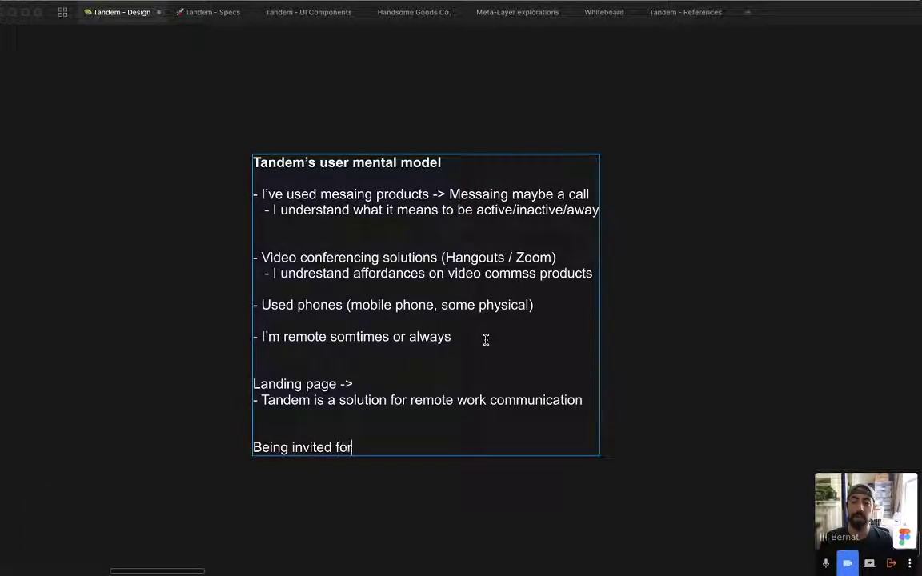
key(BackSpace)
key(BackSpace)
text(rom a team)
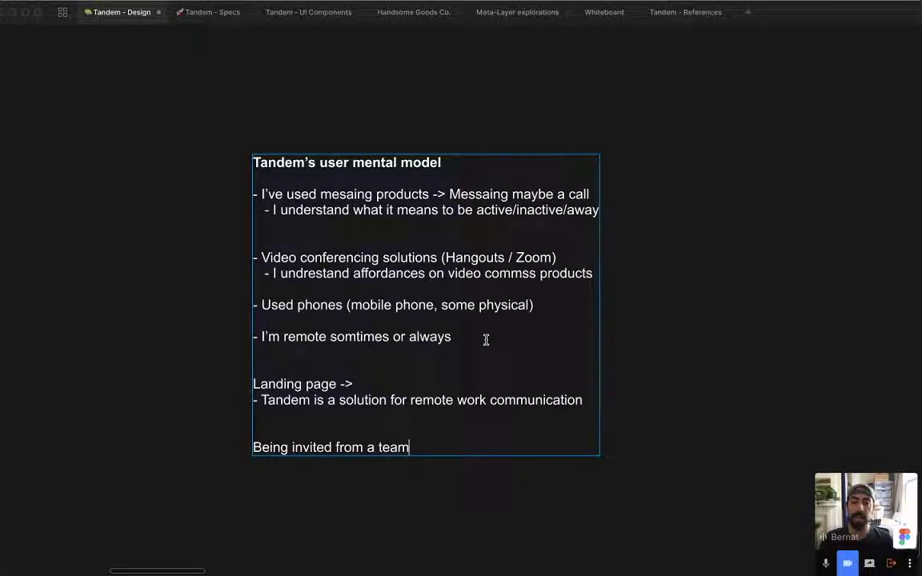
text(mate)
key(Return)
Add the quoted bullet "I've been invited to this thing" under the teammate invitation line.
text(-)
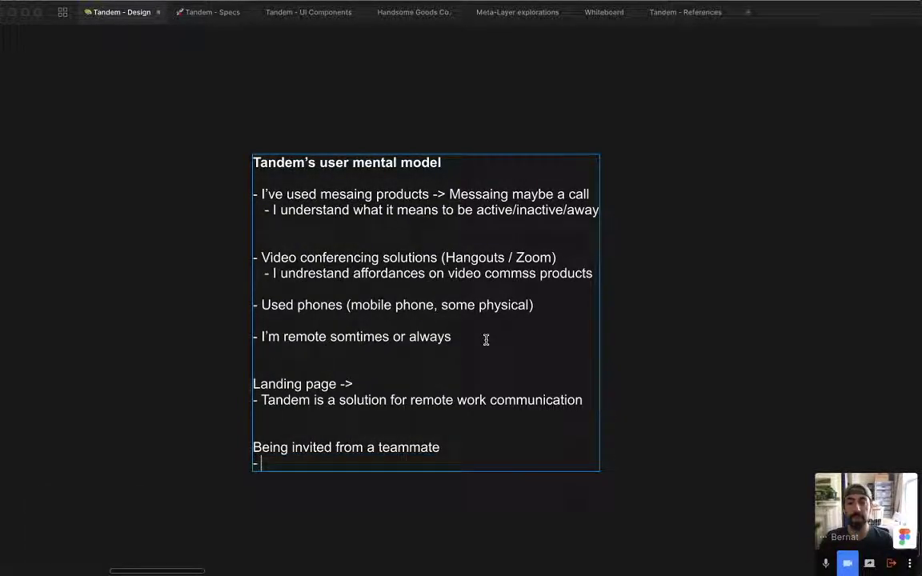
key(shift)
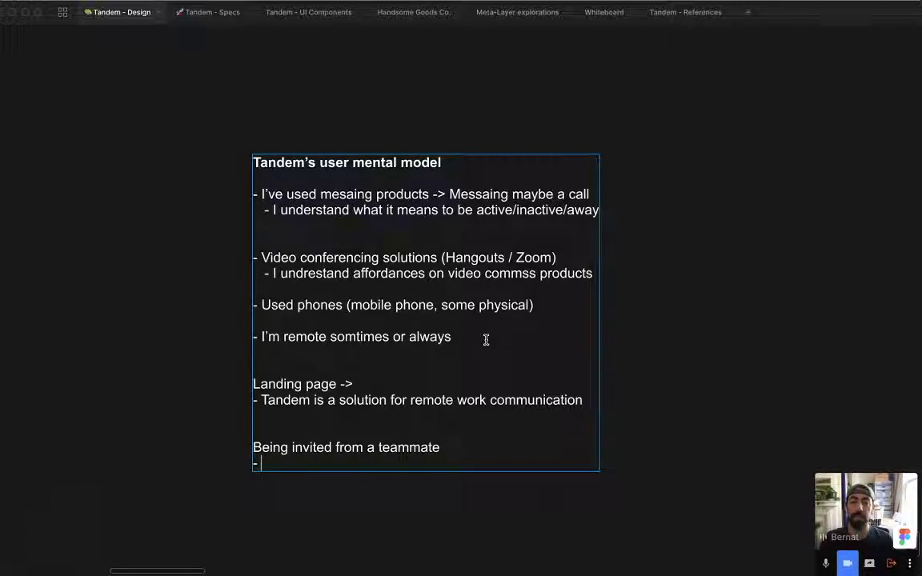
text(“I'v)
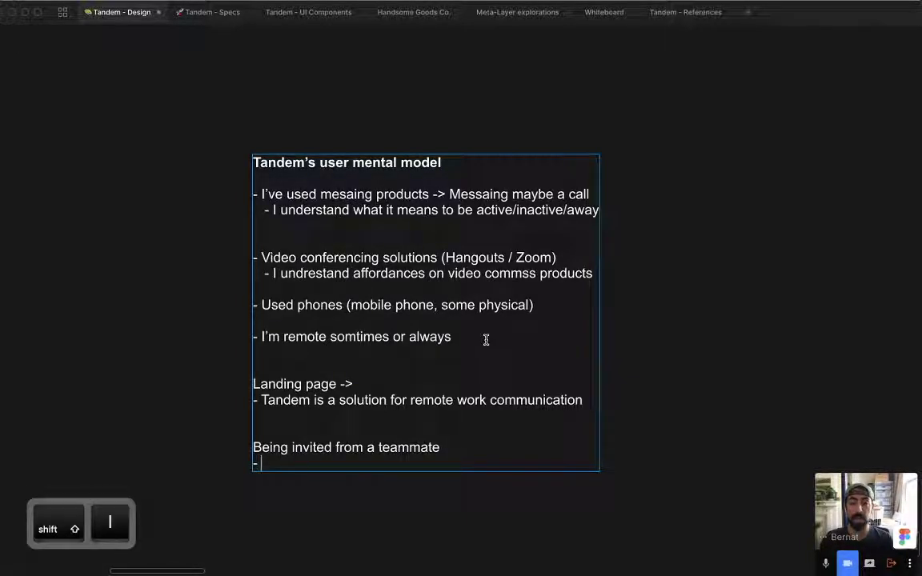
text(e been invite dto)
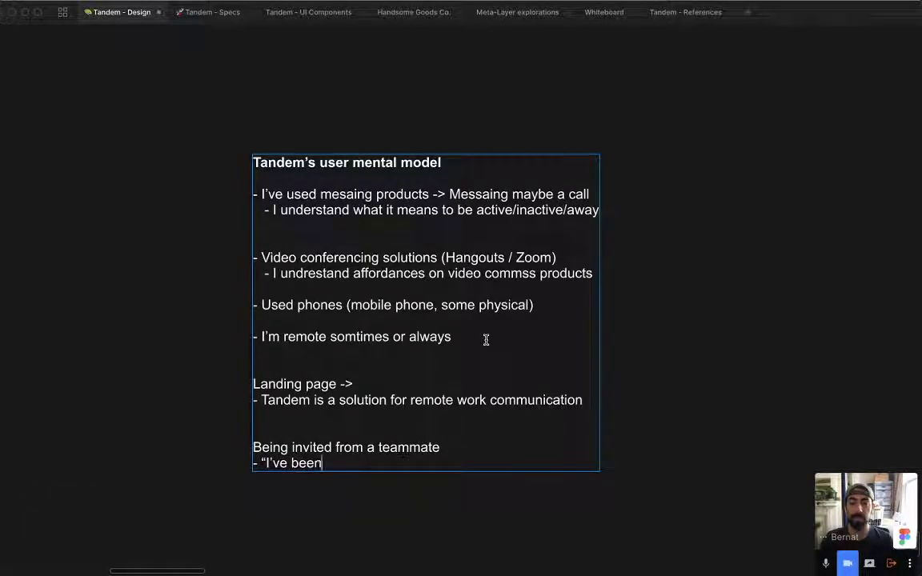
key(BackSpace)
key(BackSpace)
key(BackSpace)
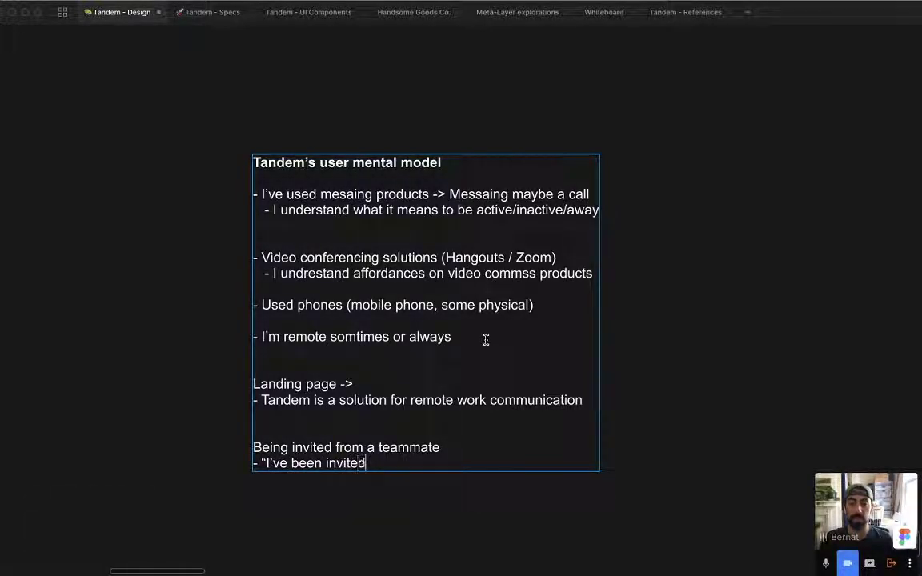
text(this thing”)
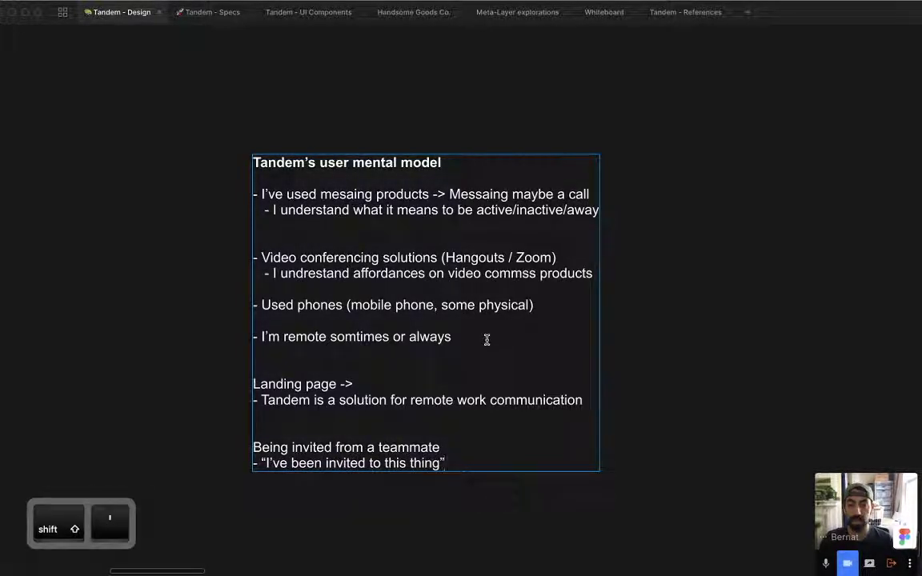
Add the line "Signup/downlaod doesn't teach much" at the end of the note, separated from the invitation bullet by blank lines.
drag(445, 463, 239, 453)
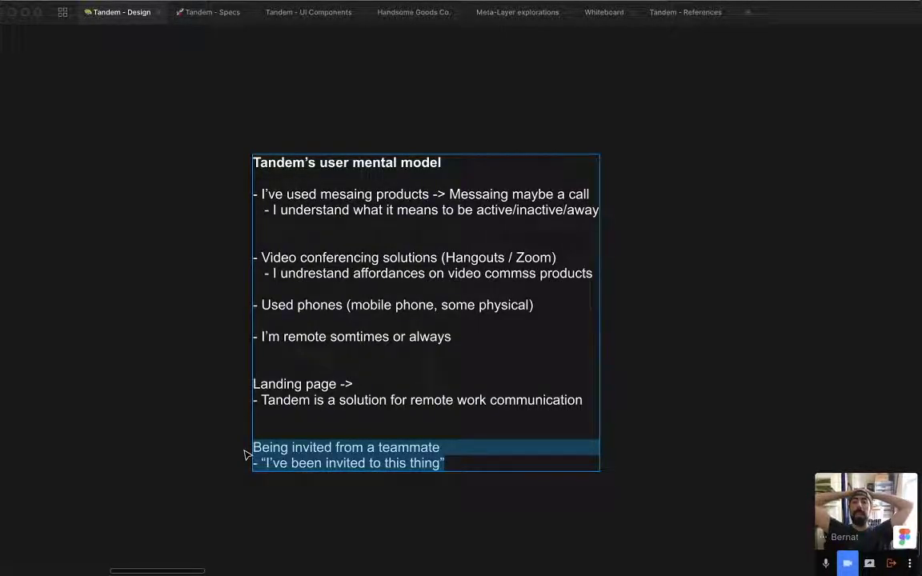
click(456, 465)
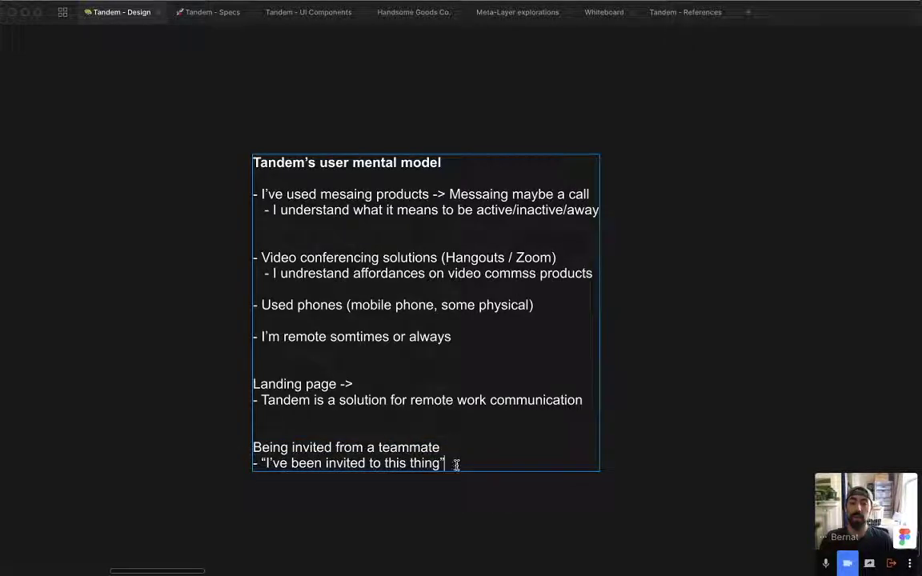
key(Return)
key(Return)
text(Onboa)
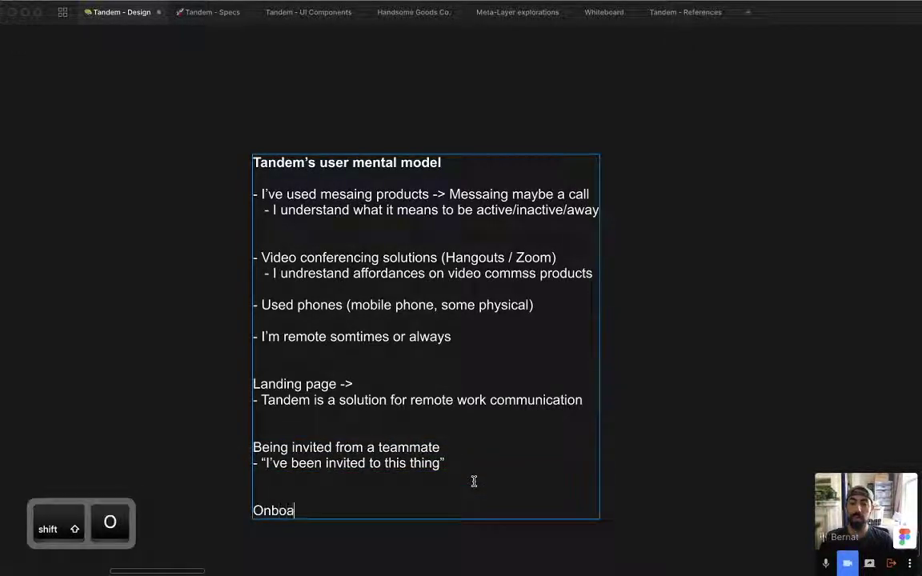
key(BackSpace)
key(BackSpace)
key(BackSpace)
key(BackSpace)
text(Signup)
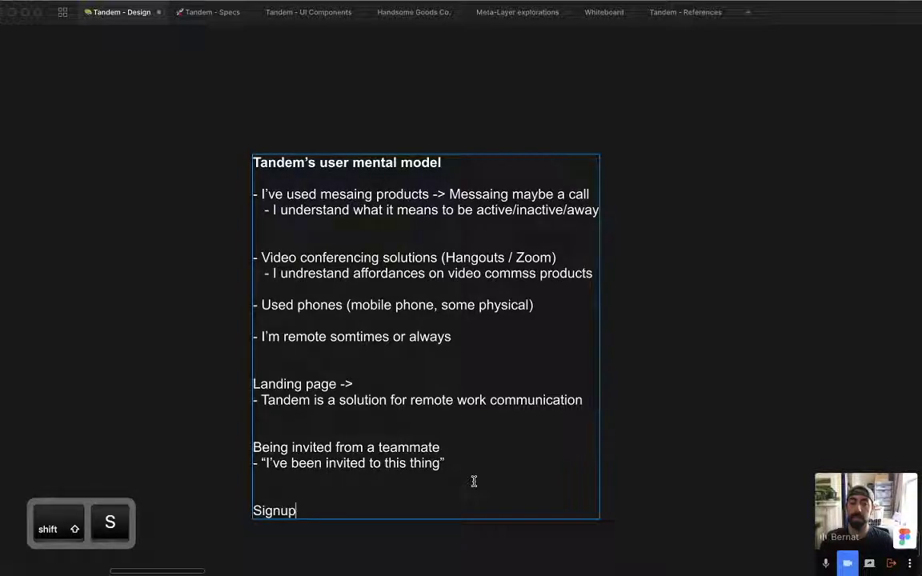
text(/downlaod doesn')
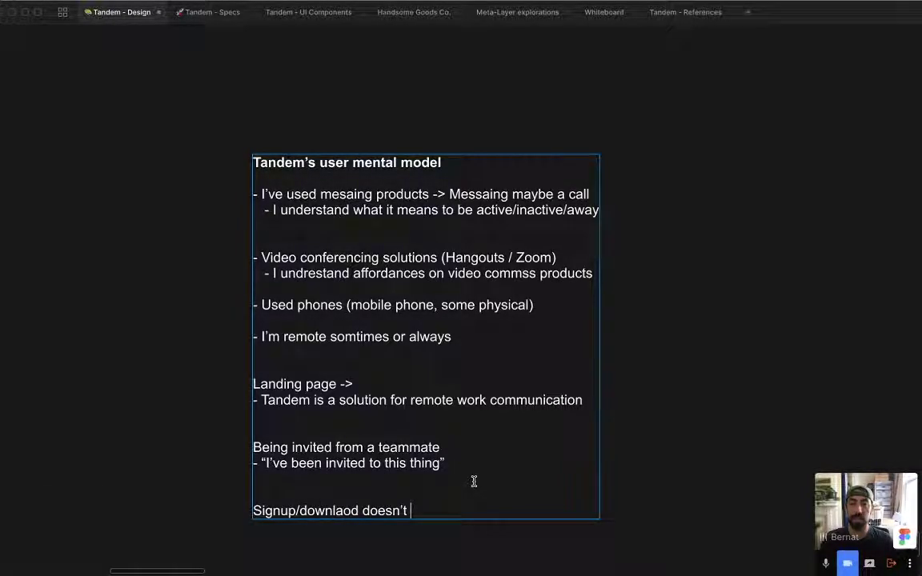
text(t teach much)
Switch to Chrome and open tandem.chat/welcome/download in a new tab to review what the download page teaches.
key(super+Tab)
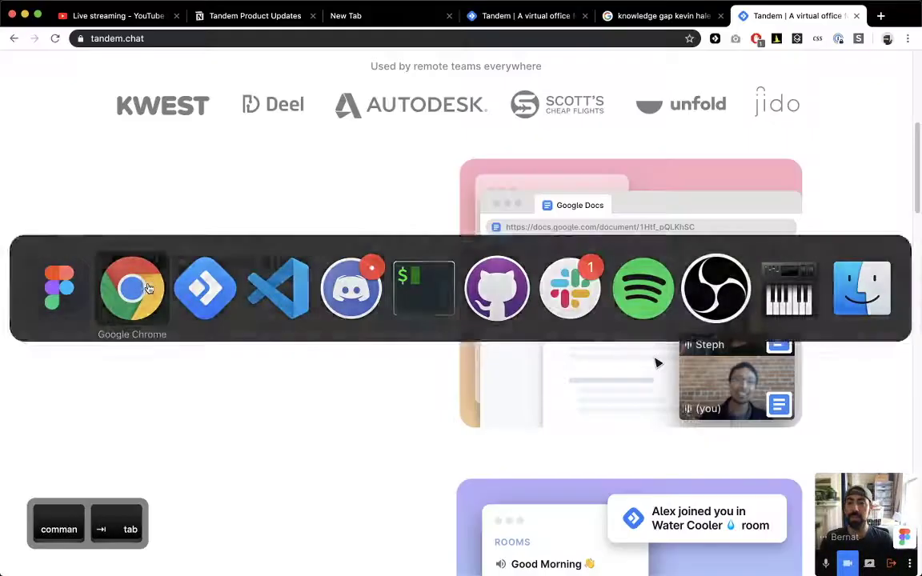
key(super+t)
text(downlao)
key(super+a)
text(tand)
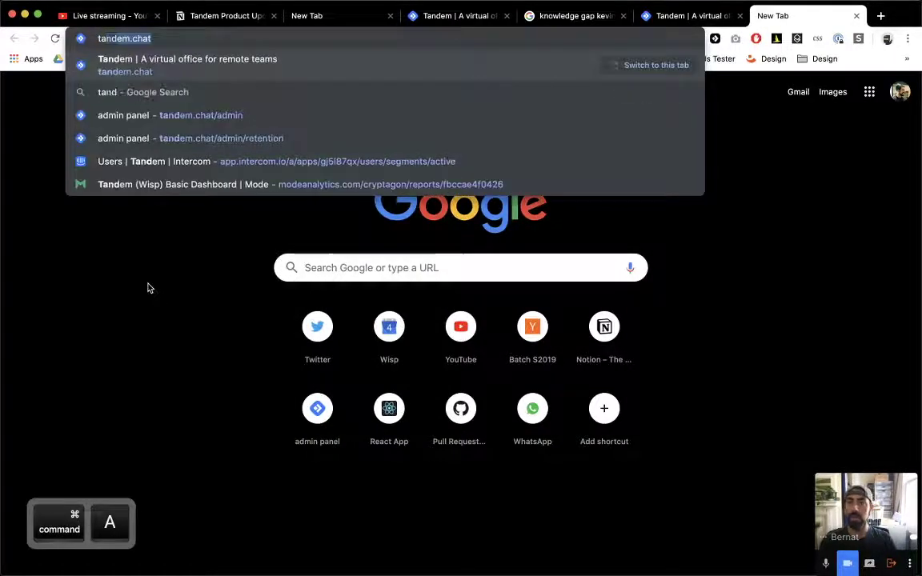
text(em download)
key(Down)
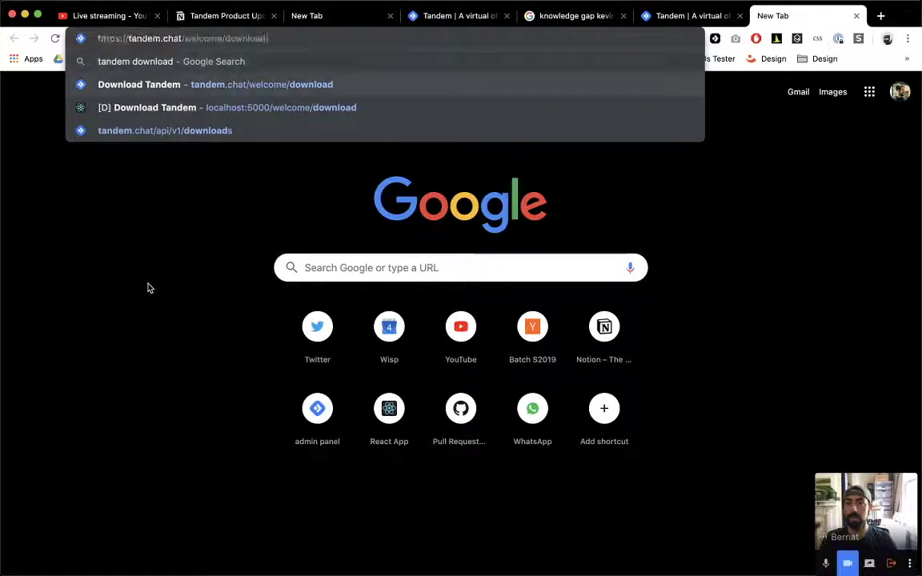
key(Return)
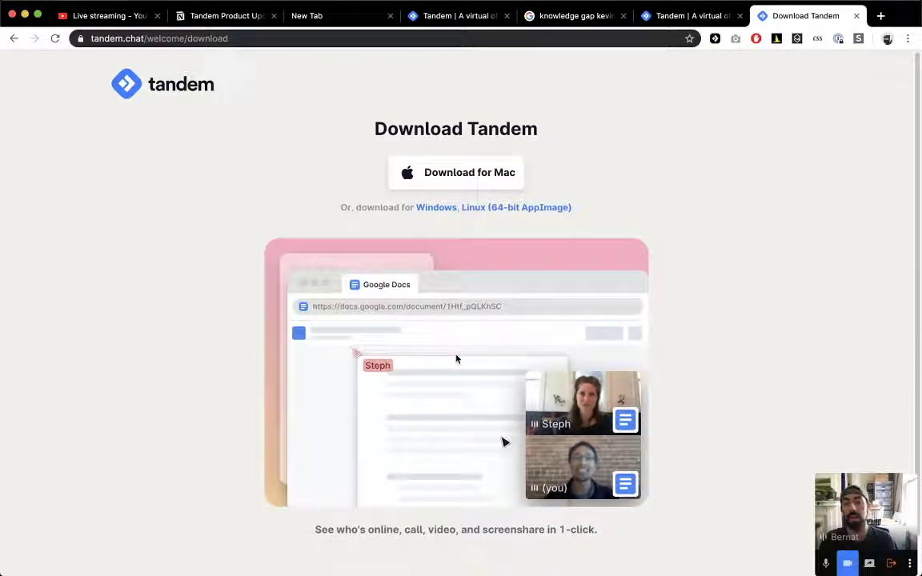
Return to the Figma note and enclose the signup/download line in parentheses.
key(super+Tab)
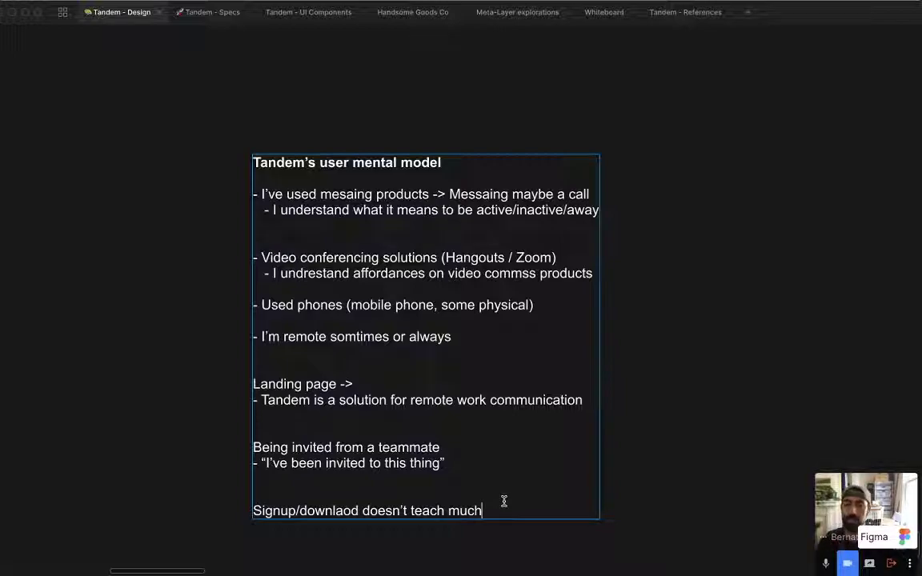
key(super+Left)
text(()
key(super+Right)
text())
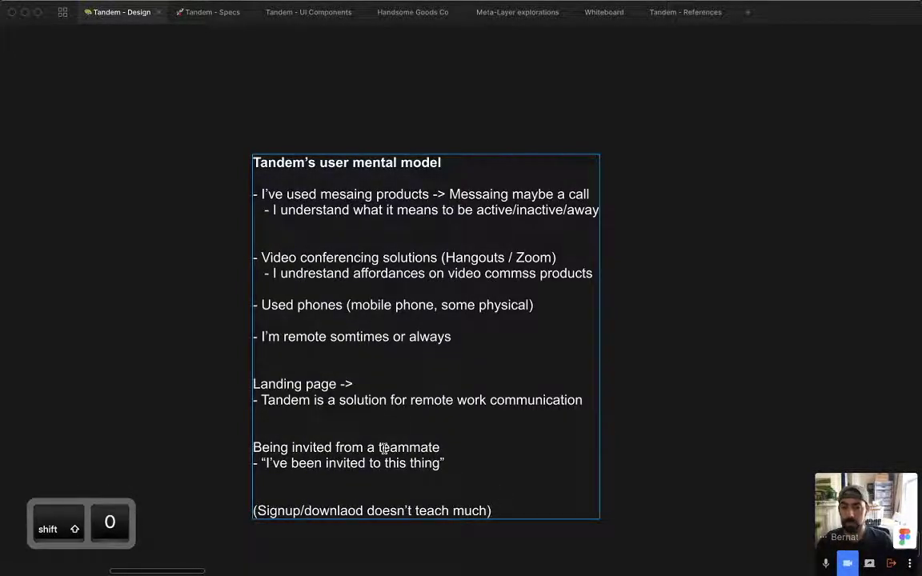
Insert the line "Onboarding" between the invitation bullet and the parenthesized signup line, then finish editing the note.
click(381, 447)
drag(272, 464, 418, 464)
click(475, 469)
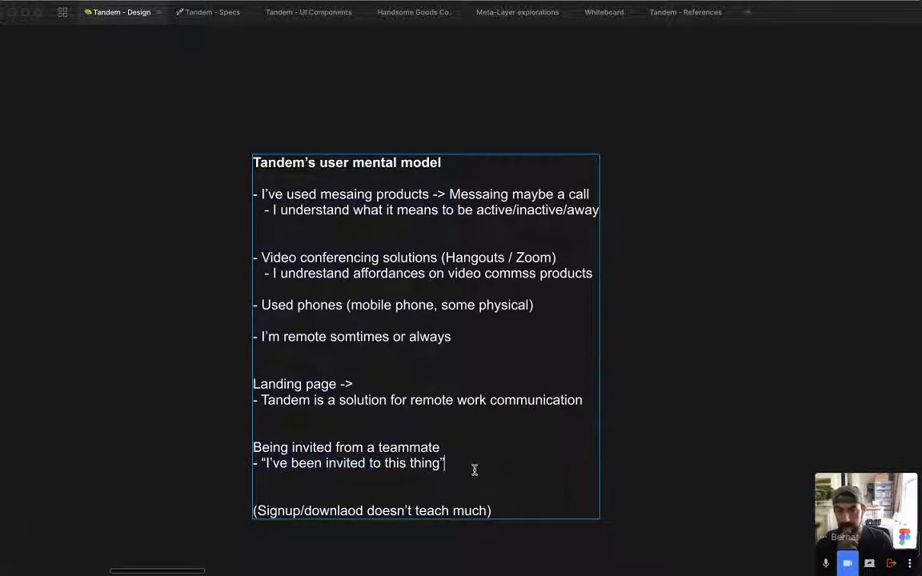
key(Return)
key(Return)
key(super+Tab)
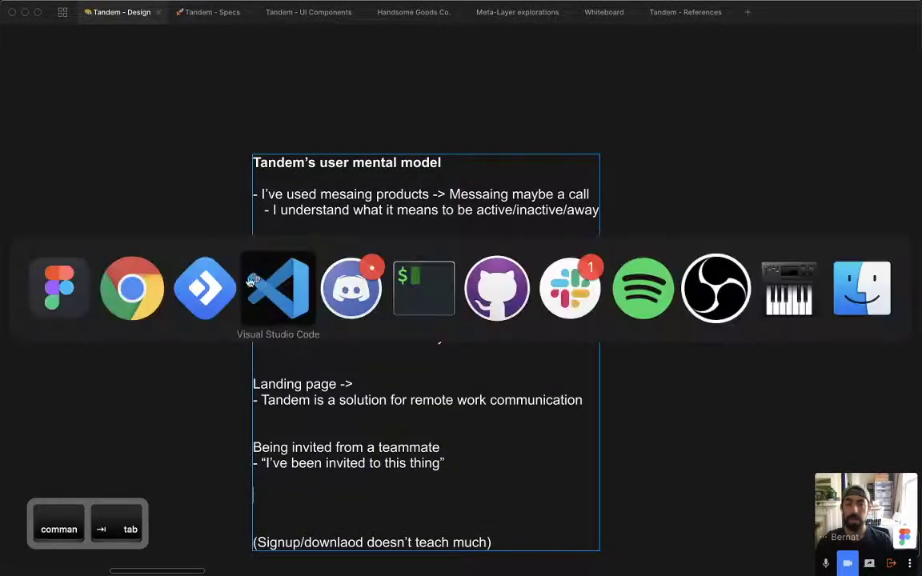
click(339, 500)
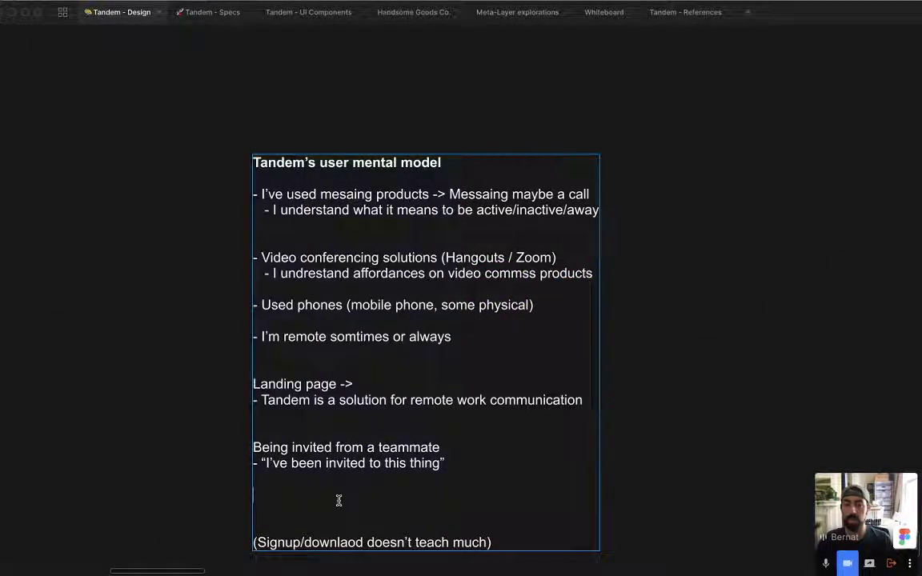
text(Onboarding)
click(168, 253)
Draw a narrow vertical rectangle alongside the messaging-to-remote bullets and set its opacity to 20%.
drag(168, 253, 175, 242)
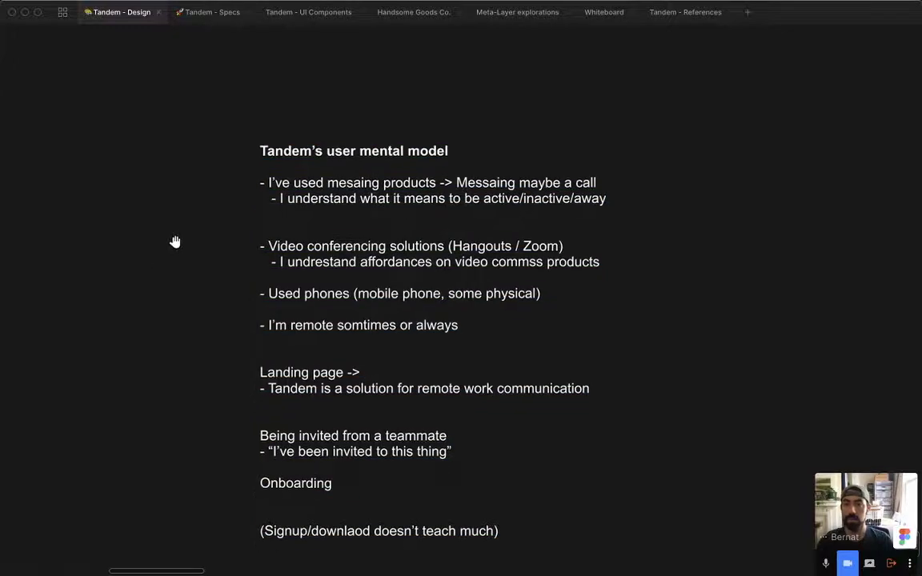
scroll(175, 242, down, 3)
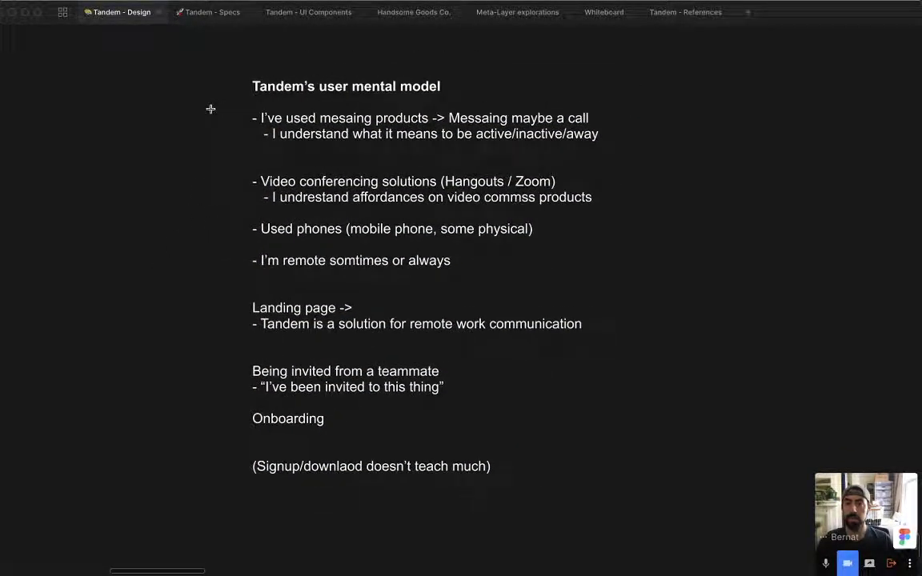
drag(211, 109, 227, 271)
key(2)
Duplicate the mental model note, replace its text with "Pre-existing Knowledge" on two lines, and place it left of the vertical bar.
drag(353, 123, 101, 265)
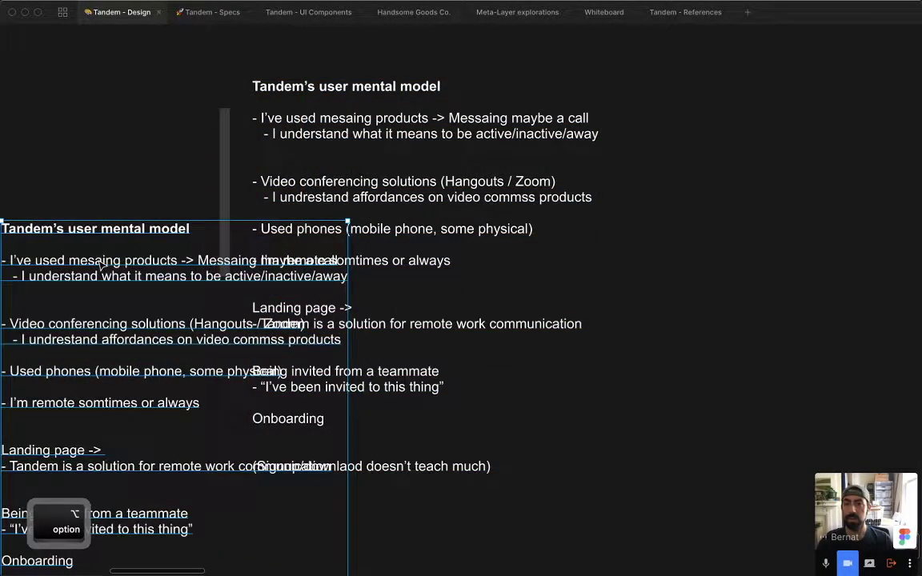
key(Return)
text(Know)
key(super+a)
text(Pre)
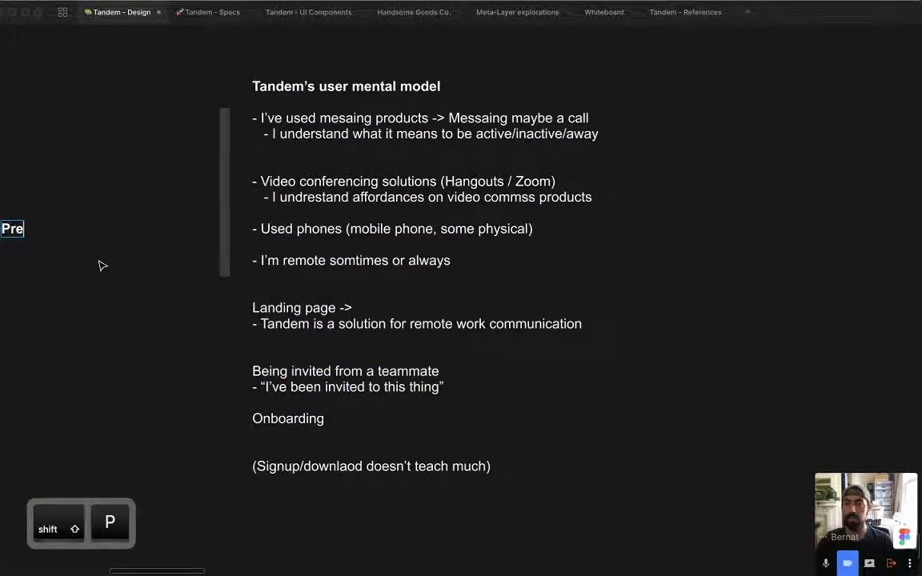
text(-existing)
key(shift+Return)
text(k)
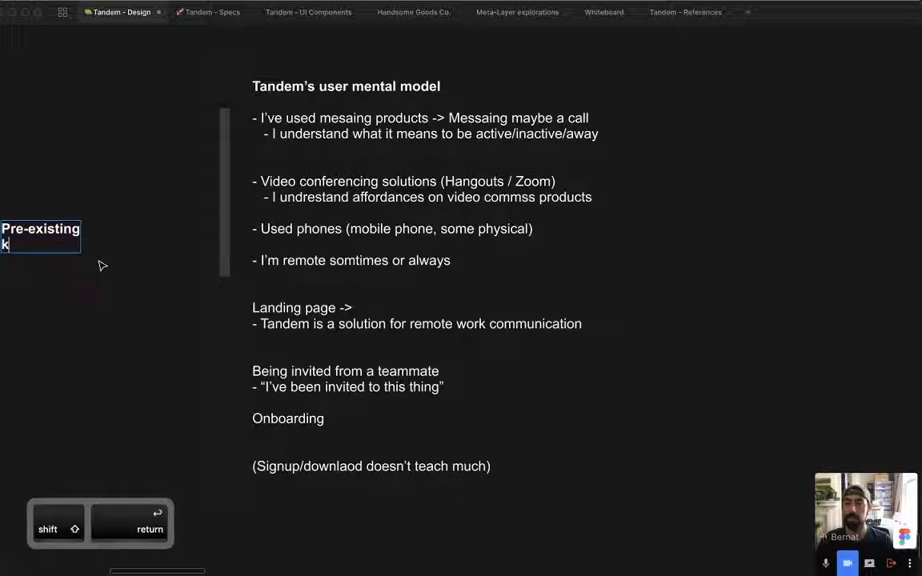
text(nowledge)
key(super+Left)
key(shift+Right)
text(K)
key(Escape)
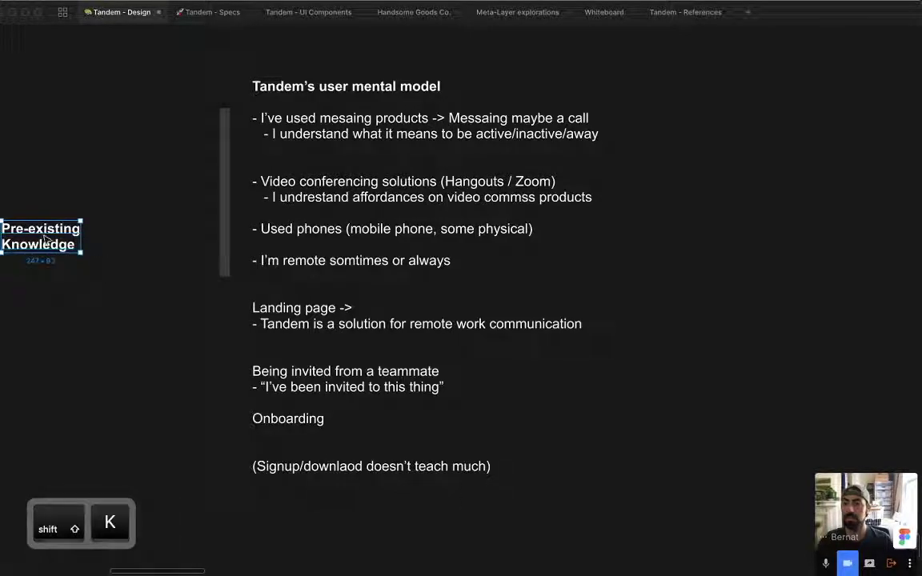
drag(41, 239, 156, 189)
scroll(169, 256, down, 3)
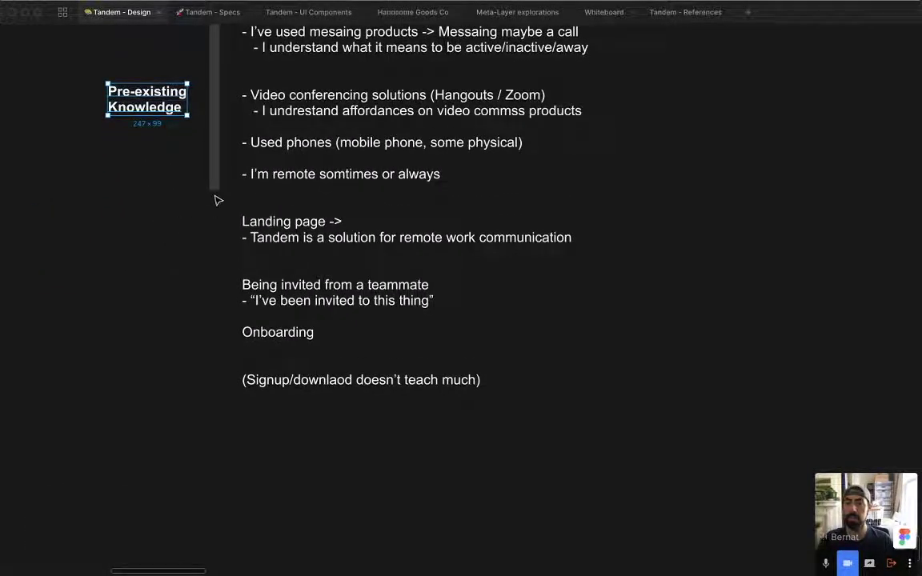
click(219, 160)
drag(220, 159, 225, 345)
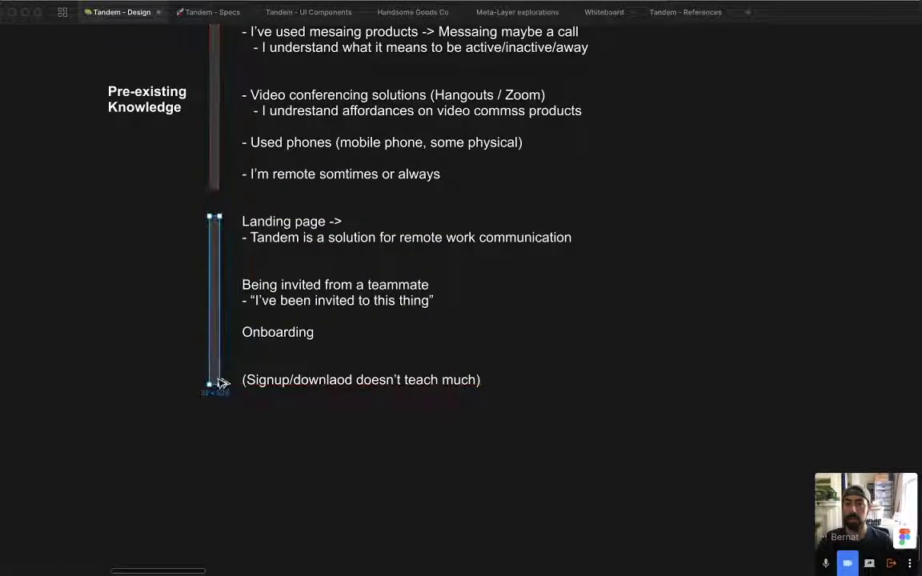
key(BackSpace)
Draw a vertical arrow about 922 px long running downward beside the landing page, invitation and onboarding lines.
key(shift+l)
drag(219, 225, 220, 537)
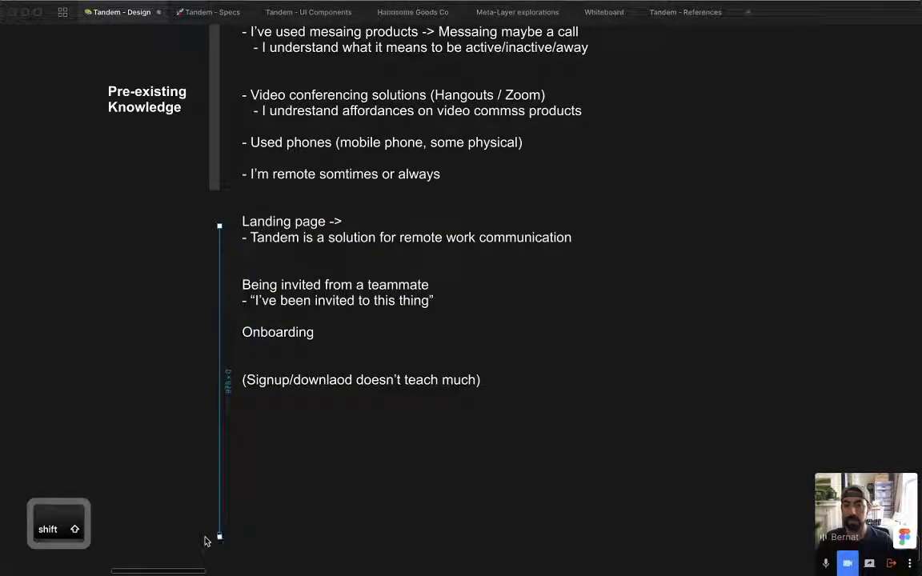
key(super+minus)
Show the interface panels and set the vertical arrow's stroke color to ffffff.
key(super+backslash)
click(595, 356)
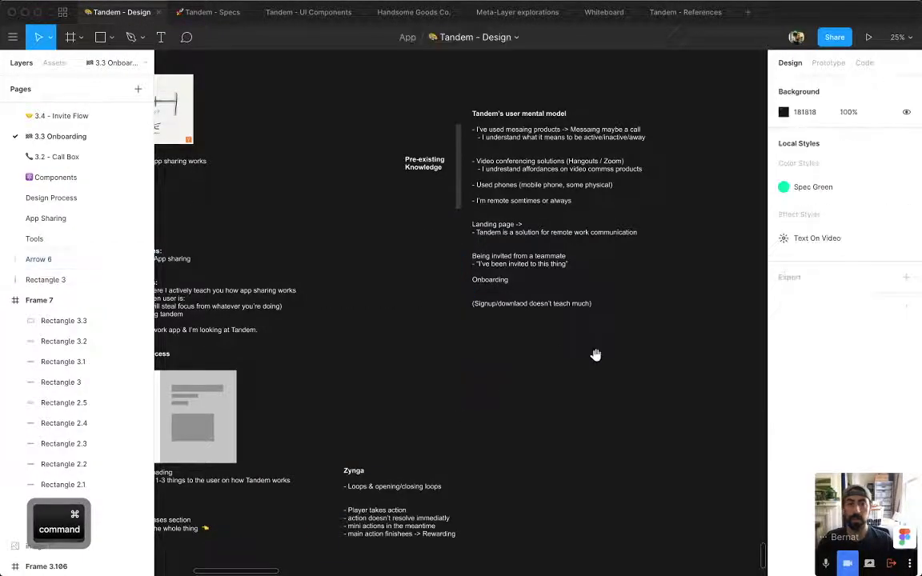
drag(594, 356, 481, 337)
click(349, 248)
click(808, 292)
text(ffffff)
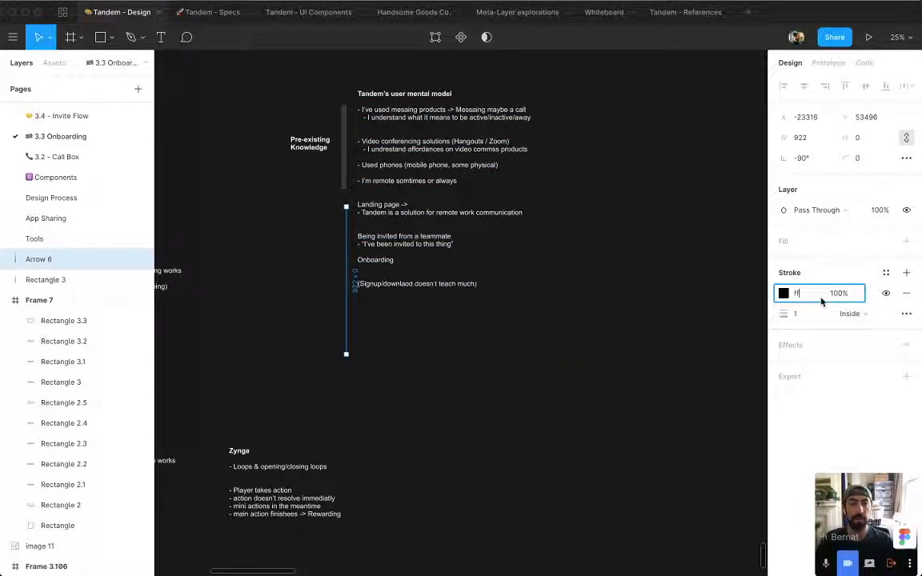
key(Return)
click(300, 243)
scroll(305, 248, up, 3)
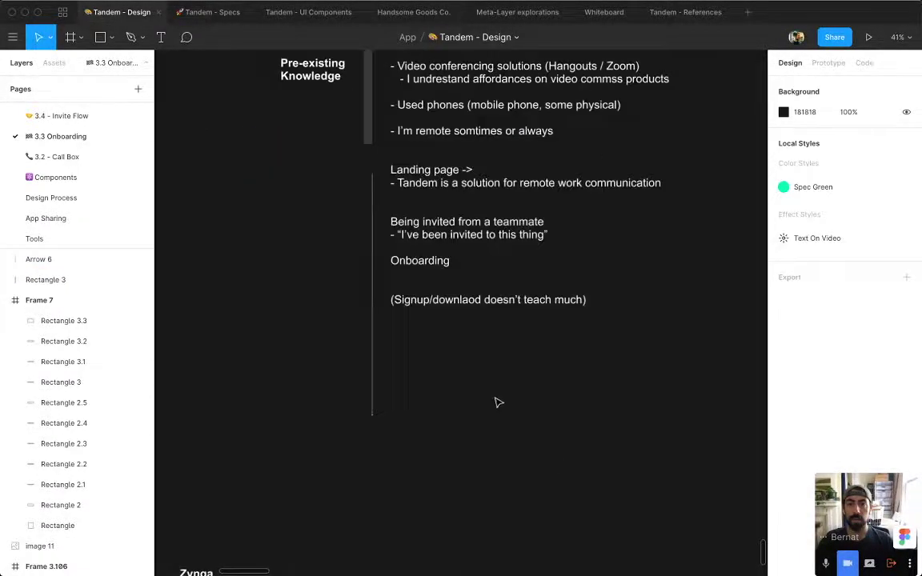
key(shift+l)
key(v)
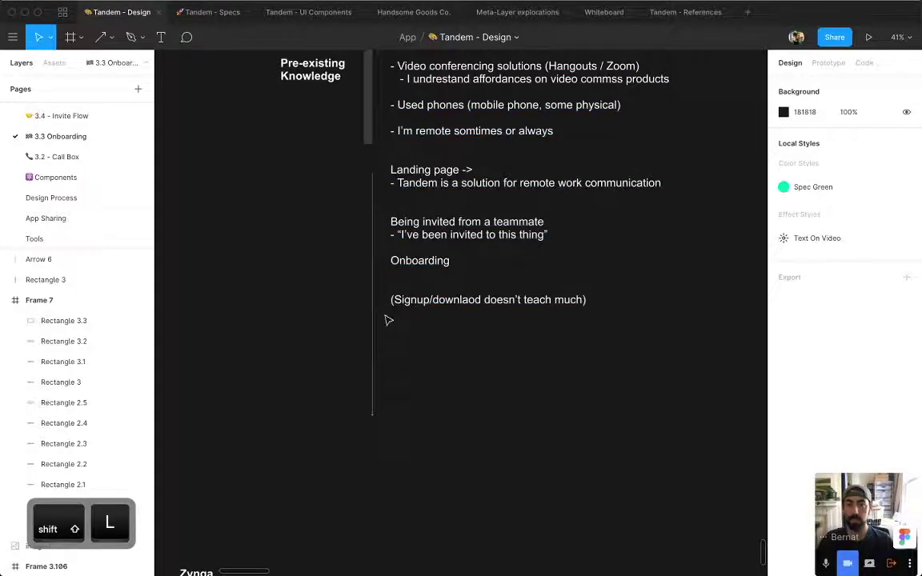
click(374, 324)
key(shift+l)
mouse_move(292, 195)
mouse_down()
mouse_move(302, 323)
mouse_move(294, 331)
mouse_up()
click(340, 459)
click(324, 313)
key(Delete)
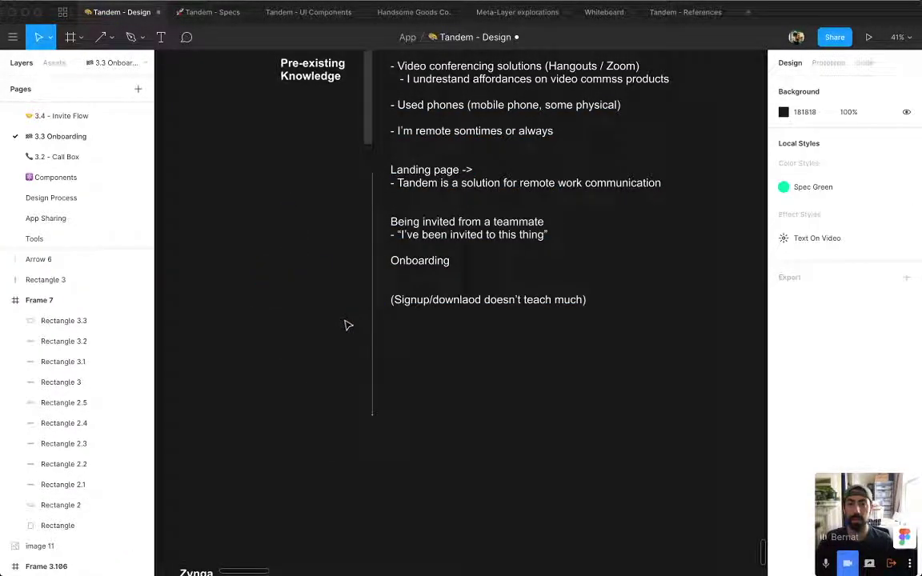
Thicken the vertical arrow's stroke and set the arrow's opacity to 20%.
drag(200, 128, 291, 297)
key(super+backslash)
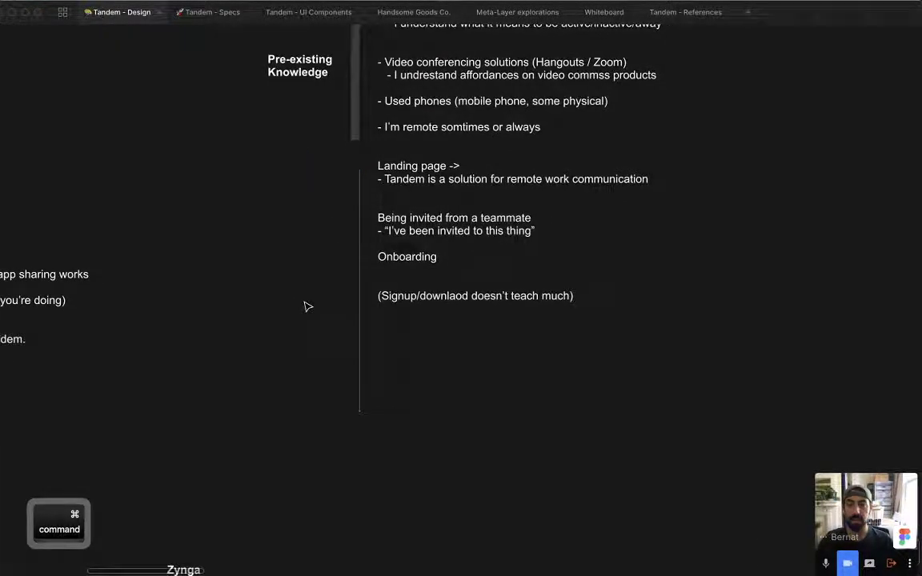
click(361, 321)
key(super+backslash)
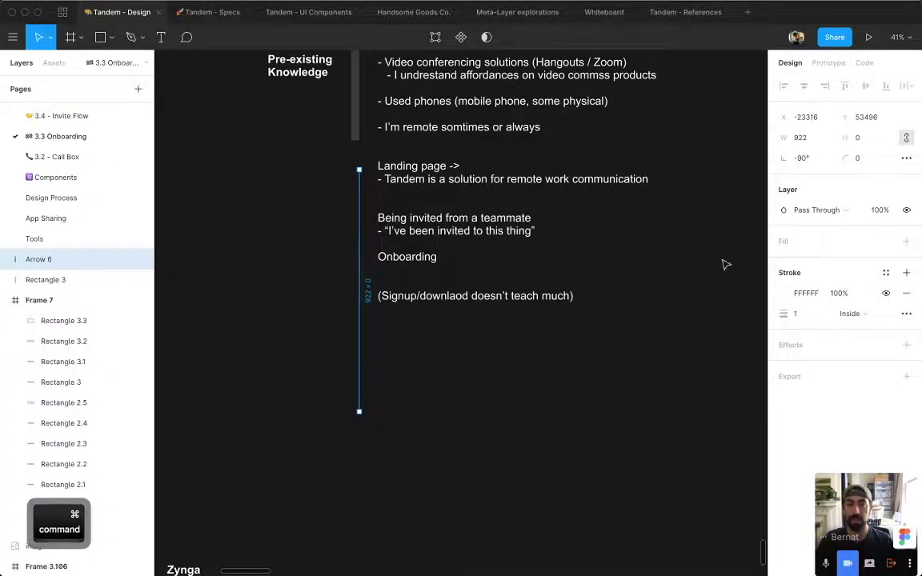
drag(784, 314, 794, 317)
key(2)
click(375, 299)
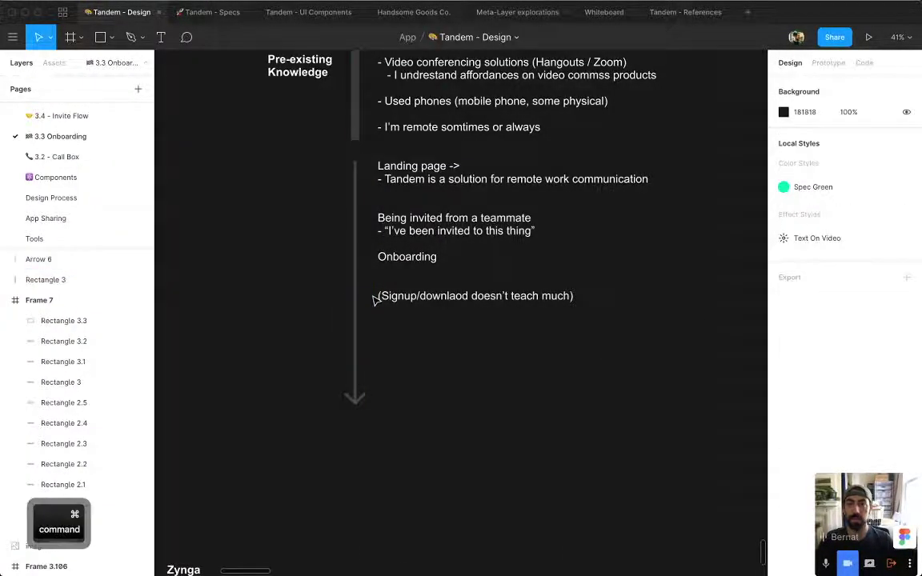
Duplicate the Pre-existing Knowledge label beside the arrow and replace its text with "Acquired Knoweldge as you onboard" on four lines.
key(super+backslash)
scroll(375, 300, up, 1)
drag(287, 96, 289, 213)
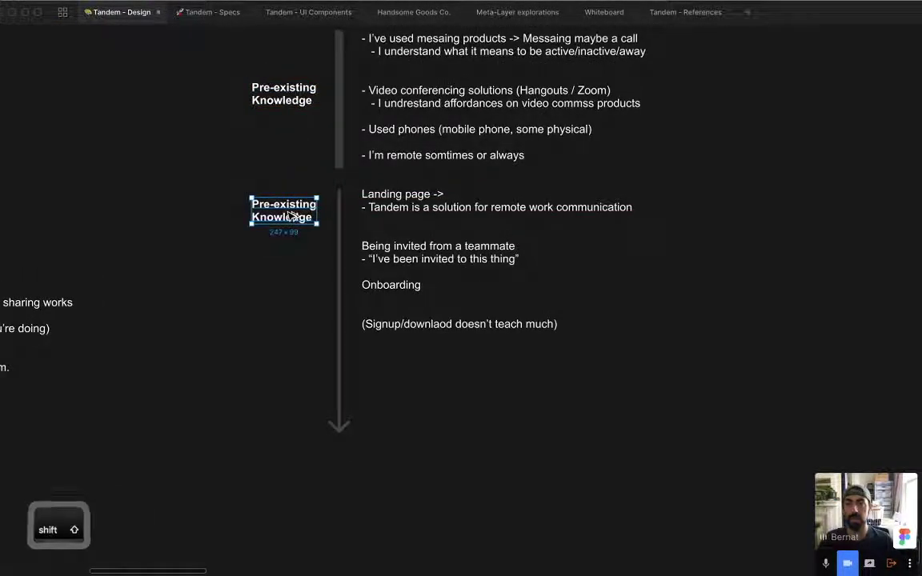
key(Return)
text(Acquired)
key(Return)
text(Knowel)
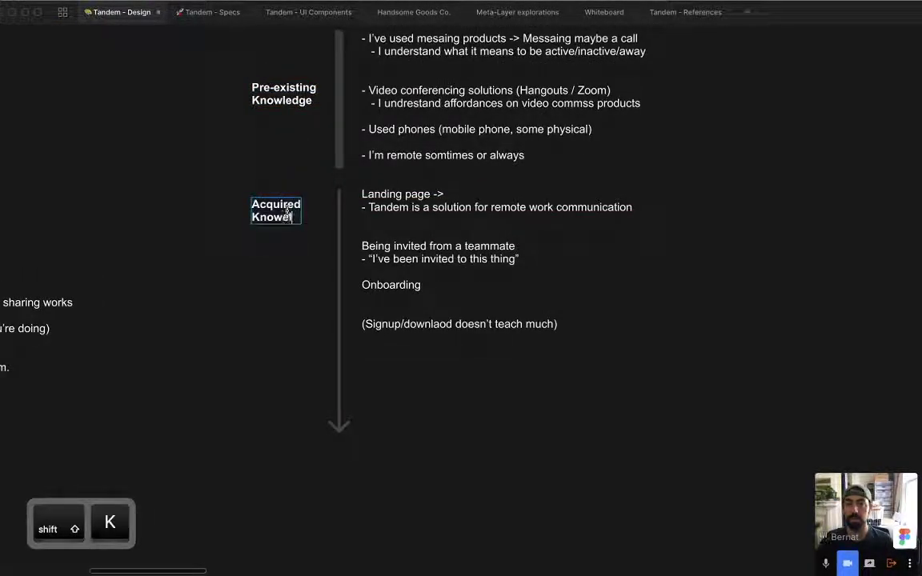
text(dge)
key(Return)
text(As)
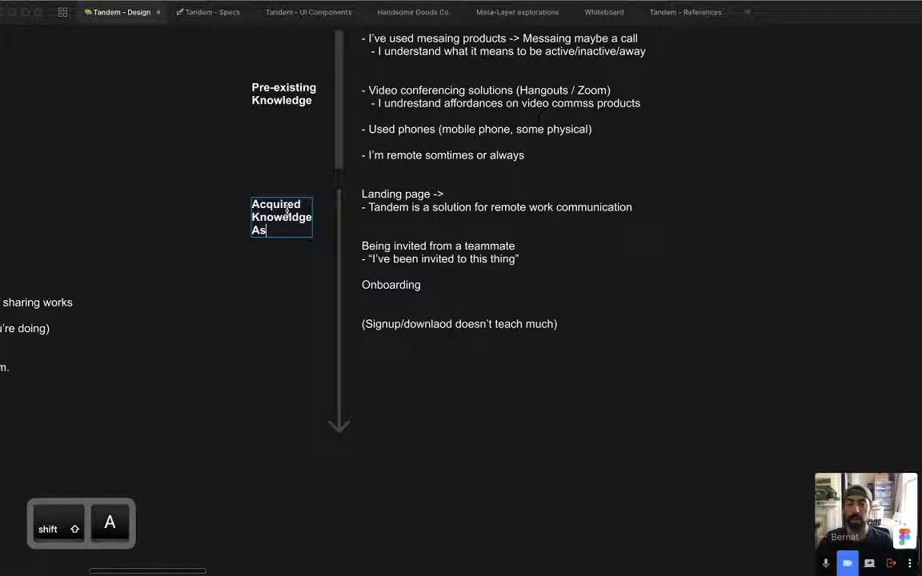
key(BackSpace)
key(BackSpace)
text(as )
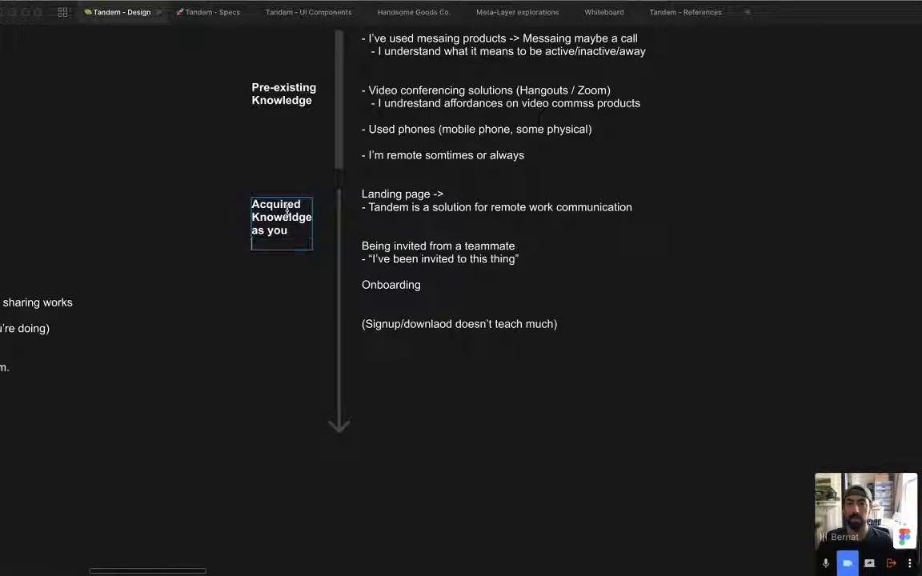
text(you)
key(Return)
text(onboard)
click(311, 378)
Move both knowledge labels up so they line up with the tops of the vertical bar and the arrow.
drag(320, 379, 209, 434)
drag(185, 280, 181, 270)
drag(188, 155, 188, 106)
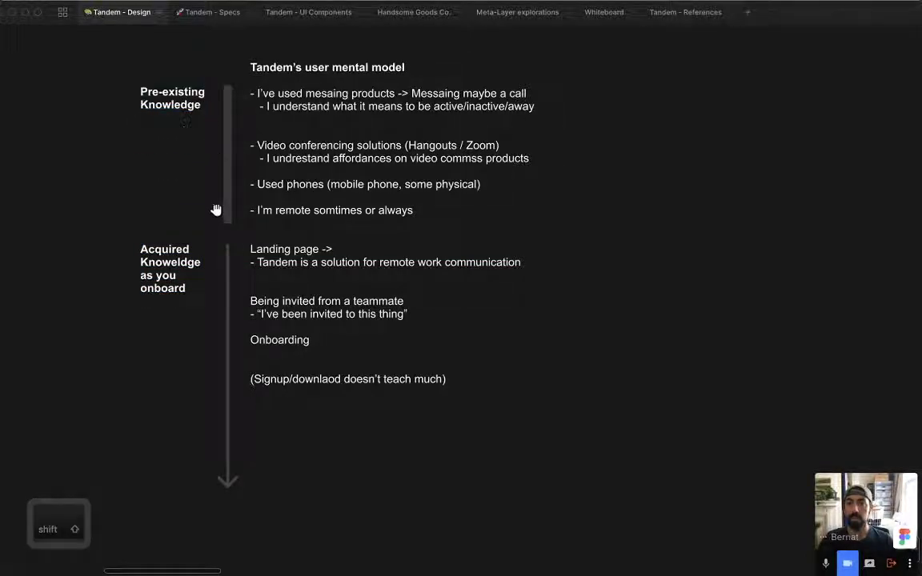
drag(224, 215, 196, 220)
Prefix the landing page line with "A)" and the teammate invitation line with "B)" in the mental model note.
drag(691, 84, 118, 524)
drag(307, 440, 294, 406)
double_click(272, 222)
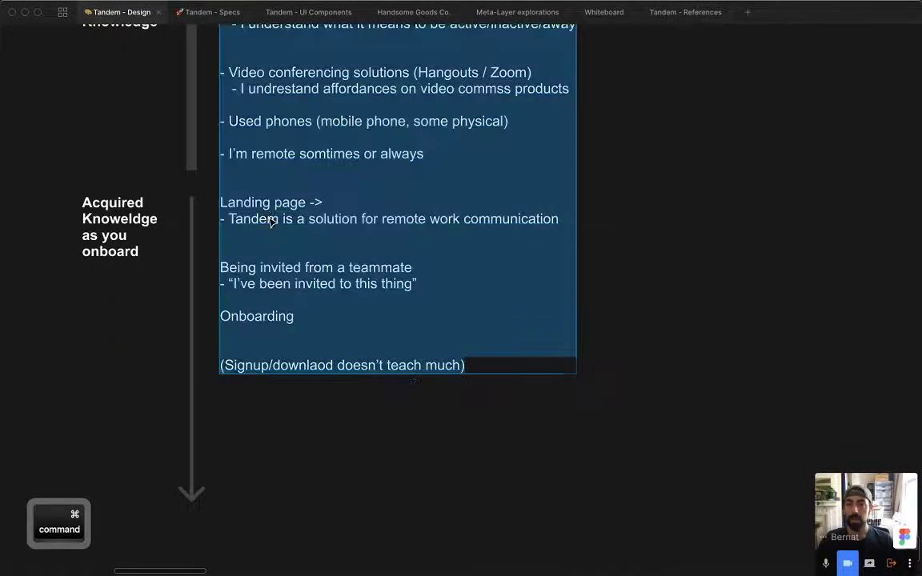
click(270, 202)
key(super+Left)
text(A))
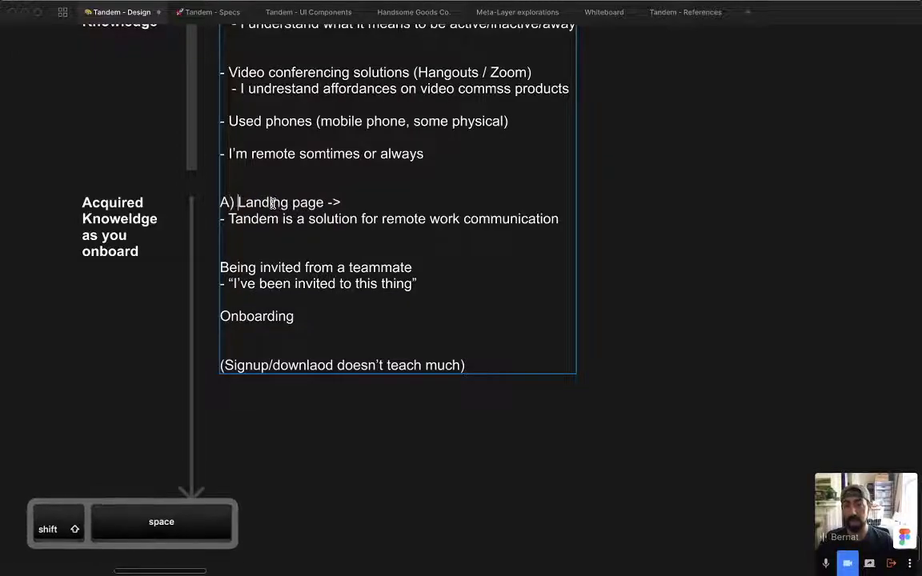
click(300, 267)
key(super+Left)
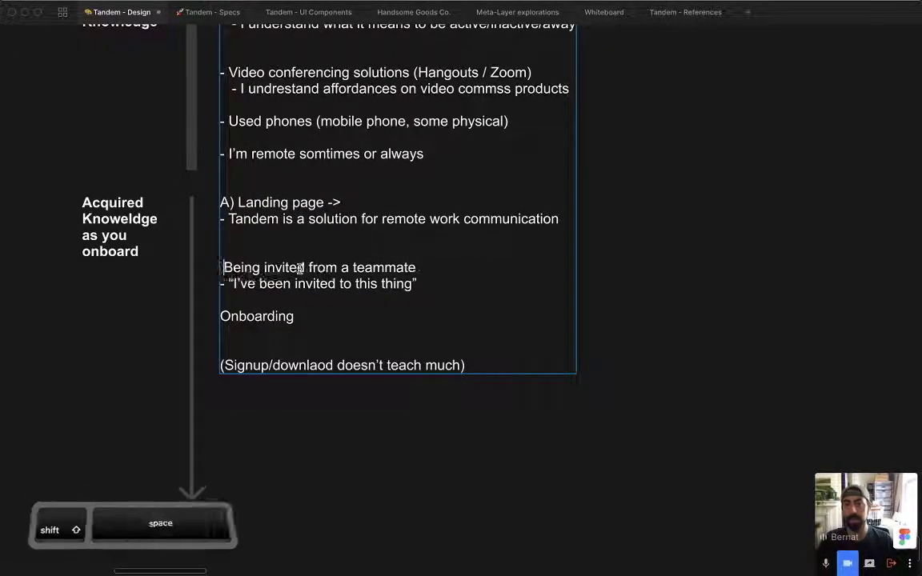
text(B ))
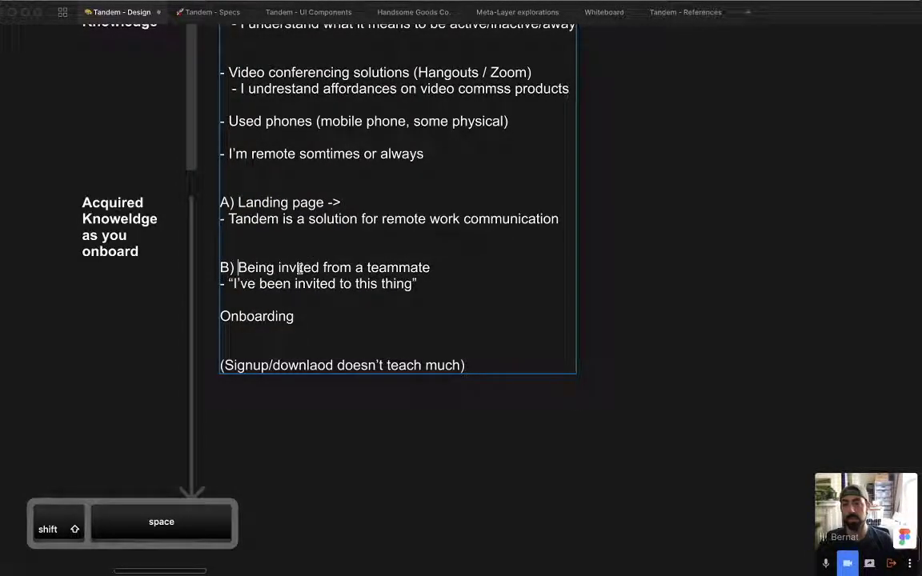
Move the "(Signup/downlaod doesn't teach much)" line above the Onboarding line.
key(super+shift+Left)
key(super+x)
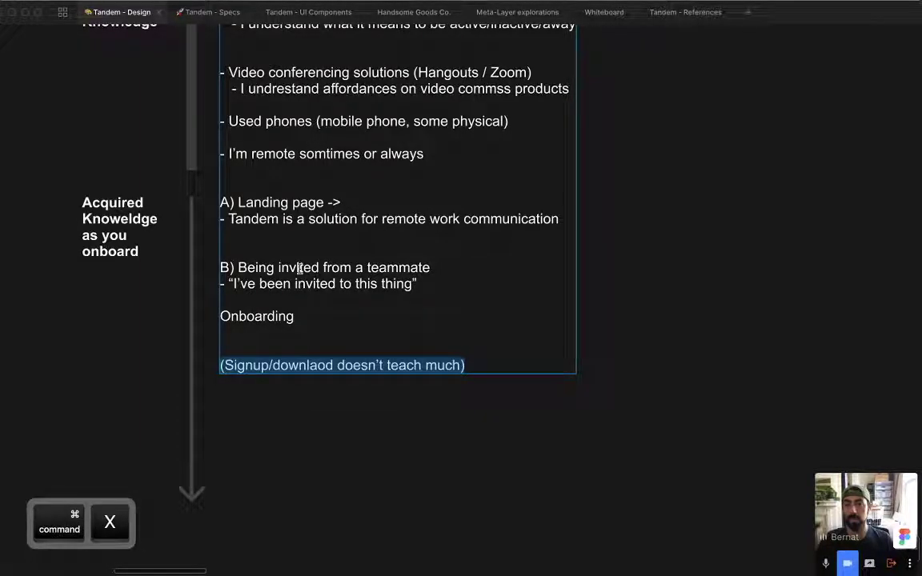
key(Return)
key(Return)
key(super+v)
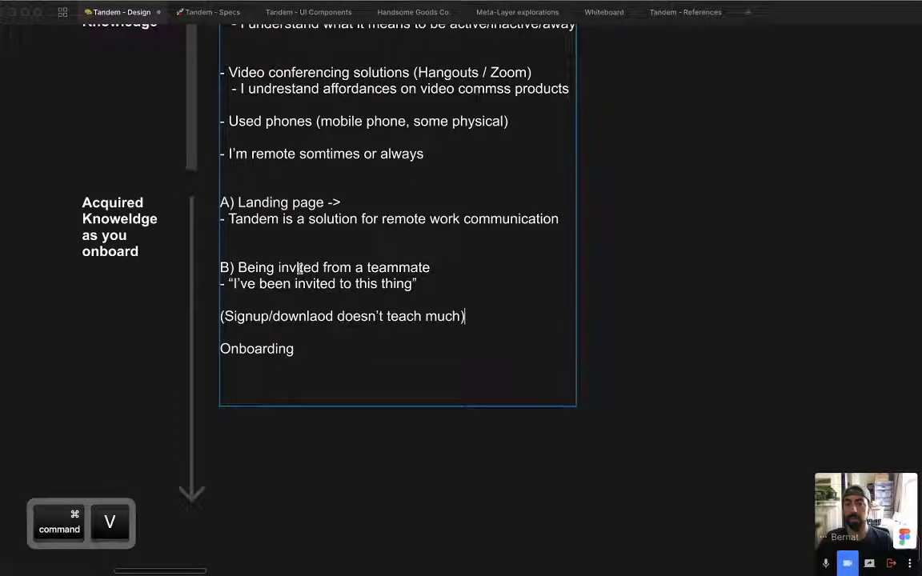
Shorten the signup line to "Signup/downlaod" and add the bullet "- I see a quick animation of things that happen" beneath it.
key(super+Left)
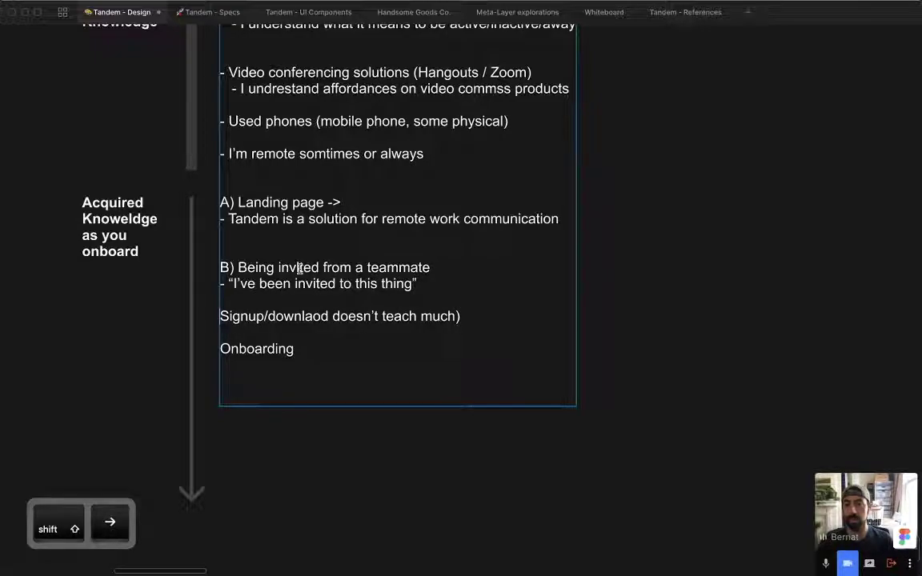
key(alt+Right)
key(alt+Right)
key(super+shift+Right)
key(Return)
text(- )
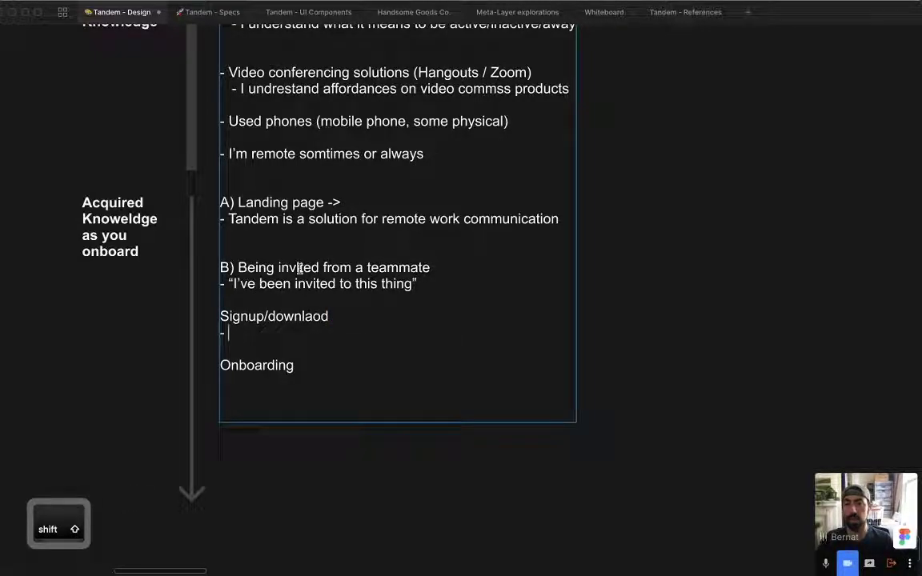
text(I see a quic)
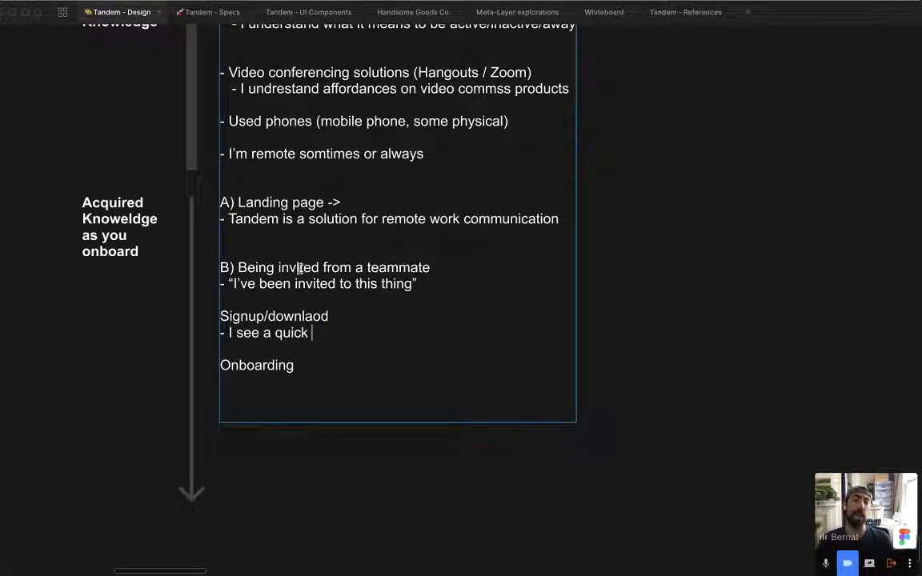
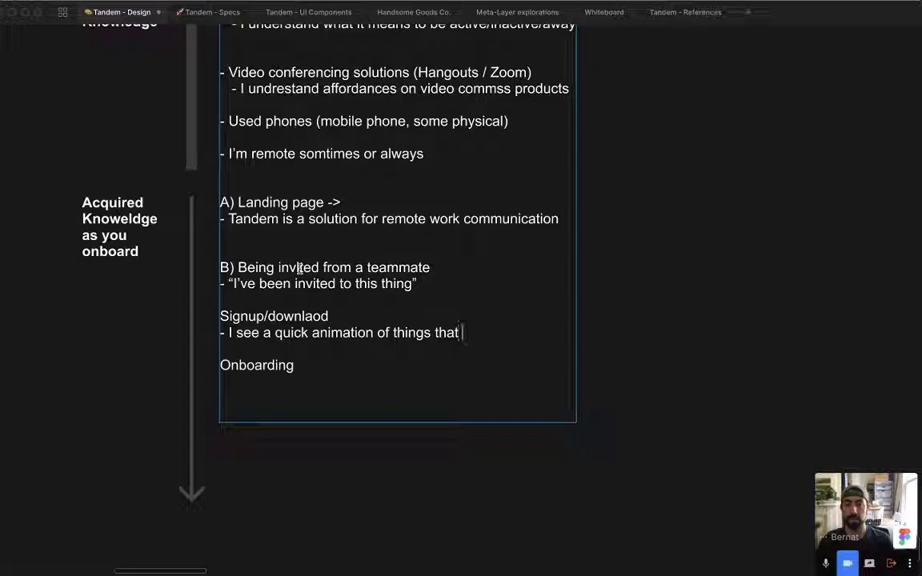
text(k animation of things that happen)
Switch to Chrome, capture the Tandem download page to the clipboard, and paste it into the Figma canvas.
key(super+Tab)
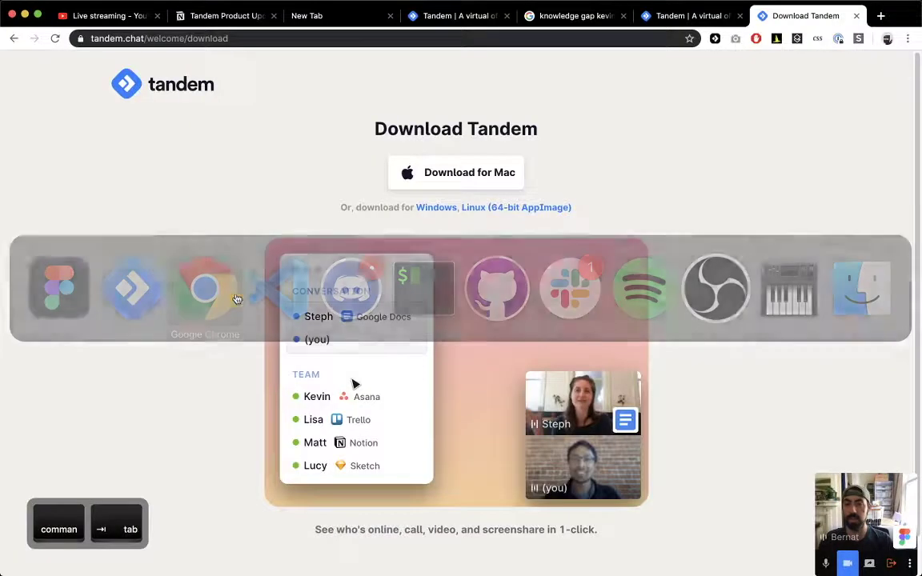
key(super+ctrl+shift+4)
drag(60, 53, 797, 565)
key(super+Tab)
key(super+v)
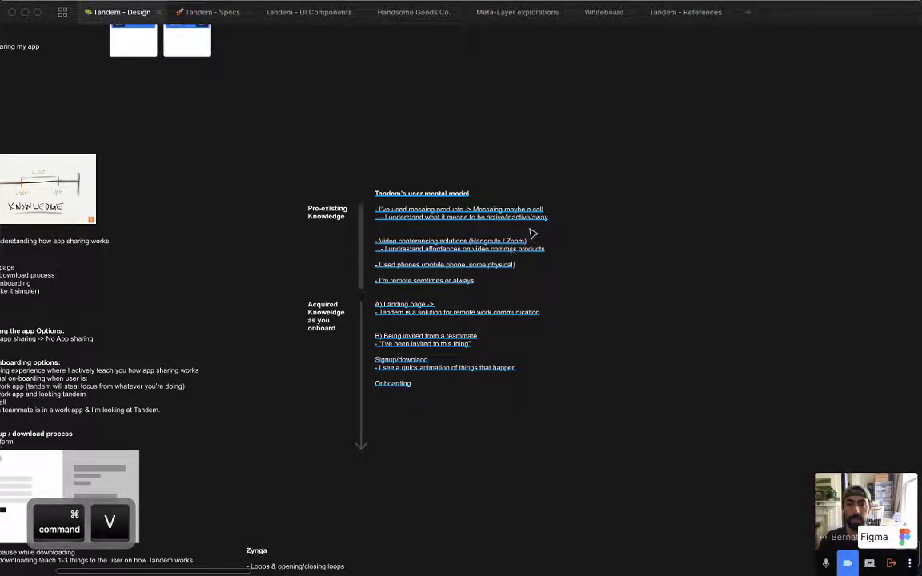
Shrink the download page screenshot to about 206 × 143 px and place it beside the signup bullet.
drag(647, 172, 559, 360)
scroll(506, 387, up, 5)
drag(597, 314, 602, 344)
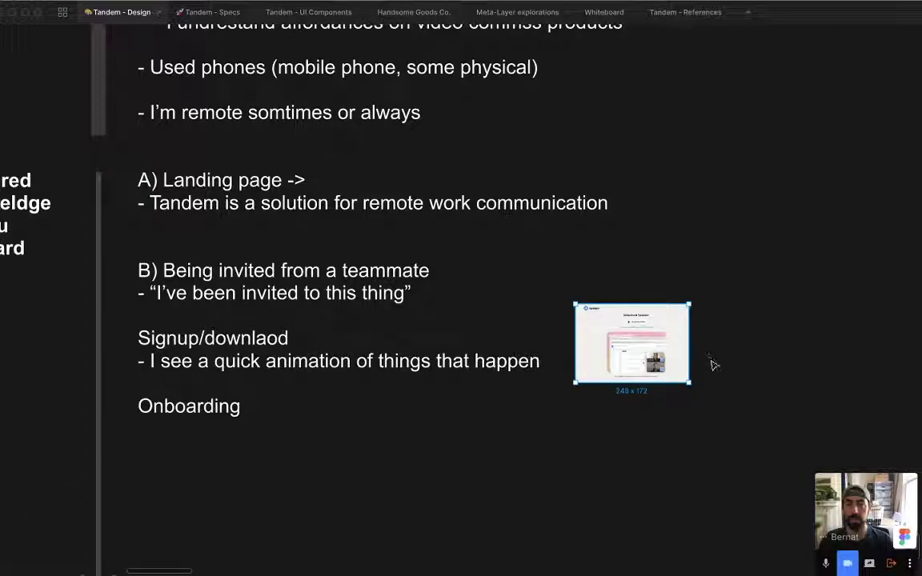
drag(686, 382, 682, 396)
Switch to Chrome and open the tandem.chat home page in the download page's tab.
key(super+Tab)
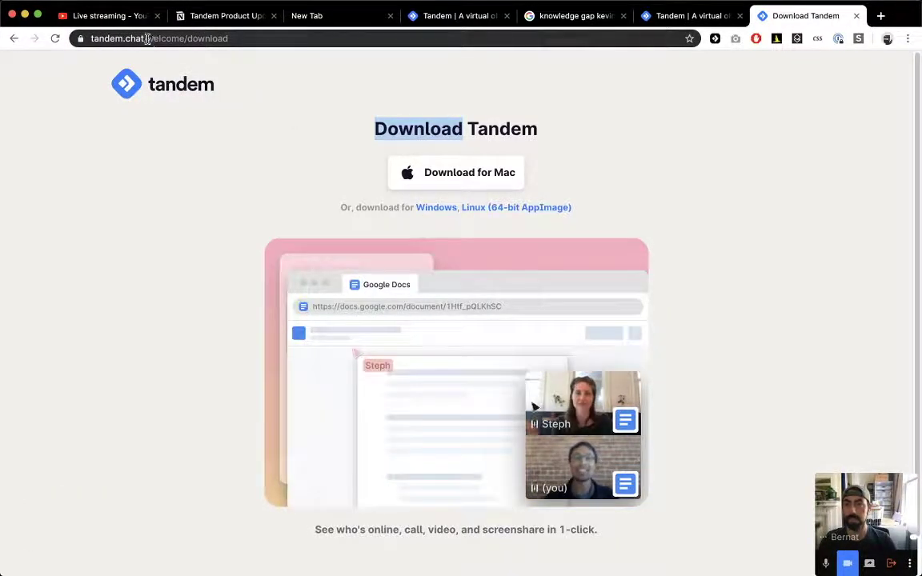
drag(147, 39, 434, 72)
key(BackSpace)
key(Return)
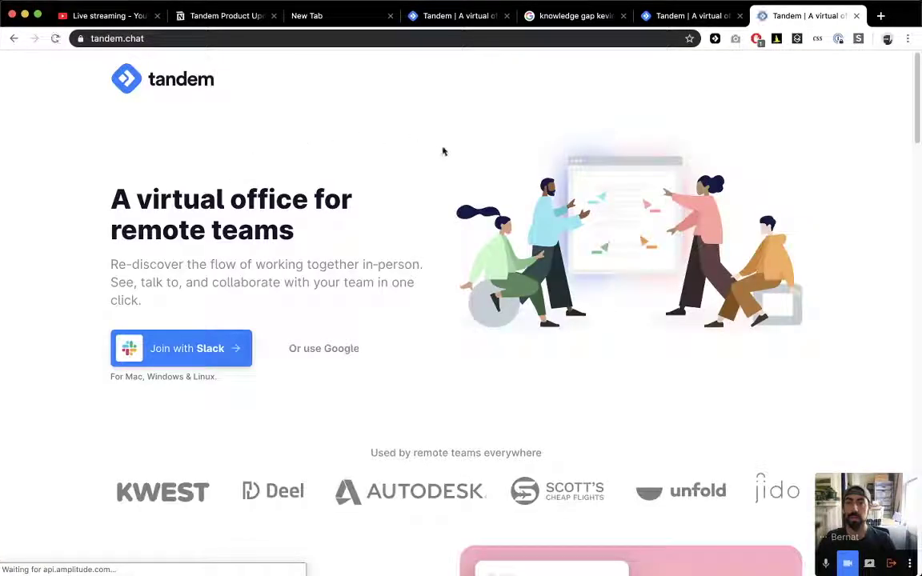
key(super)
click(734, 40)
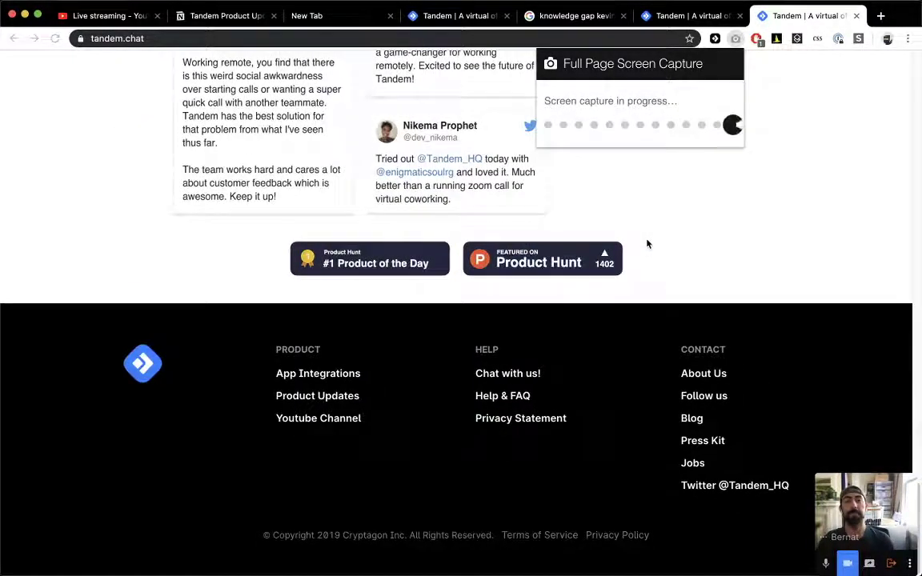
key(super+w)
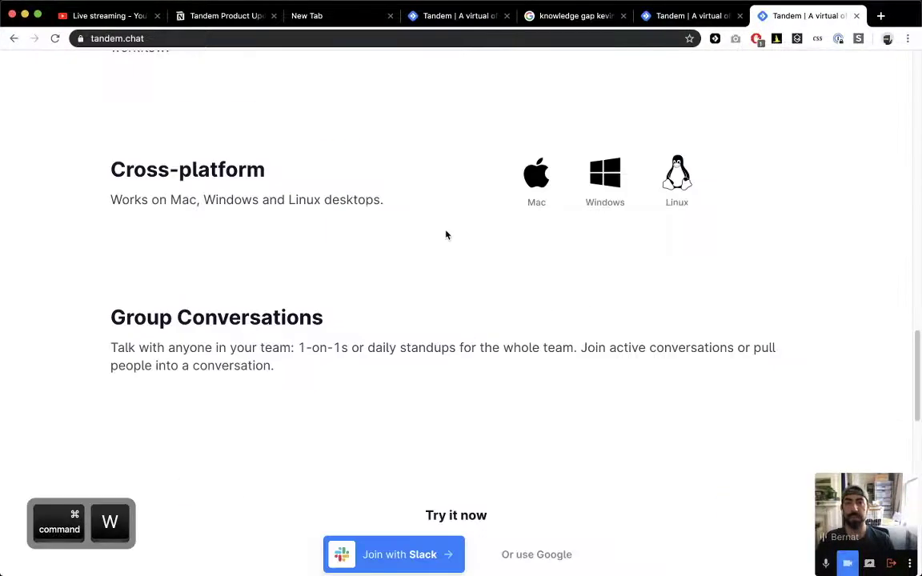
Capture the hero area of the Tandem landing page, paste it into the Figma canvas, and show the interface panels.
key(ctrl+shift+super)
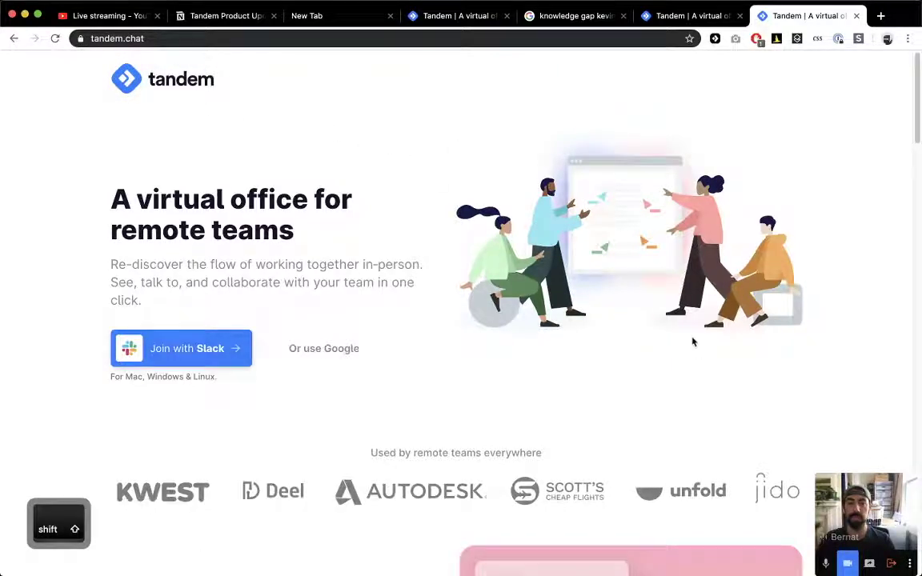
key(ctrl+shift+super)
drag(8, 51, 912, 449)
key(super+Tab)
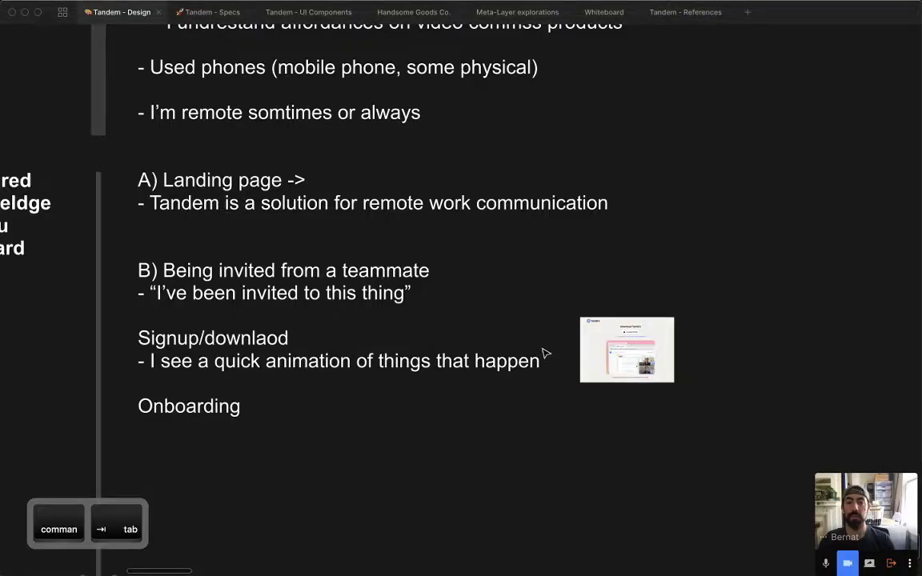
key(super+v)
key(super+minus)
key(super+minus)
key(super+backslash)
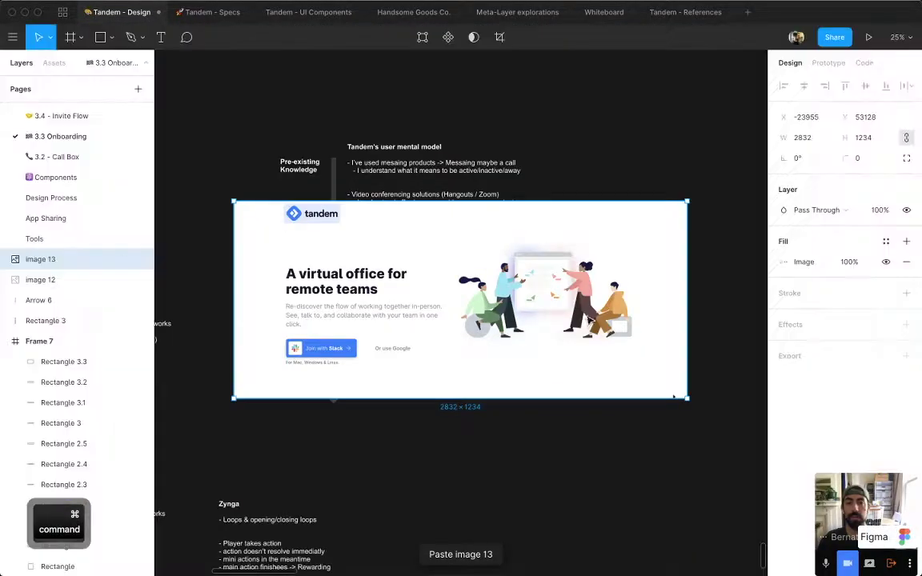
Shrink the landing page screenshot to about 234 × 102 px and place it beside the teammate invitation lines.
drag(611, 200, 472, 293)
scroll(520, 303, up, 5)
click(327, 414)
drag(384, 302, 445, 290)
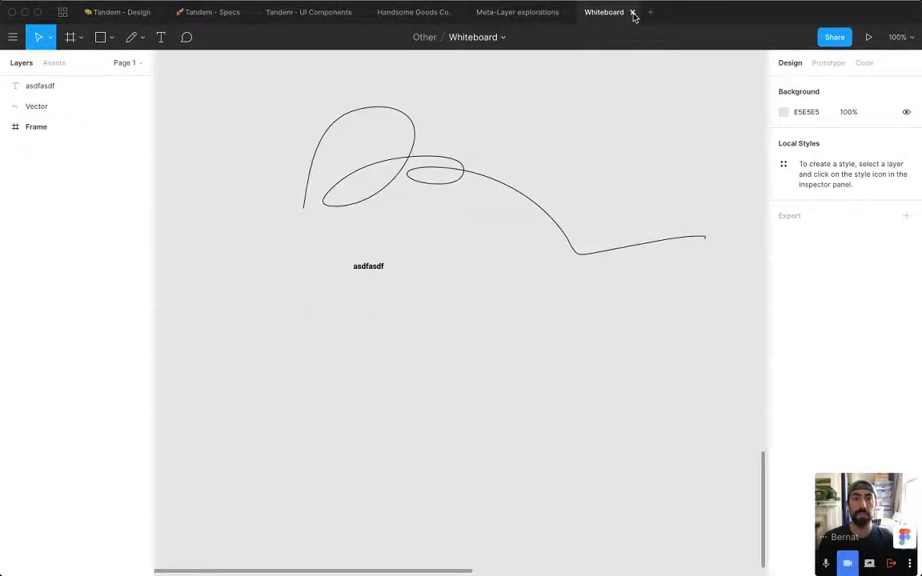
Close all open file tabs except Tandem - Design.
click(632, 12)
click(569, 12)
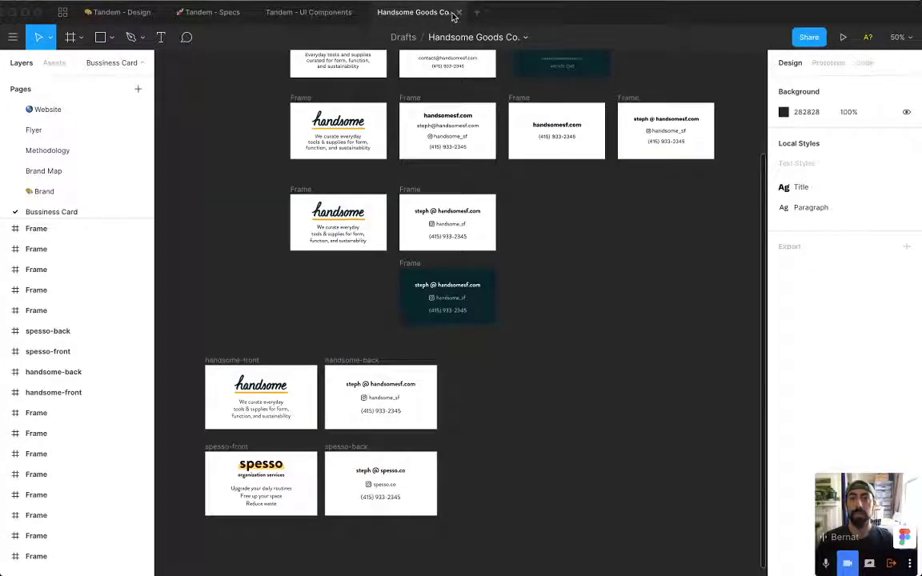
click(457, 12)
key(super+w)
key(super+w)
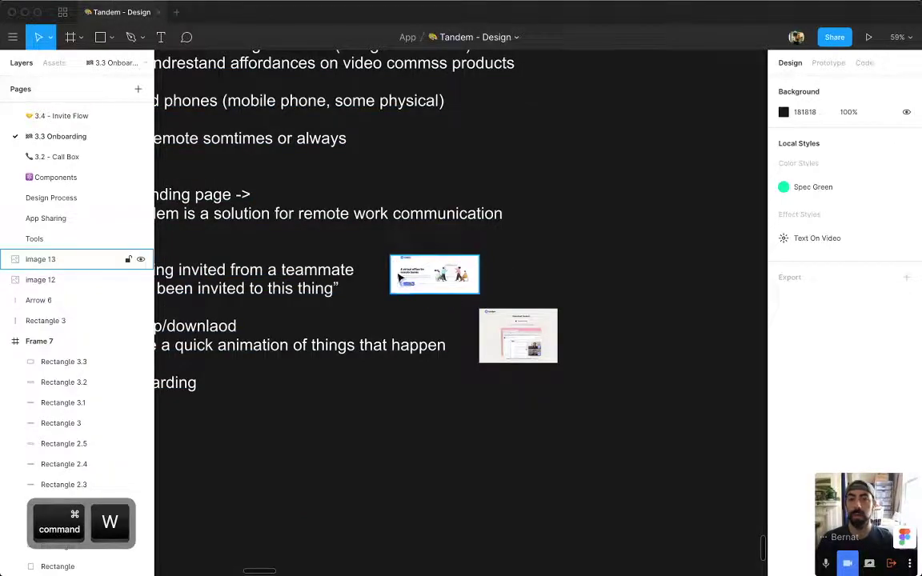
Put the landing page screenshot and the download page screenshot each into its own group.
click(432, 277)
key(super+g)
click(519, 326)
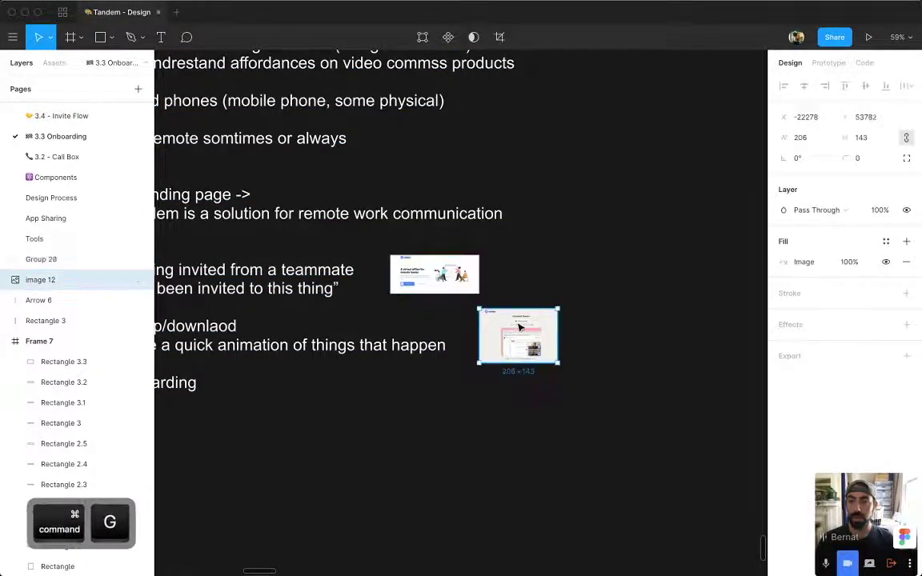
key(super+g)
click(488, 265)
click(441, 289)
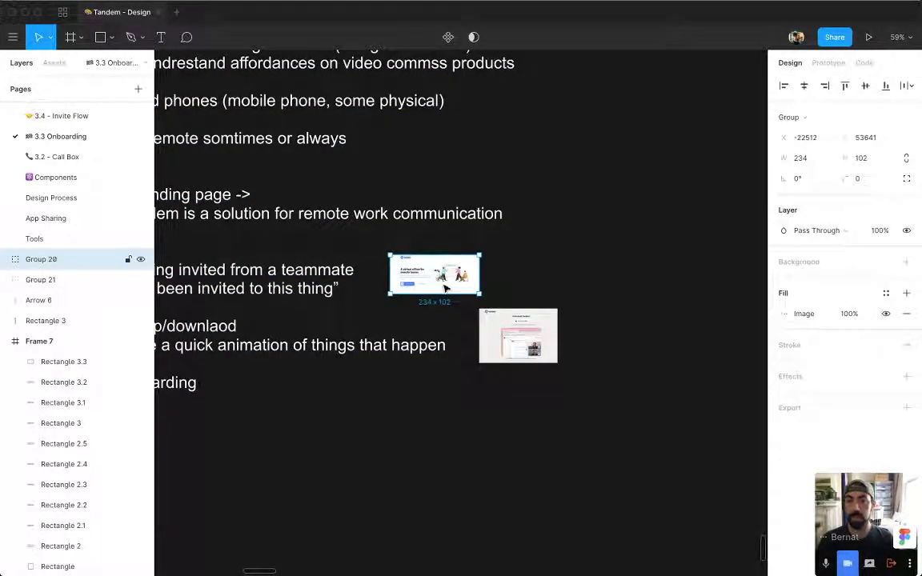
Try flattening the landing page screenshot group into a single layer, inspect it up close, and undo the flatten.
key(super)
key(super+/)
text(ung)
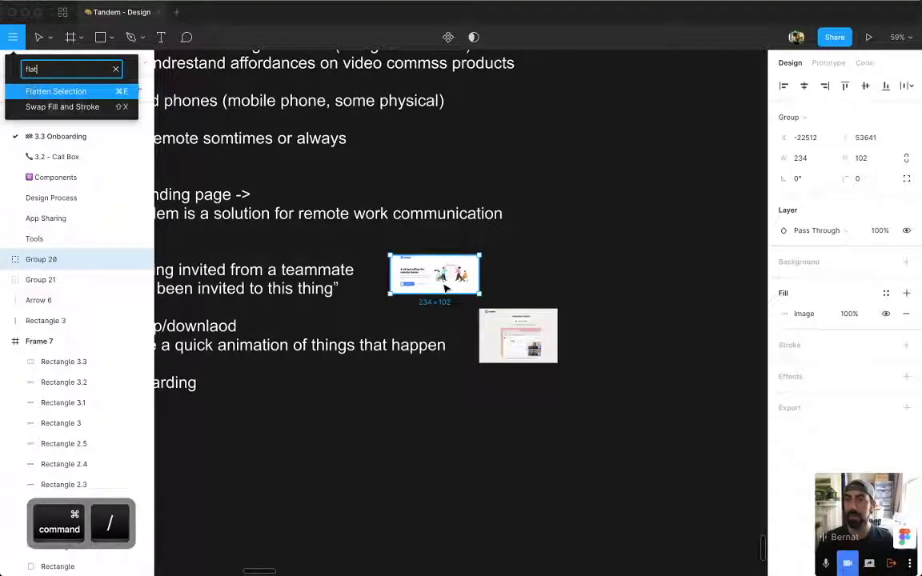
key(Return)
click(381, 308)
drag(500, 263, 399, 302)
key(z)
drag(511, 228, 361, 320)
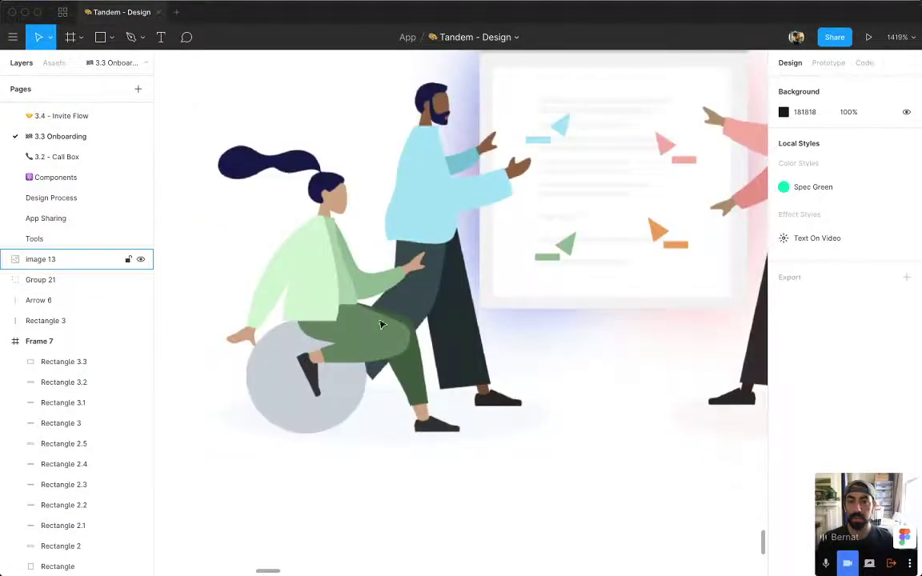
key(super+z)
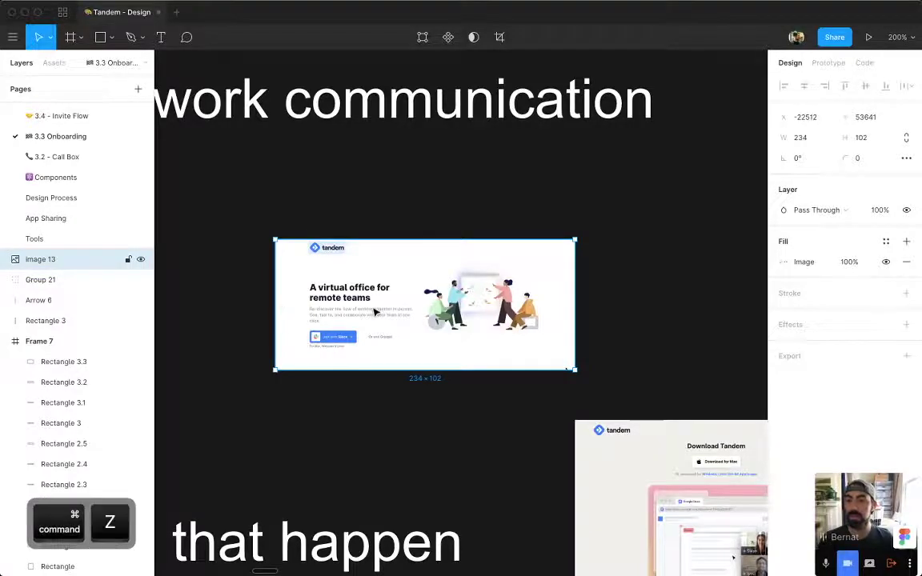
key(super+z)
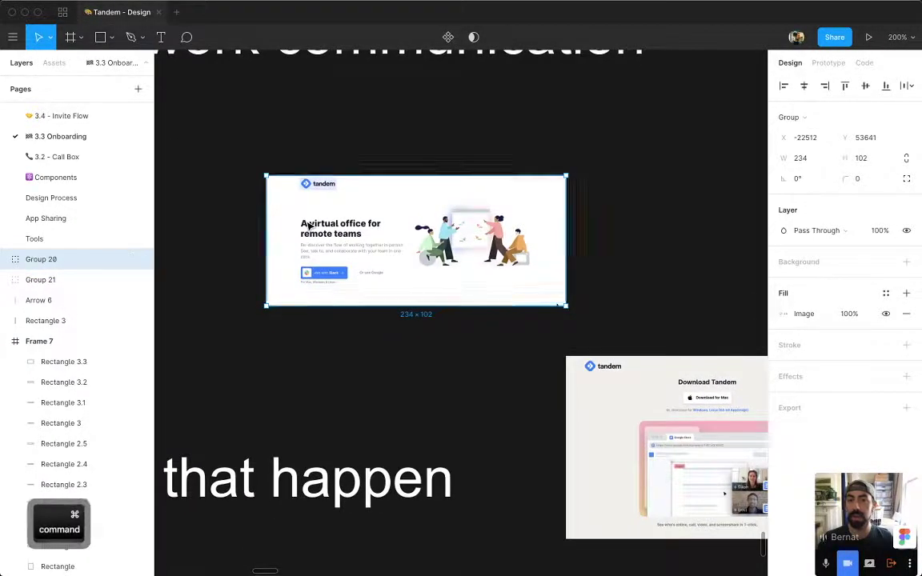
key(super+minus)
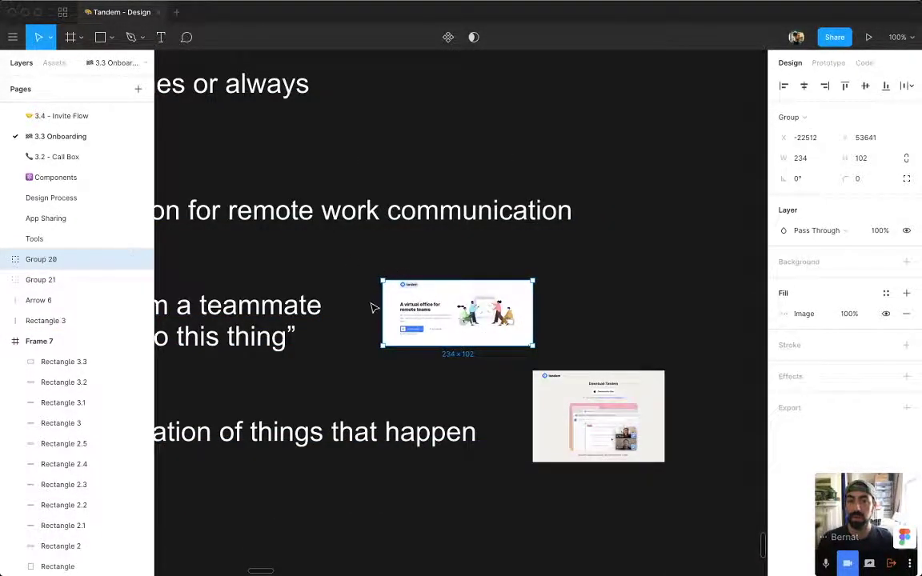
Expand the landing page screenshot's group, look up flatten and image commands, and retry the flatten before undoing it.
click(6, 259)
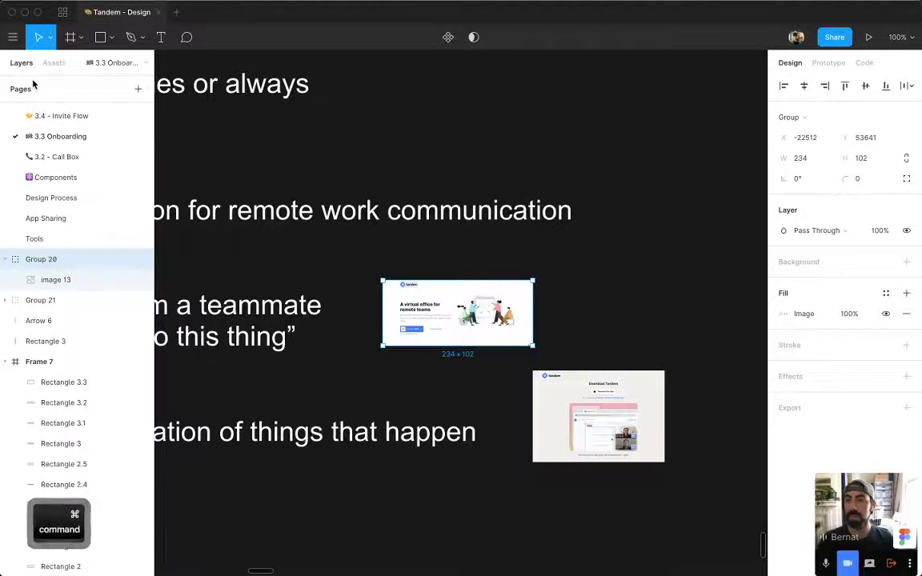
key(super+slash)
text(fla)
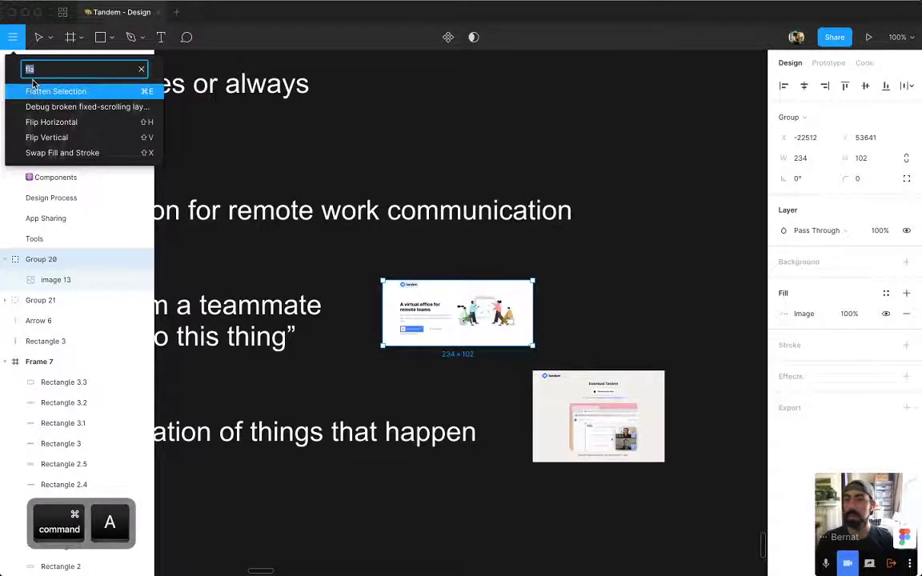
text(image)
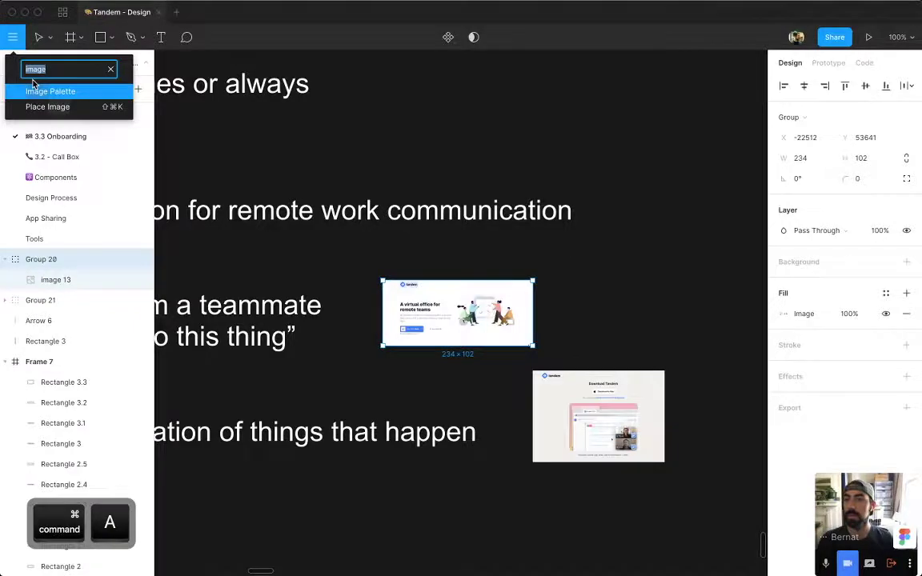
text(fla)
key(Return)
key(super+z)
key(super+z)
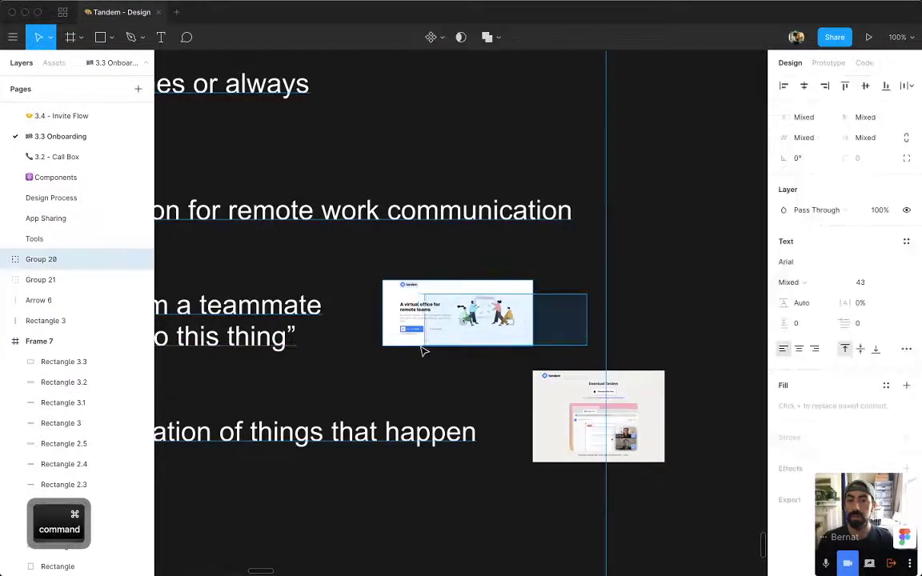
super+click(453, 329)
key(super+z)
Draw a 6 × 6 px square over the landing page screenshot inside its group and fill it with sampled white FFFFFF.
click(75, 267)
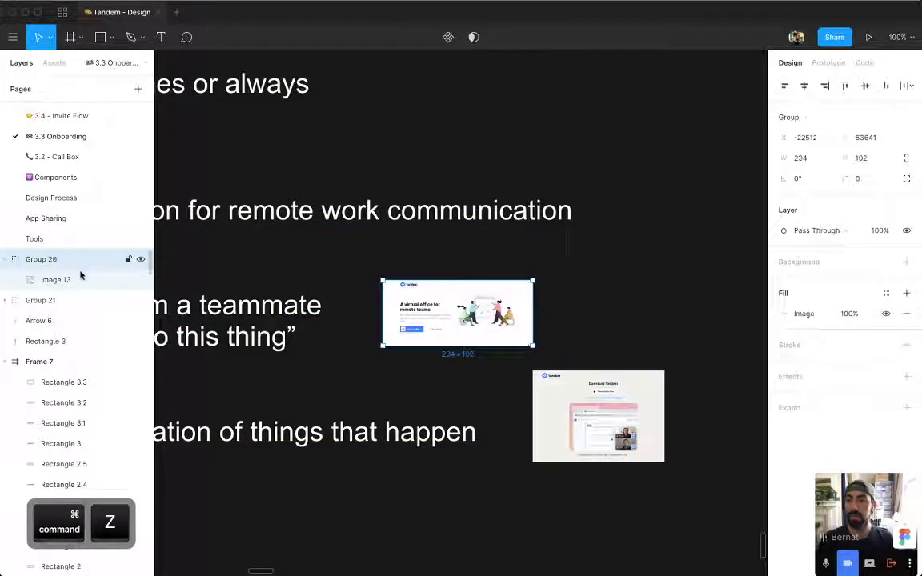
click(80, 277)
scroll(406, 314, up, 5)
key(r)
drag(348, 247, 361, 261)
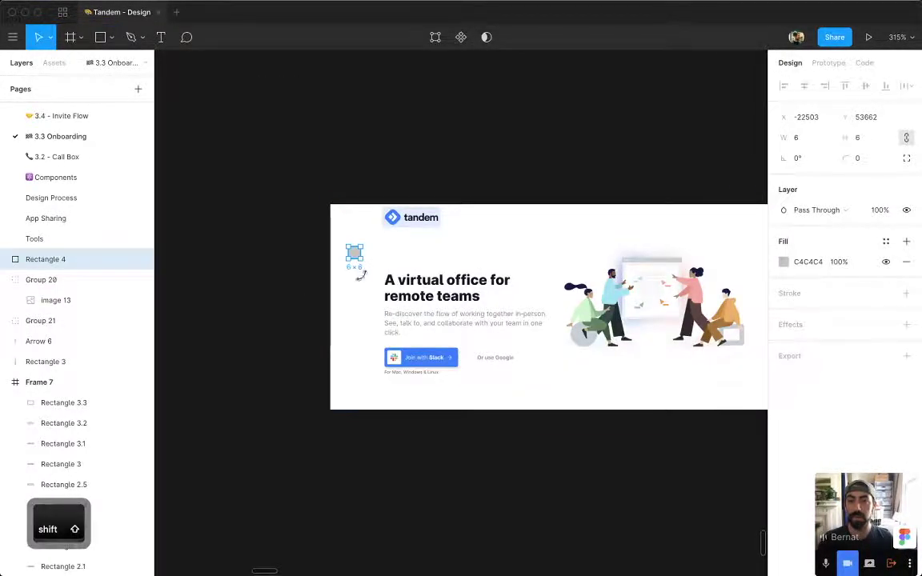
key(ctrl+c)
click(401, 307)
click(356, 255)
click(356, 255)
key(ctrl+c)
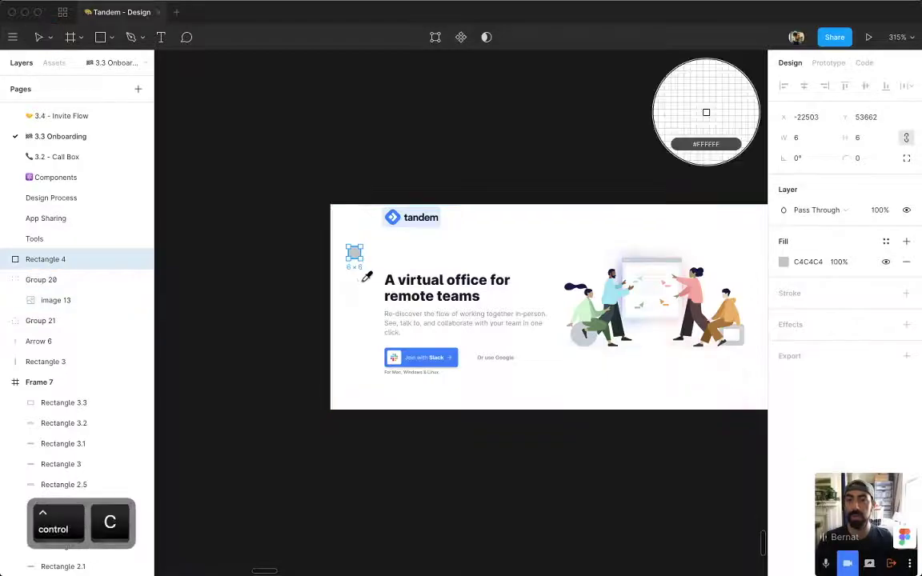
click(366, 279)
drag(386, 314, 348, 295)
drag(36, 266, 69, 295)
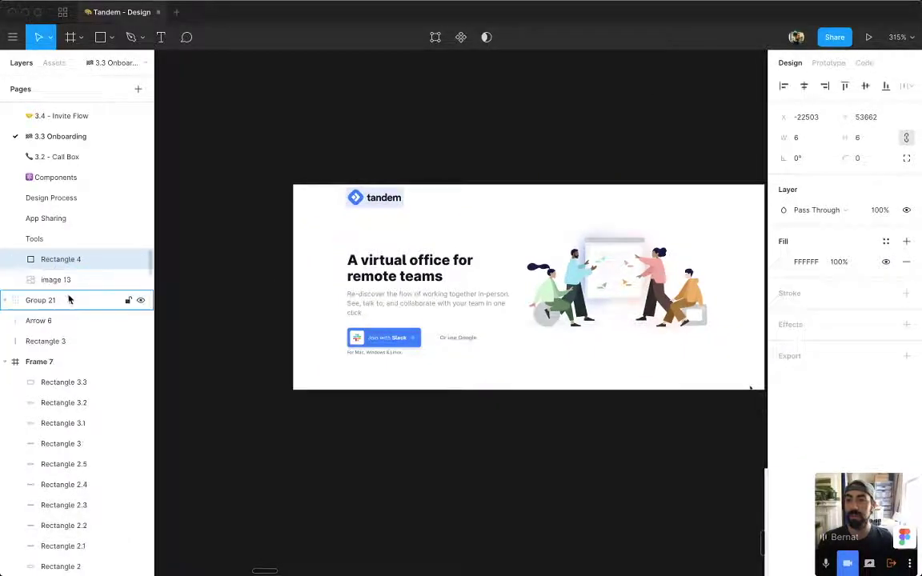
Try to flatten the group that holds the white square and the landing page image, and undo it.
click(321, 273)
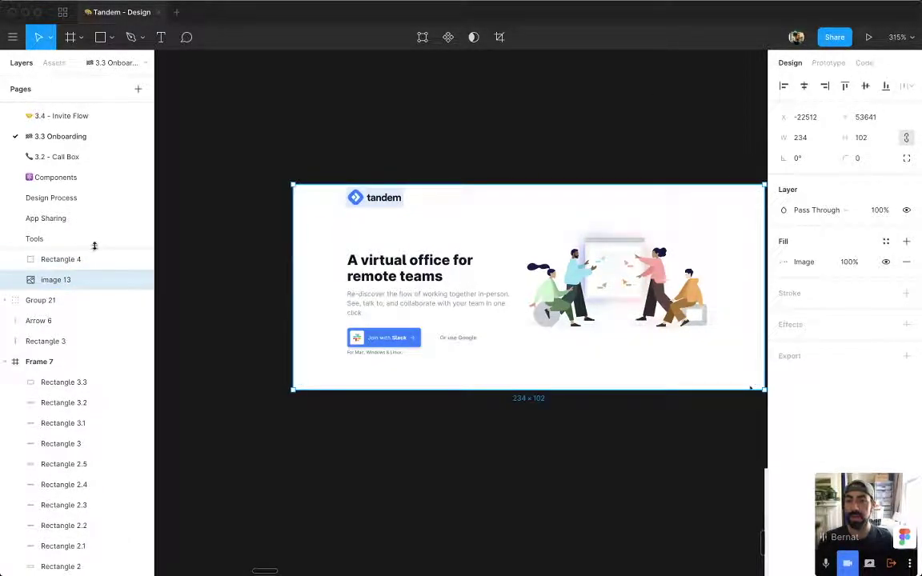
click(70, 261)
key(super+slash)
text(flat)
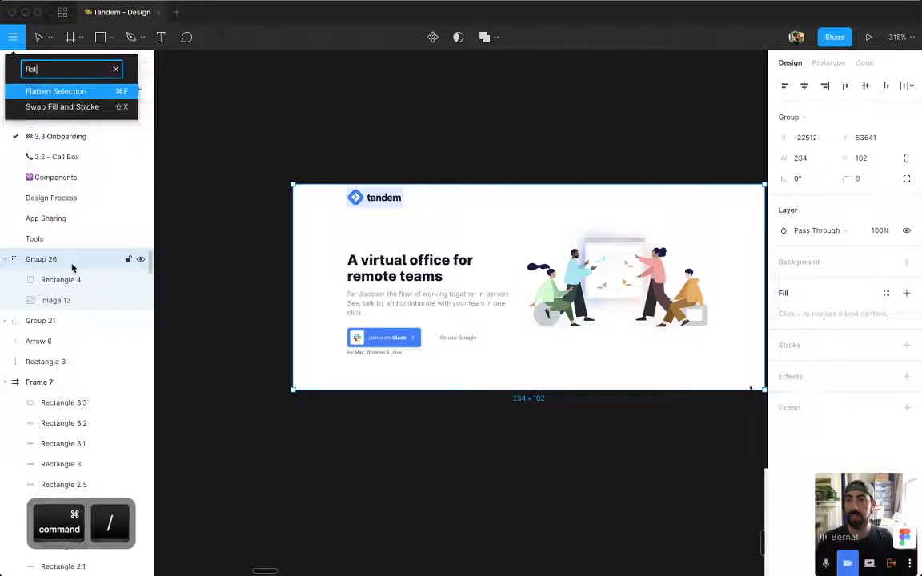
key(Return)
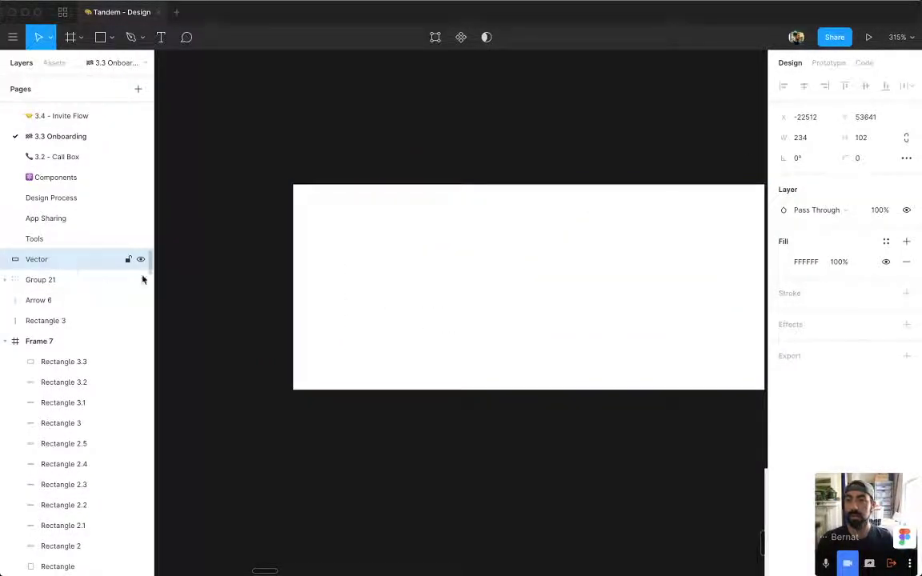
key(super+z)
Cut and repaste the landing page screenshot group, and move it to the right of the download page screenshot.
key(super+minus)
key(super+x)
key(super+minus)
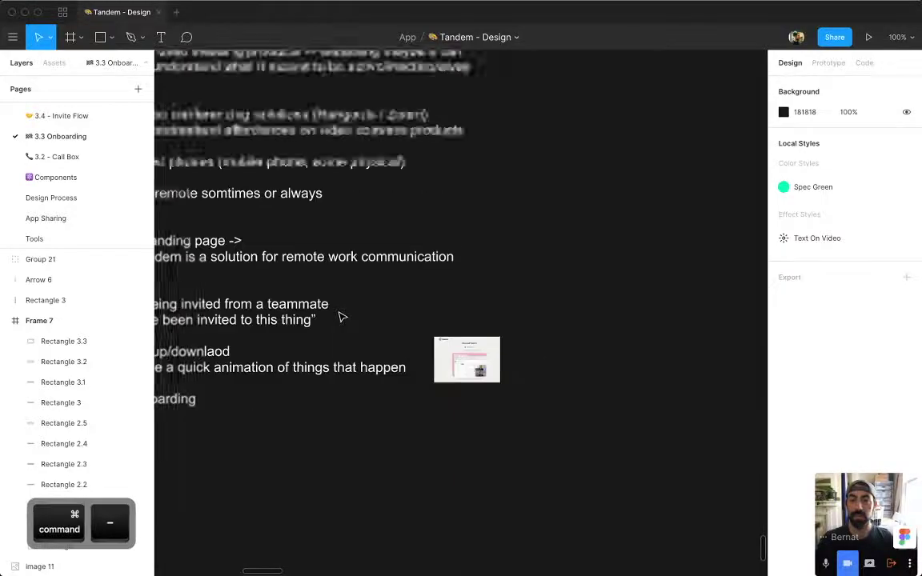
key(super+v)
drag(449, 305, 650, 307)
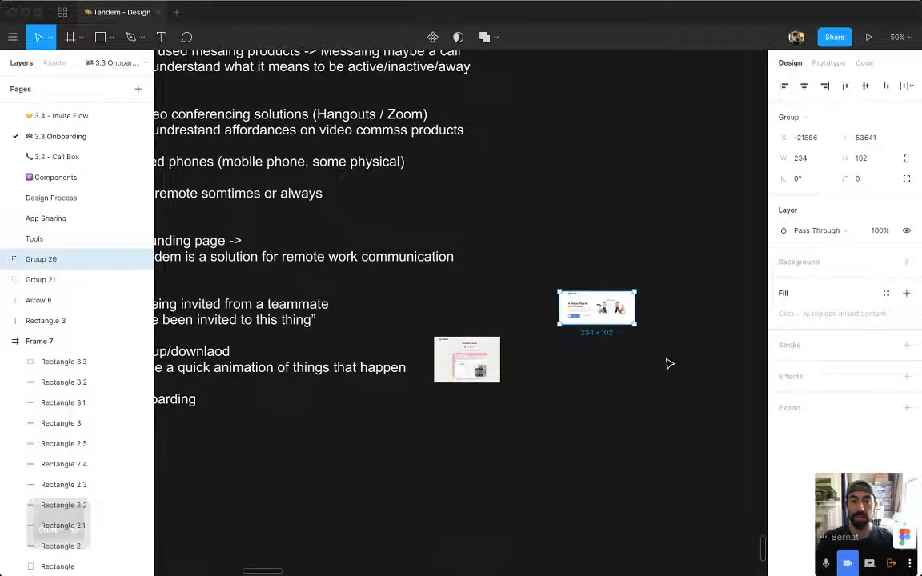
Try flattening the relocated group, and undo the flatten, the move and the repaste.
key(super+slash)
text(fl)
key(Return)
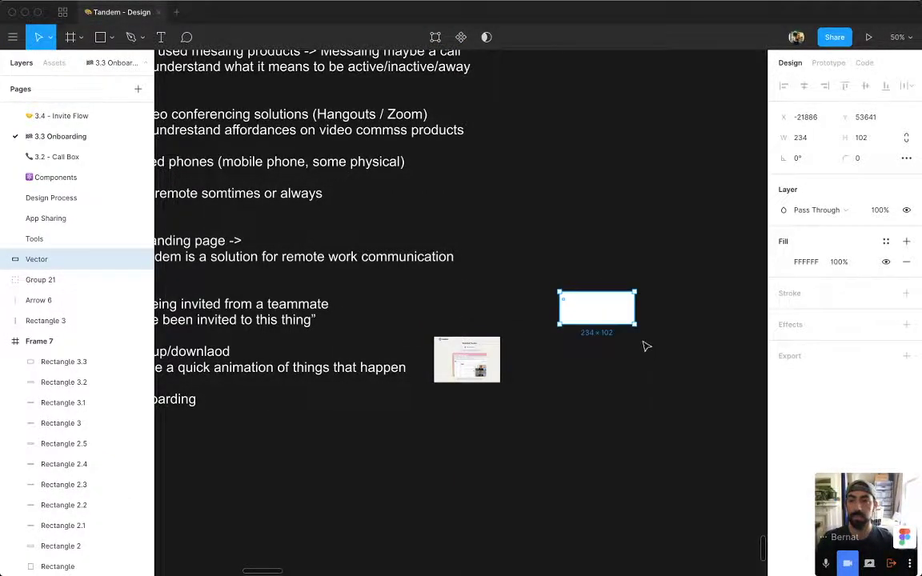
key(super+z)
scroll(633, 336, up, 5)
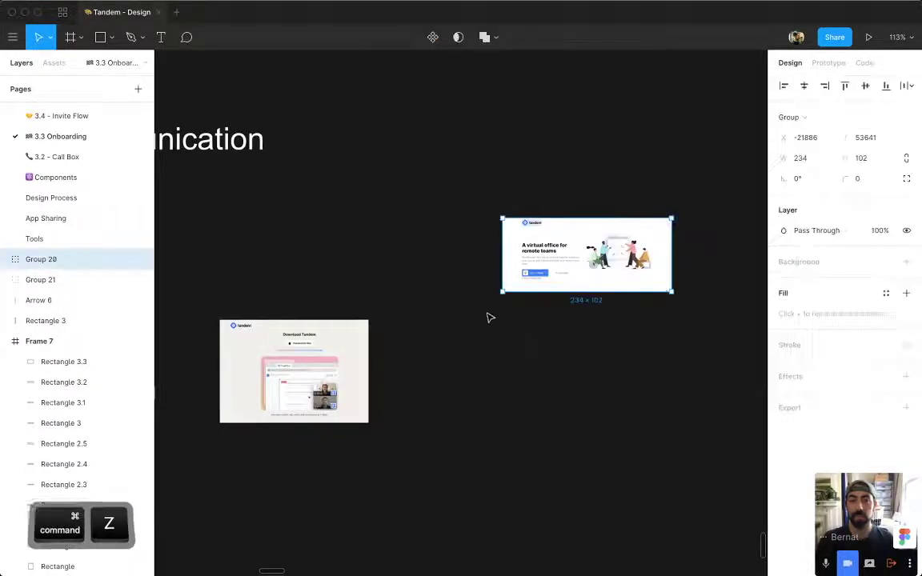
key(super+z)
key(super+z)
key(super+z)
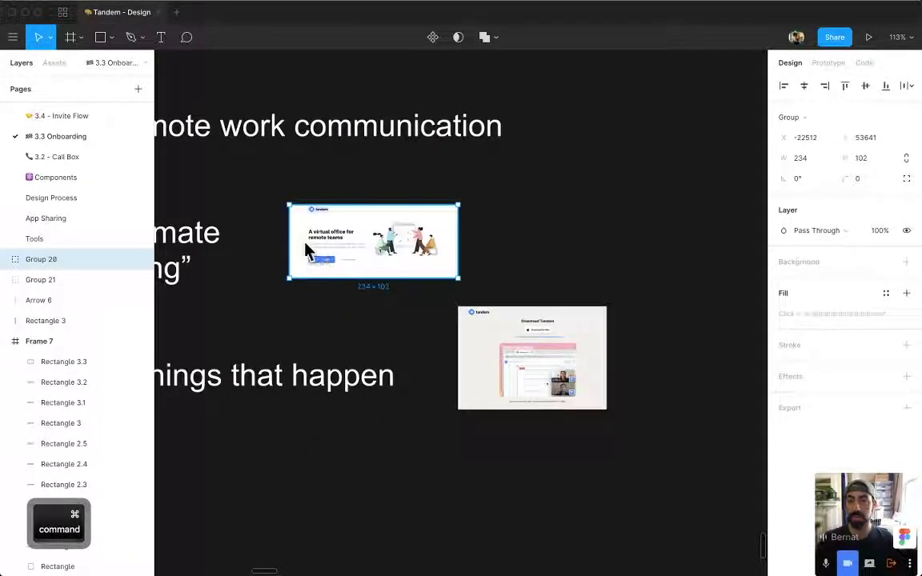
Delete the small white square from the landing page screenshot group.
super+click(301, 228)
key(Delete)
click(56, 262)
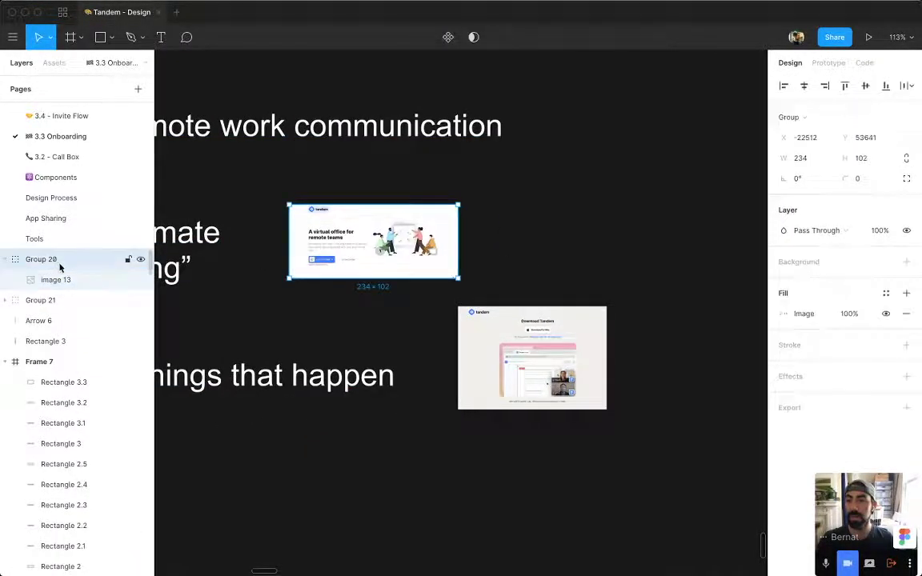
Ungroup the landing page screenshot and shift it right to X -22311, above the download page screenshot.
key(super+shift+g)
shift+click(416, 265)
scroll(416, 265, left, 1)
drag(398, 248, 540, 246)
scroll(527, 351, left, 2)
scroll(527, 351, down, 1)
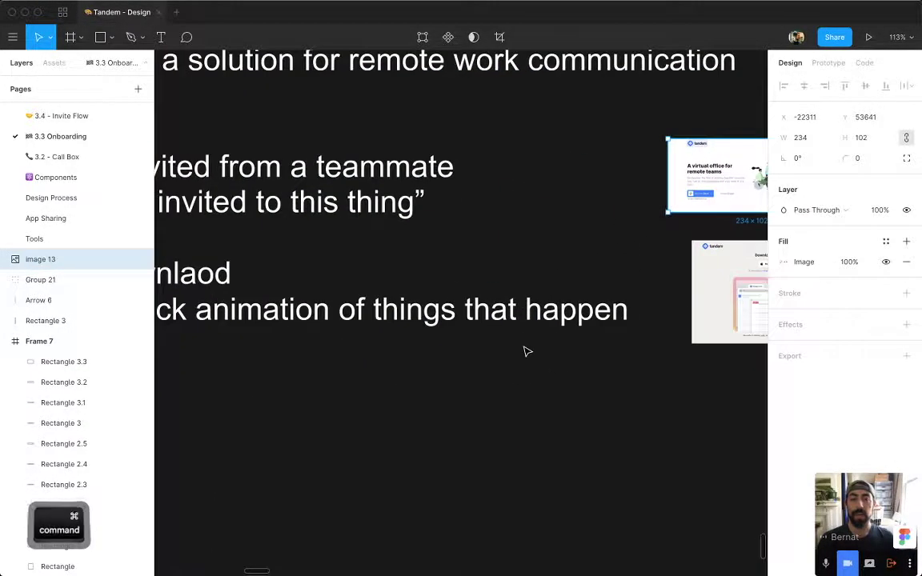
scroll(527, 351, down, 5)
Hide the interface panels and nudge the download page screenshot slightly farther below the landing page screenshot.
key(super+backslash)
drag(472, 374, 537, 282)
scroll(537, 282, up, 3)
drag(176, 394, 369, 321)
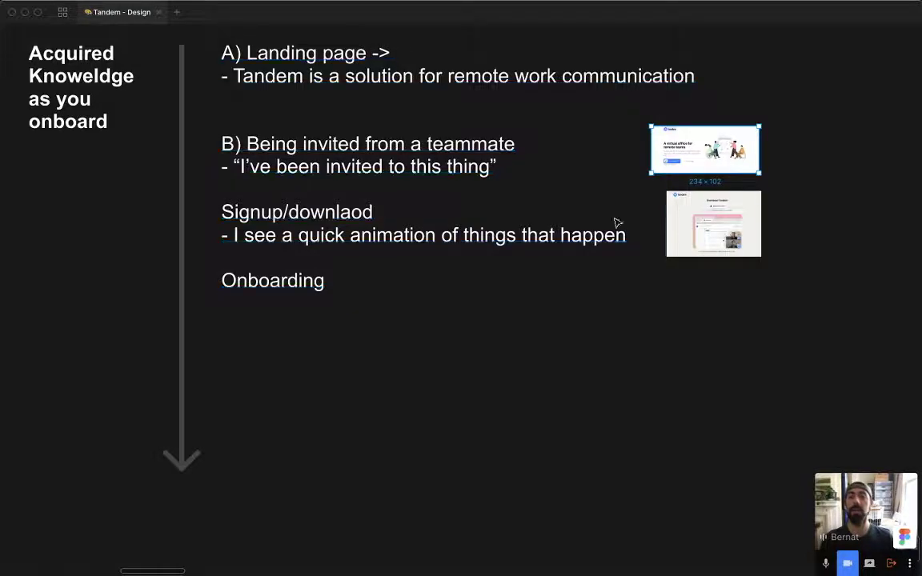
click(597, 335)
scroll(597, 335, down, 1)
scroll(303, 173, up, 2)
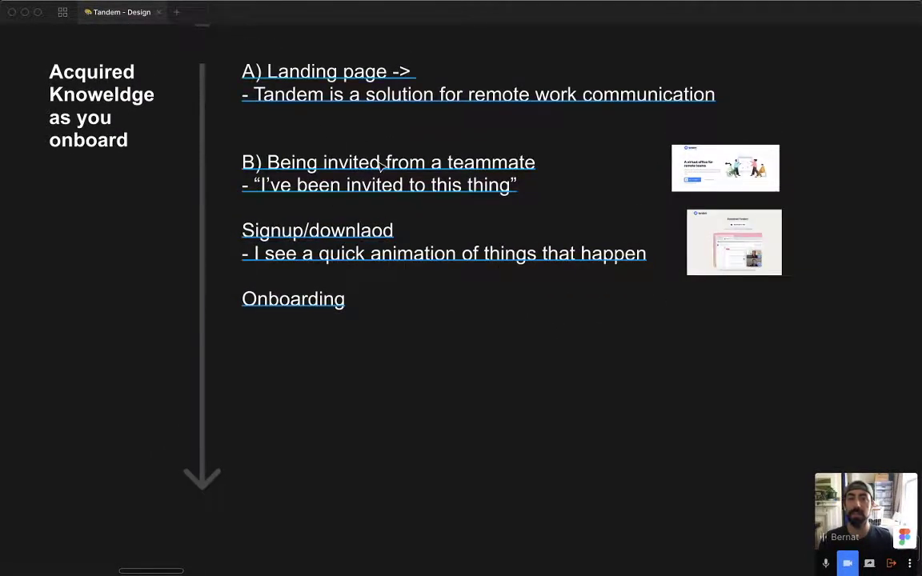
scroll(168, 130, up, 2)
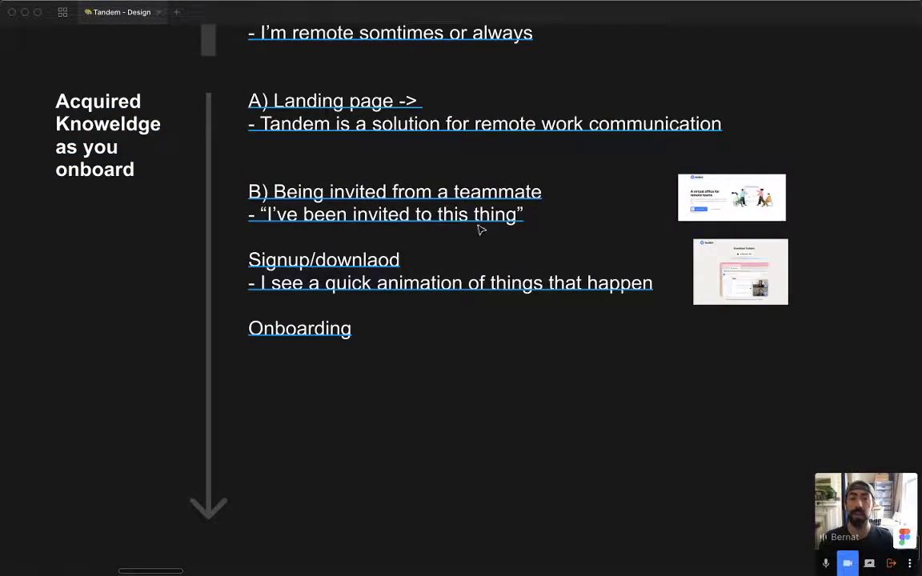
shift+click(727, 282)
drag(727, 282, 727, 289)
click(730, 204)
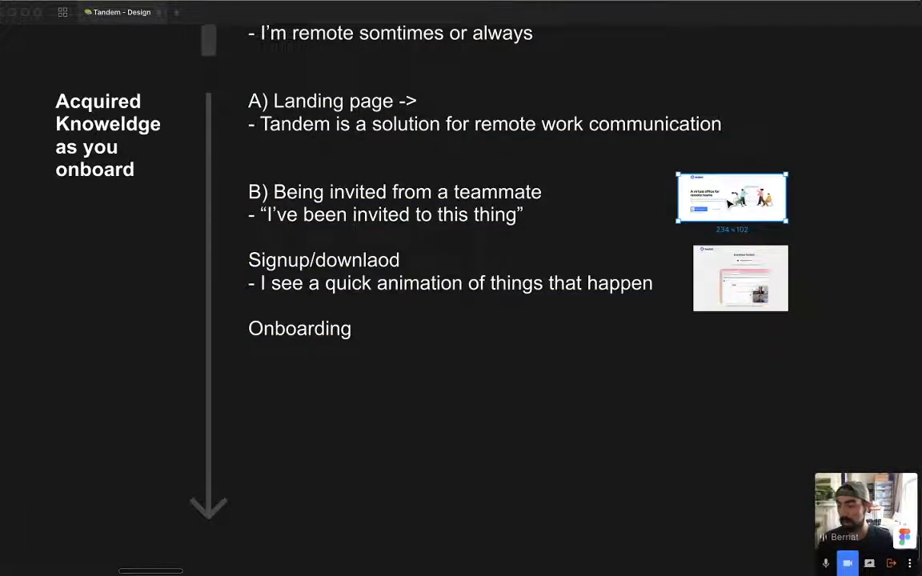
Number the acquired-knowledge headings: "1." before both A) Landing page and B) Being invited from a teammate, "2." before Signup/downlaod, "3." before Onboarding.
super+click(325, 353)
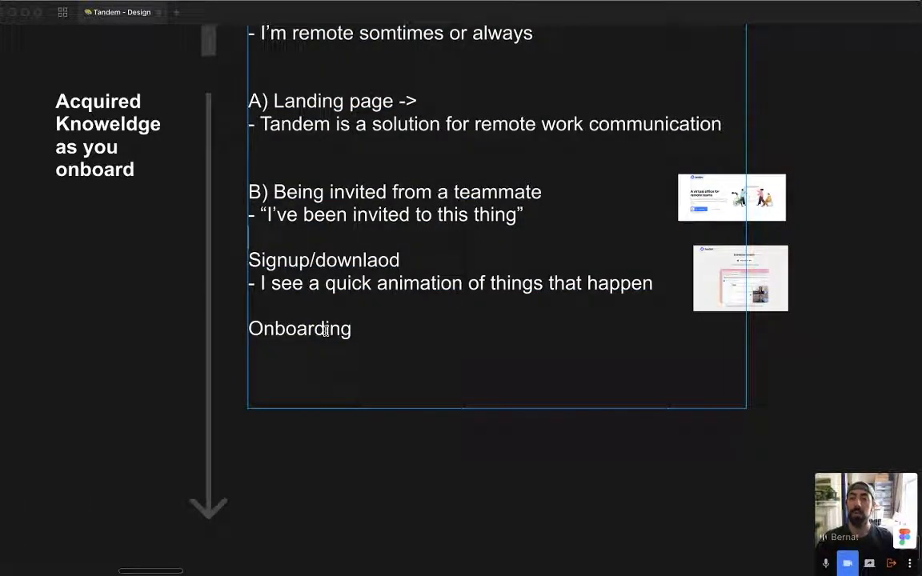
text(1.)
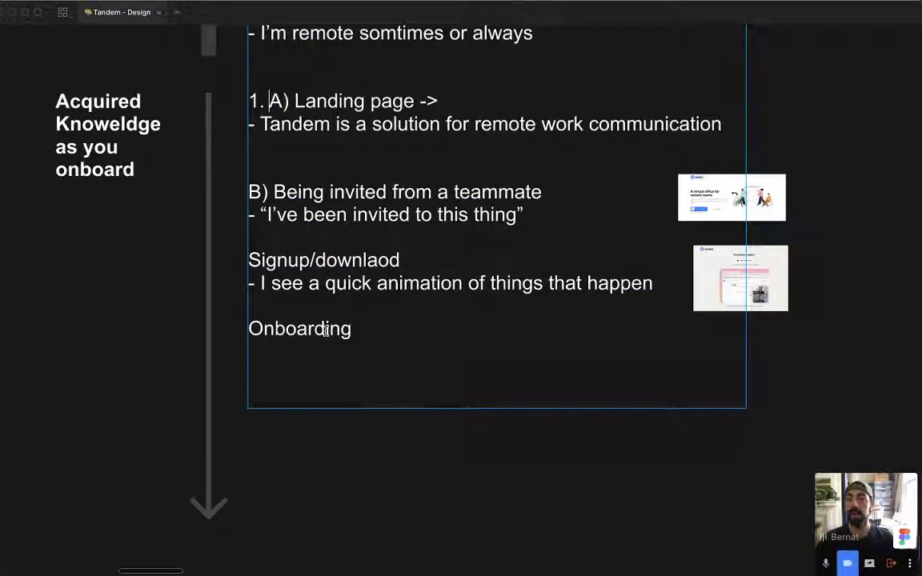
key(super+Left)
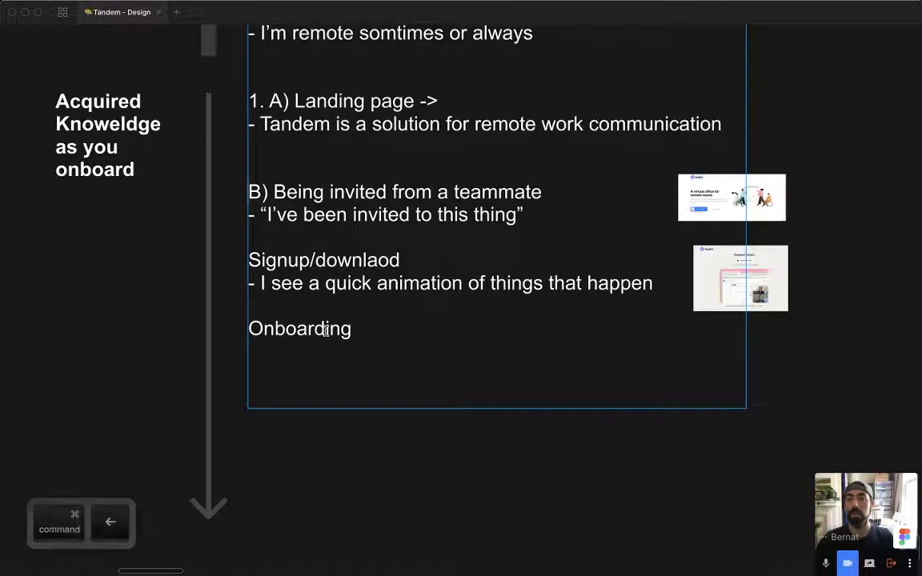
text(1.)
key(Down)
key(Down)
key(Down)
key(super+Left)
text(2.)
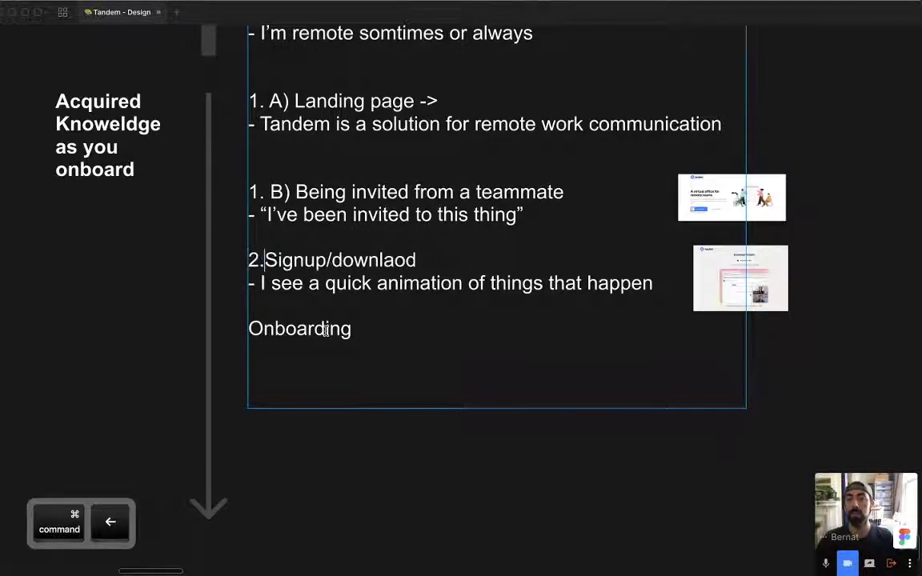
key(super+Left)
text(3.)
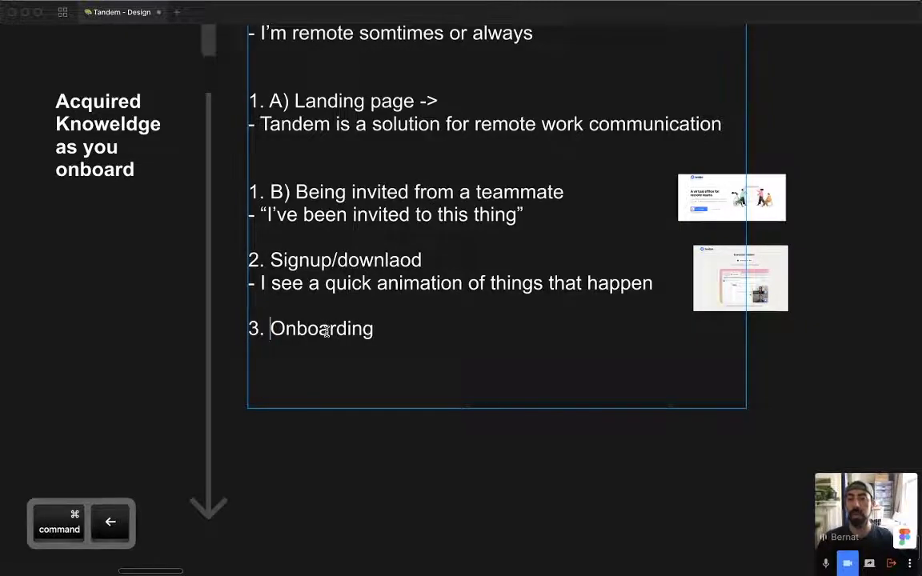
Replace the heading "Onboarding" after number 3 with "Installing" and add the bullet "- nothing" beneath it.
key(Escape)
double_click(324, 334)
triple_click(381, 333)
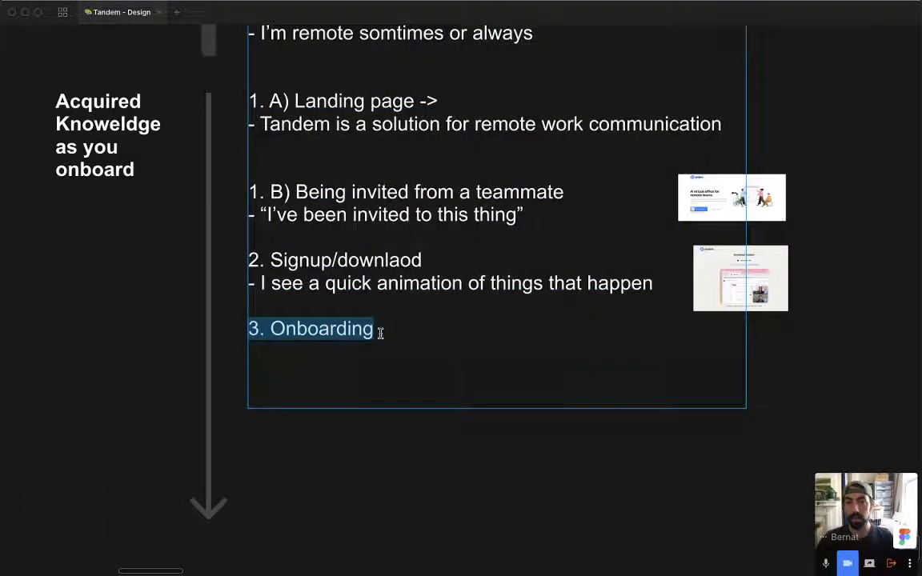
click(390, 333)
key(Return)
key(Return)
key(BackSpace)
text(-)
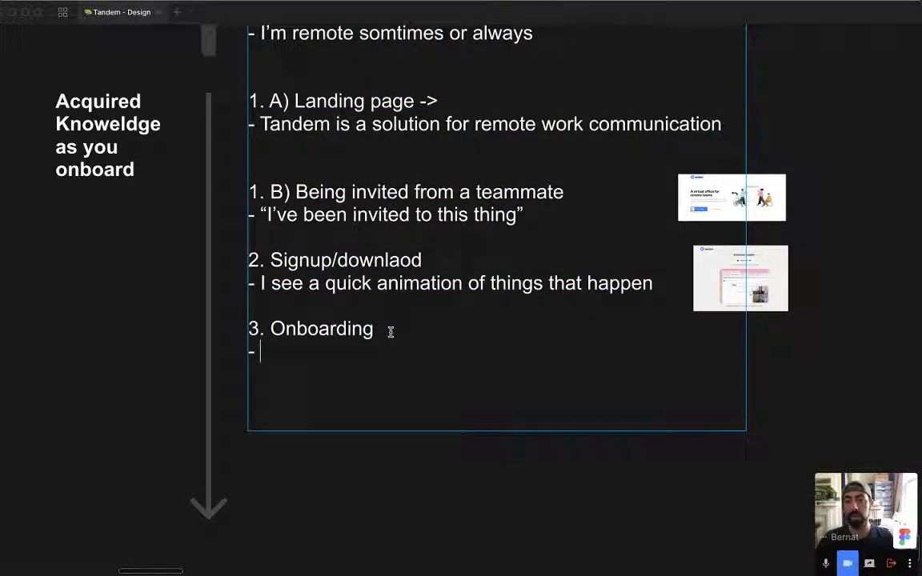
key(Up)
key(alt+Right)
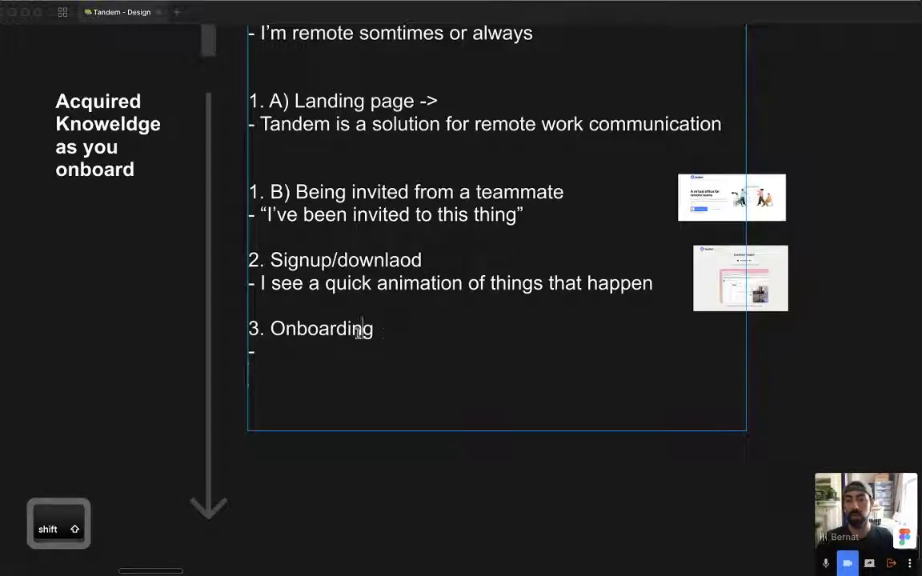
key(shift+alt+Left)
text(INst)
text(nstall)
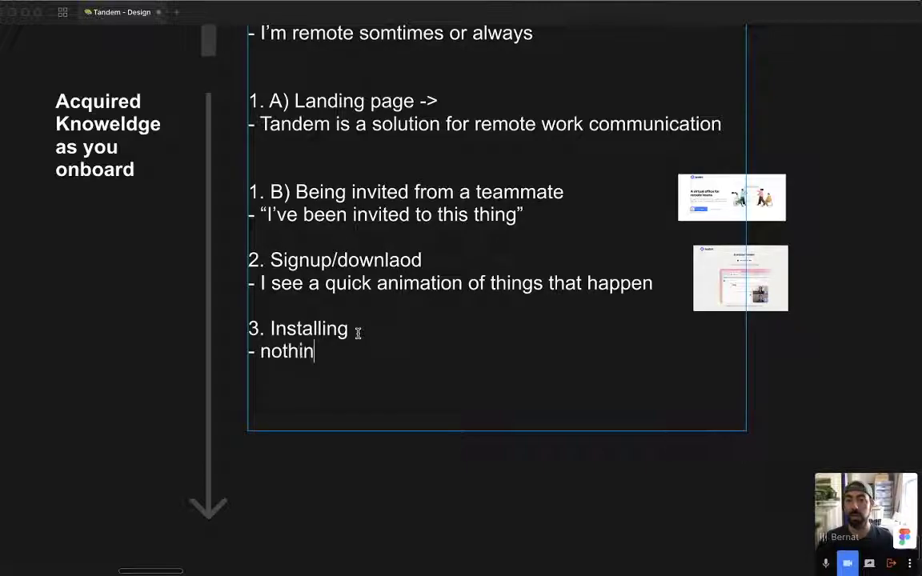
text(g)
Add the heading "4. In-app onboarding" after a blank line below the Installing notes.
key(Return)
key(Return)
text(4. On)
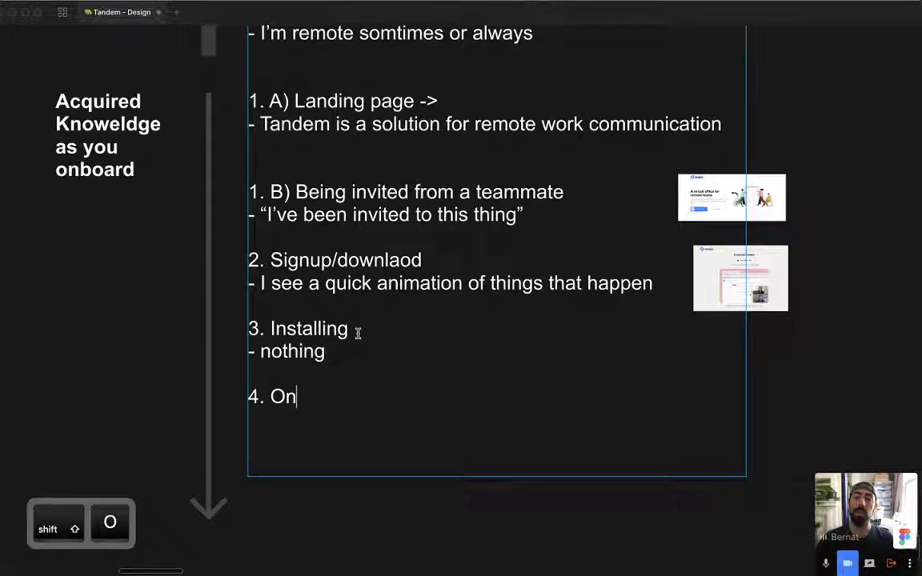
key(BackSpace)
key(BackSpace)
text(In-app onboardin)
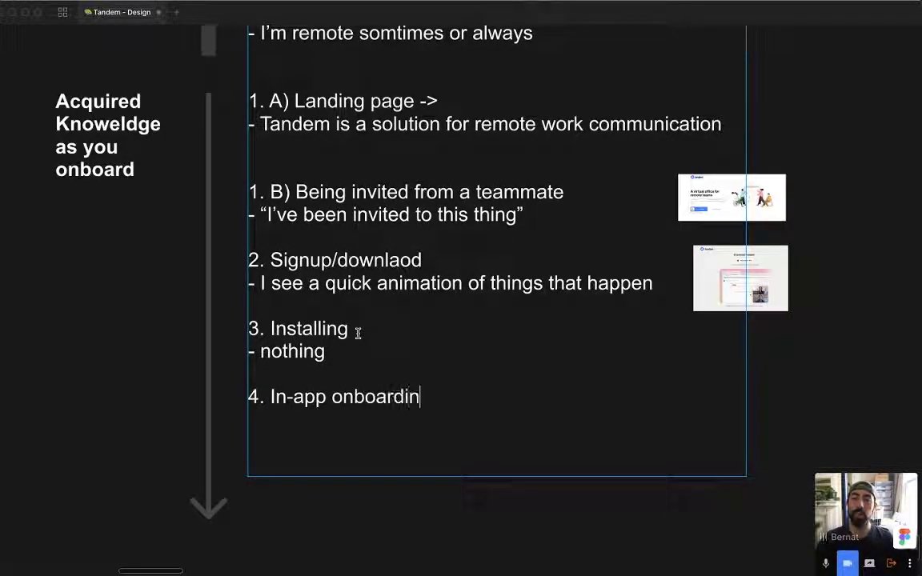
text(g)
Examine the first Alternative Onboarding frame to see what its Tandem Bot tooltip teaches new users.
key(super+minus)
key(super+minus)
key(super+minus)
key(super+minus)
key(super+Tab)
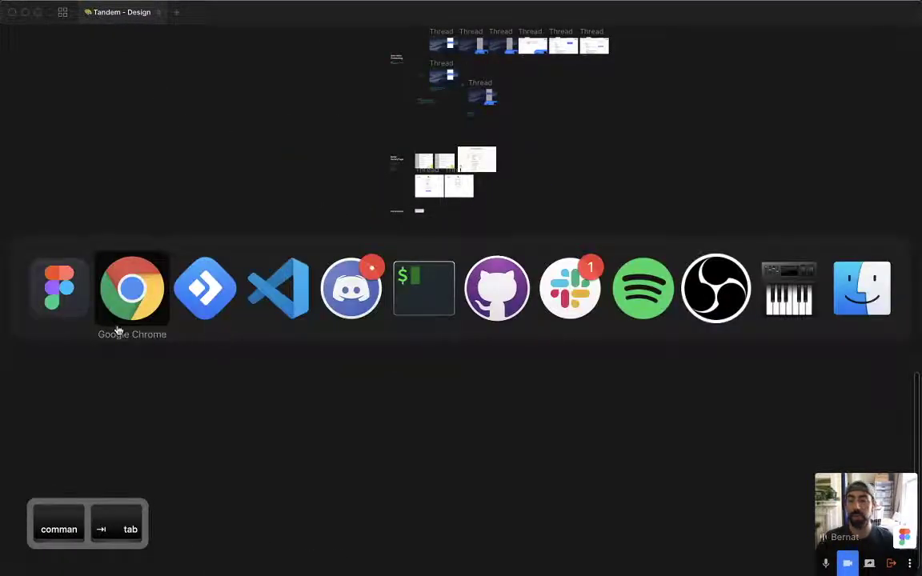
key(super+shift+Tab)
drag(590, 166, 543, 224)
key(z)
drag(375, 82, 462, 139)
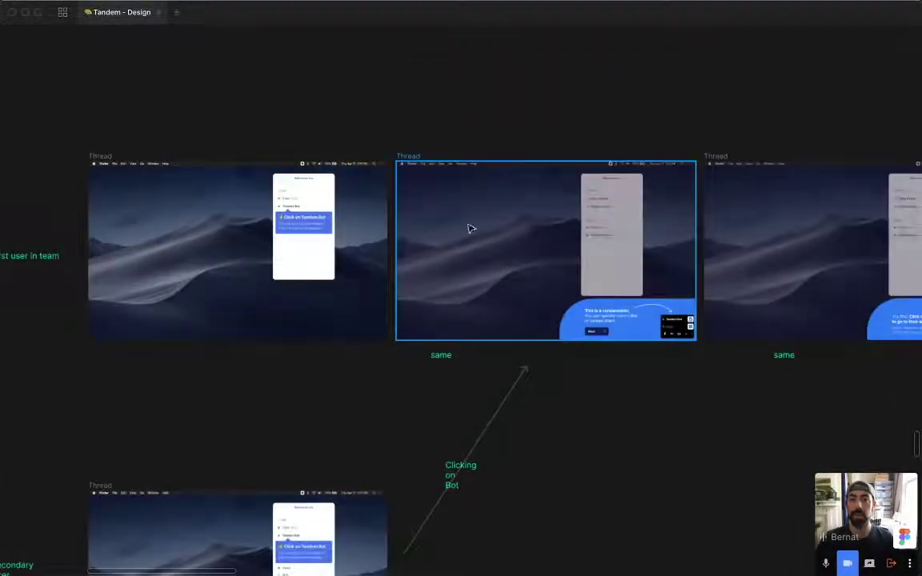
key(z)
drag(180, 115, 486, 410)
key(z)
drag(253, 79, 606, 397)
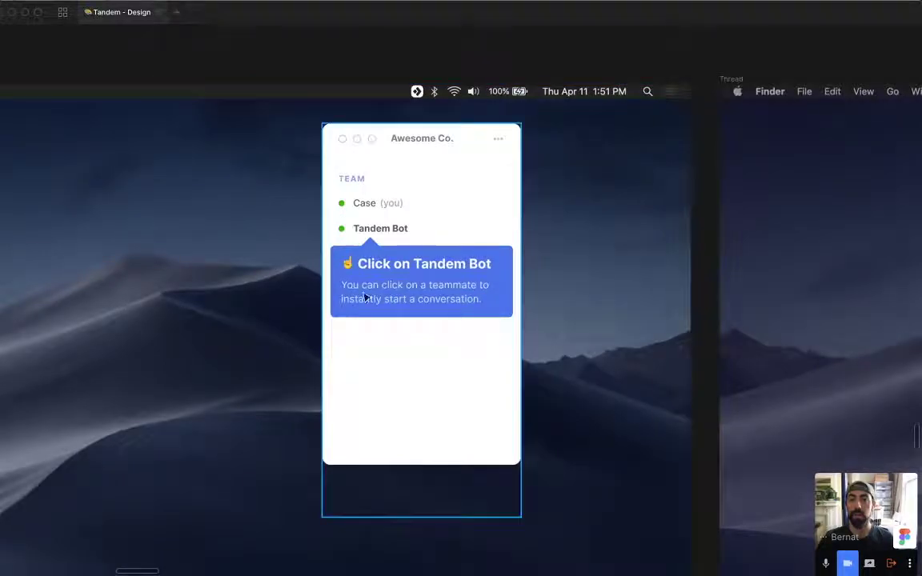
key(super+minus)
key(super+minus)
key(super+minus)
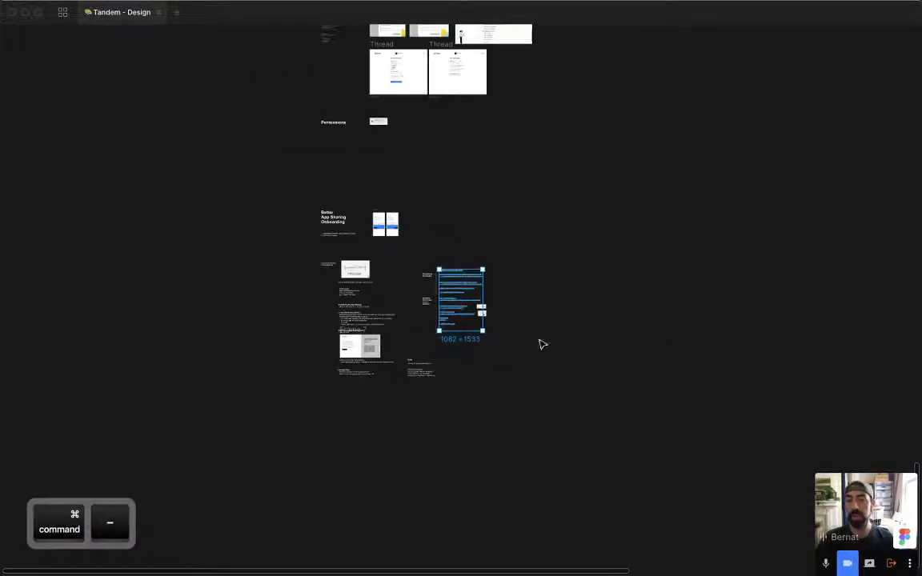
Add the bullet "- I can click on other people" under the In-app onboarding heading.
scroll(501, 307, up, 10)
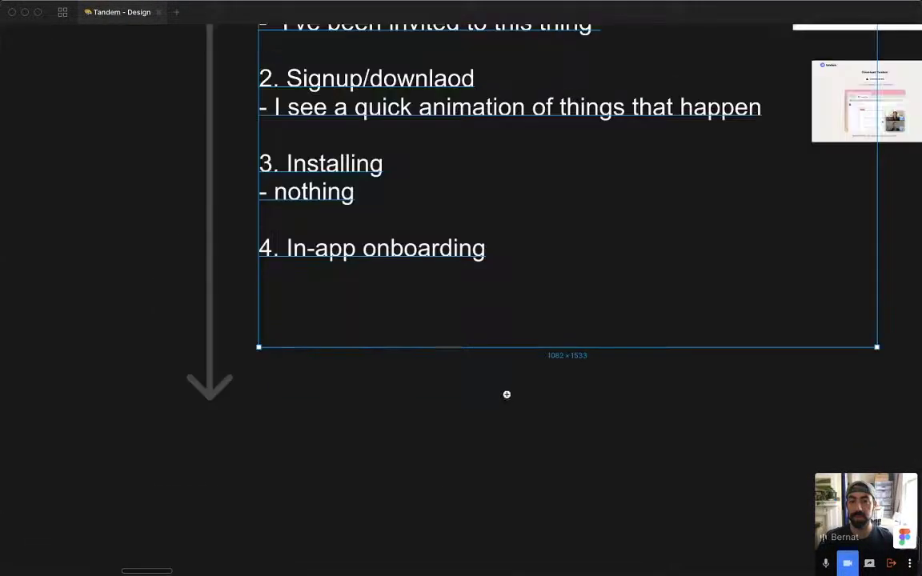
double_click(527, 249)
key(Return)
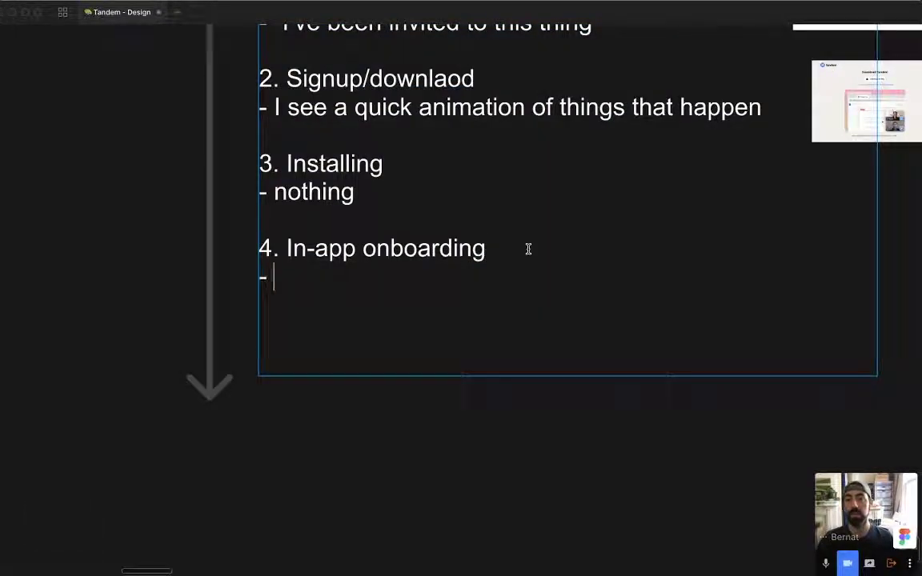
text(- click on)
key(alt+shift+Left)
key(alt+shift+Left)
text(I c)
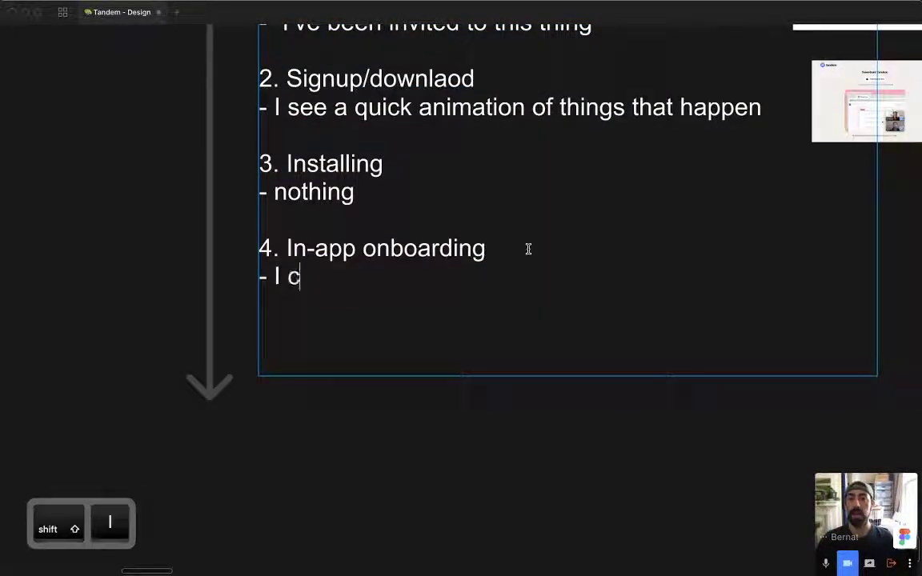
text(an click on other people)
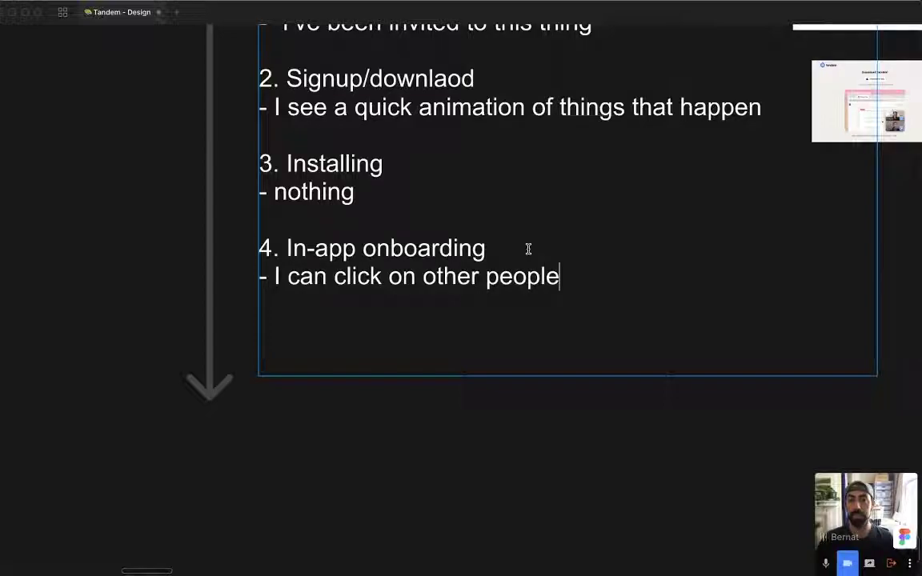
key(Escape)
Examine the second onboarding frame to see how it explains a conversation and its call controls.
key(super+minus)
key(super+minus)
key(super+minus)
drag(623, 194, 618, 520)
drag(546, 184, 548, 465)
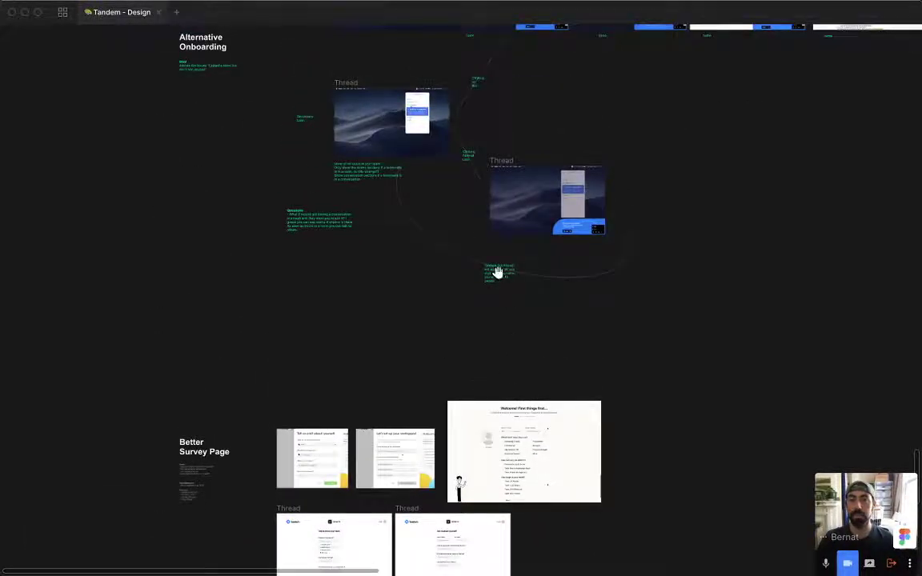
scroll(497, 273, up, 3)
scroll(352, 185, up, 10)
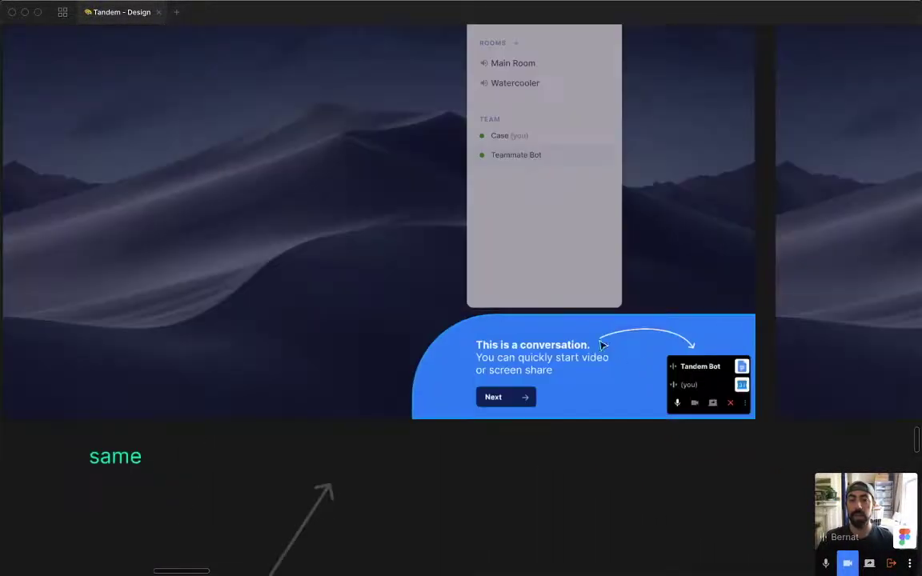
scroll(703, 388, right, 2)
scroll(703, 388, down, 1)
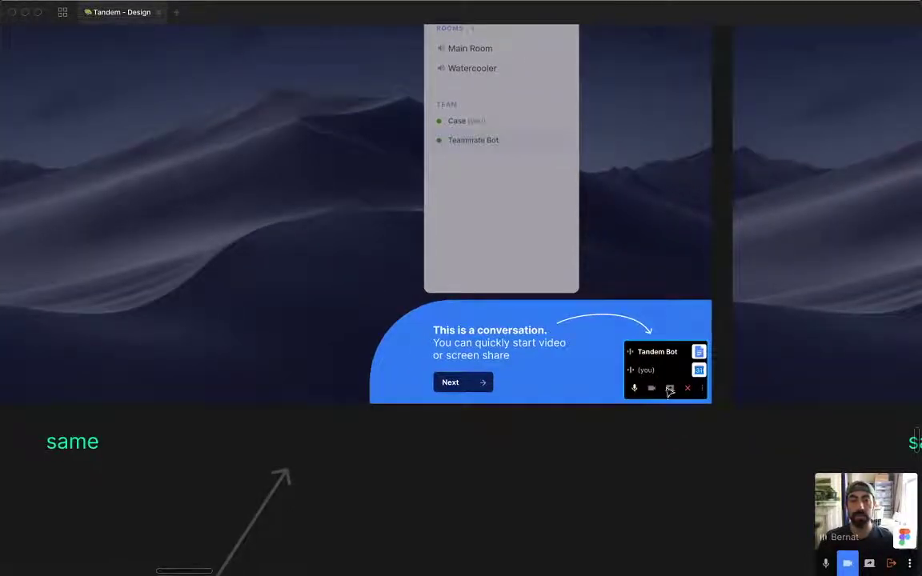
key(super+minus)
key(super+minus)
key(super+minus)
Add the bullet "- I see that a call UI appears on the bottom right with a list of participants" under In-app onboarding.
scroll(453, 325, up, 10)
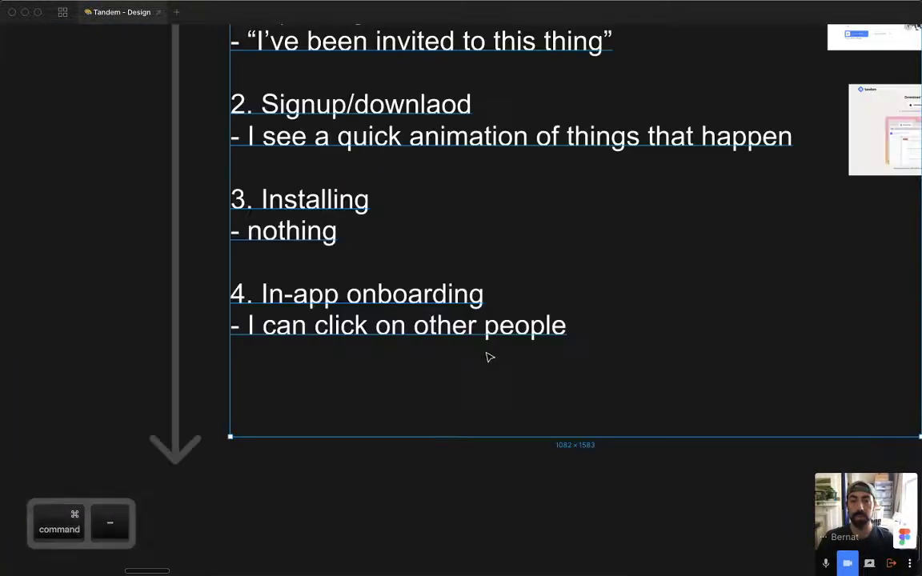
double_click(345, 324)
click(344, 325)
key(super+Right)
key(Return)
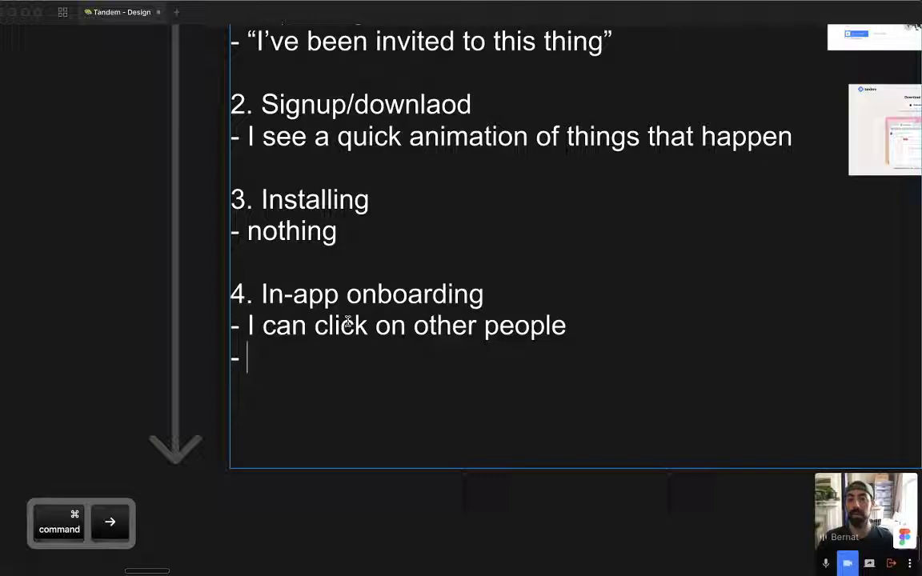
text(I see that a)
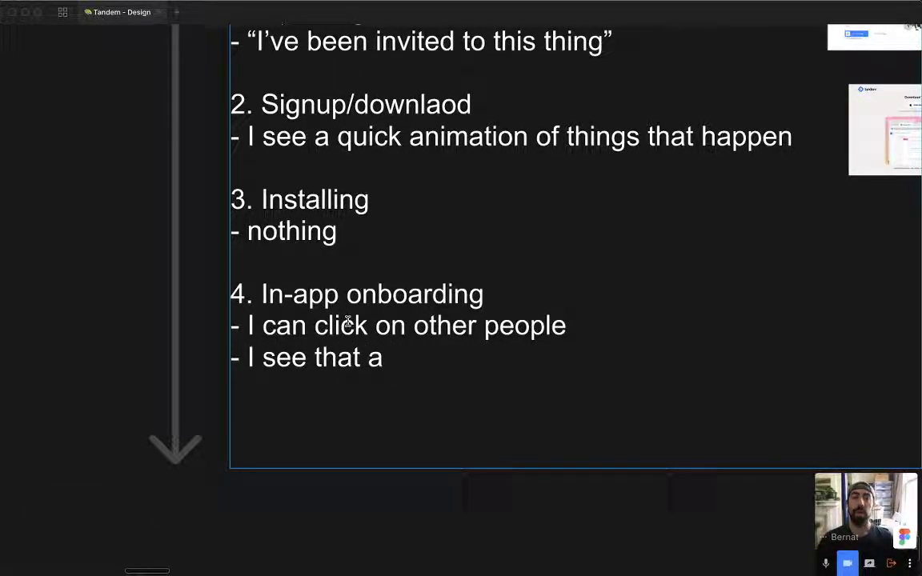
text( call)
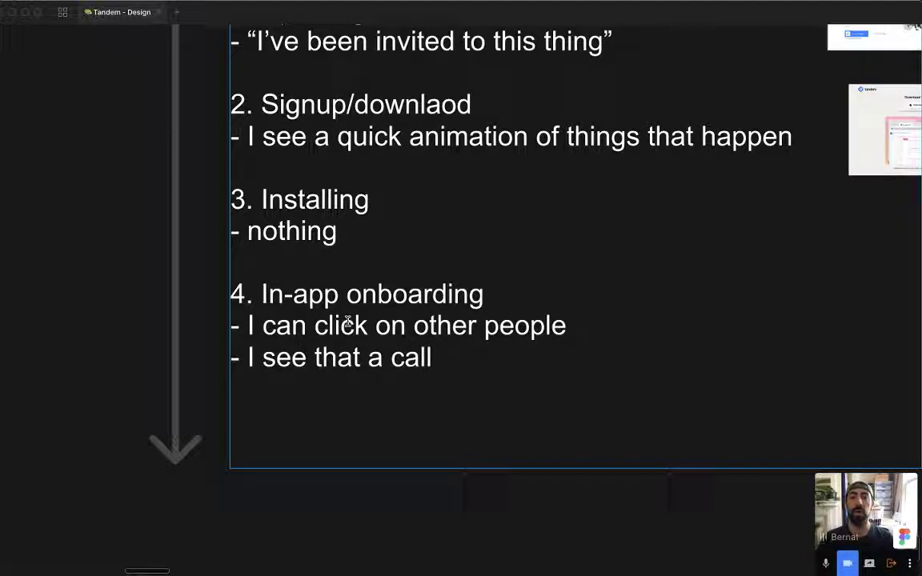
text( UI appears on the bottom right with a lis)
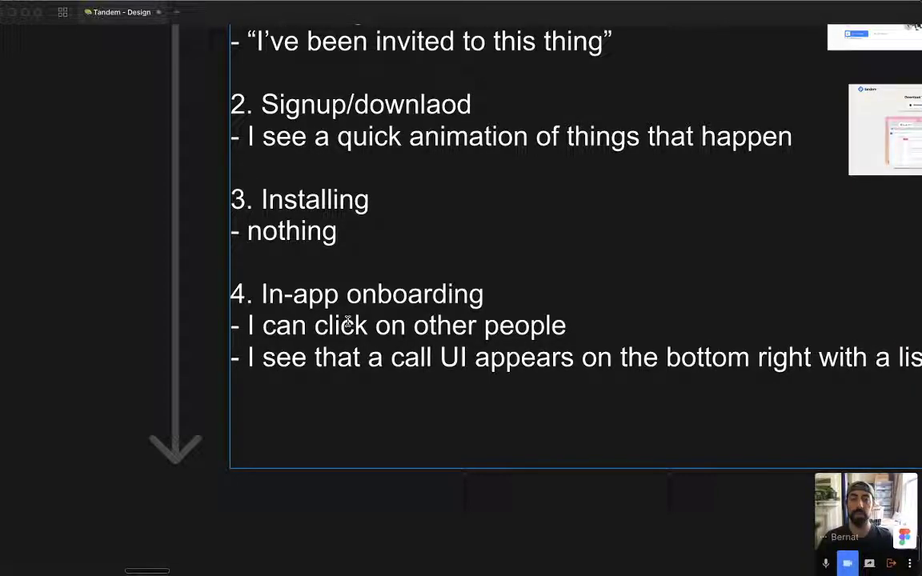
key(super+minus)
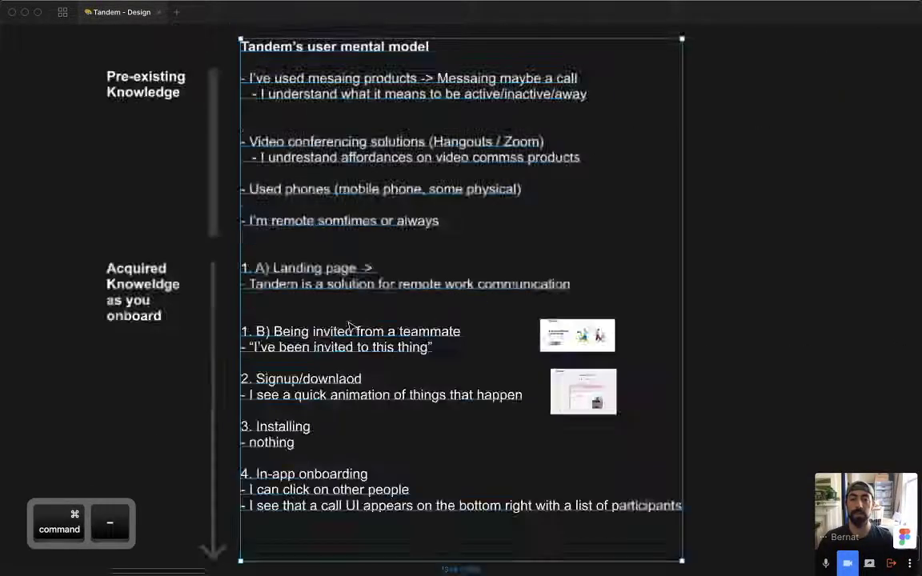
key(super+minus)
click(827, 331)
Examine the third onboarding frame to see what it teaches about going to a teammate's work app.
key(super+minus)
key(super+minus)
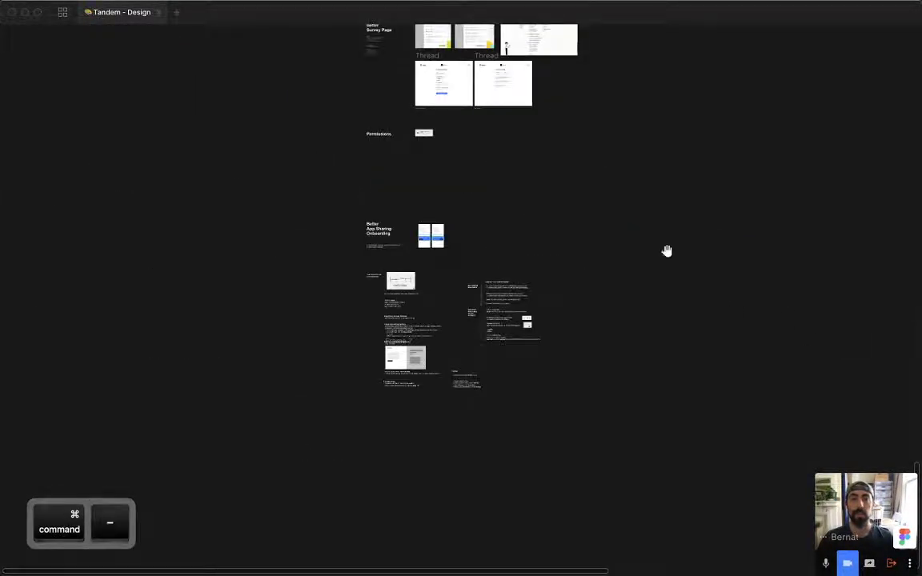
drag(667, 252, 517, 469)
key(z)
drag(368, 261, 570, 383)
scroll(571, 382, up, 8)
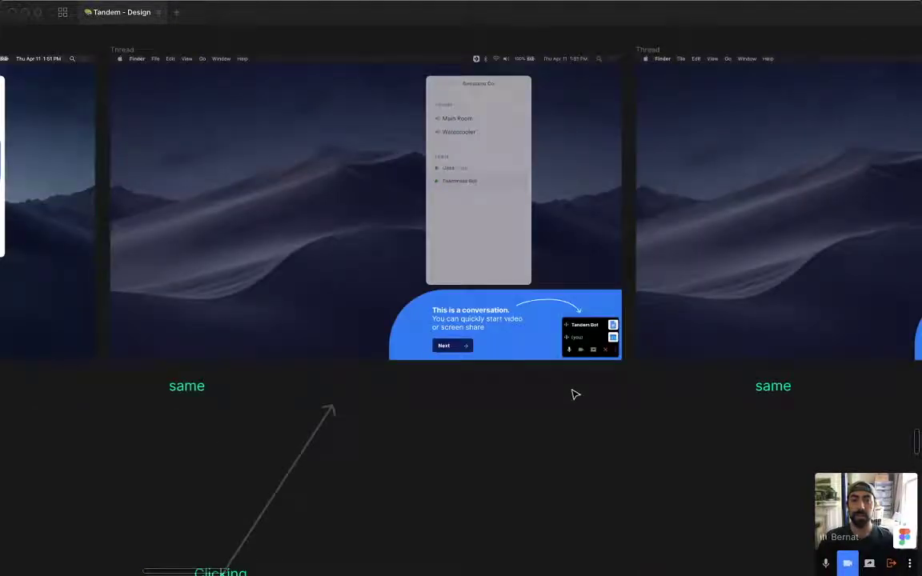
drag(613, 371, 266, 397)
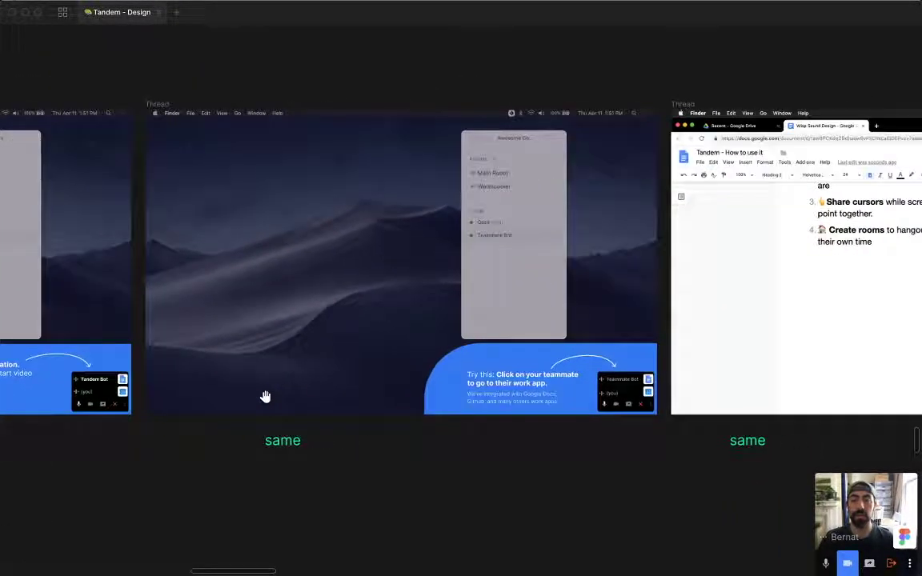
drag(220, 103, 662, 476)
drag(654, 440, 527, 415)
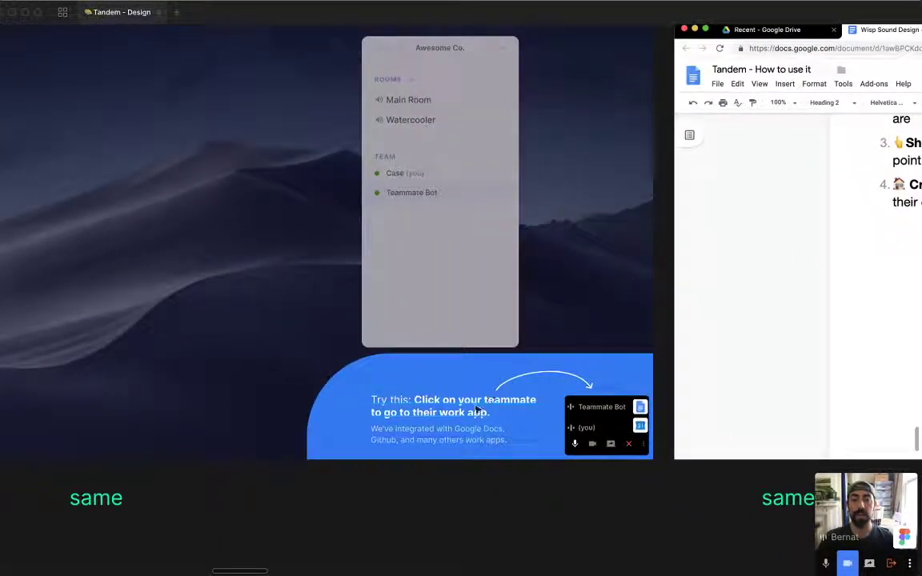
key(super+minus)
key(super+minus)
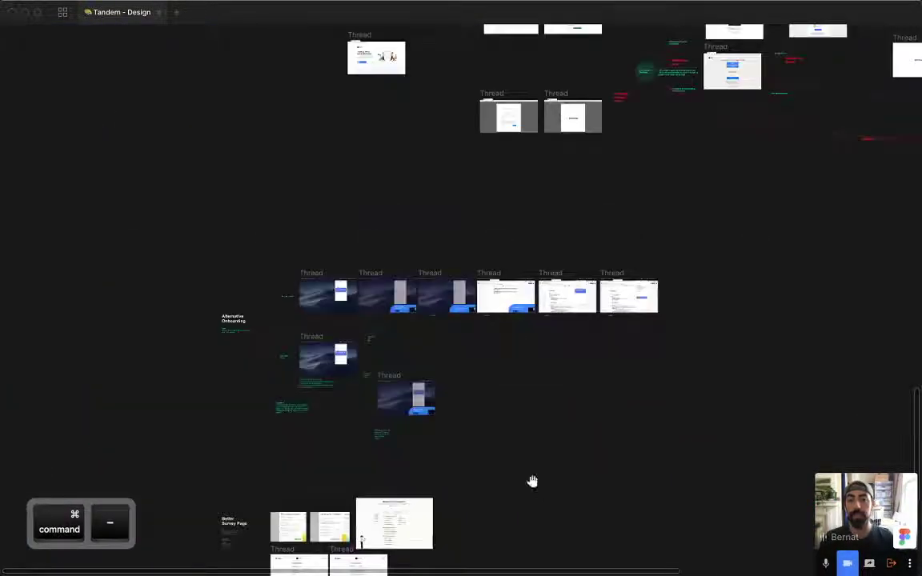
Add a third In-app onboarding bullet reading "- I can click on teammates name's".
drag(531, 481, 480, 32)
scroll(317, 263, up, 5)
scroll(311, 197, up, 5)
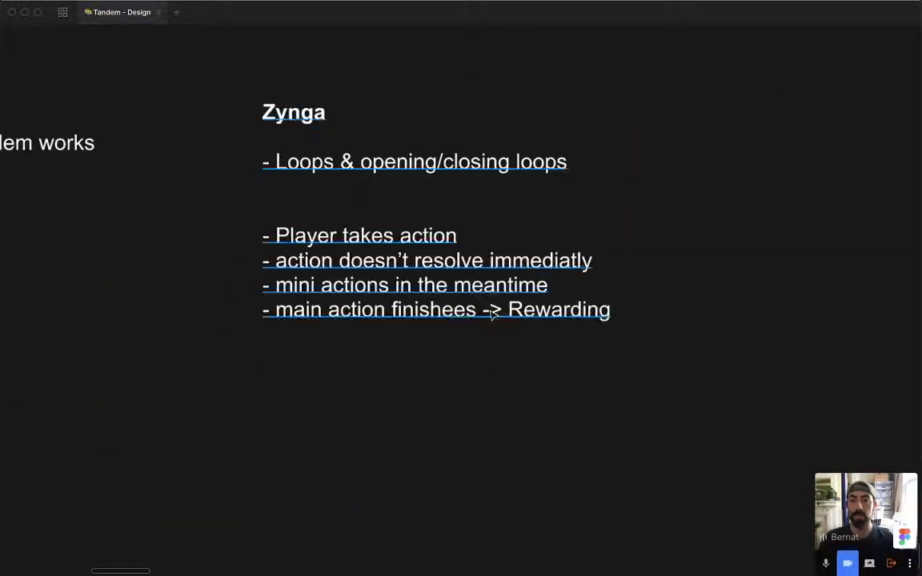
key(super+minus)
drag(601, 32, 430, 430)
scroll(440, 400, right, 2)
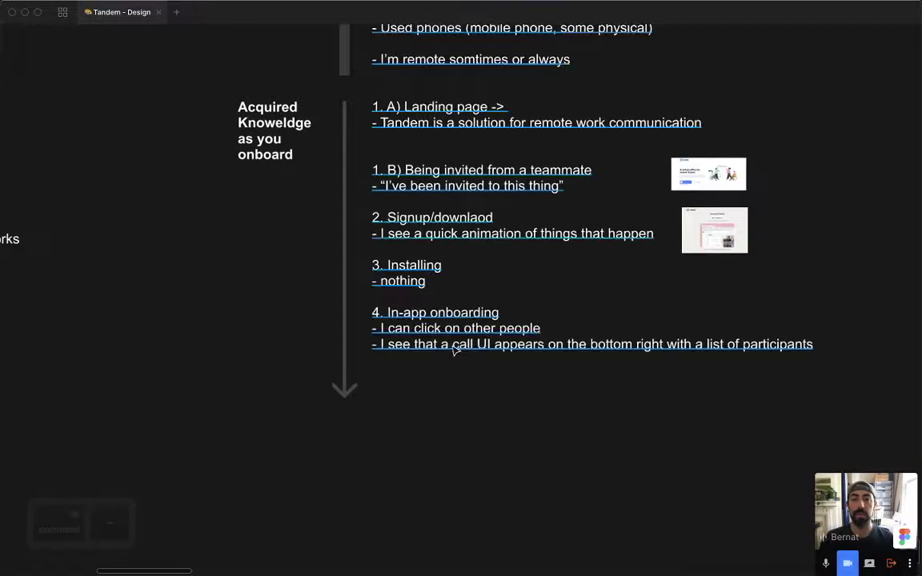
click(460, 345)
key(super+Right)
key(Return)
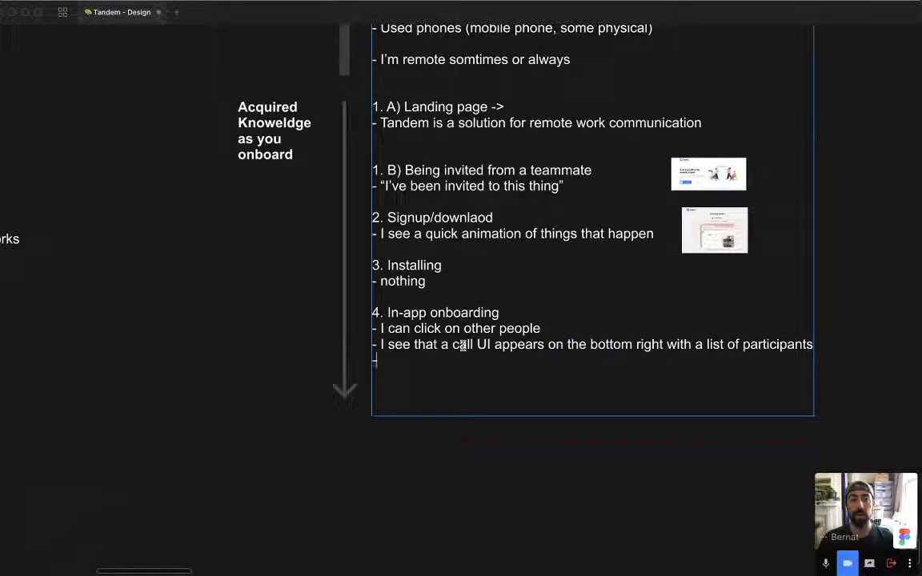
text(I can click on teammates)
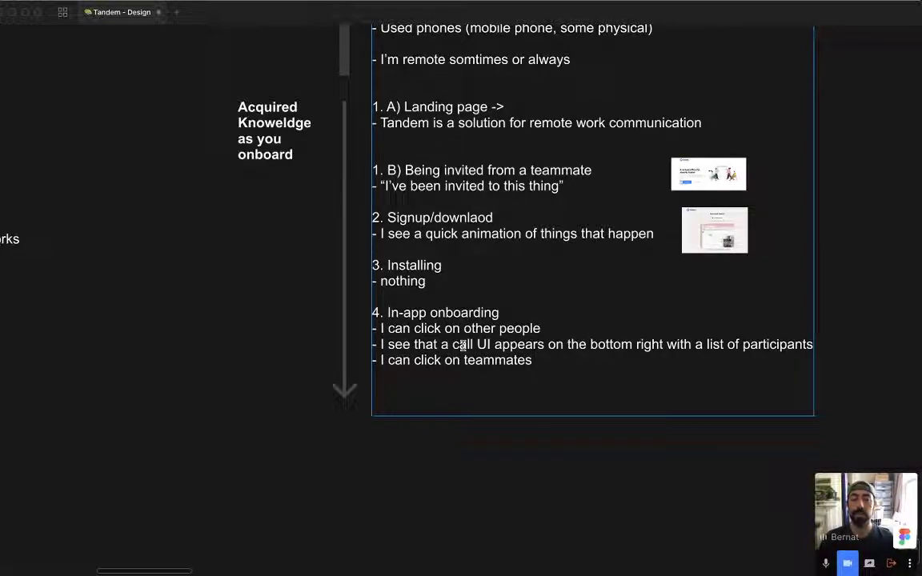
text( name's to)
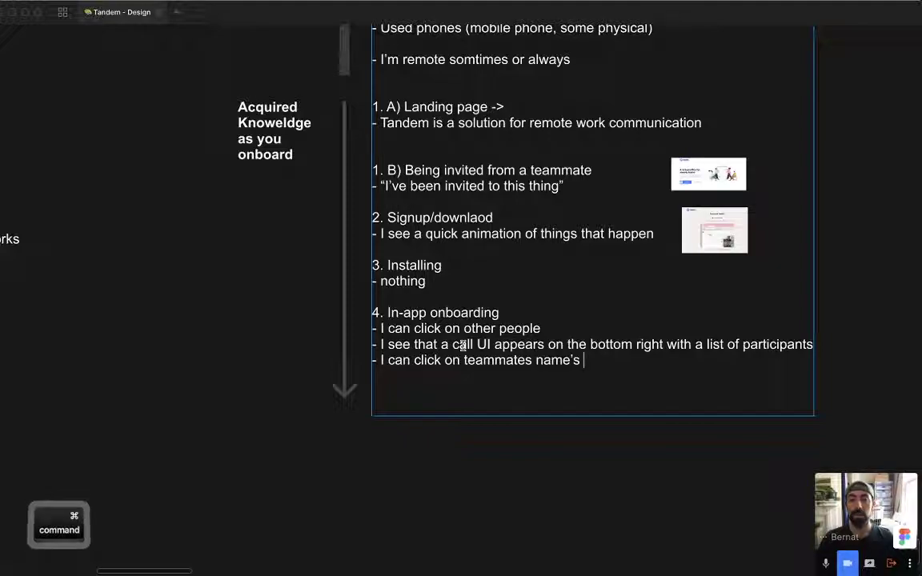
Reword the opening of the third In-app onboarding bullet to "In a call, I can".
key(alt+Left)
key(alt+Left)
key(alt+Left)
key(alt+Left)
key(alt+Left)
text(n a call)
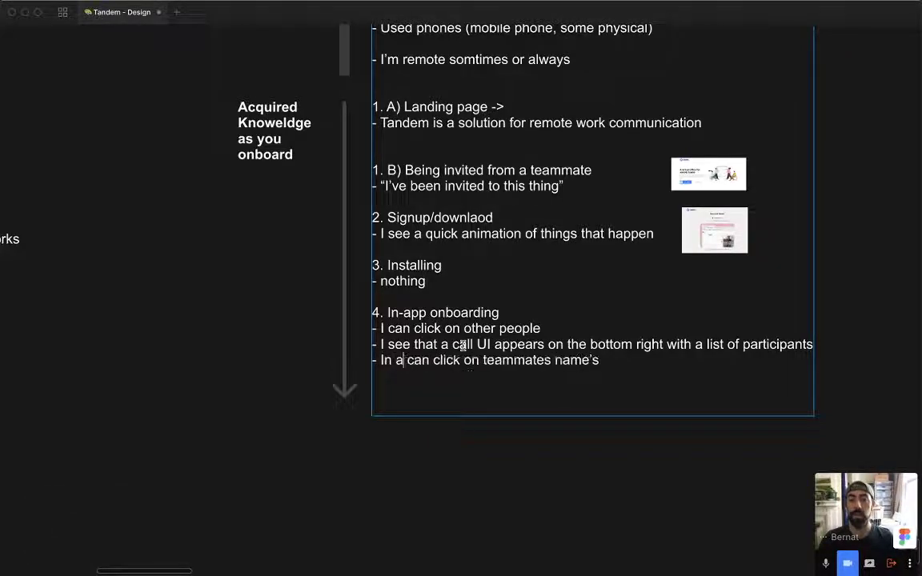
key(shift+alt+Right)
key(BackSpace)
text(, I can)
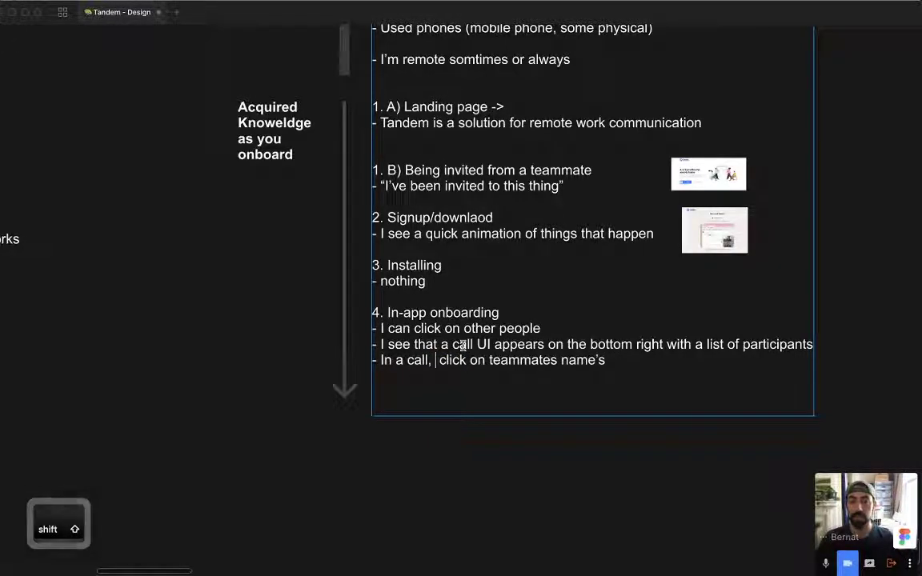
Complete the third In-app onboarding bullet with "and go to Google docs".
key(super+Right)
text(an)
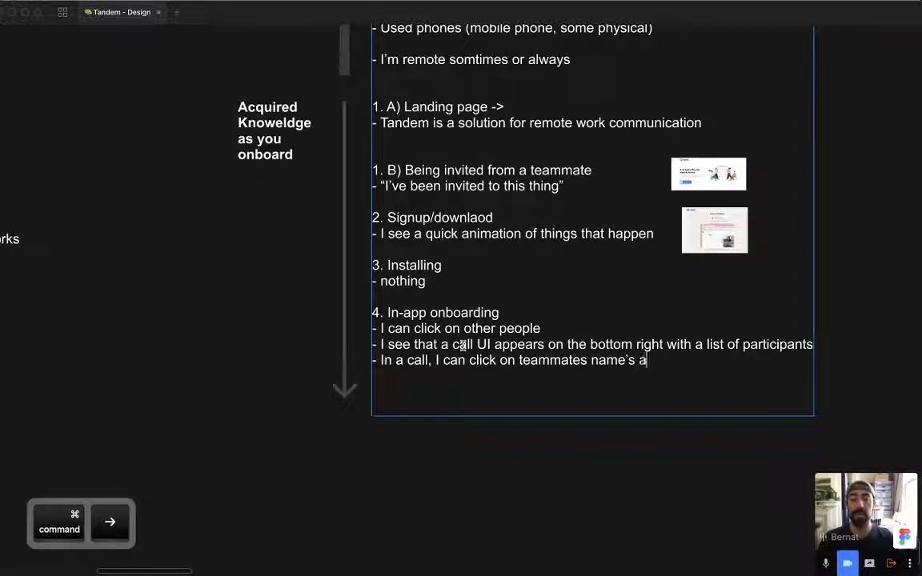
text(d go tot)
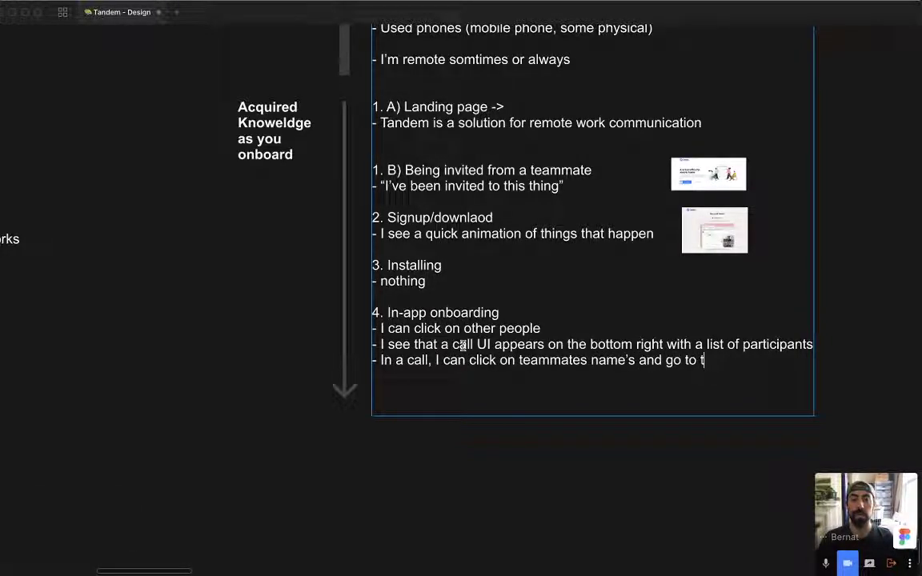
key(BackSpace)
text(Google docs)
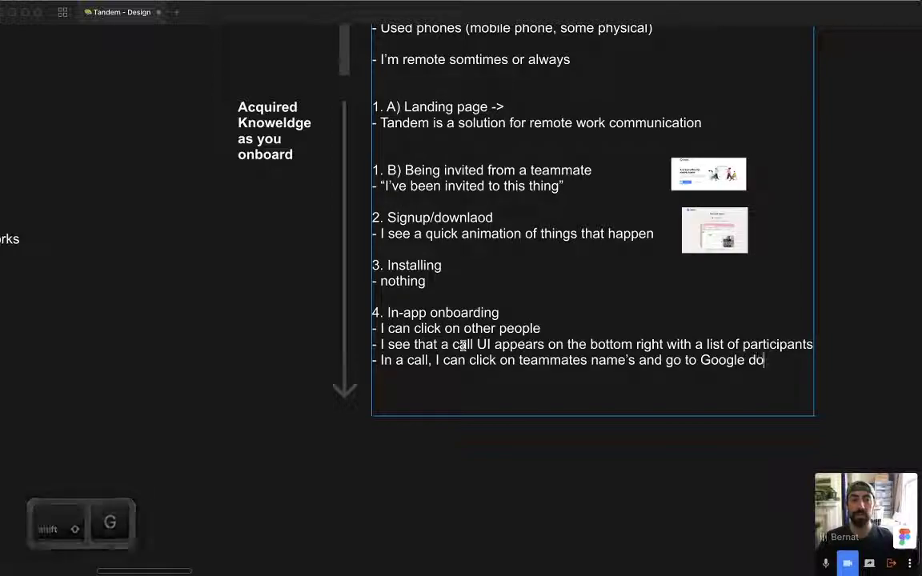
key(Escape)
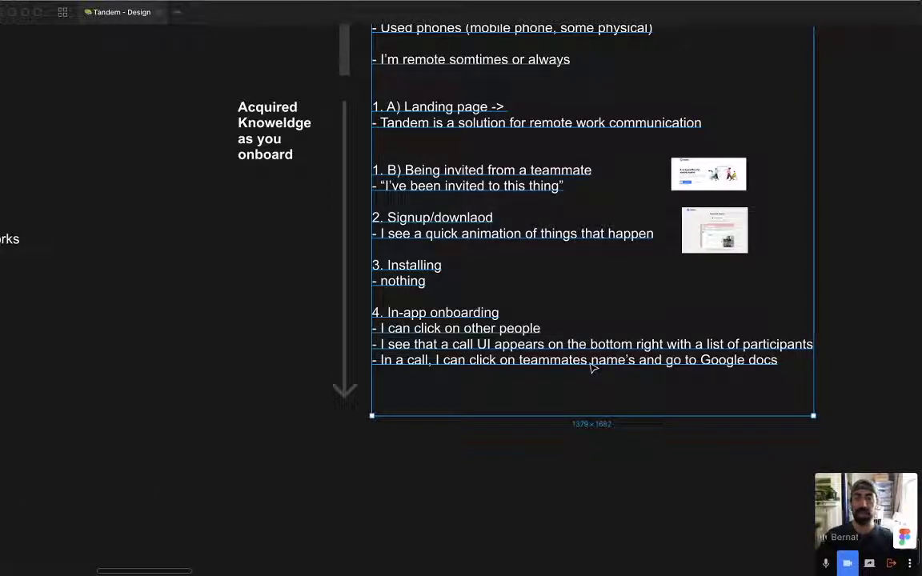
Start a new empty bullet line below the third In-app onboarding bullet.
double_click(585, 360)
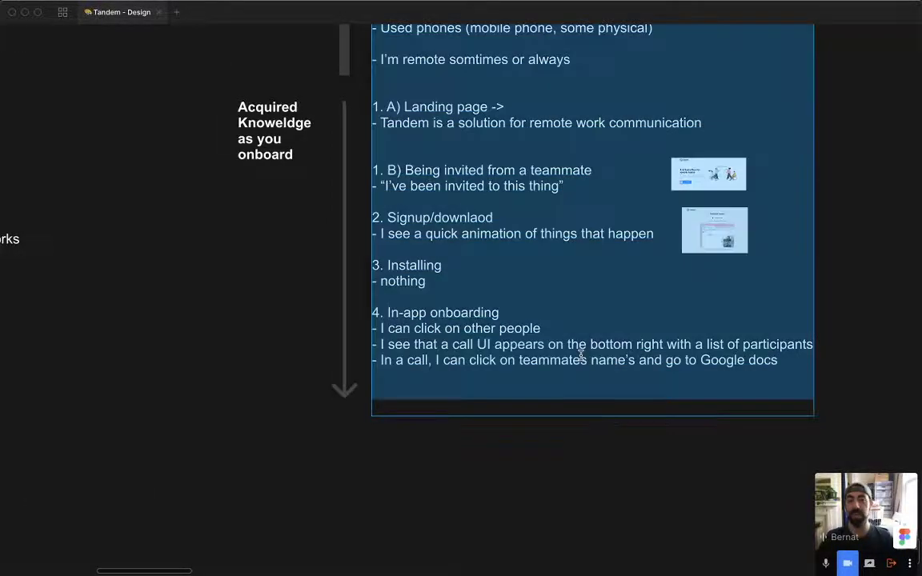
click(569, 360)
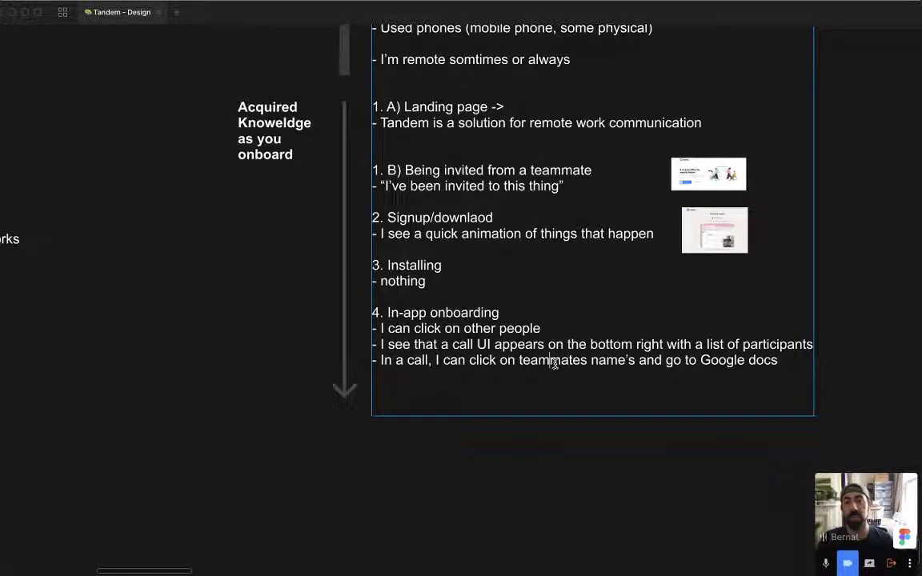
click(788, 374)
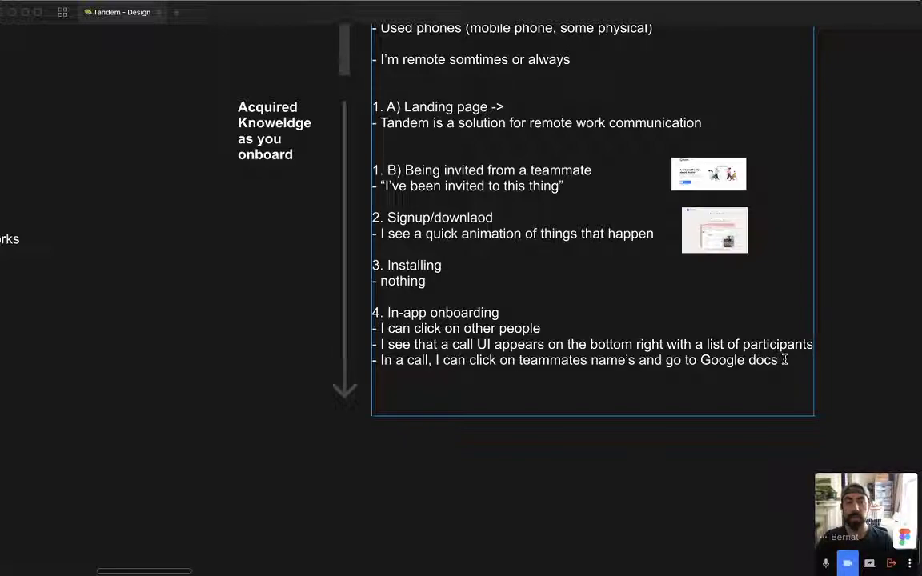
key(Escape)
Examine the onboarding frames that follow the jump to a teammate's app, up to the rooms and invite-teammates screens.
key(super+minus)
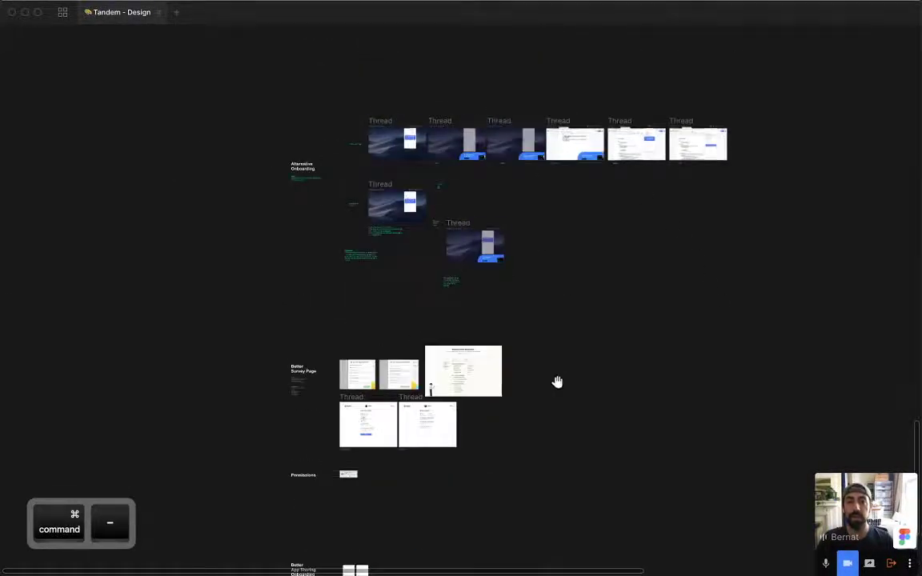
drag(558, 382, 513, 465)
drag(529, 382, 443, 359)
key(z)
drag(284, 284, 549, 432)
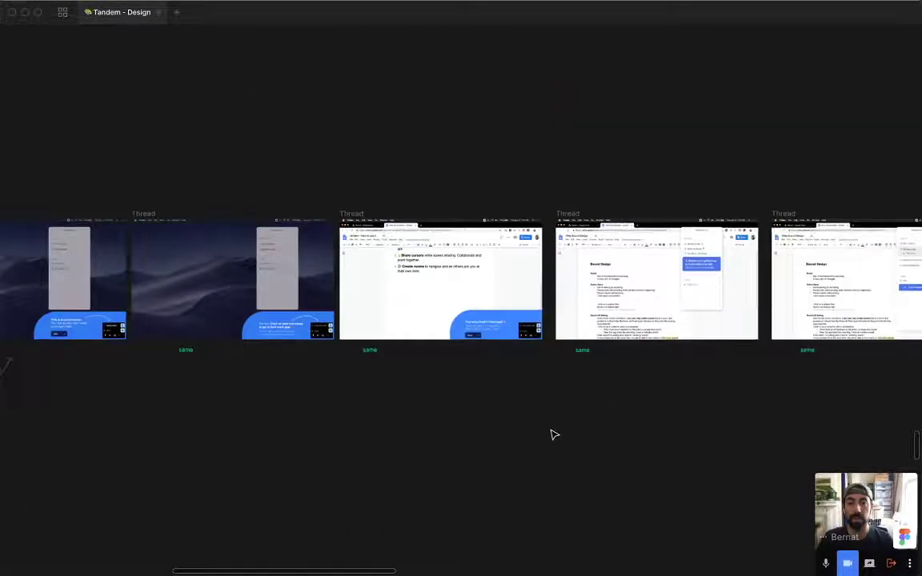
key(z)
drag(199, 146, 393, 362)
drag(525, 361, 413, 370)
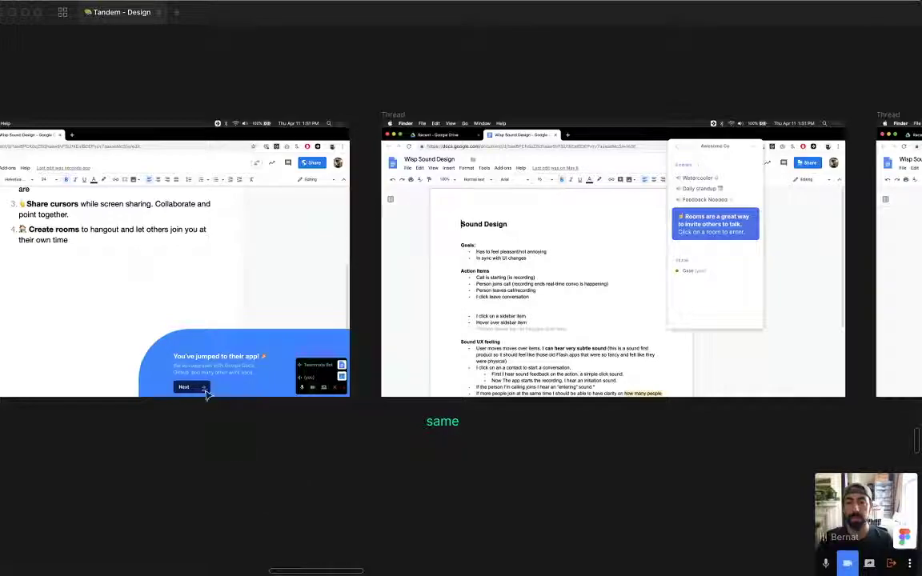
drag(584, 472, 378, 510)
key(z)
drag(247, 60, 840, 547)
drag(690, 514, 404, 524)
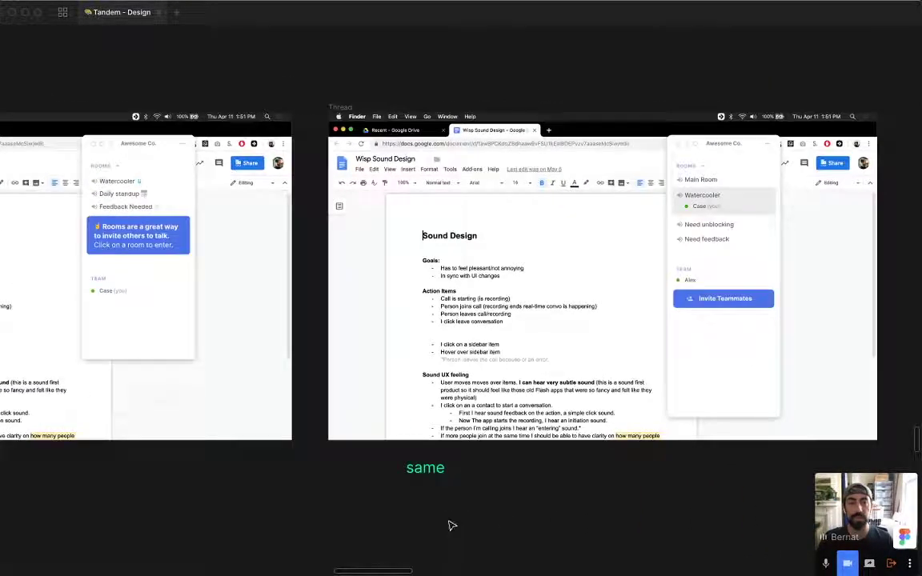
Begin the fourth In-app onboarding bullet in the notes with "I see that the".
key(super+minus)
key(super+minus)
key(super+minus)
key(super+minus)
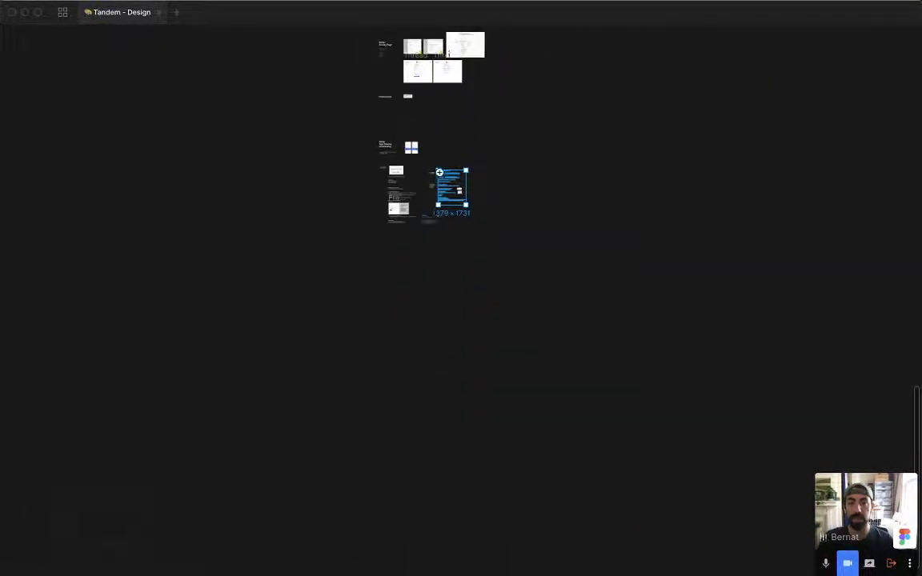
key(shift+2)
key(Return)
click(378, 385)
text(Ther)
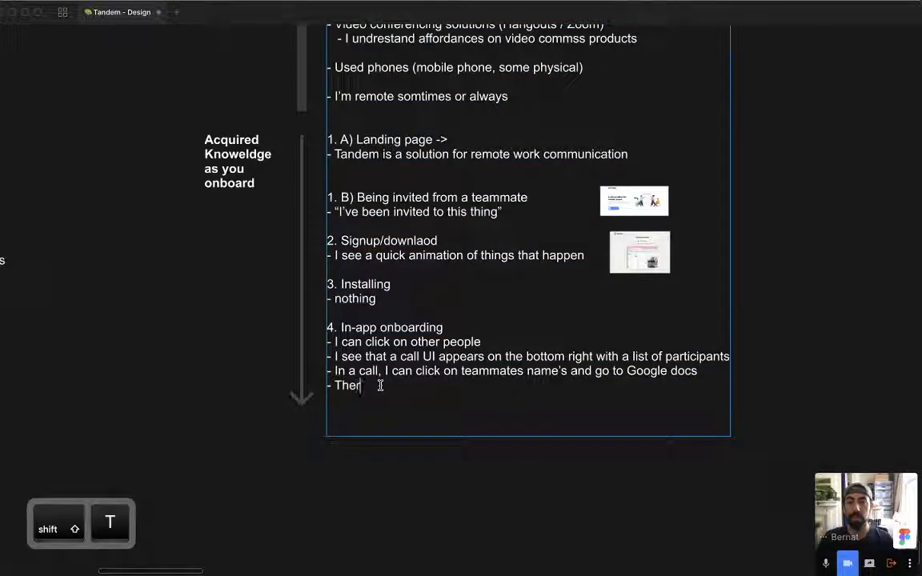
key(BackSpace)
key(BackSpace)
key(BackSpace)
key(BackSpace)
text(I see that the)
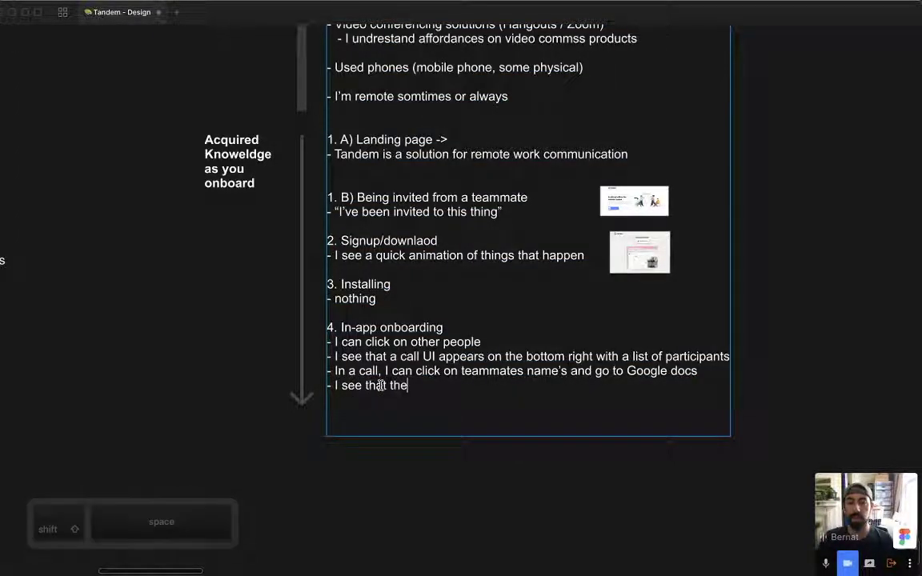
Complete the last bullet under the in-app onboarding heading as "I see that there are rooms".
text(re are rooms)
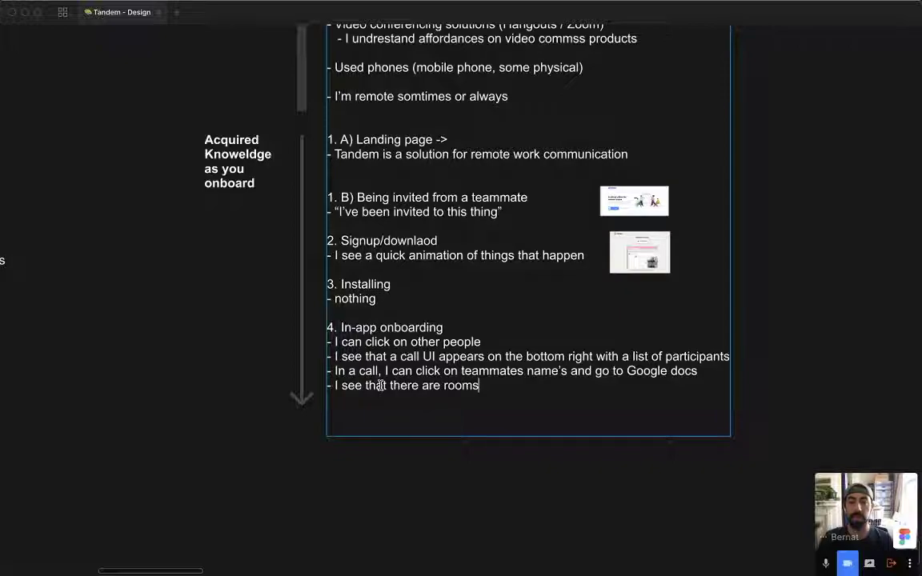
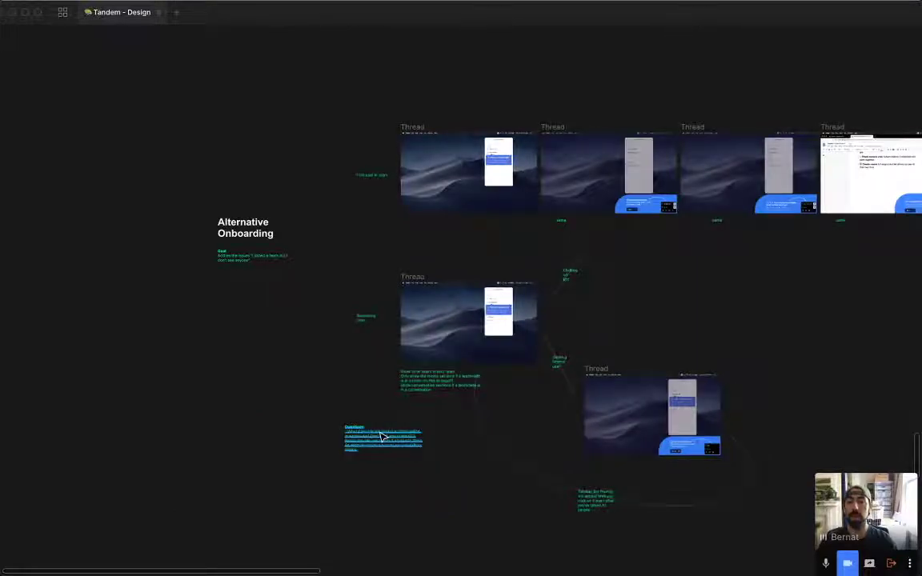
Examine the "Secondary User" Thread screen in the Alternative Onboarding flow, up close on its "Click on Tandem Bot" prompt.
drag(581, 438, 327, 265)
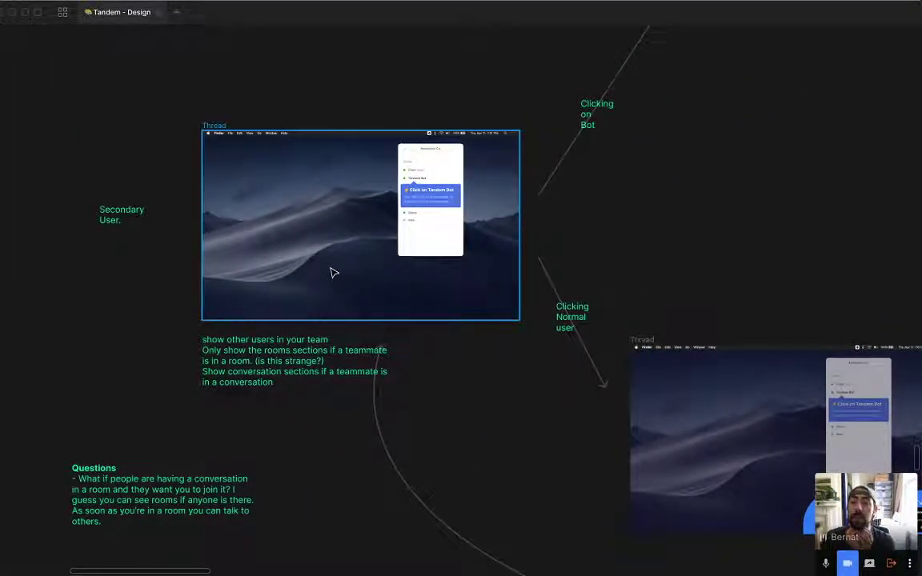
scroll(607, 340, right, 5)
scroll(607, 340, up, 5)
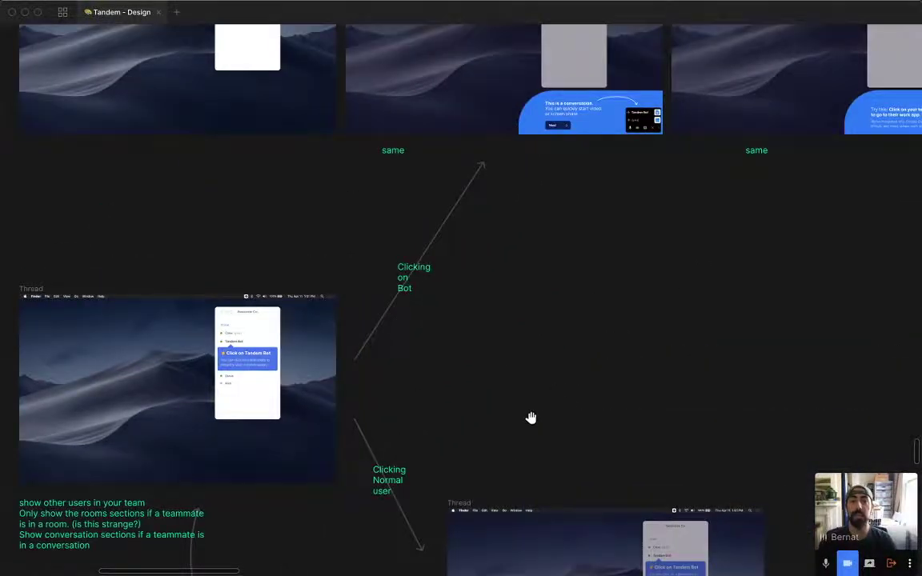
scroll(531, 417, down, 6)
scroll(543, 251, up, 5)
scroll(527, 354, right, 1)
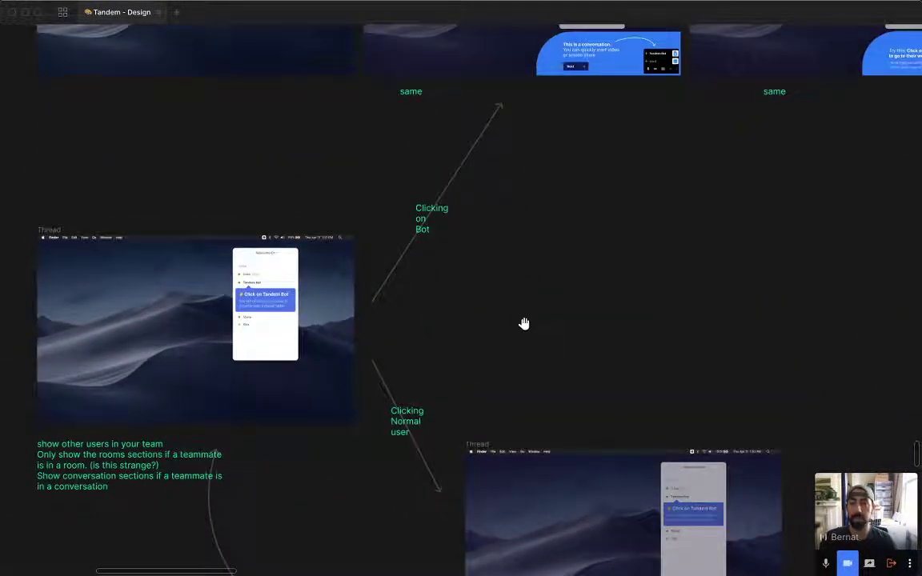
drag(487, 359, 579, 308)
scroll(579, 344, up, 5)
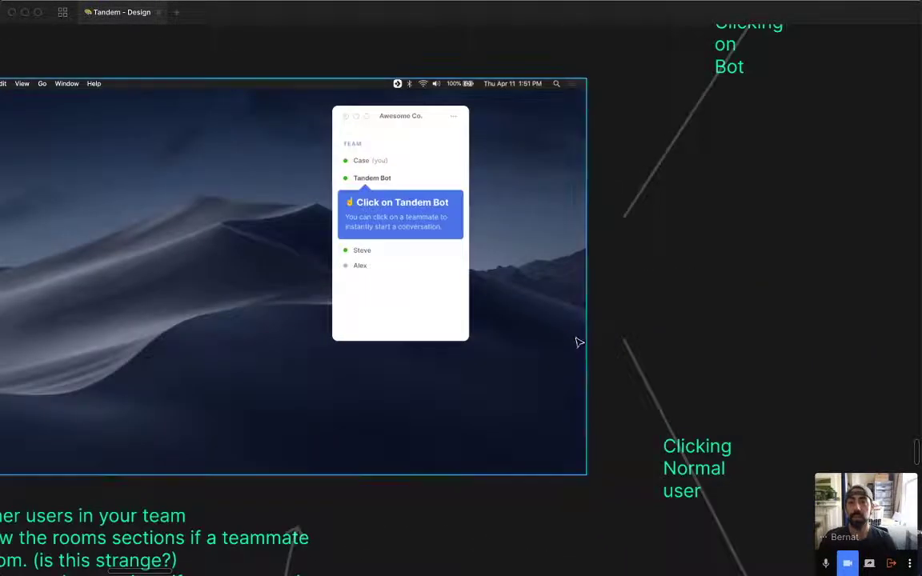
drag(520, 322, 505, 297)
key(super)
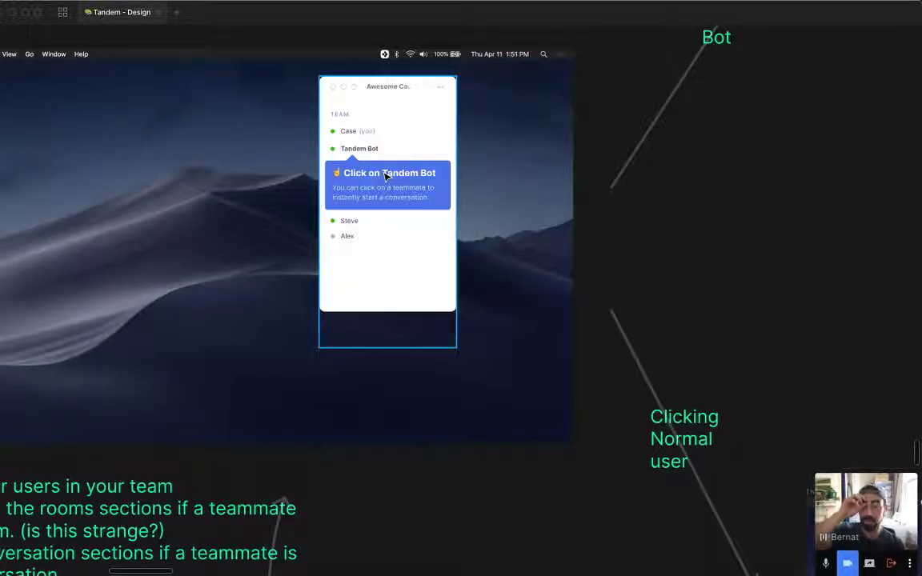
Examine the "Clicking on Bot" and "Clicking Normal user" branches that lead from the secondary user's Thread screen.
key(super+minus)
key(super+minus)
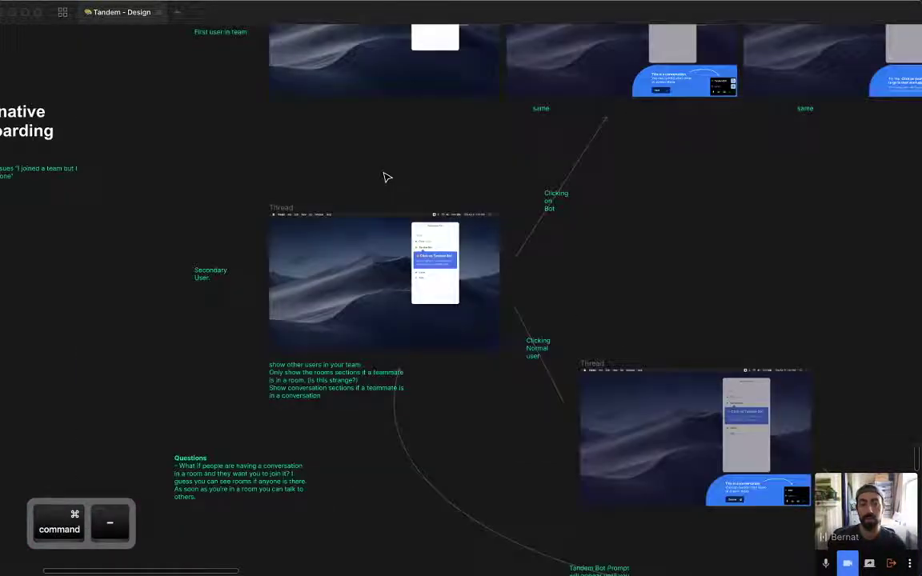
drag(635, 280, 469, 176)
key(z)
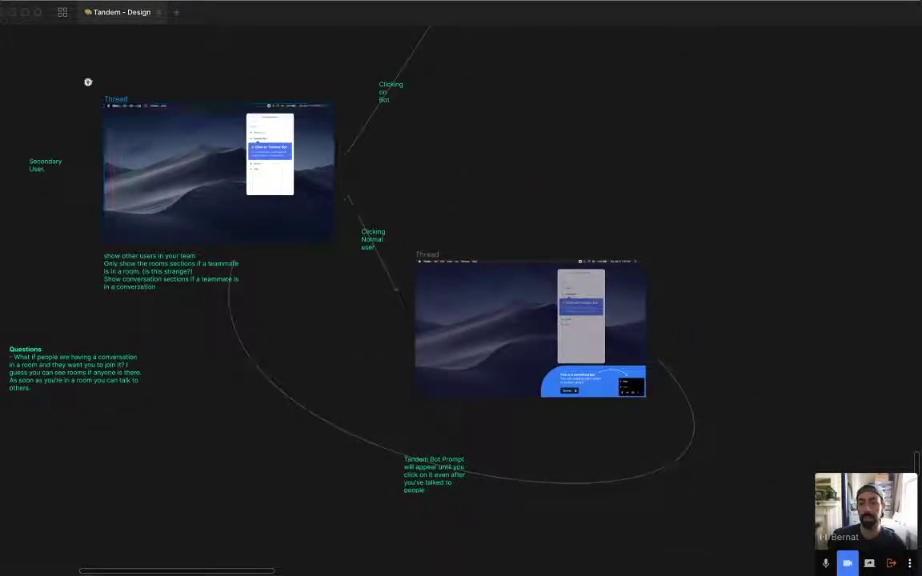
drag(87, 84, 694, 496)
scroll(655, 448, down, 3)
scroll(655, 448, right, 3)
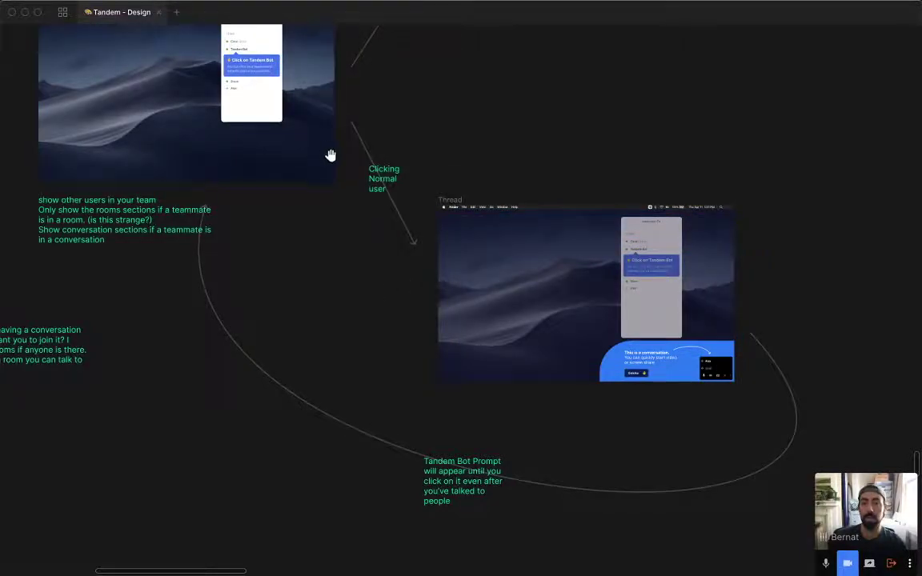
drag(327, 151, 351, 210)
scroll(396, 175, down, 2)
scroll(396, 176, right, 2)
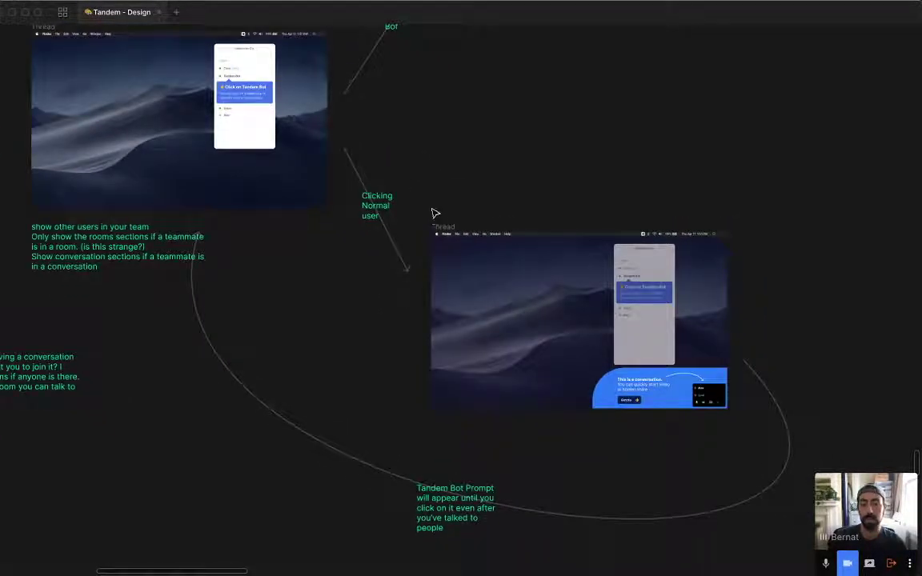
scroll(360, 147, up, 5)
scroll(360, 146, left, 3)
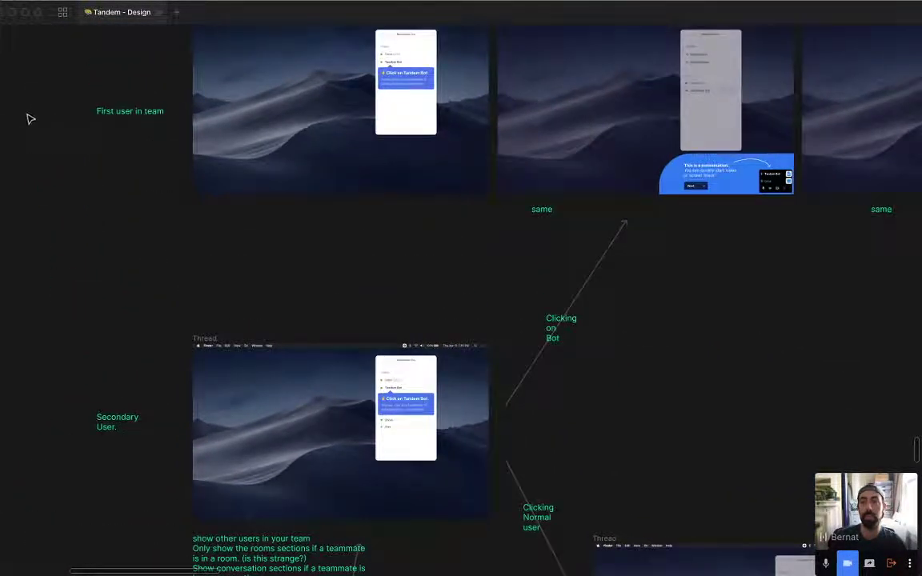
Compare the "First user in team" row with the "Secondary User" Thread screen and its team list.
click(132, 115)
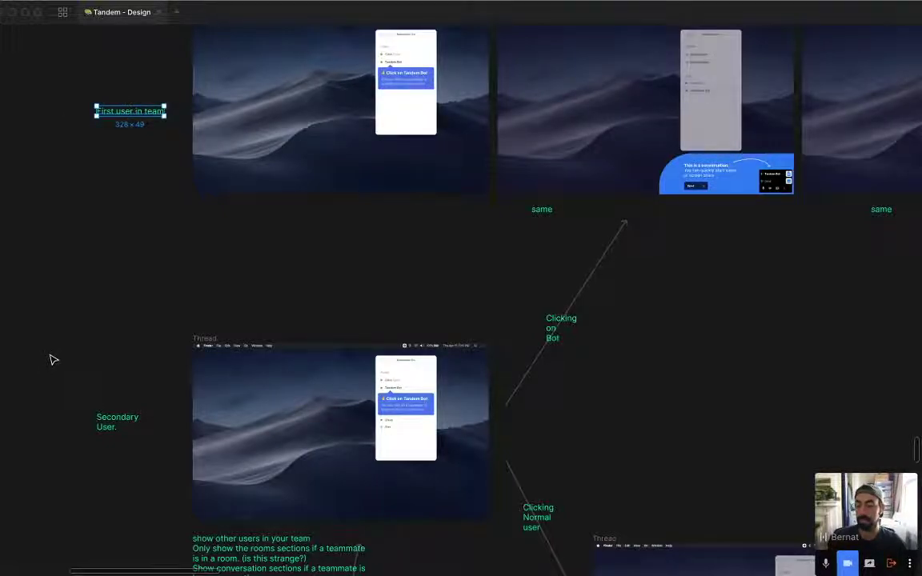
click(124, 288)
scroll(340, 320, down, 1)
scroll(340, 320, right, 1)
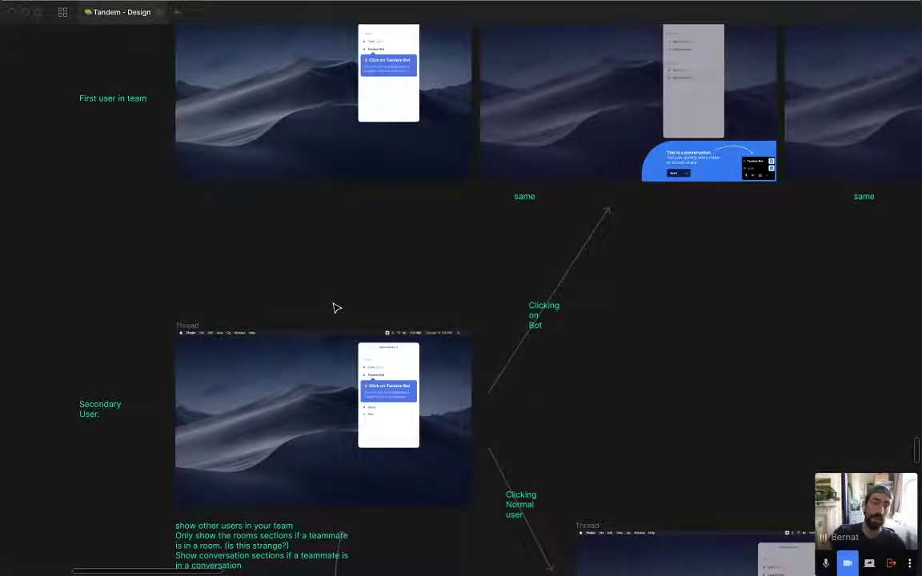
click(414, 368)
scroll(574, 439, down, 5)
scroll(574, 438, right, 3)
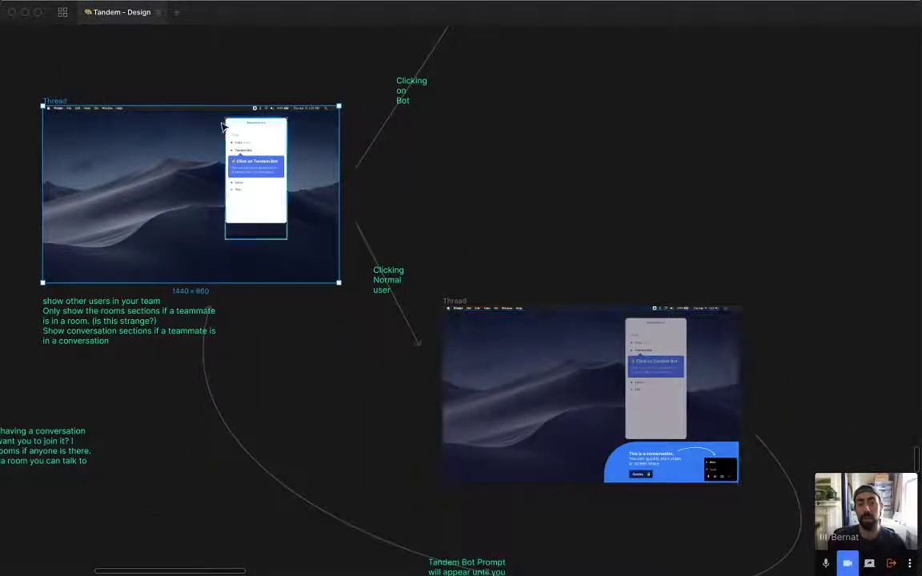
scroll(173, 267, up, 5)
scroll(220, 350, left, 2)
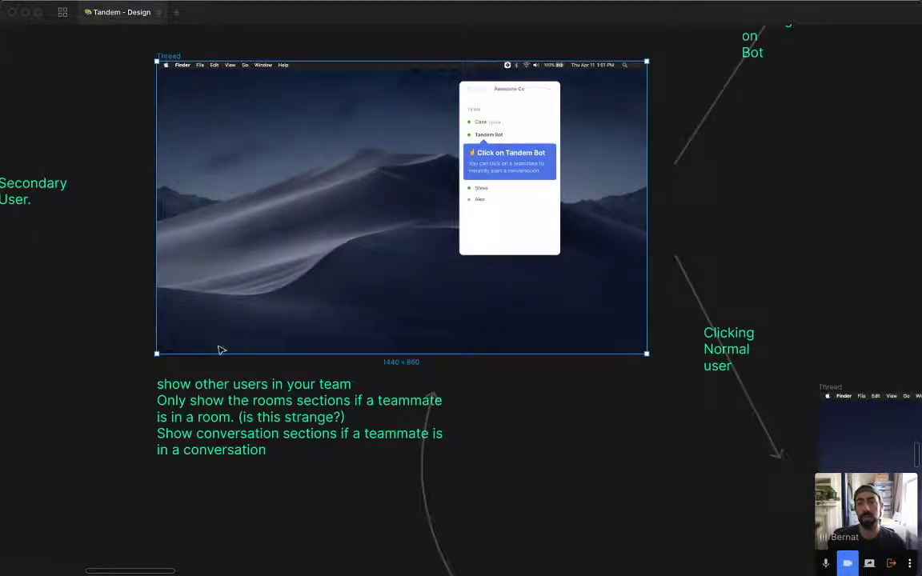
Review the notes under the secondary user's Thread screen and the overall layout of the Alternative Onboarding flow.
scroll(269, 314, down, 2)
key(super+minus)
key(super+minus)
key(super+equal)
key(space)
drag(269, 275, 185, 189)
key(z)
drag(120, 140, 382, 364)
drag(561, 304, 329, 417)
key(super+minus)
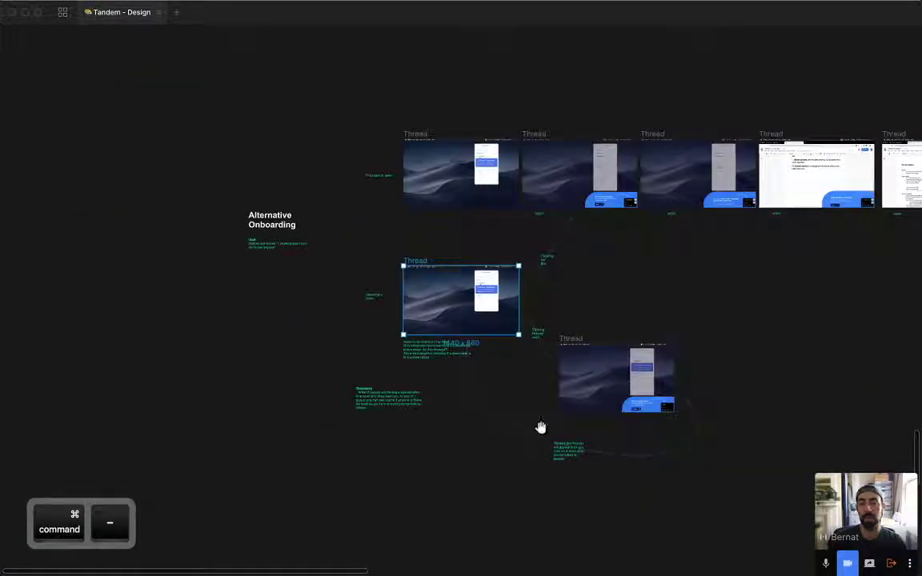
Open the Tandem's user mental model notes for text editing at the end of the "4. In-app onboarding" heading.
scroll(489, 425, right, 5)
scroll(490, 426, down, 2)
scroll(426, 424, down, 15)
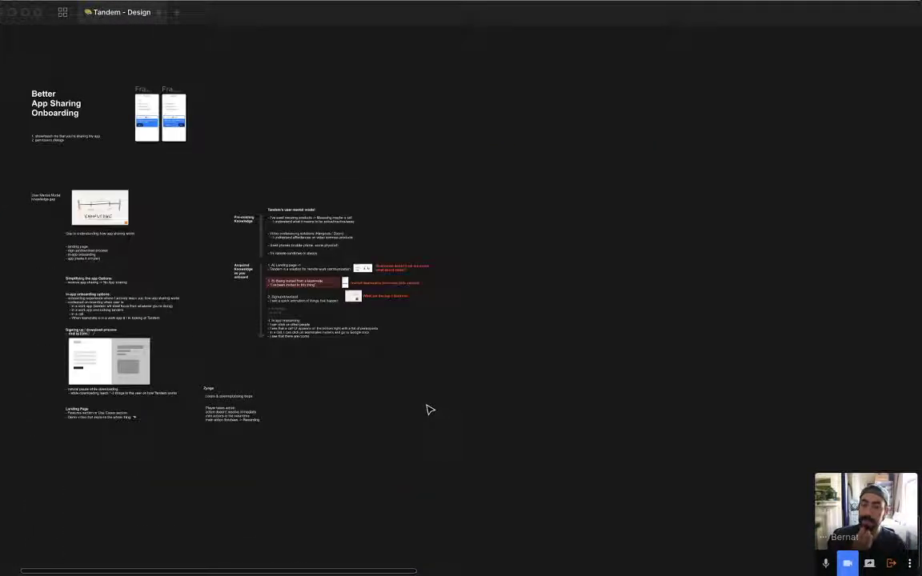
scroll(453, 220, up, 5)
scroll(304, 298, down, 5)
scroll(304, 298, left, 3)
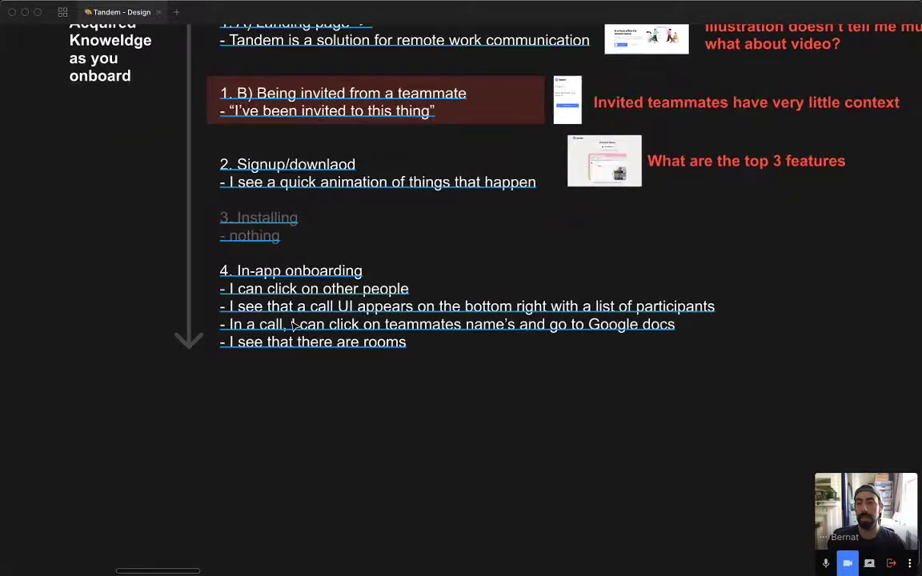
double_click(379, 267)
key(Return)
text(()
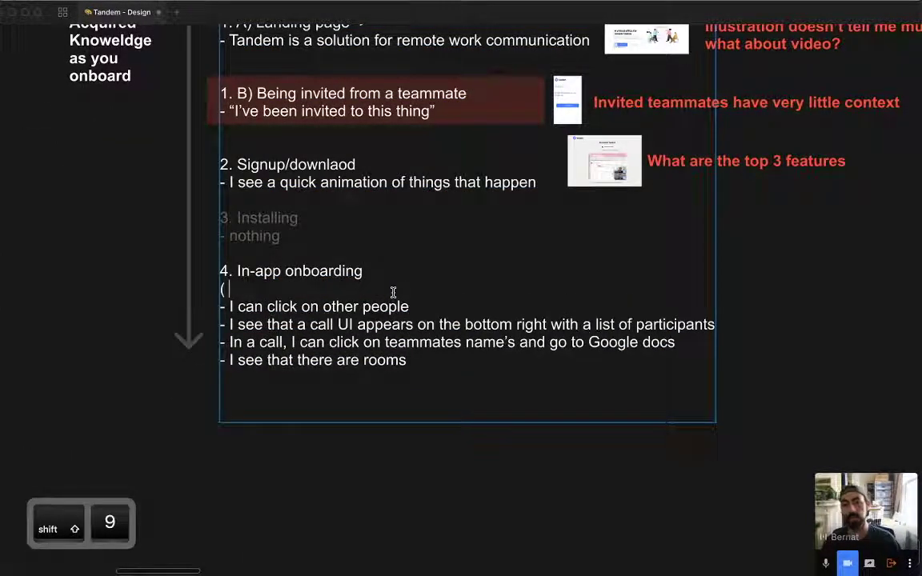
key(BackSpace)
key(BackSpace)
Change the "4. In-app onboarding" heading to "4.A In-app onboarding as first teammate".
key(alt+Left)
key(alt+Left)
key(alt+Left)
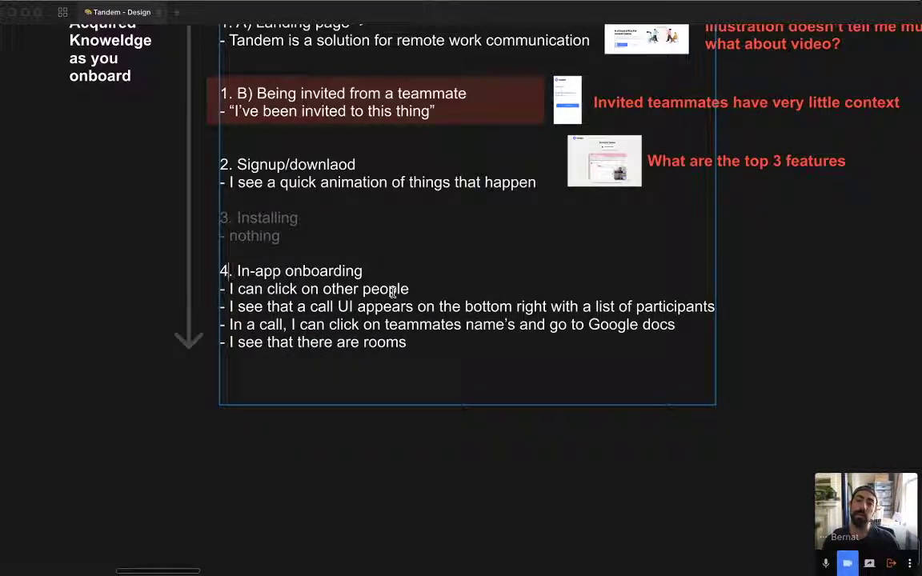
text(A)
key(super+Right)
text(as first teammate)
key(Escape)
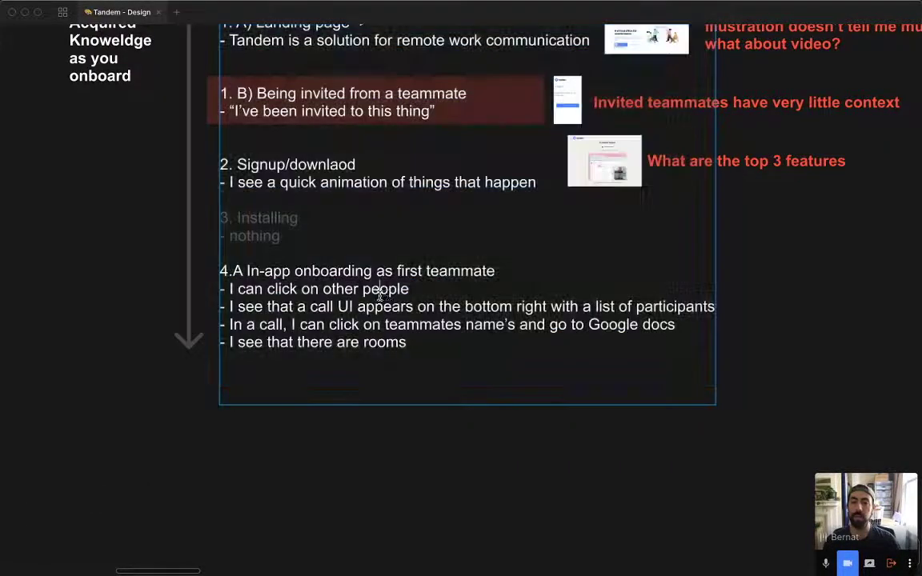
Start a "5.B)" item below the rooms bullet and add a closing parenthesis to the "4.A" label above.
double_click(393, 291)
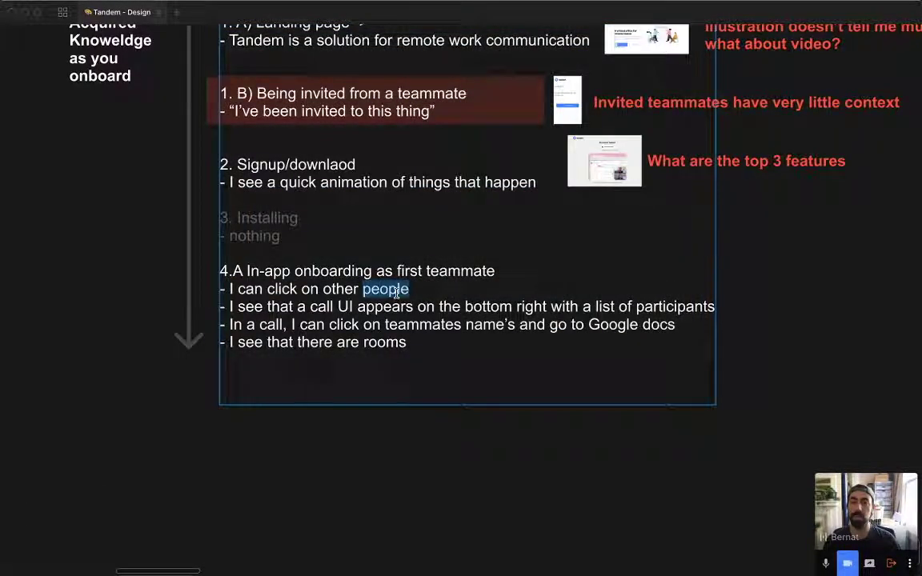
key(Return)
key(Return)
key(Return)
text(5.)
key(BackSpace)
text(4.)
key(BackSpace)
key(BackSpace)
text(B)
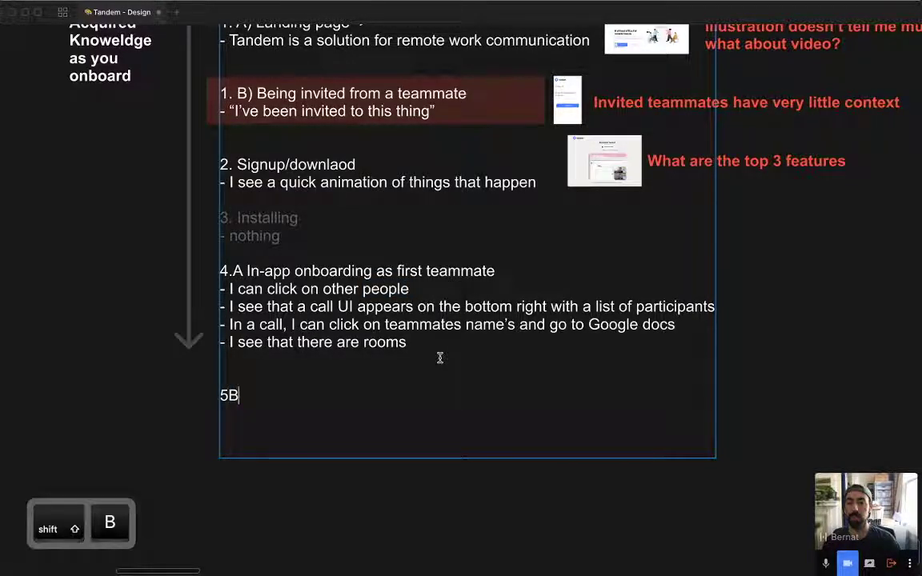
text())
click(242, 272)
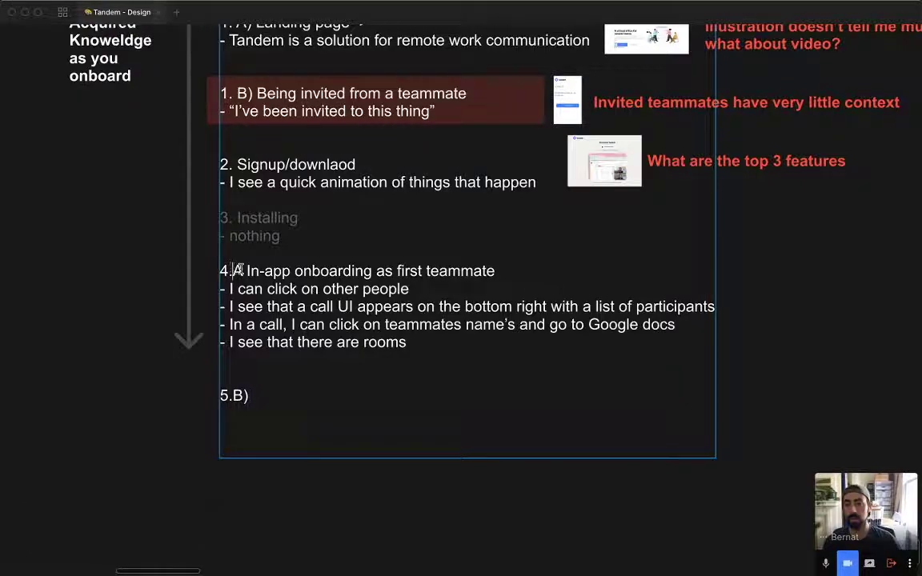
text())
click(274, 384)
Reuse the 4.A) heading text after "5.B)" and reword it to "In-app onboarding as non-first".
drag(253, 272, 568, 273)
key(super+c)
click(320, 396)
key(super+v)
double_click(416, 396)
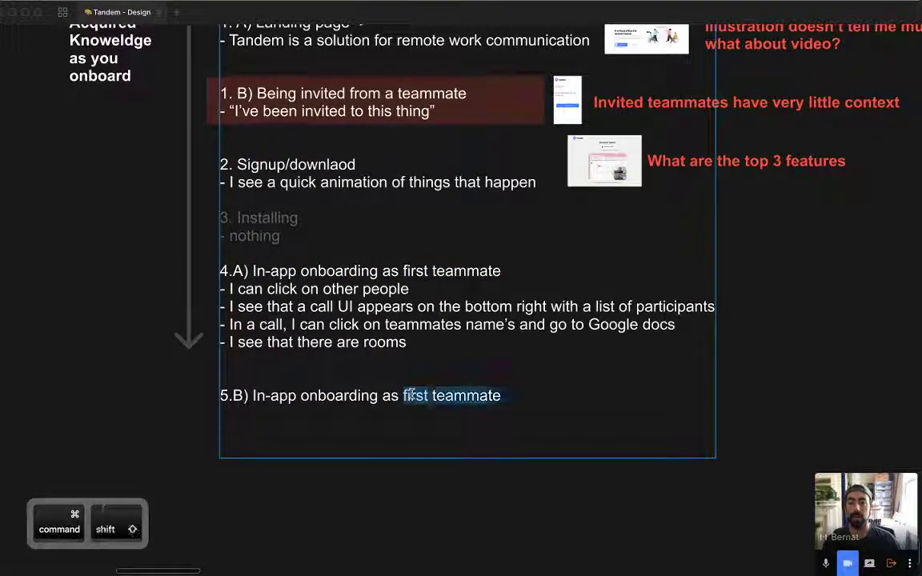
key(super+shift+Right)
text(secondy)
key(alt+shift+Left)
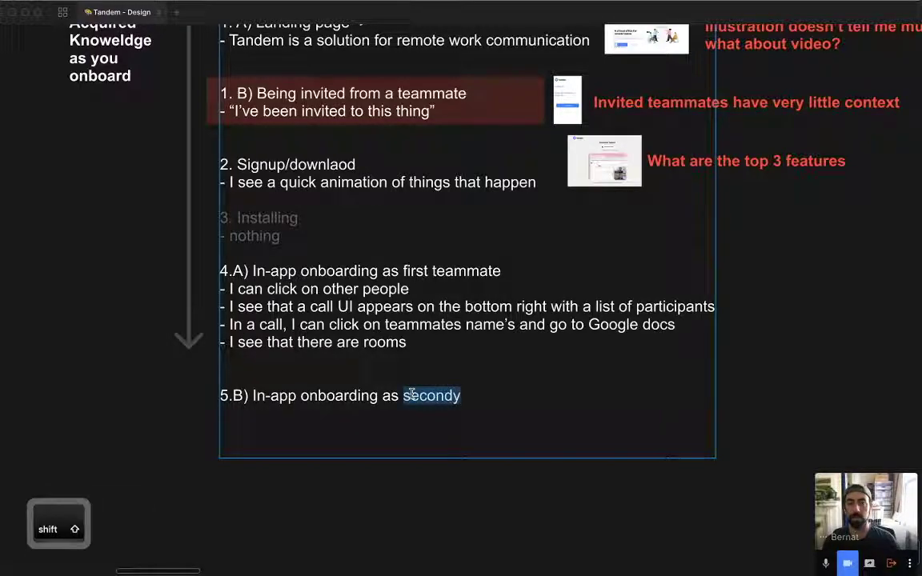
text(non-first)
Copy the four bullets under the 4.A) heading.
key(super+a)
click(419, 340)
drag(419, 340, 198, 291)
key(super+c)
Add the indented sub-item "- a) teammate is available" under the 5.B) heading.
click(490, 412)
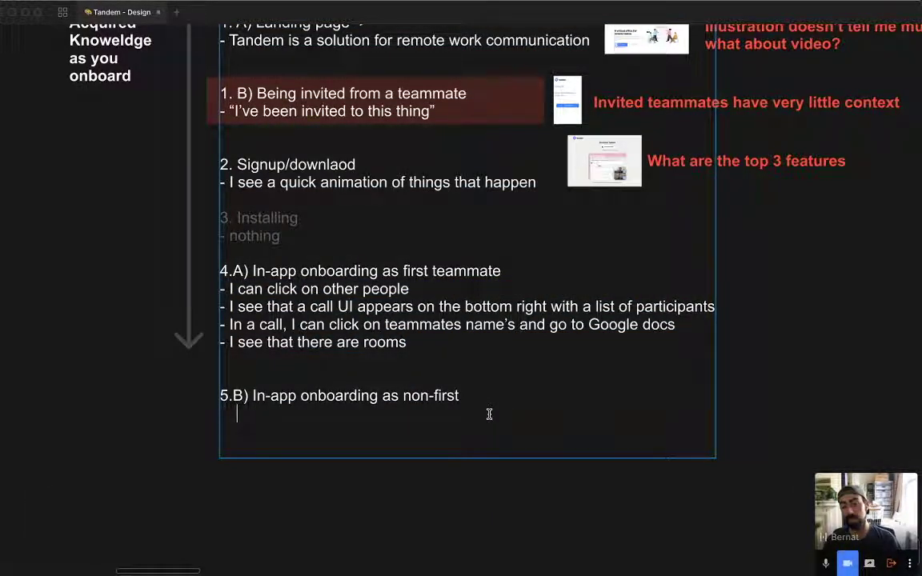
key(Tab)
text(I)
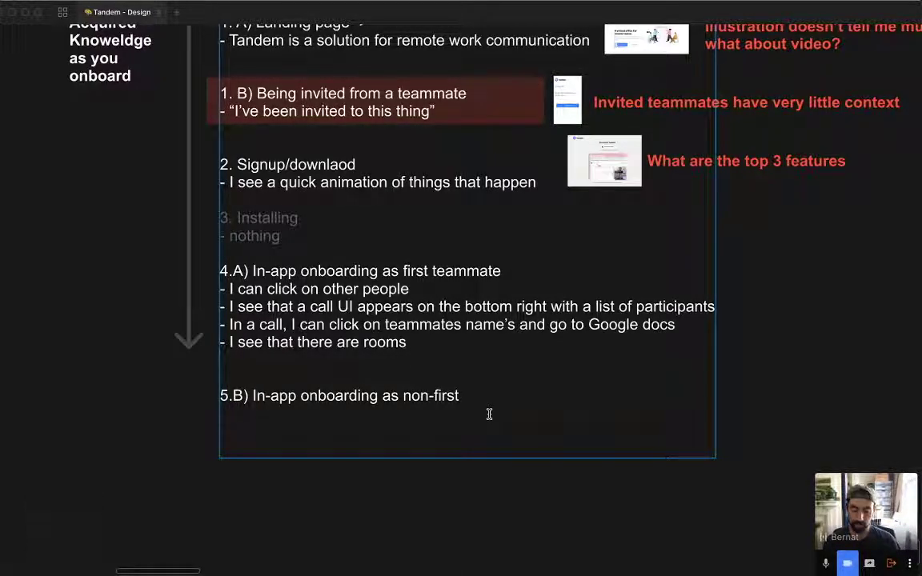
key(alt+shift+8)
key(BackSpace)
text(87)
key(BackSpace)
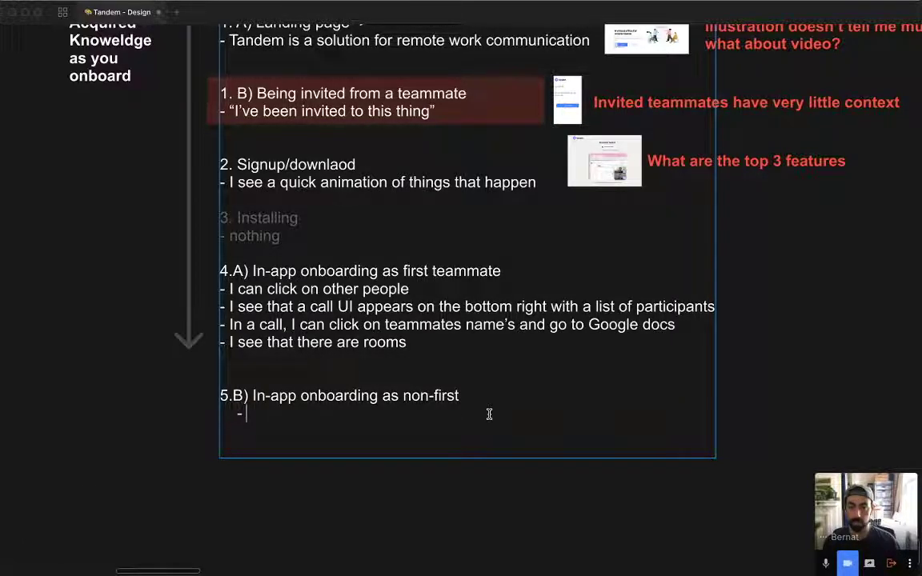
text(a) )
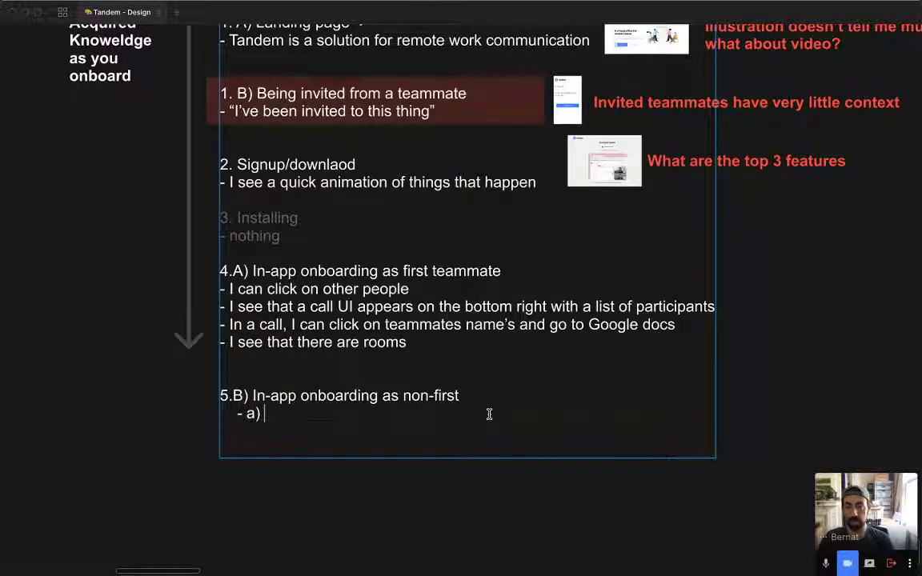
text(teammate )
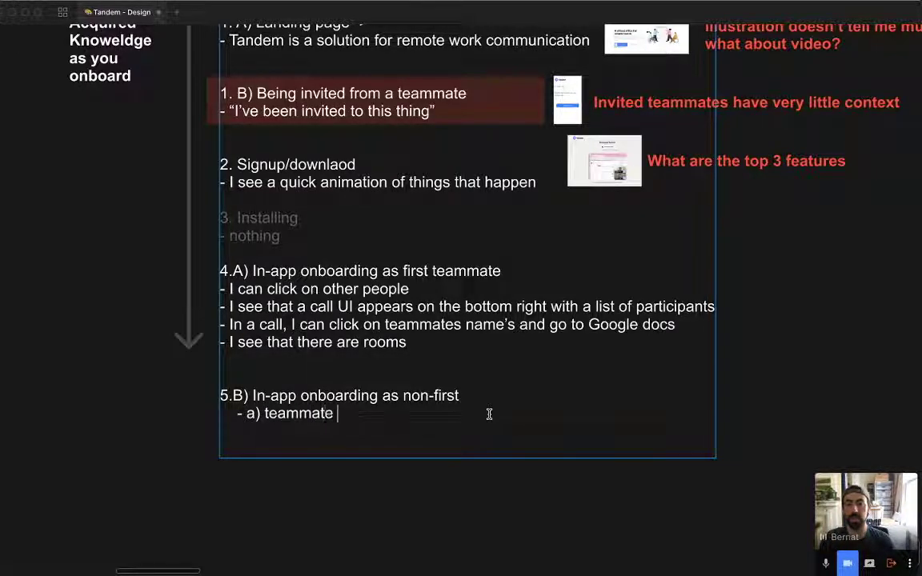
text(is available)
key(Return)
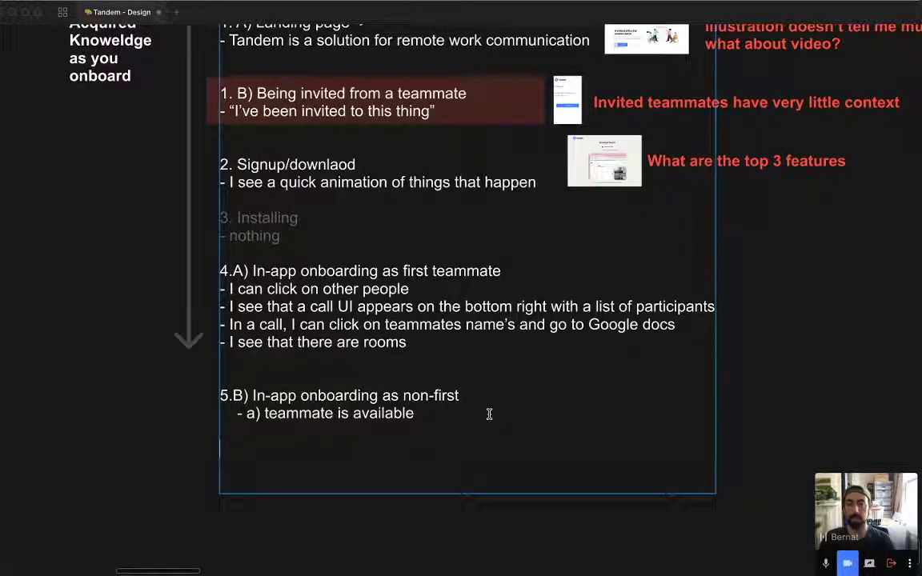
Add the indented sub-item "- b) teammate are not available => 4.a" below the a) sub-item.
key(Tab)
text(- )
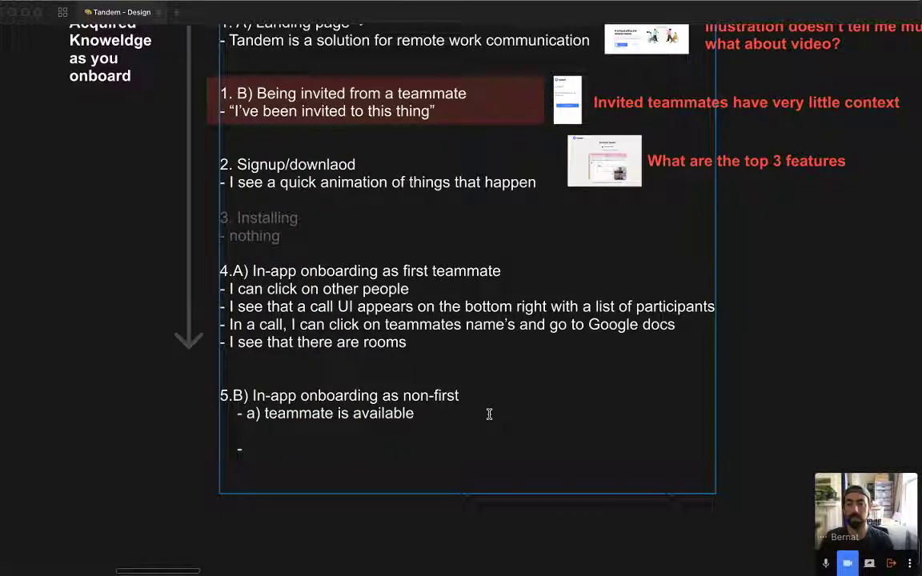
text(b) )
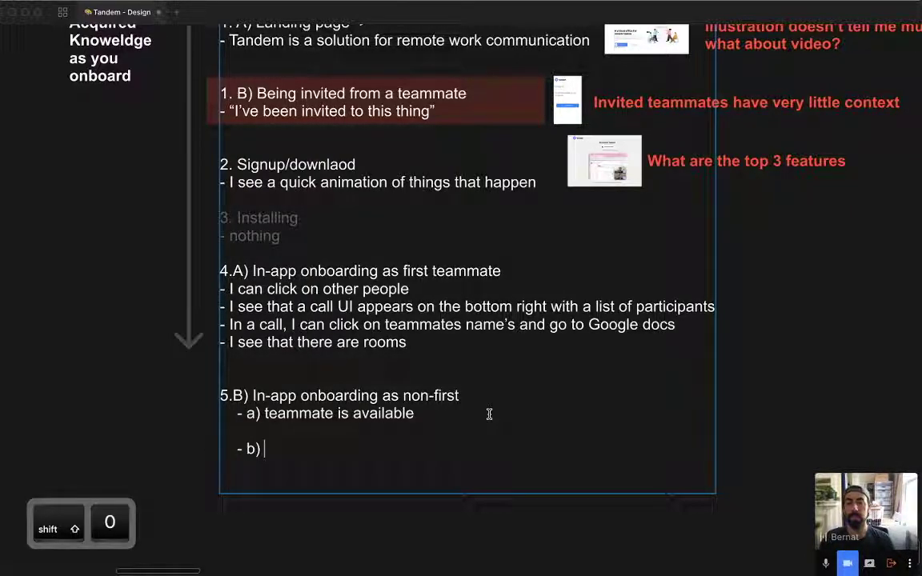
text(teammate are not available =)
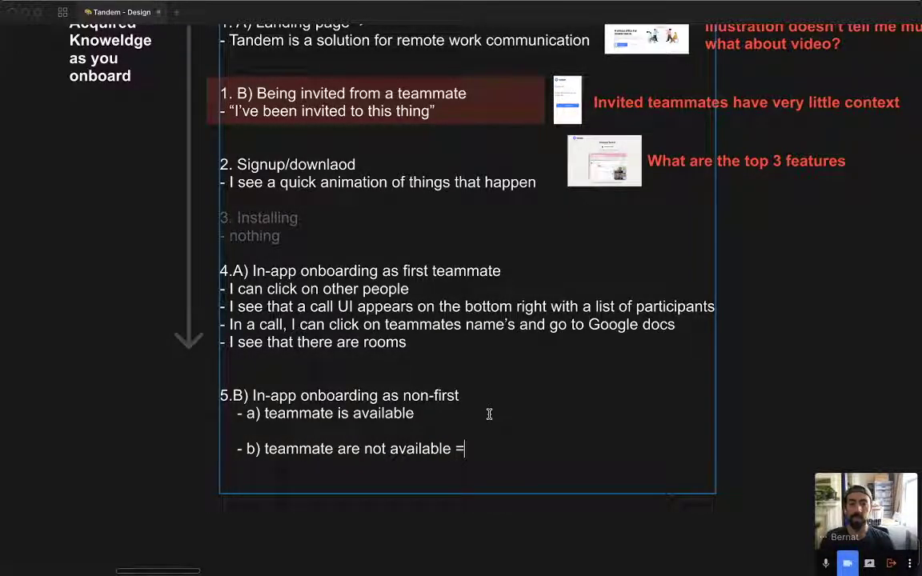
text(>)
key(shift+Left)
key(shift+Left)
key(Right)
text(F)
key(BackSpace)
text(4.a)
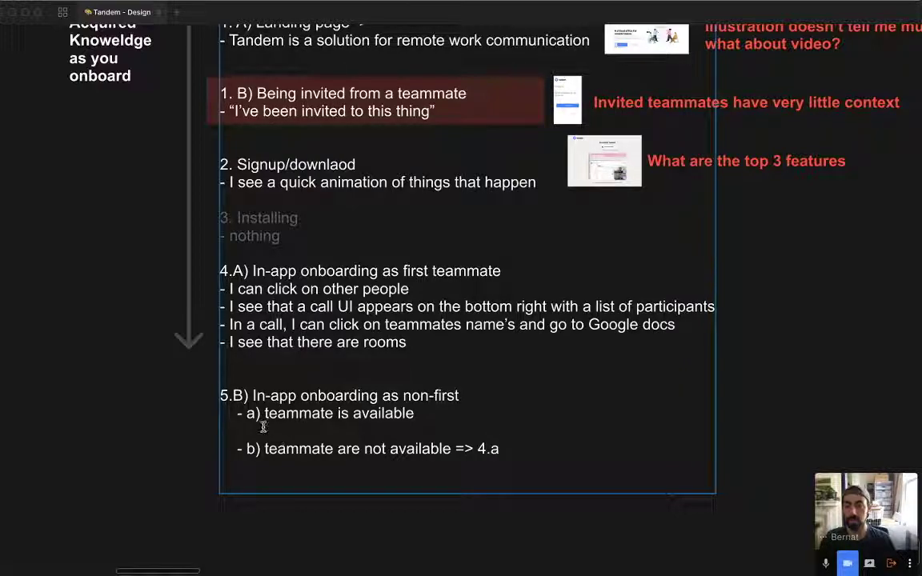
Renumber the non-first onboarding heading to "4.B)" and capitalise the reference in sub-item b) as "4.A".
click(228, 397)
key(BackSpace)
text(4)
drag(479, 449, 504, 450)
click(501, 450)
key(BackSpace)
text(A)
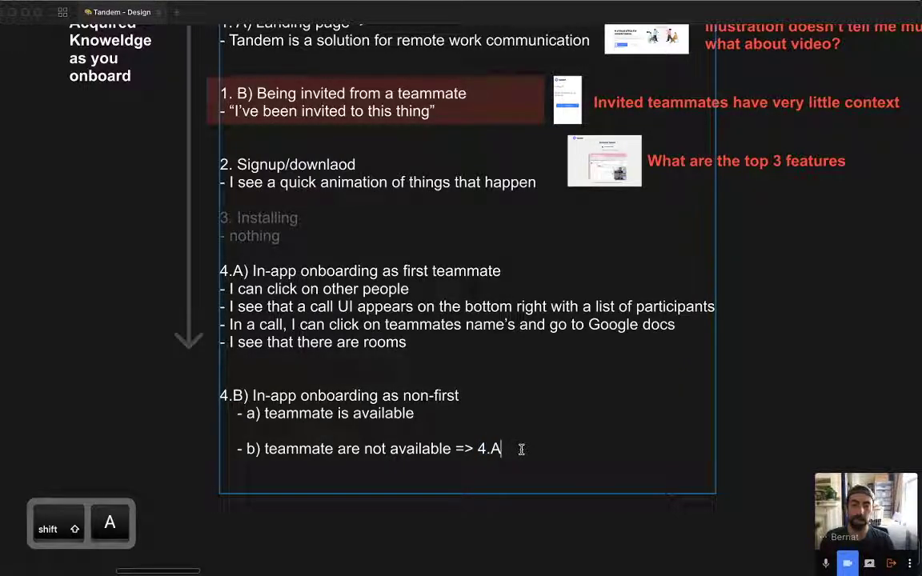
drag(415, 413, 236, 414)
click(240, 413)
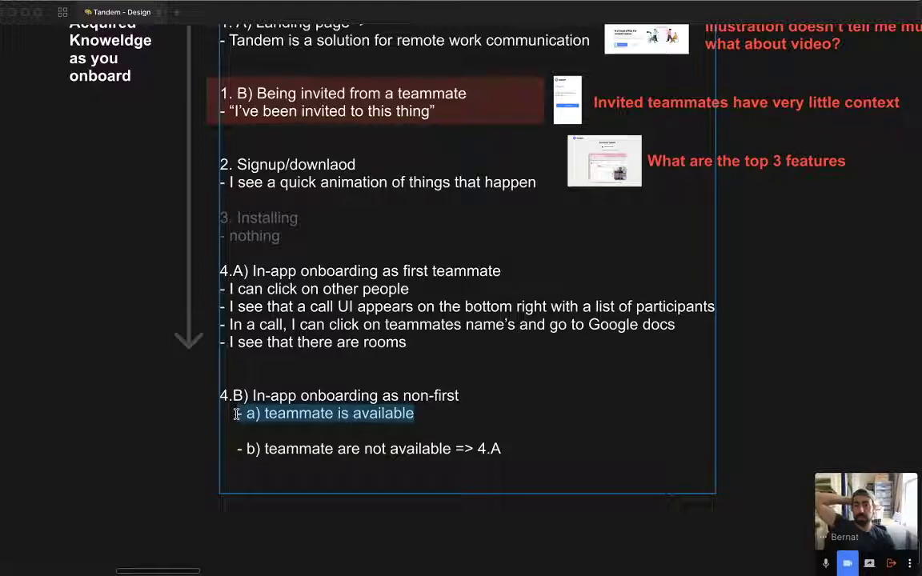
click(282, 417)
click(423, 414)
key(Escape)
Duplicate the red "What are the top 3 features" note and place the copy beside the 4.B) section.
drag(719, 359, 633, 319)
scroll(633, 320, right, 1)
drag(681, 124, 649, 373)
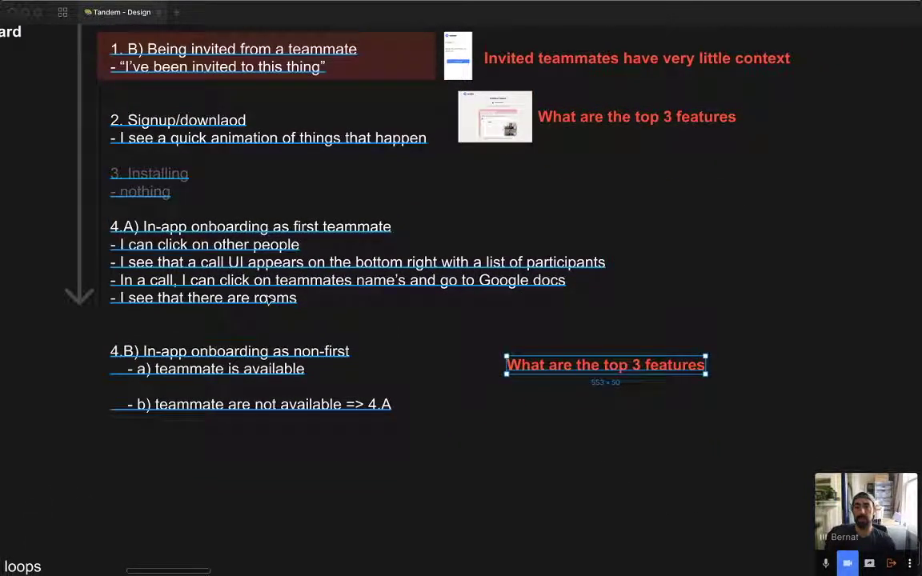
Apply the Spec Green colour style and 40% opacity to the copied note, nudging it closer to the 4.B) section.
key(super+backslash)
click(782, 383)
click(793, 391)
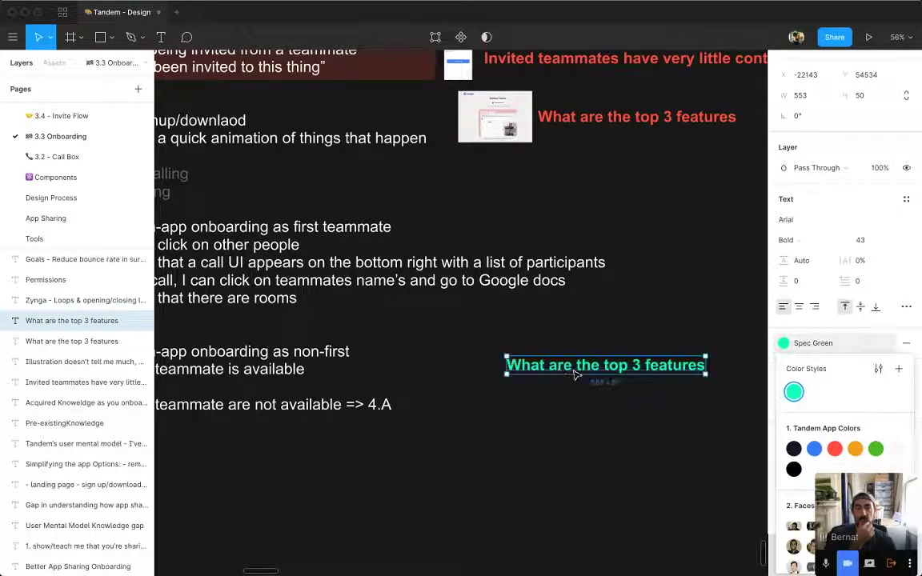
key(4)
drag(577, 374, 555, 366)
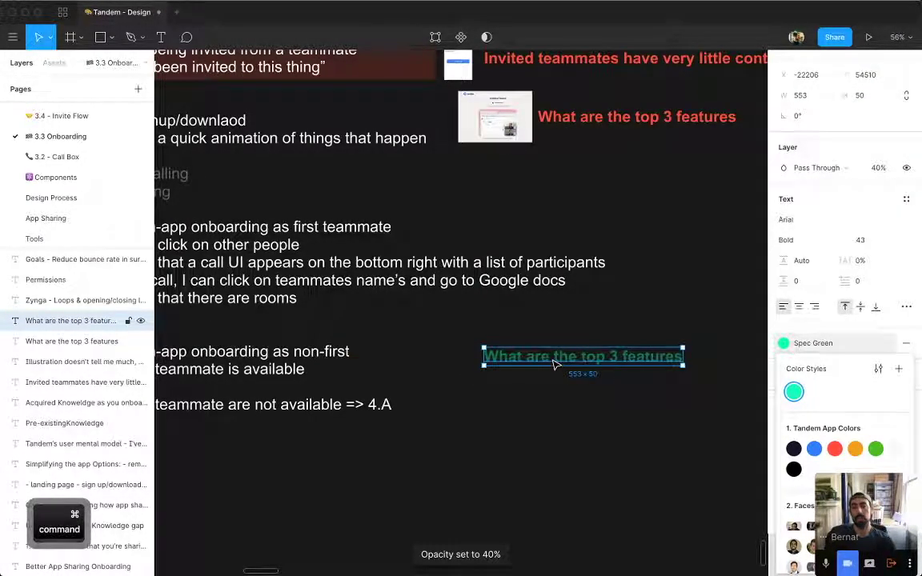
key(super+backslash)
Replace the green note's text with "Will a user be availble".
double_click(553, 364)
text(Are user)
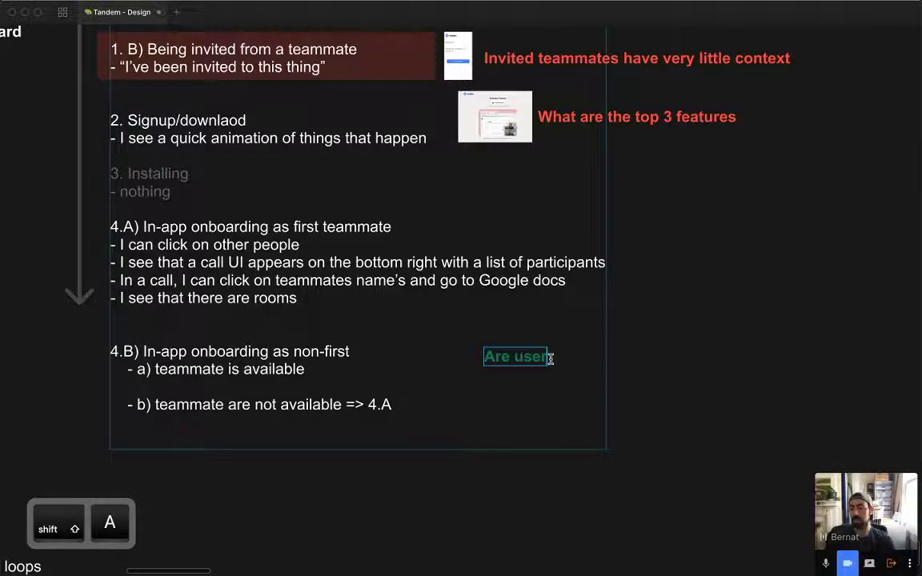
text(s)
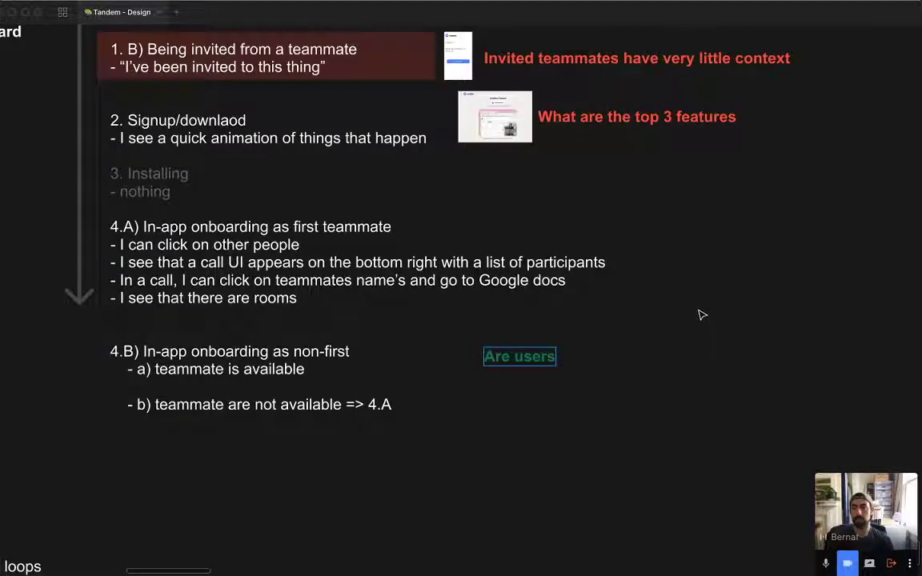
key(super+a)
text(W)
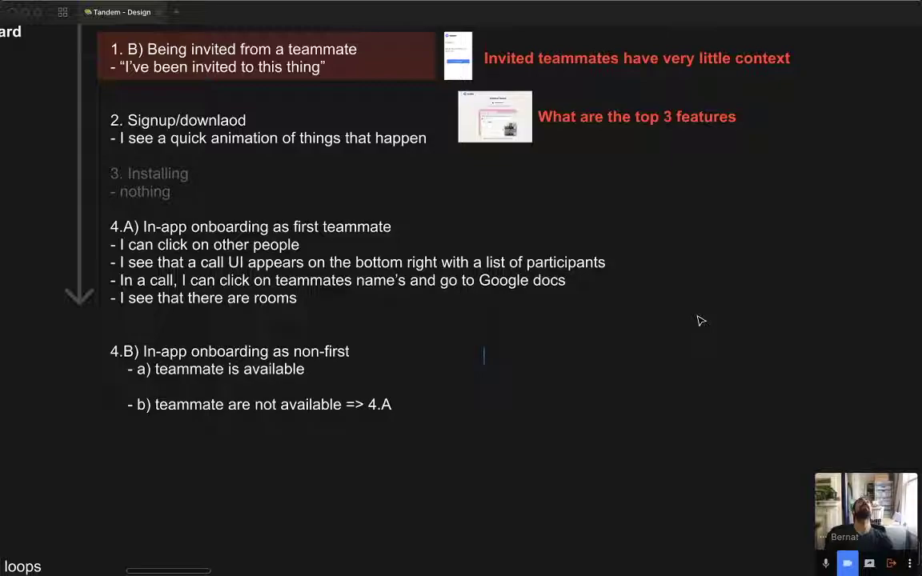
text(W)
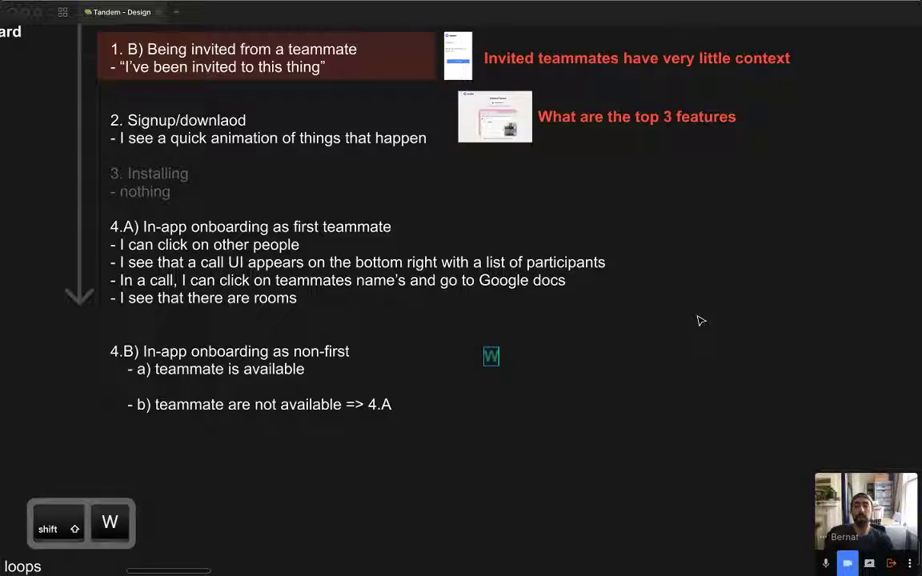
text(ill a user be avilable)
key(BackSpace)
key(BackSpace)
key(BackSpace)
key(BackSpace)
key(BackSpace)
key(BackSpace)
text(ailble)
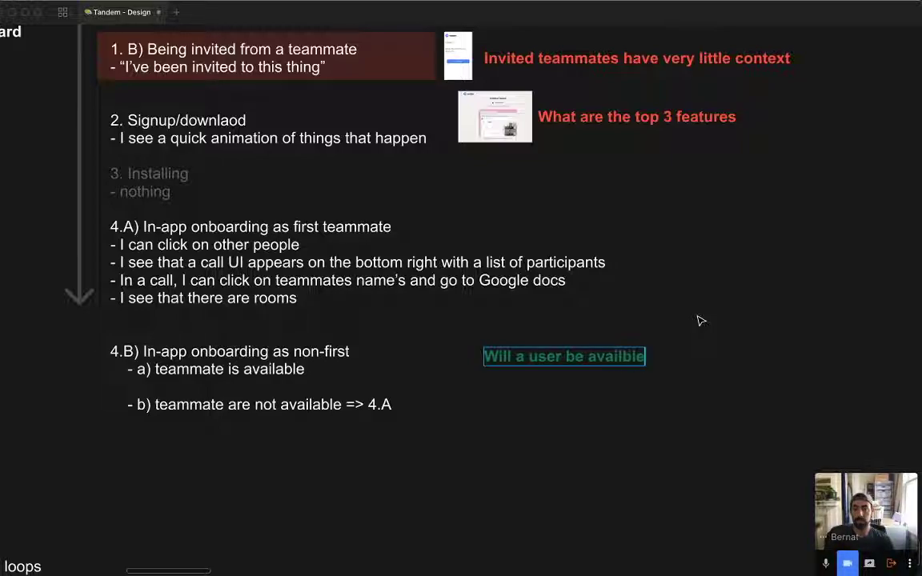
Add a second line reading "Will I call my teammate" to the green note.
key(Return)
text(Will I call )
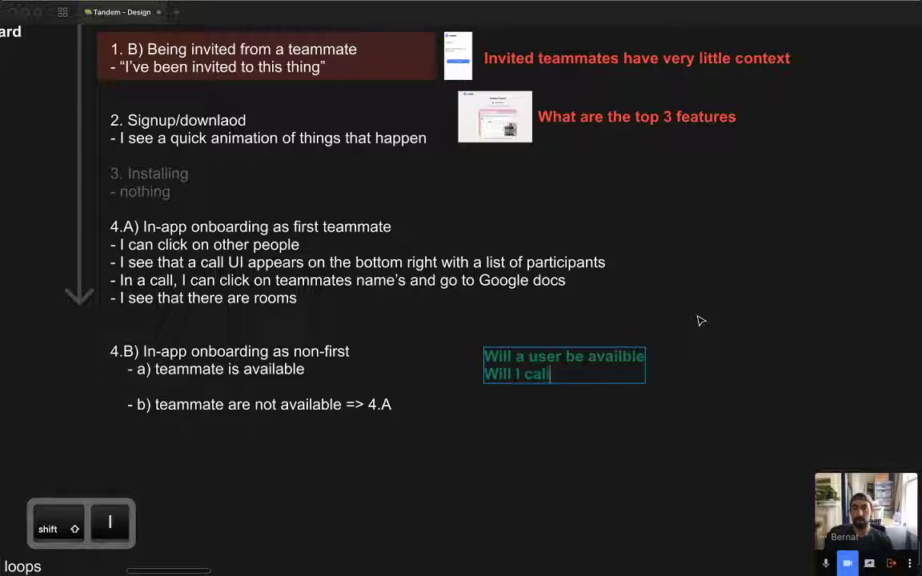
text(my teamma)
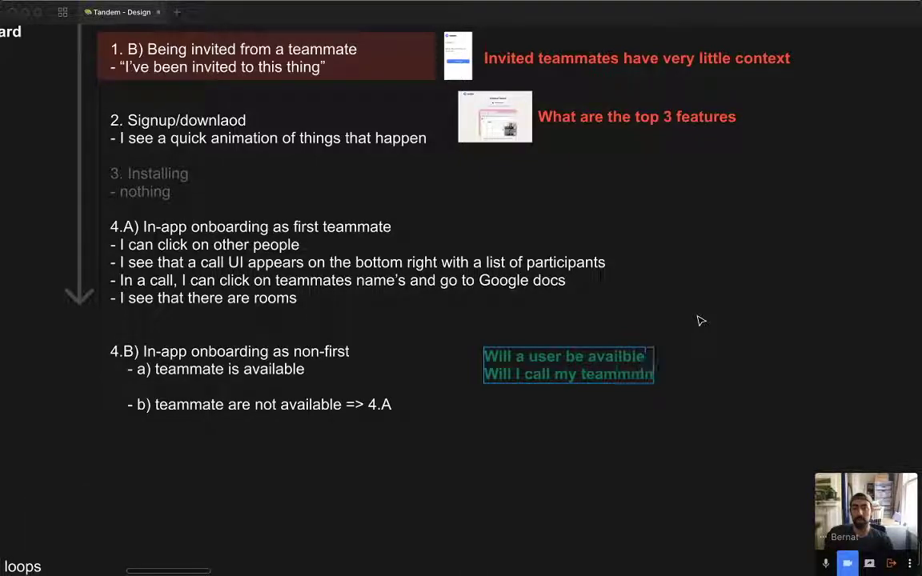
text(te)
Copy the word "teammate" and paste it over "user" in the green note's first question.
key(alt+shift+Left)
key(super+c)
key(Up)
key(alt+Left)
key(alt+Left)
key(alt+shift+Right)
key(super+v)
Add a third line reading "Will they answer" to the green note.
key(Down)
key(super+Right)
key(Return)
text(Wk)
key(BackSpace)
text(ill t)
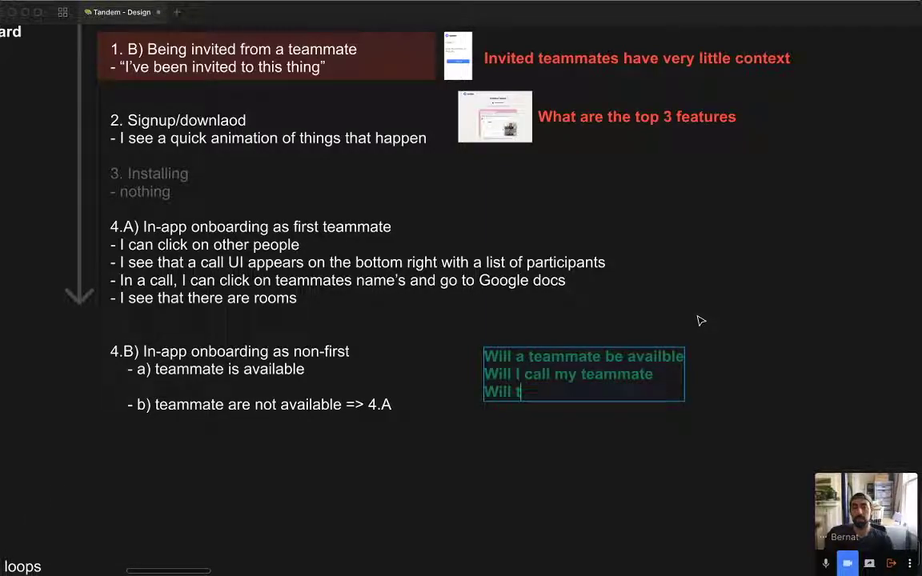
text(hey answer)
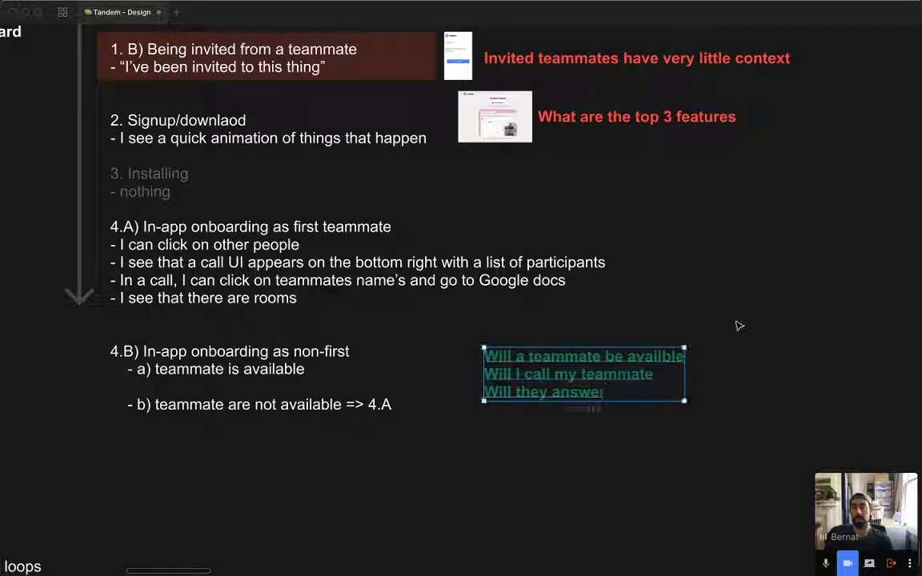
Reword the green note's first question to "Does a teammate look availble".
click(623, 357)
text(Does)
key(alt+Right)
key(alt+Right)
key(alt+Right)
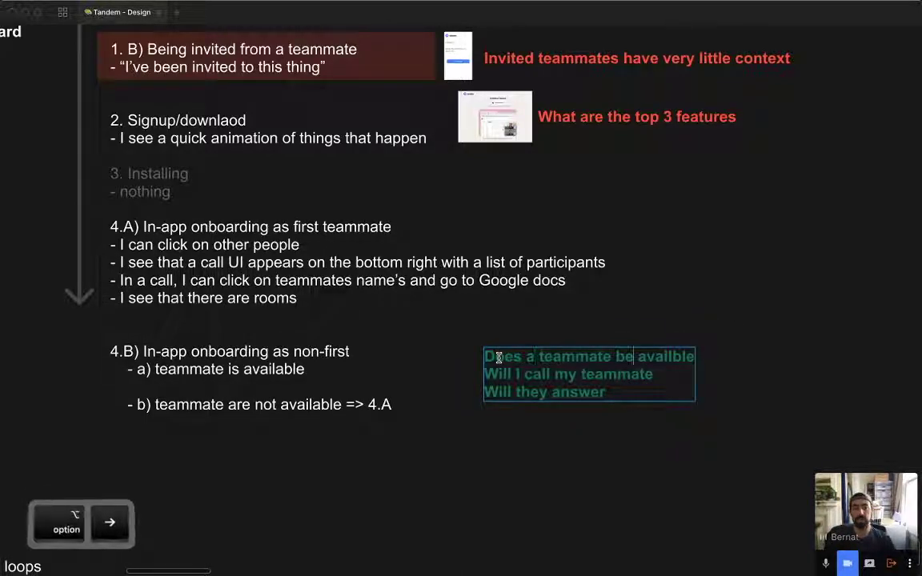
key(shift+alt+Left)
text(look)
click(576, 344)
scroll(575, 349, up, 1)
double_click(546, 412)
click(563, 365)
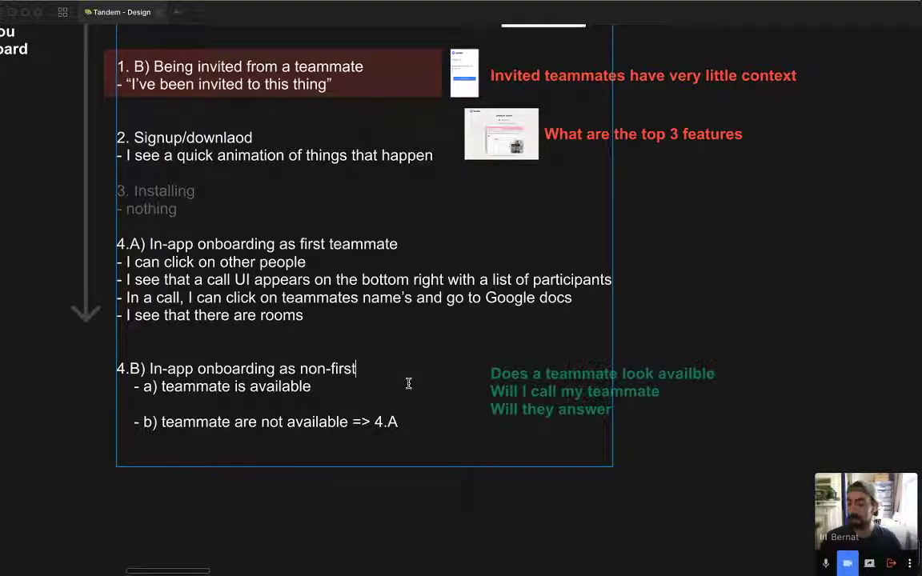
click(714, 377)
click(753, 359)
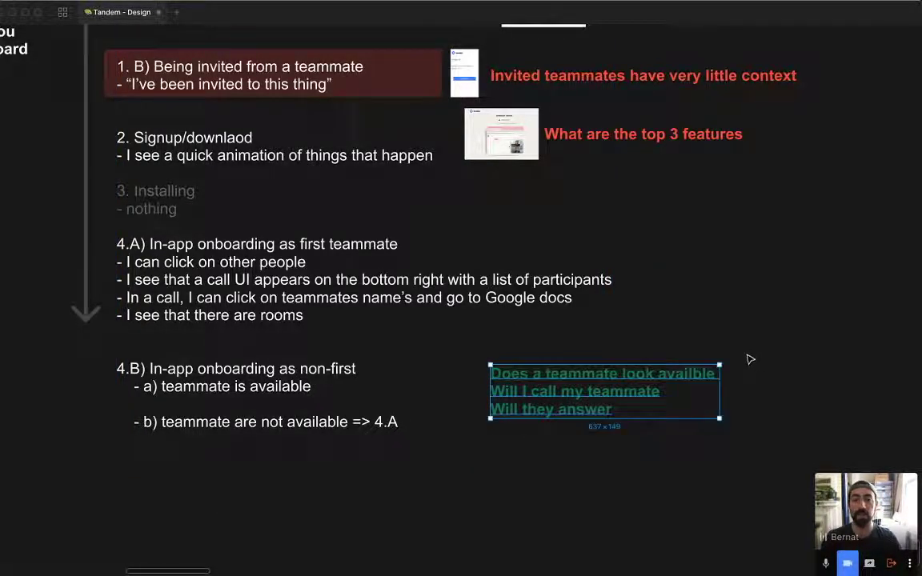
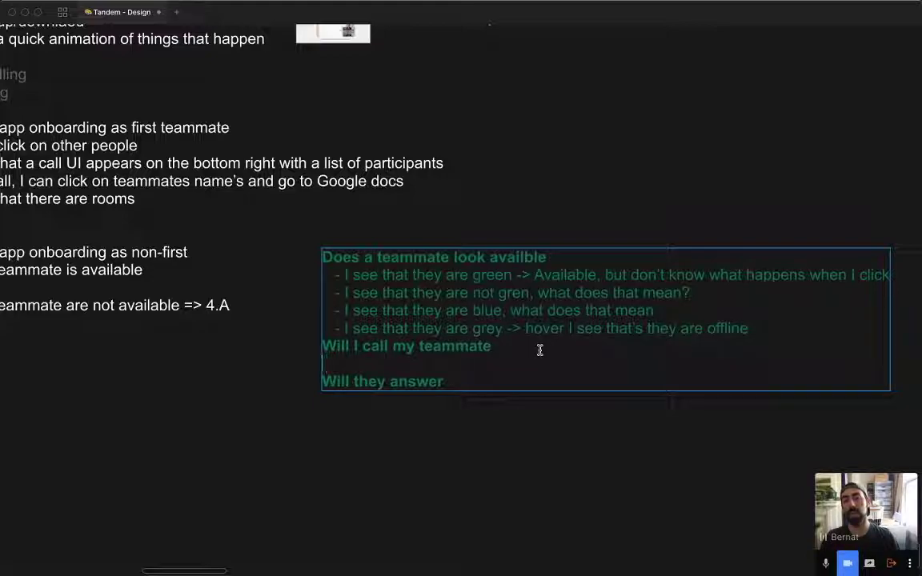
Add a non-bold indented bullet "- I'm curious enough, do I know this person well" under "Will I call my teammate".
key(super+b)
text(- -)
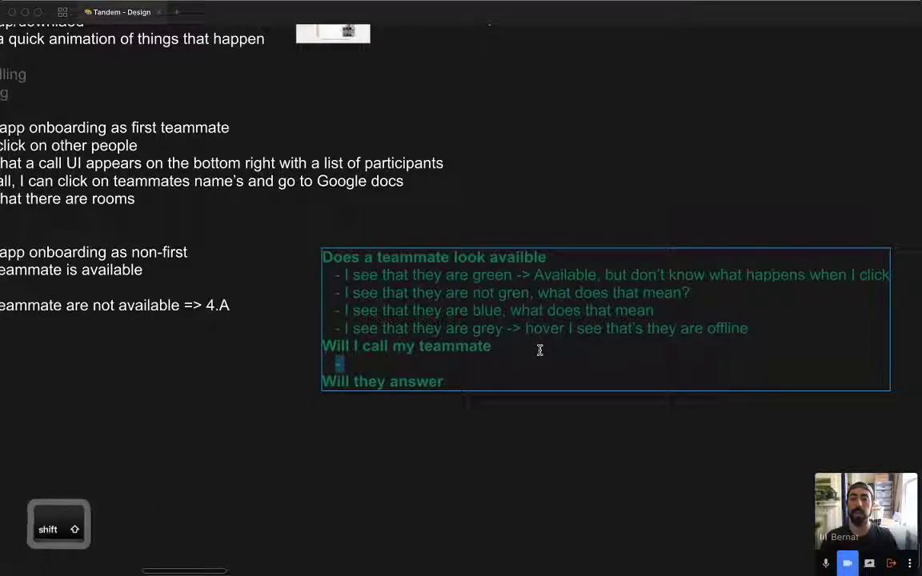
key(super+b)
drag(543, 349, 326, 350)
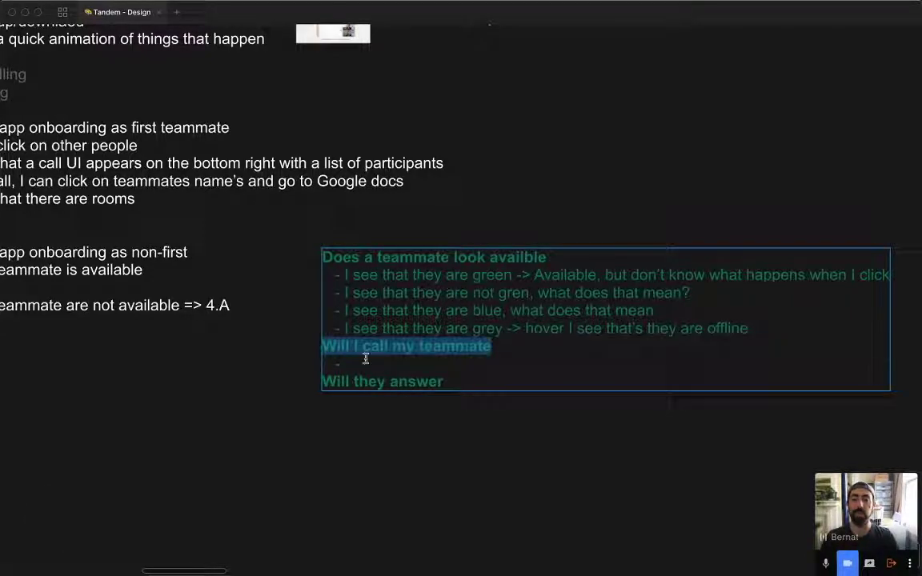
click(395, 370)
text(I w)
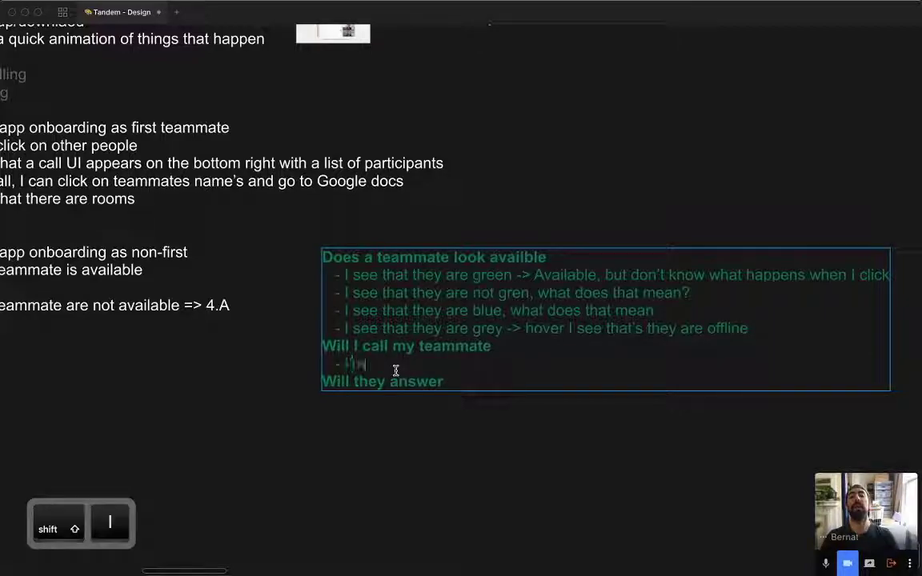
text( curious er)
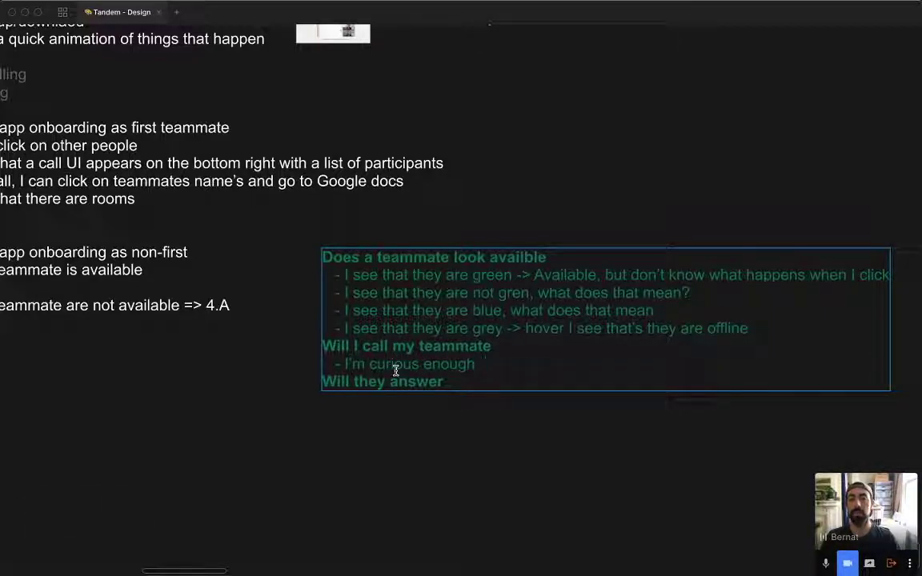
text(ough, do I know this person well)
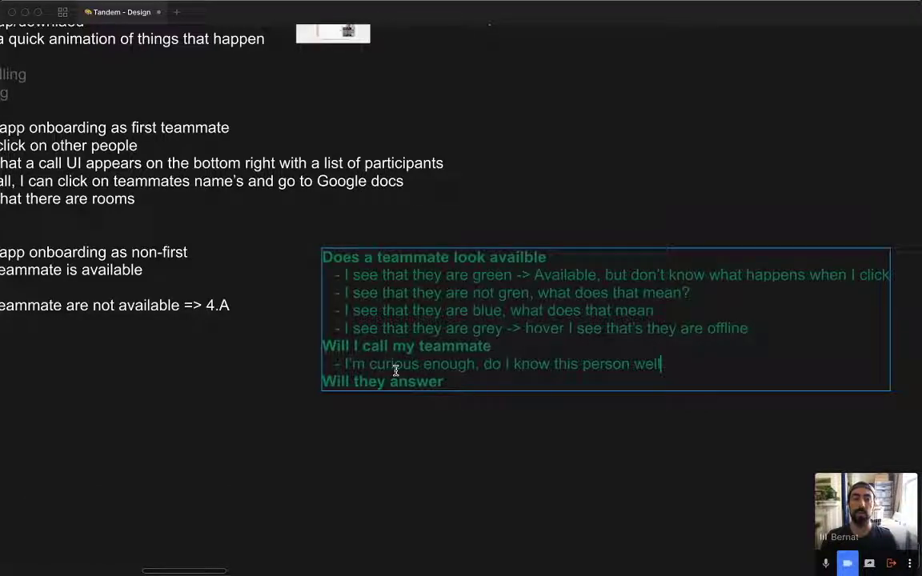
Split the curiosity bullet at its comma so that "- Do I know this person well" forms its own capitalised bullet.
key(alt+Left)
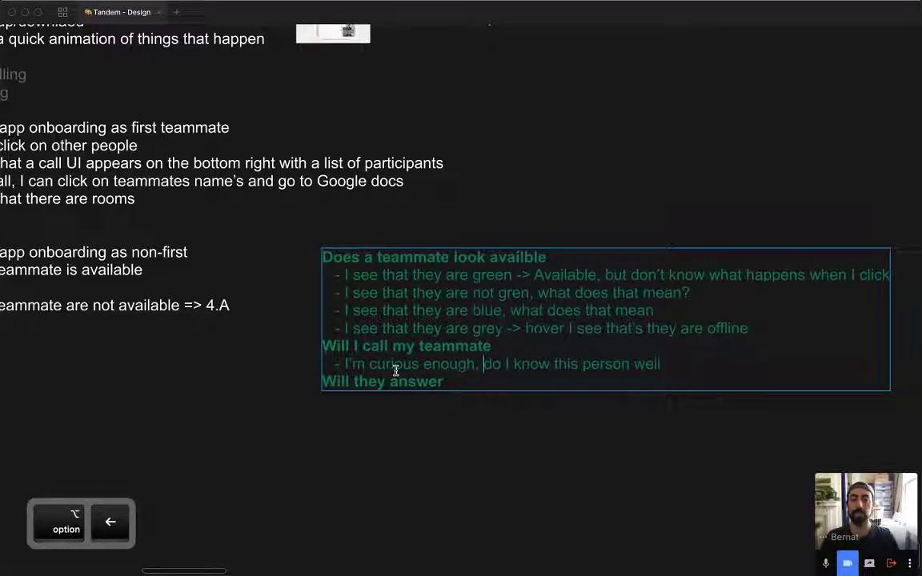
key(shift+Left)
key(shift+Left)
key(Return)
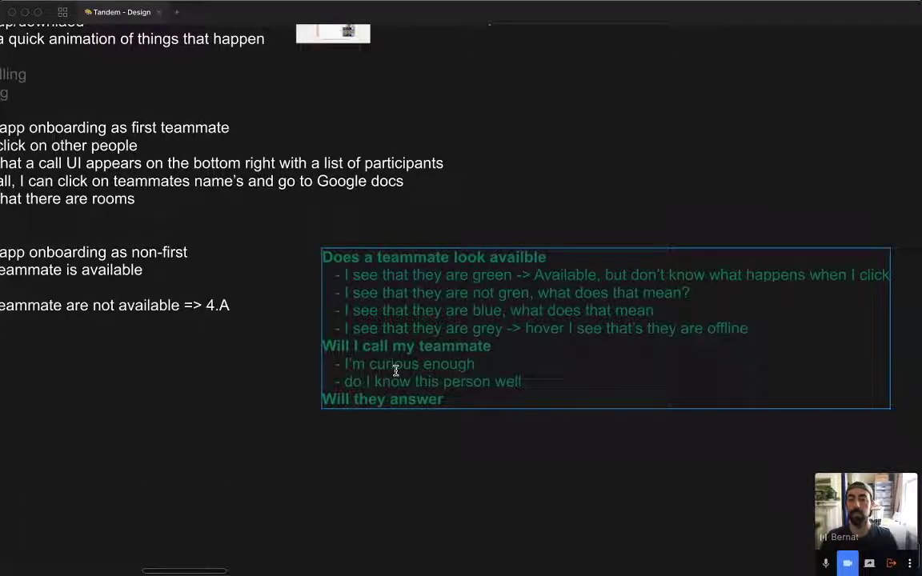
key(shift+Right)
text(D)
key(super+Right)
Add a third bullet "- what will happen?" under "Will I call my teammate".
key(Return)
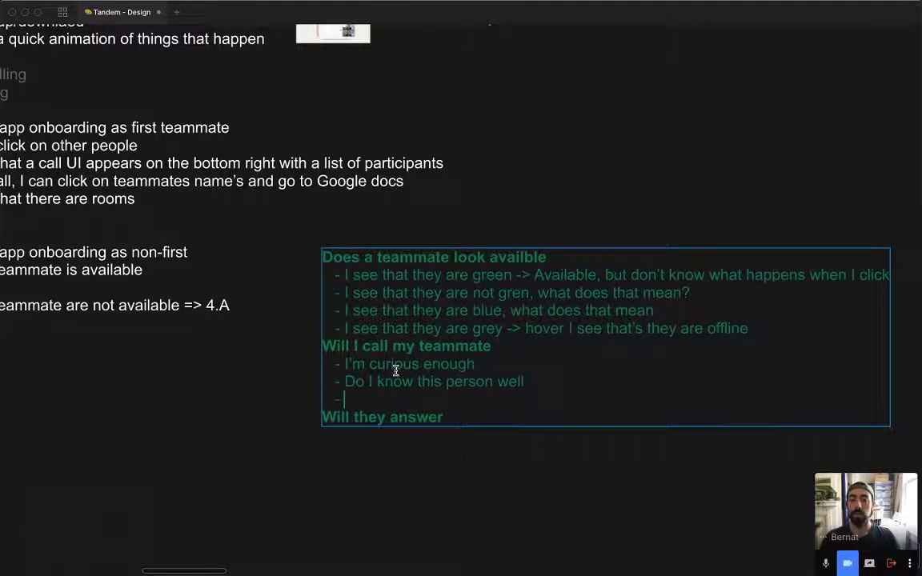
text(what wil)
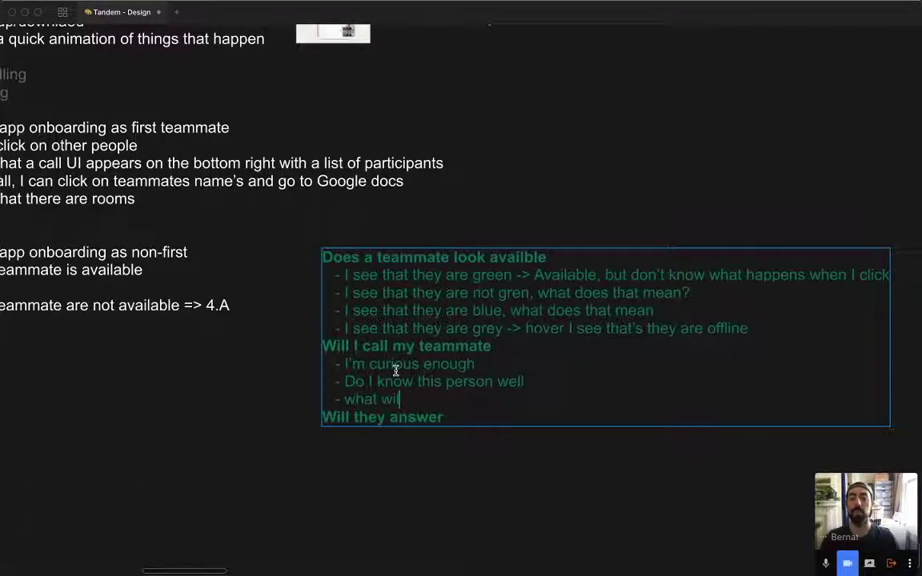
text(l happen?)
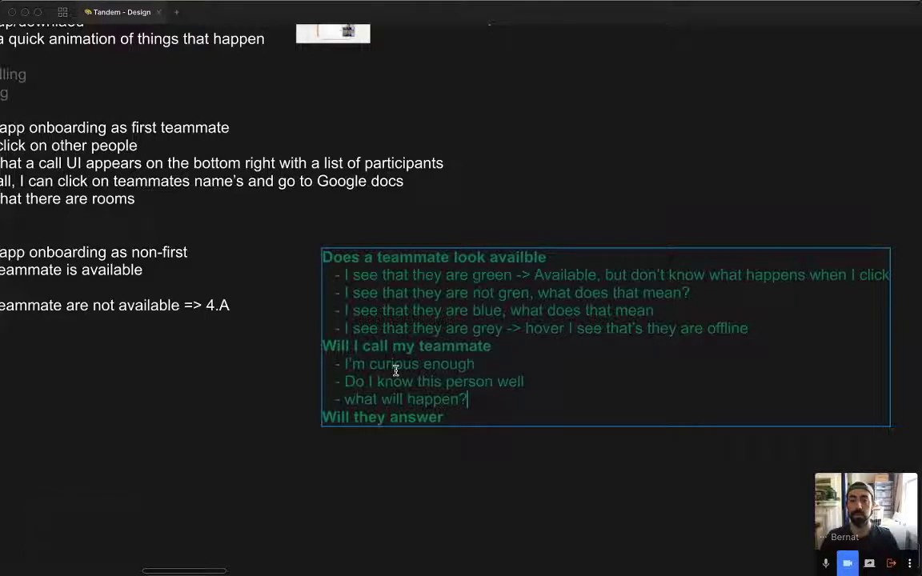
Start a dashed line below the last question and reword that question to "Will my teammate answer".
key(Return)
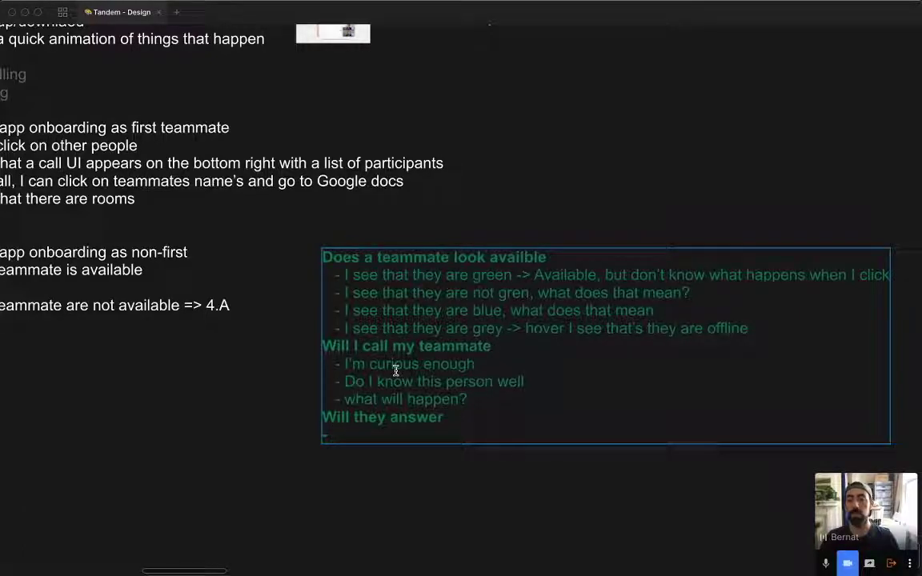
key(Up)
key(alt+Right)
text(my teammate)
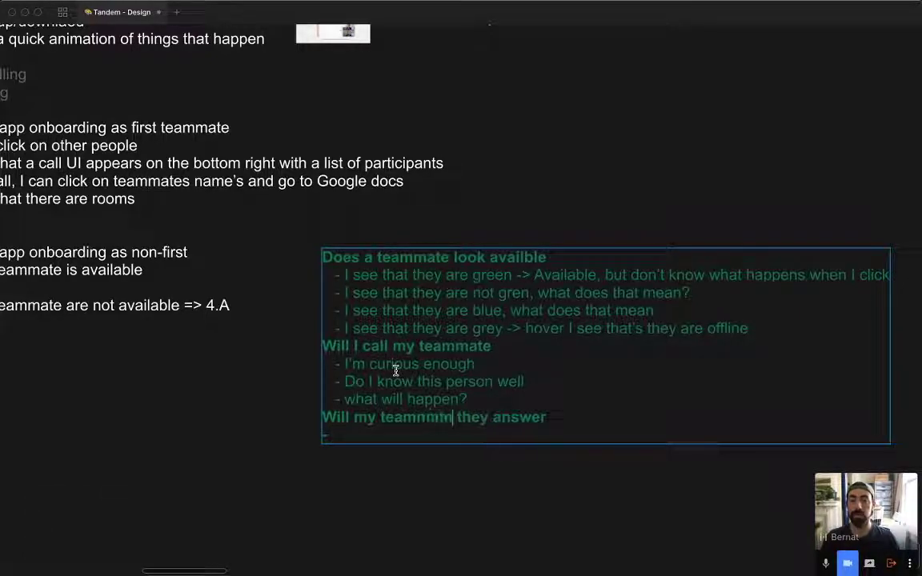
key(BackSpace)
key(BackSpace)
key(BackSpace)
text(mate)
key(alt+shift+Right)
key(BackSpace)
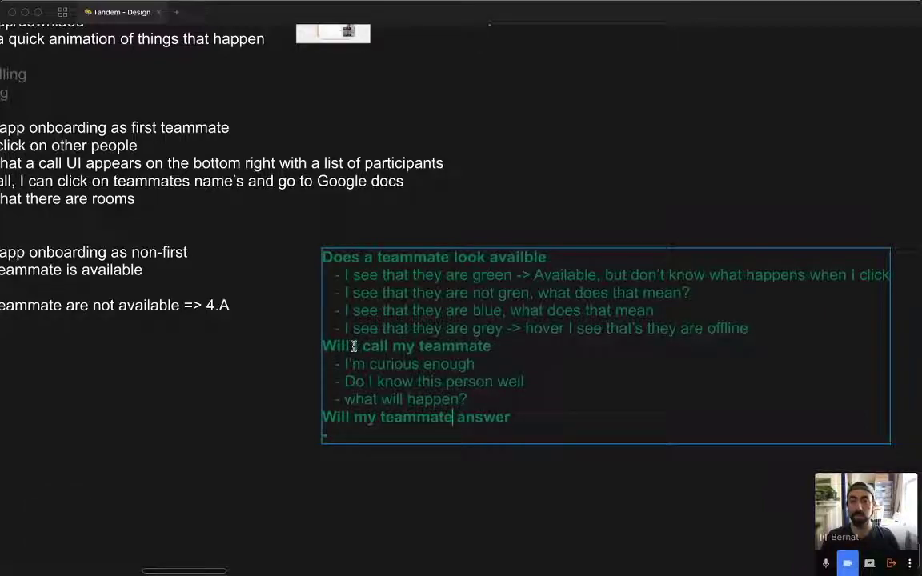
Add a non-bold indented bullet "- they're available and ready to help you learn more about Tandem" under "Will my teammate answer".
key(shift+Left)
key(shift+Left)
key(super+b)
key(Left)
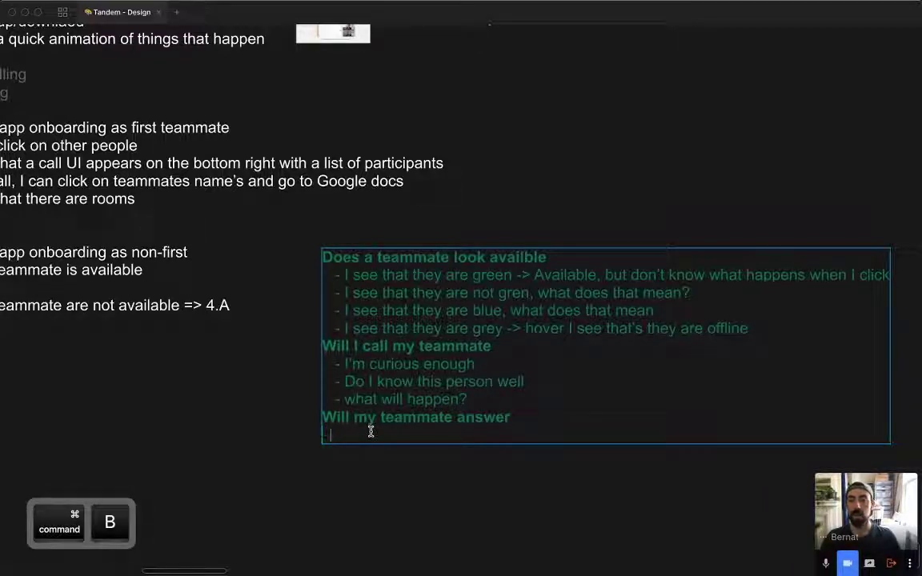
key(super+Right)
text(are)
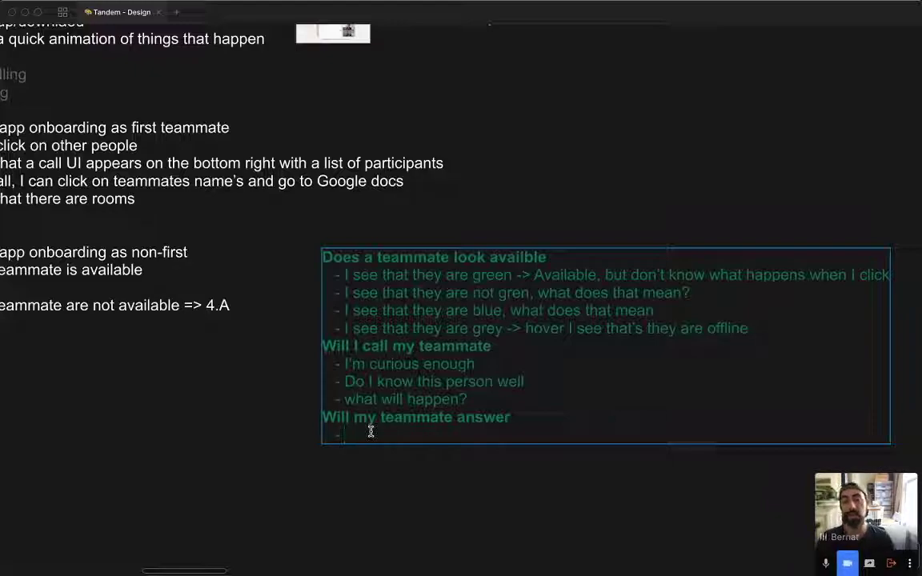
text('re av)
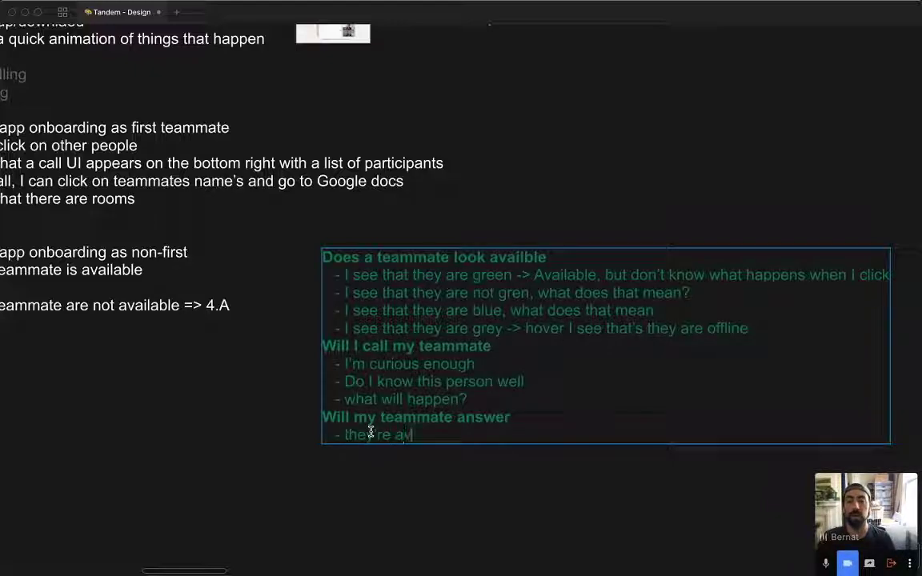
text(ailable and ready )
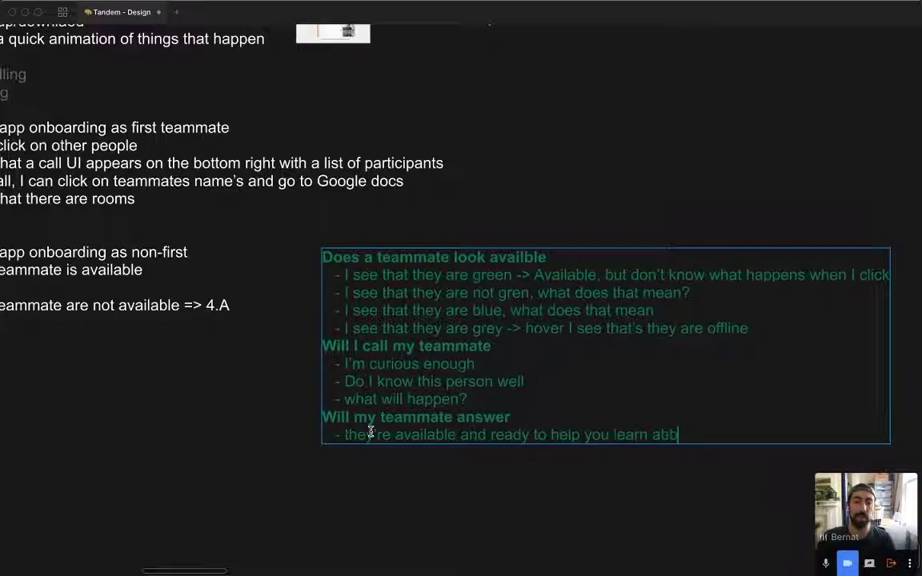
text(to help you learn more about Tandem)
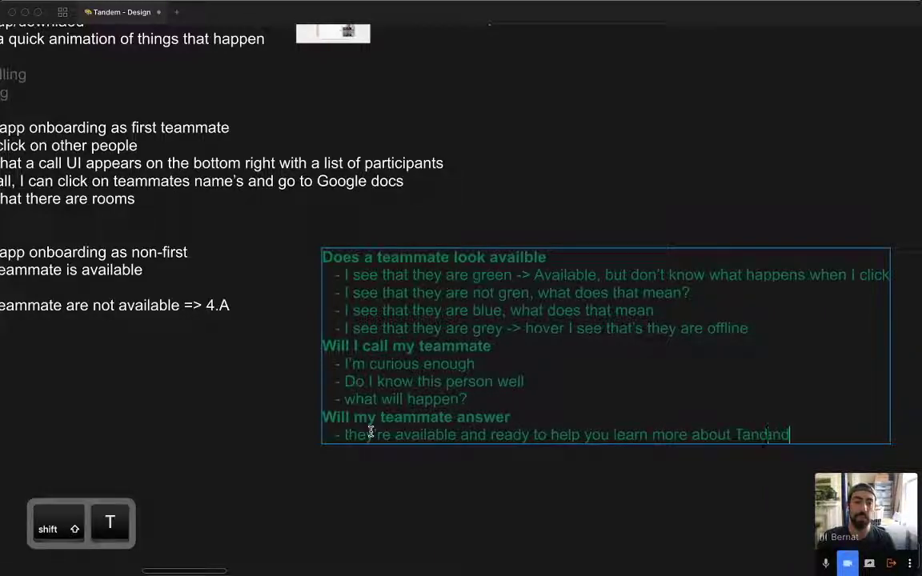
Add a second bullet "- an call error happens" under "Will my teammate answer", fix its word spacing and finish editing the text.
key(Return)
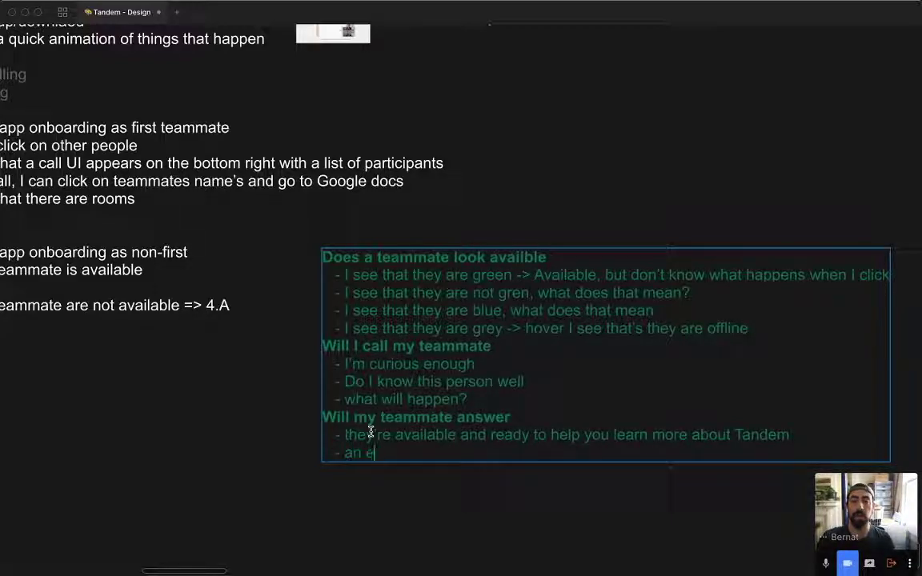
text(ppens)
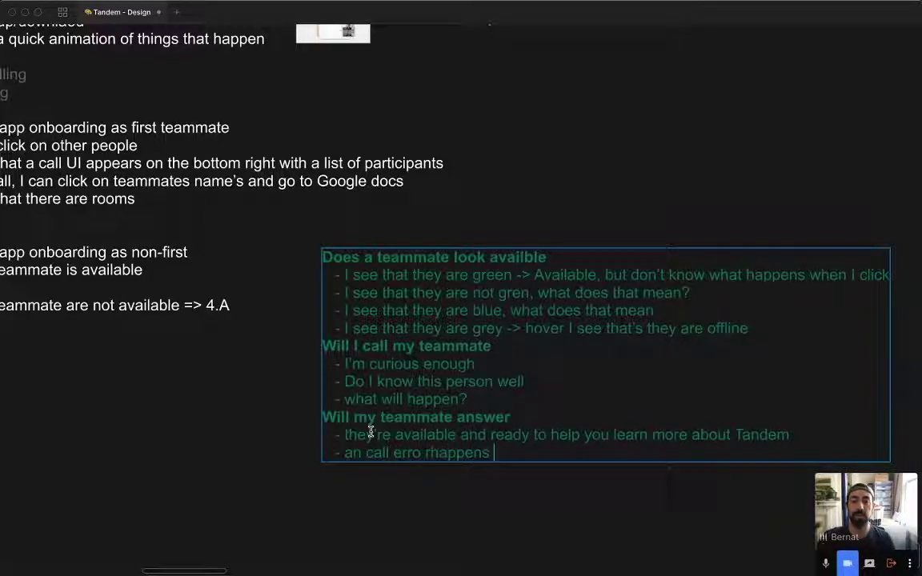
key(alt+Left)
key(alt+Left)
key(alt+Right)
key(shift+Right)
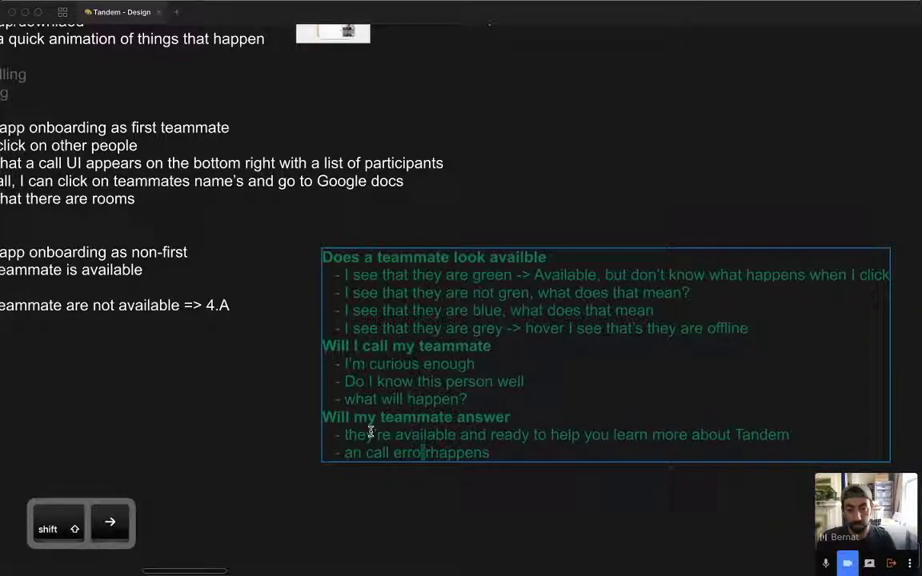
text(r)
key(super+Right)
text(,)
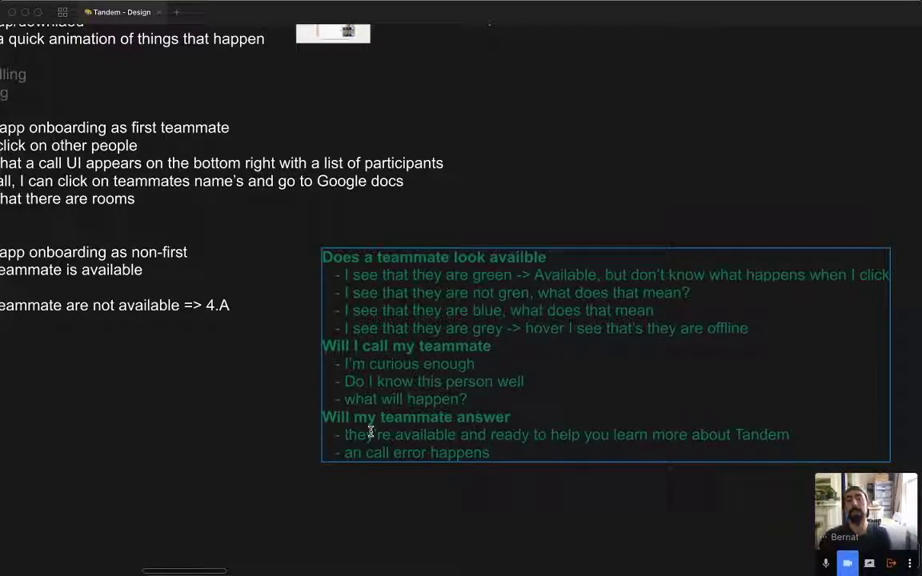
key(super+minus)
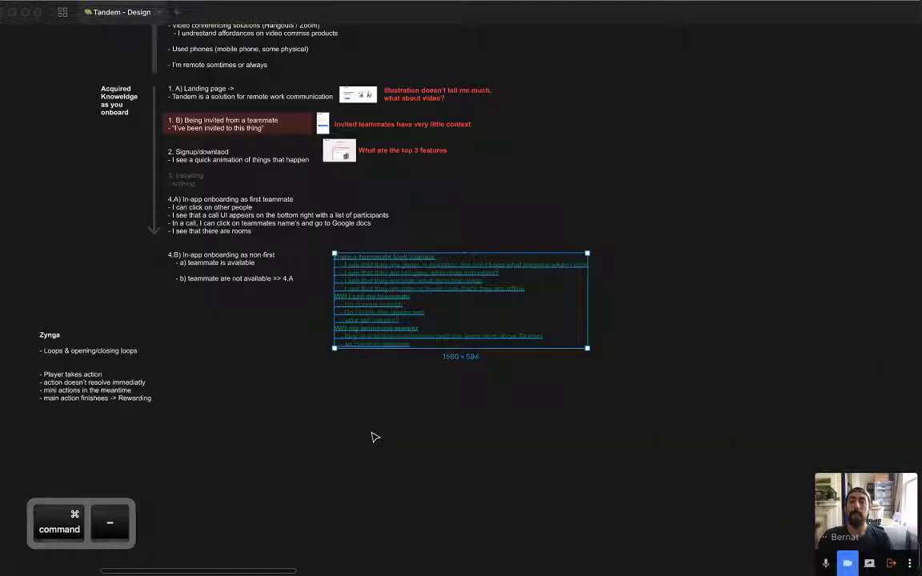
click(377, 429)
Review the user mental model notes and the rest of the "Better App Sharing Onboarding" board.
scroll(384, 448, up, 3)
drag(396, 477, 395, 449)
scroll(394, 450, up, 2)
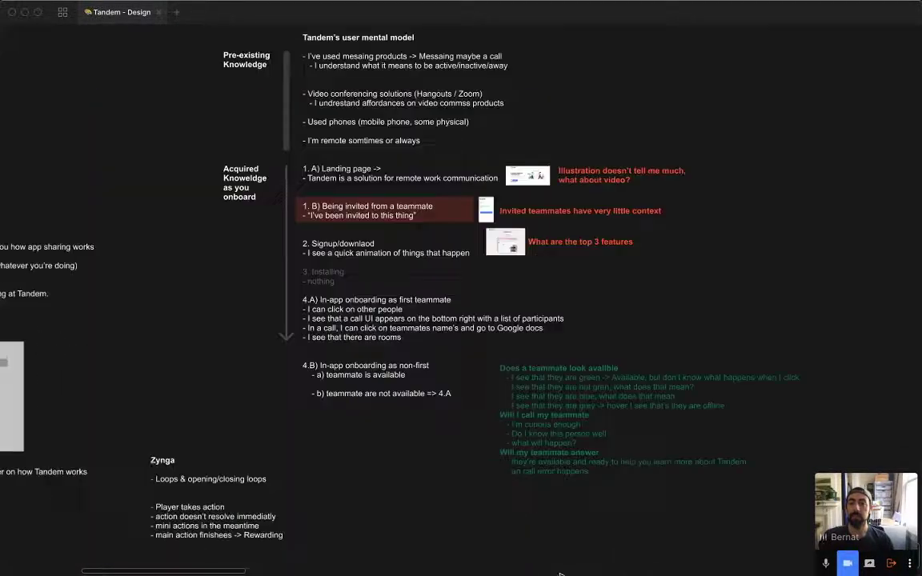
drag(517, 504, 473, 533)
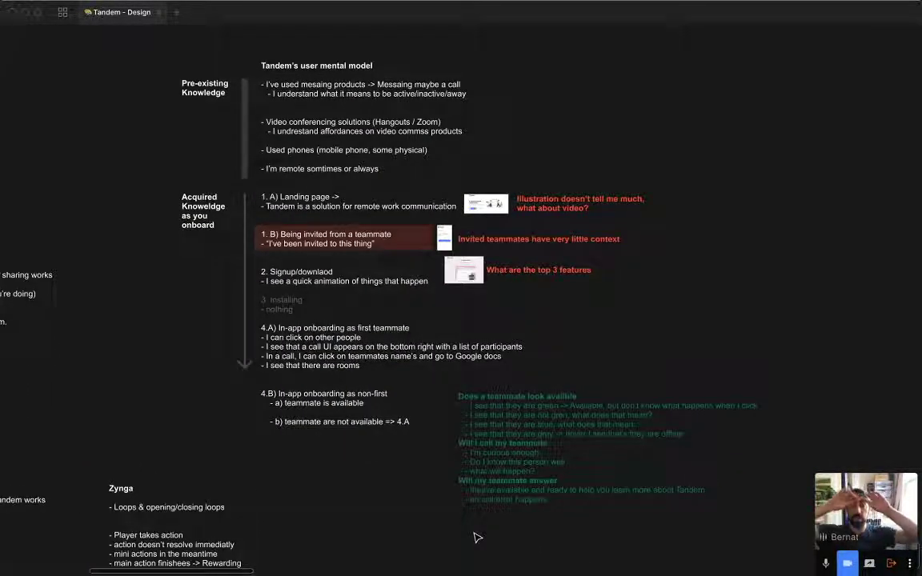
key(super+minus)
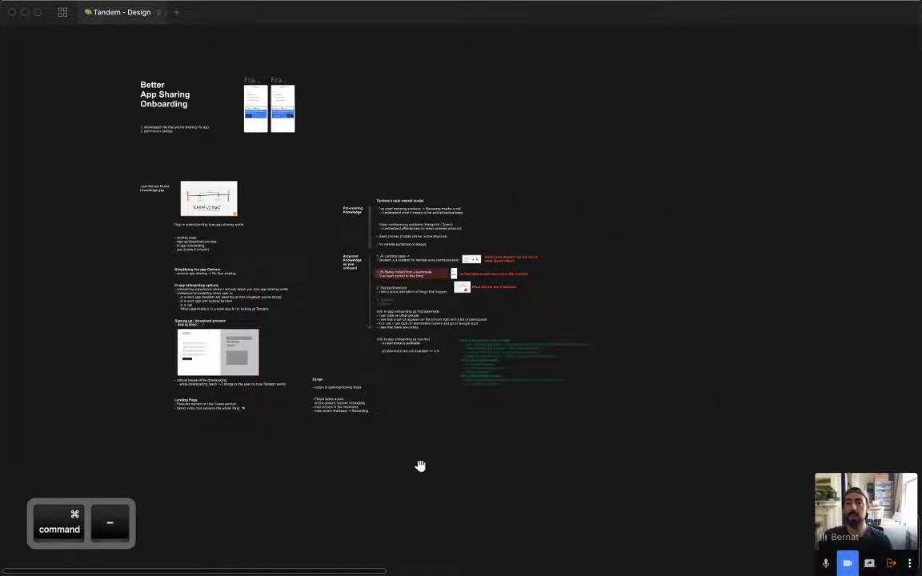
ctrl+scroll(435, 422, up, 3)
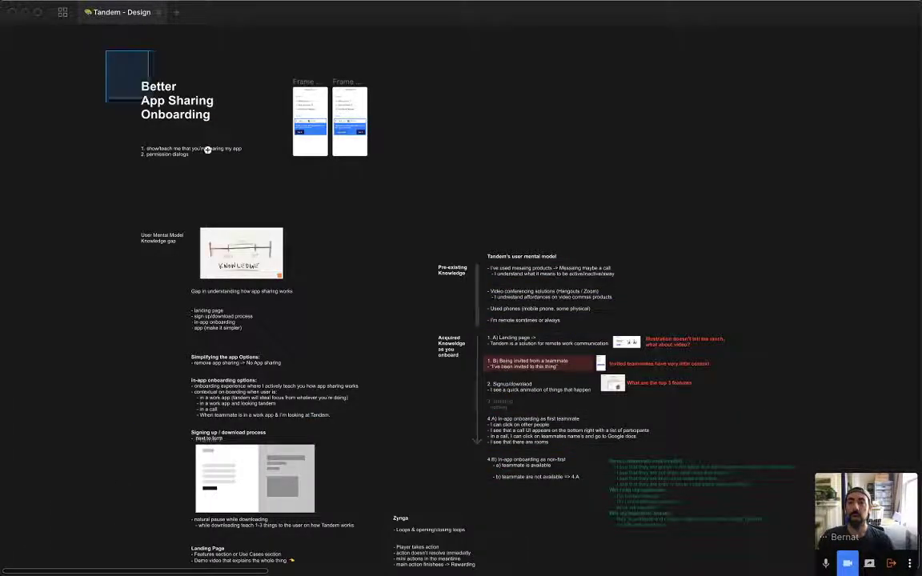
ctrl+scroll(632, 419, up, 3)
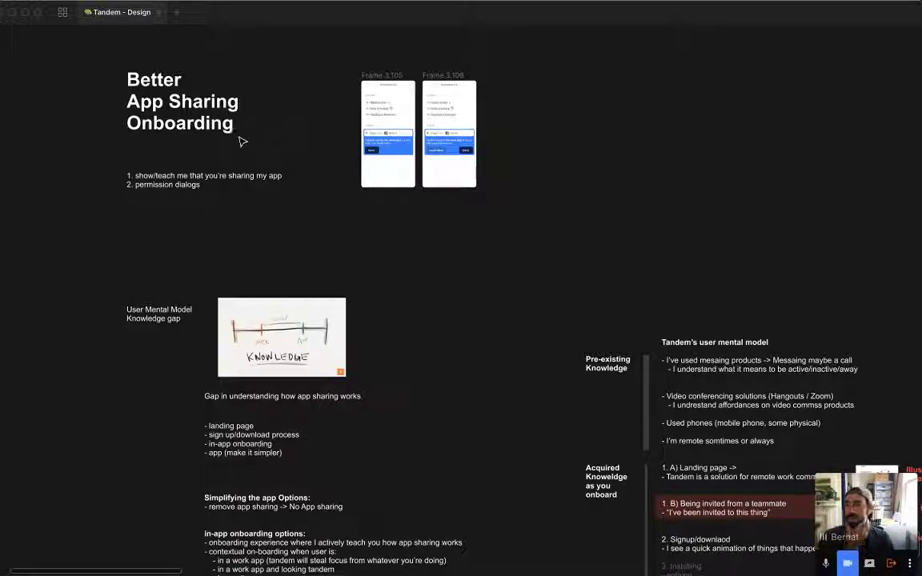
scroll(396, 300, down, 5)
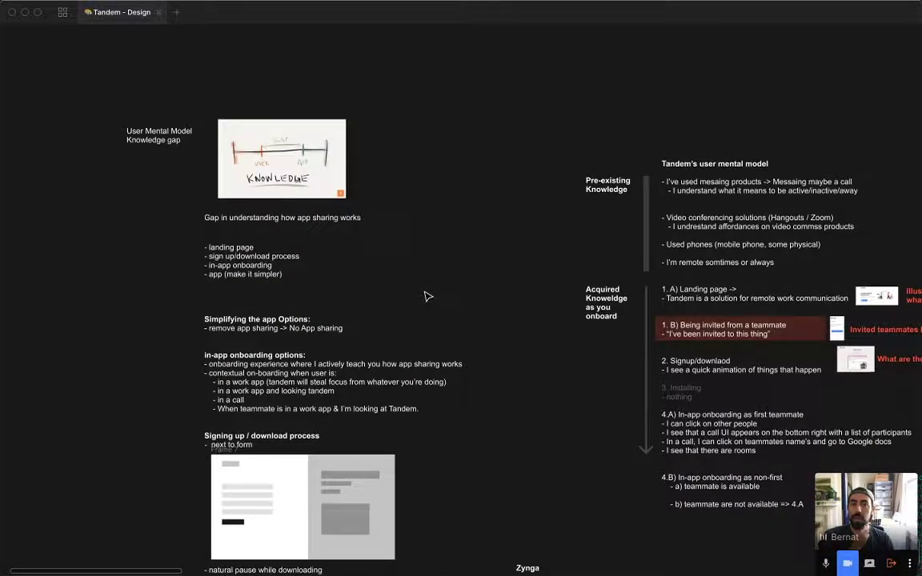
scroll(358, 243, up, 1)
Delete the numbered text about showing that an app is being shared and permission dialogs below the board title.
click(221, 46)
double_click(221, 46)
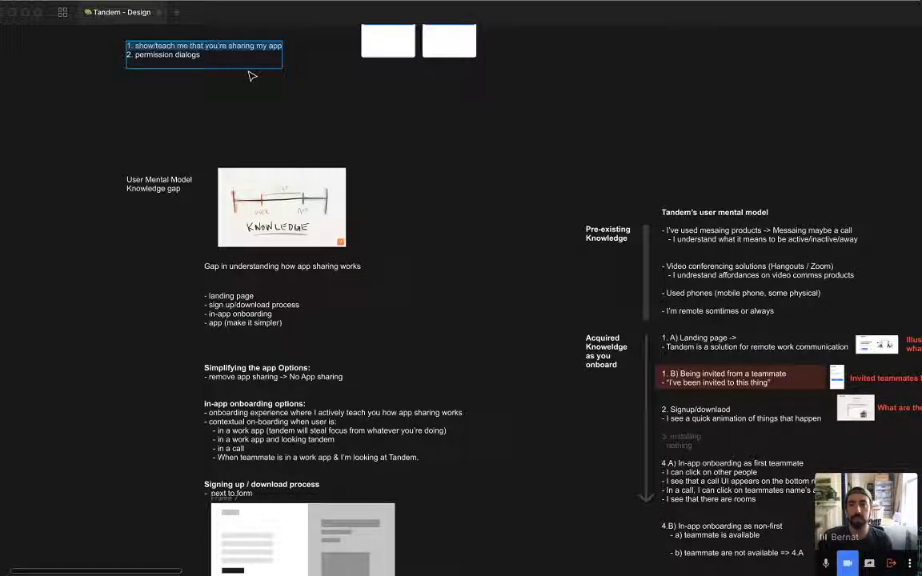
drag(201, 56, 69, 45)
key(Escape)
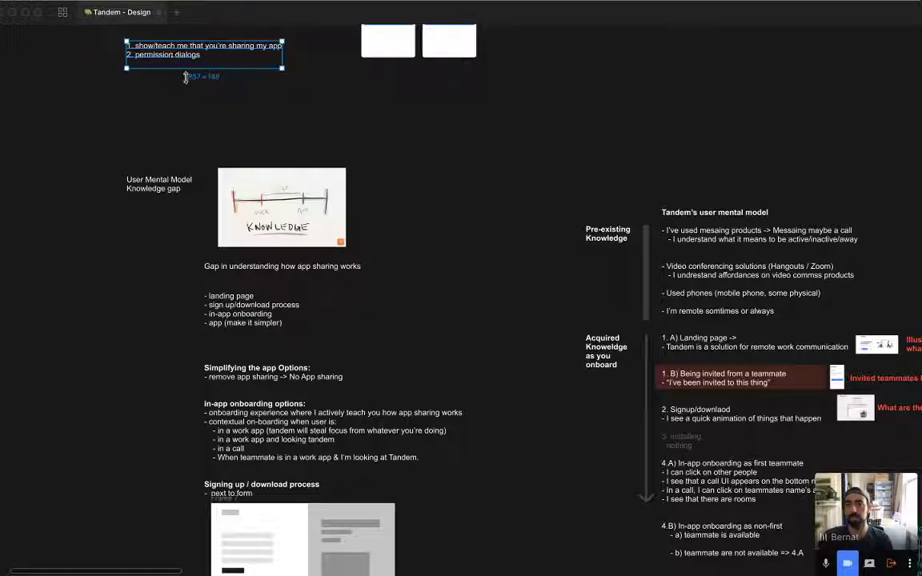
key(Escape)
Prefix both lines of the "User Mental Model" and "Knowledge gap" label with a dash.
drag(357, 245, 313, 156)
click(115, 104)
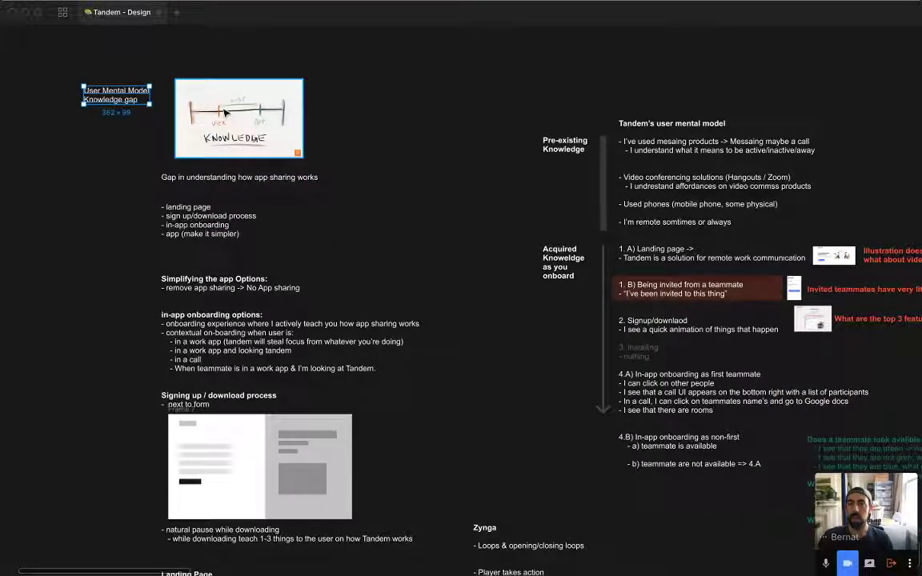
click(432, 117)
drag(432, 117, 448, 206)
double_click(112, 183)
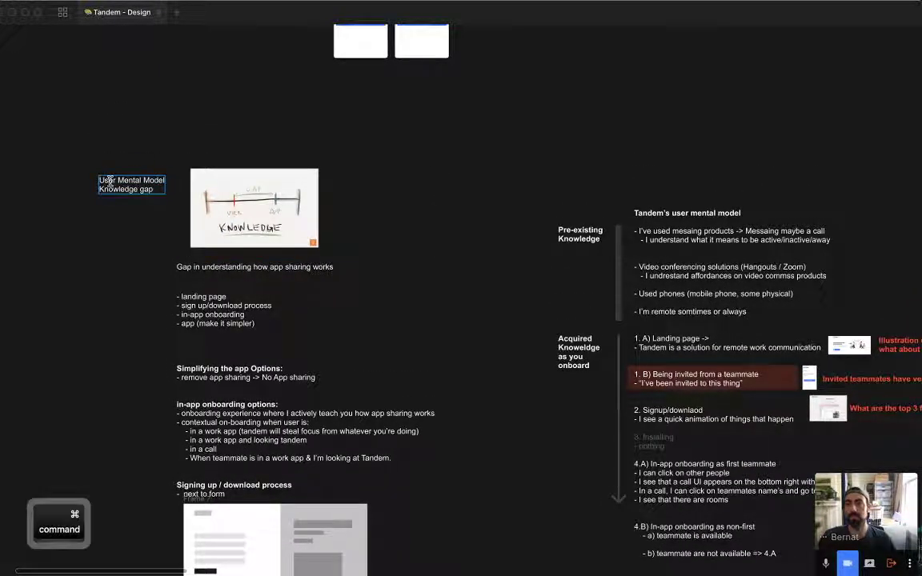
key(super+Left)
text(-)
key(super+Left)
text(-)
click(137, 227)
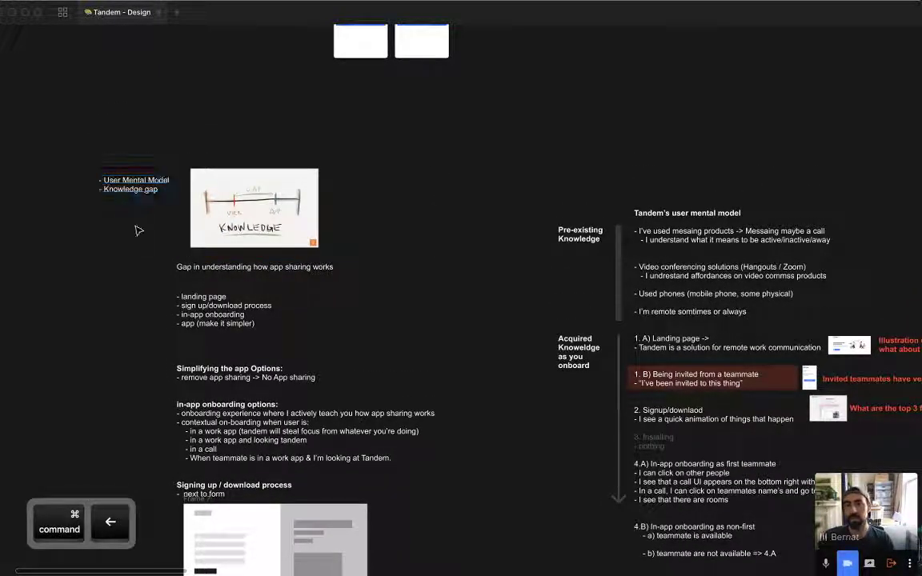
Move the column of app-sharing onboarding notes from below the knowledge sketch to the far side of the mental model notes.
drag(138, 229, 127, 205)
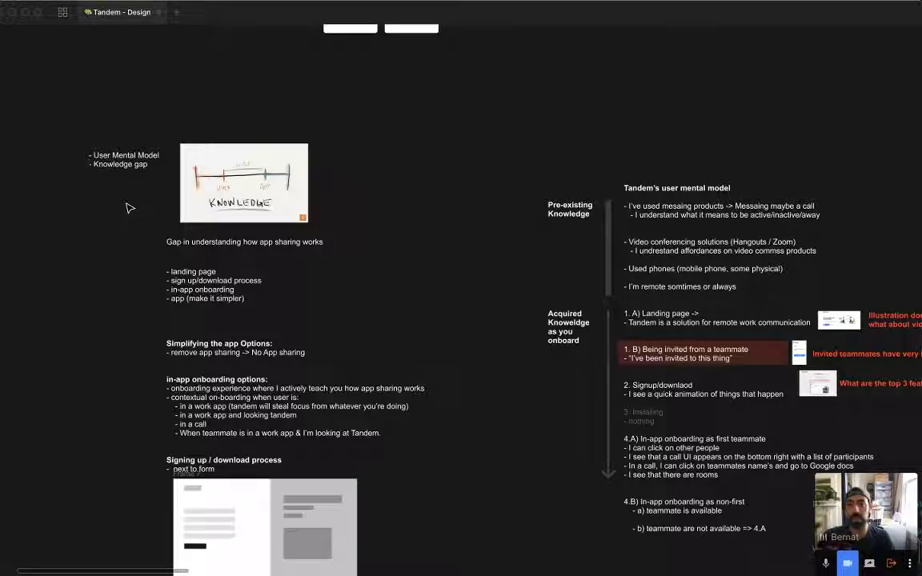
scroll(153, 206, down, 3)
scroll(154, 206, right, 1)
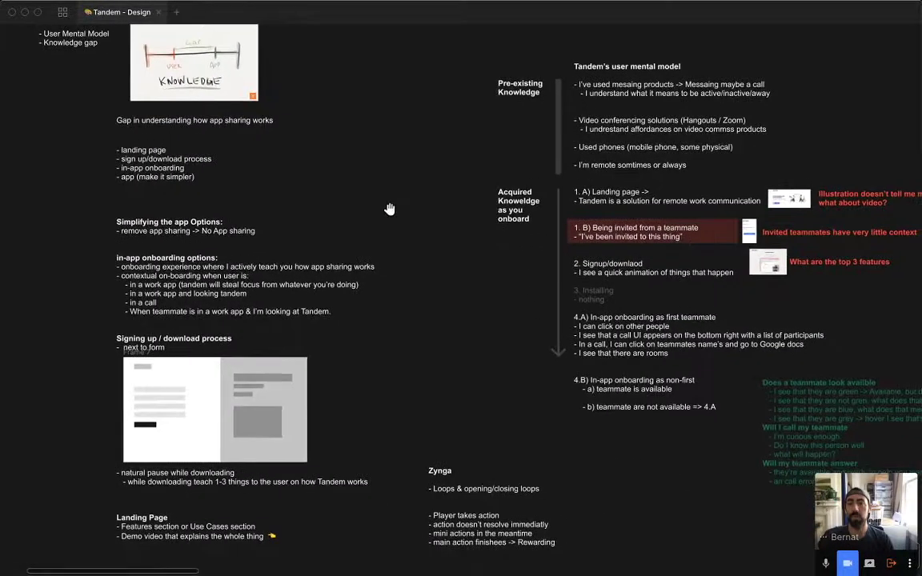
key(super+minus)
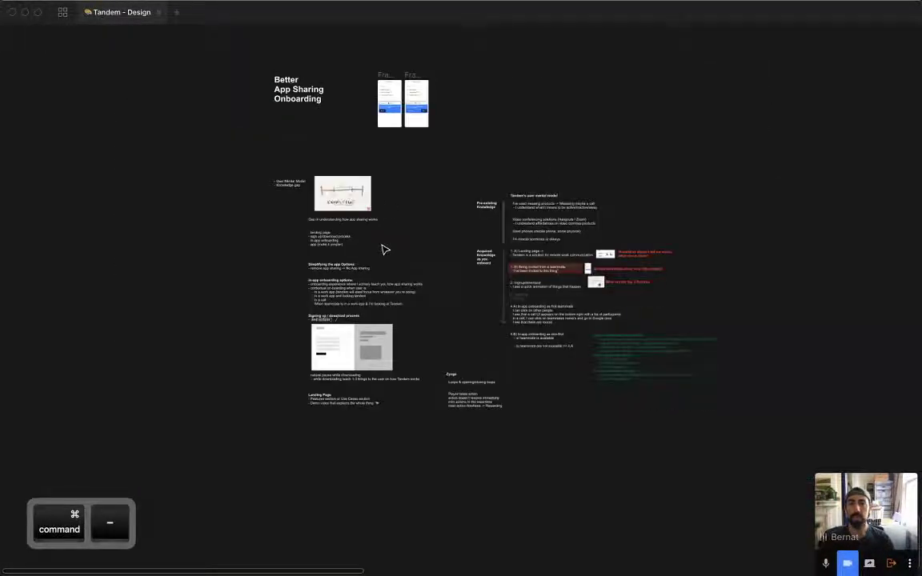
drag(289, 229, 486, 443)
drag(368, 340, 858, 337)
drag(430, 171, 875, 430)
drag(840, 304, 668, 333)
key(super+z)
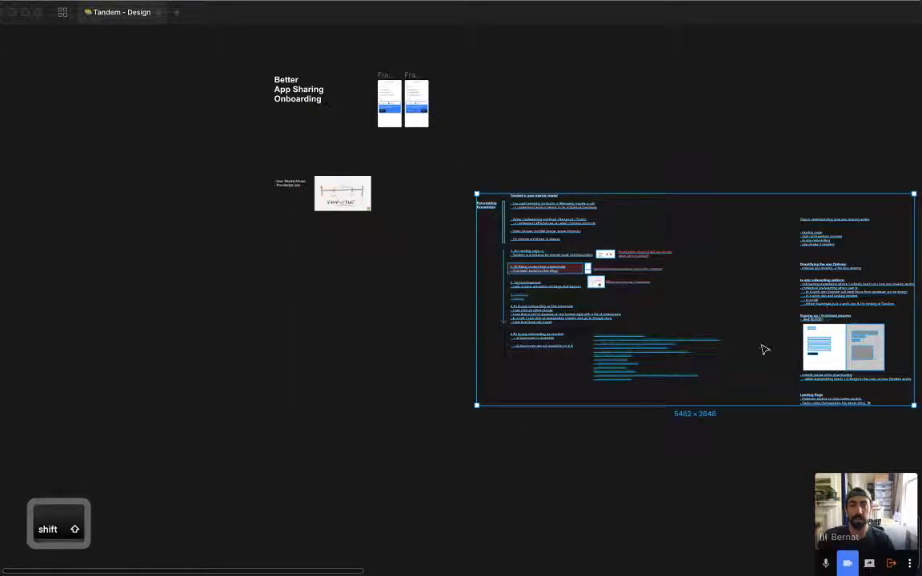
click(761, 350)
Move the Tandem user mental model notes with their images and comments directly below the knowledge sketch.
drag(460, 171, 862, 458)
drag(647, 362, 444, 396)
drag(369, 152, 21, 366)
Reword the label beside the knowledge sketch as "User Mental Model & Knowledge gap" on two lines without dashes.
super+click(311, 168)
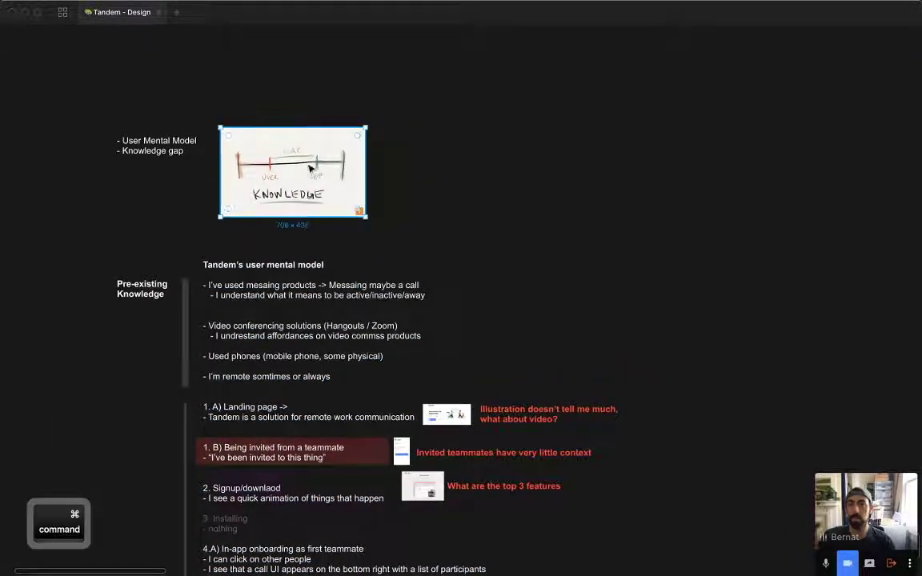
super+click(155, 152)
double_click(157, 152)
text(&)
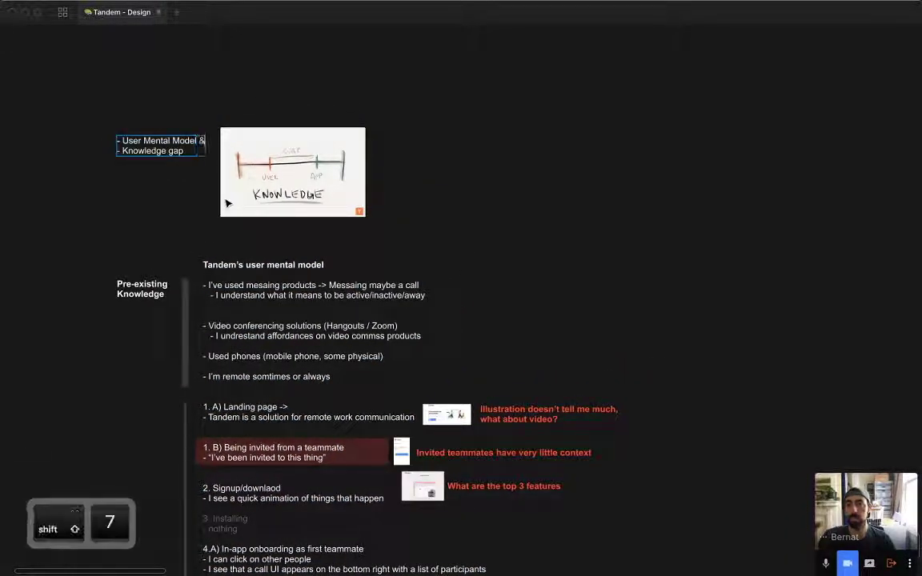
key(Delete)
key(Delete)
key(Delete)
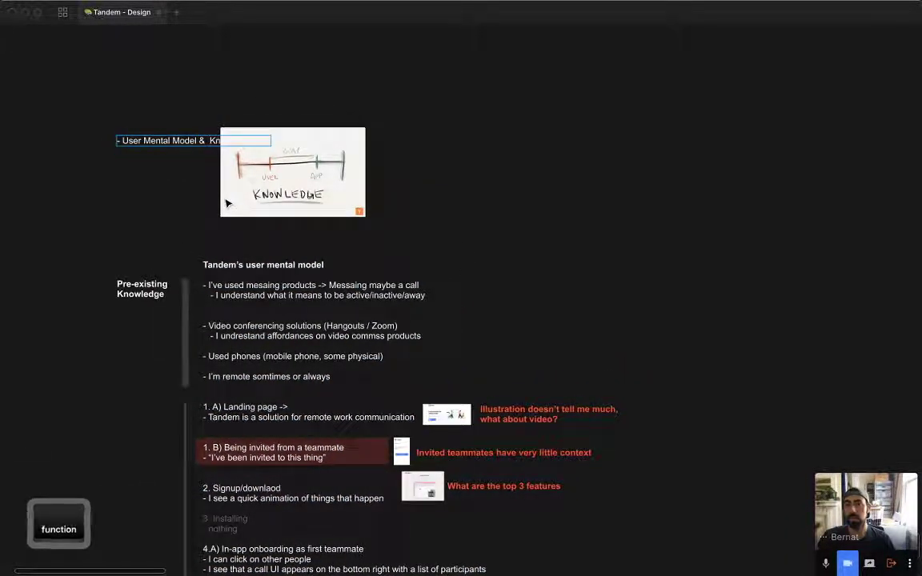
key(Return)
click(122, 139)
key(BackSpace)
key(BackSpace)
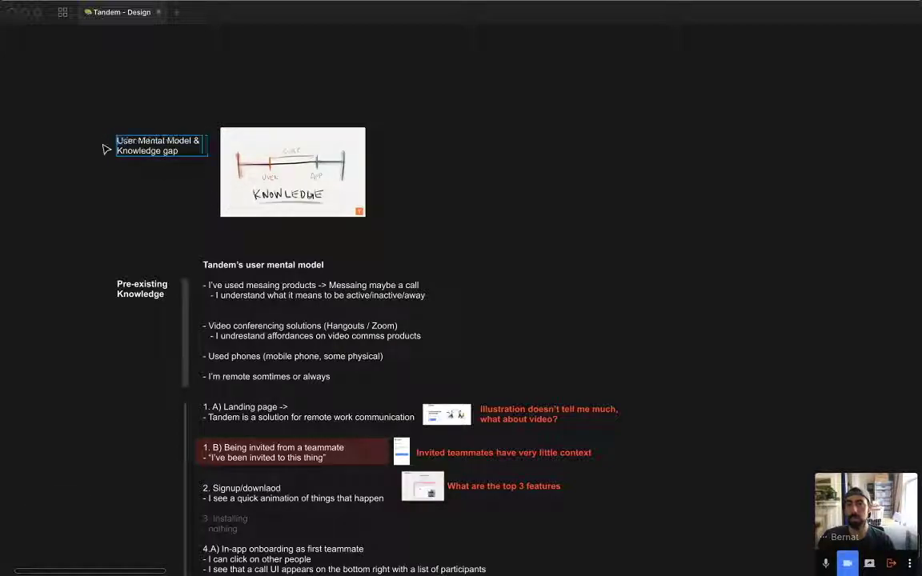
Place the "User Mental Model & Knowledge gap" label above the knowledge sketch as a bold heading with a larger font size.
key(Escape)
drag(137, 145, 228, 96)
key(super+b)
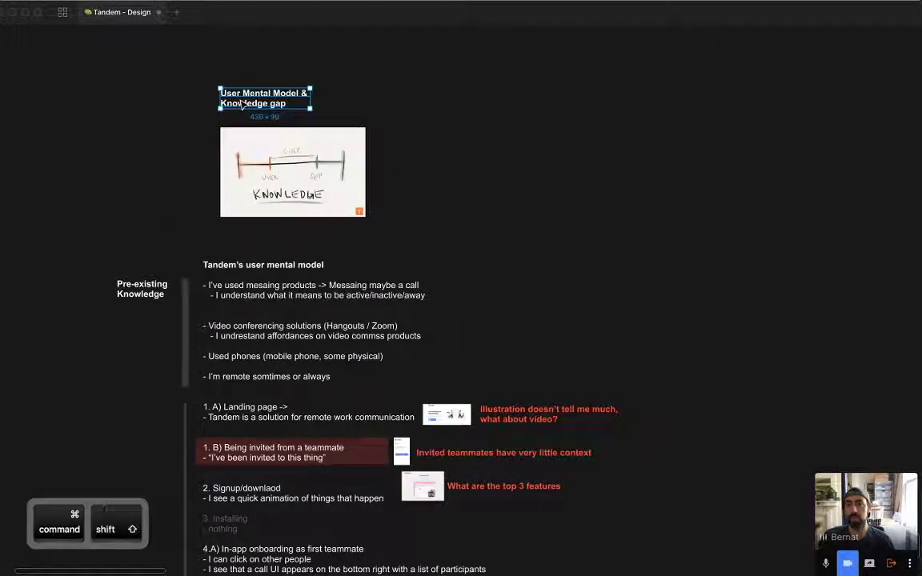
key(super+shift+slash)
key(Escape)
key(super+shift+period)
key(super+shift+period)
key(super+shift+period)
key(super+shift+period)
key(super+shift+period)
key(super+shift+period)
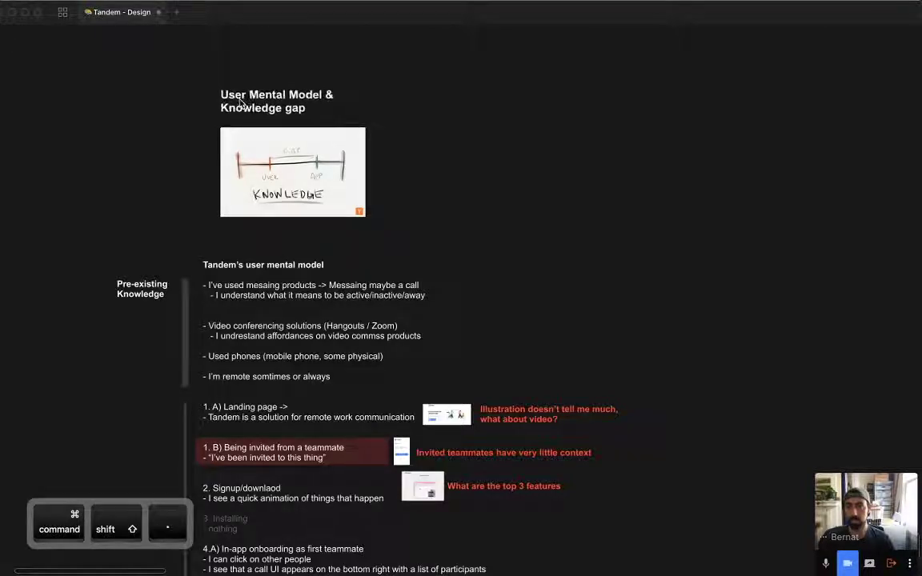
Rearrange the heading and the knowledge sketch so that the heading sits to the left of the image.
shift+click(294, 190)
drag(294, 190, 306, 117)
click(353, 147)
Move the whole block of mental model notes slightly up, closer to the heading and knowledge sketch.
scroll(429, 233, down, 5)
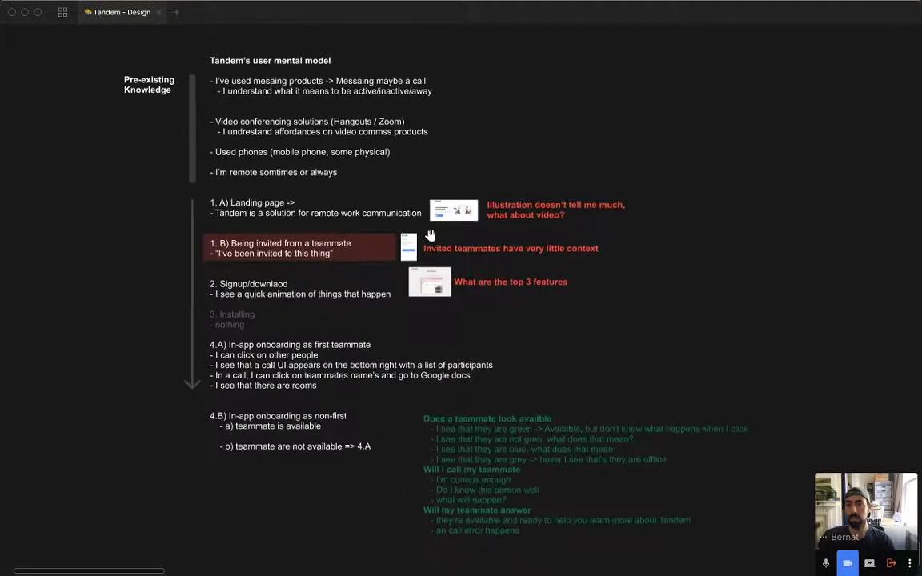
key(super+minus)
key(super+minus)
scroll(433, 240, right, 2)
drag(192, 201, 515, 419)
drag(421, 362, 420, 330)
Move the "Acquired Knoweldge as you onboard" label beside the onboarding-stages arrow, left-aligned below the "Pre-existing Knowledge" label.
key(z)
drag(179, 103, 522, 365)
drag(676, 286, 594, 211)
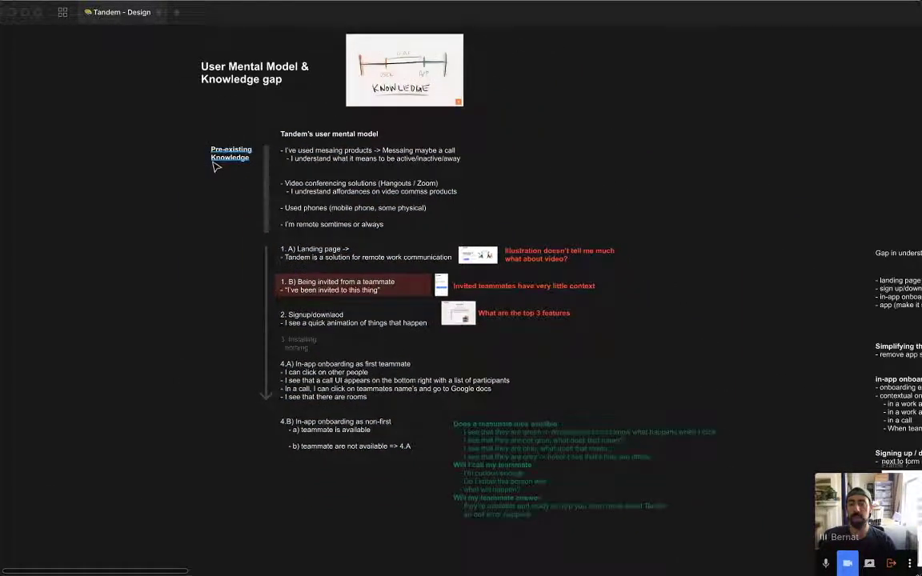
drag(751, 331, 194, 270)
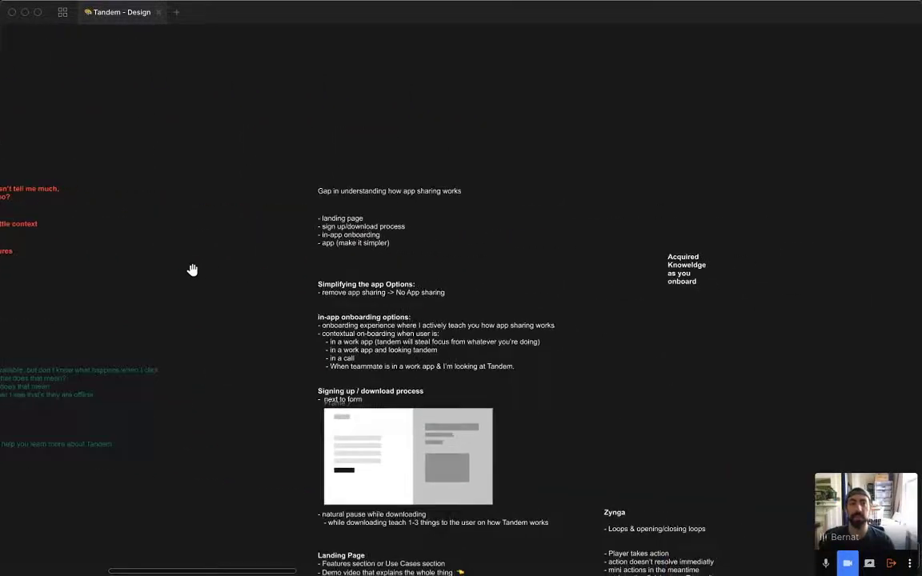
drag(691, 281, 2, 282)
scroll(4, 284, left, 4)
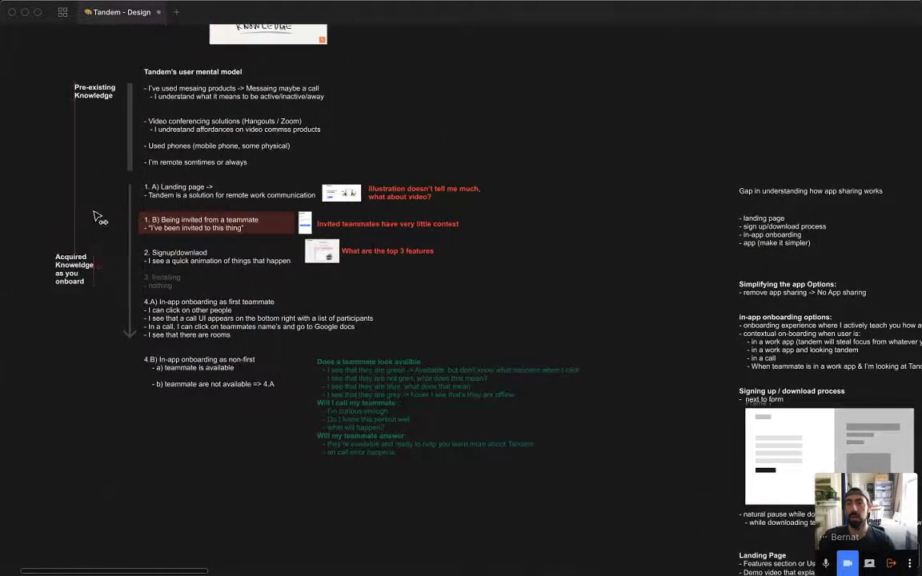
drag(97, 207, 99, 208)
drag(110, 280, 137, 312)
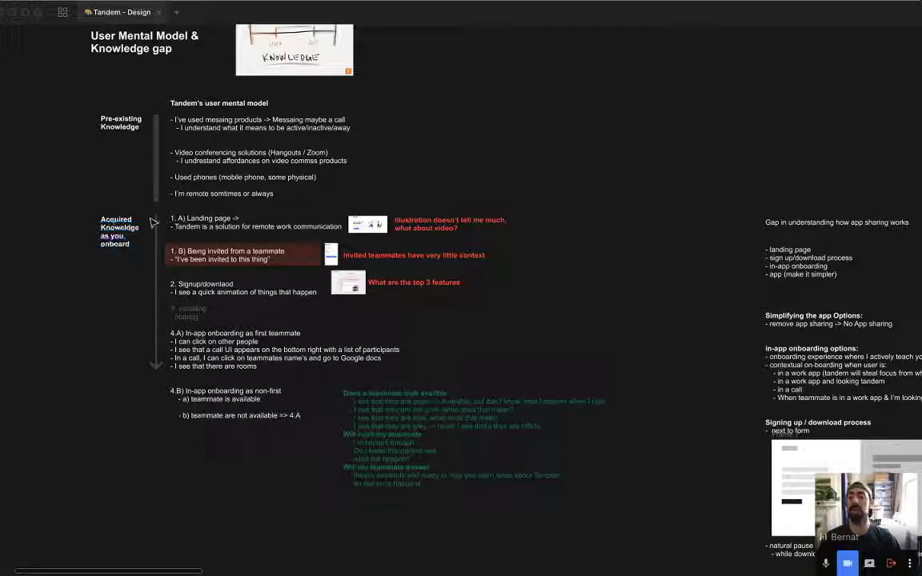
scroll(132, 196, down, 2)
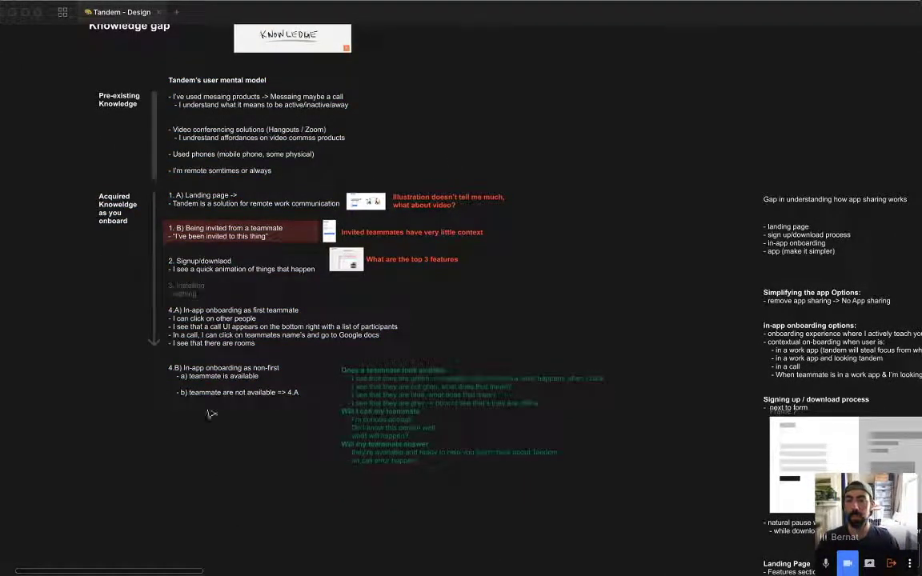
Insert a run of blank lines between "a) teammate is available" and "b) teammate are not available => 4.A" in the mental model list.
ctrl+scroll(602, 556, up, 3)
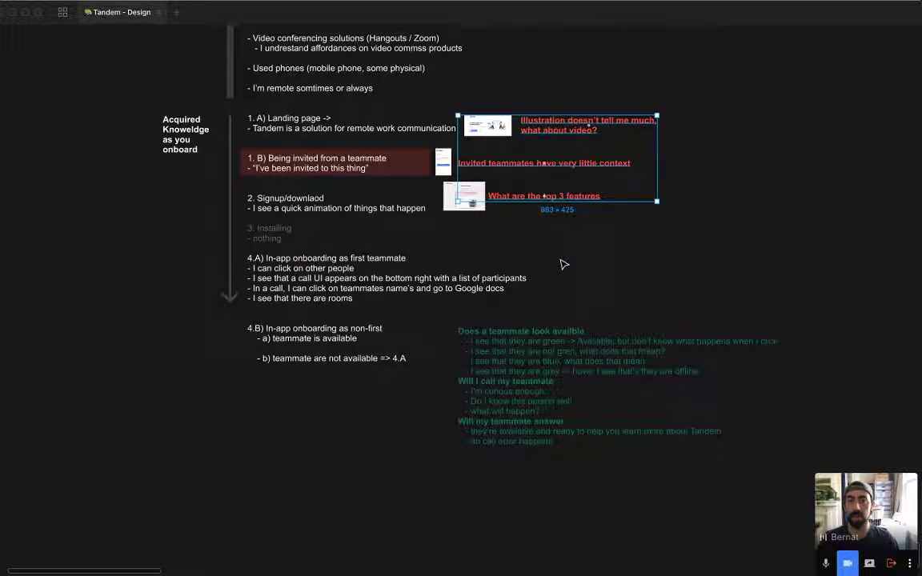
scroll(549, 266, right, 3)
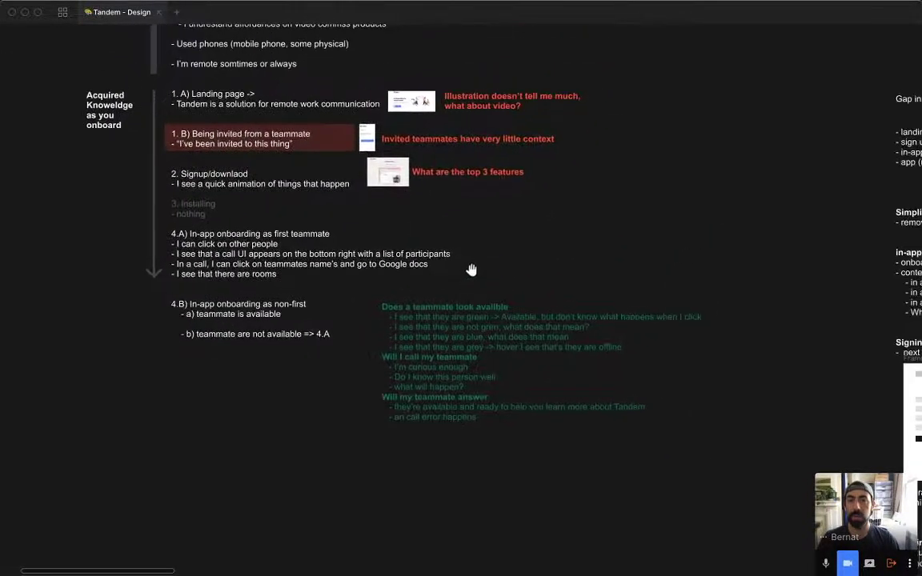
drag(516, 232, 520, 191)
click(524, 208)
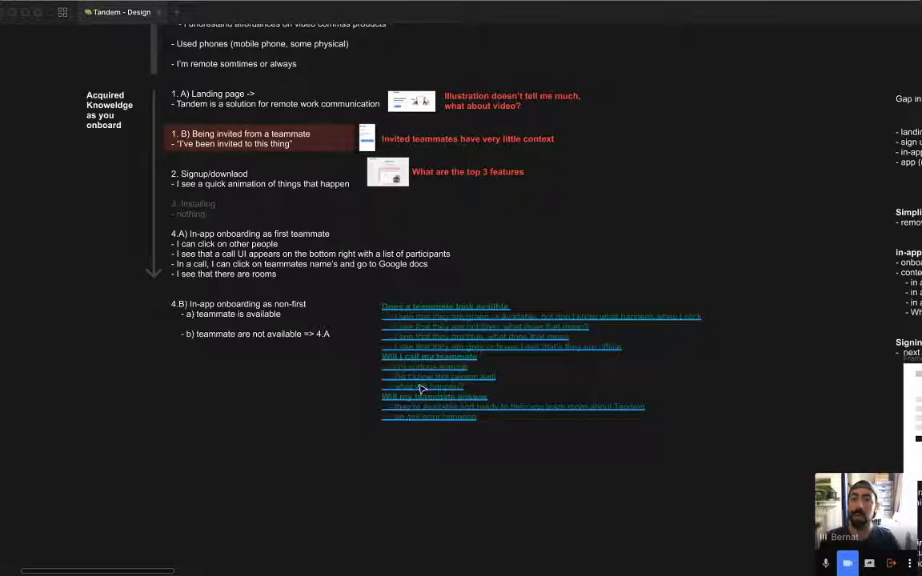
double_click(264, 315)
click(282, 316)
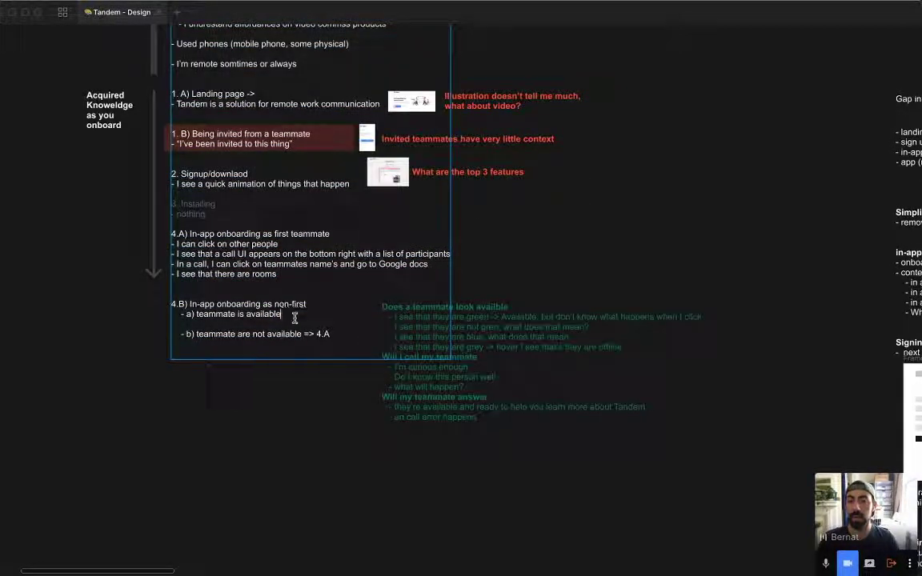
key(Return)
key(Return)
key(Return)
key(Return)
key(Return)
key(Return)
key(Return)
key(Return)
key(Return)
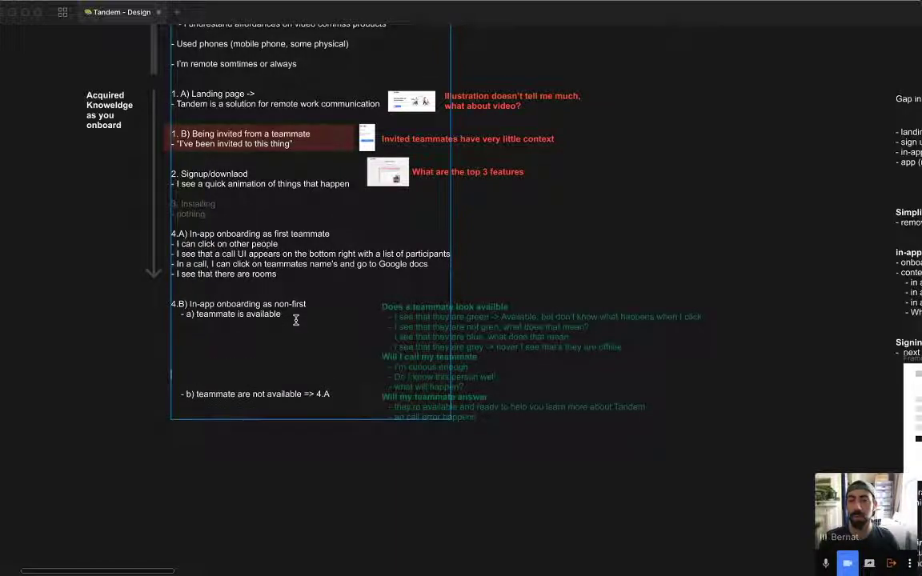
key(Return)
key(Return)
key(Return)
key(Return)
Cut the green teammate-availability notes and paste their text into the mental model list below "a) teammate is available".
double_click(427, 376)
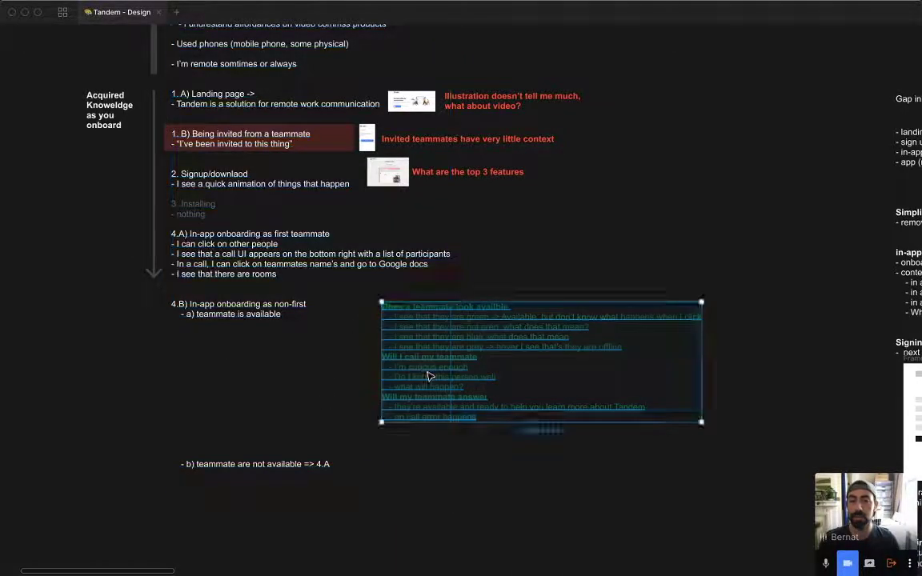
key(cmd+x)
double_click(288, 313)
click(298, 328)
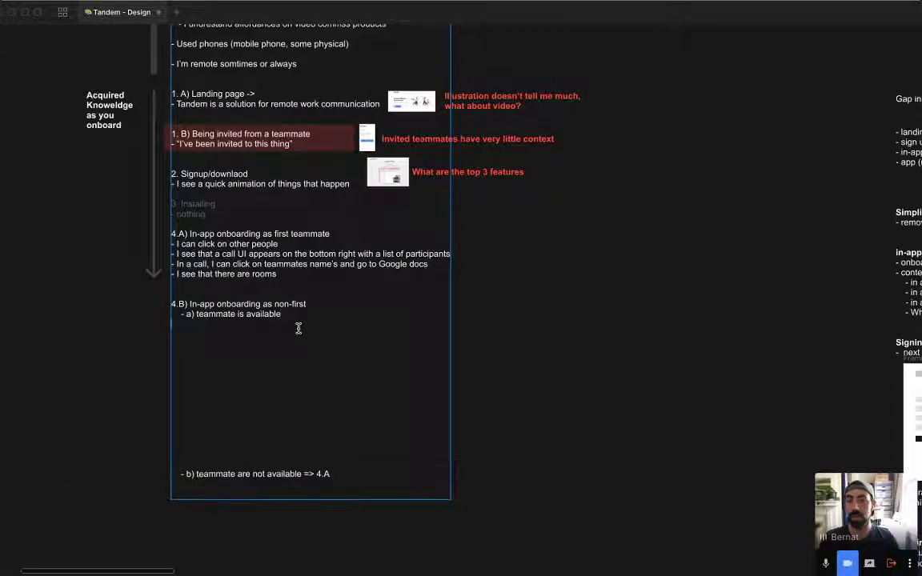
key(cmd+v)
shift+click(243, 334)
key(super+z)
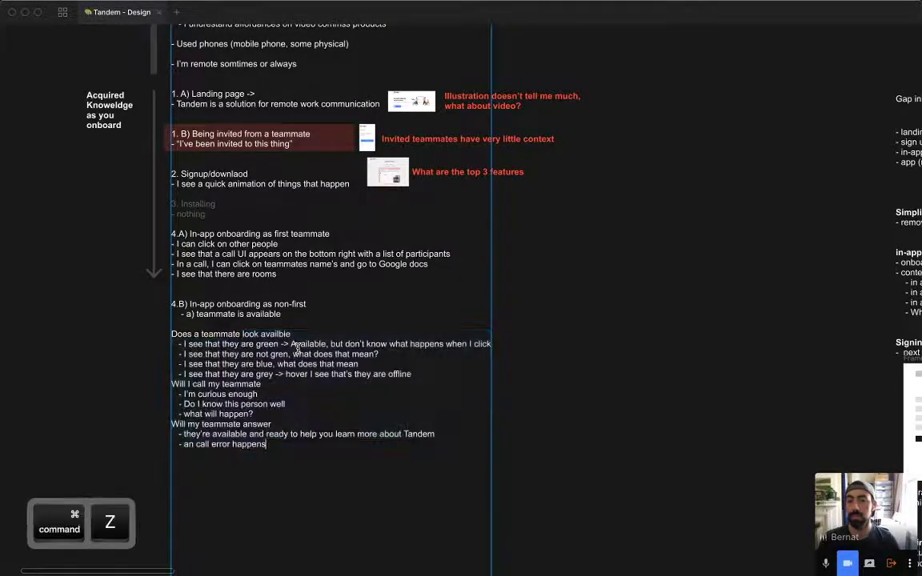
Cut the pasted notes out of the list and place them as a separate, indented text block in the gap under "a) teammate is available".
shift+click(132, 320)
key(super+x)
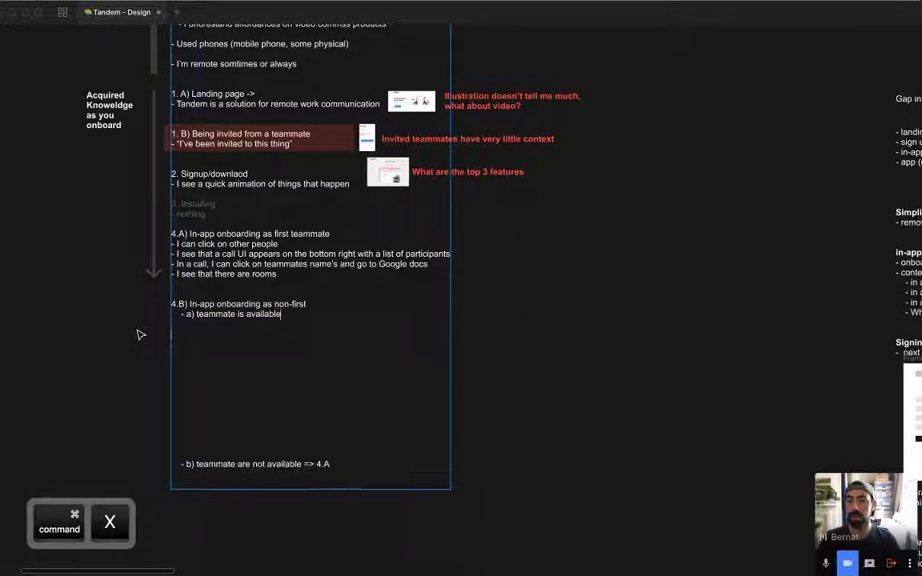
text(e)
click(511, 372)
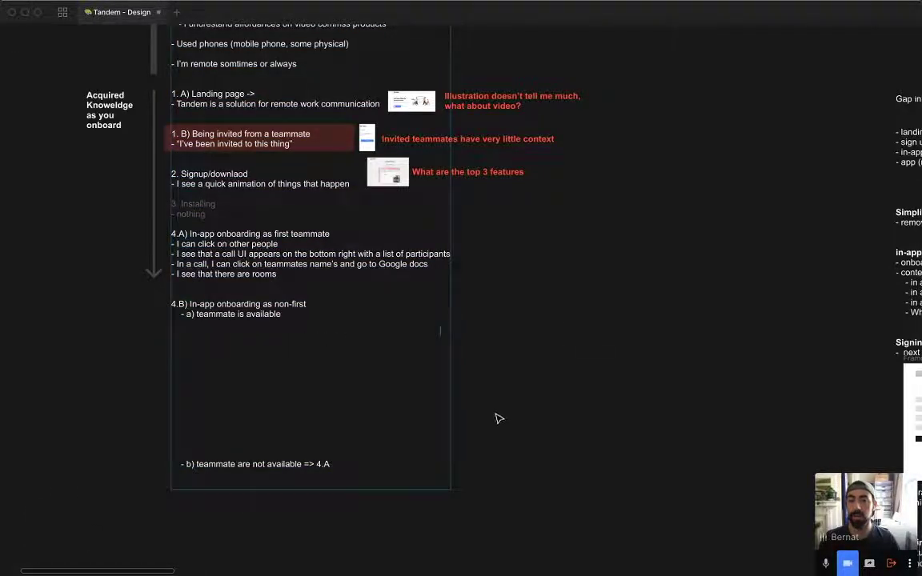
key(super+v)
drag(492, 363, 268, 377)
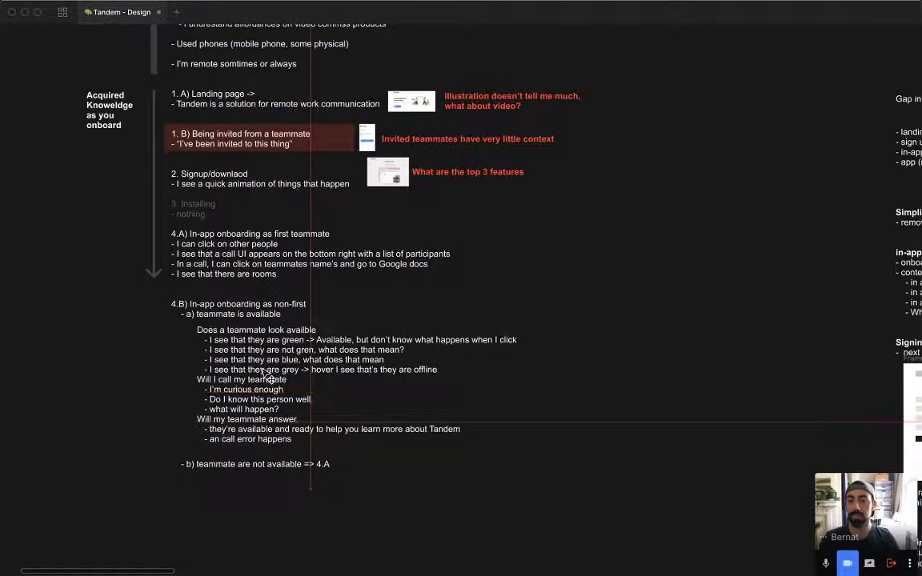
Remove one blank line above "b) teammate are not available => 4.A" to close the gap below the indented notes.
double_click(227, 465)
key(super+Left)
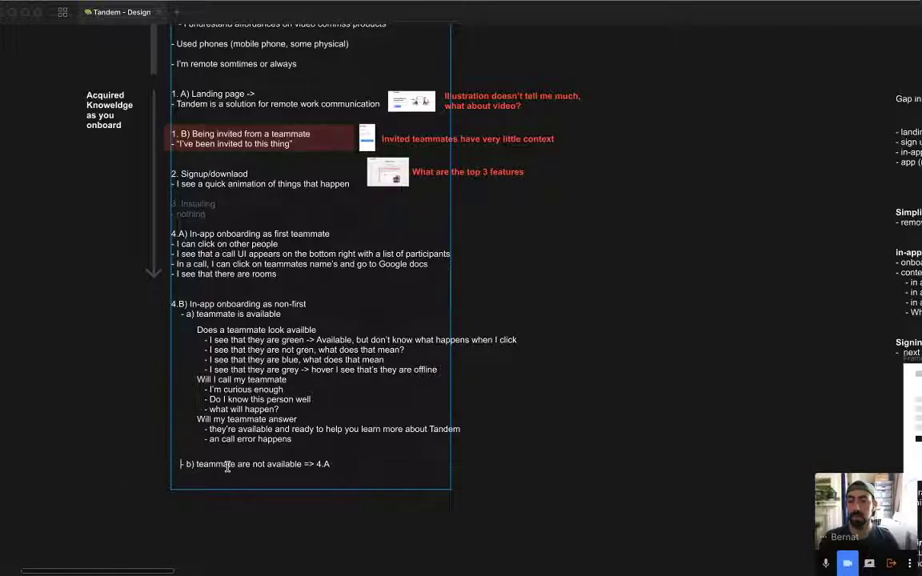
key(super+Left)
key(BackSpace)
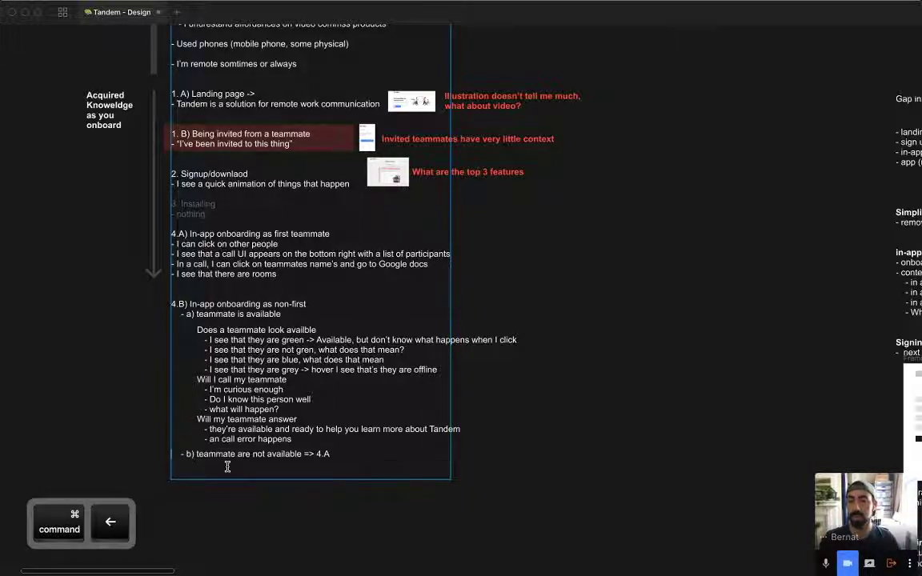
Set the opacity of the indented teammate-availability notes to 60%.
click(660, 415)
click(426, 327)
key(6)
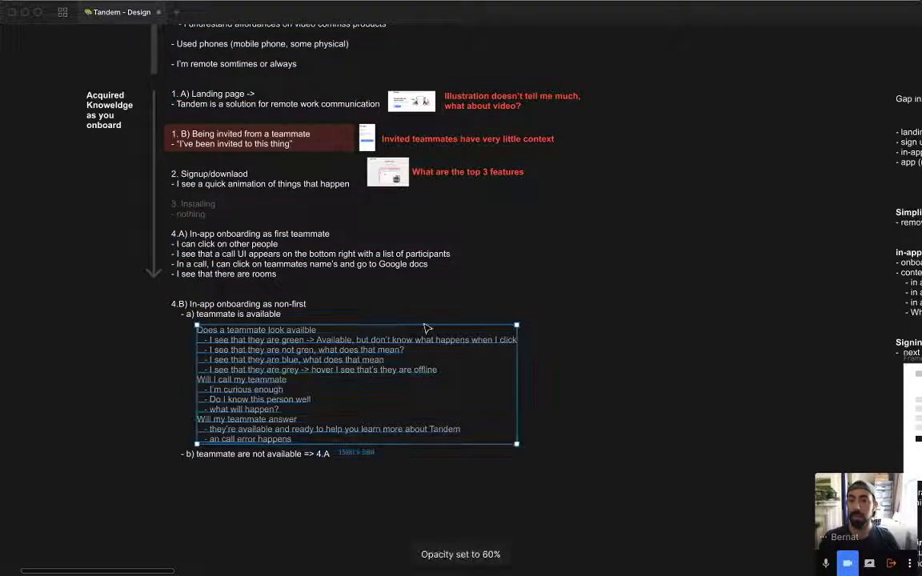
Reword the heading "Gap in understanding how app sharing works" as "Places where we can onboard people" and make it bold with a larger font size.
scroll(436, 296, down, 1)
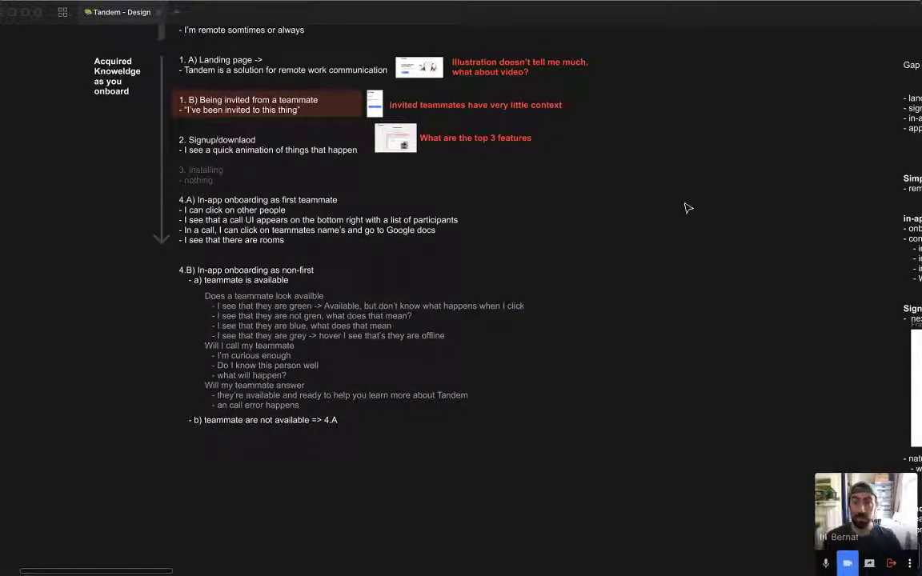
scroll(253, 422, up, 3)
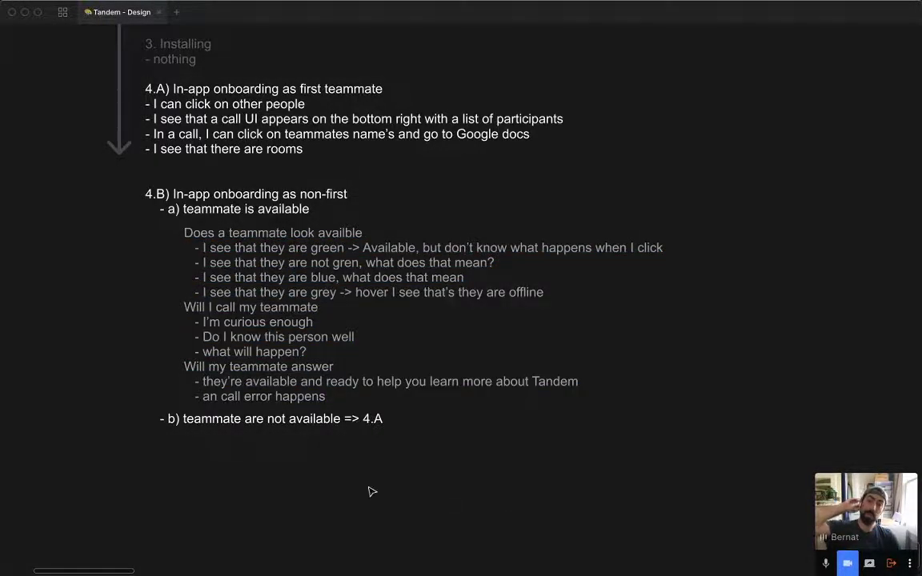
drag(428, 185, 374, 252)
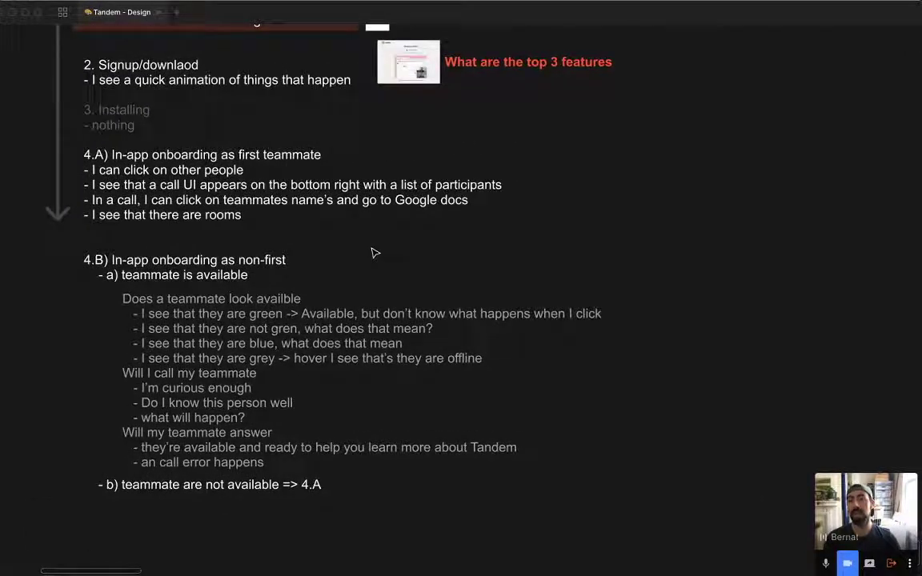
key(super+minus)
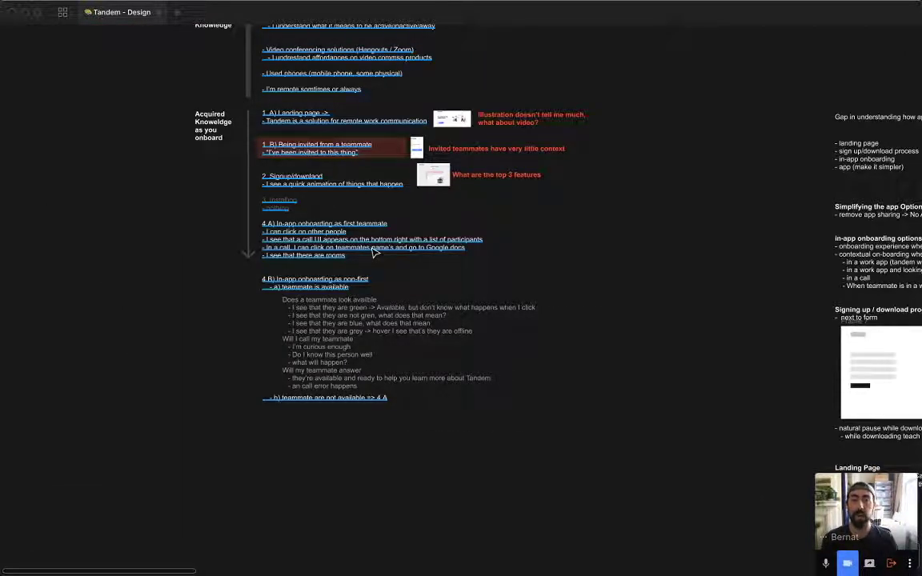
drag(627, 295, 310, 304)
drag(390, 298, 343, 289)
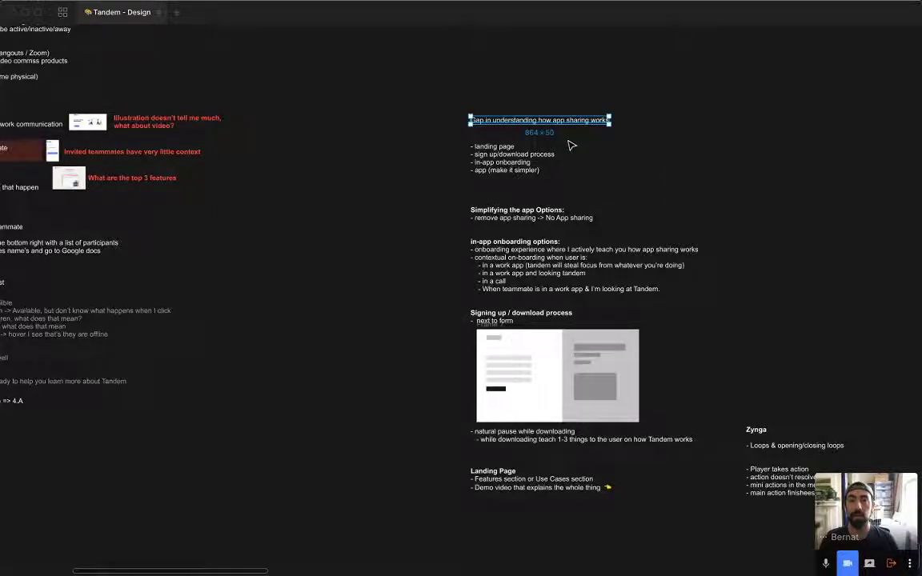
text(Places where we can onboard people)
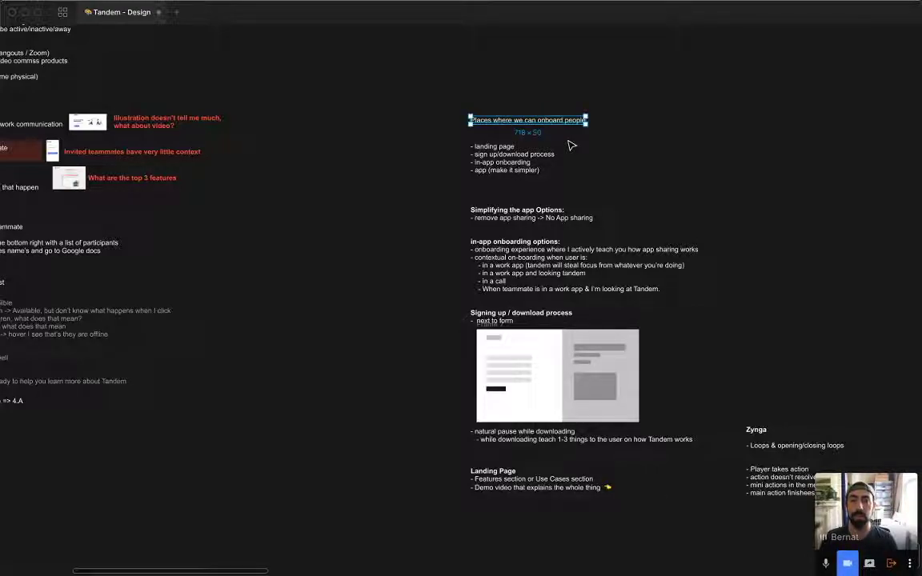
key(super+b)
key(super+minus)
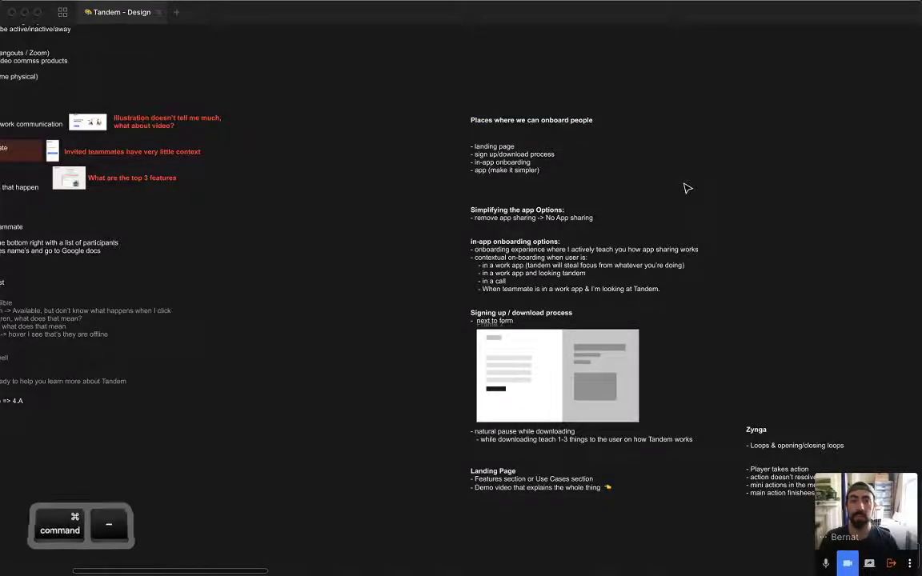
key(super+shift+period)
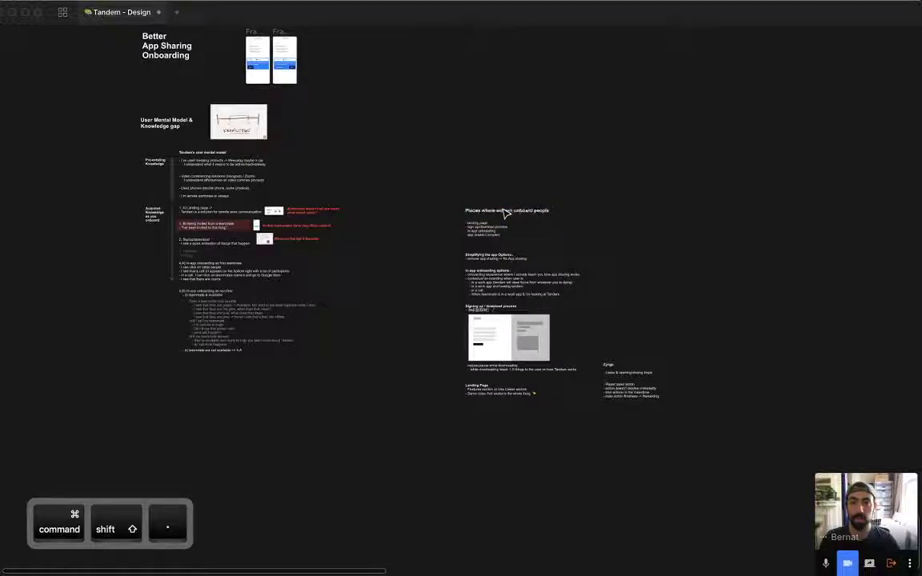
Move the whole "Places where we can onboard people" block, including the Zynga notes, up and closer to the mental model notes.
drag(469, 199, 617, 404)
drag(531, 349, 491, 285)
drag(719, 167, 506, 399)
click(505, 400)
Draw a horizontal arrow about 175 px long from the "while downloading teach 1-3 things" note to the Zynga notes.
scroll(481, 372, up, 5)
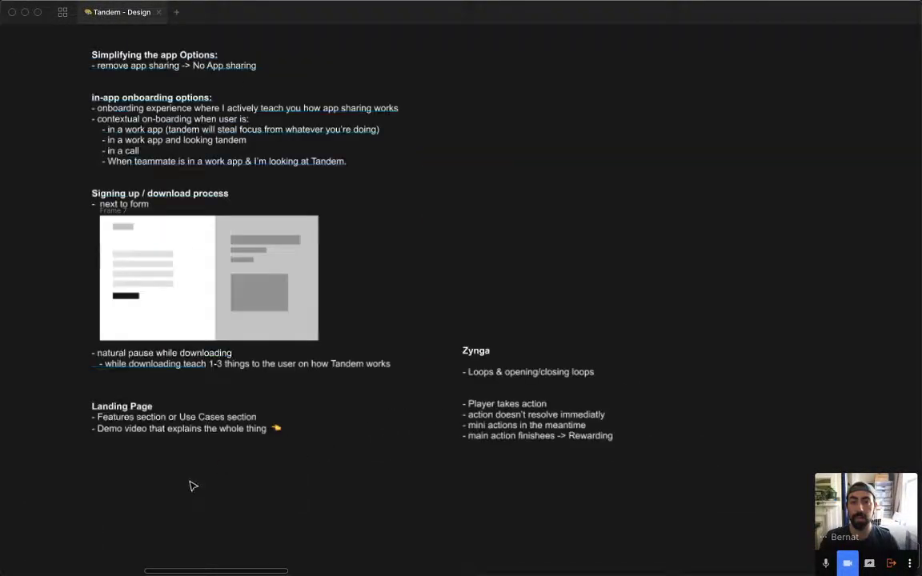
drag(281, 429, 308, 402)
click(413, 350)
click(453, 343)
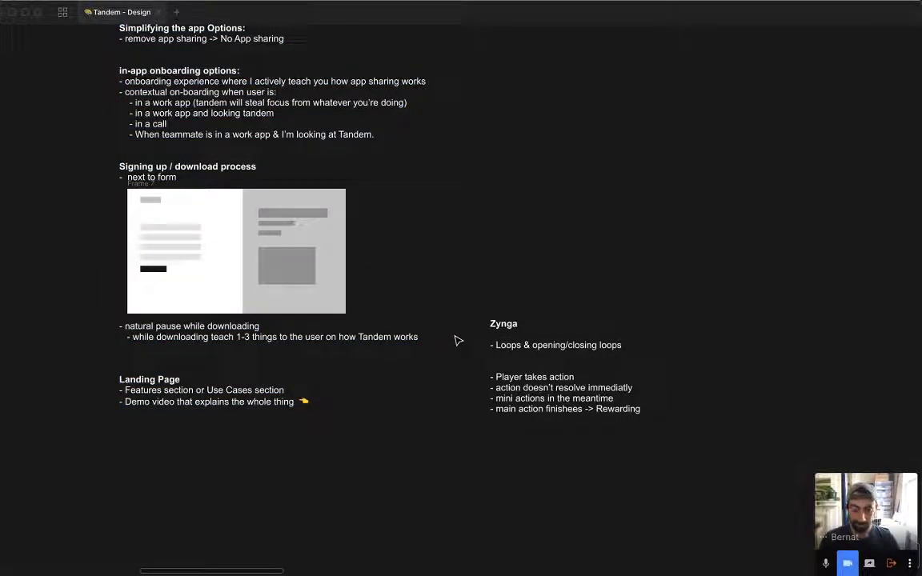
key(shift)
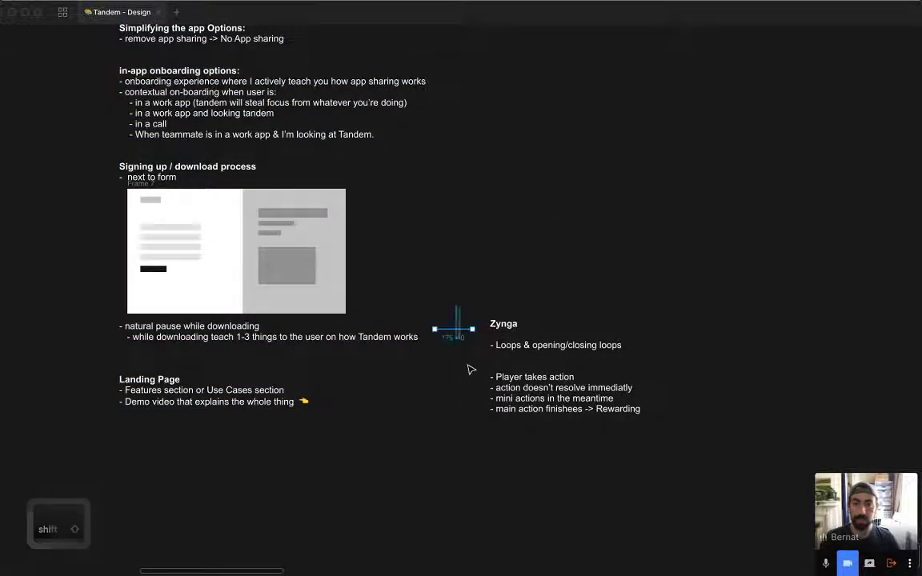
key(ctrl+c)
click(222, 299)
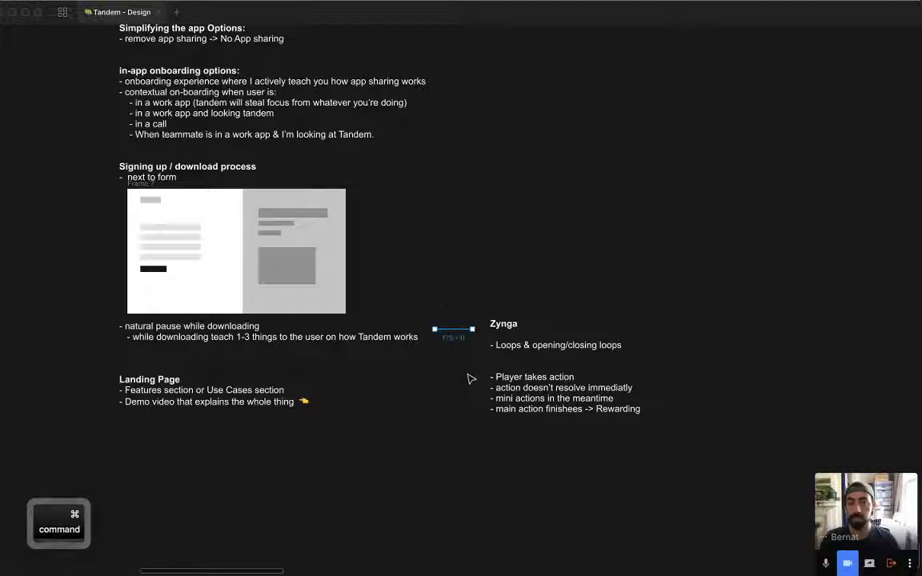
Adjust the stroke weight of the arrow pointing to the Zynga notes and set its opacity to 20%.
key(super+backslash)
drag(785, 310, 811, 314)
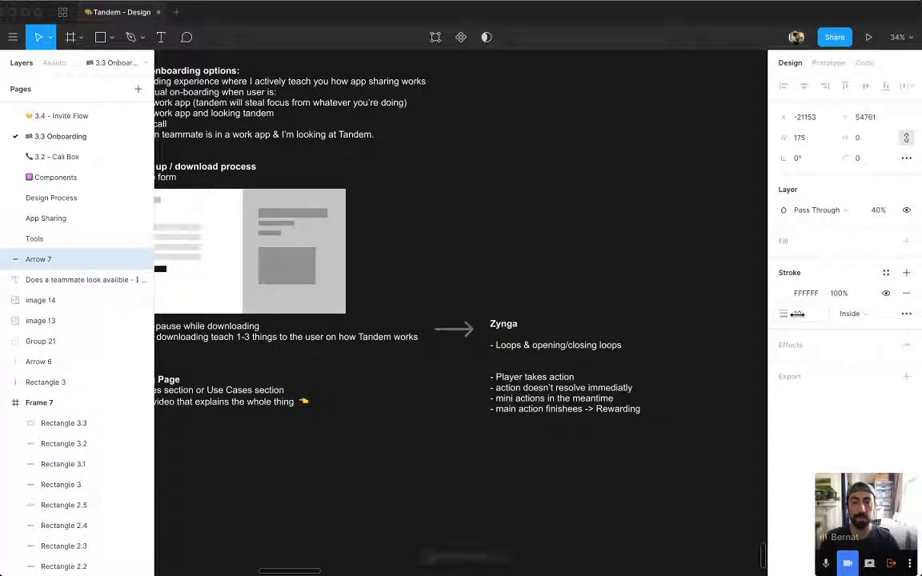
key(2)
key(super+backslash)
scroll(498, 286, down, 5)
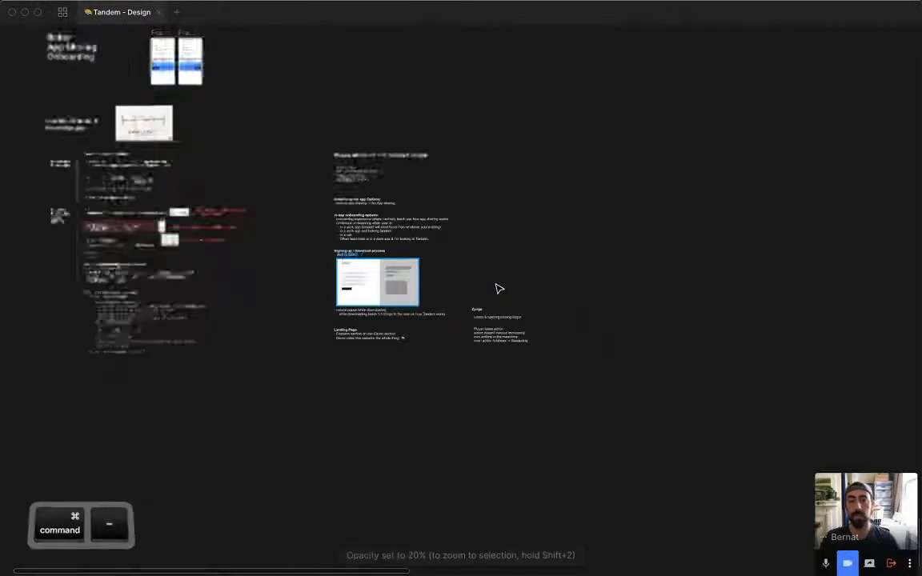
drag(262, 173, 463, 252)
scroll(457, 252, up, 2)
drag(617, 402, 579, 372)
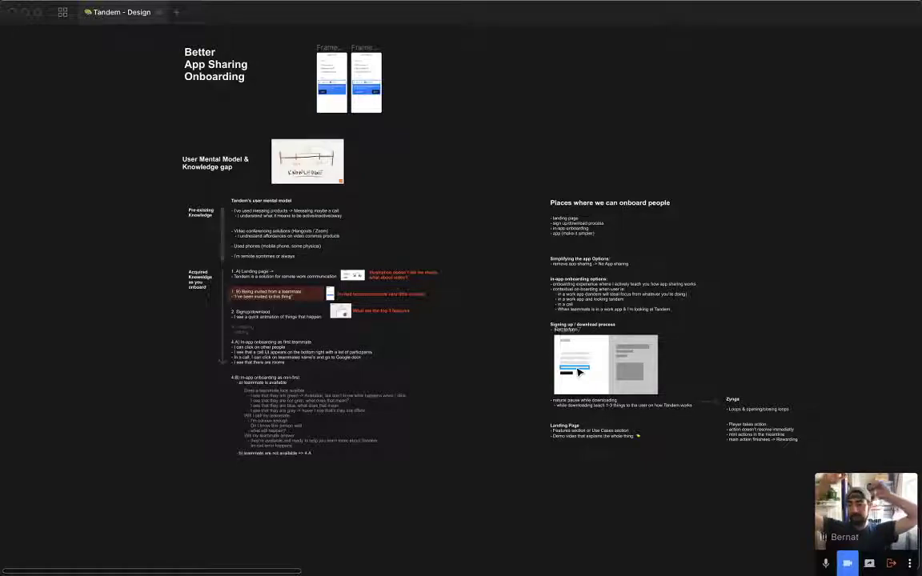
scroll(523, 263, up, 5)
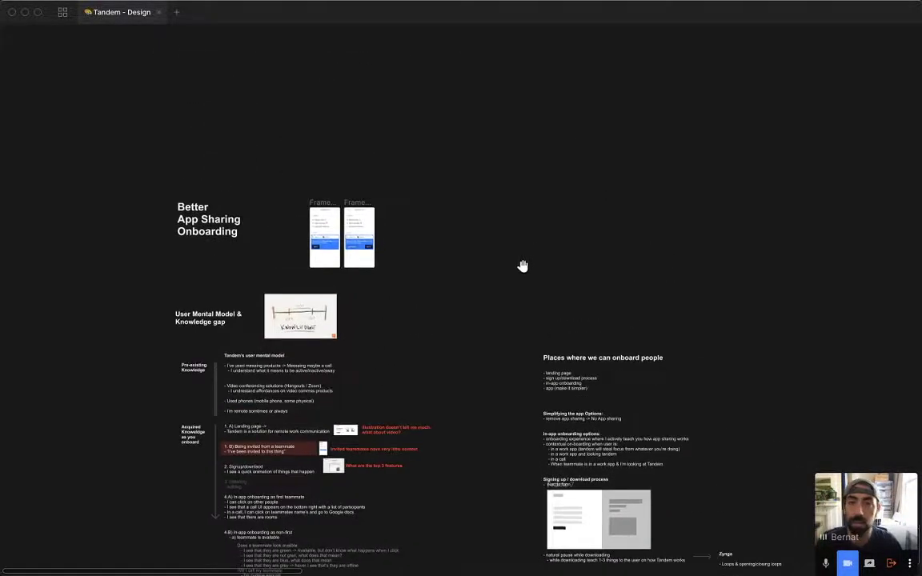
Review the onboarding board from the title and app frames down through the mental model notes and the places to onboard people.
key(super+equal)
scroll(521, 232, down, 5)
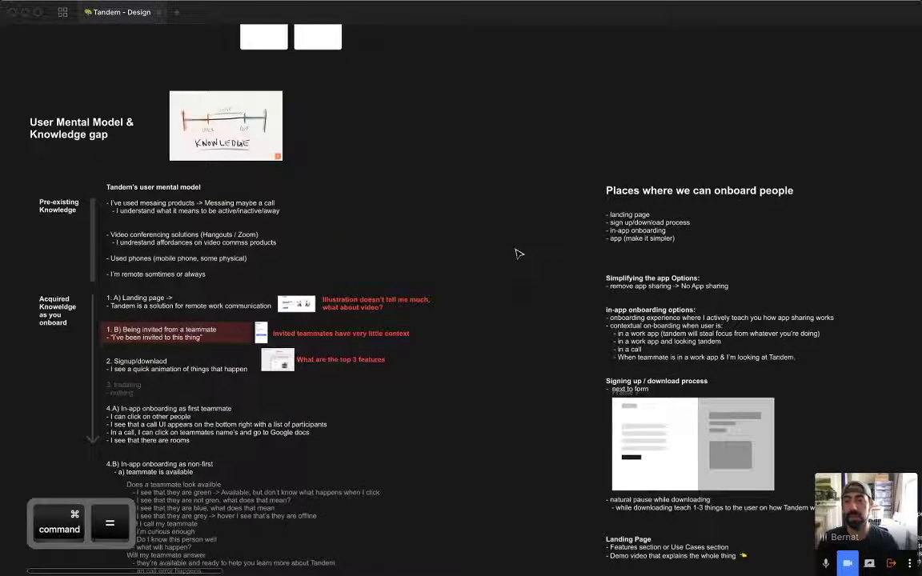
key(super+minus)
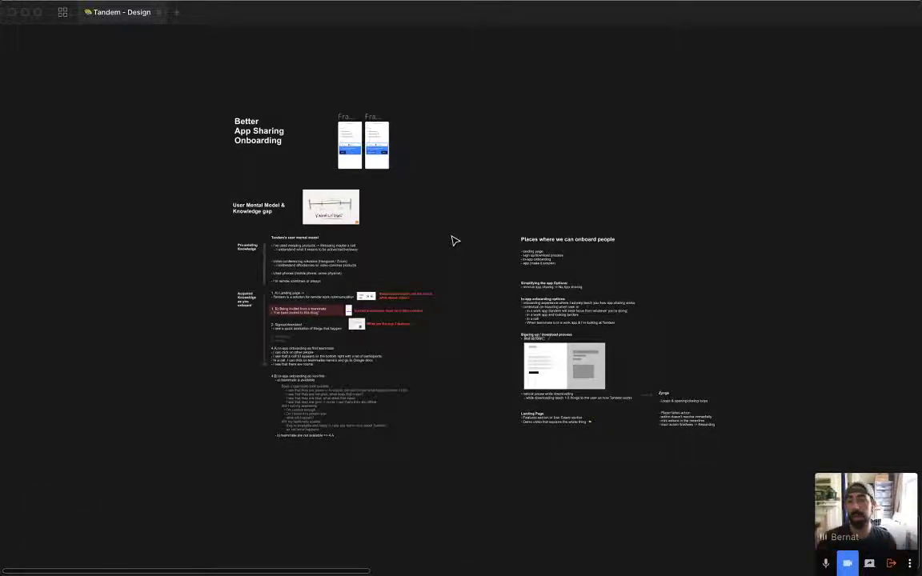
drag(292, 143, 497, 237)
drag(579, 310, 557, 274)
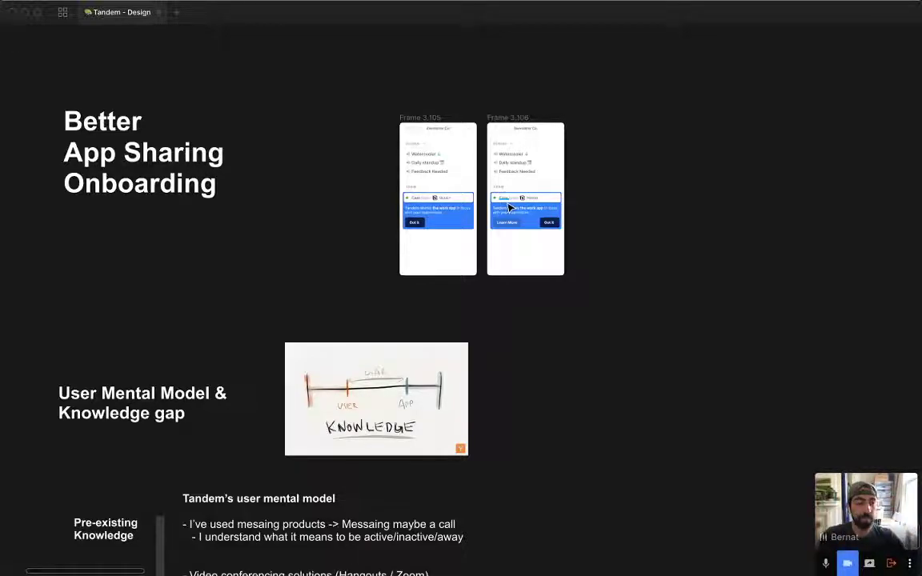
scroll(545, 305, down, 3)
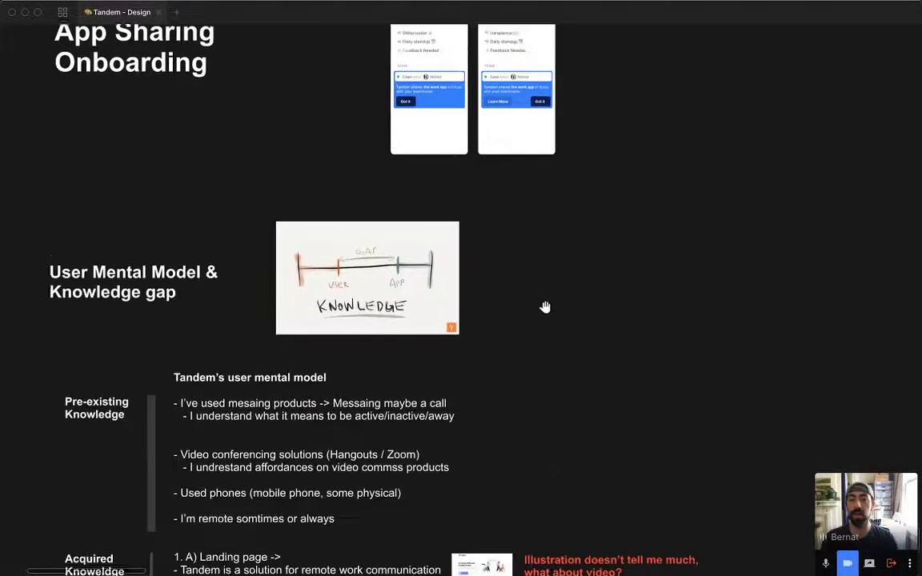
key(super+minus)
scroll(443, 89, down, 5)
scroll(463, 209, right, 3)
scroll(463, 208, up, 2)
scroll(463, 208, left, 2)
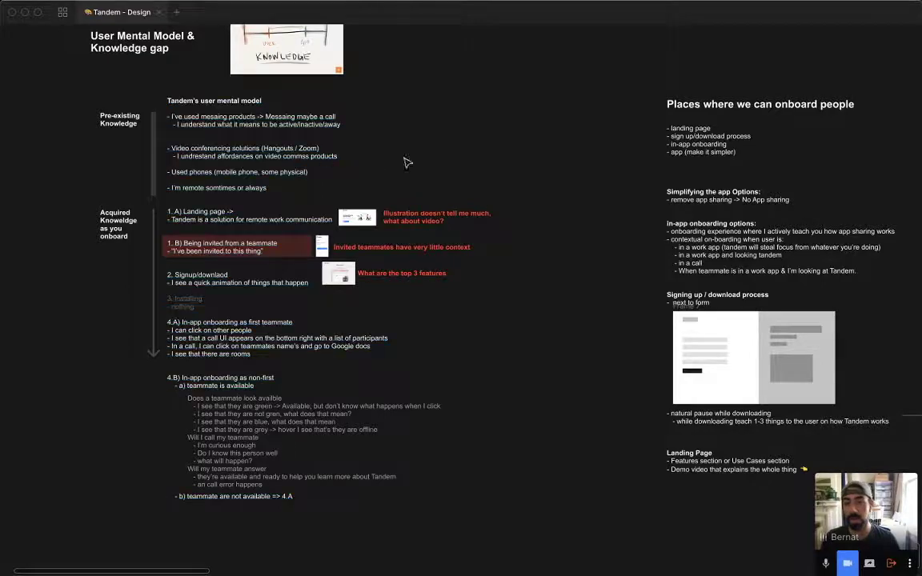
scroll(407, 162, up, 4)
scroll(521, 177, right, 1)
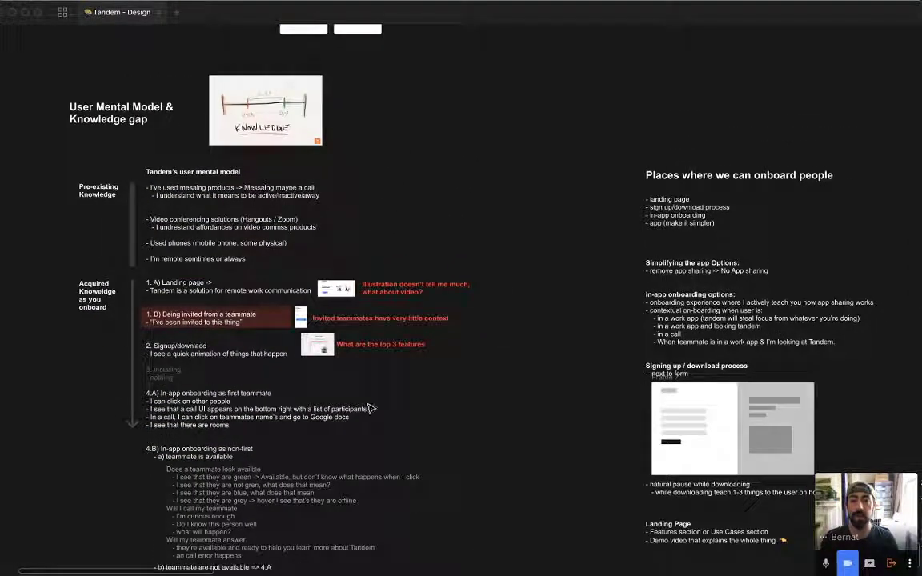
scroll(465, 370, up, 8)
drag(243, 140, 434, 302)
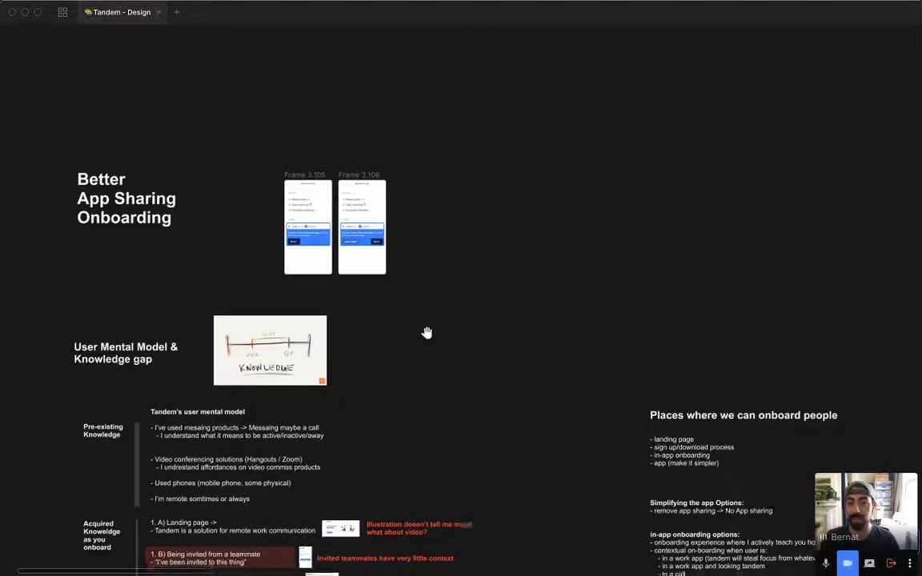
scroll(426, 331, down, 8)
scroll(584, 137, up, 5)
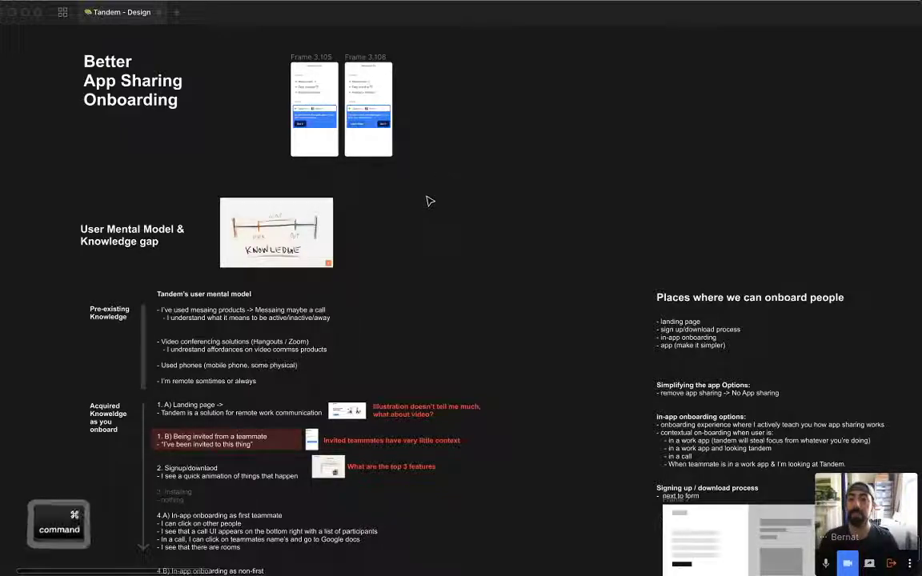
Switch to the browser, capture the upper part of the tandem.chat landing page, and paste it into the Figma board below the notes.
key(super+Tab)
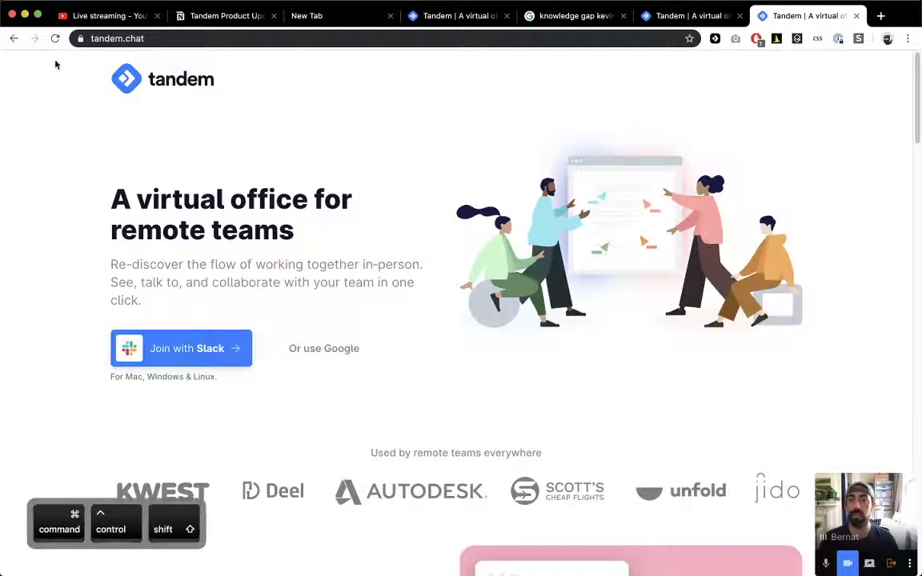
key(ctrl+shift+super+4)
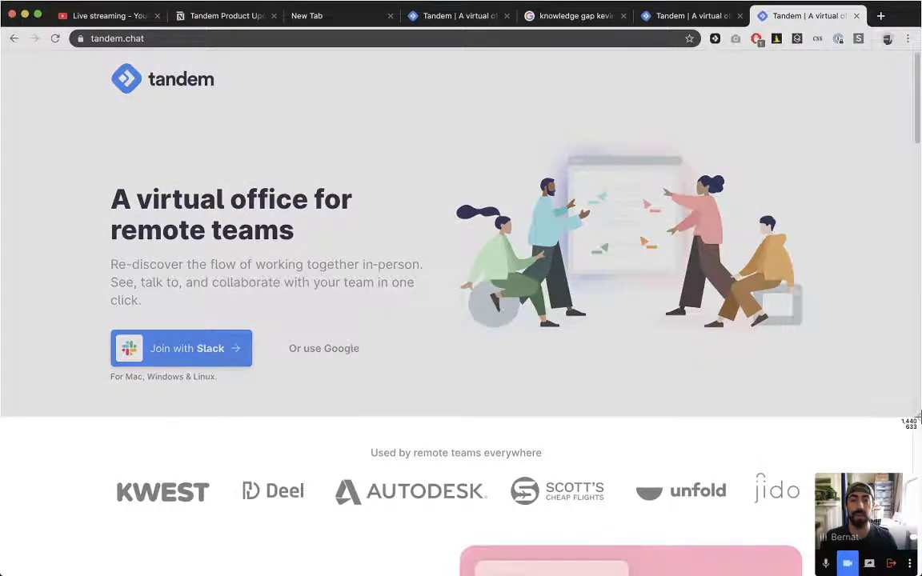
key(super+Tab)
scroll(441, 257, down, 10)
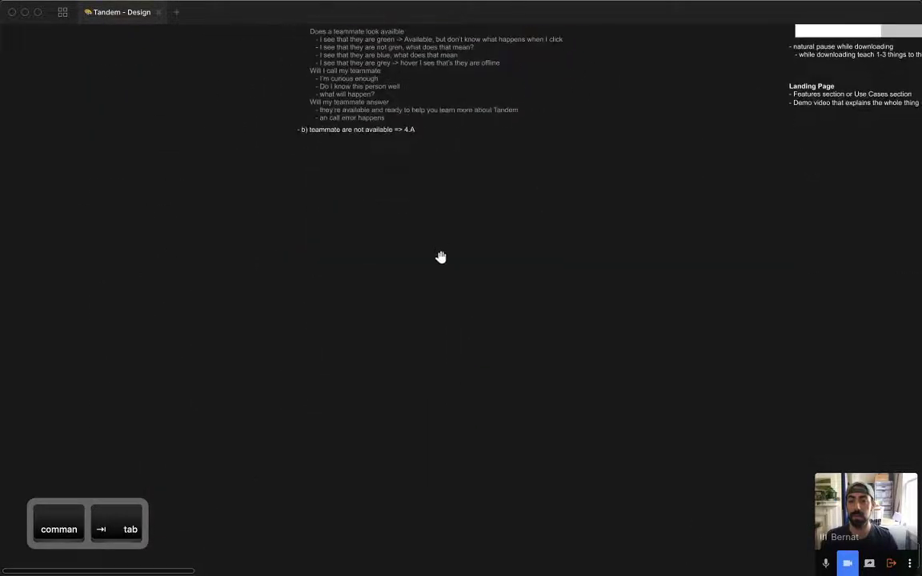
key(super+v)
key(super+minus)
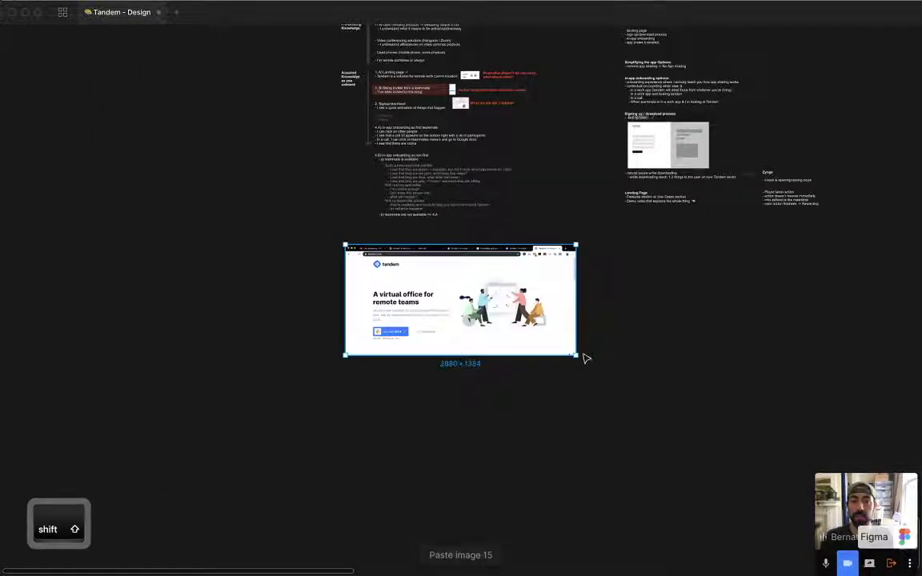
Scale the pasted landing page screenshot down proportionally.
drag(576, 355, 533, 318)
click(248, 425)
scroll(248, 425, up, 5)
drag(433, 320, 354, 357)
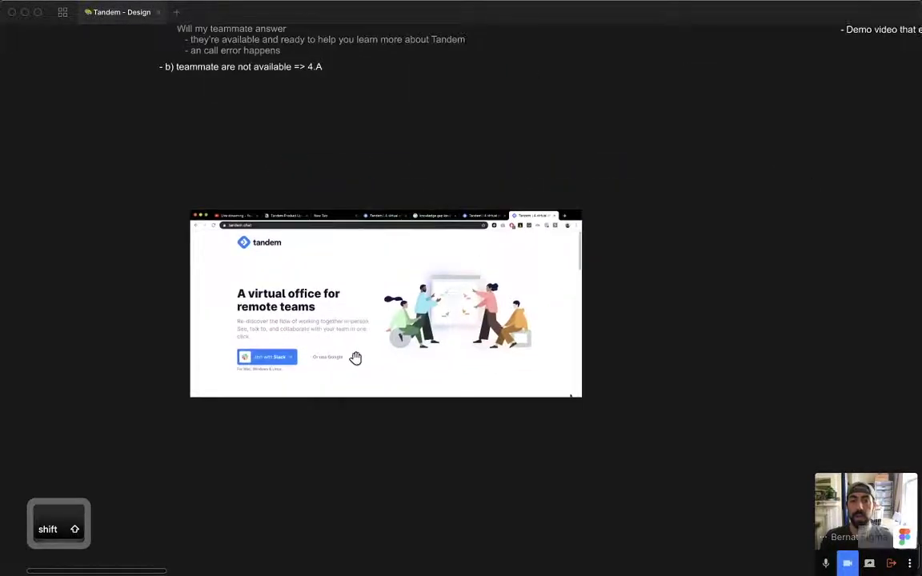
Draw a rectangle about 746 × 465 over the screenshot's illustration and set its corner radius to 12.
key(r)
mouse_move(377, 259)
mouse_down()
mouse_move(484, 339)
mouse_move(544, 362)
mouse_up()
key(super+backslash)
click(872, 158)
text(12)
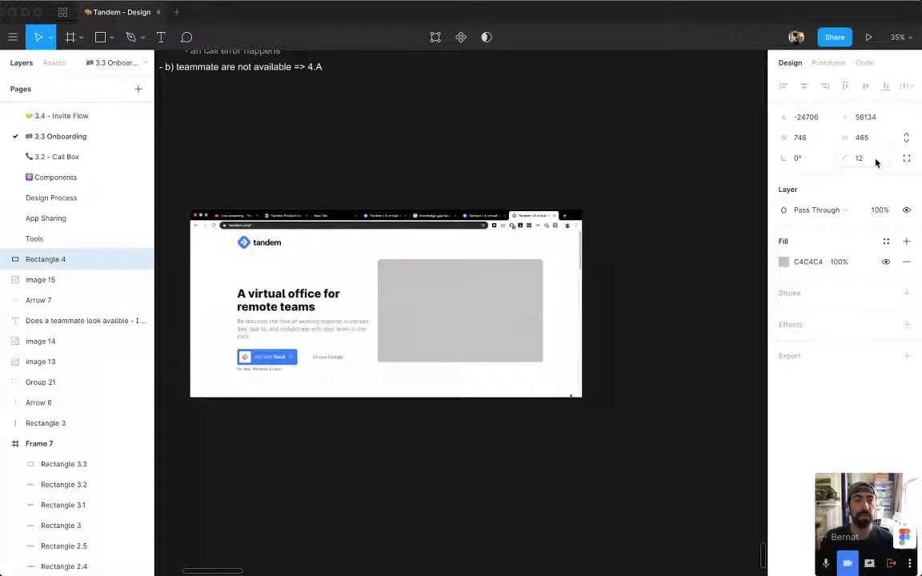
key(Return)
Replace the rectangle's fill with a black (000000) inside stroke of weight 2.
click(823, 269)
text(000)
key(Return)
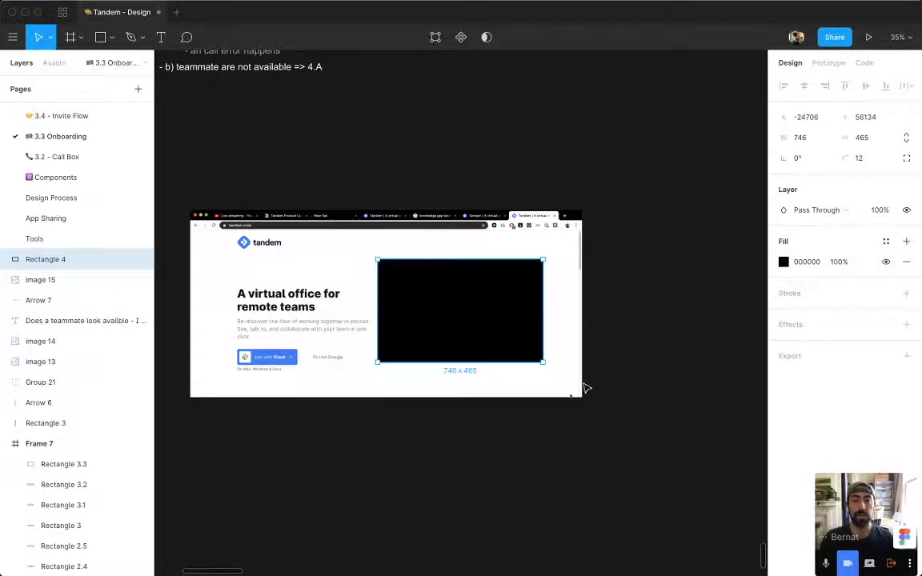
key(shift+x)
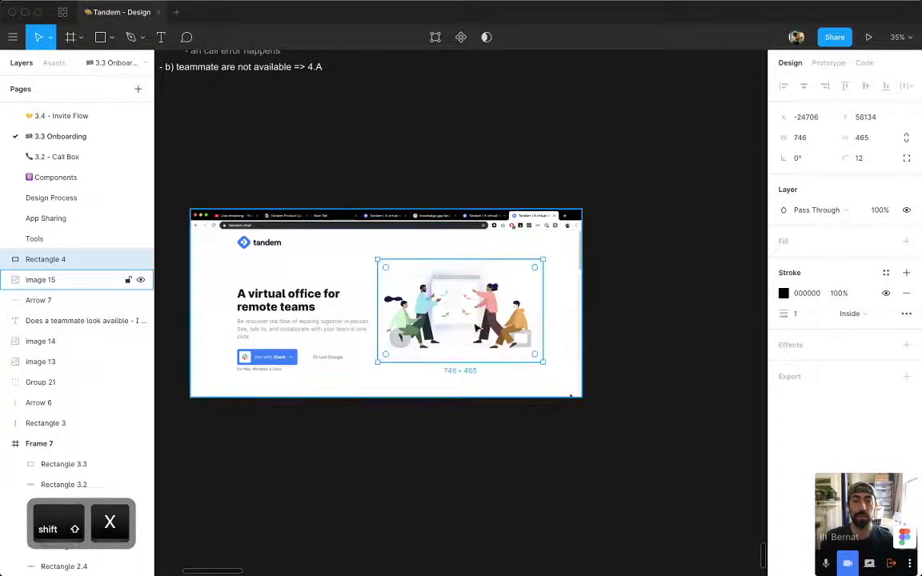
text(2)
key(Return)
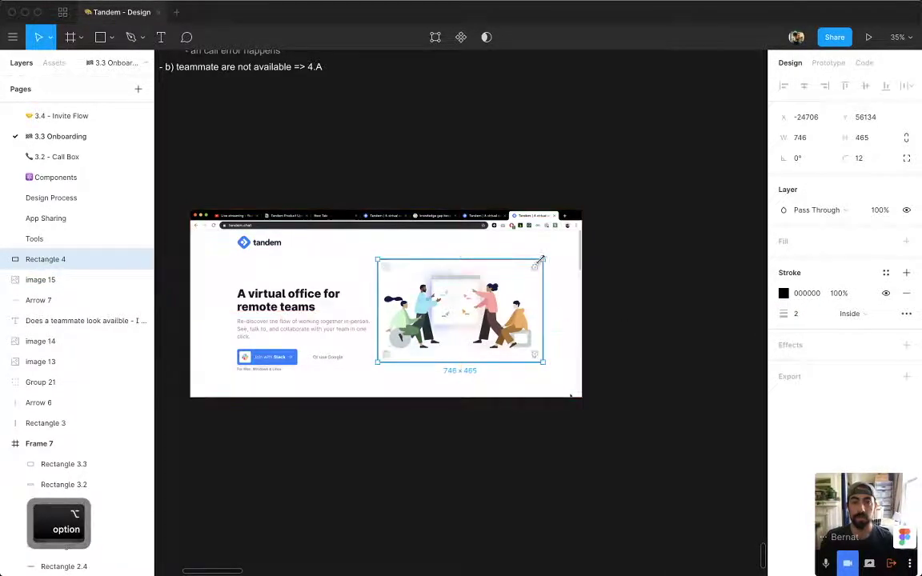
Resize the outline to about 756 × 413 so it frames the illustration, and set its opacity to 20%.
drag(543, 260, 544, 265)
drag(499, 311, 496, 309)
key(2)
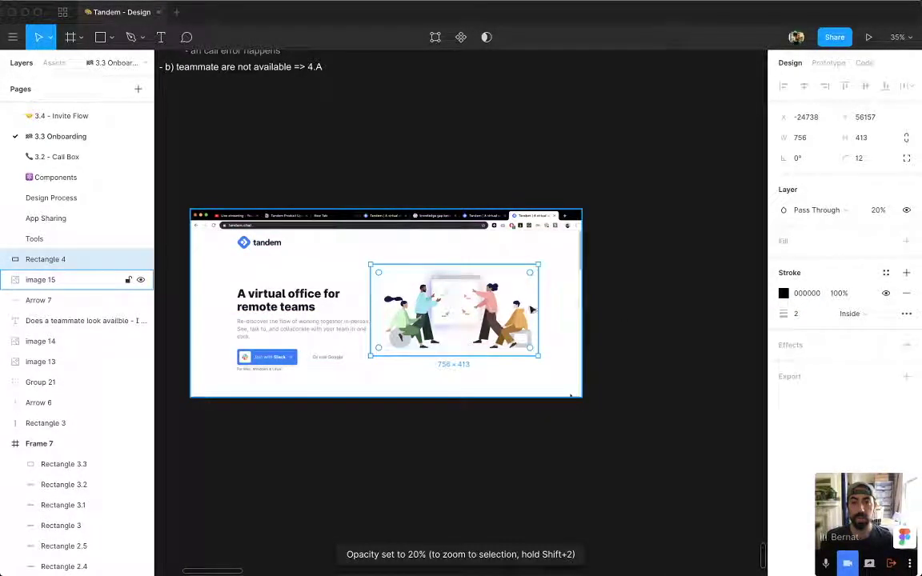
click(594, 309)
Draw a 64 × 64 circle over the middle of the illustration and a 32 × 32 square inside it.
scroll(592, 308, up, 5)
scroll(346, 407, left, 1)
key(o)
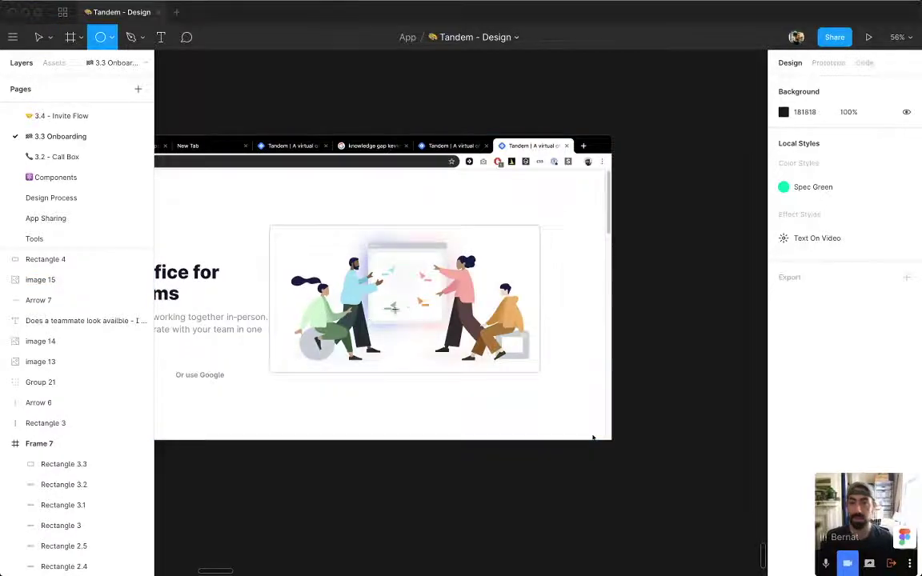
drag(393, 307, 410, 304)
key(shift+2)
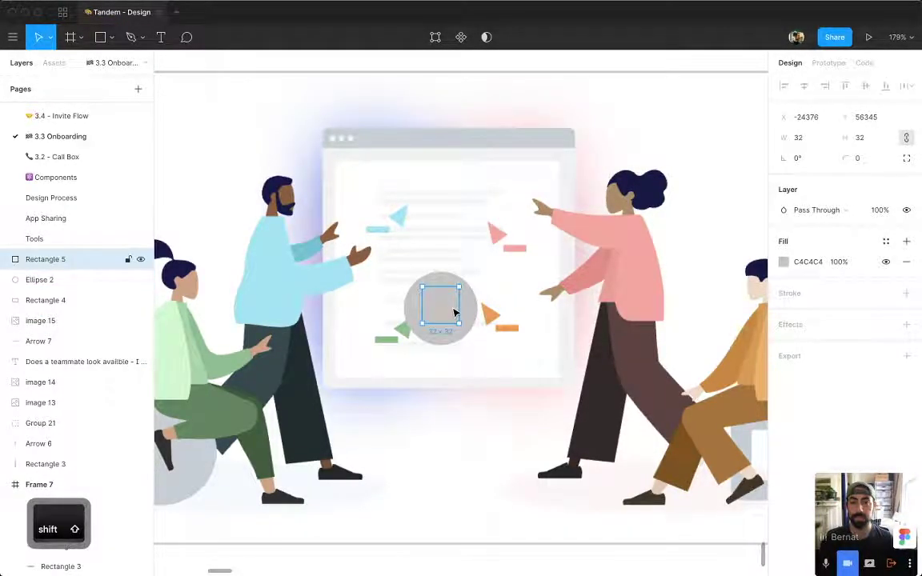
click(799, 266)
text(000000)
key(Return)
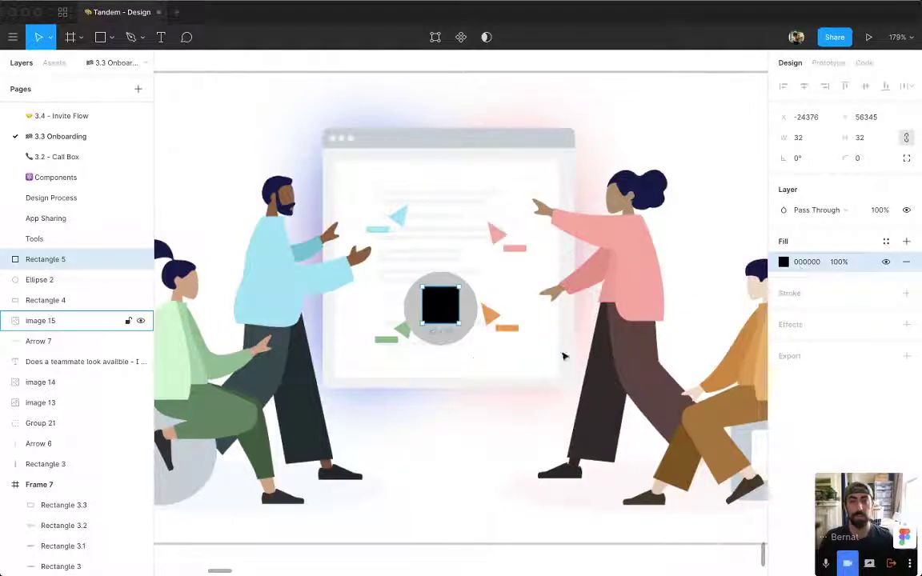
key(ctrl+c)
click(475, 315)
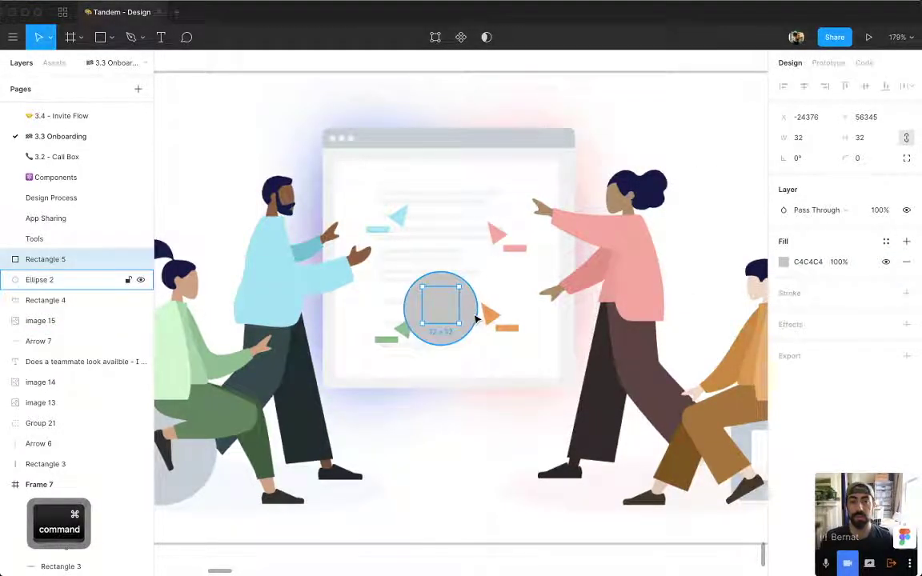
Fill the circle with black (000000).
super+click(475, 319)
text(000000)
key(Return)
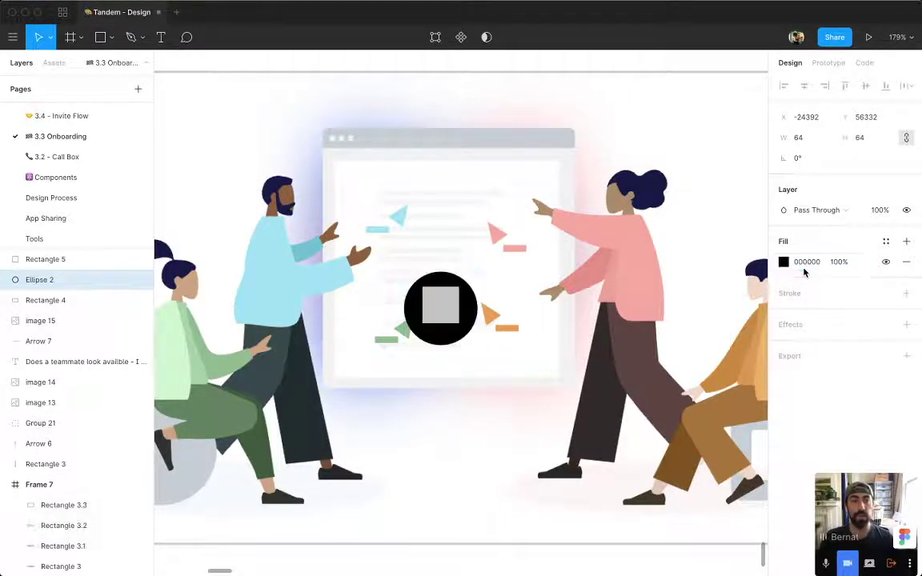
Fill the small square with white (FFFFFF) sampled from the screenshot, and centre it vertically in the black circle.
super+click(440, 309)
key(ctrl+c)
click(533, 342)
drag(445, 308, 446, 316)
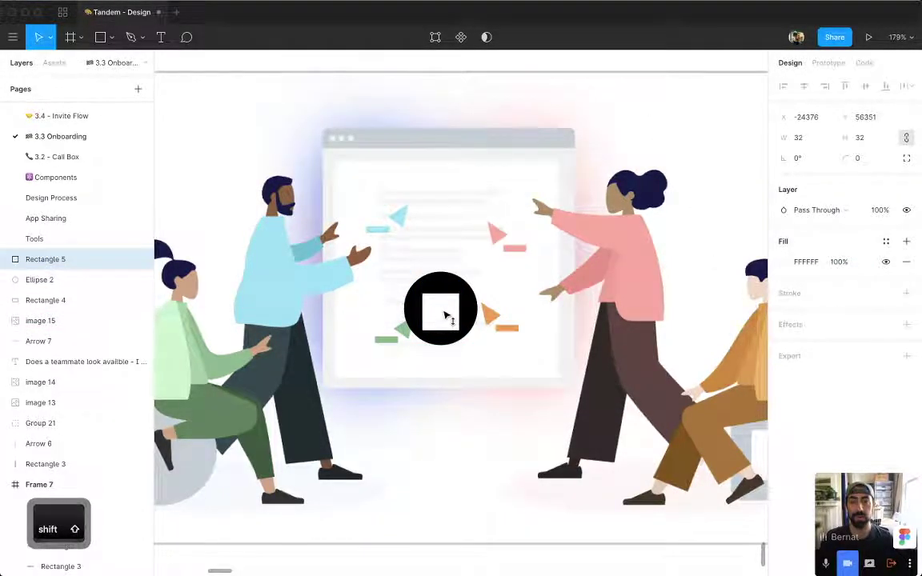
Turn the white square into a right-pointing play triangle by adding a midpoint on its right edge and deleting both right corner points.
double_click(446, 313)
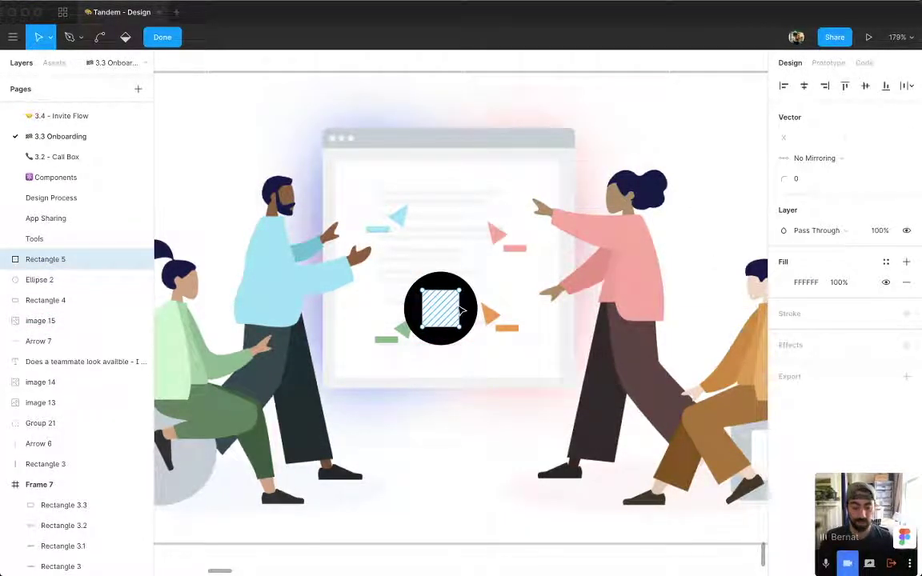
key(p)
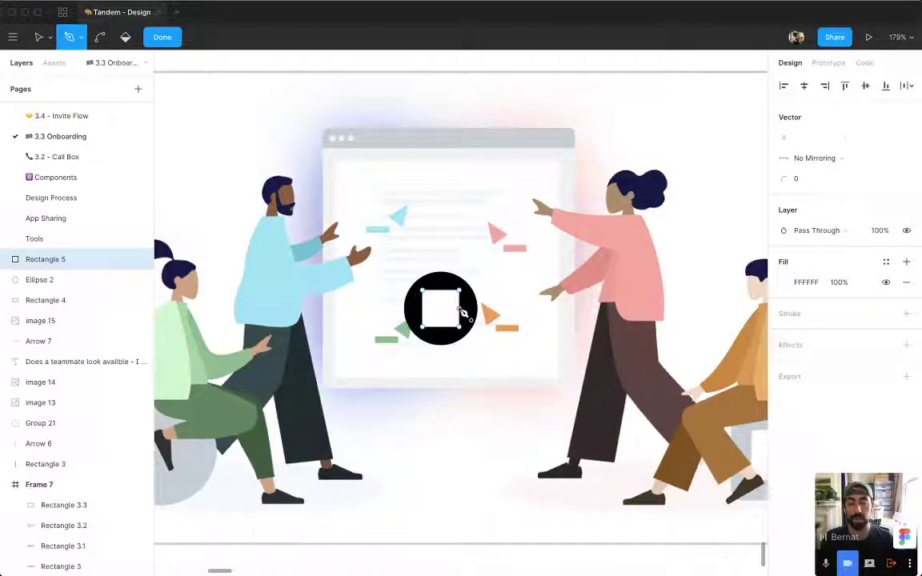
key(alt)
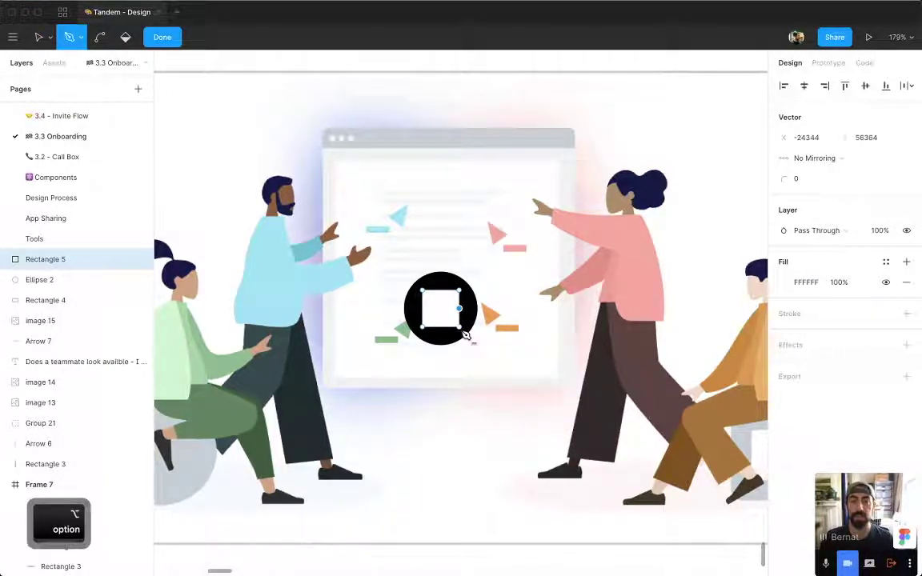
alt+click(459, 327)
alt+click(459, 291)
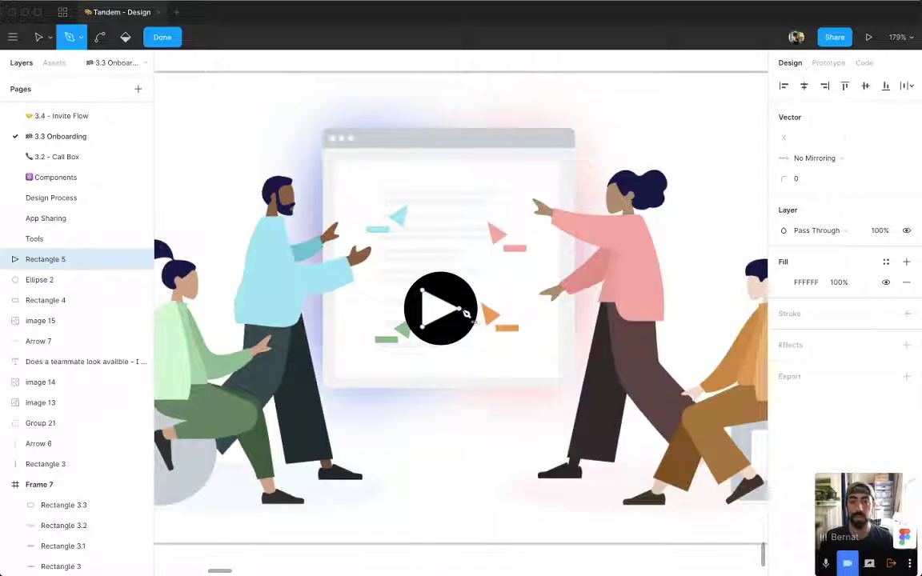
key(Return)
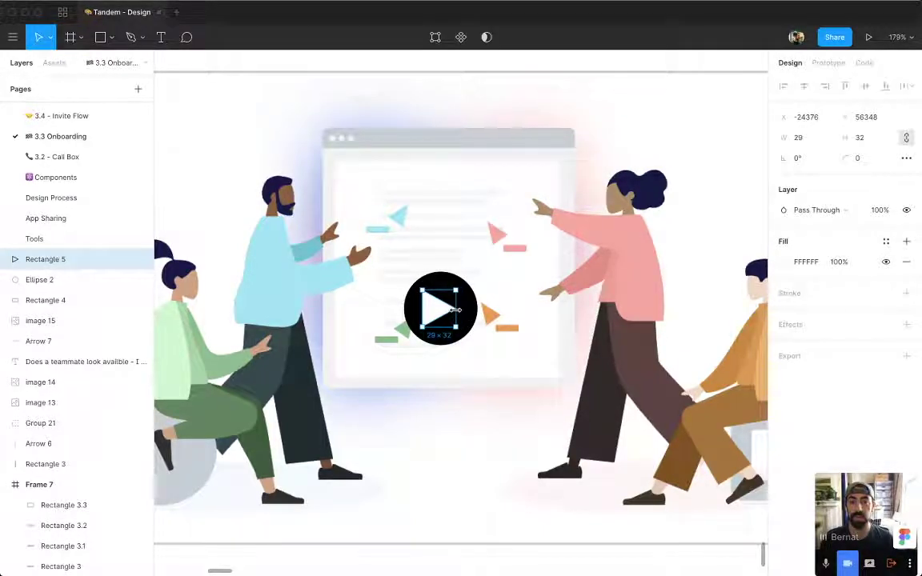
key(Escape)
Adjust the play triangle to 27 × 32 centred in the black circle, and set its corner radius to 1.
drag(442, 313, 447, 311)
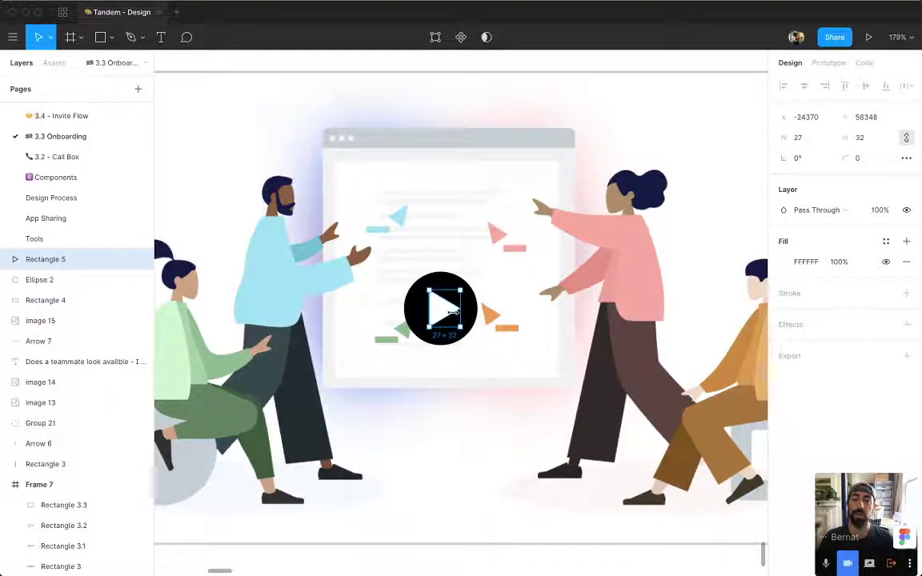
drag(453, 312, 450, 316)
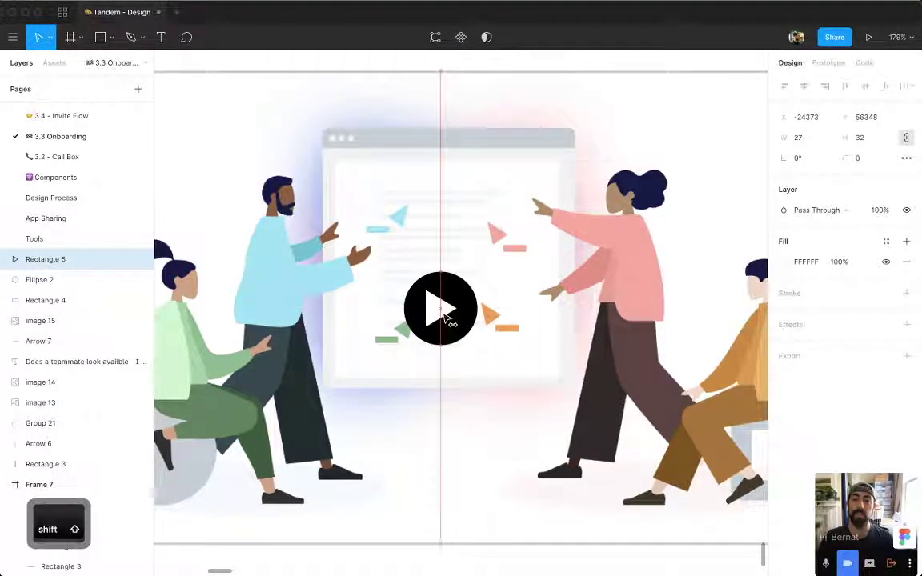
click(867, 159)
text(1)
key(Return)
key(super+minus)
key(super+minus)
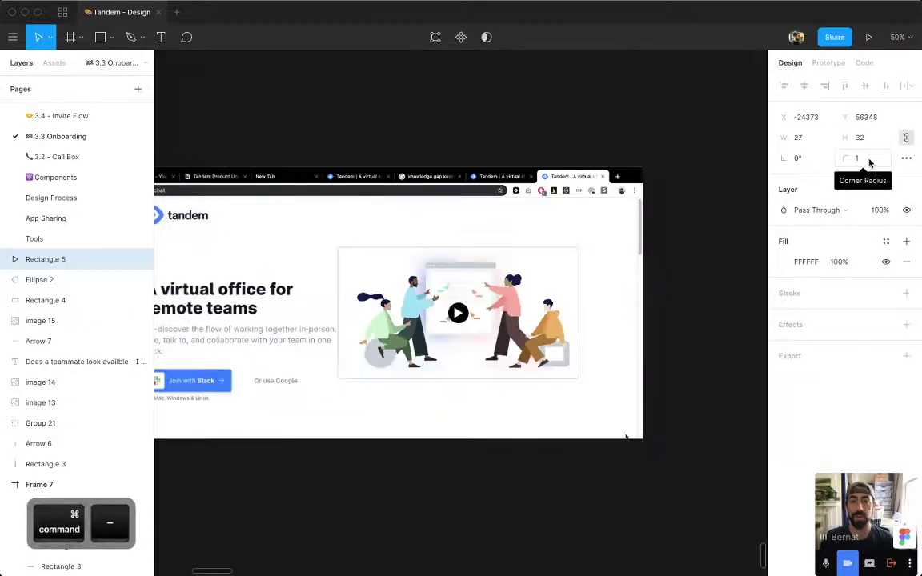
Shift the play triangle slightly to the right inside the black circle to balance it optically.
key(z)
drag(432, 276, 522, 379)
shift+super+click(394, 231)
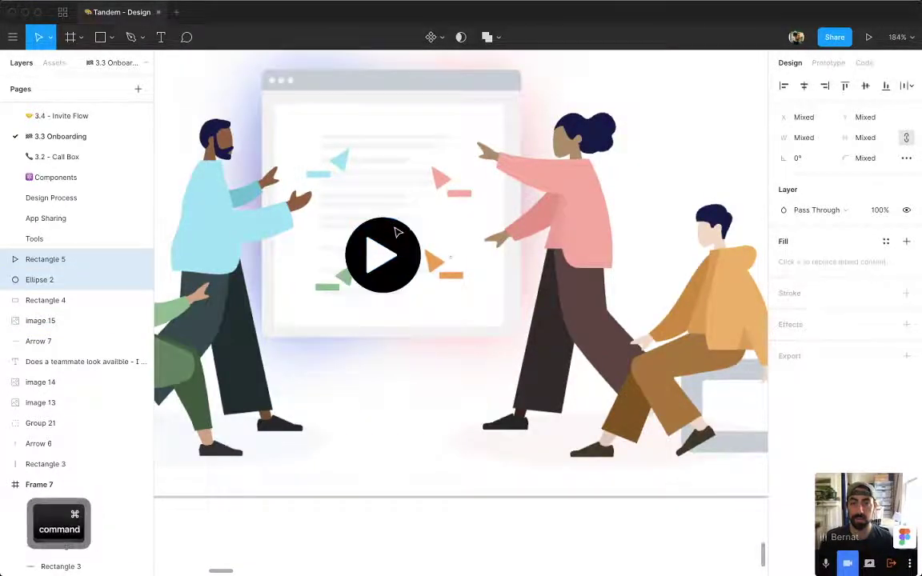
super+click(382, 258)
drag(380, 257, 383, 258)
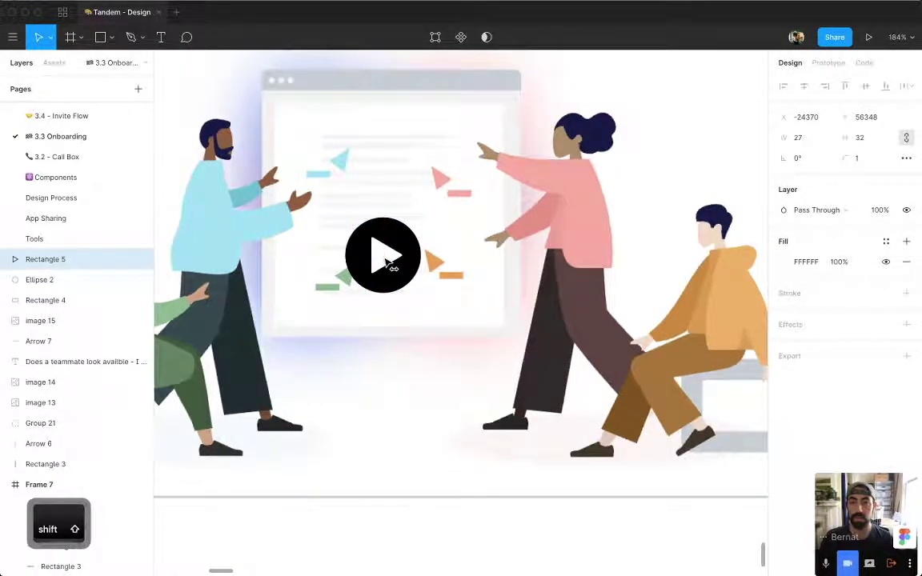
key(super+minus)
key(super+minus)
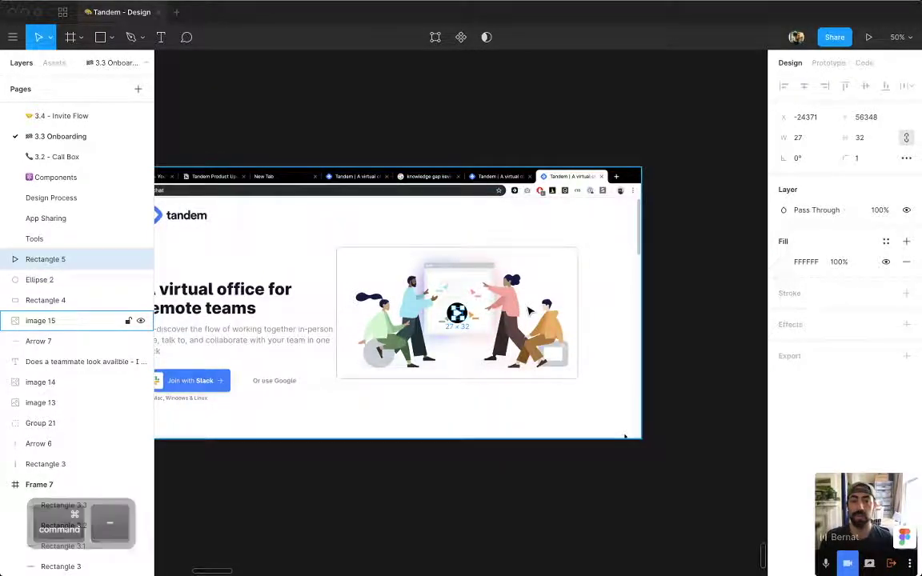
Narrow the outline rectangle around the landing page illustration by bringing in its left and right edges.
key(z)
drag(395, 264, 489, 360)
click(598, 268)
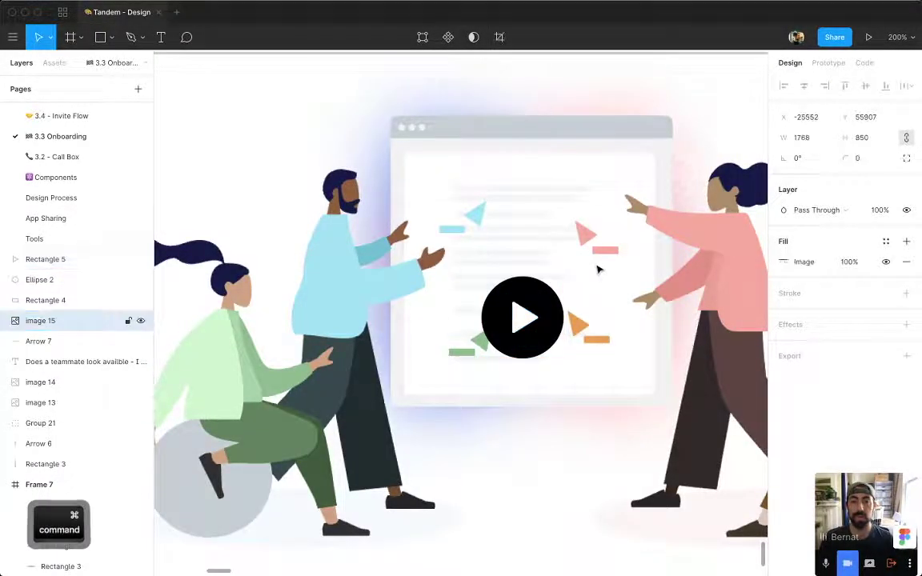
key(super+minus)
key(super+minus)
scroll(532, 237, down, 2)
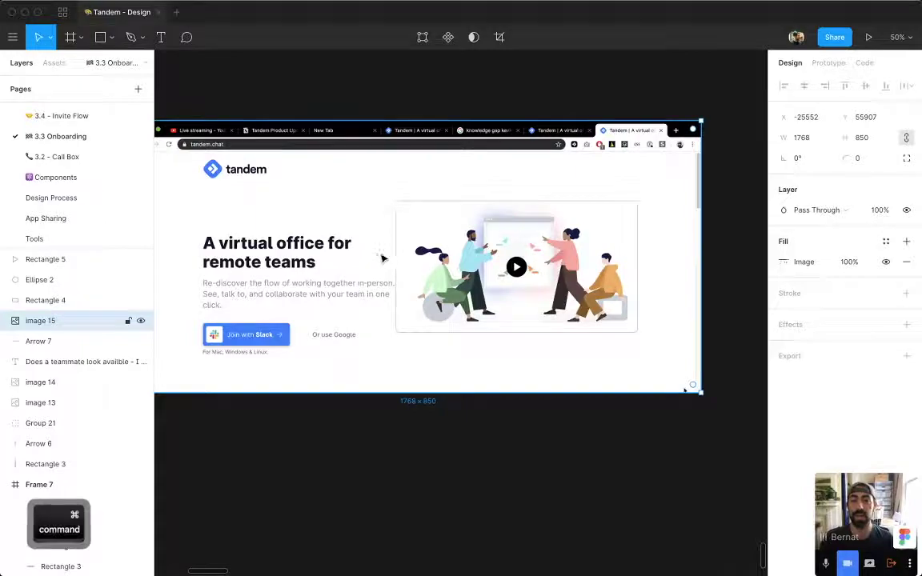
super+click(393, 251)
drag(393, 251, 406, 253)
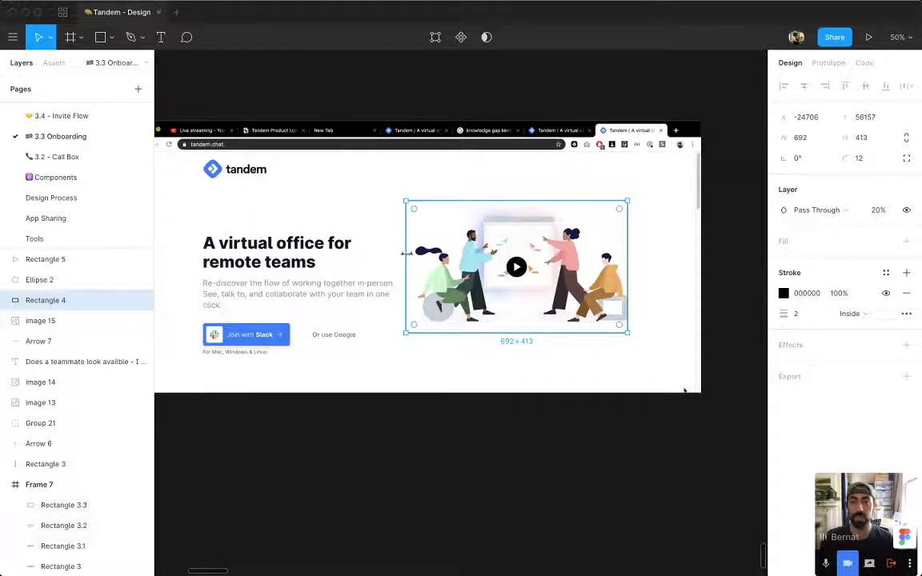
drag(627, 282, 633, 281)
click(671, 291)
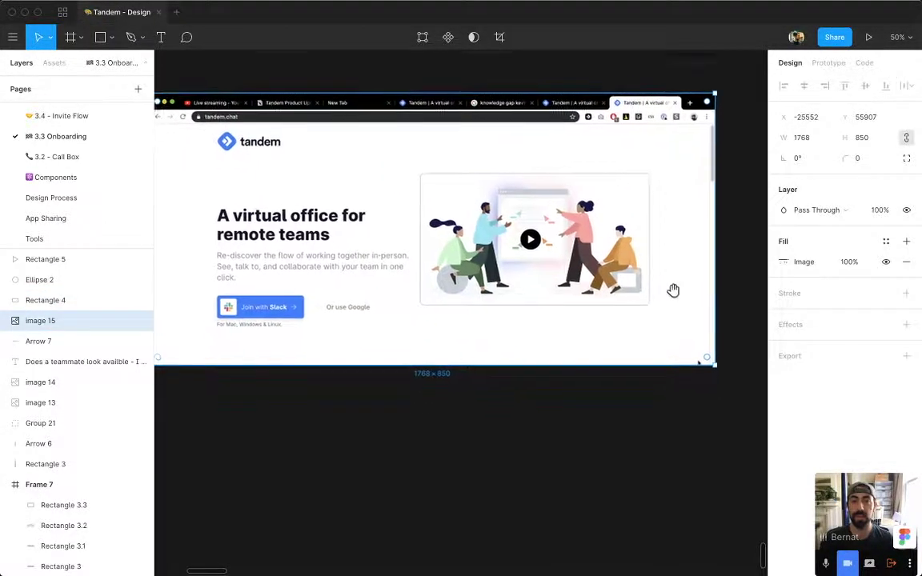
Draw a 144 × 28 rectangle just below the play button and round it into a pill with corner radius 38.
scroll(671, 321, up, 5)
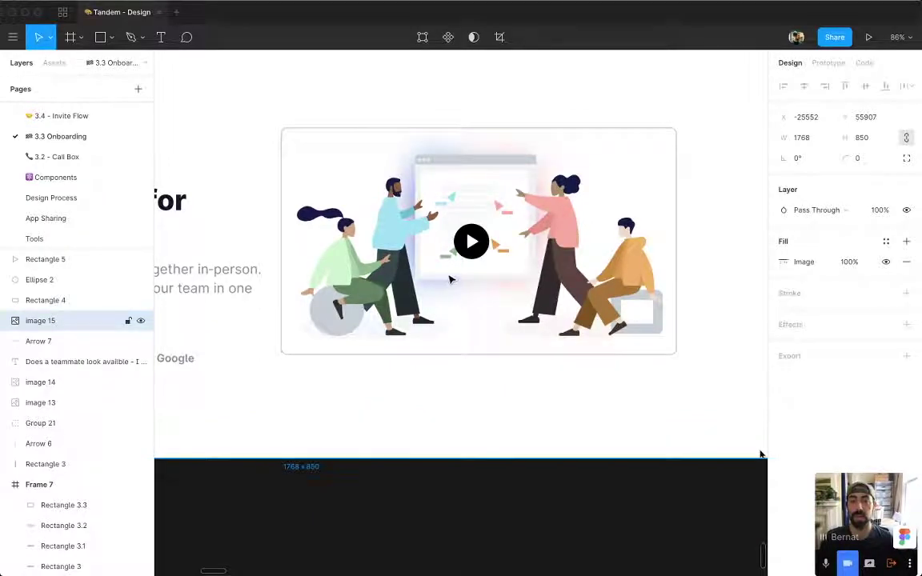
key(r)
drag(430, 266, 510, 282)
drag(846, 160, 260, 168)
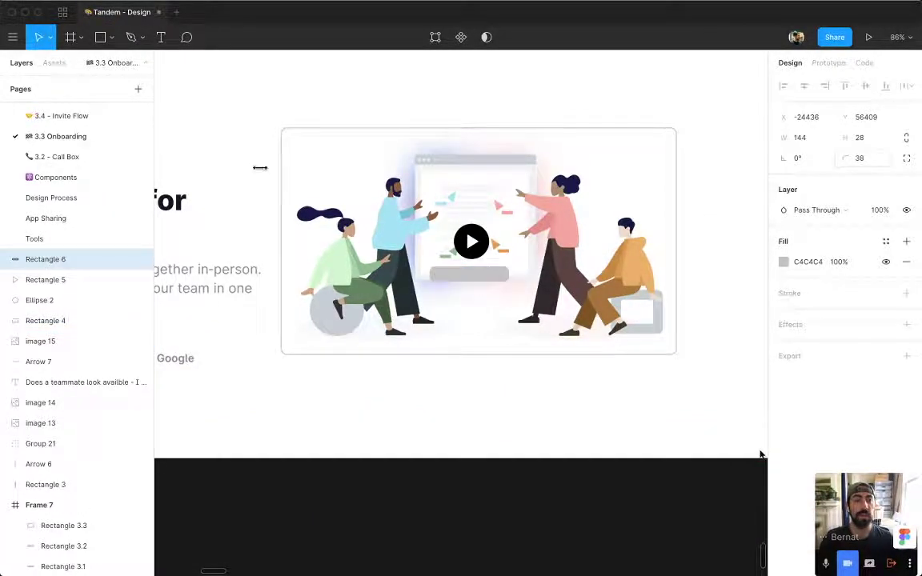
Add the text "WATCH VIDEO" at font size 16 and place it on the pill.
key(z)
drag(329, 151, 610, 450)
key(t)
click(445, 272)
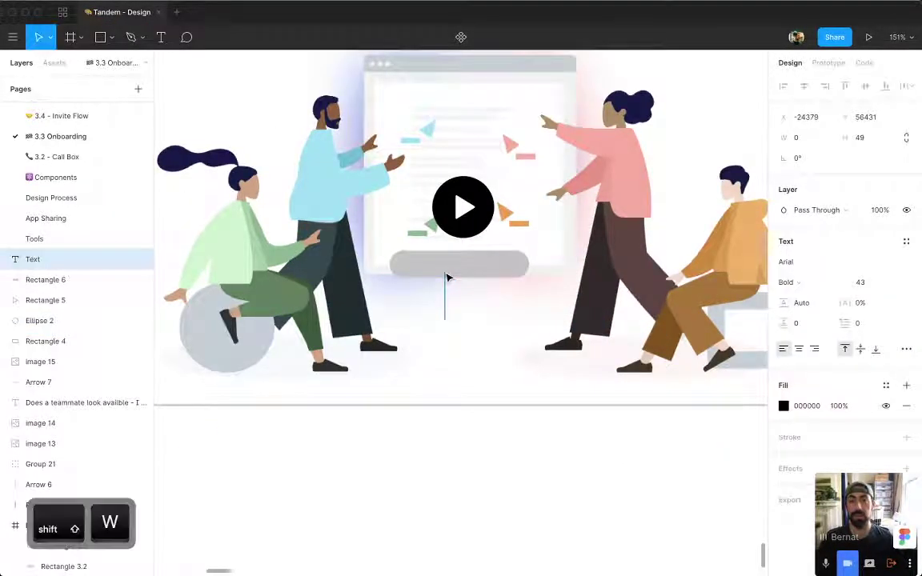
text(WATCH VIDEO)
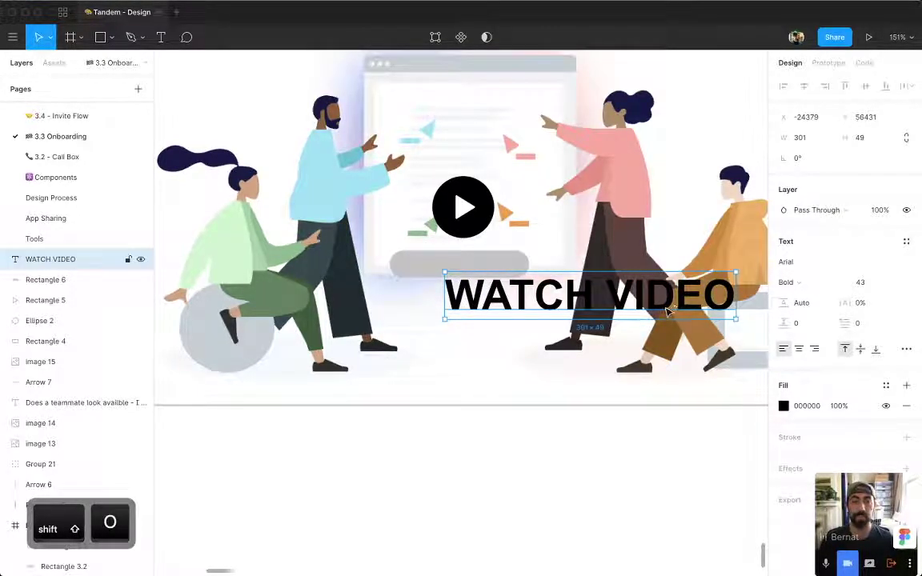
key(Escape)
drag(865, 291, 834, 290)
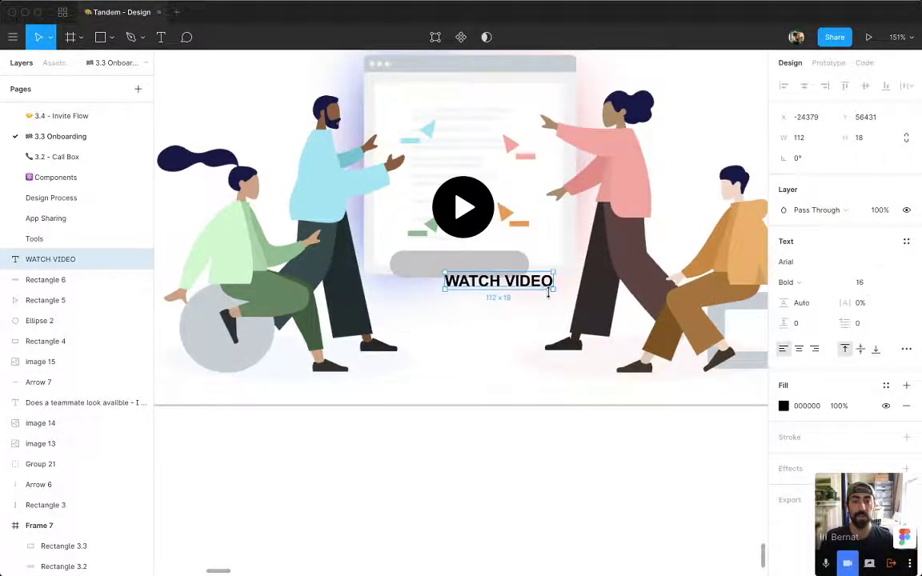
click(514, 283)
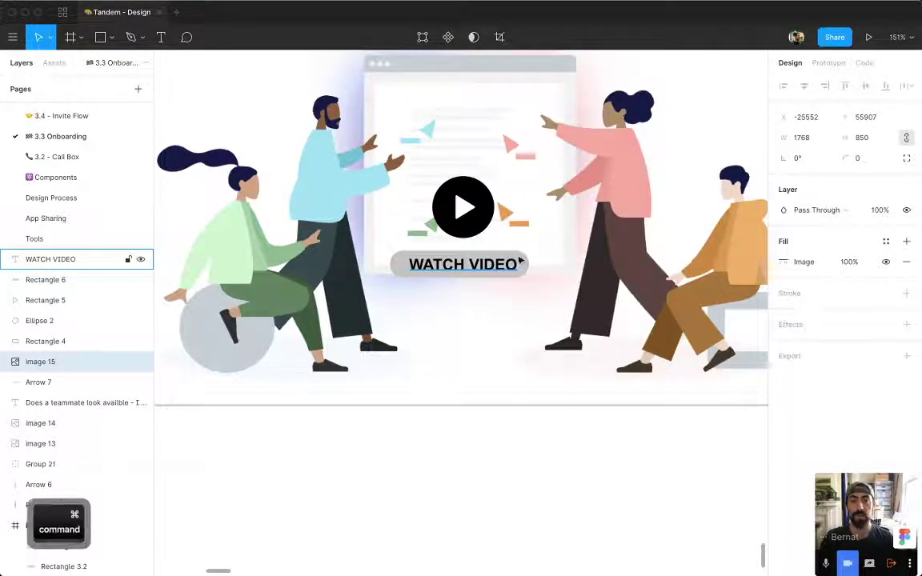
Fill the pill with black from the play circle and the WATCH VIDEO text with white (FFFFFF) from the play triangle.
super+click(523, 263)
key(ctrl+c)
click(482, 218)
click(487, 265)
key(ctrl+c)
click(474, 212)
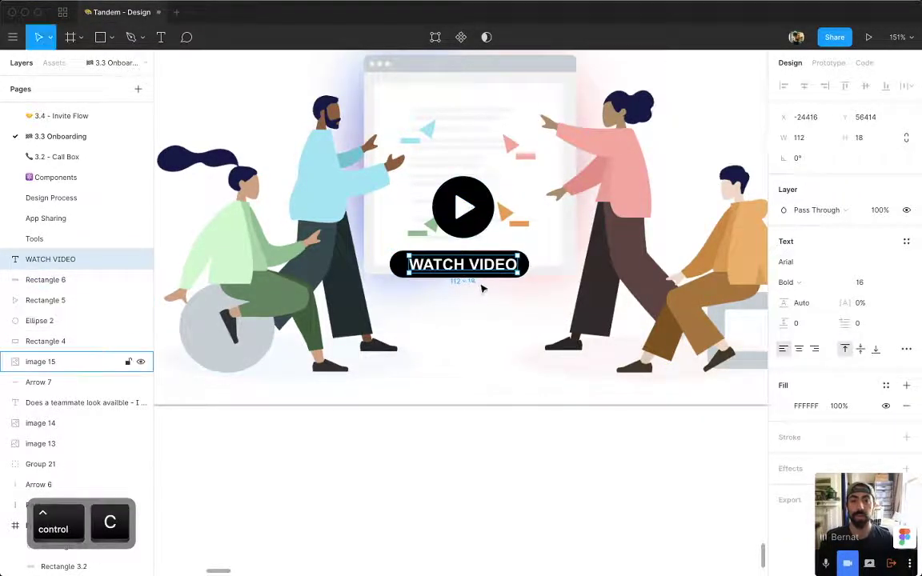
Centre the WATCH VIDEO text inside the black pill.
super+click(520, 268)
shift+super+click(486, 270)
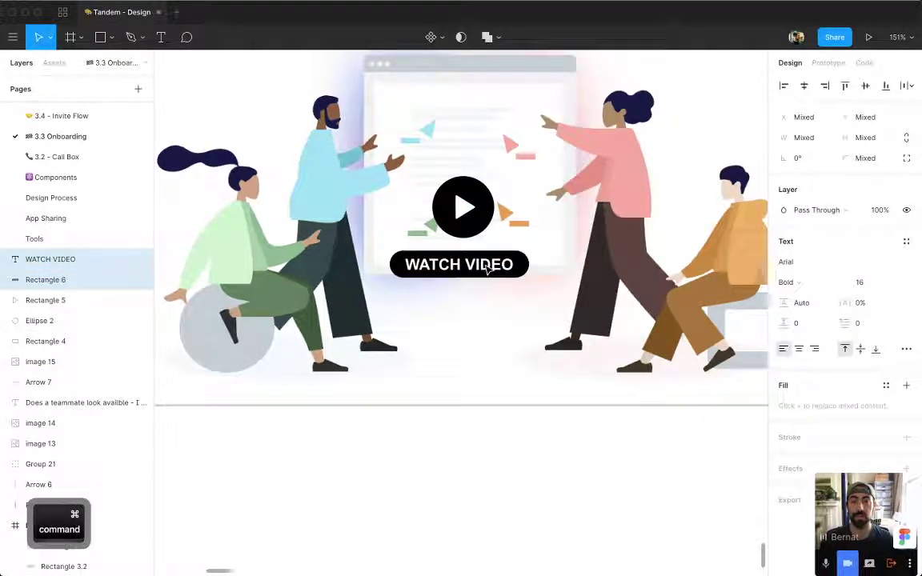
super+click(601, 259)
key(super+minus)
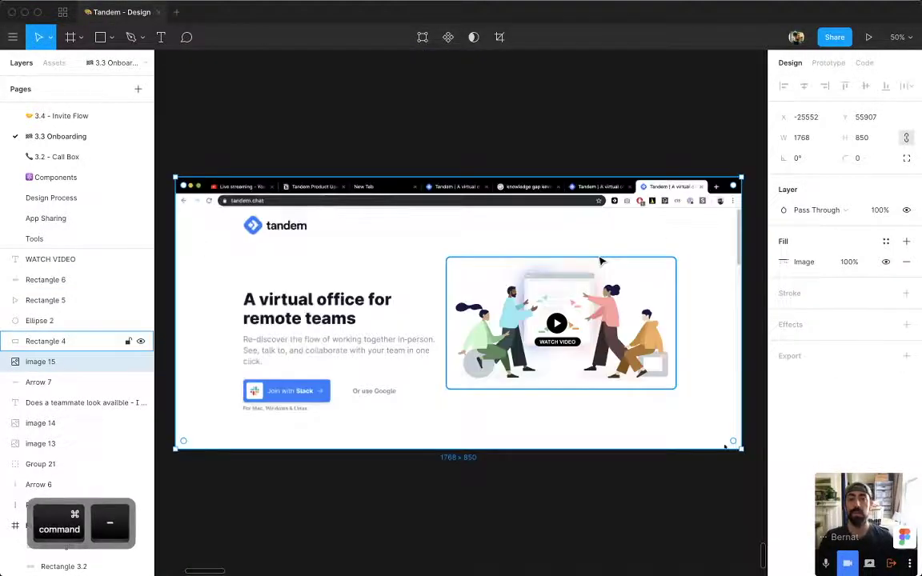
Review the finished video mockup without the interface, and look through the feature sections of the live Tandem page in the browser.
key(super+backslash)
drag(558, 300, 512, 213)
click(458, 386)
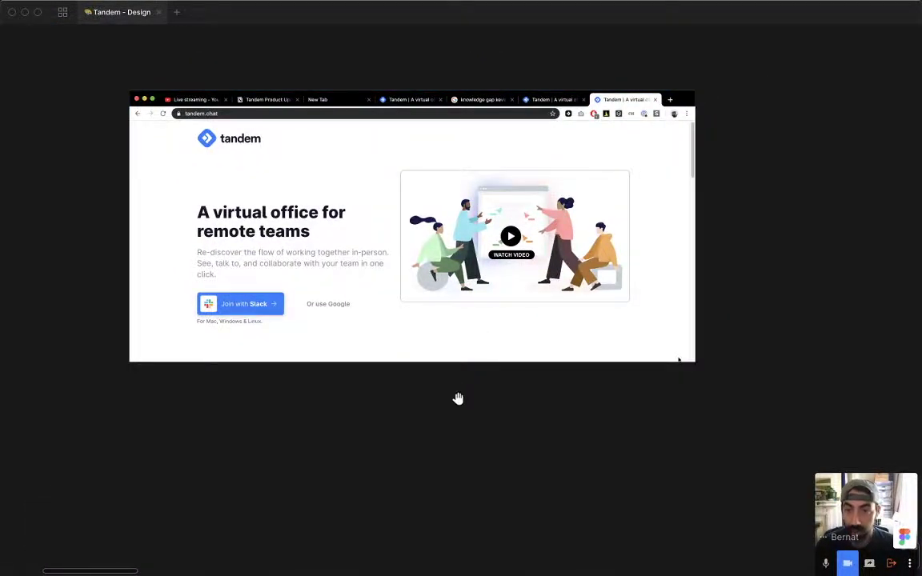
drag(458, 399, 433, 307)
key(super+Tab)
scroll(434, 375, down, 5)
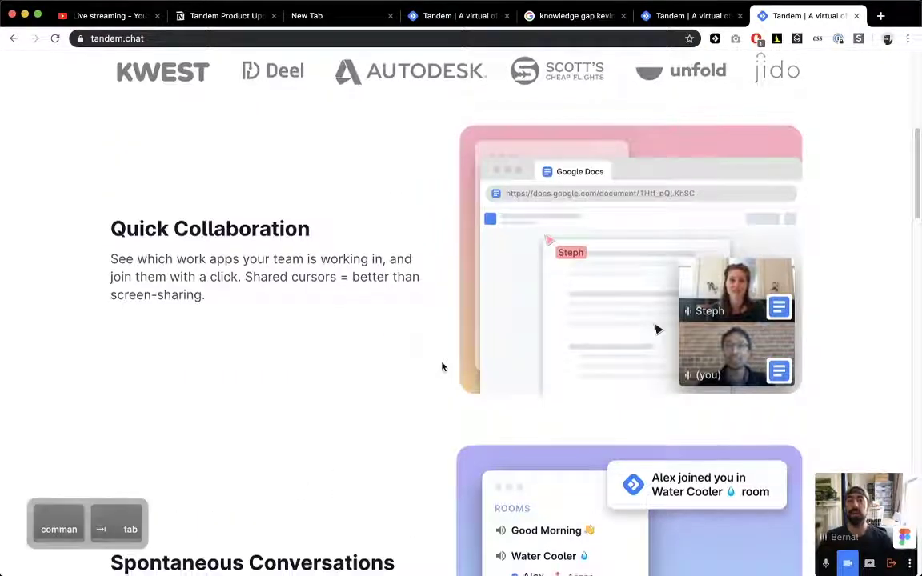
scroll(443, 366, down, 1)
scroll(441, 364, down, 8)
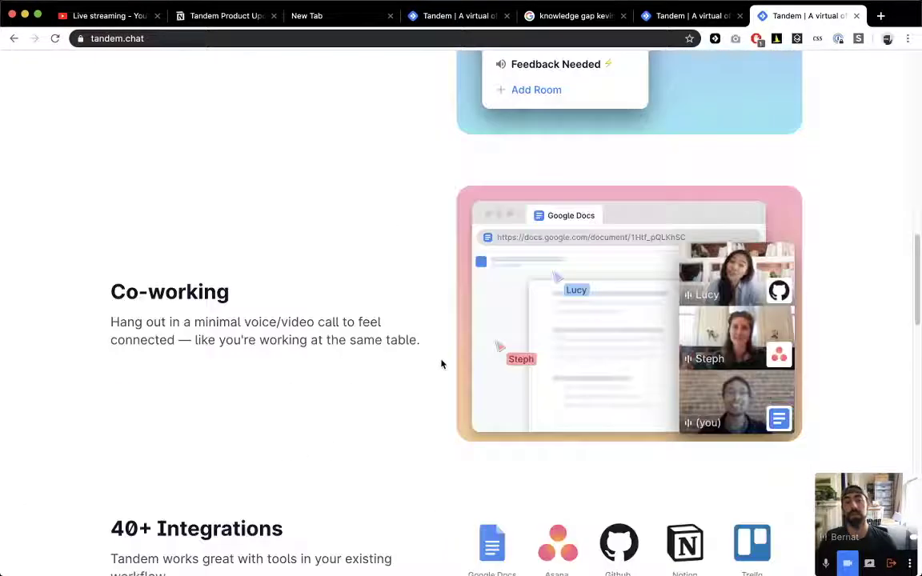
key(super+Tab)
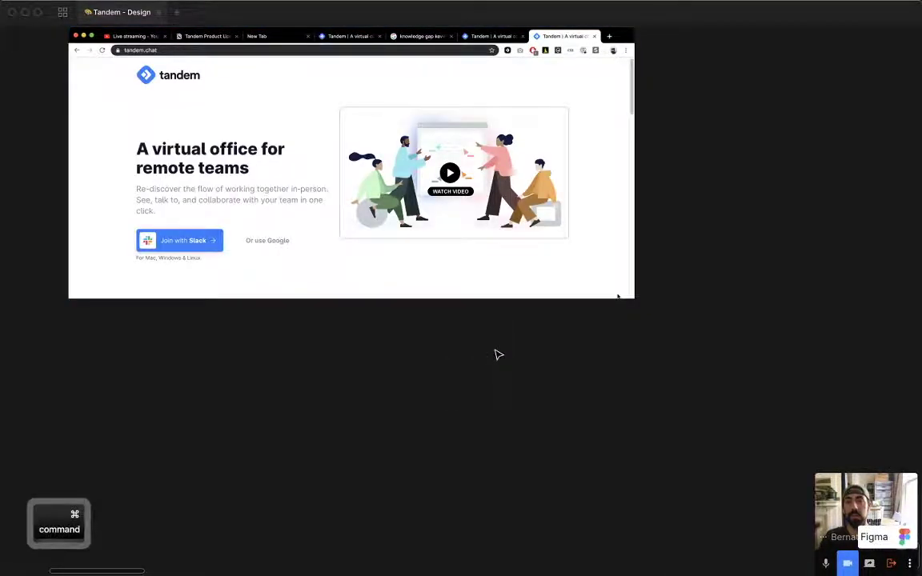
Duplicate the landing page screenshot with its play button and label, placing the copy beside the original.
scroll(496, 354, down, 3)
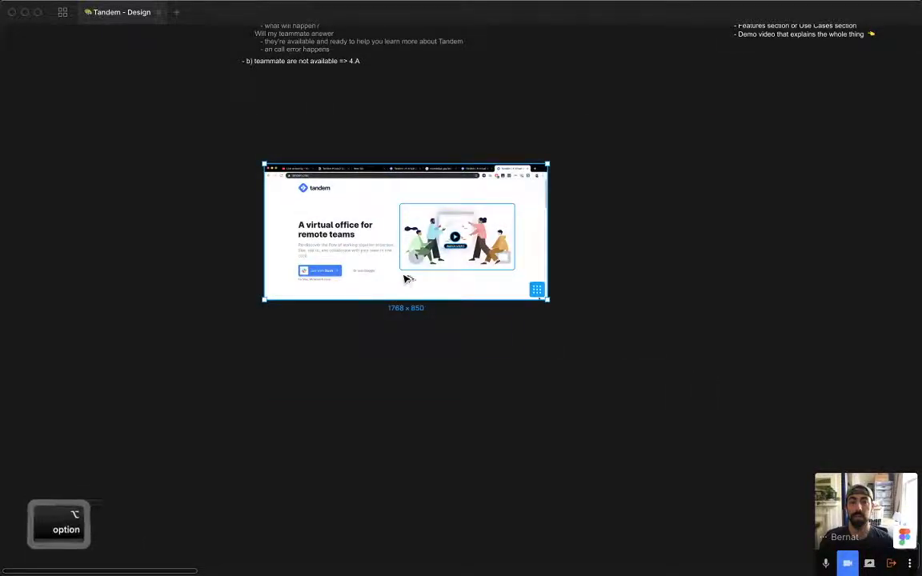
drag(405, 241, 729, 304)
drag(912, 109, 615, 95)
scroll(400, 240, up, 4)
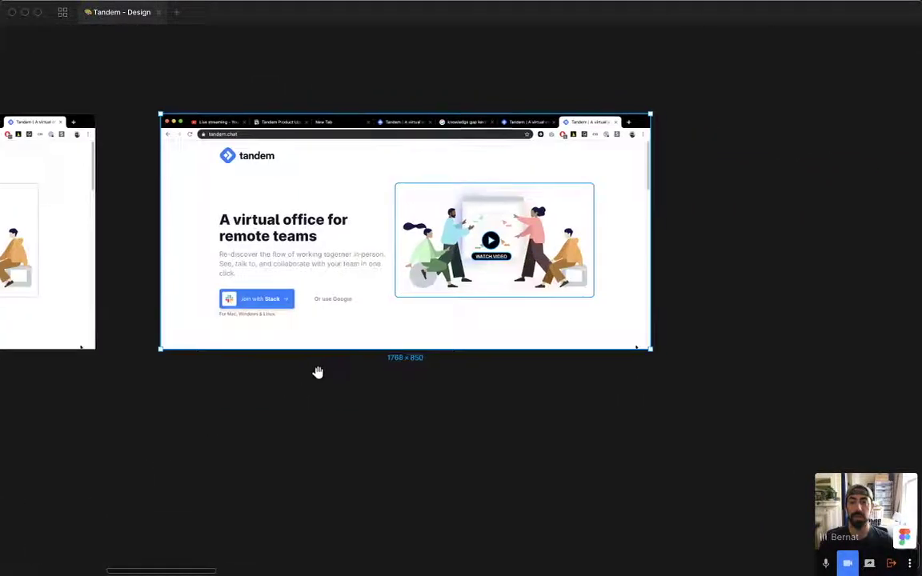
Cover the hero content of the copied page with a rectangle about 1403 × 555, filled with white sampled from the page.
drag(317, 372, 303, 366)
key(r)
mouse_move(202, 176)
mouse_down()
mouse_move(594, 305)
mouse_move(592, 325)
mouse_up()
key(ctrl+c)
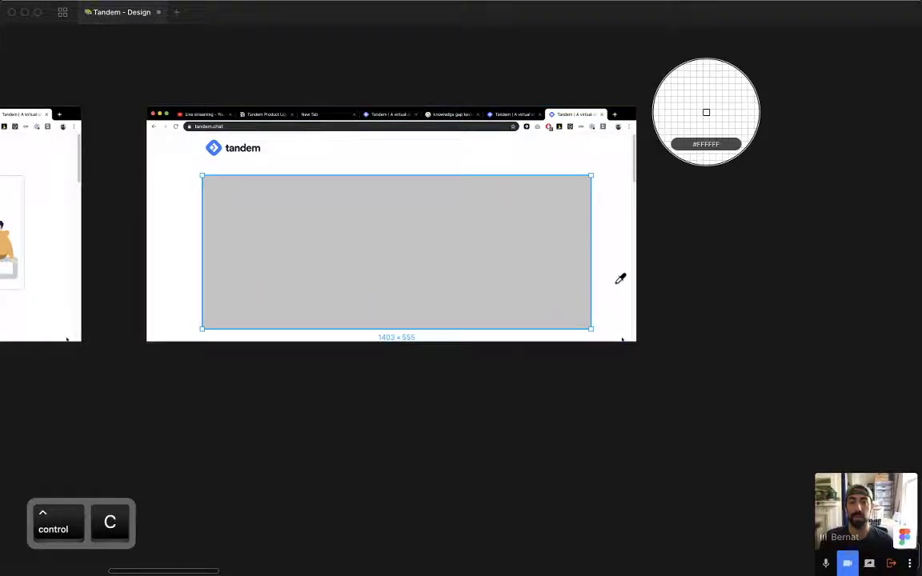
click(620, 276)
drag(671, 330, 686, 318)
Add the heading text "Interactive Demo", enlarge it, and position it near the top centre of the blank hero area.
key(t)
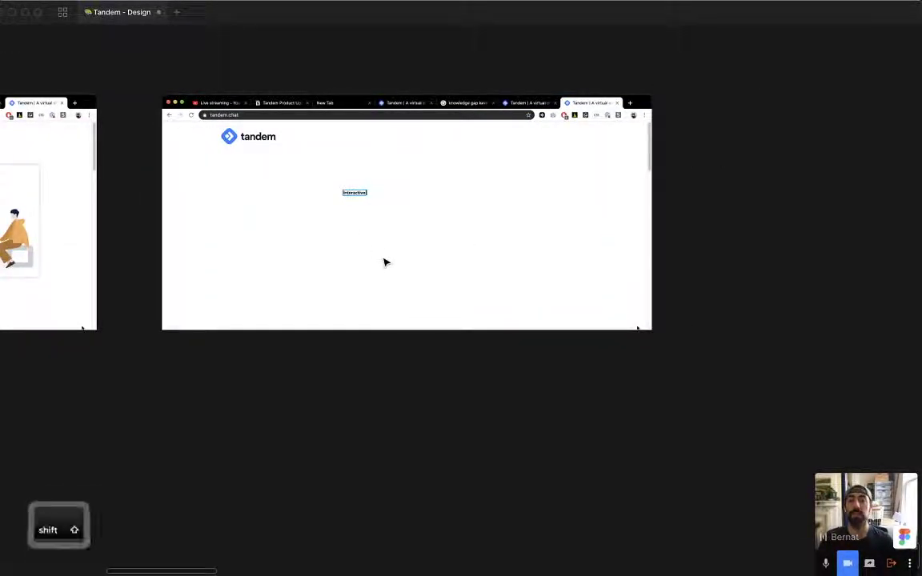
text(Demo)
key(Escape)
key(super+shift+period)
key(super+shift+period)
key(super+shift+period)
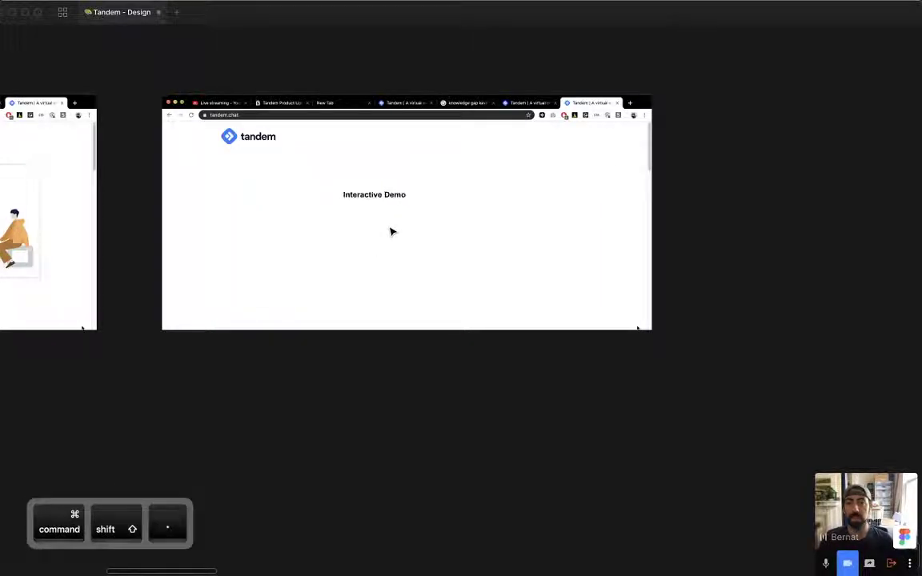
drag(386, 204, 414, 190)
click(490, 247)
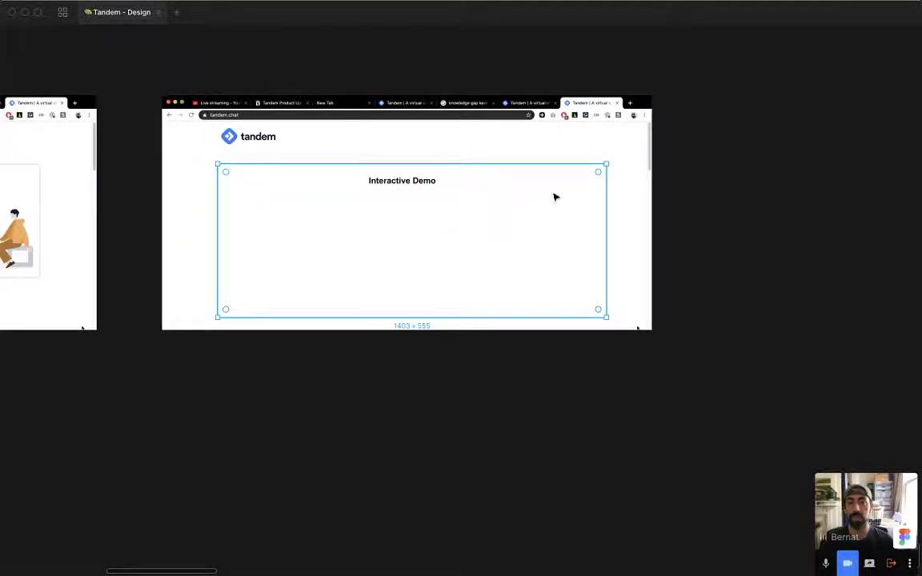
Try to flatten the copied landing page screenshot, and undo it.
click(626, 203)
key(super+slash)
text(flat)
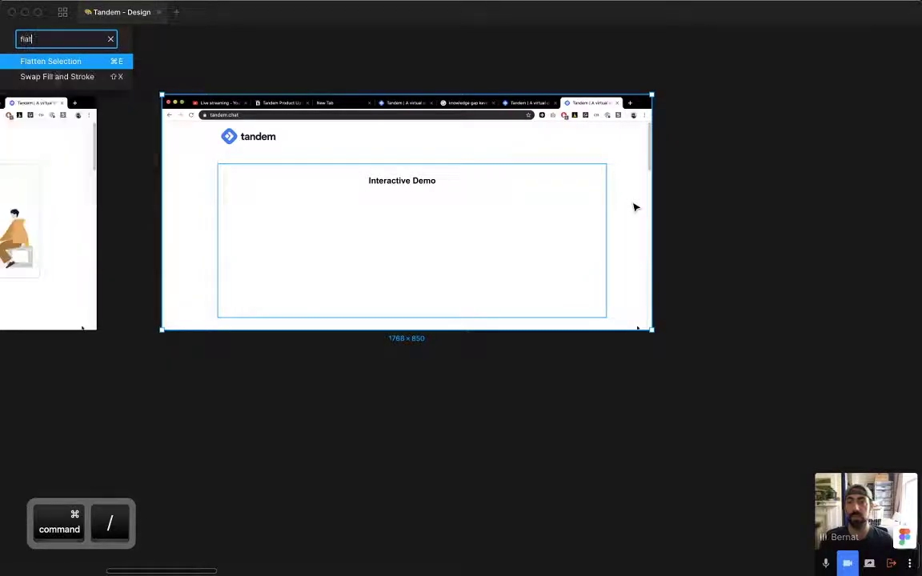
key(Return)
key(super+z)
click(719, 221)
Search the component assets for "desk" and place an instance of the Desktop component on the copied page.
scroll(719, 220, down, 1)
scroll(272, 194, up, 4)
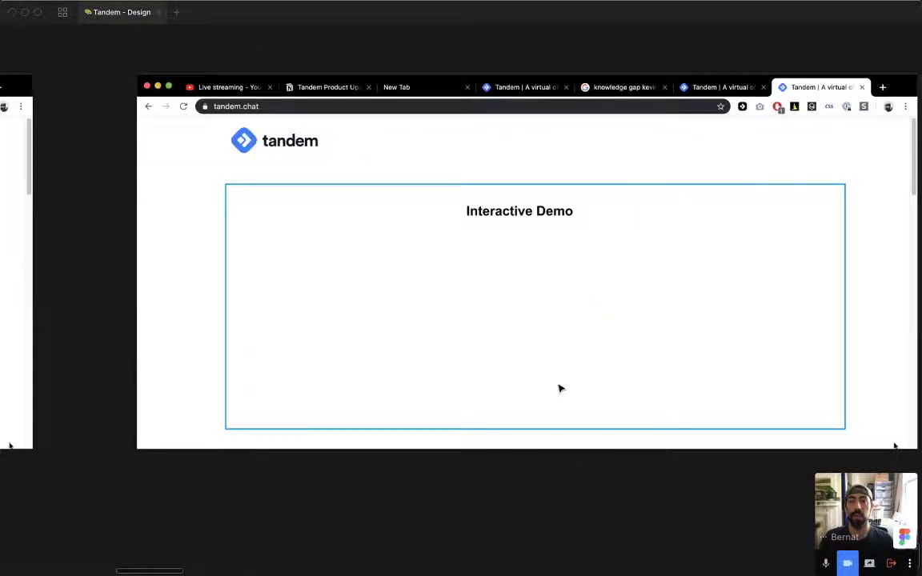
scroll(561, 388, right, 1)
scroll(561, 388, down, 1)
key(r)
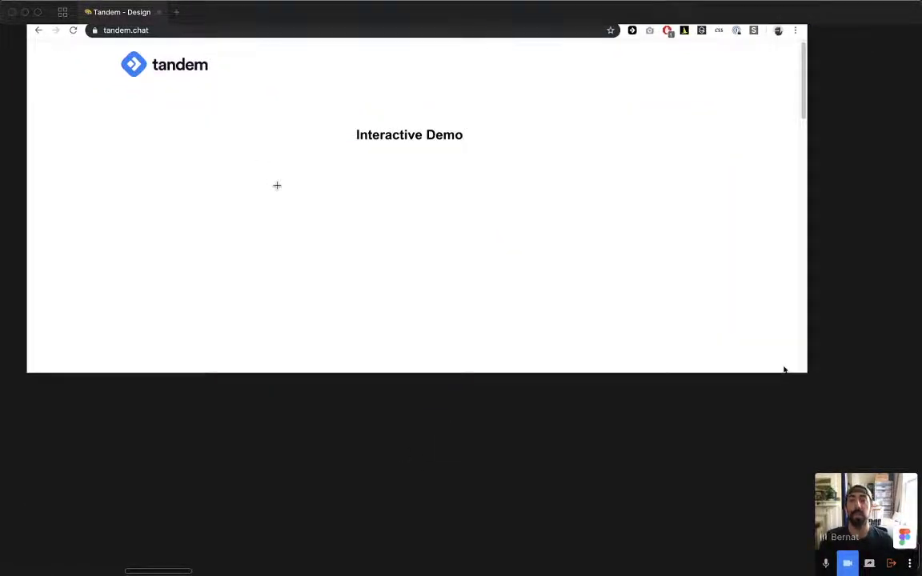
key(super+backslash)
key(alt+2)
text(de)
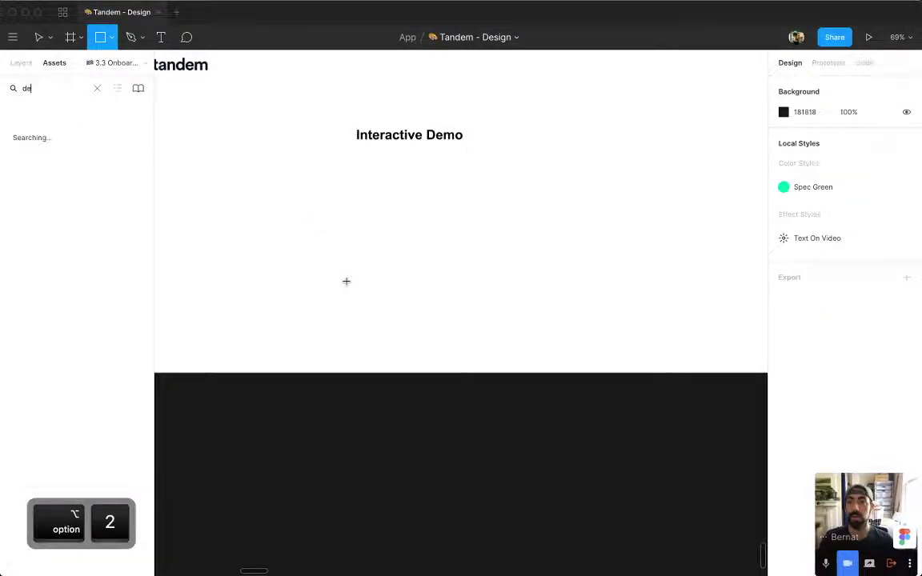
text(sk)
drag(40, 145, 414, 282)
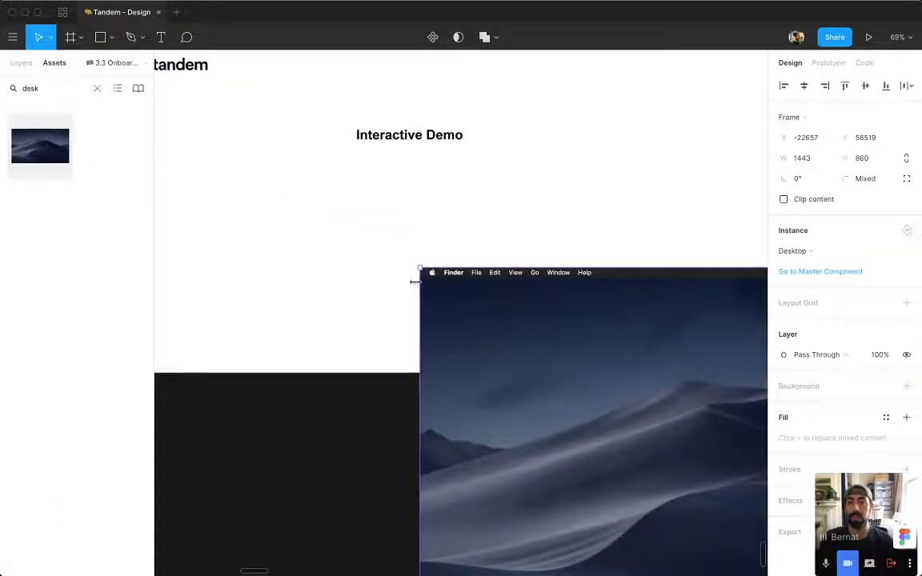
Scale the Desktop instance down to 696 × 415 and position it beneath the Interactive Demo heading.
key(super+minus)
drag(568, 381, 469, 321)
drag(380, 284, 319, 246)
drag(409, 283, 402, 278)
click(280, 120)
scroll(301, 162, up, 5)
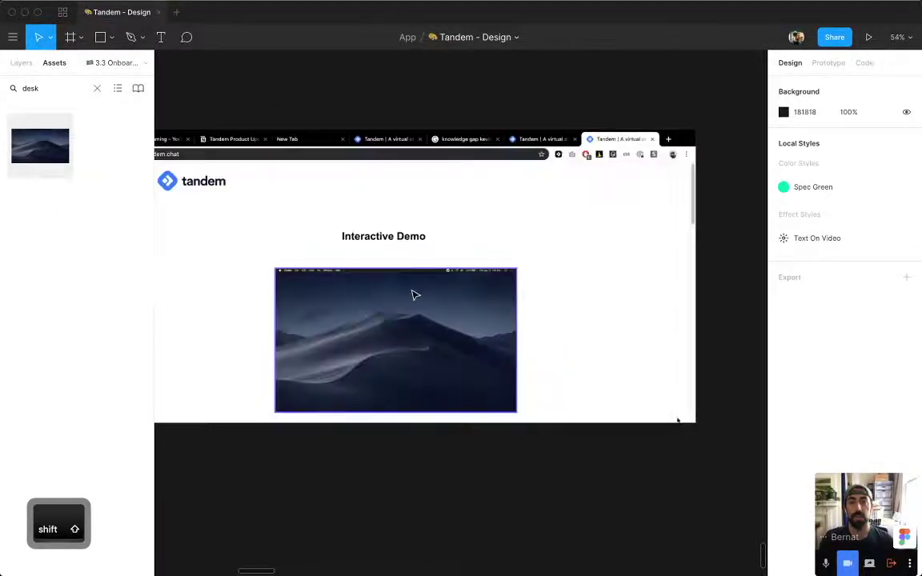
Try a corner radius of 12 on the Desktop instance, and undo it.
click(415, 296)
super+click(378, 364)
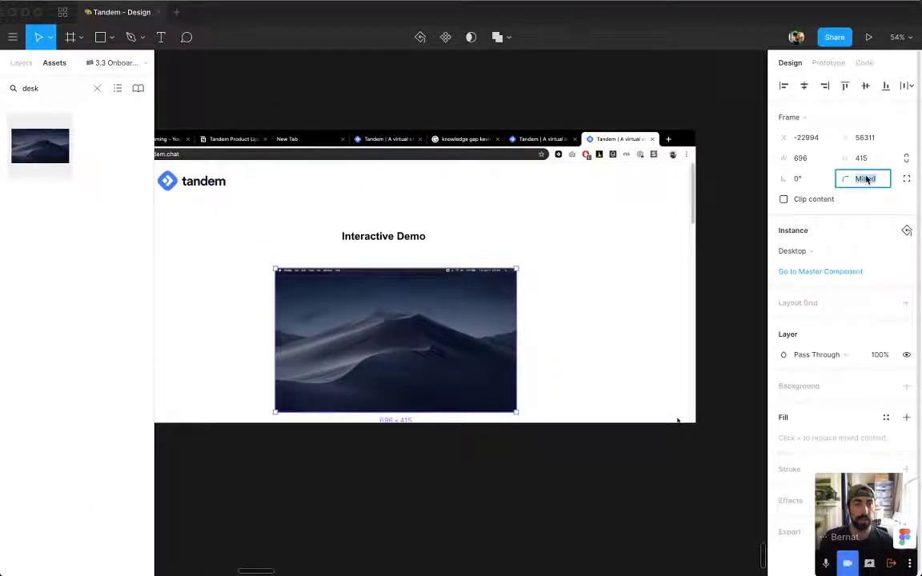
text(12)
key(Return)
click(622, 488)
scroll(572, 440, up, 5)
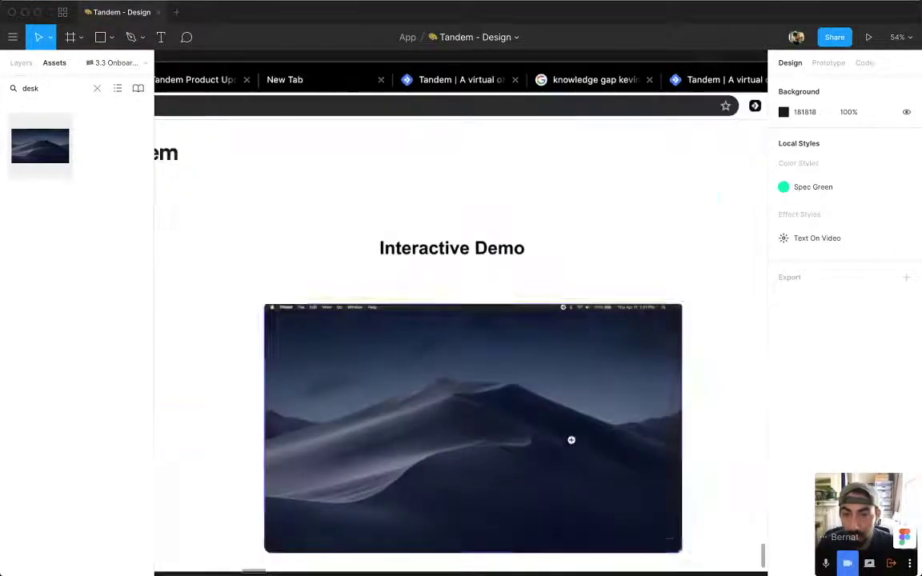
drag(572, 441, 528, 261)
key(super+z)
key(super+z)
key(super+z)
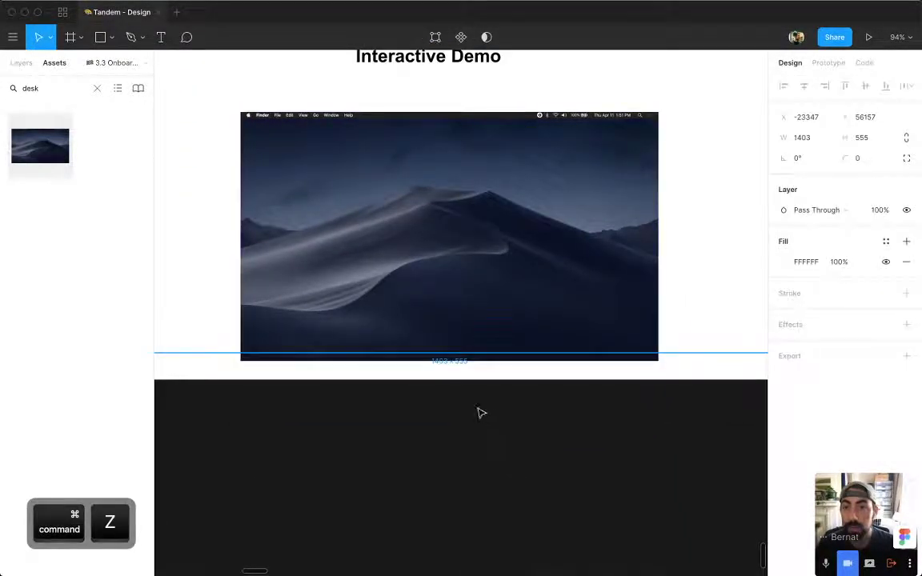
Move the Desktop instance straight up to Y 56283, closer to the Interactive Demo heading.
key(super+backslash)
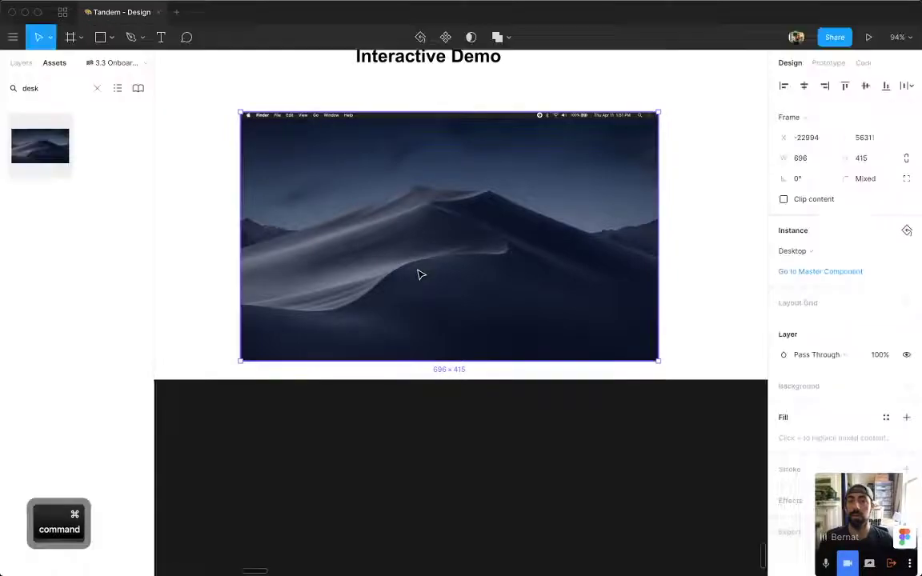
key(super+shift+e)
click(425, 382)
click(387, 263)
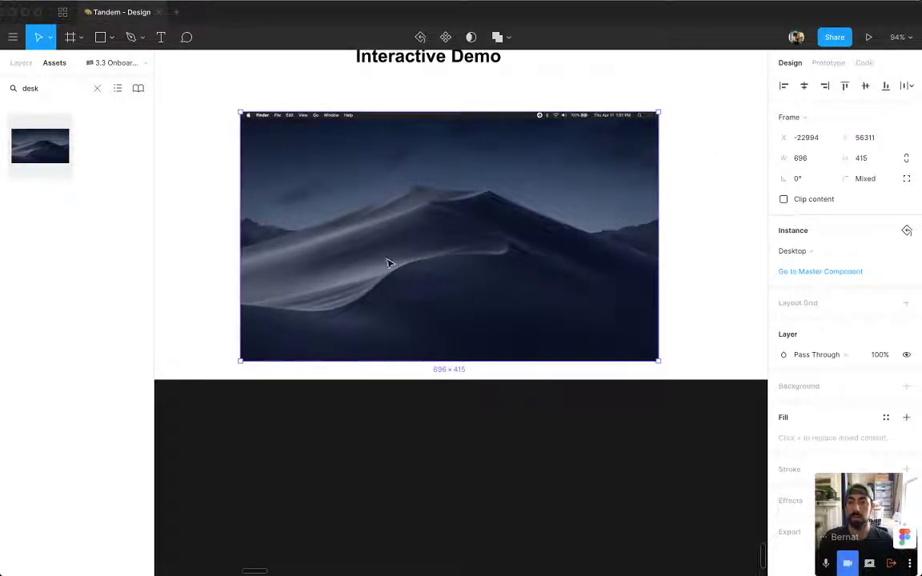
click(441, 454)
drag(475, 282, 428, 262)
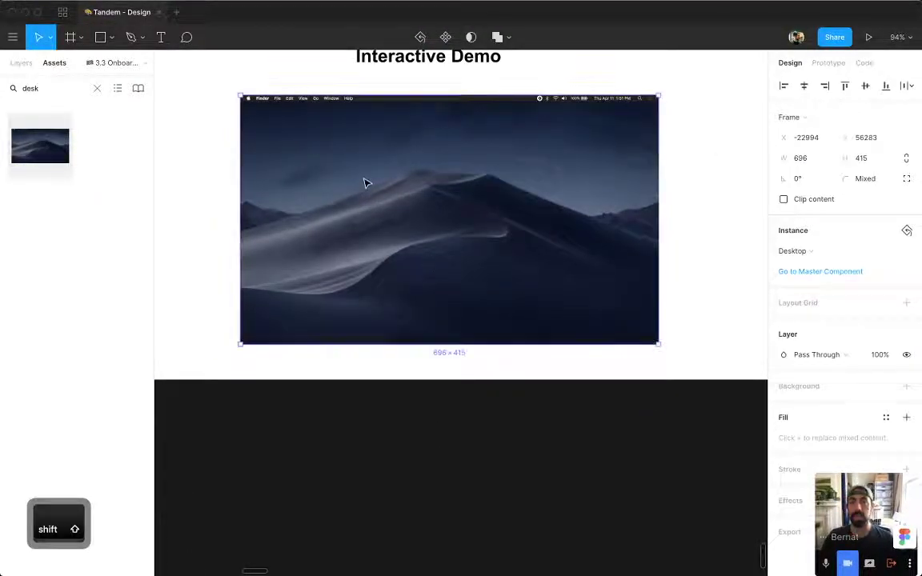
Draw a 140 × 285 rectangle over the middle of the desktop image and fill it with white (FFFFFF).
key(r)
mouse_move(399, 136)
mouse_down()
mouse_move(490, 298)
mouse_move(481, 307)
mouse_up()
key(ctrl+c)
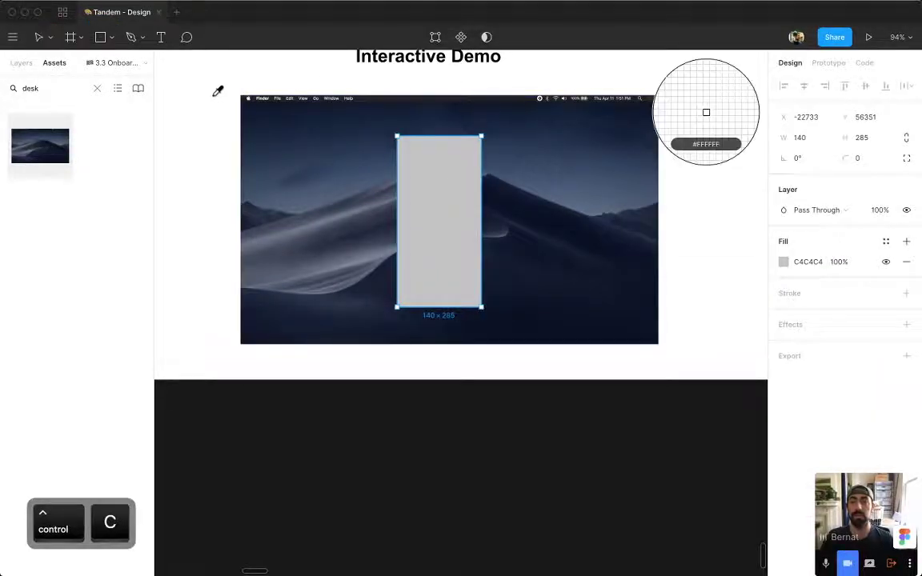
click(706, 112)
Draw a 112 × 14 grey bar inside the white rectangle and duplicate it downward into an evenly spaced column of five bars.
key(r)
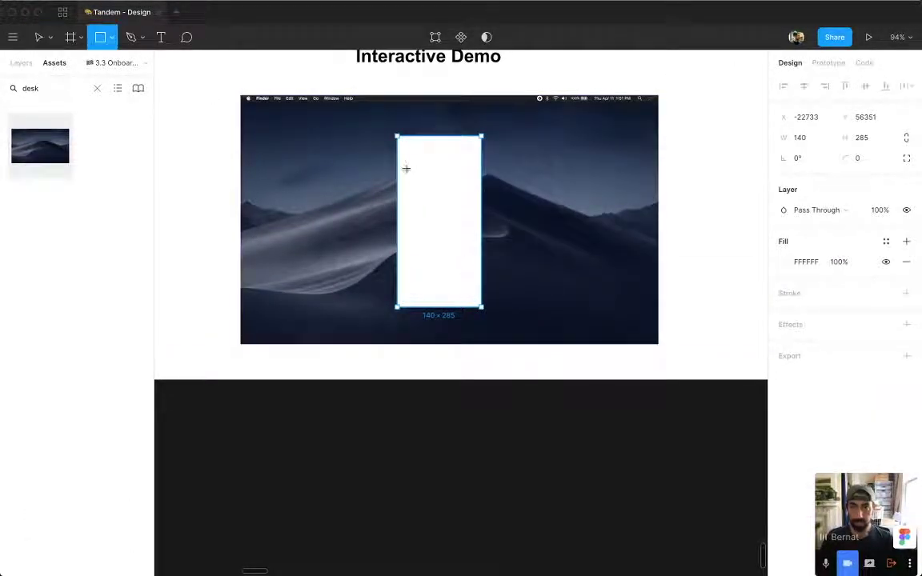
mouse_move(405, 169)
mouse_down()
mouse_move(474, 179)
mouse_move(465, 192)
mouse_up()
key(super+d)
key(super+d)
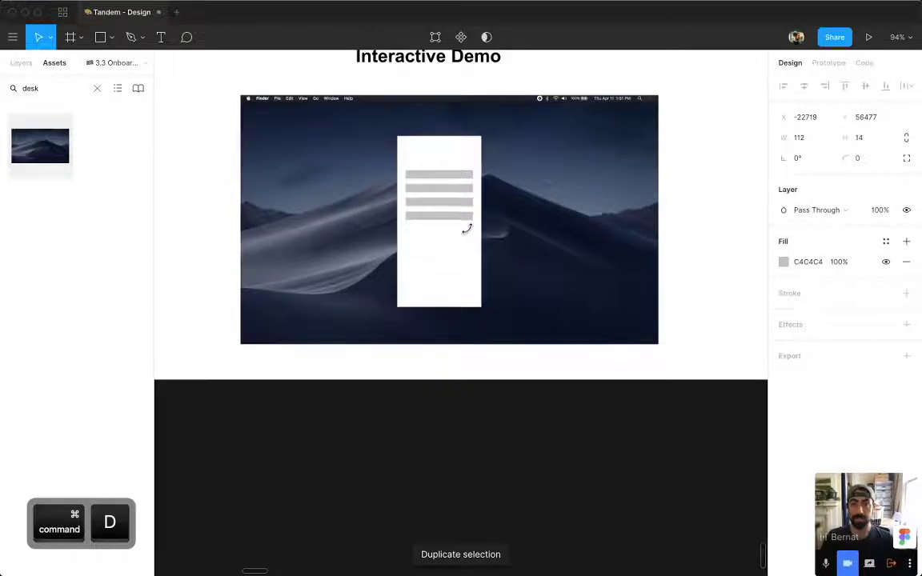
key(super+d)
click(519, 419)
scroll(514, 217, up, 2)
click(564, 110)
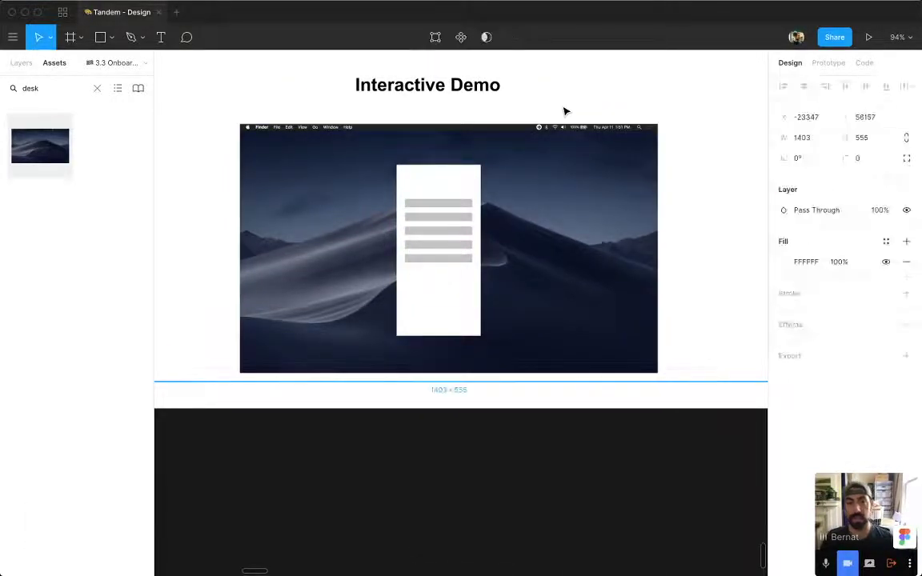
Duplicate the "Tandem's user mental model" notes text and place the copy beside the landing page mockups.
key(super+backslash)
key(super+minus)
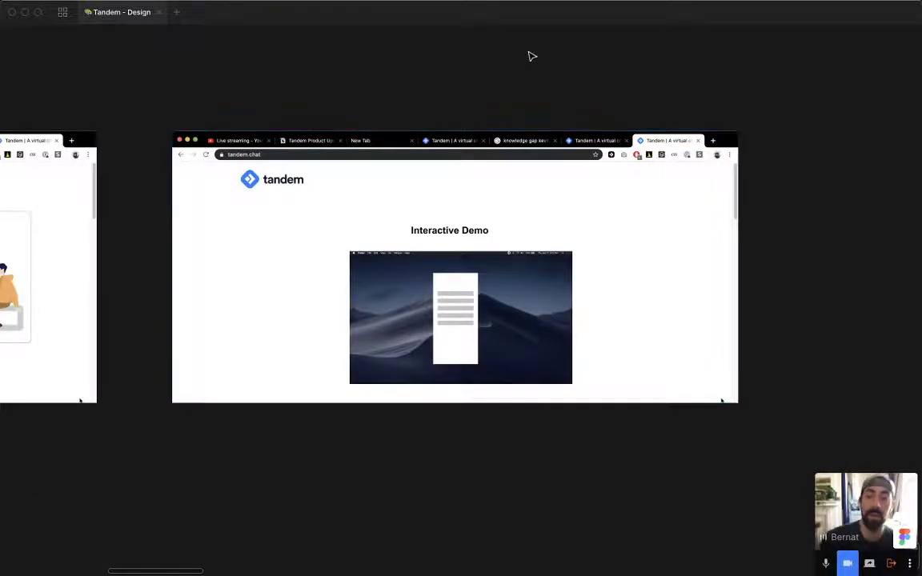
scroll(825, 134, left, 10)
key(super+minus)
key(super+minus)
key(super+equal)
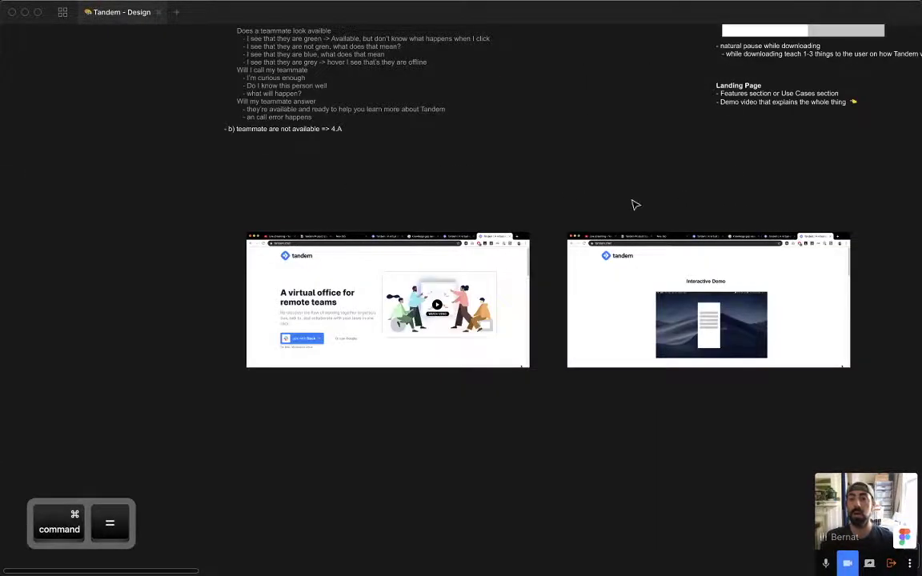
scroll(566, 397, up, 5)
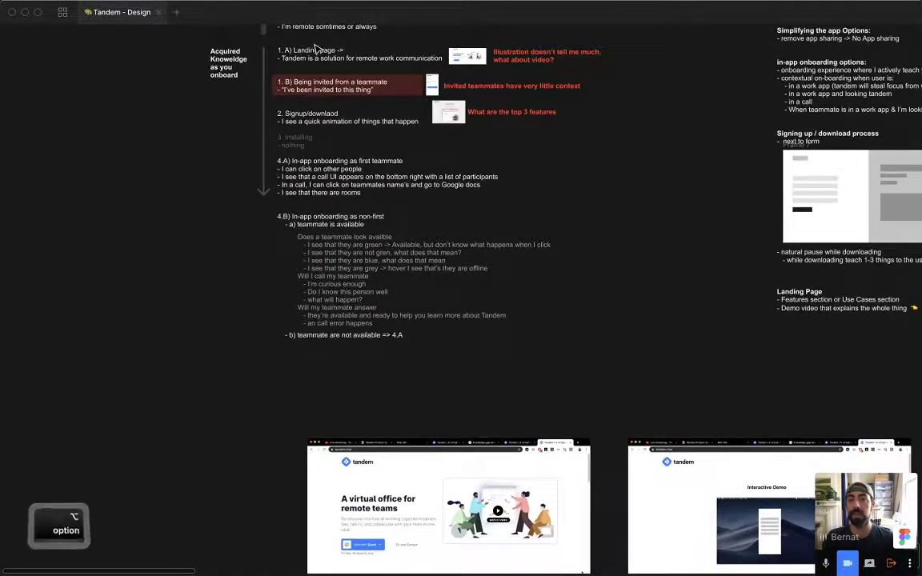
drag(316, 49, 227, 520)
drag(244, 520, 268, 249)
Replace all the text in the copied notes with "Improve Landing page onboarding".
key(Return)
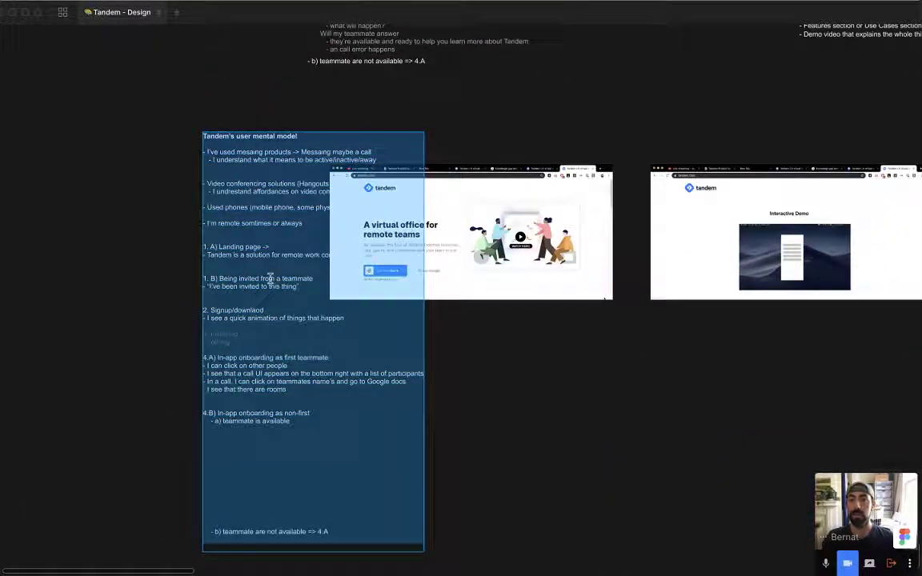
text(Improve Landing p)
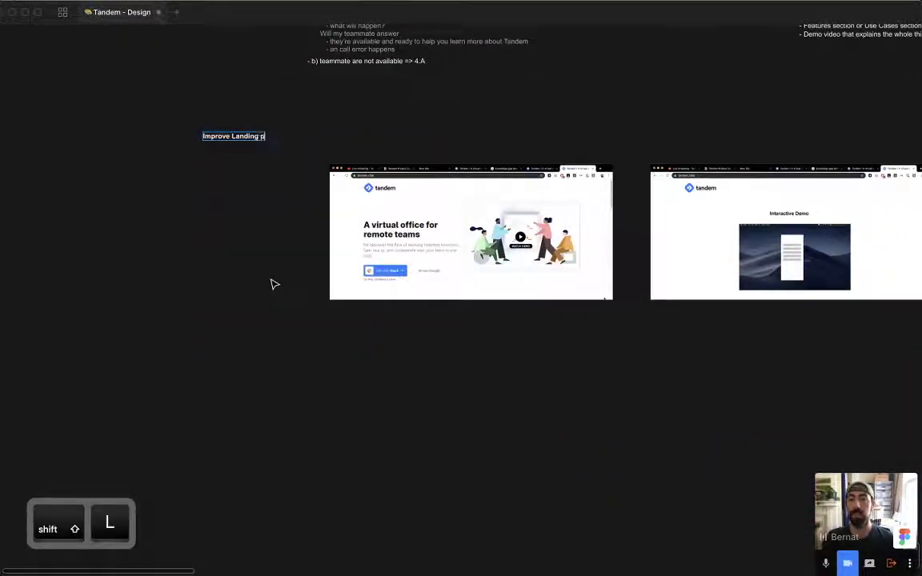
text(age cnboarding)
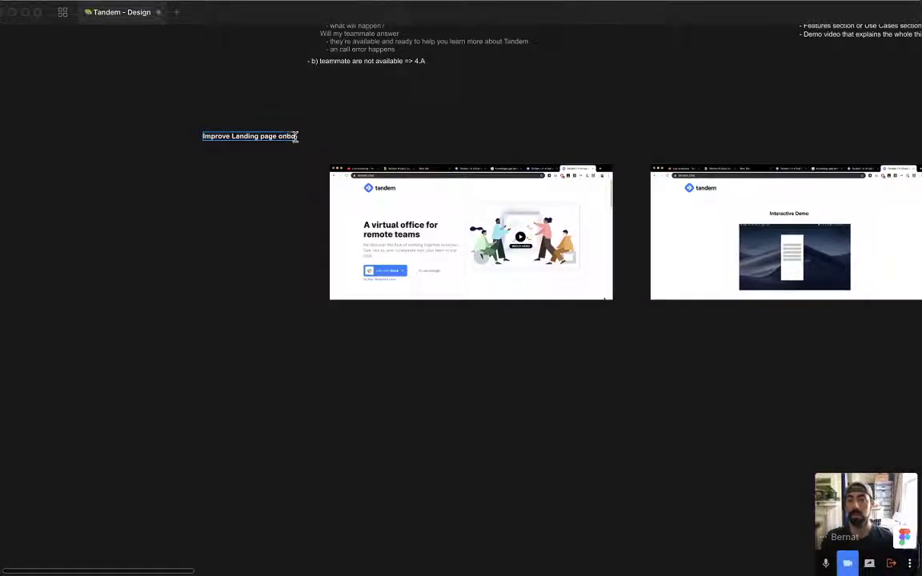
key(Escape)
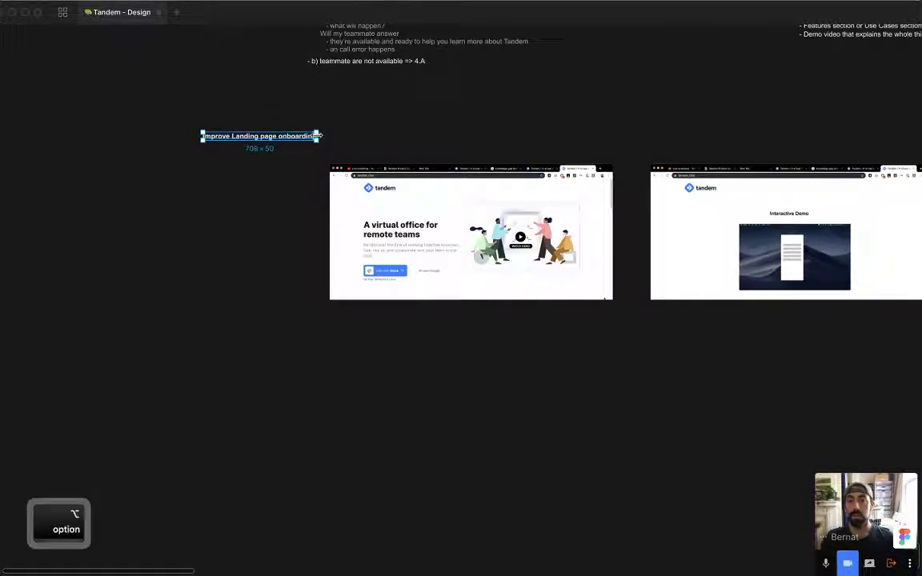
Narrow the heading so it wraps, place it just beside the video mockup, and enlarge its font.
drag(319, 136, 271, 181)
key(super+shift+period)
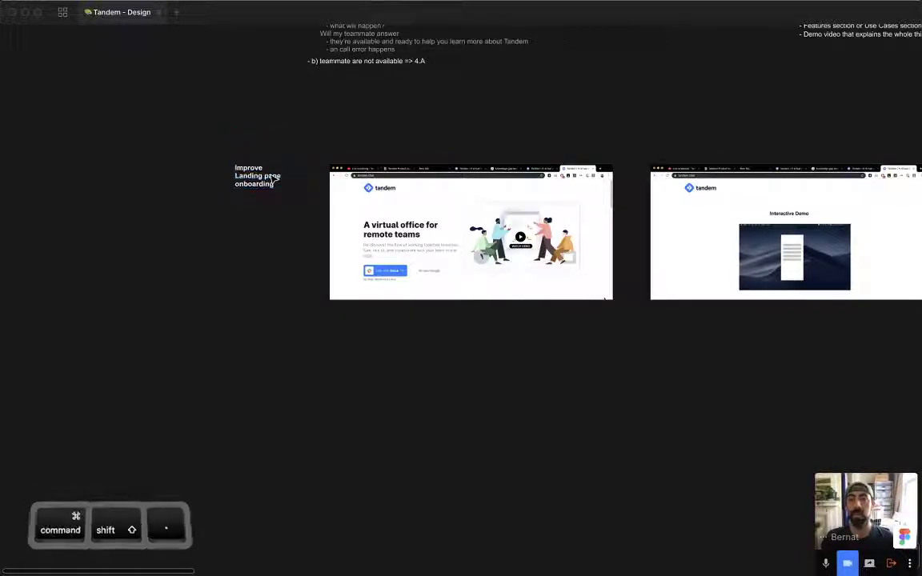
key(super+shift+period)
Reword the heading to "Ideas for Landing page onboarding".
double_click(253, 169)
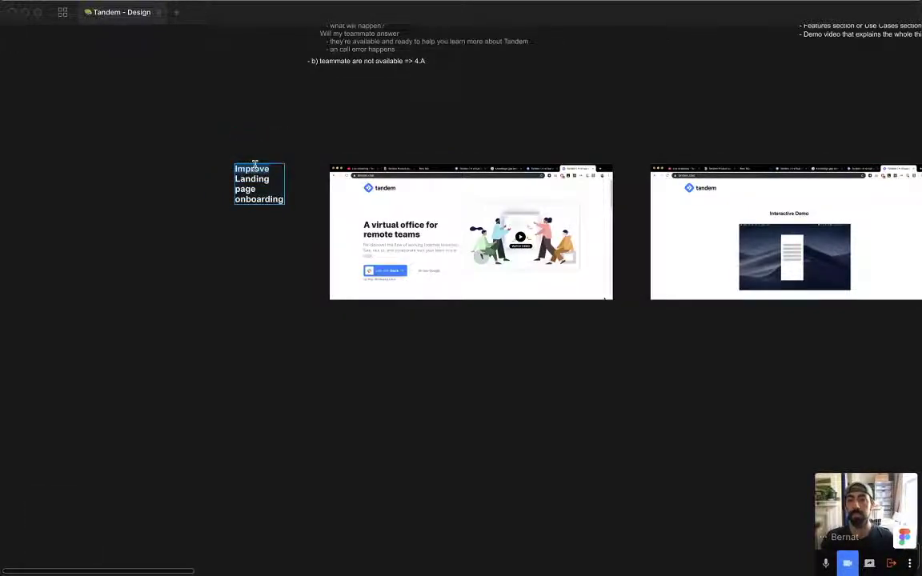
text(Ideas for)
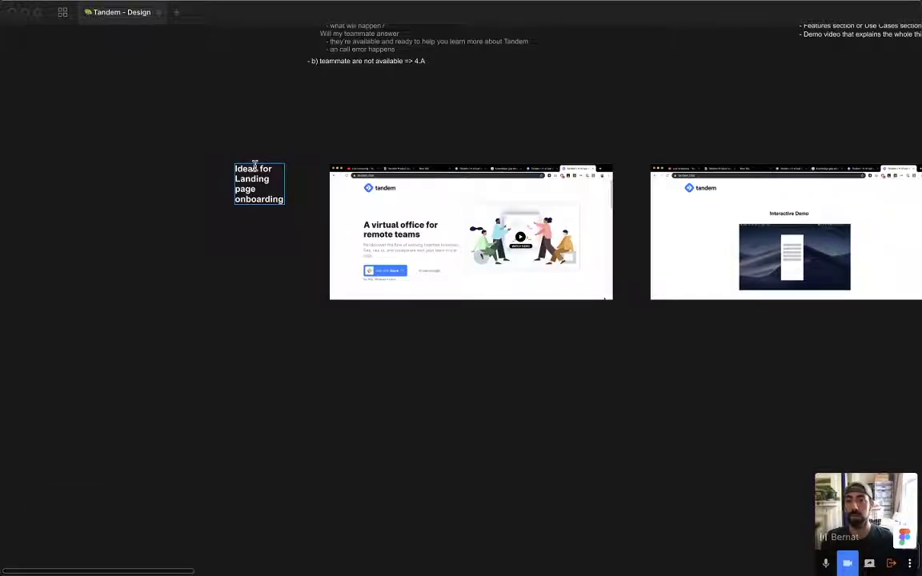
click(286, 319)
Duplicate the heading beneath the video mockup, aligned with its left edge, and change the copy's text to "1-6min".
drag(286, 319, 202, 258)
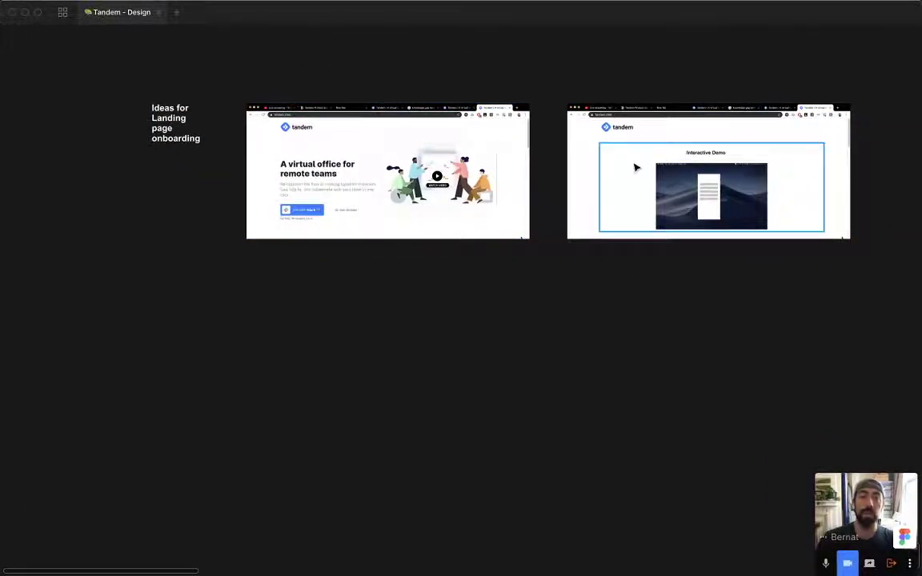
drag(605, 297, 539, 316)
drag(290, 87, 770, 384)
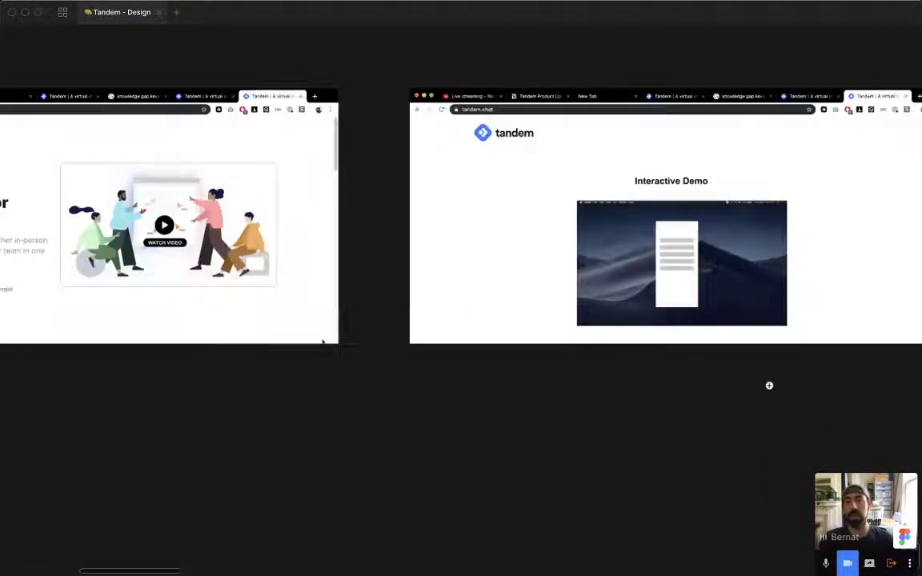
drag(619, 363, 661, 355)
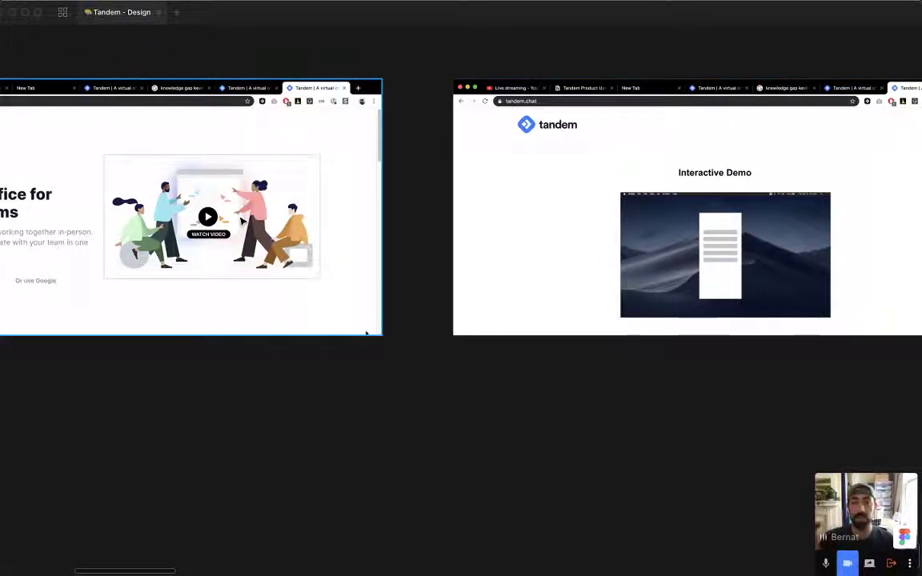
scroll(613, 269, right, 5)
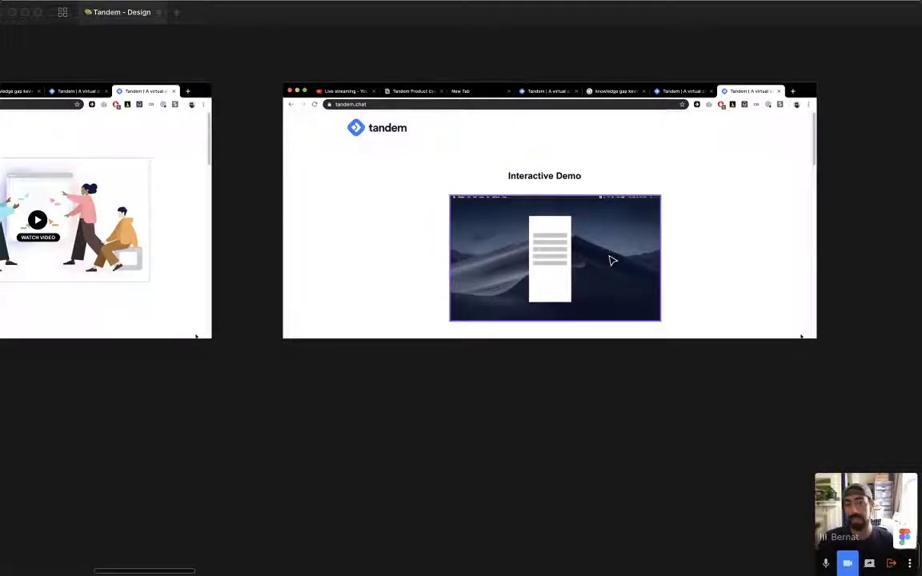
scroll(475, 440, left, 10)
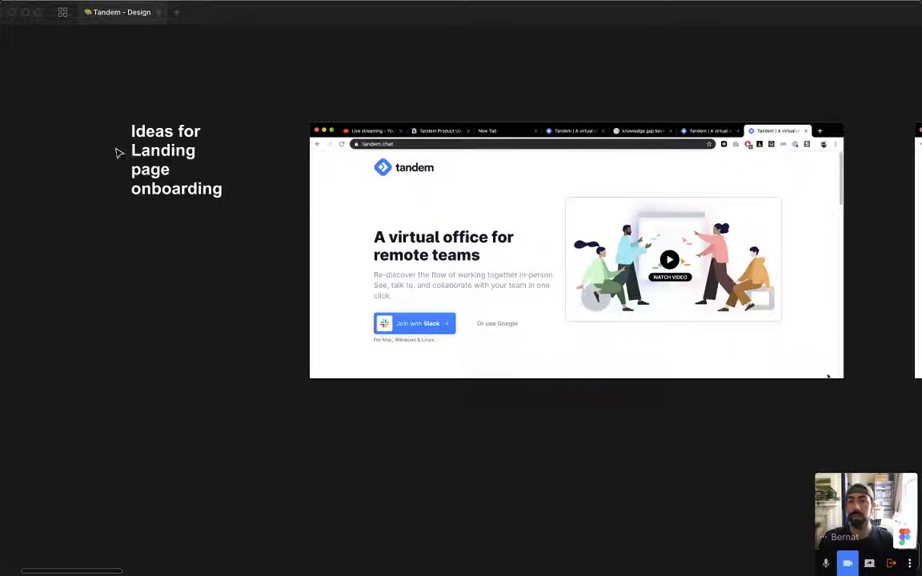
click(140, 156)
drag(180, 169, 360, 414)
drag(336, 395, 339, 429)
key(super+z)
scroll(346, 422, right, 3)
double_click(286, 409)
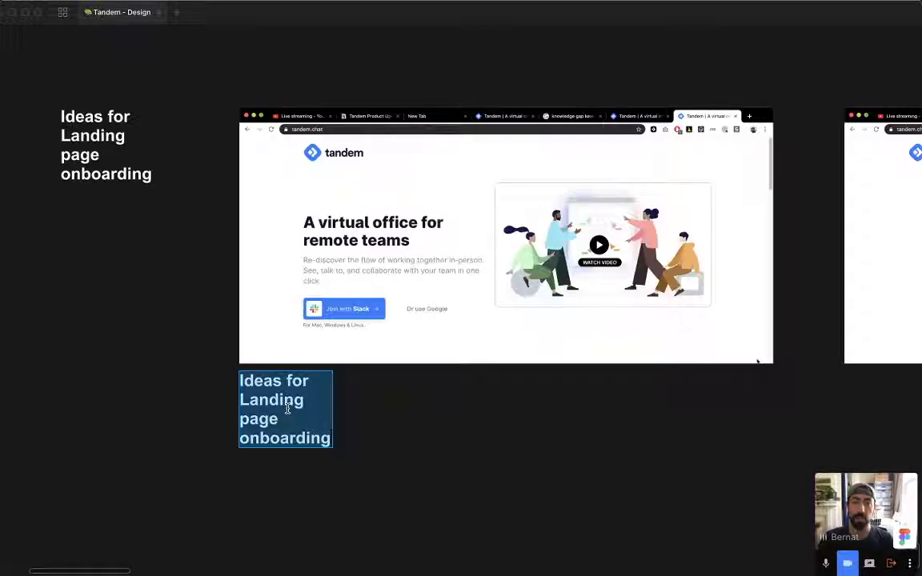
text(1-6min)
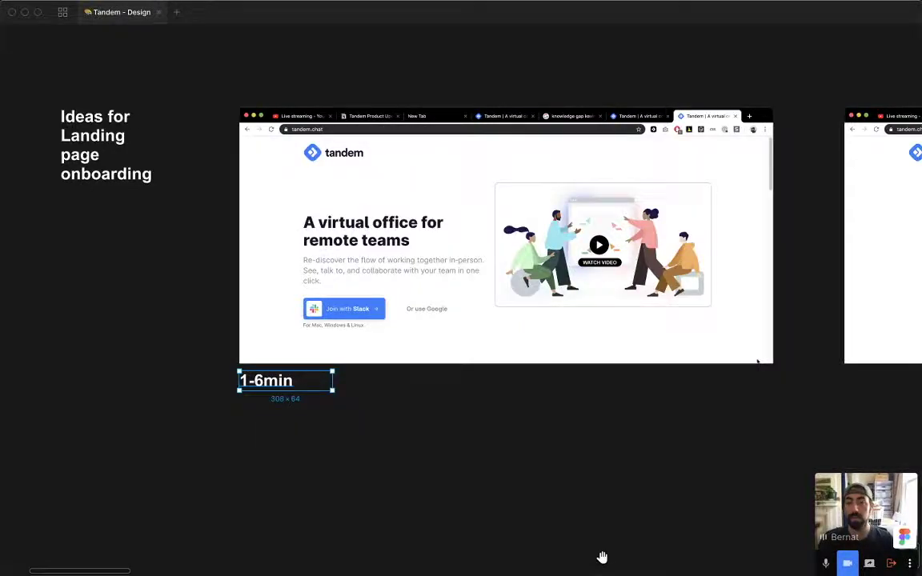
Duplicate the 1-6min label beneath the Interactive Demo mockup and change the copy's text to "30s-2 min".
scroll(251, 321, right, 3)
scroll(251, 321, down, 1)
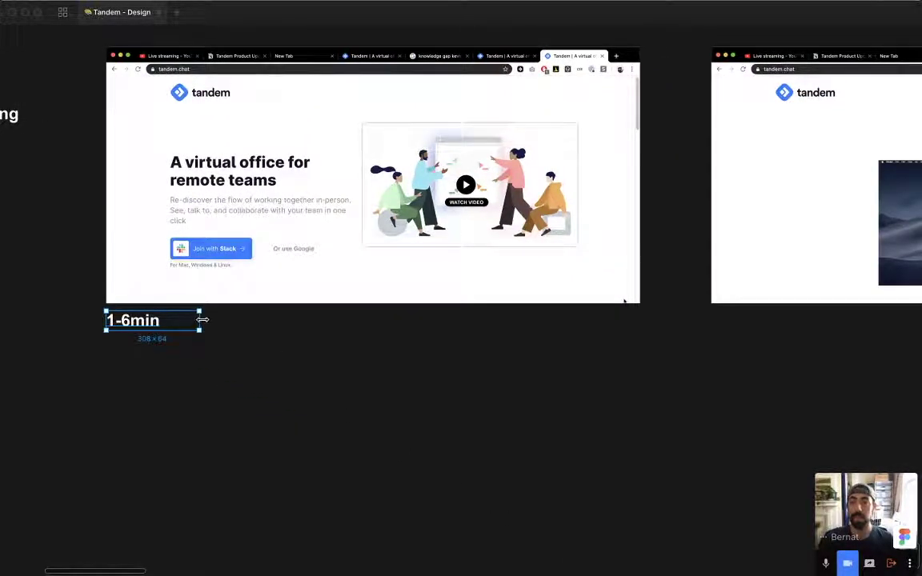
drag(160, 322, 766, 334)
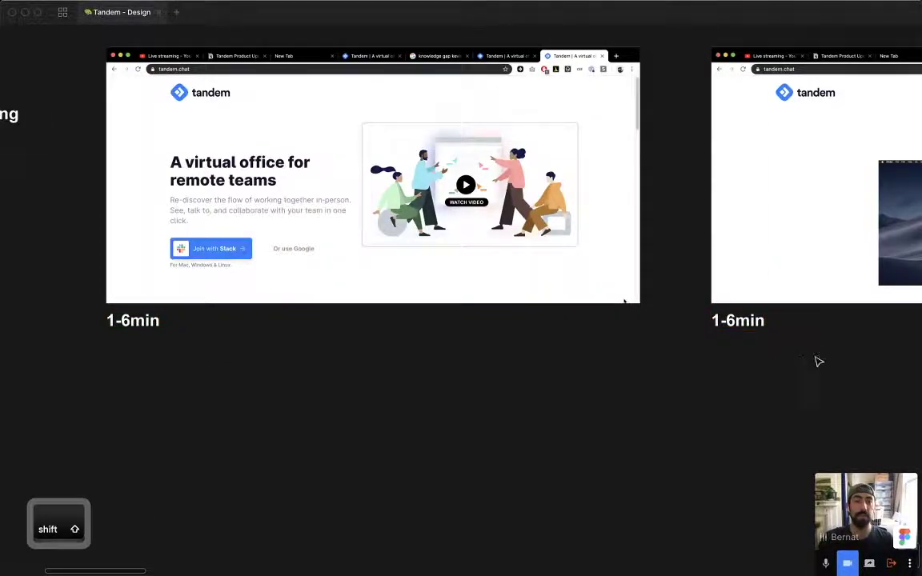
scroll(818, 362, right, 7)
scroll(818, 362, up, 1)
double_click(427, 342)
text(30se)
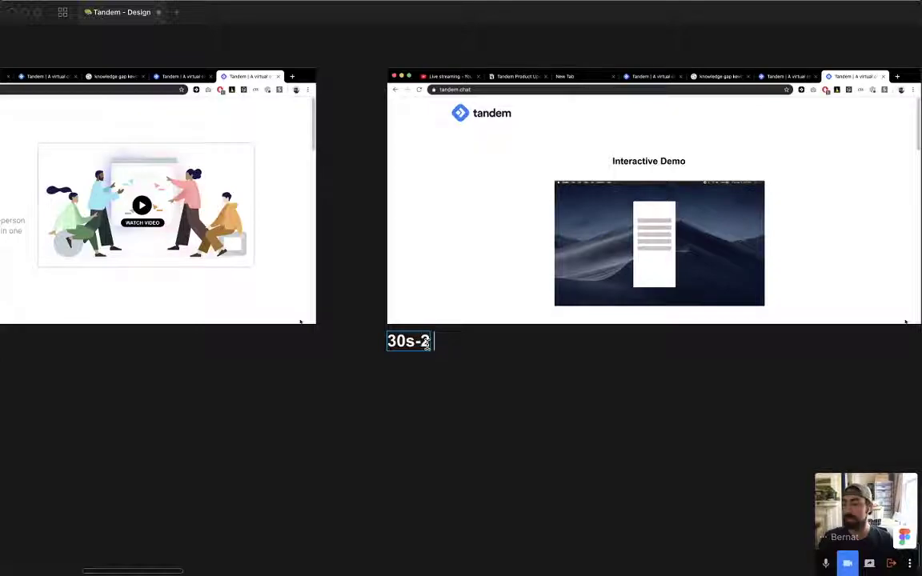
Duplicate the 1-6min label beside itself and change the copy's text to "maybe there's 30 sec video + an extended version".
scroll(422, 344, left, 9)
scroll(422, 344, down, 1)
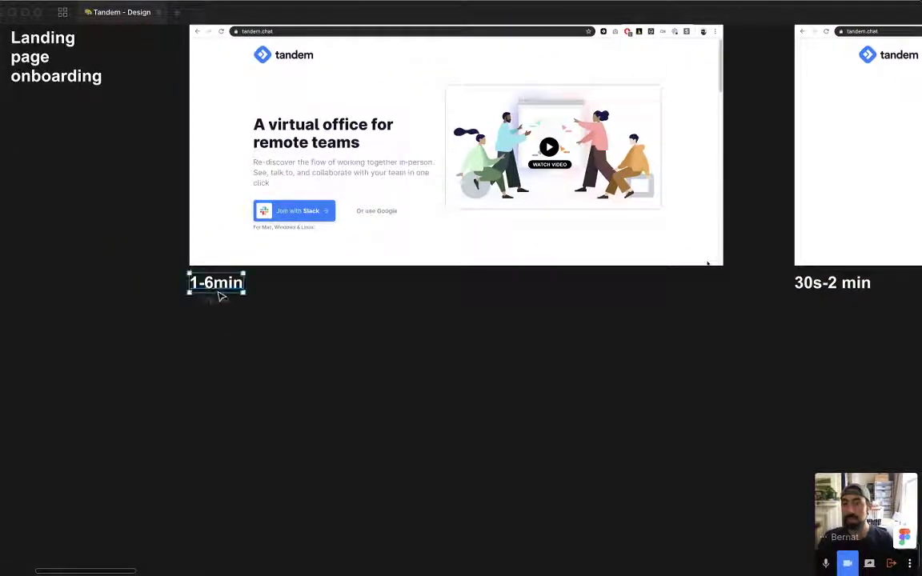
key(alt)
drag(218, 288, 307, 288)
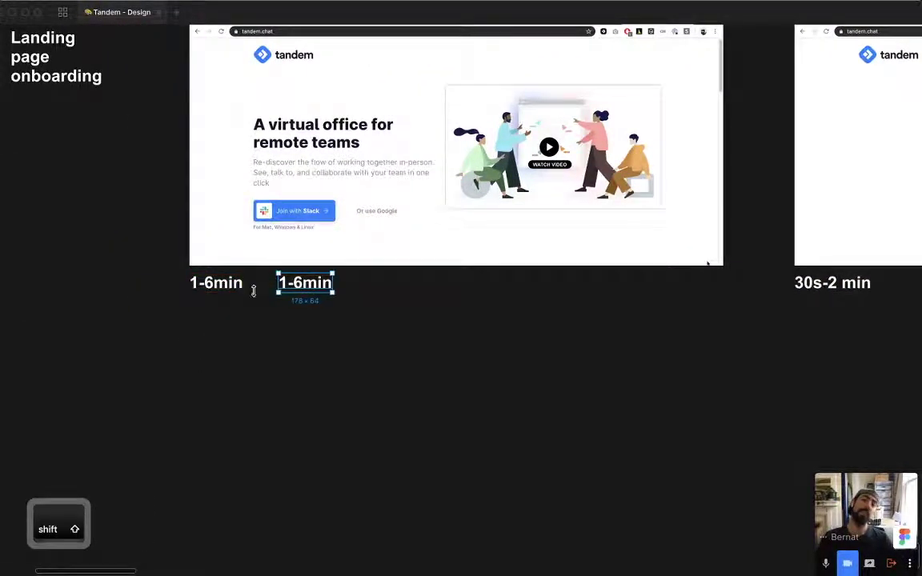
double_click(327, 288)
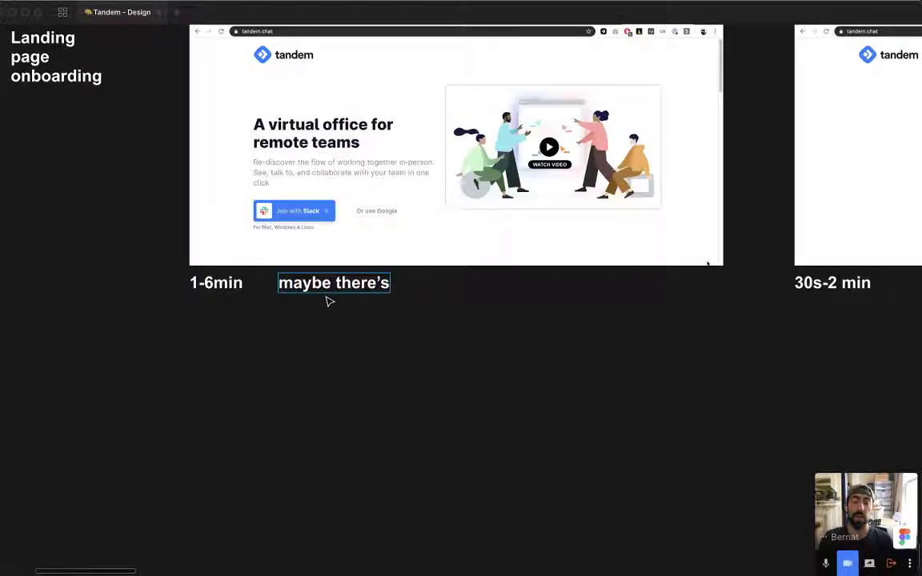
text(maybe there’s 30 min )
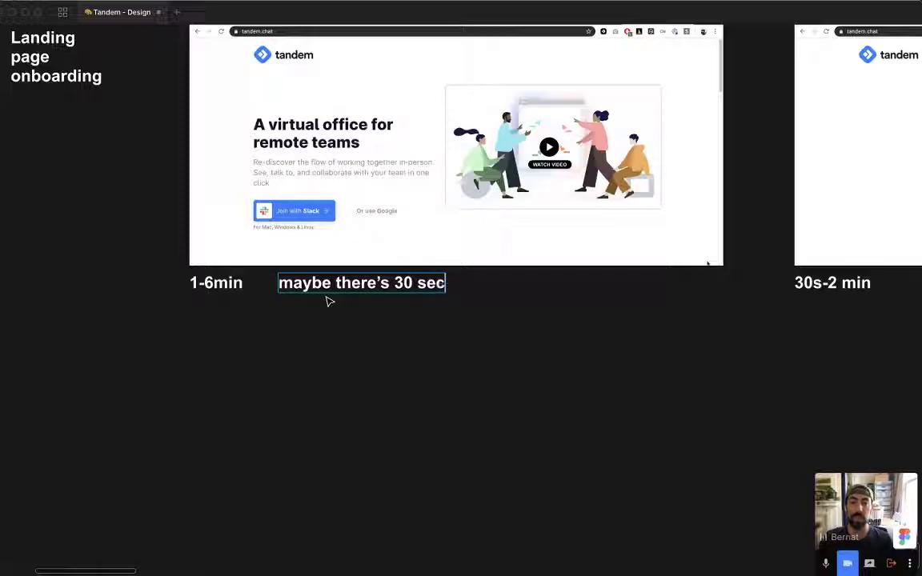
text(eo + )
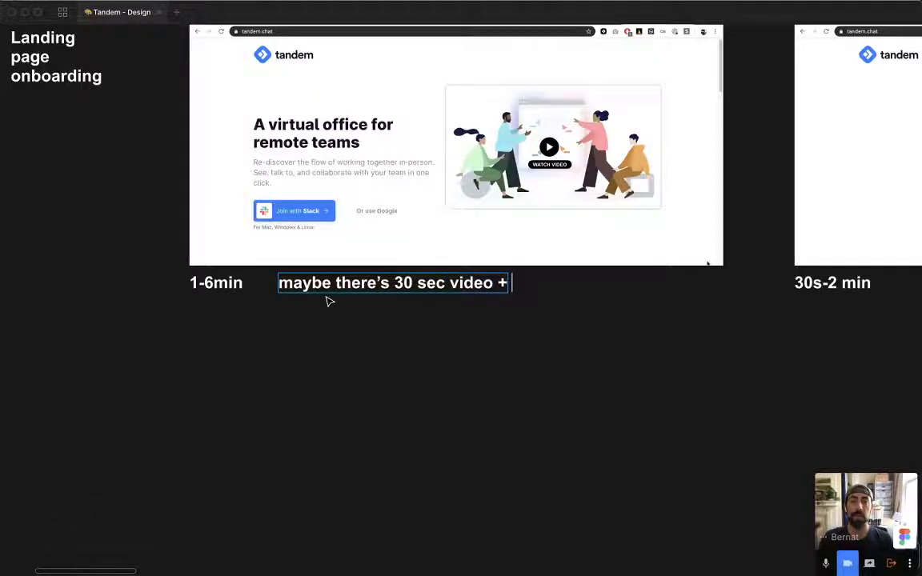
text(an exte)
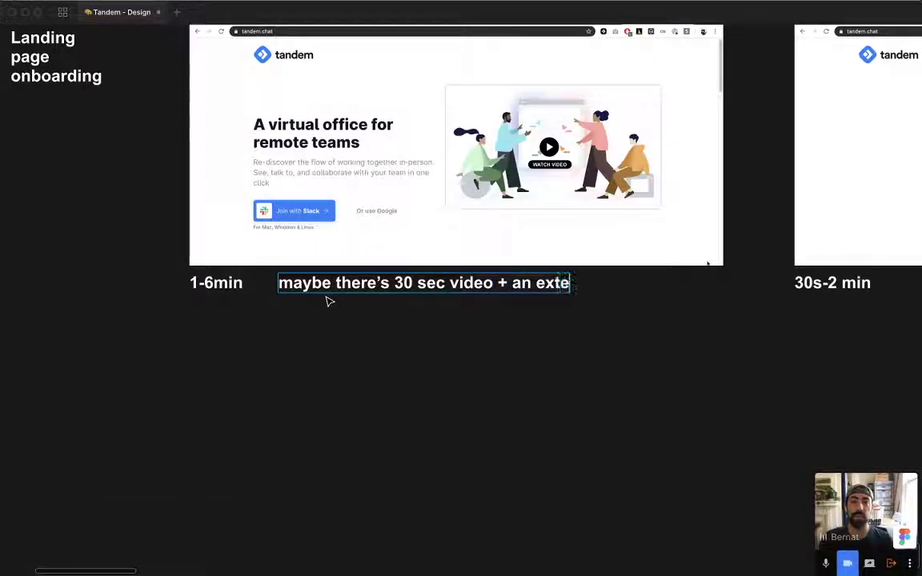
text(nded version)
key(Escape)
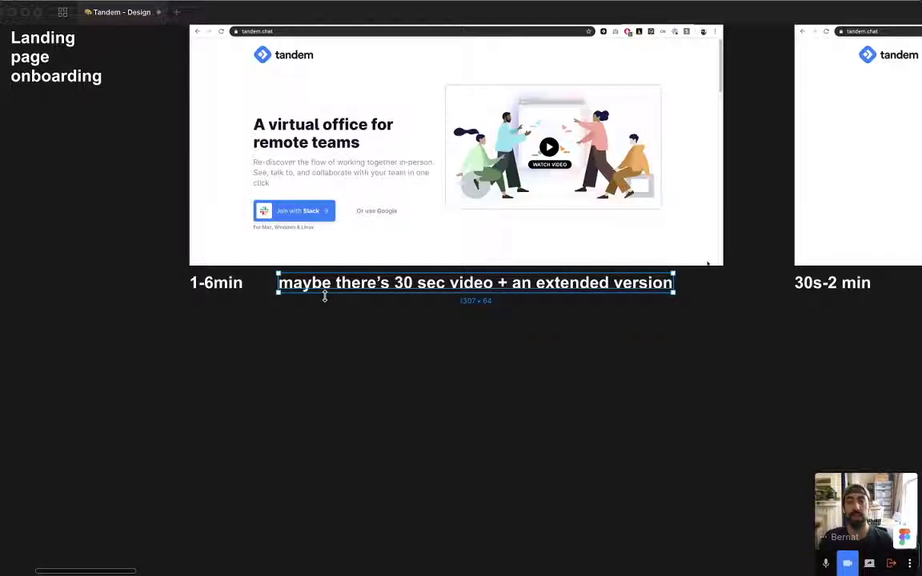
Move the extended-version note directly under the 1-6min label, remove its bold weight, and set its opacity to 50%.
drag(325, 295, 243, 316)
key(super+b)
key(super+b)
key(5)
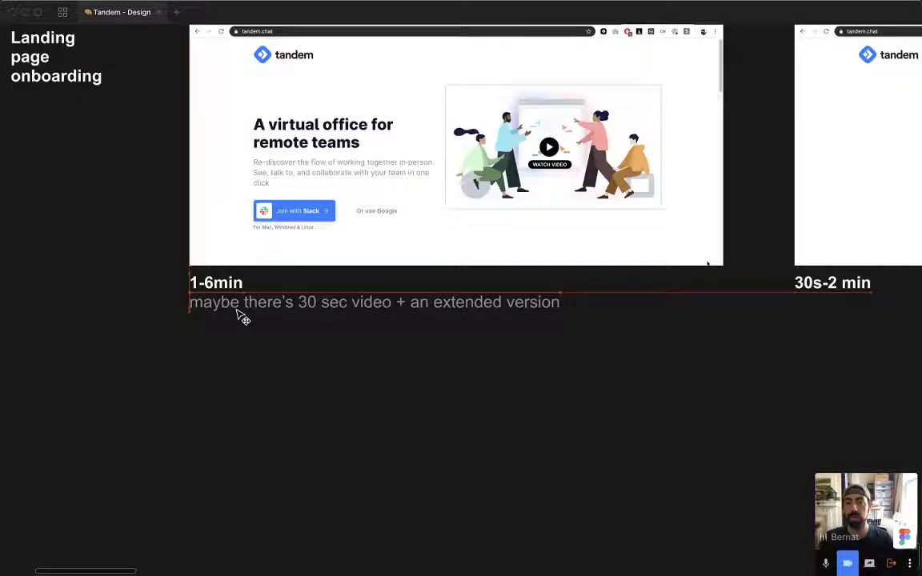
Duplicate the extended-version note under the 30s-2 min label and change the copy's text to "unguided interaction".
scroll(304, 352, right, 3)
key(super+minus)
key(alt)
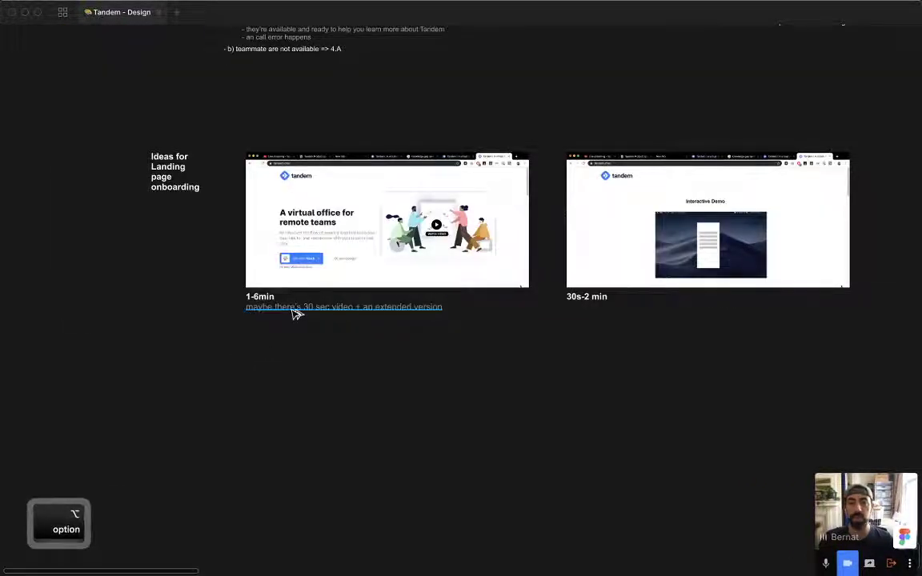
mouse_move(296, 314)
mouse_down()
mouse_move(674, 314)
mouse_move(617, 314)
mouse_up()
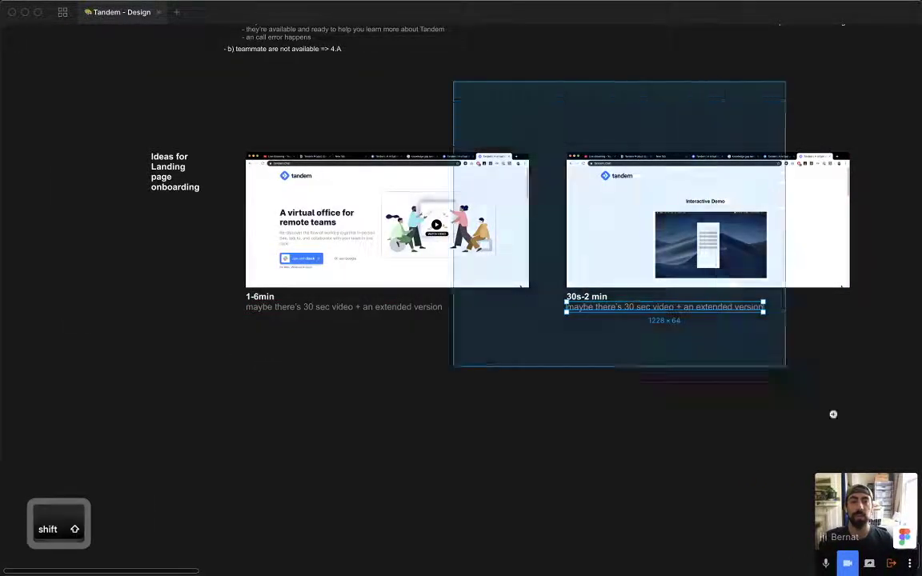
drag(834, 414, 847, 425)
double_click(360, 352)
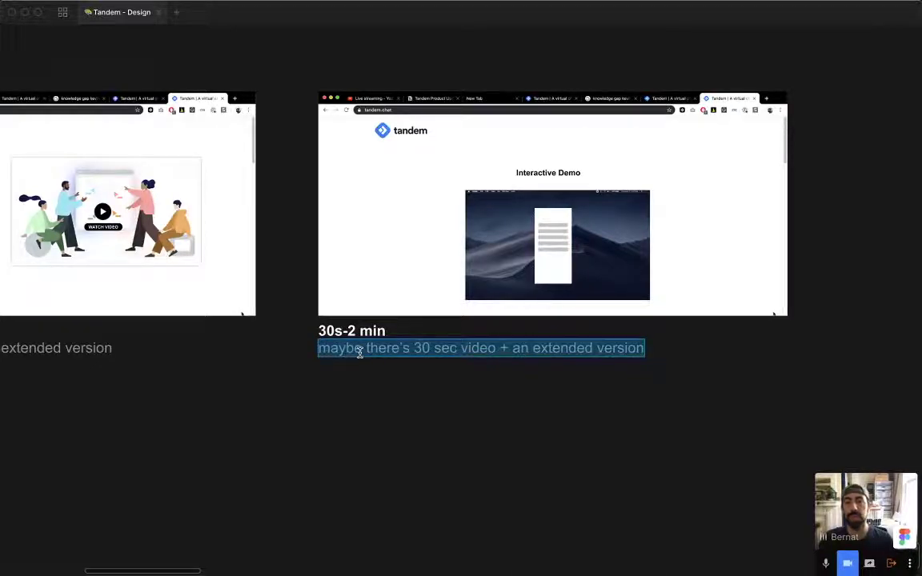
text(guided)
key(super+z)
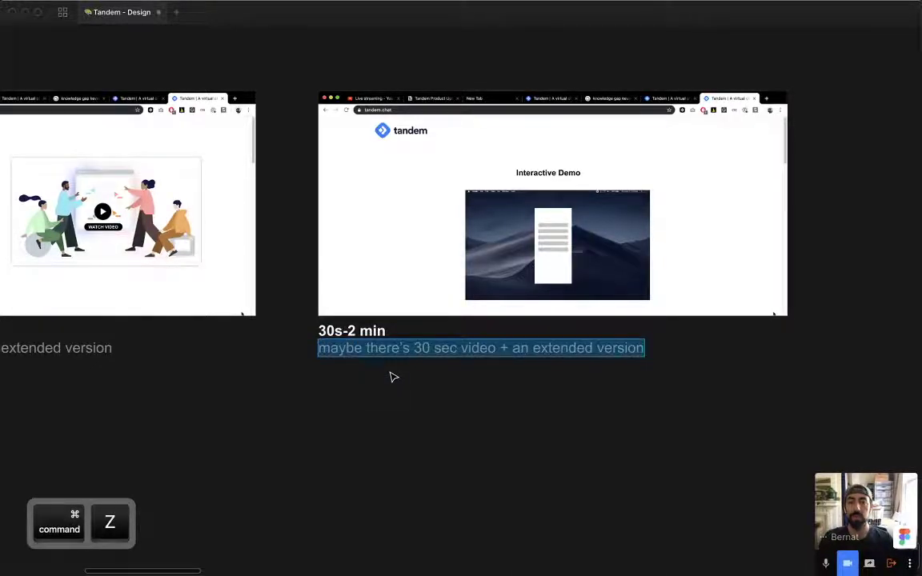
text(unguided interaction)
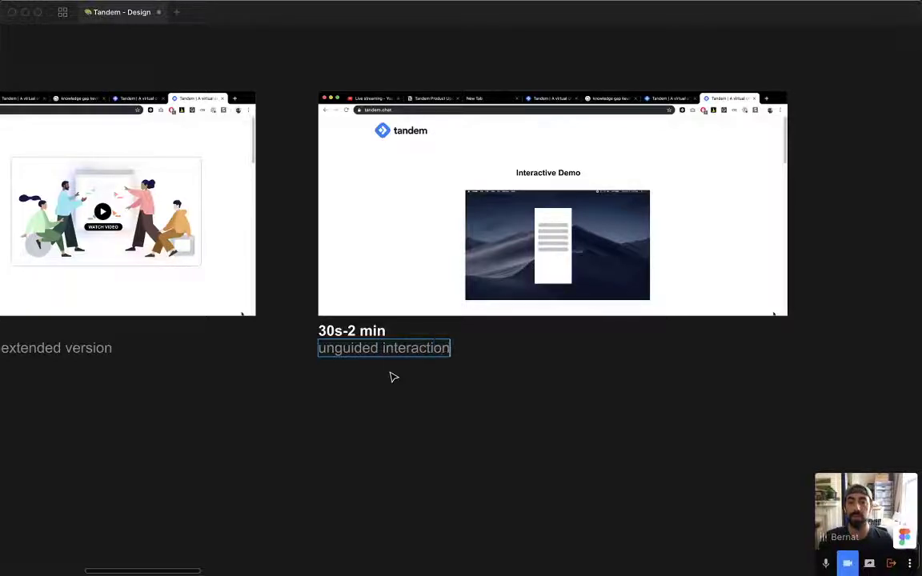
click(448, 410)
click(457, 416)
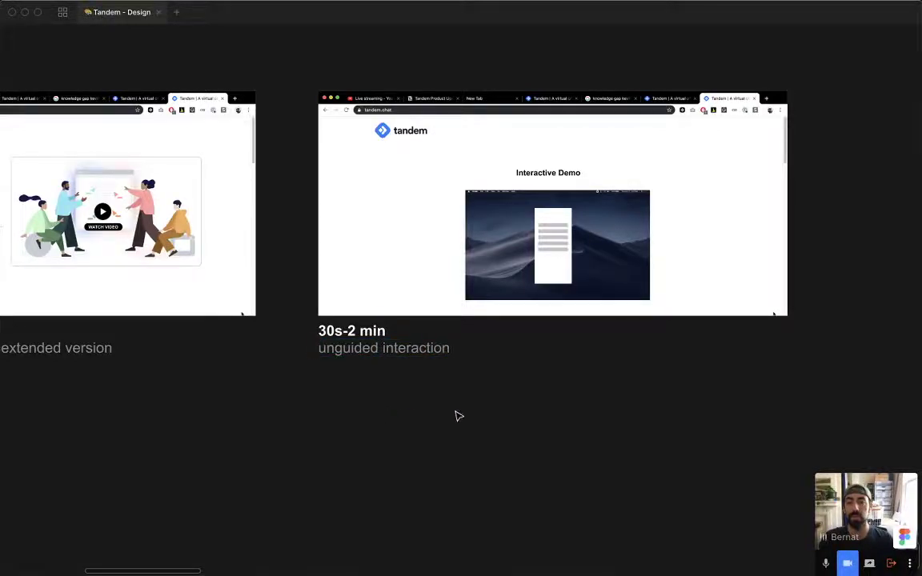
Duplicate the Interactive Demo mockup with its captions to its right and change the copy's note to "guided interaction".
scroll(457, 416, right, 3)
drag(407, 428, 102, 36)
drag(166, 232, 719, 255)
drag(685, 410, 440, 423)
super+double_click(461, 315)
double_click(454, 315)
text(guided interaction)
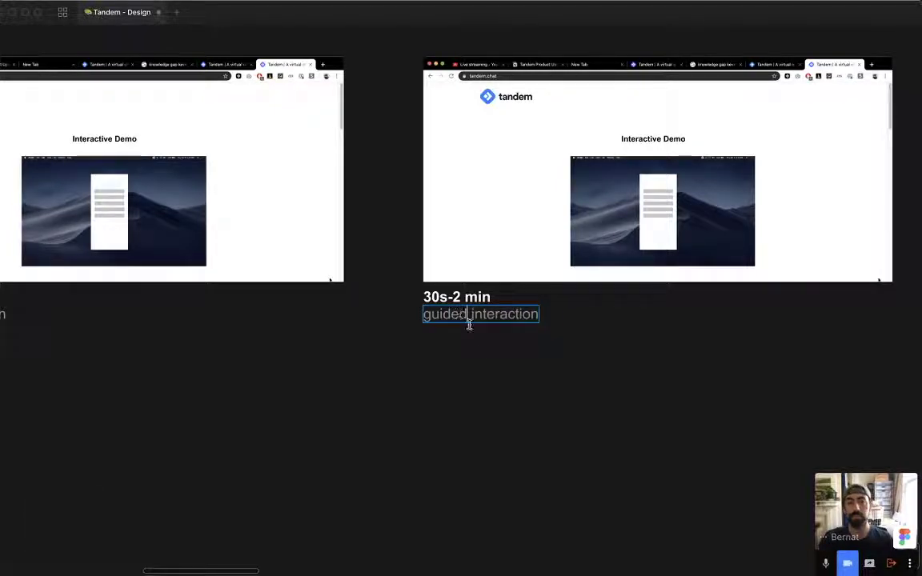
click(503, 405)
drag(585, 394, 476, 408)
key(z)
drag(282, 79, 564, 393)
key(r)
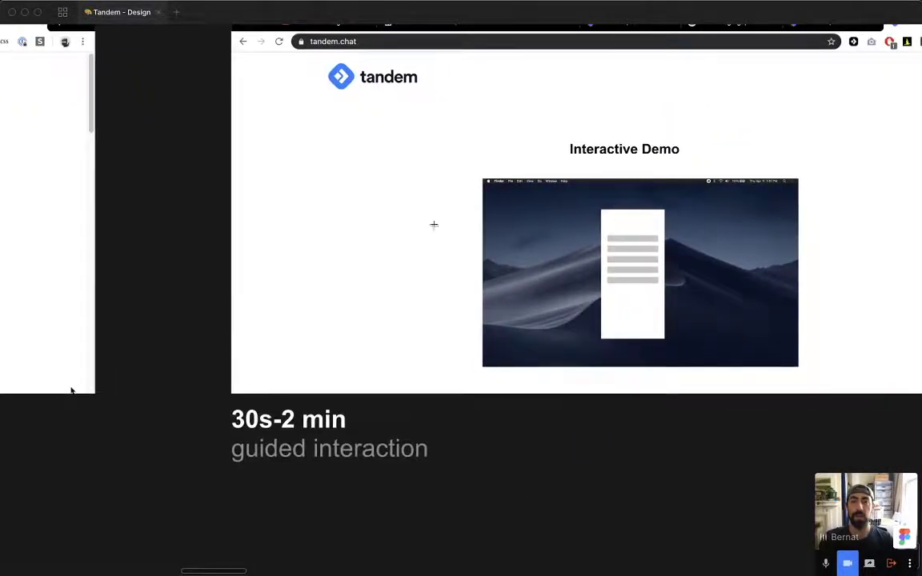
click(614, 150)
key(BackSpace)
key(super+z)
key(super+z)
Duplicate the guided mockup's Interactive Demo heading to the left of the desktop image and change the copy's text to "Talk in 1-click".
click(657, 153)
alt+drag(656, 156, 442, 210)
key(super+z)
drag(652, 138, 417, 189)
key(Return)
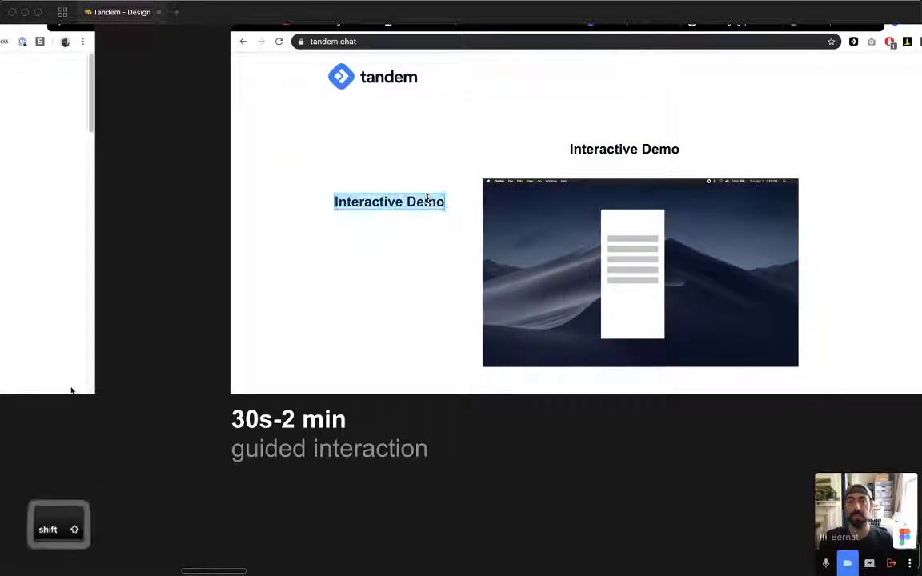
text(Call in 1-clic)
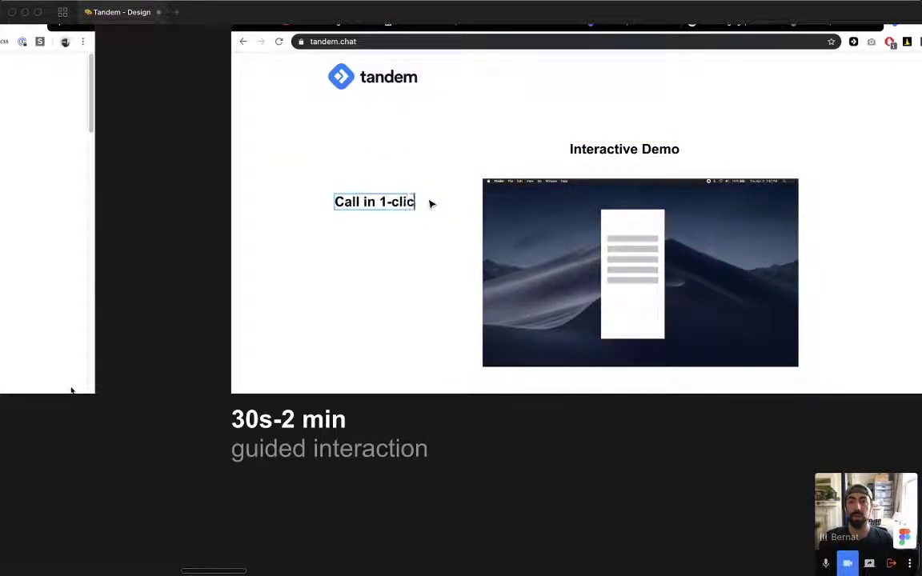
text(k)
key(super+Left)
key(shift+alt+Right)
text(Talk)
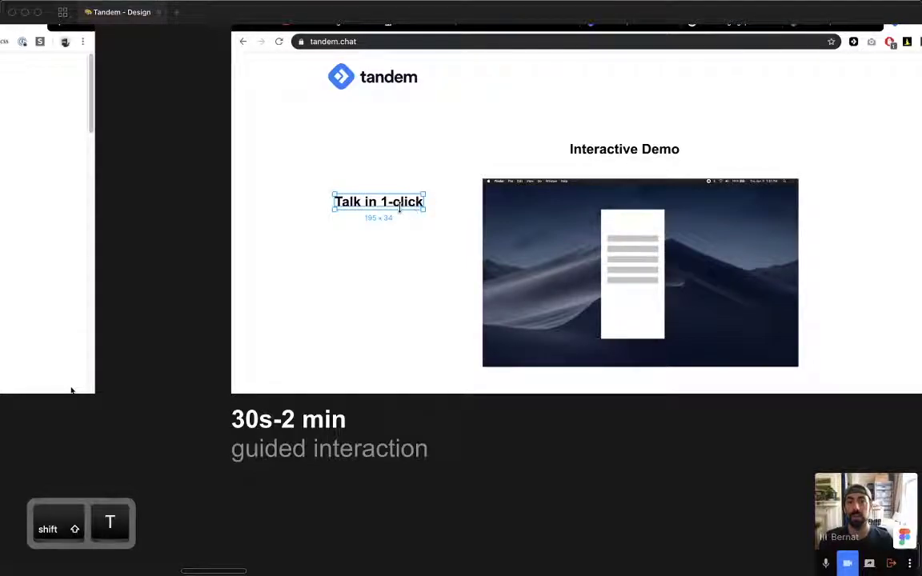
Slightly increase the font size of the "Talk in 1-click" text and move it a little higher.
key(super+shift+period)
key(super+shift+period)
key(super+shift+period)
drag(400, 206, 408, 197)
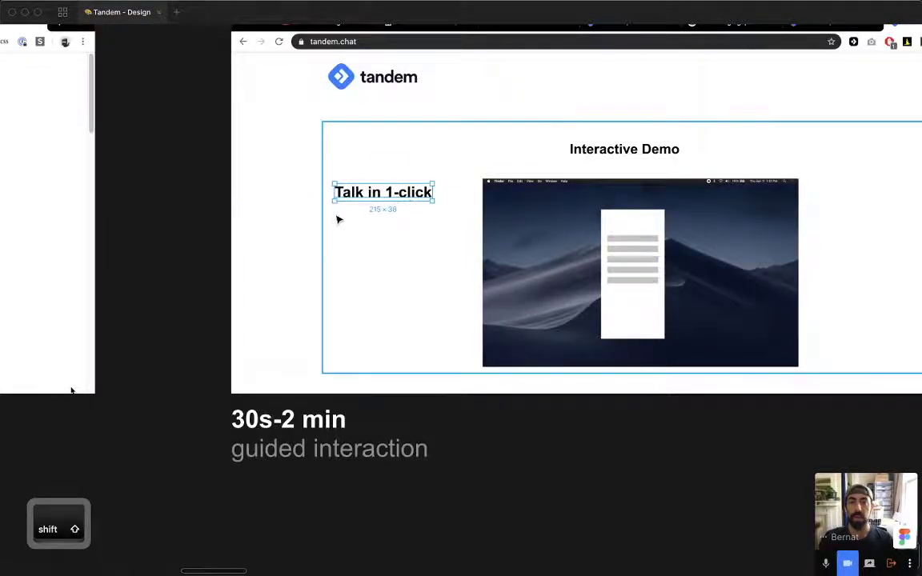
Draw an underline bar about 215 × 4 beneath "Talk in 1-click" and fill it with the tandem wordmark's dark colour.
key(r)
drag(335, 201, 432, 205)
key(ctrl+c)
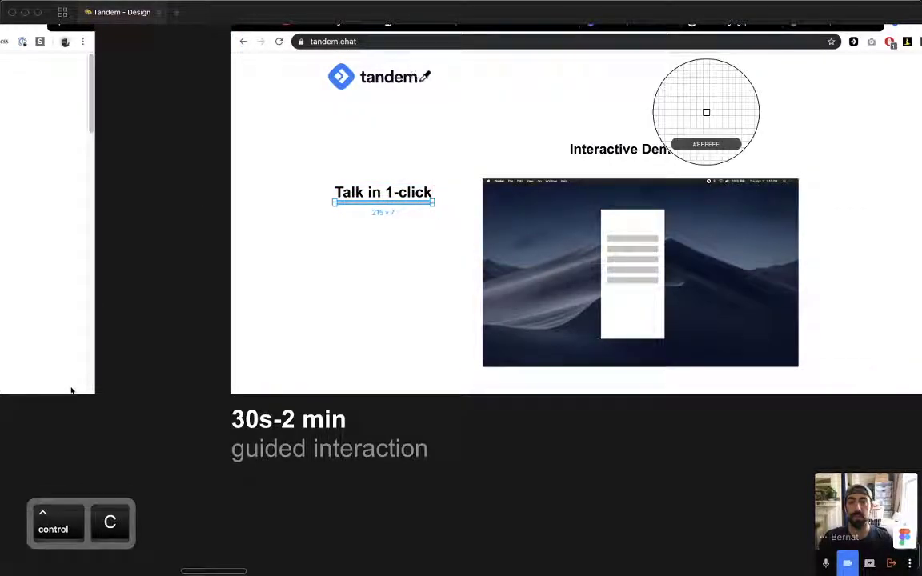
click(416, 78)
click(415, 237)
super+click(400, 201)
key(super+Up)
key(super+Up)
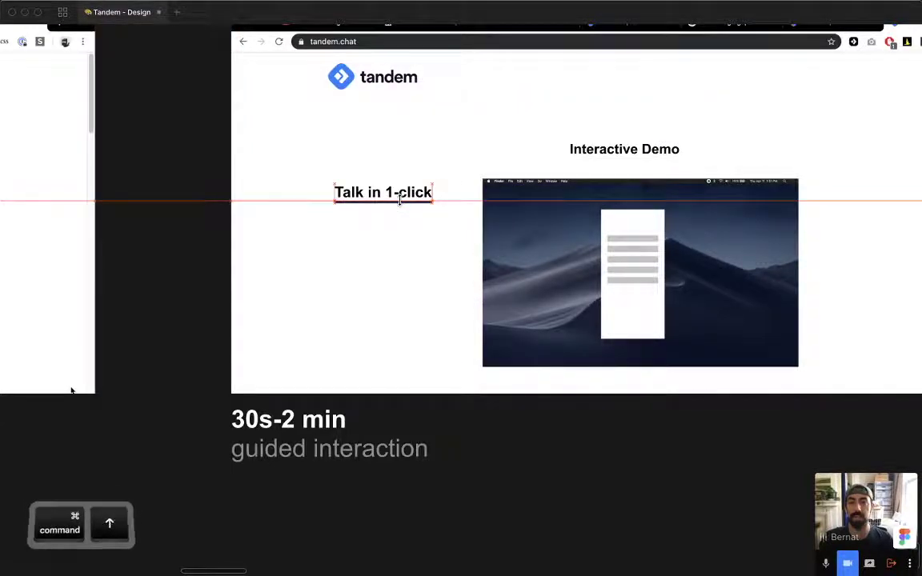
Duplicate the "Talk in 1-click" text below its underline, without a second underline, and set the copy's opacity to 50%.
shift+click(397, 199)
drag(397, 200, 405, 241)
click(405, 275)
super+click(407, 257)
key(5)
Change the faded copy's text to "Jump into teammates work app" and narrow its text box to clear the desktop image.
double_click(405, 242)
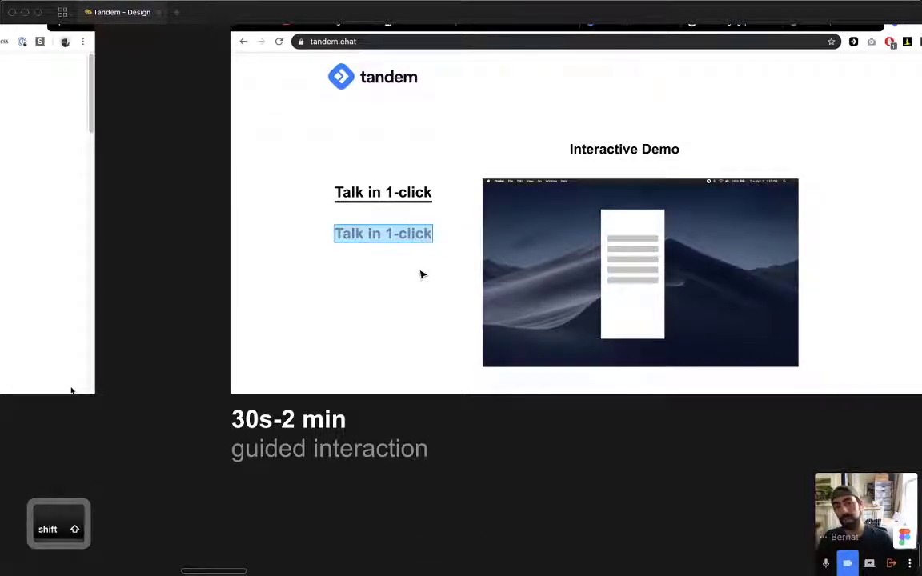
text(Jump)
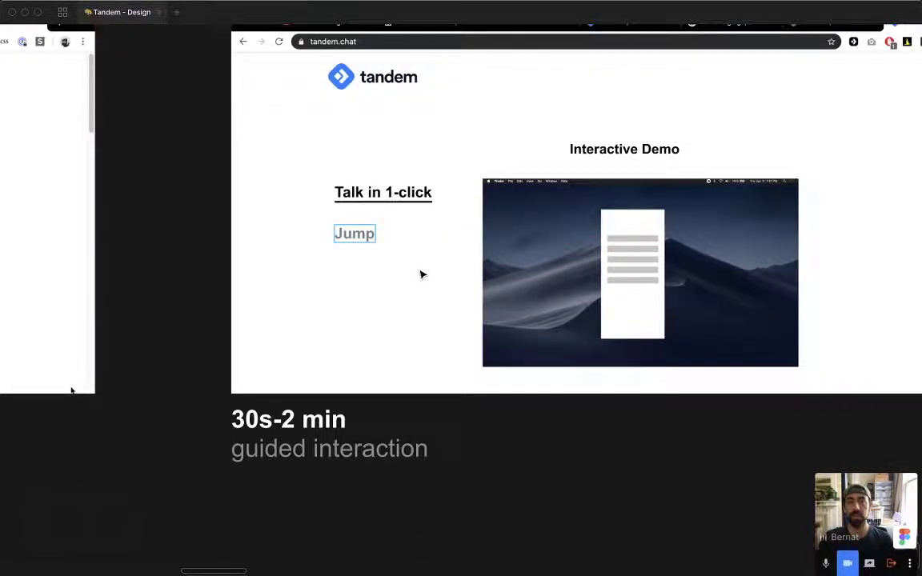
text( into teammates work app)
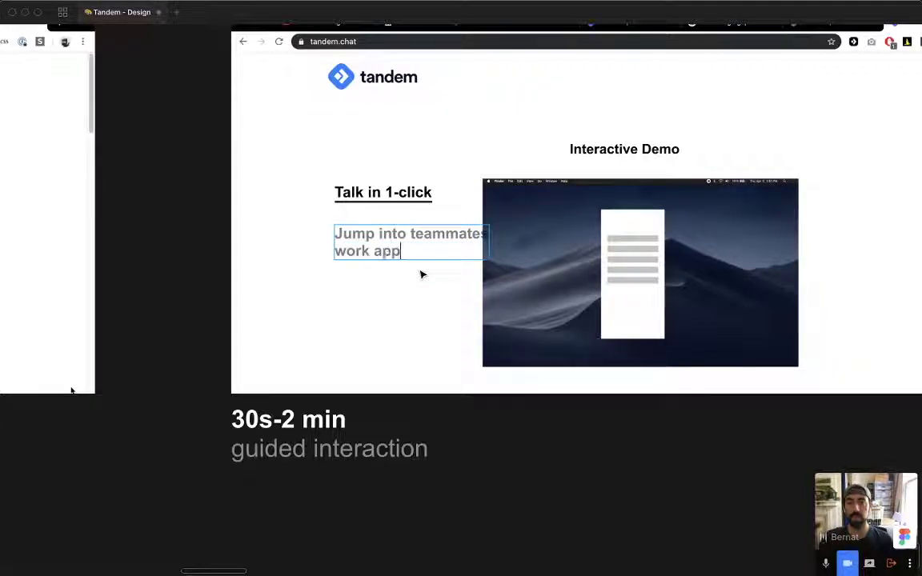
key(Escape)
double_click(450, 240)
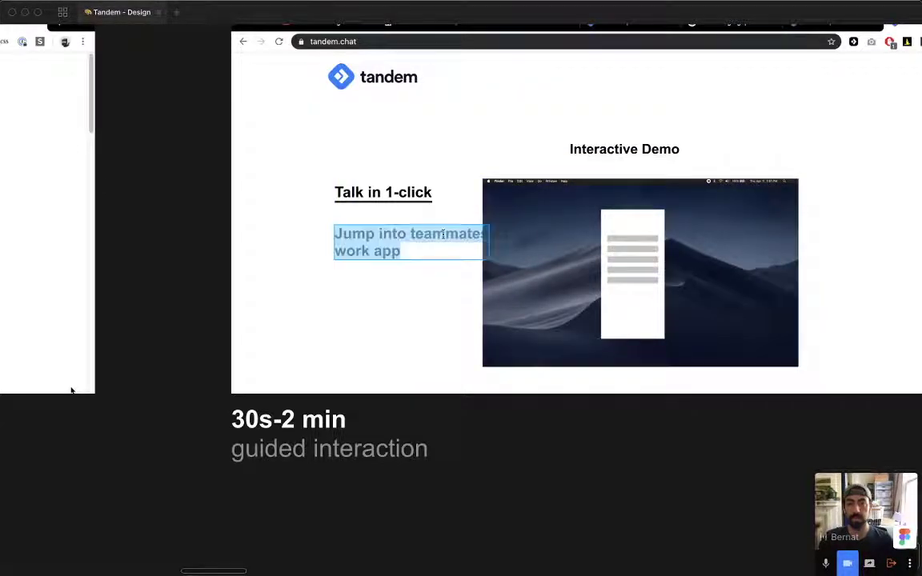
key(Escape)
drag(490, 242, 470, 243)
double_click(377, 257)
click(391, 268)
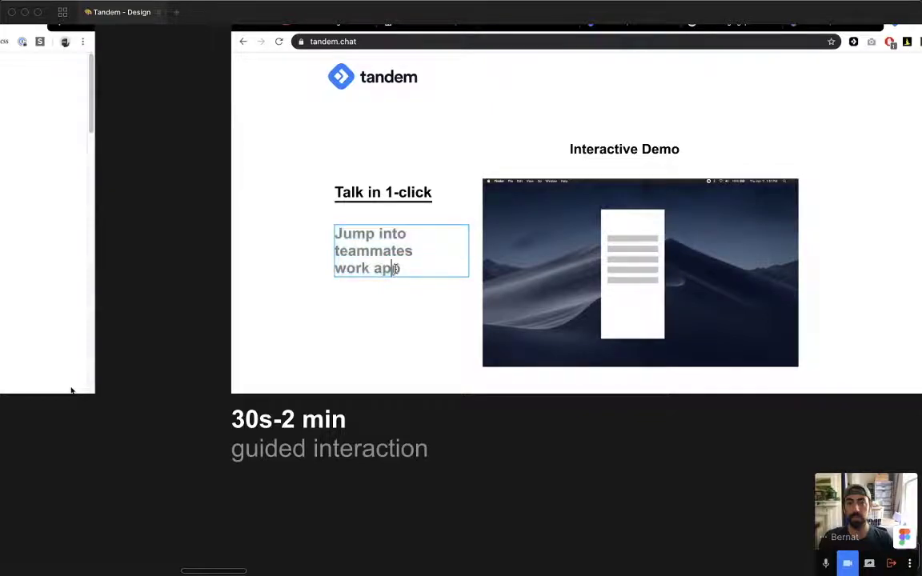
key(super+Left)
key(BackSpace)
key(Escape)
Reduce the font size of the "Talk in 1-click" and "Jump into teammates work app" texts together.
shift+super+click(403, 195)
key(super+shift+comma)
key(super+shift+comma)
key(super+shift+comma)
key(super+shift+comma)
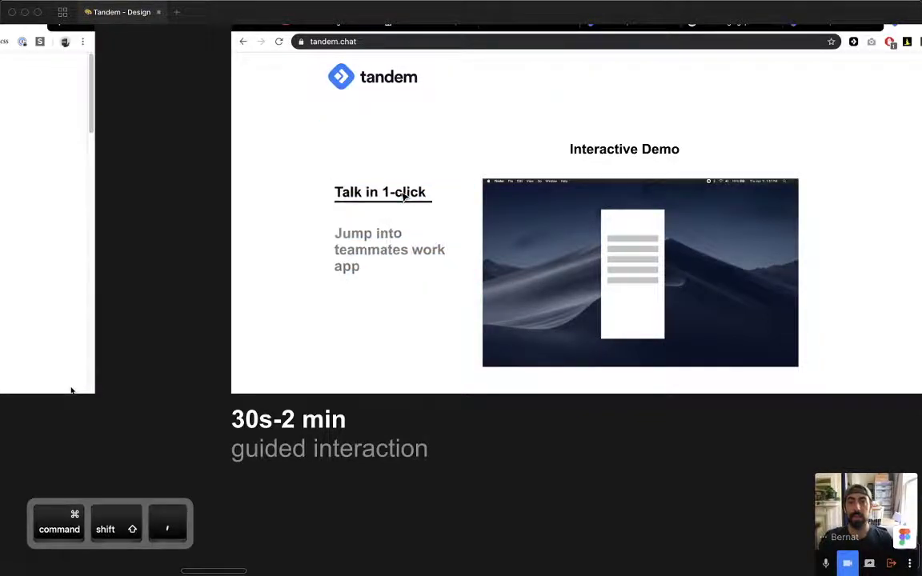
Raise and lengthen the underline beneath "Talk in 1-click" and set its opacity to 50%.
super+click(406, 202)
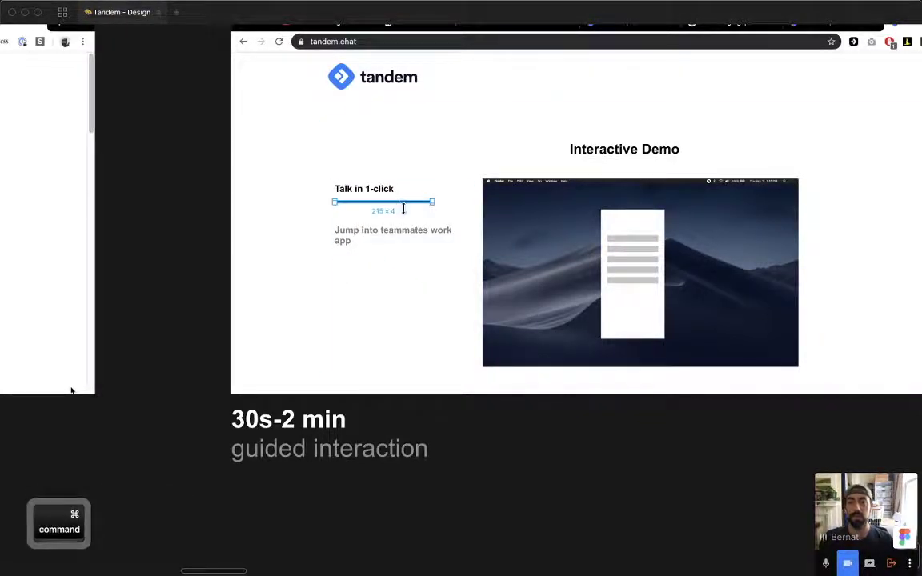
key(Up)
key(Up)
key(Up)
key(Up)
key(Up)
key(Up)
key(super+shift+Left)
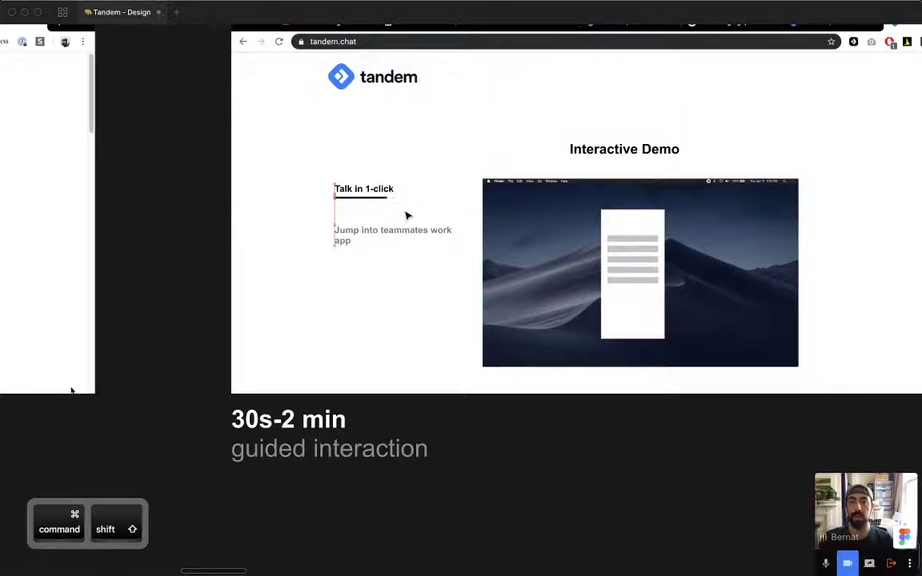
key(2)
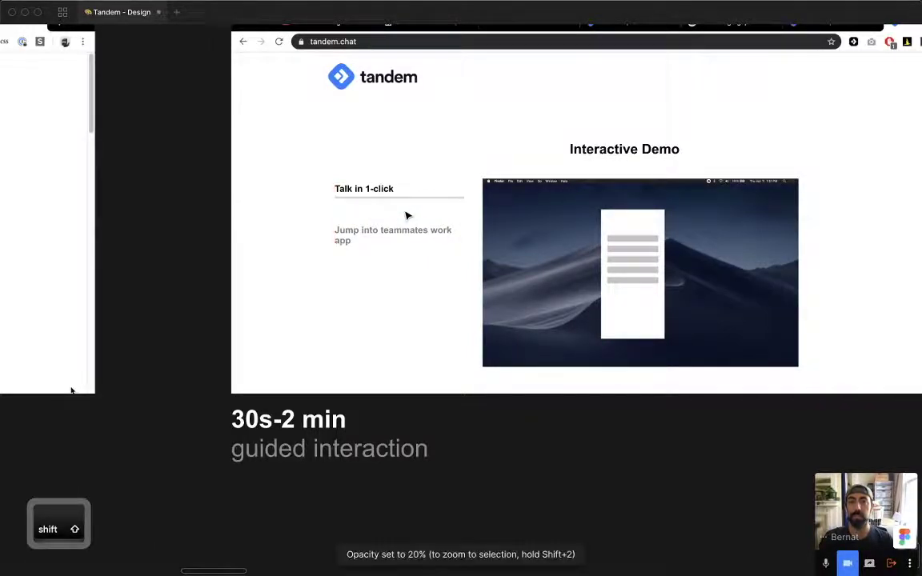
key(5)
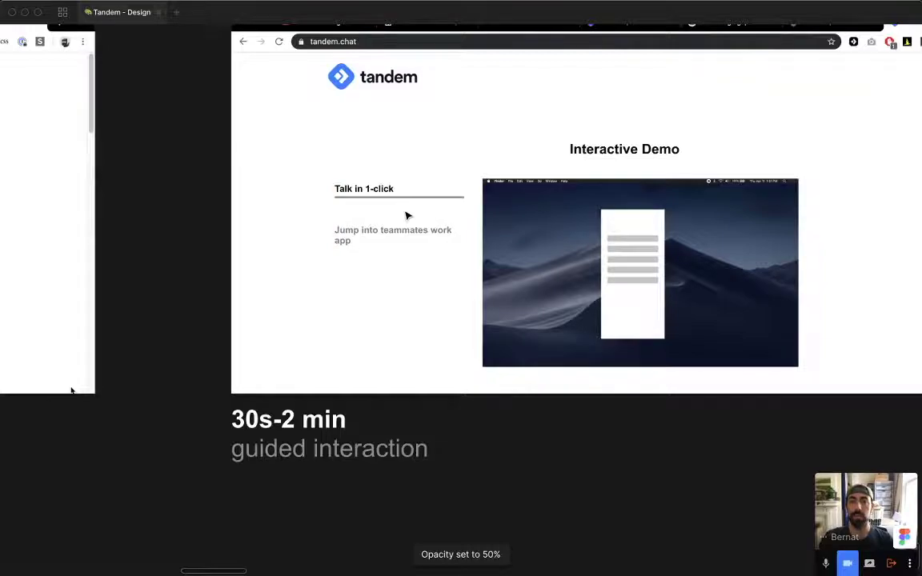
Duplicate the "Jump into teammates work app" item below itself, change the text to "blah blah", and repeat that item once more underneath.
click(372, 239)
drag(373, 238, 371, 284)
double_click(371, 280)
text(blah b)
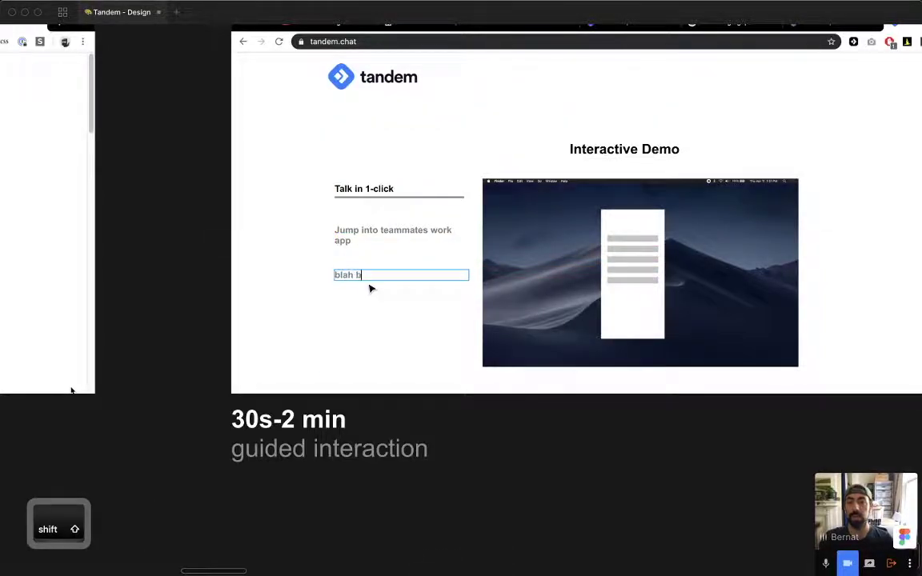
text(lah)
key(Escape)
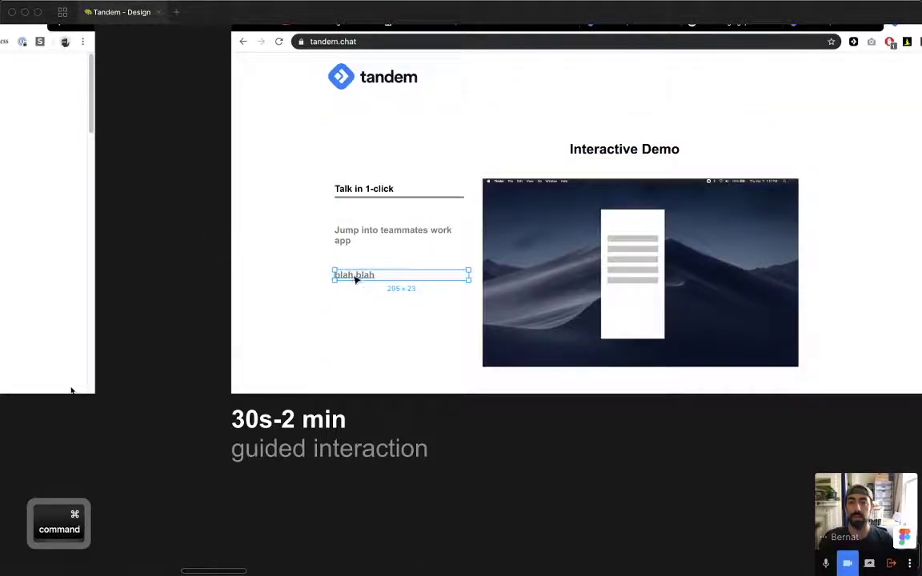
drag(356, 279, 362, 309)
click(459, 500)
Review the three landing page onboarding mockups and their captions side by side.
key(super+minus)
key(super+minus)
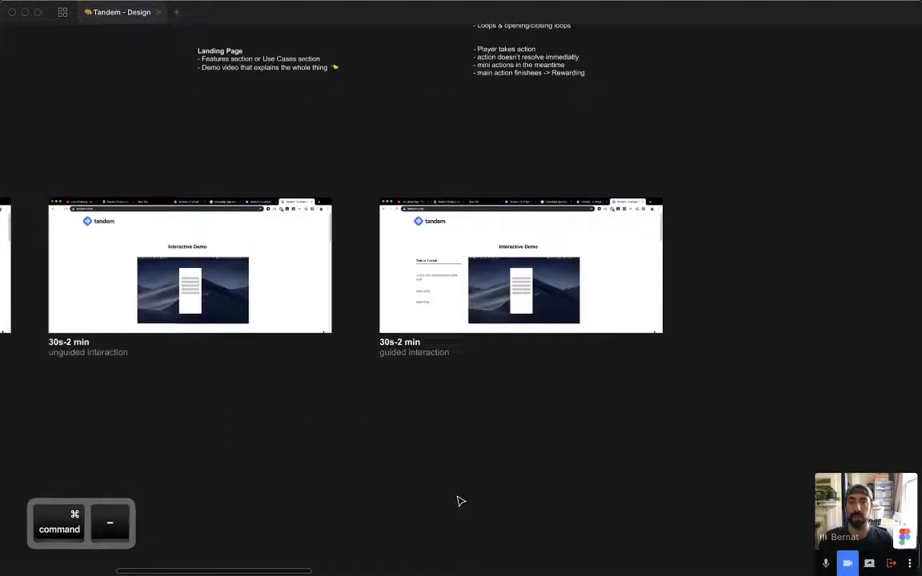
key(super+backslash)
key(super+minus)
key(super+backslash)
drag(160, 369, 395, 297)
drag(359, 193, 341, 220)
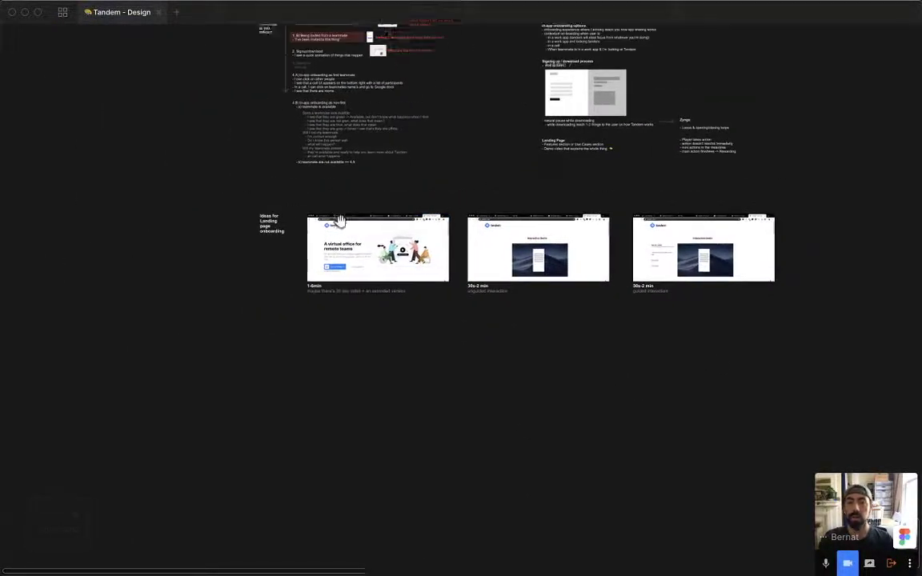
drag(162, 218, 706, 441)
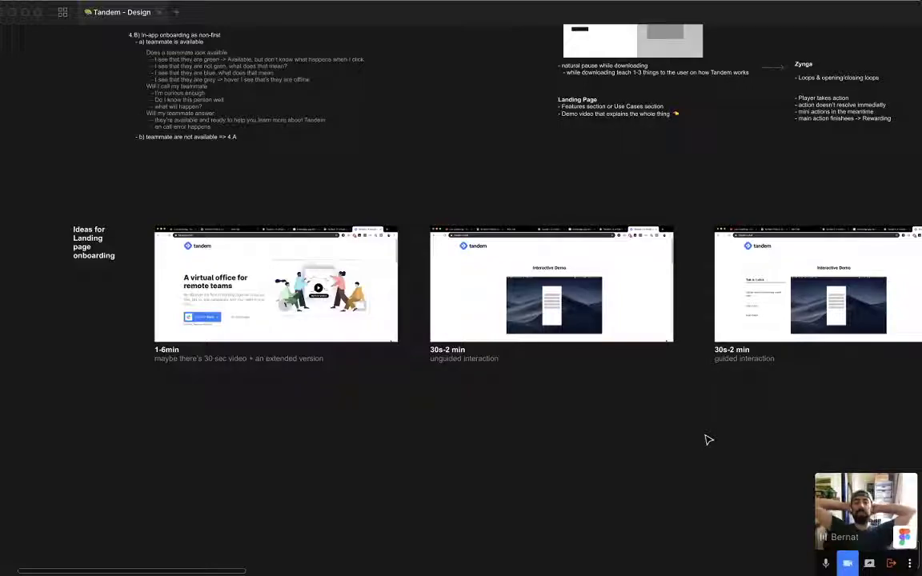
drag(593, 417, 538, 396)
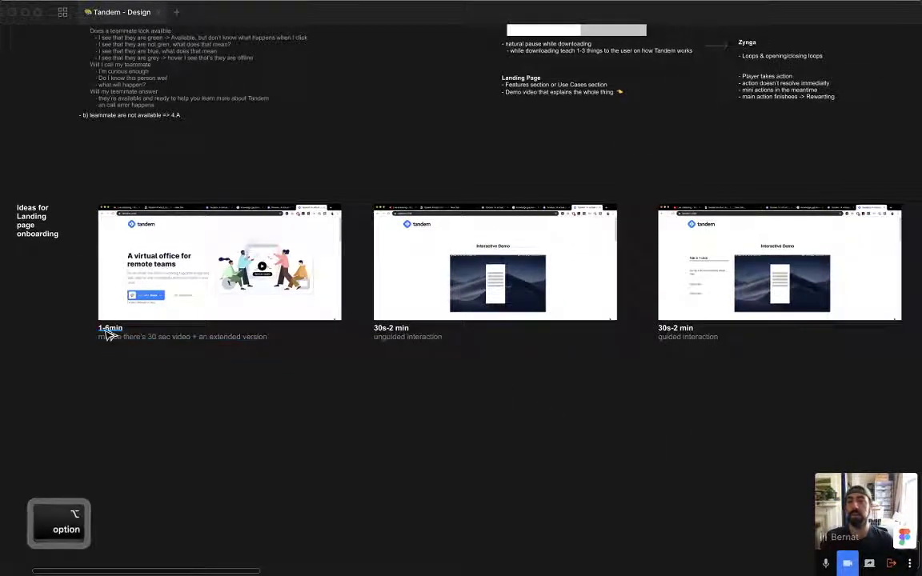
Duplicate the 1-6min label to the right of the guided interaction mockup and change the copy's text to "use cases page".
drag(110, 331, 865, 274)
key(Return)
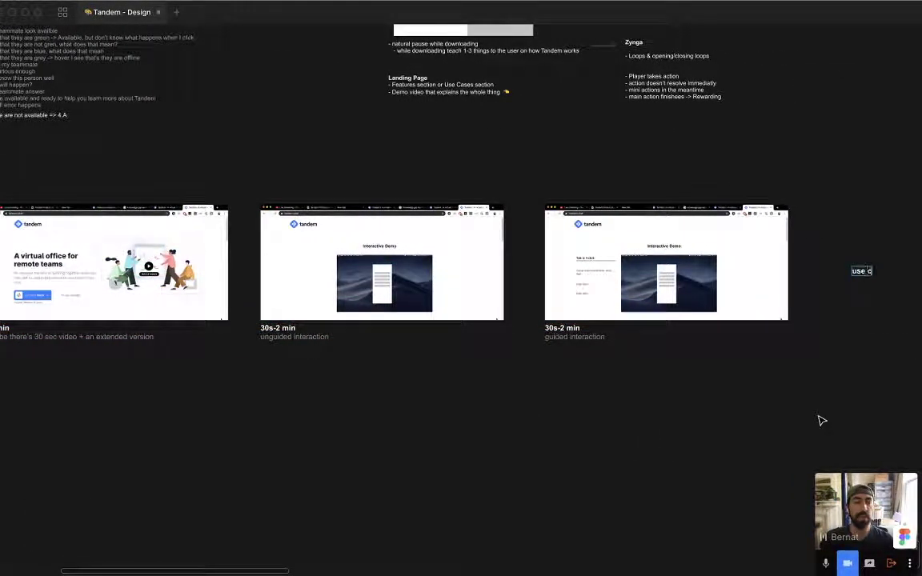
scroll(741, 406, right, 5)
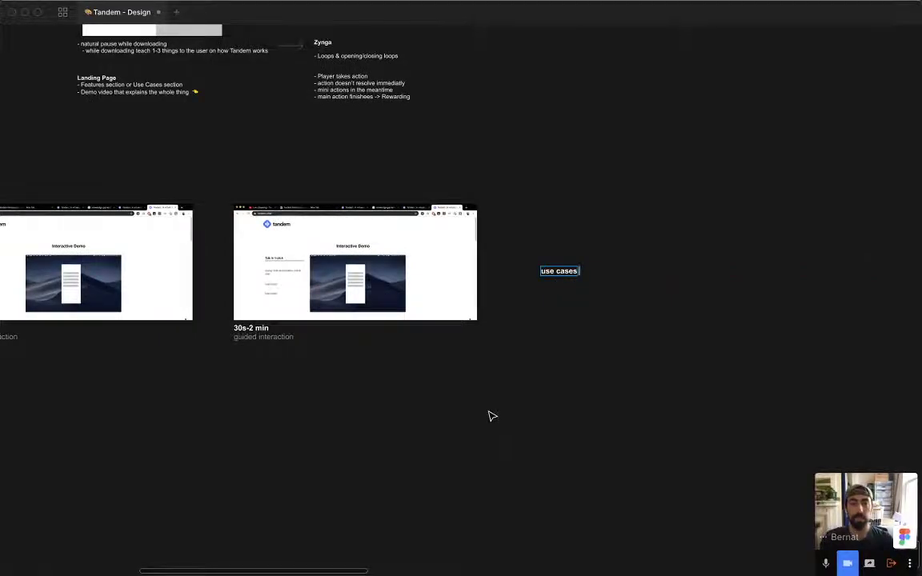
Duplicate the "use cases page" label to its right and change the copy's text to "features page".
drag(576, 274, 714, 278)
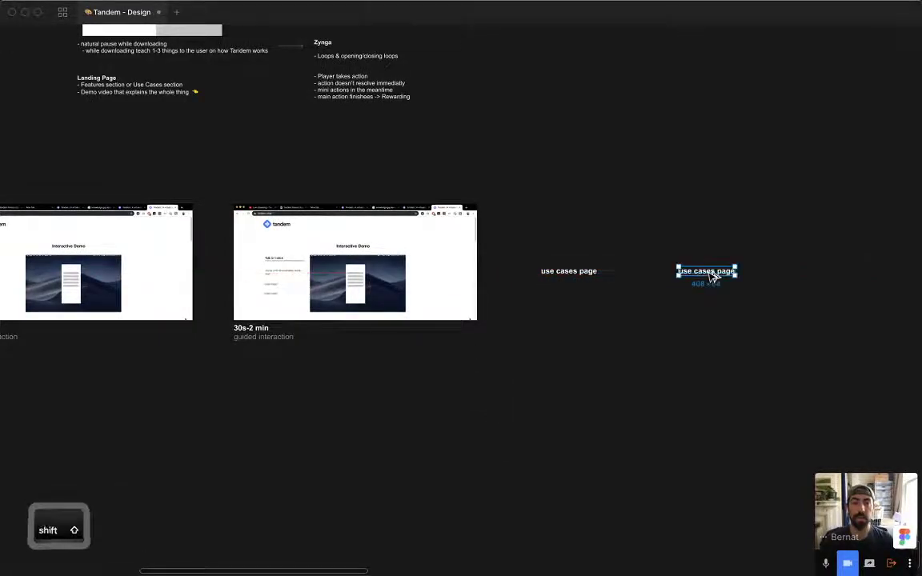
key(Return)
text(features page)
click(659, 337)
click(590, 378)
scroll(640, 320, left, 1)
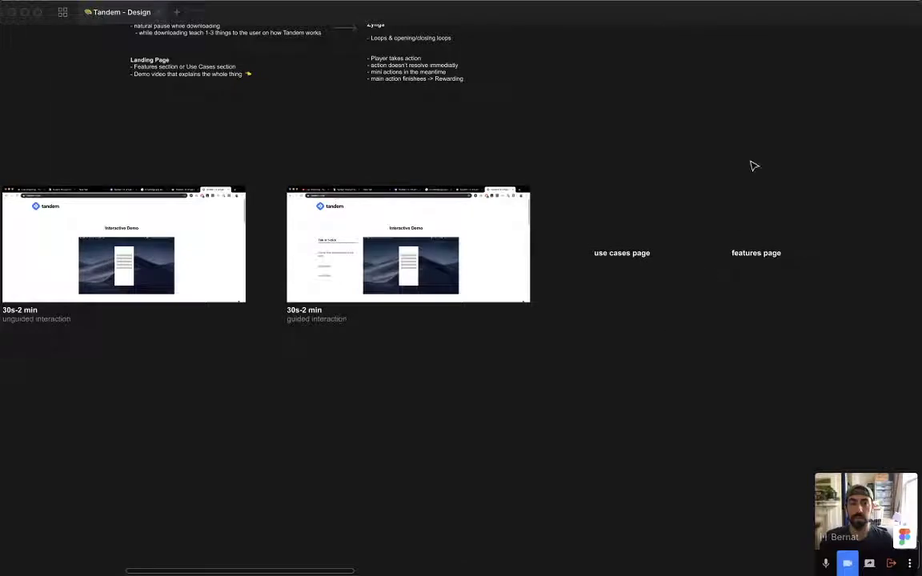
drag(556, 171, 761, 313)
click(616, 297)
drag(587, 205, 814, 305)
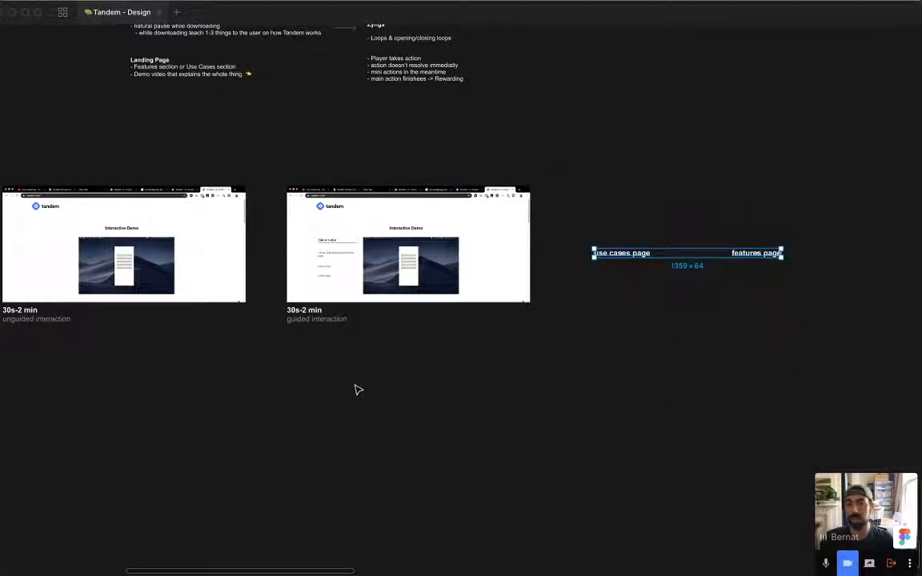
scroll(385, 384, left, 5)
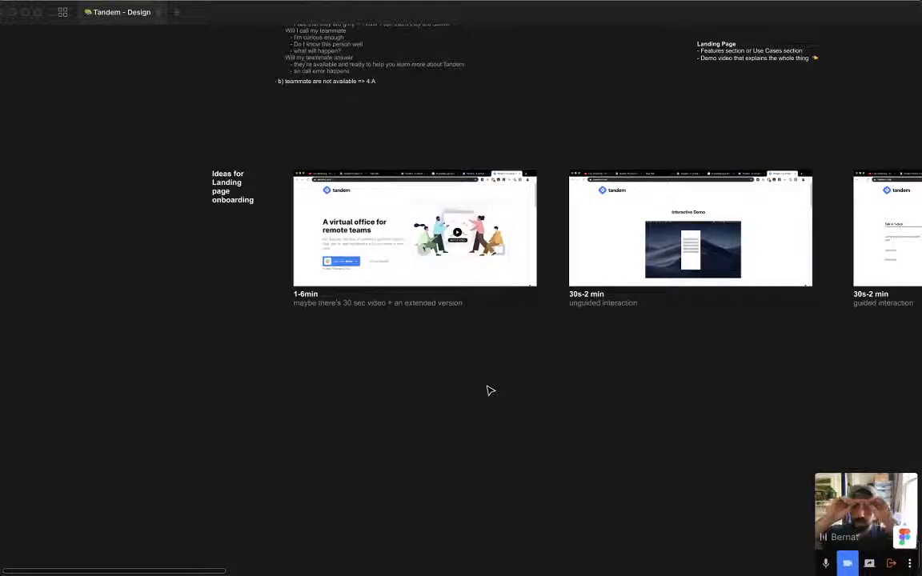
Duplicate the "Ideas for Landing page onboarding" heading below the mockup row and change the copy's text to "Sign up download".
drag(276, 215, 276, 451)
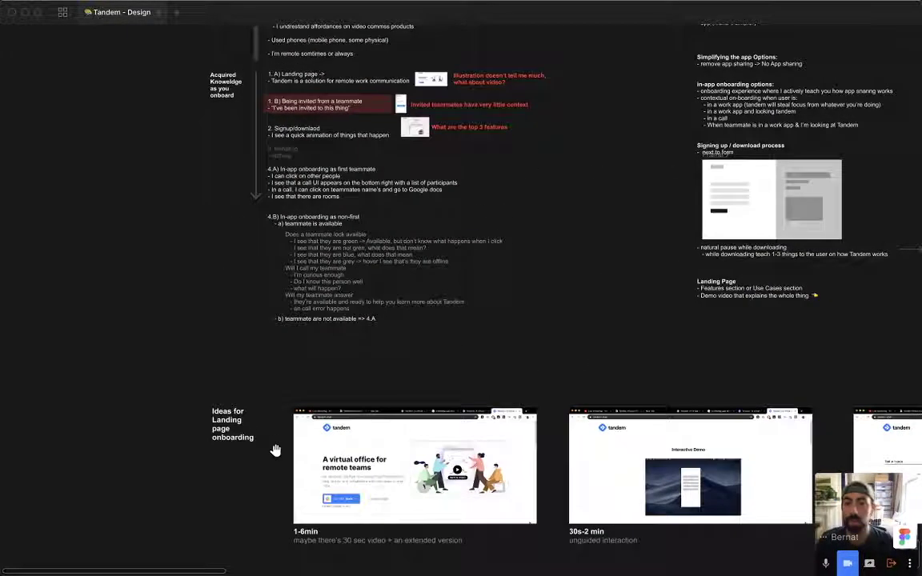
drag(265, 407, 252, 518)
click(238, 433)
double_click(252, 521)
text(Sign up download)
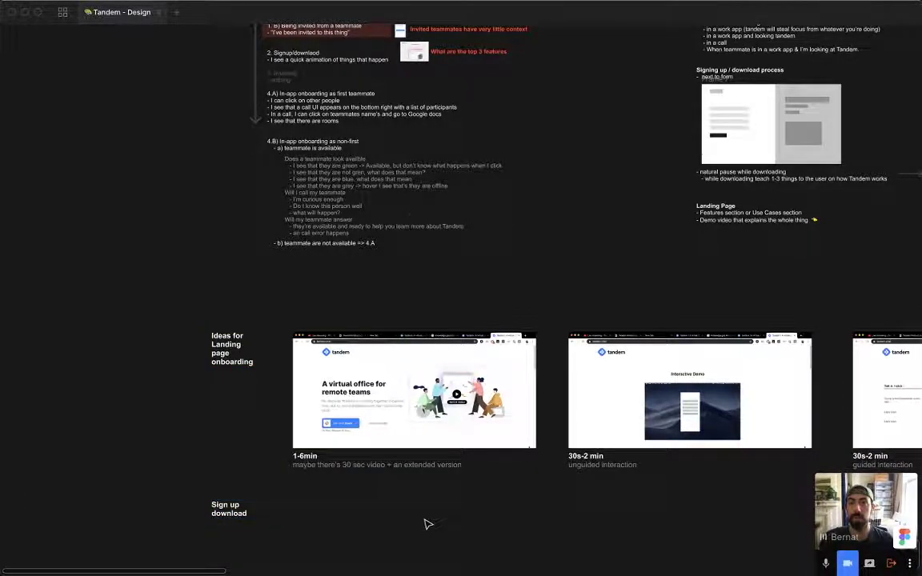
Duplicate a page label into the "Sign up download" row and change its text to "ask about your company -> Form".
drag(562, 245, 437, 194)
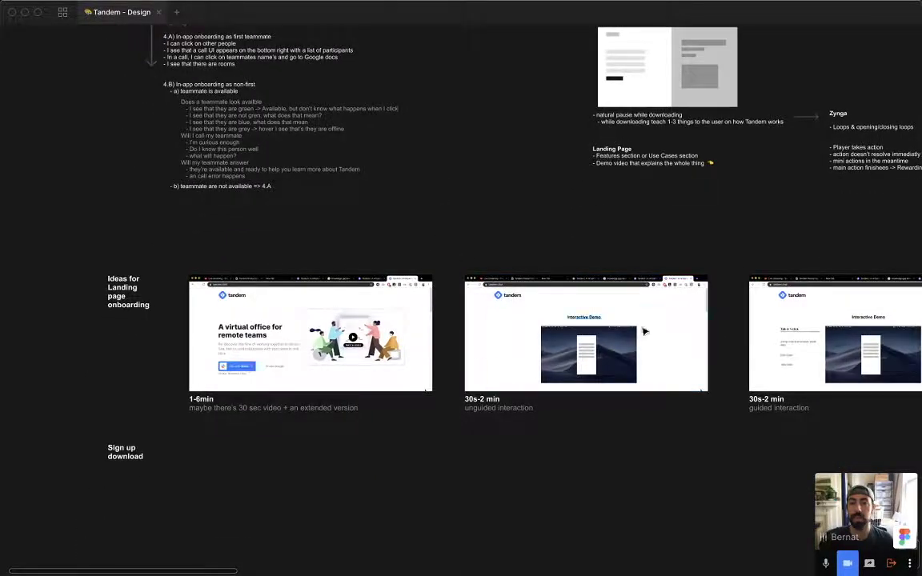
drag(808, 345, 611, 216)
drag(546, 131, 620, 96)
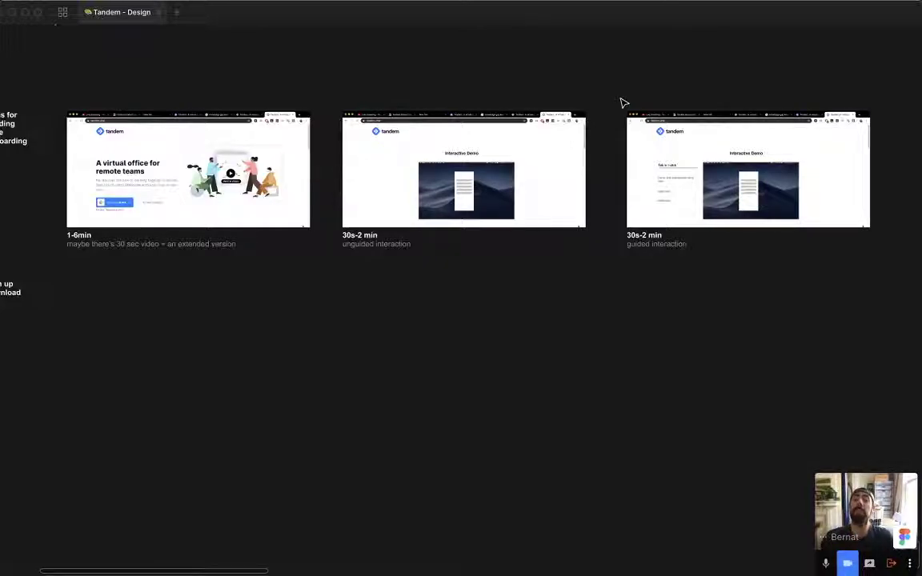
drag(304, 217, 262, 280)
drag(821, 285, 743, 274)
drag(850, 210, 135, 323)
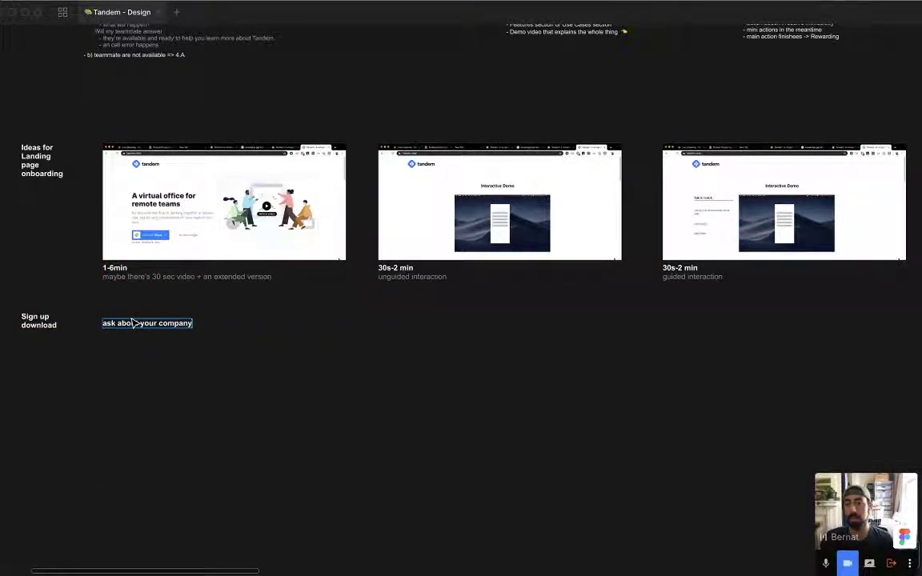
text(-> Form)
click(329, 465)
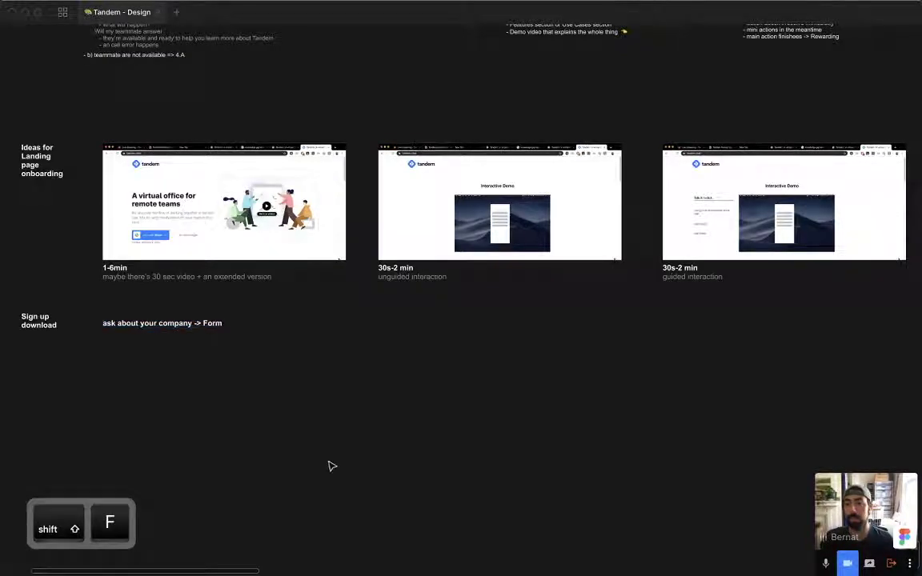
Align the "ask about your company -> Form" text with the "Sign up download" heading on their vertical centers.
scroll(280, 385, left, 4)
drag(176, 268, 431, 331)
key(alt+v)
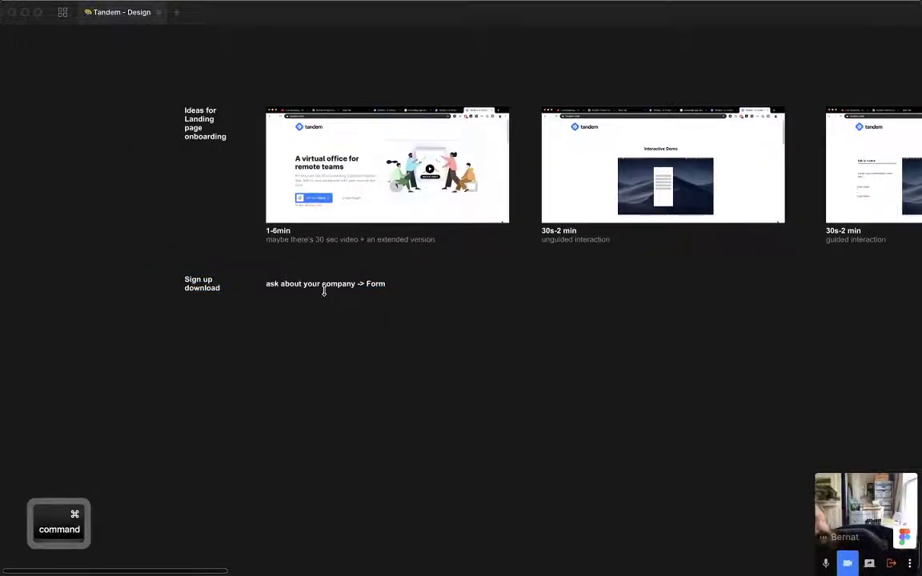
key(super+z)
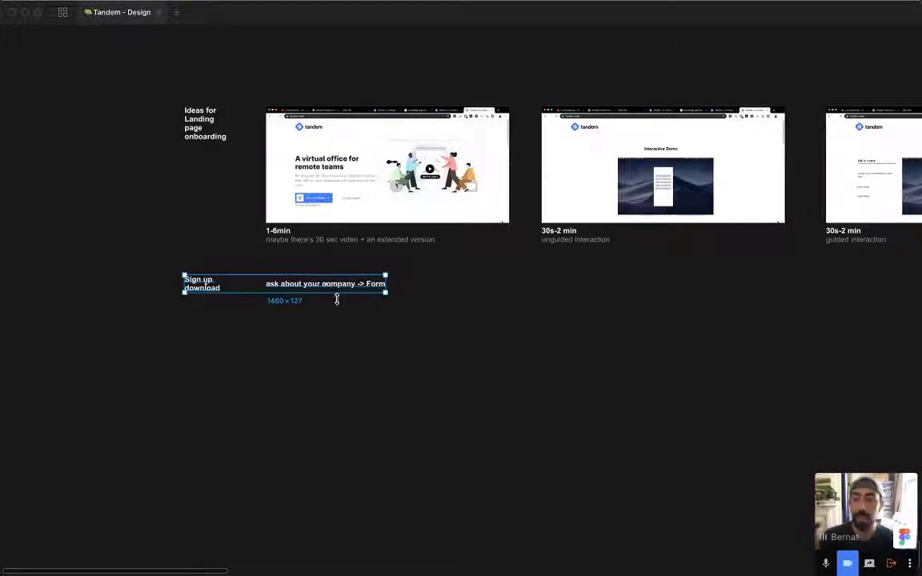
click(337, 303)
drag(413, 272, 268, 297)
click(306, 309)
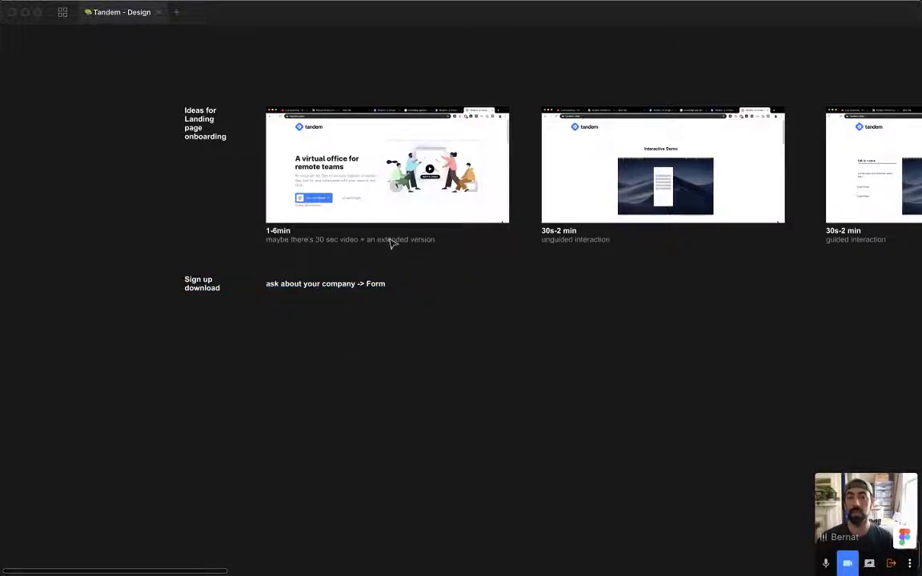
Review the acquired-knowledge notes and onboarding options above the idea rows.
key(space)
drag(456, 241, 366, 419)
scroll(465, 276, up, 3)
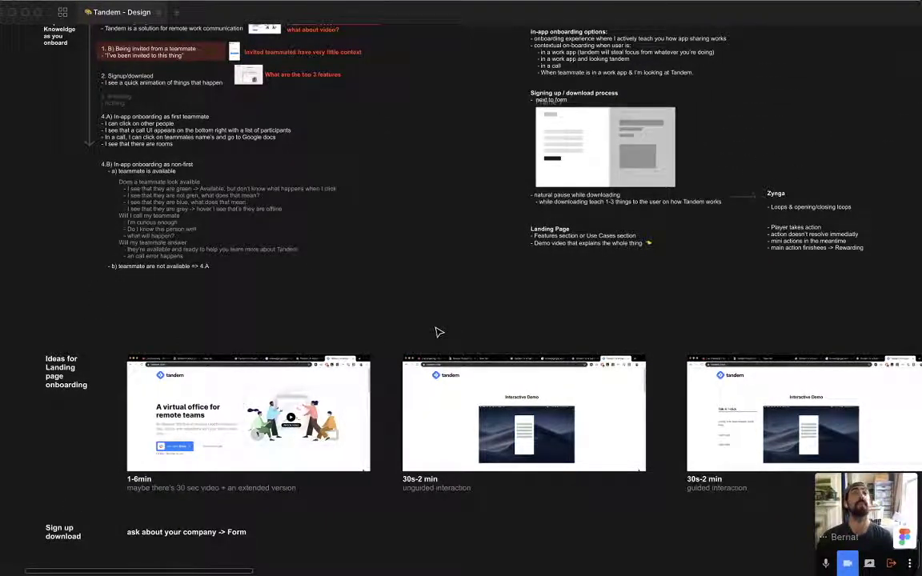
scroll(439, 332, down, 2)
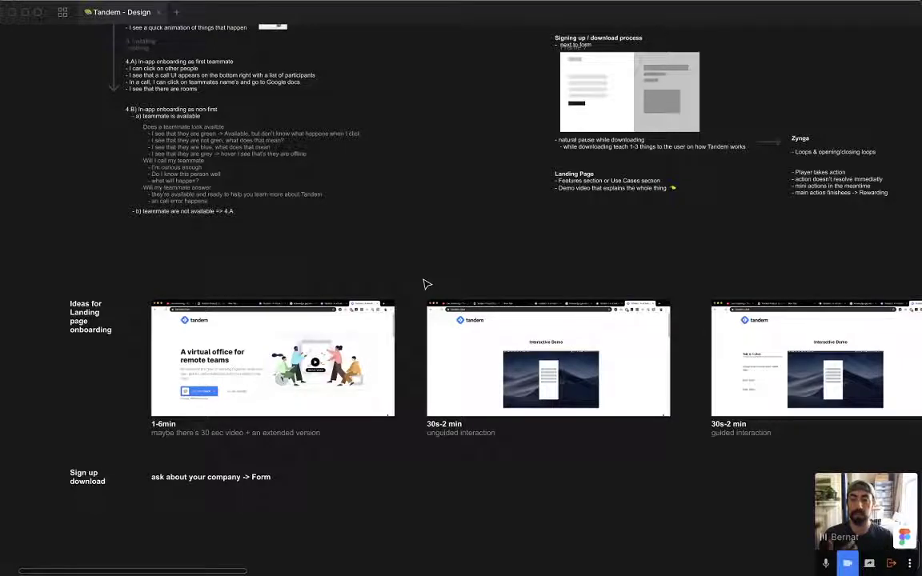
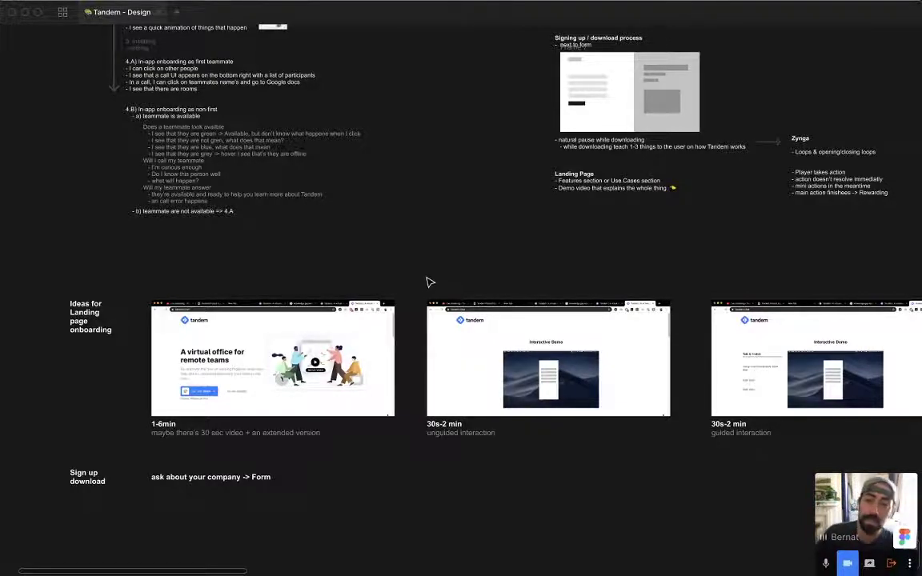
scroll(280, 445, down, 2)
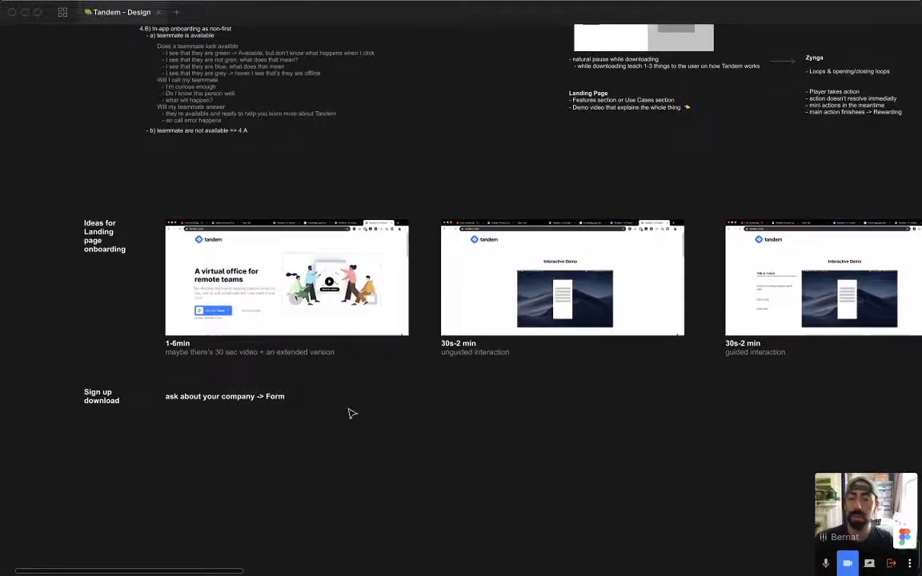
scroll(286, 417, up, 4)
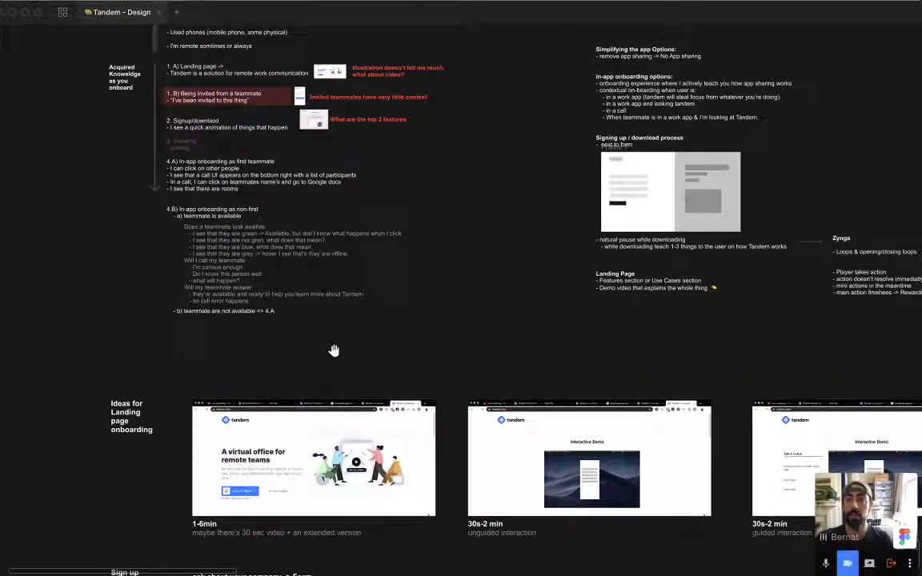
scroll(334, 351, down, 5)
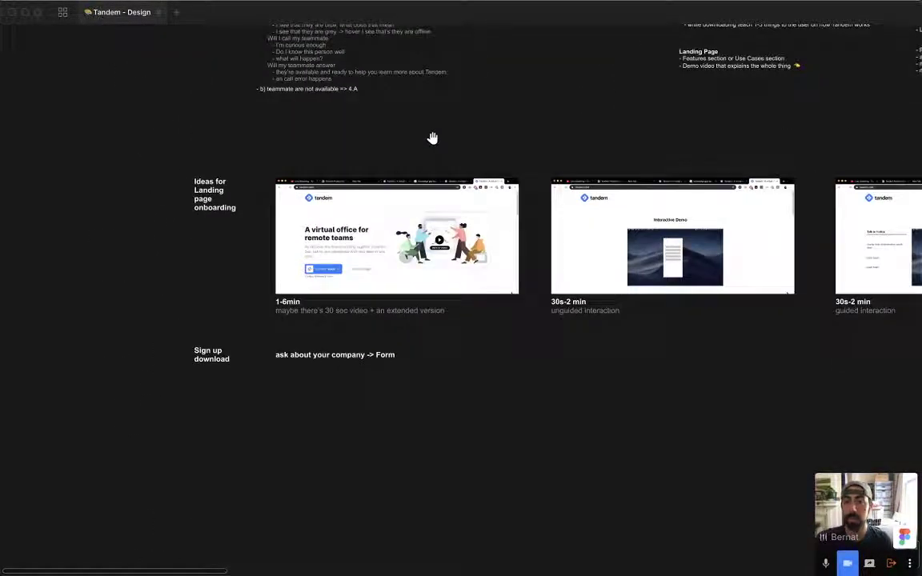
Duplicate the landing page ideas heading below "Sign up download" and change the copy's text to "Invited teammate Email".
drag(226, 202, 228, 470)
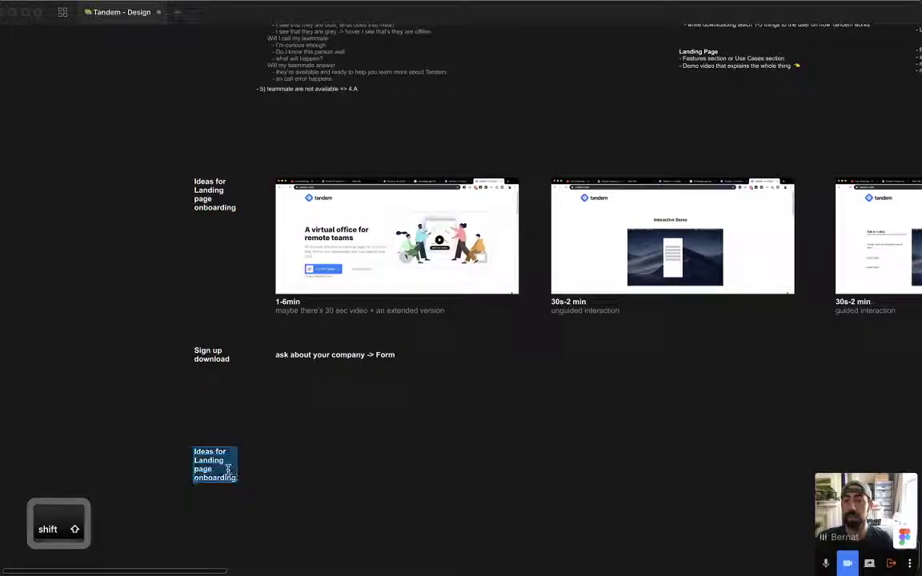
text(Invited teammate Email)
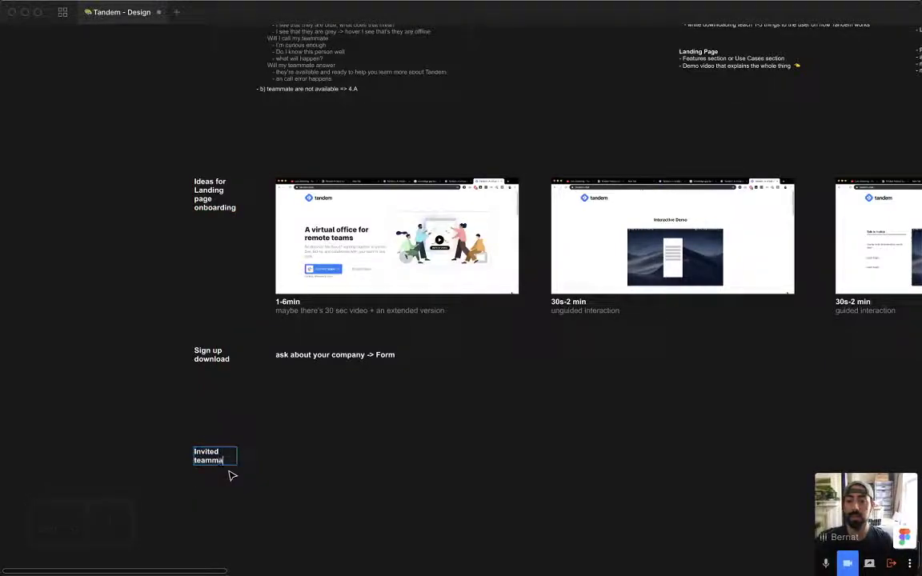
key(Escape)
key(Escape)
Copy the invite email thumbnail from the "Being invited from a teammate" note into the "Invited teammate Email" row and enlarge it.
scroll(227, 471, up, 4)
scroll(228, 573, up, 3)
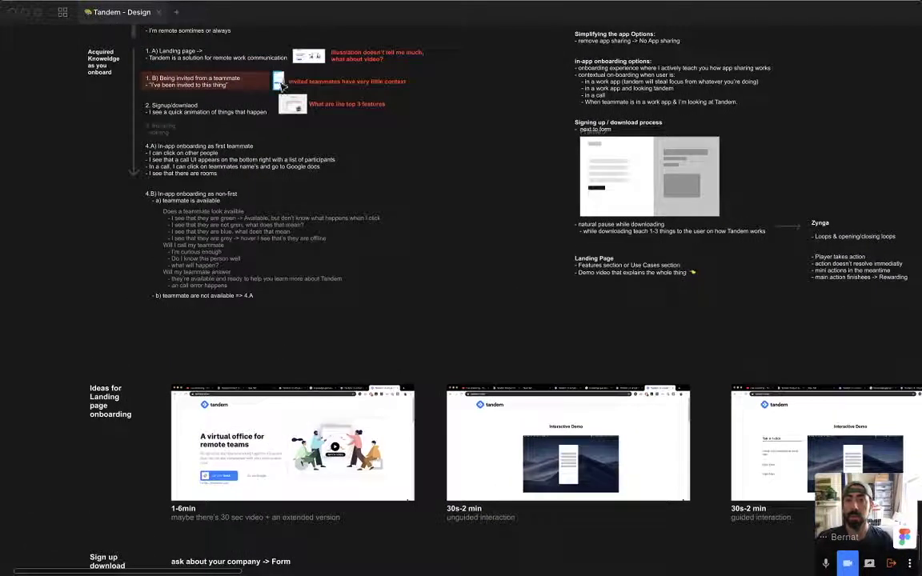
drag(283, 78, 182, 498)
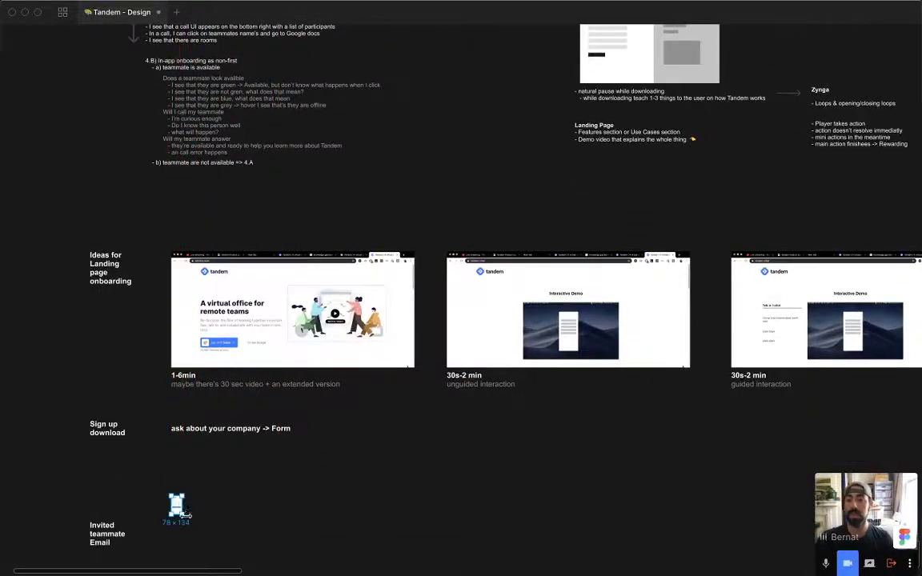
scroll(182, 492, down, 4)
drag(178, 389, 227, 461)
mouse_move(206, 396)
mouse_down()
mouse_move(208, 413)
mouse_move(209, 397)
mouse_up()
scroll(238, 467, up, 5)
scroll(175, 451, right, 4)
scroll(175, 451, up, 1)
key(f)
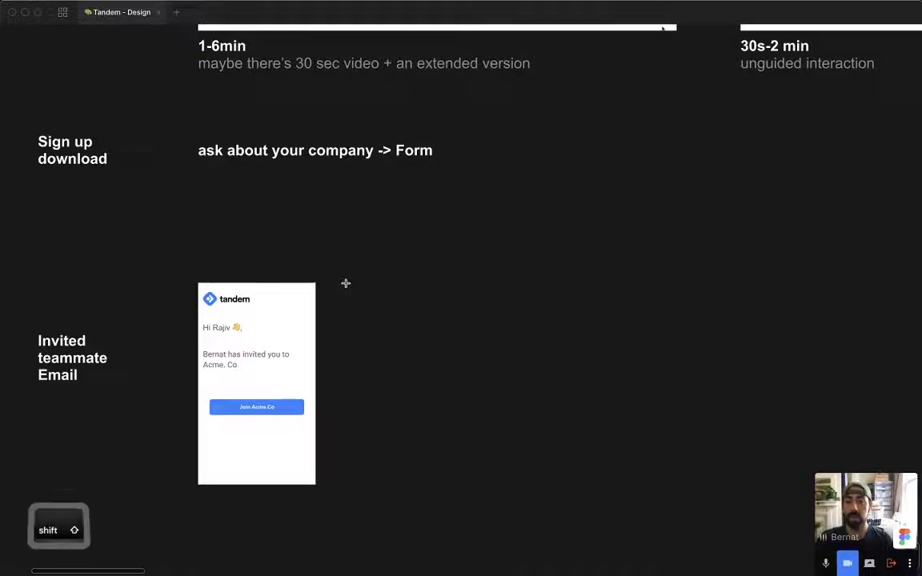
mouse_move(345, 283)
mouse_down()
mouse_move(406, 498)
mouse_move(443, 485)
mouse_up()
key(Delete)
key(super+minus)
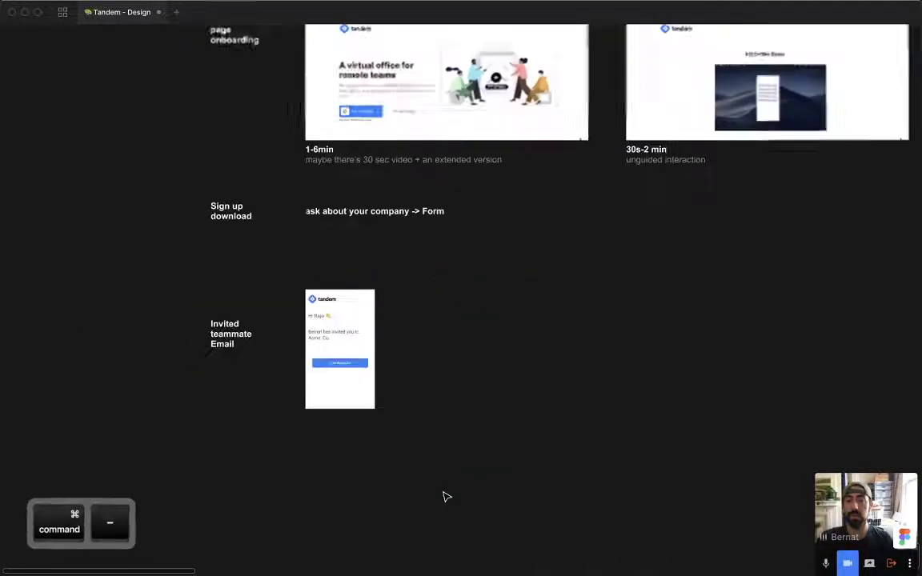
Show the editor interface, then find the original welcome/mobile invite email frame on the 3.3 Onboarding page and copy it.
key(super+backslash)
key(shift+1)
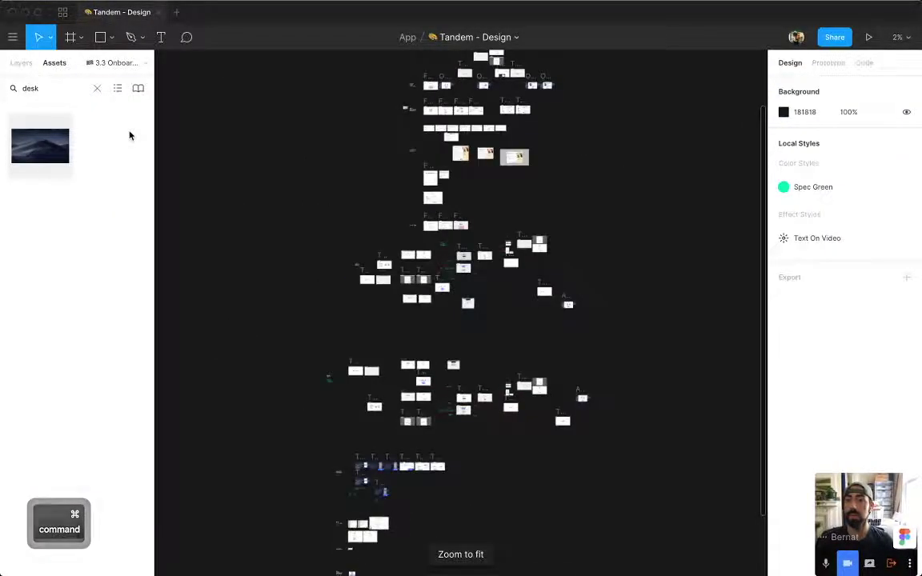
key(alt+1)
scroll(492, 240, up, 5)
scroll(90, 156, down, 3)
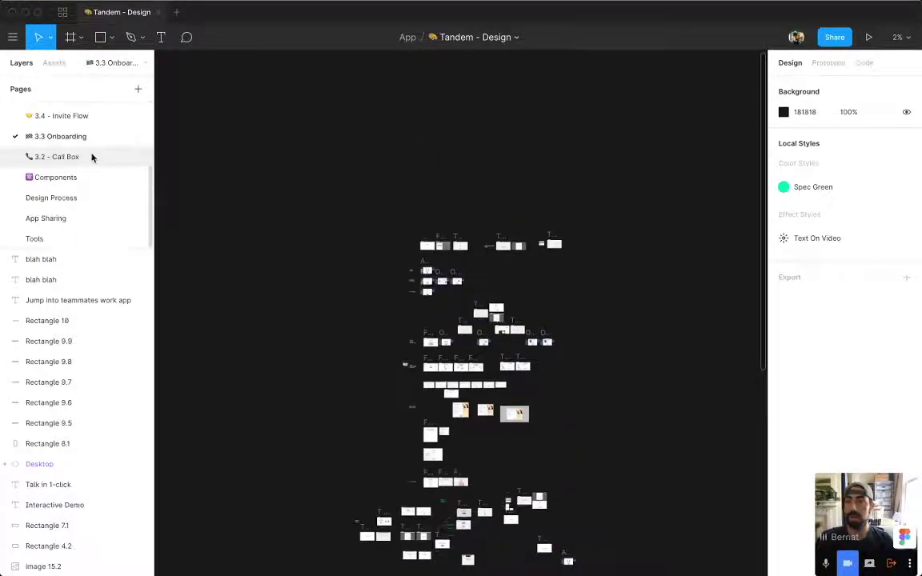
scroll(392, 354, up, 10)
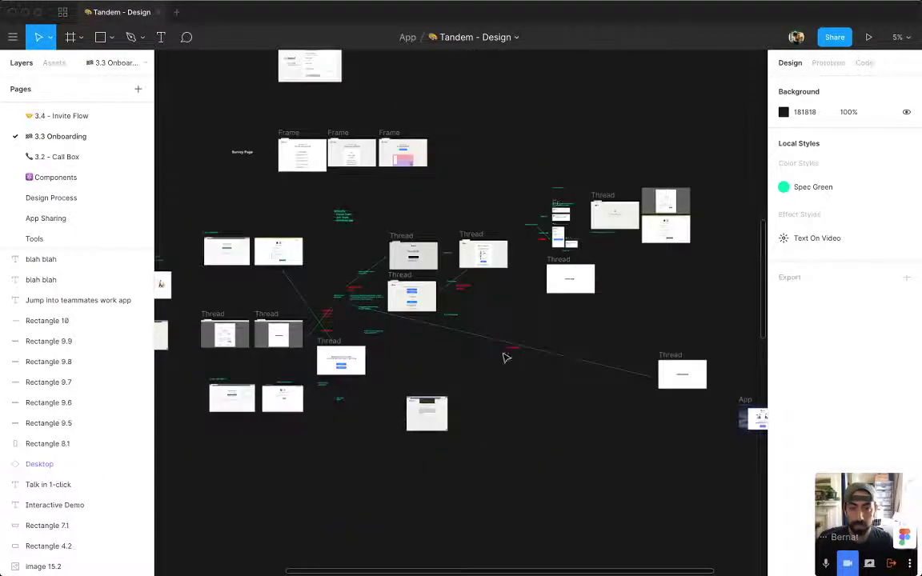
click(616, 202)
key(super+minus)
key(super+minus)
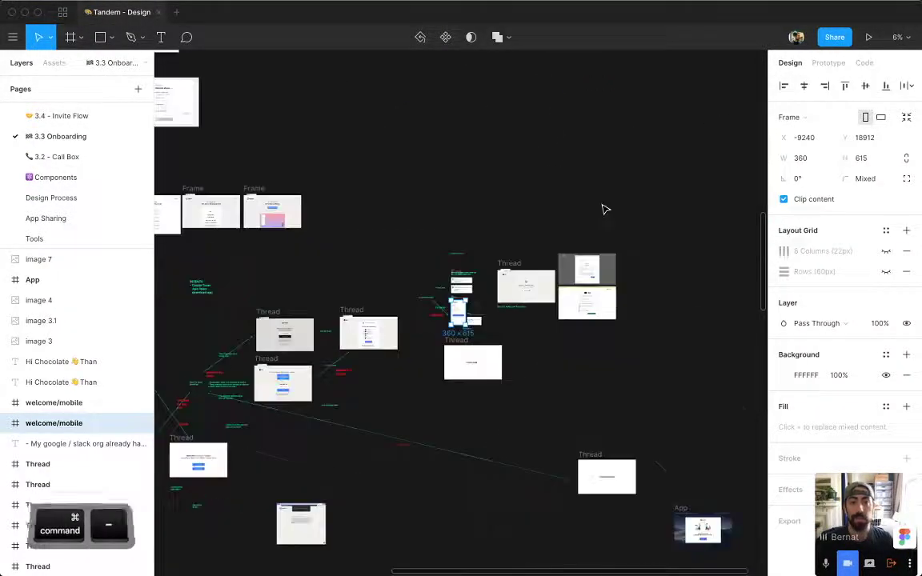
scroll(353, 360, up, 10)
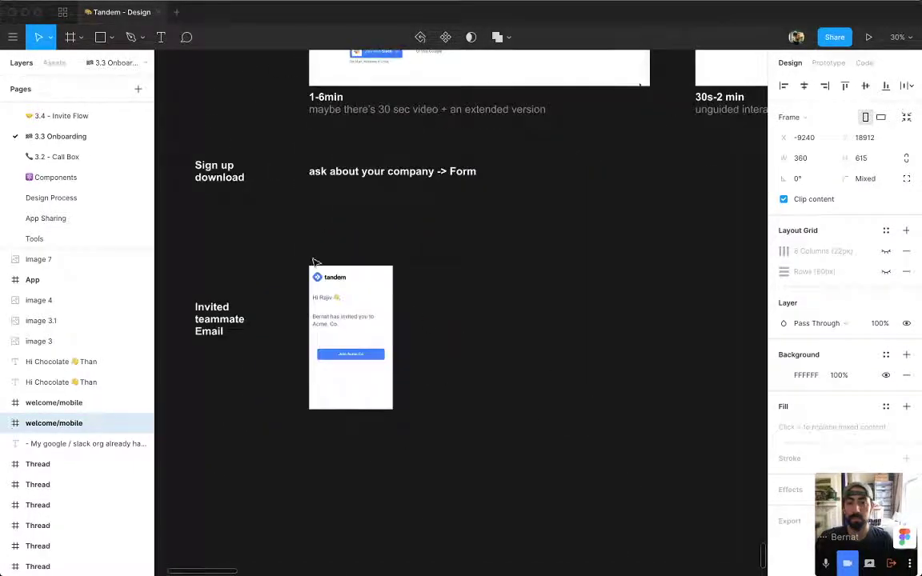
Replace the enlarged email image in the "Invited teammate Email" row with the copied welcome/mobile frame and duplicate that frame to its right.
click(320, 277)
key(Delete)
key(super+v)
drag(457, 350, 350, 372)
key(super+d)
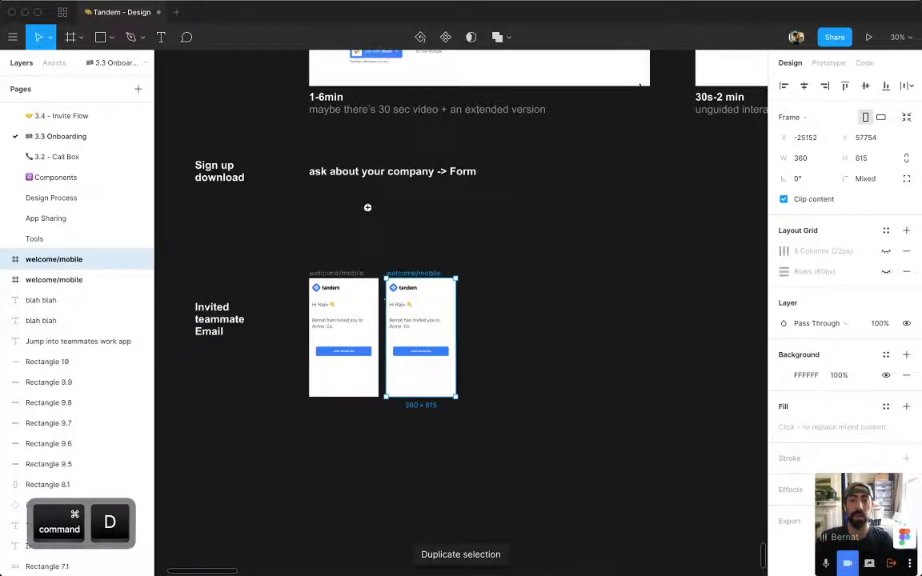
Extend the duplicated welcome/mobile frame downward to make room for more email content.
scroll(428, 203, up, 8)
drag(569, 458, 550, 392)
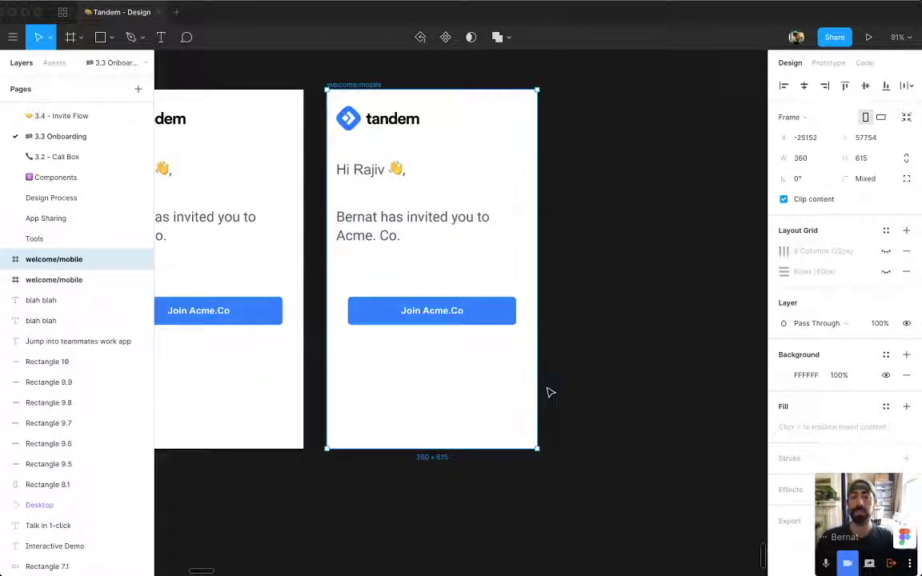
click(659, 361)
click(360, 86)
drag(392, 450, 424, 534)
click(419, 367)
Move the Join Acme.Co button up directly beneath the invitation text, flush with the text's left edge.
scroll(408, 312, up, 2)
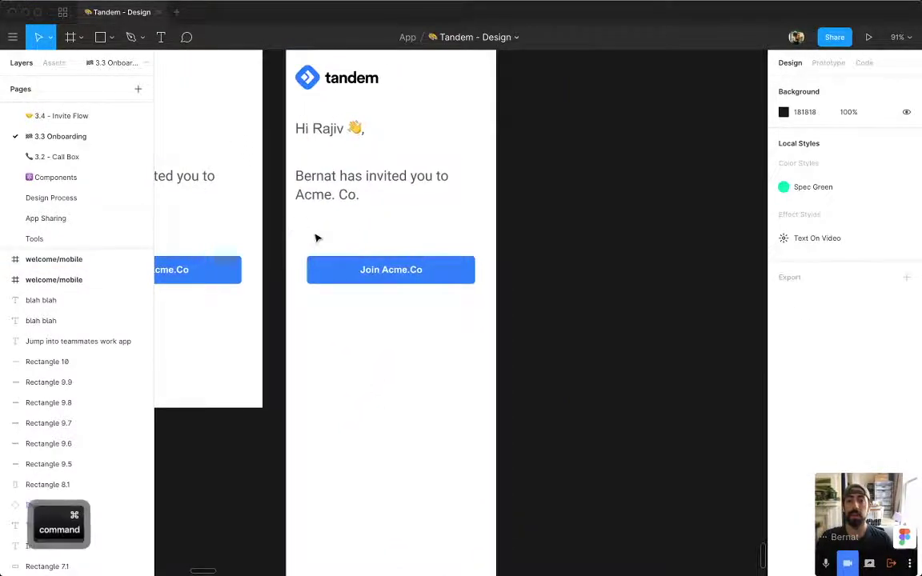
drag(314, 235, 420, 232)
click(405, 290)
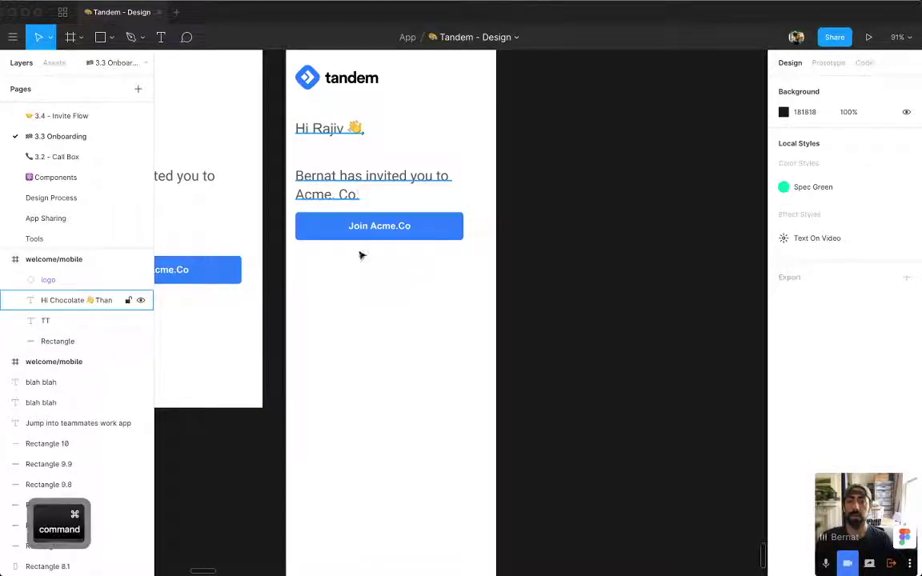
Duplicate the invitation text below the Join Acme.Co button and replace the copy's content with "Tandem is....".
super+click(320, 180)
drag(329, 177, 398, 350)
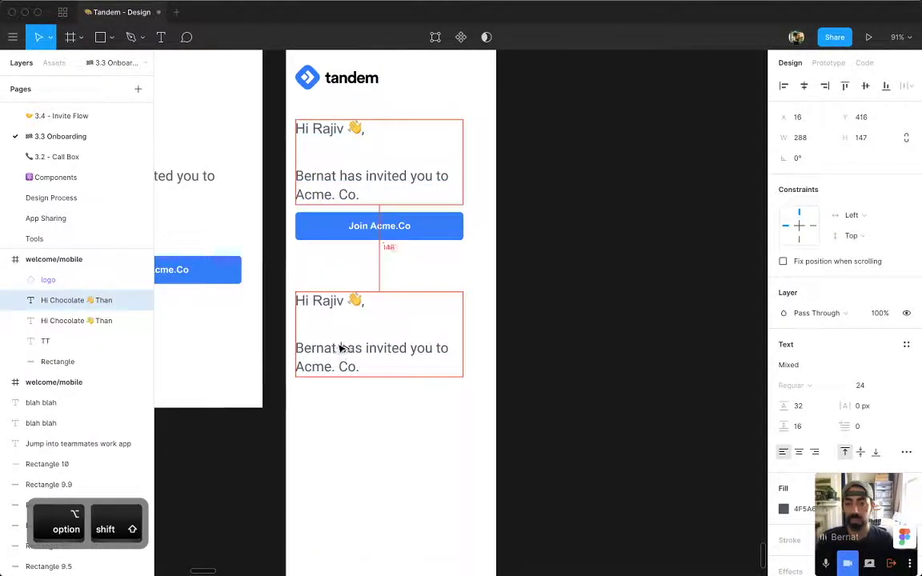
double_click(343, 346)
text(Tand)
text(d)
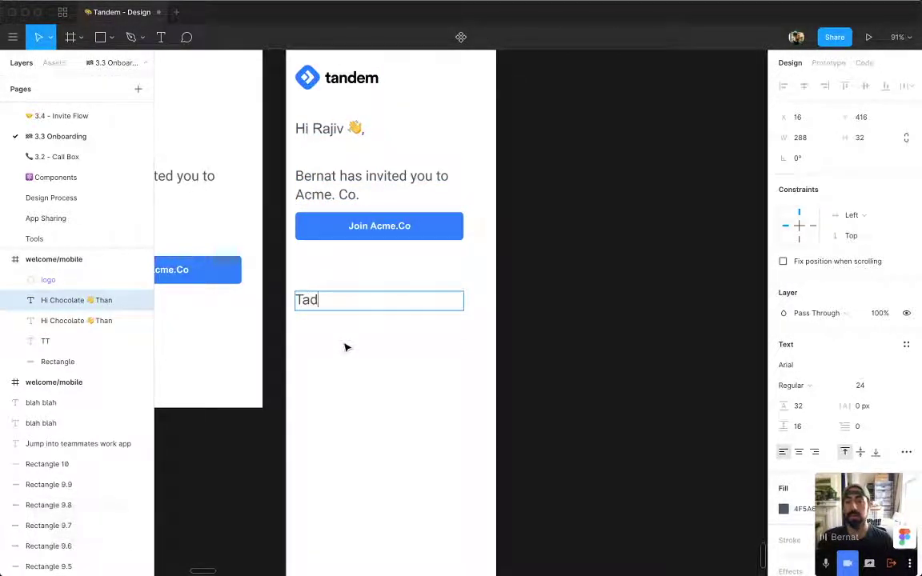
key(Escape)
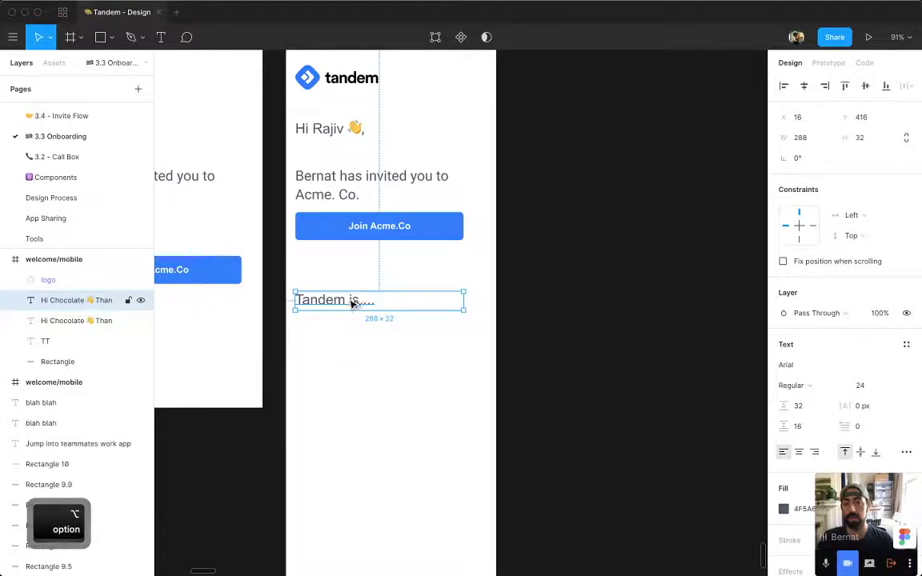
Duplicate the "Tandem is...." text beneath itself, rewrite the copy as "You can do..." with lines A), B) and C), and move it slightly up.
drag(350, 302, 353, 394)
double_click(352, 394)
text(You can do)
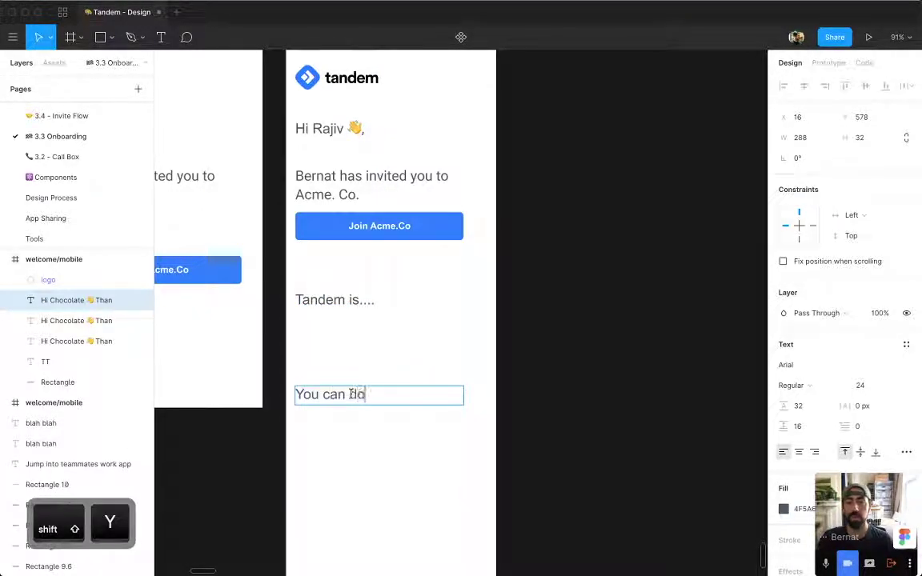
text(...)
key(Return)
text(A))
key(Return)
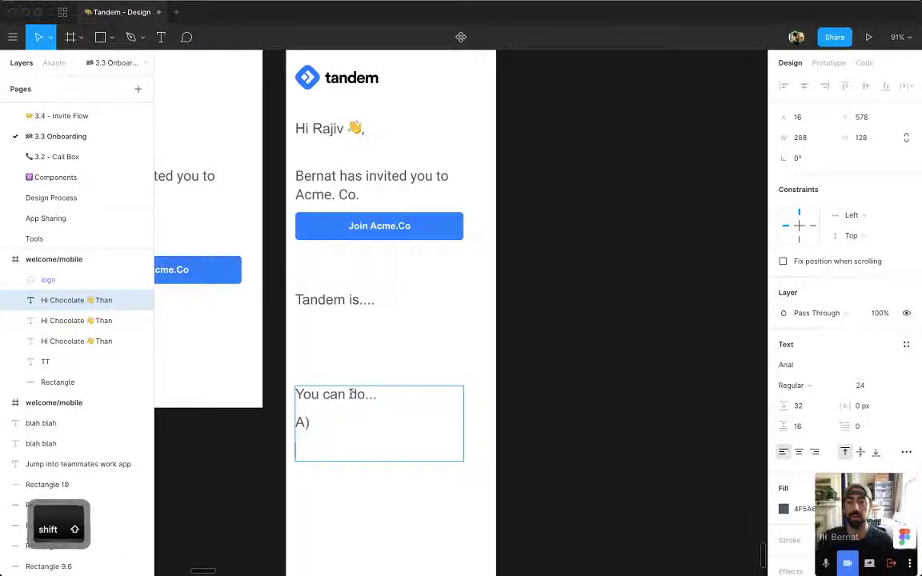
text(B))
key(shift+Return)
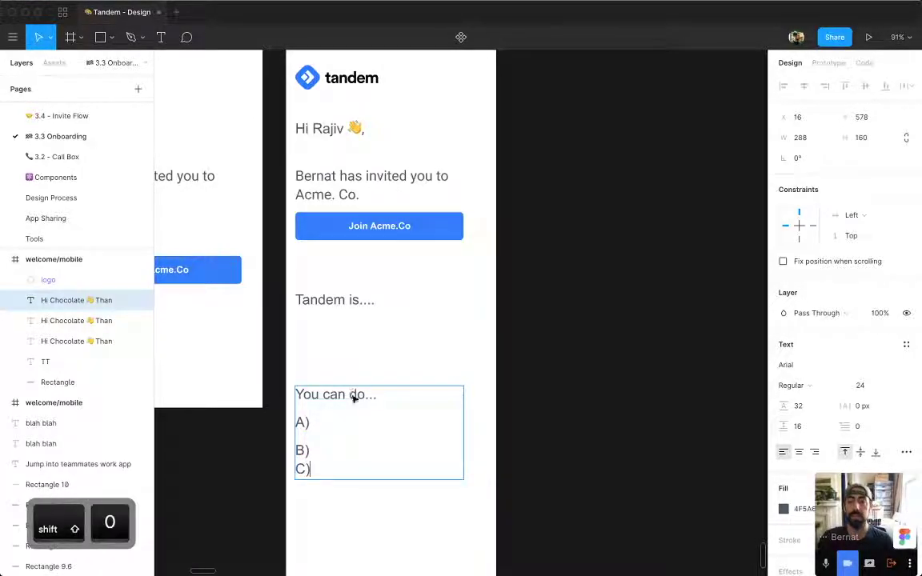
key(Escape)
drag(345, 415, 341, 361)
Select the whole welcome/mobile frame that contains the new email text.
drag(550, 412, 560, 239)
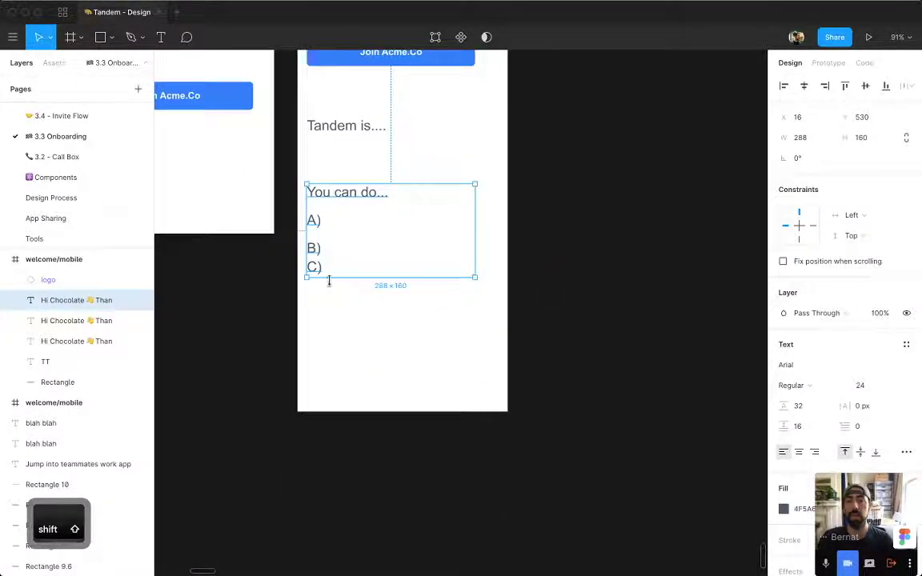
click(345, 405)
scroll(348, 352, up, 3)
click(371, 309)
key(shift+Return)
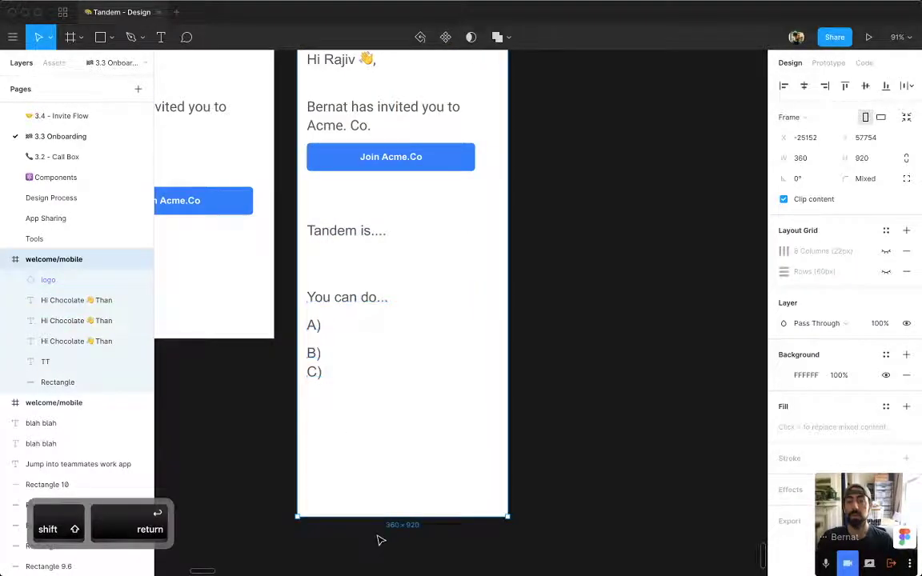
Add a grey rectangle about 318 × 174 below the A) B) C) list in the taller welcome/mobile frame.
scroll(382, 519, down, 2)
click(367, 200)
key(r)
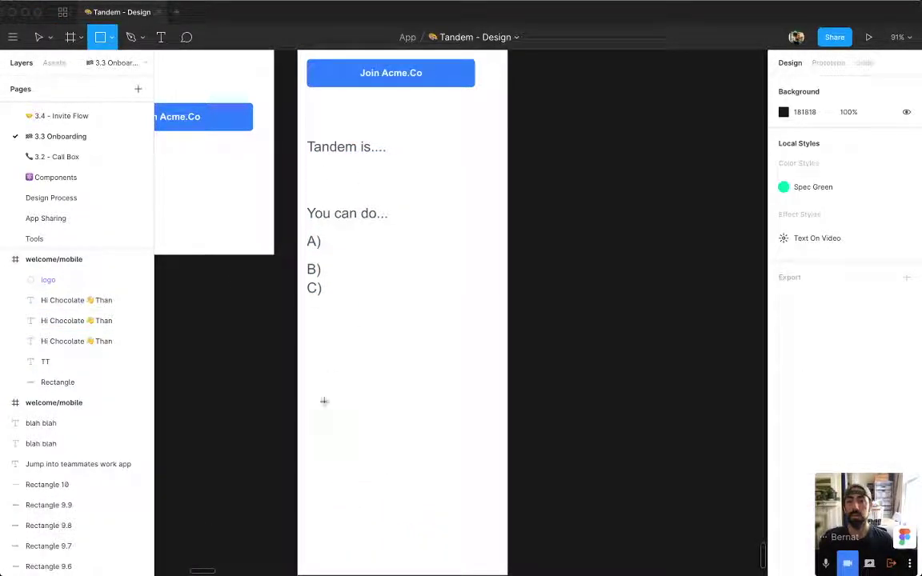
mouse_move(312, 343)
mouse_down()
mouse_move(496, 407)
mouse_move(492, 434)
mouse_up()
drag(407, 392, 402, 366)
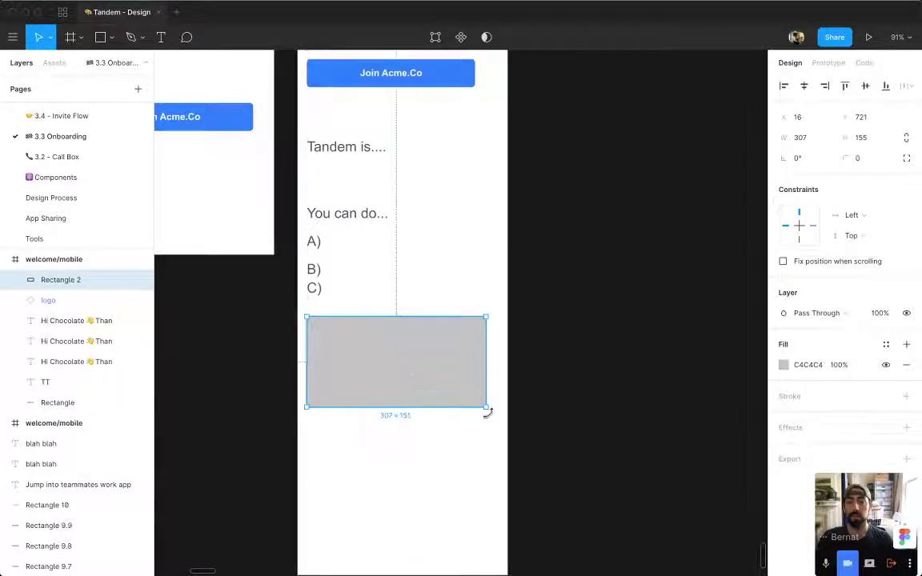
drag(487, 407, 492, 418)
Place a copy of the "Tandem is...." text in front of the grey rectangle and change its wording to "Watch demo".
click(331, 179)
click(343, 152)
drag(350, 155, 398, 379)
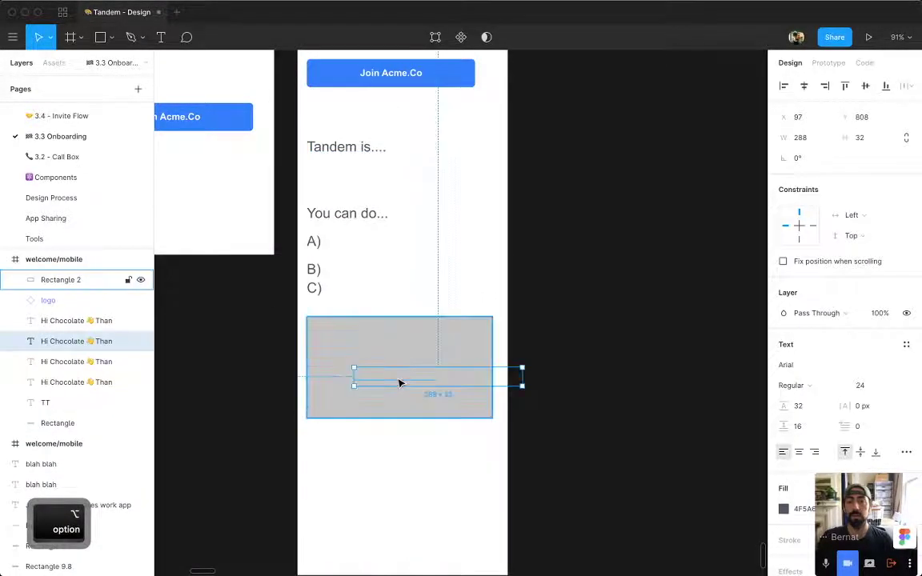
key(Return)
text(W)
key(Escape)
text(Watch demo)
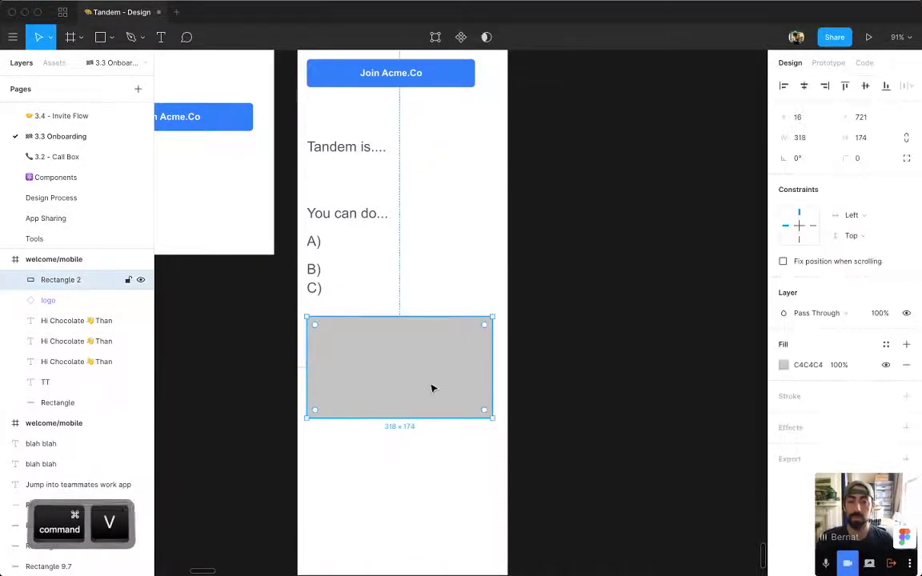
double_click(429, 381)
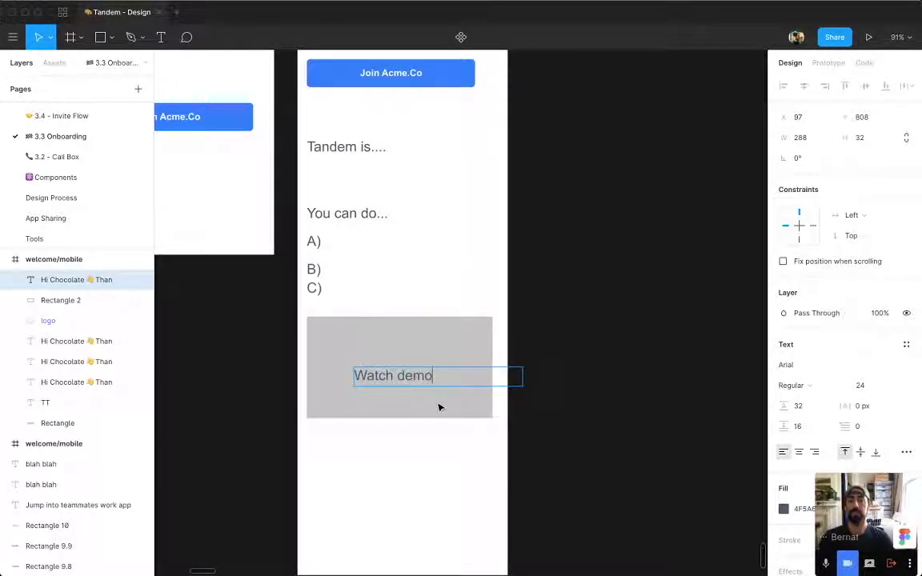
Fit the label's text box to its words and centre it on the grey rectangle.
key(shift+BackSpace)
key(Escape)
double_click(521, 370)
key(Return)
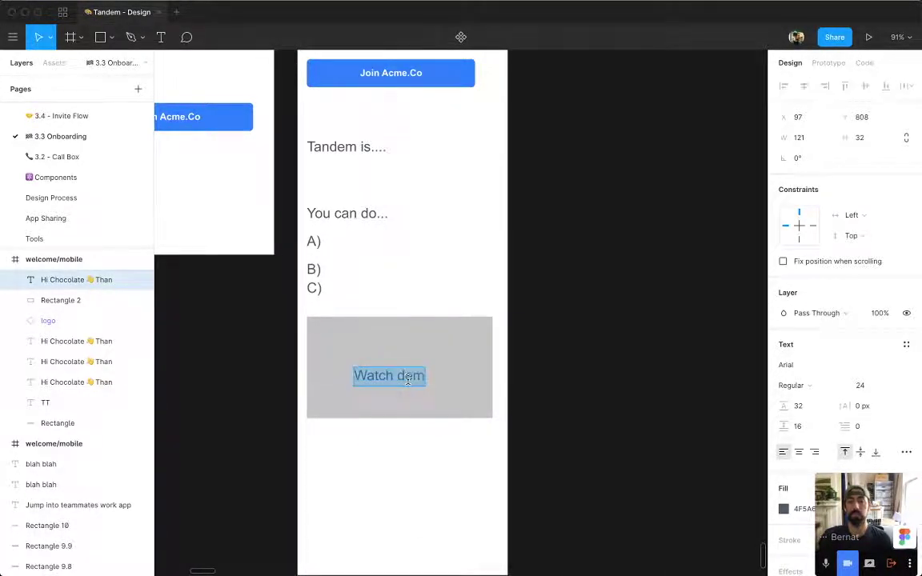
key(super+Right)
text(e)
mouse_move(403, 381)
mouse_down()
mouse_move(412, 383)
mouse_move(406, 377)
mouse_up()
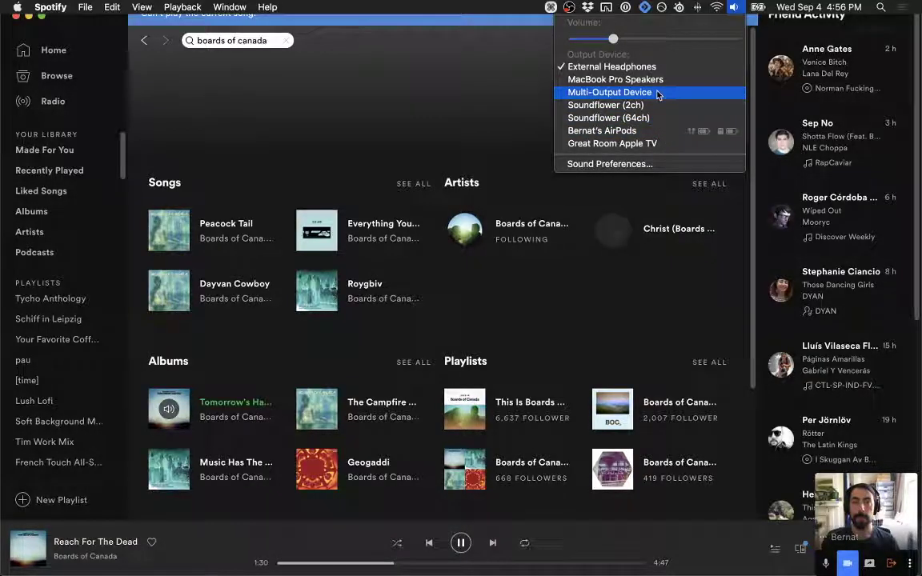
Set the sound output to Multi-Output Device and switch back to the Tandem design file in Figma.
click(657, 94)
key(XF86AudioRaiseVolume)
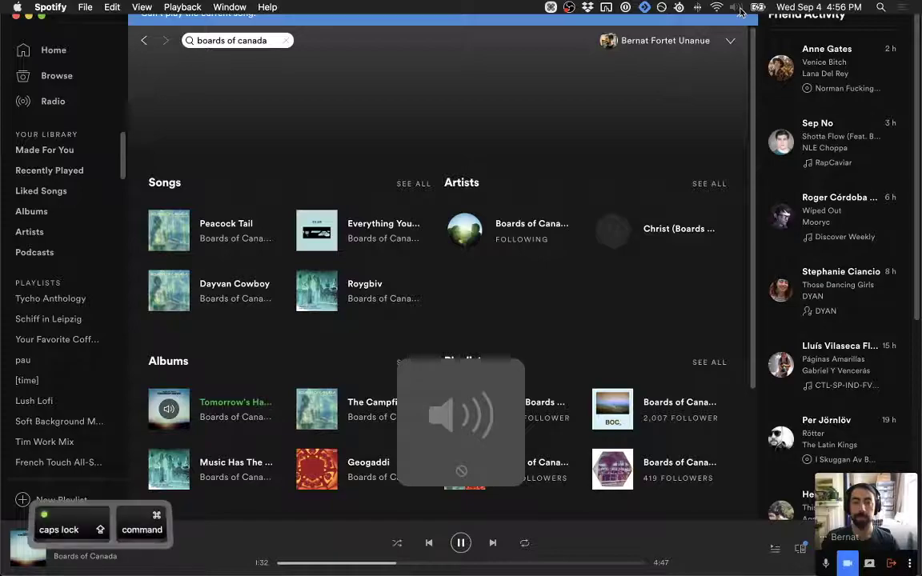
key(super+Tab)
click(439, 549)
key(super+Tab)
key(super+Tab)
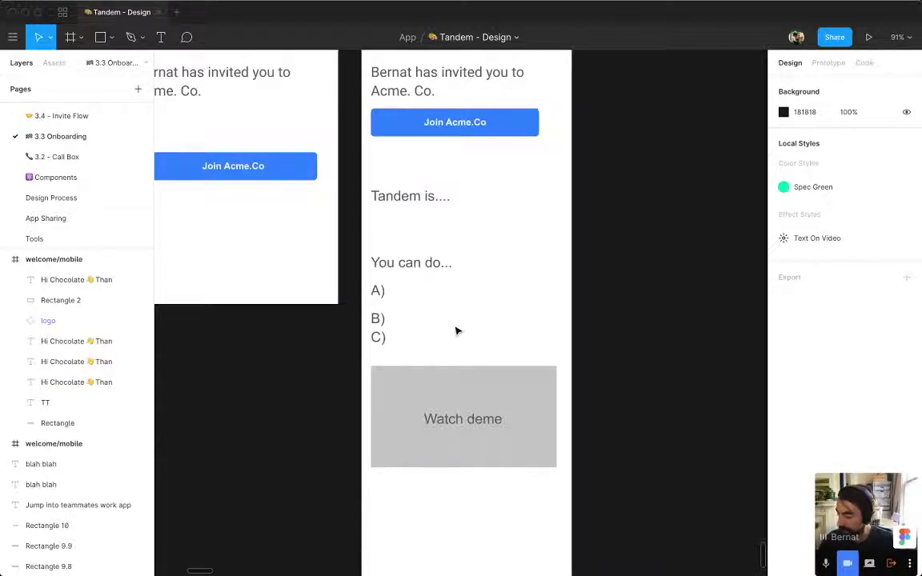
Hide the interface and rewrite the label on the grey rectangle as "Watch Demo".
key(super+minus)
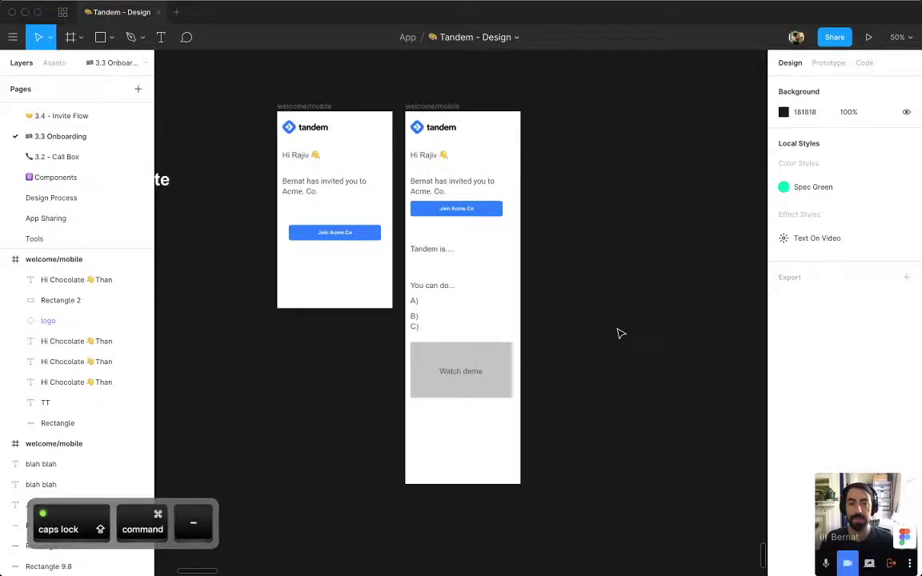
key(super+backslash)
double_click(474, 374)
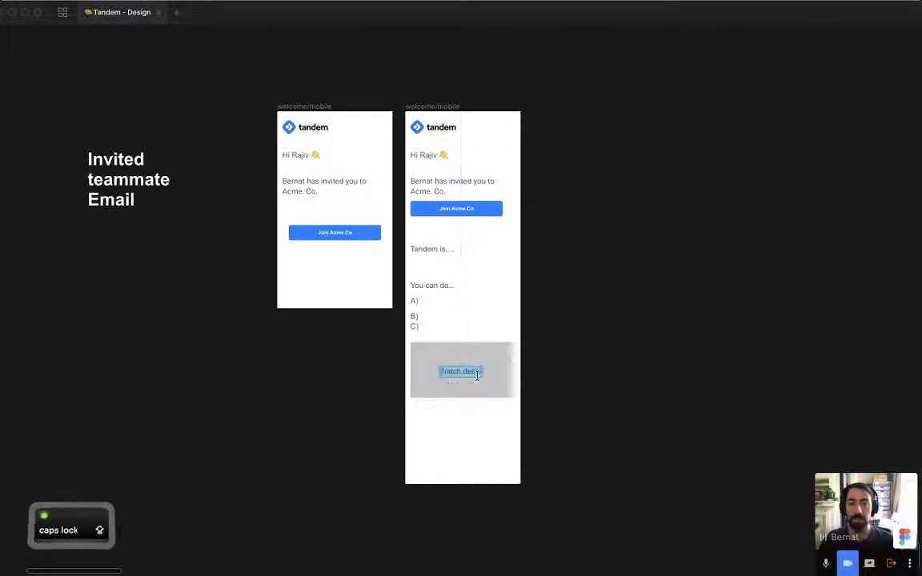
text(WATCH D)
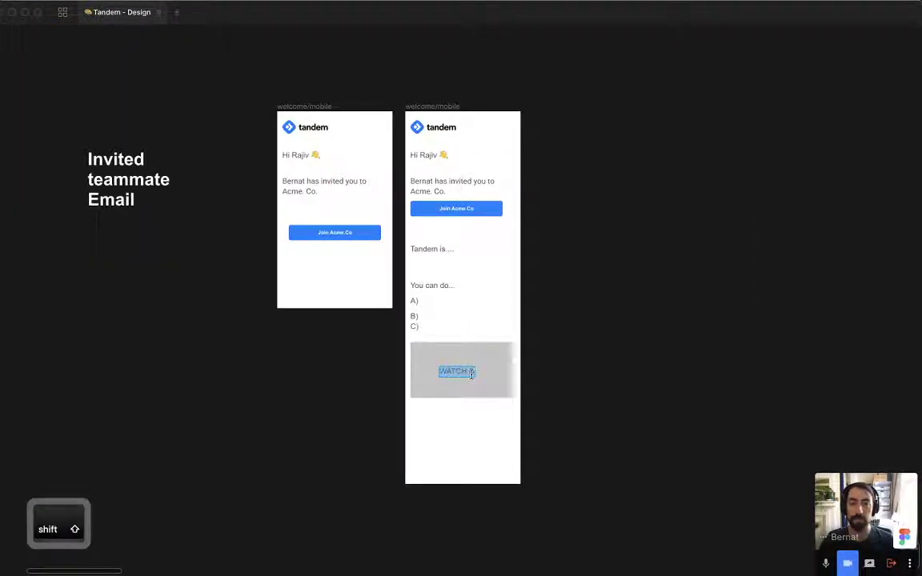
text(Watch Demo)
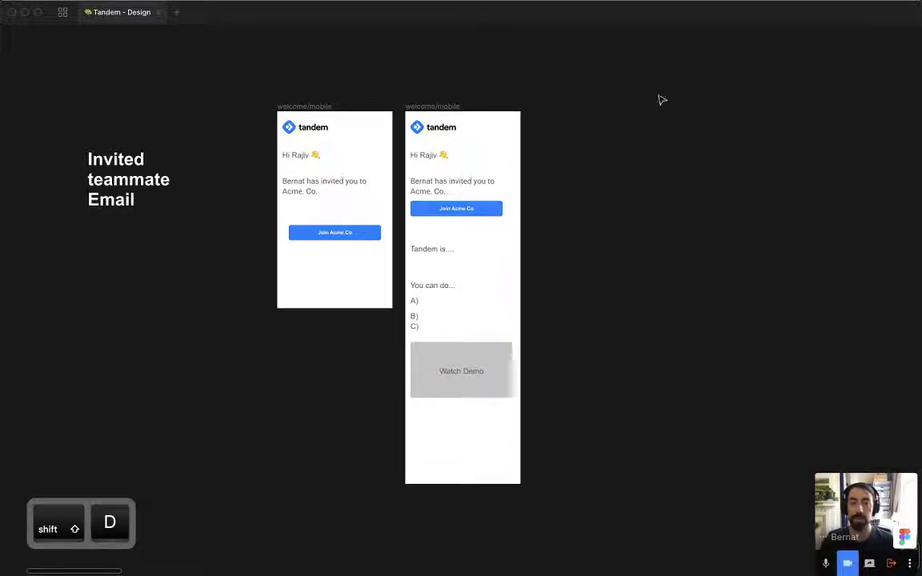
Try to copy the play icon and WATCH VIDEO badge from the first landing page mockup.
key(super+equal)
key(super+minus)
key(super+minus)
key(super+minus)
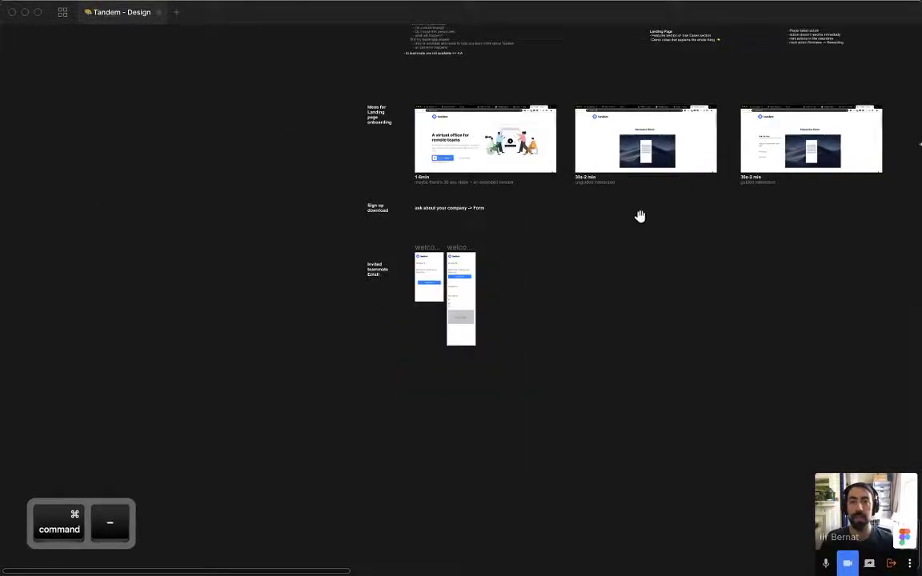
drag(640, 217, 396, 334)
key(z)
drag(217, 274, 410, 343)
key(z)
drag(134, 167, 325, 339)
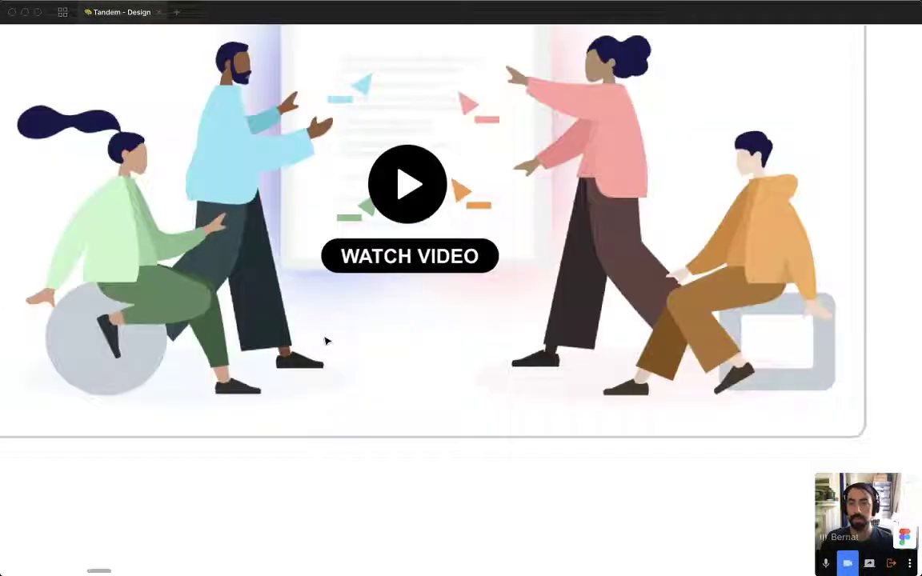
drag(487, 283, 348, 165)
key(super+c)
Select only the play icon and WATCH VIDEO badge inside the landing page mockup and copy them for the email frame.
key(super+minus)
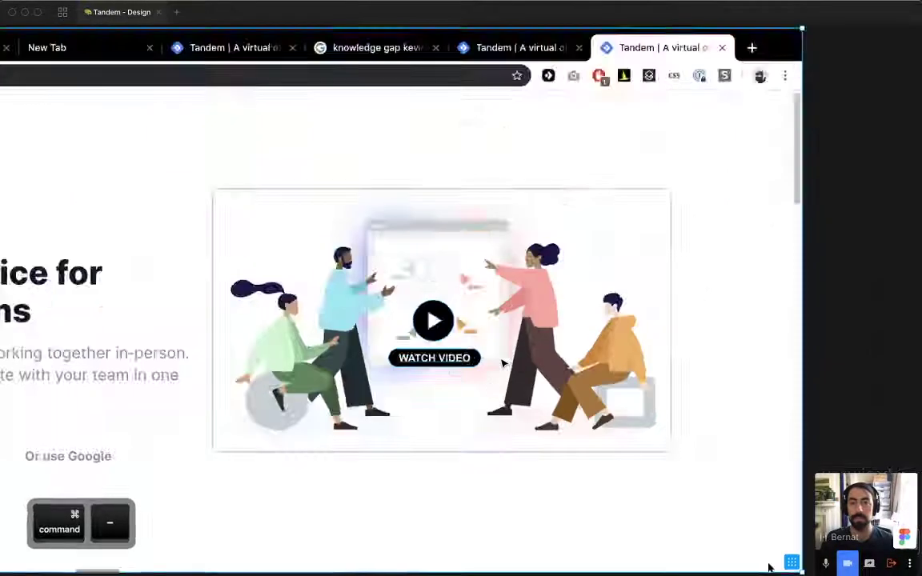
key(super+minus)
scroll(489, 399, down, 5)
scroll(492, 257, up, 3)
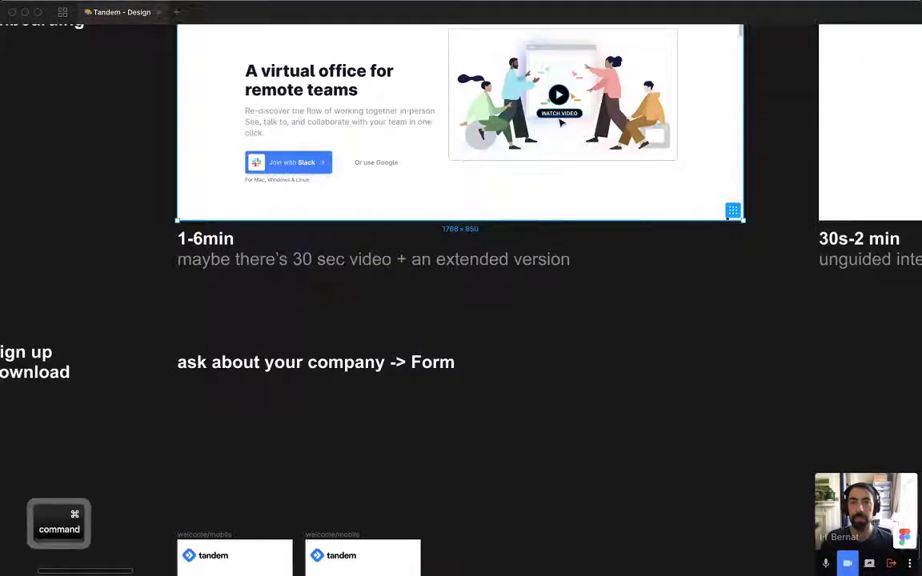
super+click(558, 96)
scroll(558, 98, up, 5)
shift+super+click(454, 146)
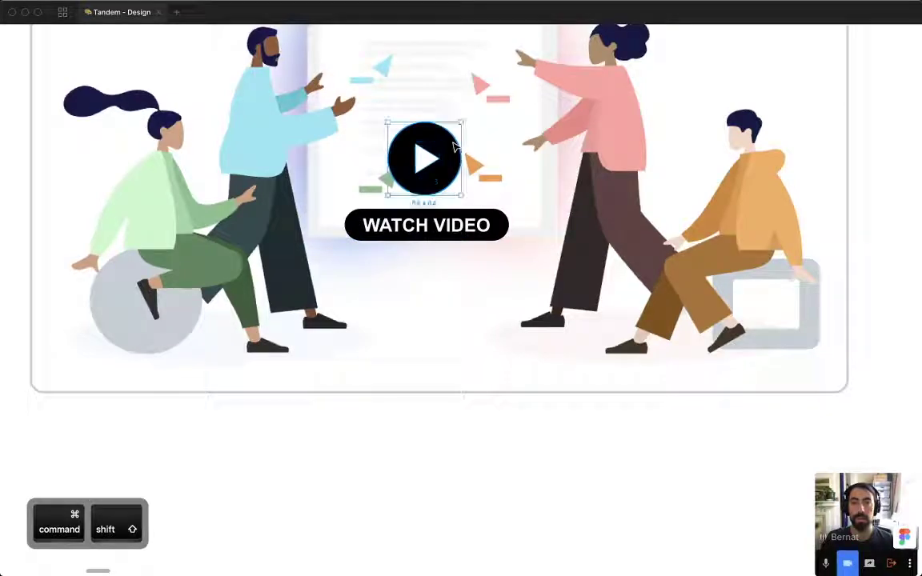
shift+super+click(475, 228)
key(super+minus)
key(super+minus)
scroll(504, 226, down, 6)
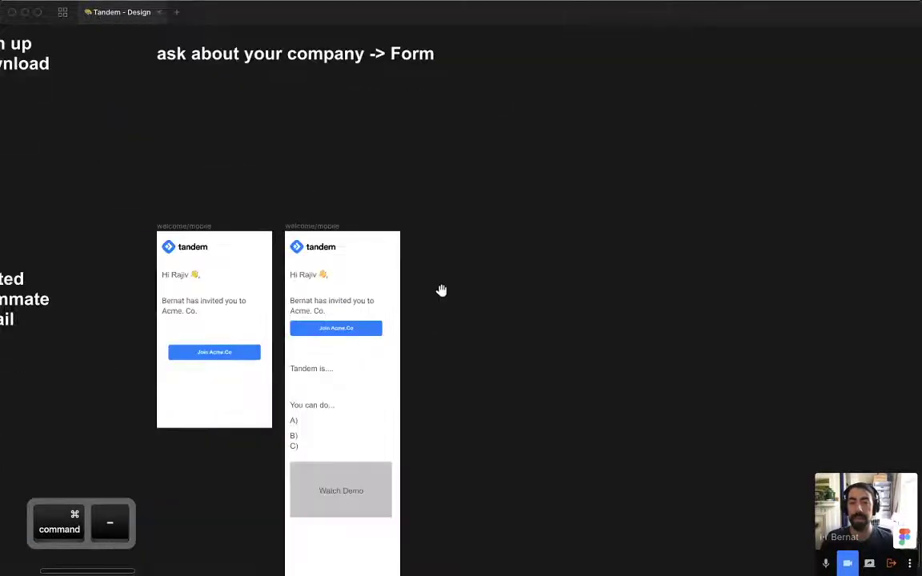
Replace the "Watch Demo" label with the copied play icon and WATCH VIDEO badge, centred on the grey rectangle.
key(z)
drag(187, 165, 471, 550)
super+click(503, 440)
super+click(503, 421)
key(Delete)
key(super+v)
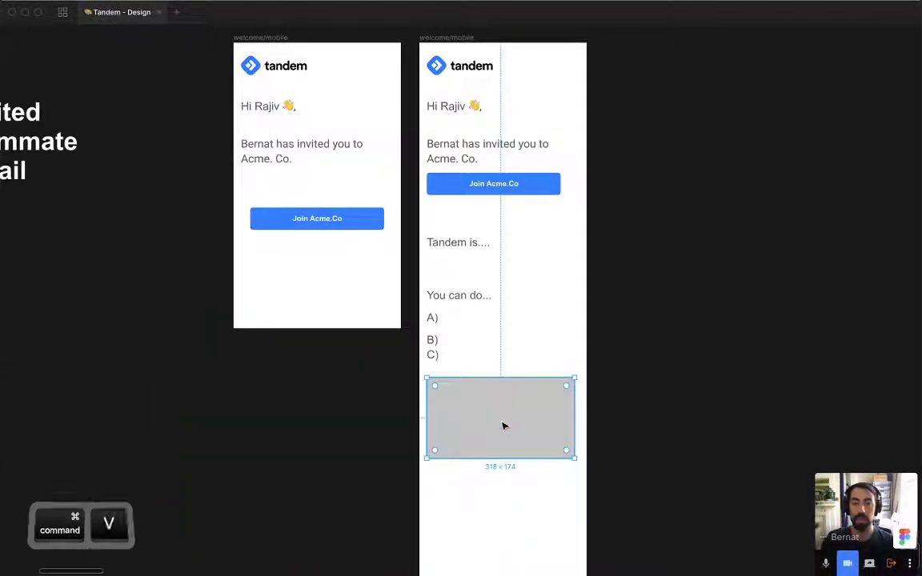
drag(526, 298, 519, 422)
Change the "Tandem is...." text to "Tandem is (1 prhase)".
drag(610, 322, 613, 365)
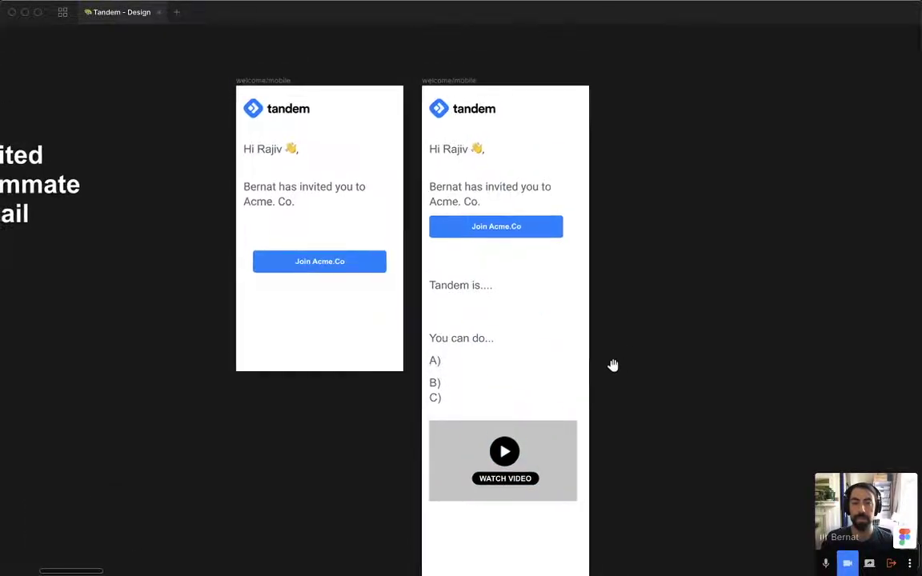
click(463, 291)
double_click(492, 285)
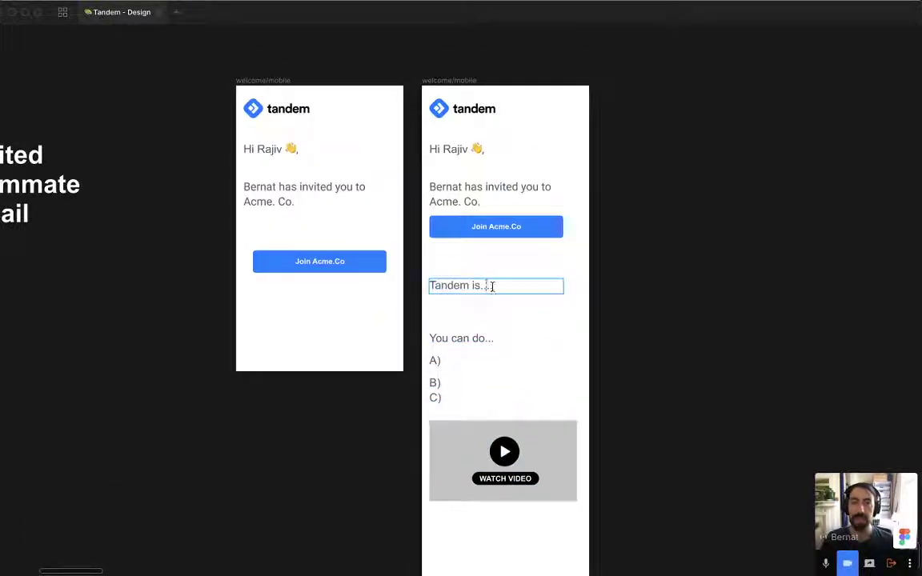
text(()
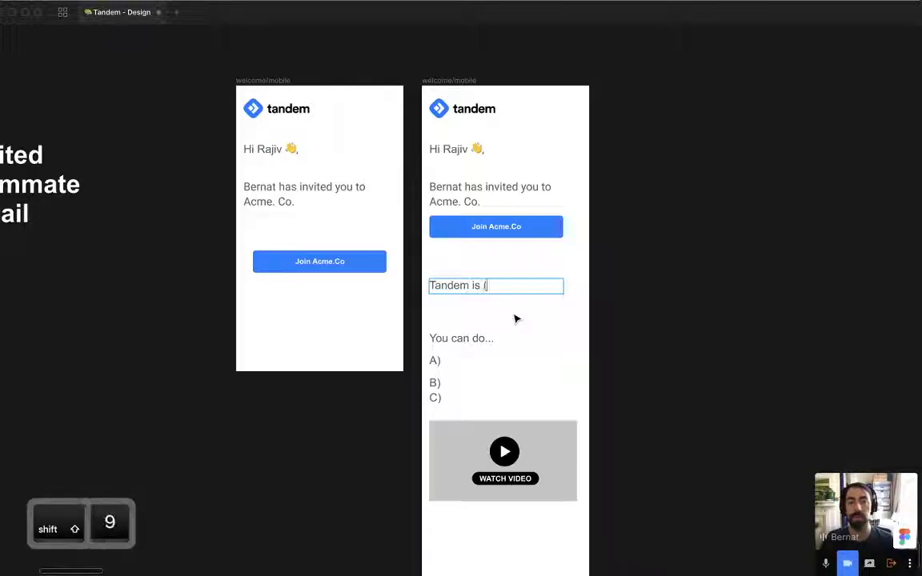
text(1 phr)
text(ase)
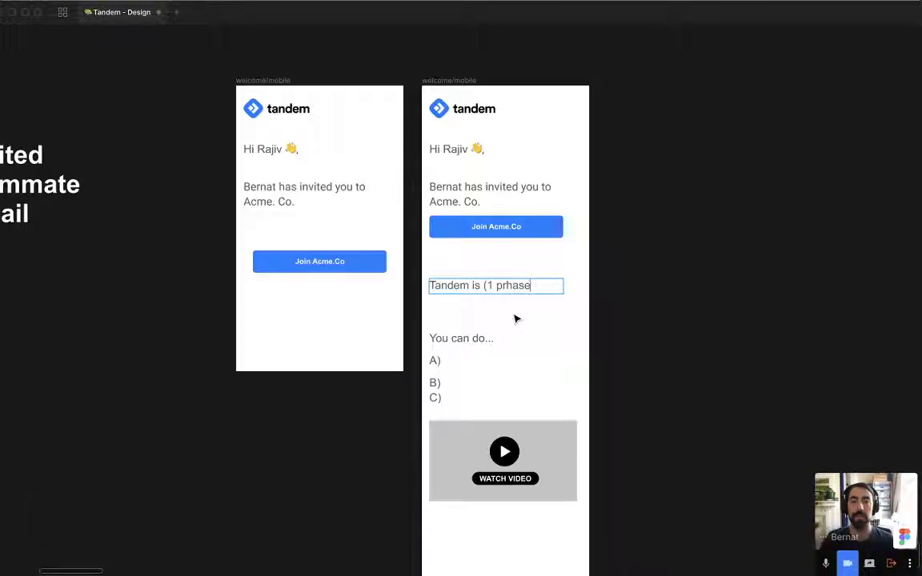
text())
Fill in list items A), B) and C) with "use case 1", "use case 2" and "use case 3", adding a blank line before C).
click(469, 371)
super+click(448, 368)
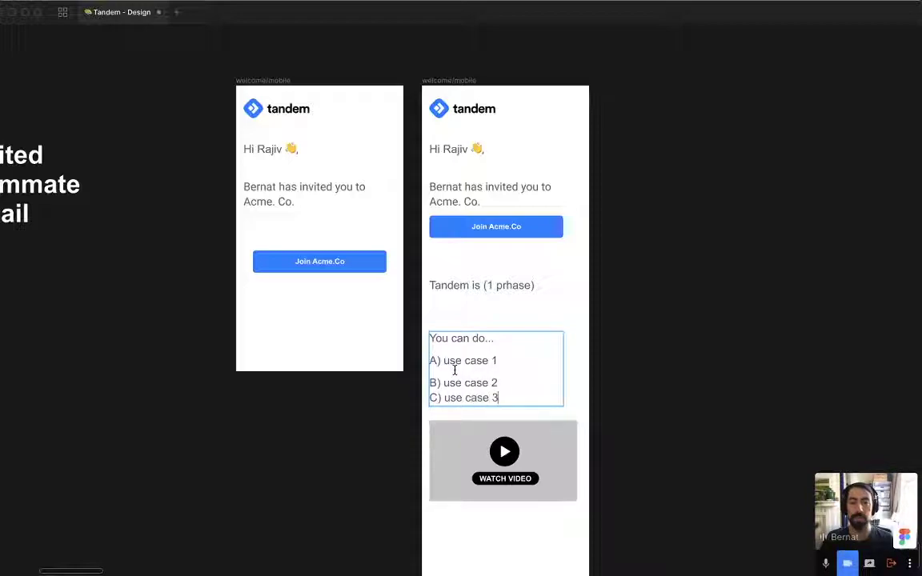
key(Up)
key(super+Right)
key(Return)
Move the video block clear of the use case list, and shift the description, list and video down together below the Join Acme.Co button.
super+click(520, 541)
drag(554, 524, 470, 437)
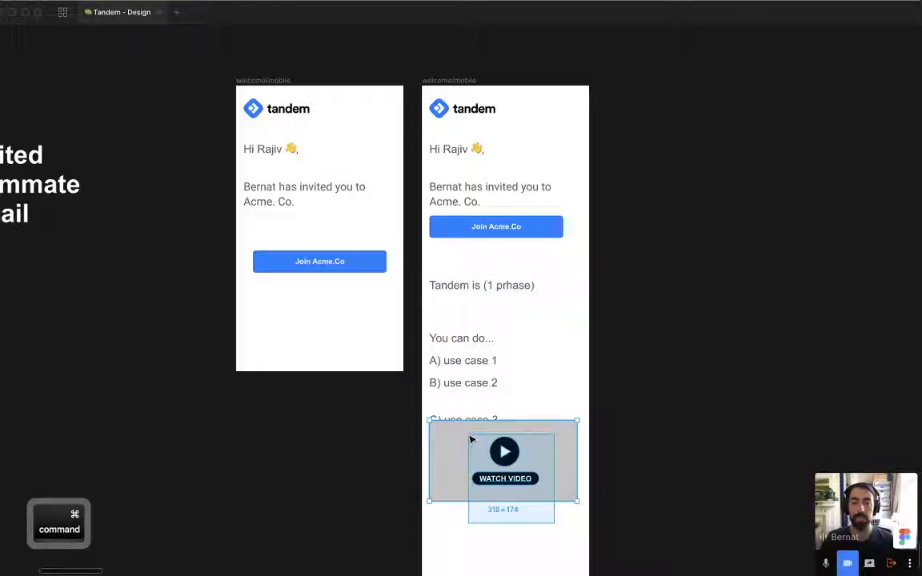
scroll(706, 366, right, 3)
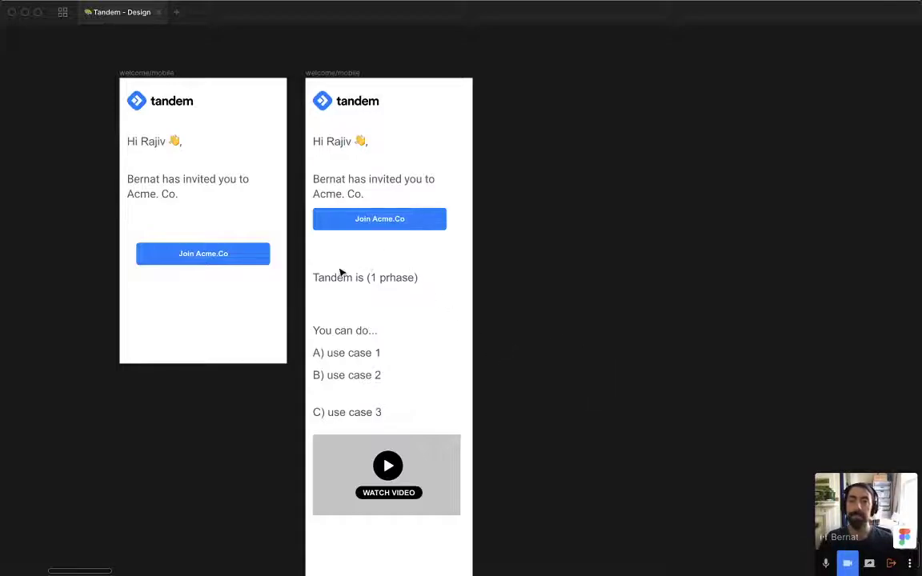
scroll(326, 272, down, 3)
drag(318, 169, 439, 509)
drag(367, 332, 367, 380)
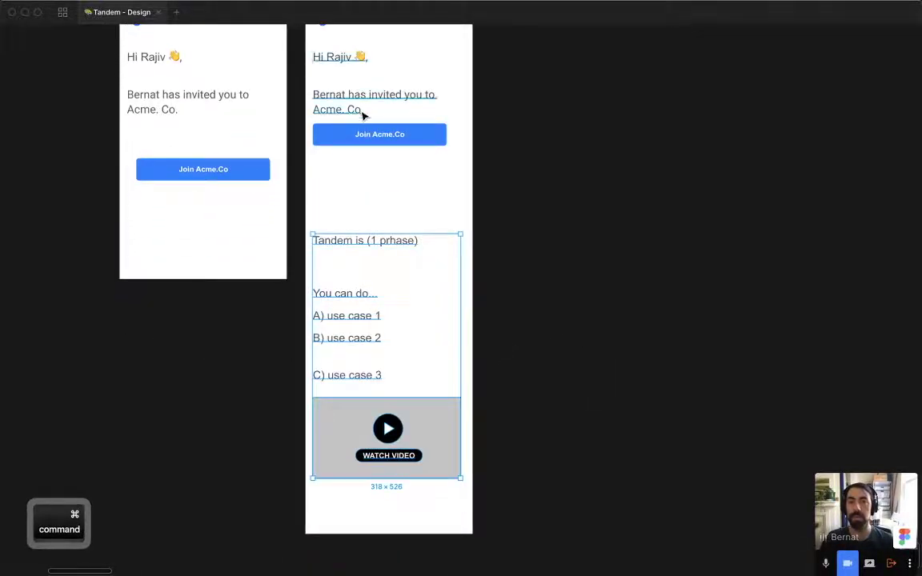
Duplicate the invitation text below the Join Acme.Co button as a bold heading reading "What is Tandem?".
super+click(353, 108)
drag(349, 105, 346, 223)
double_click(346, 222)
text(What)
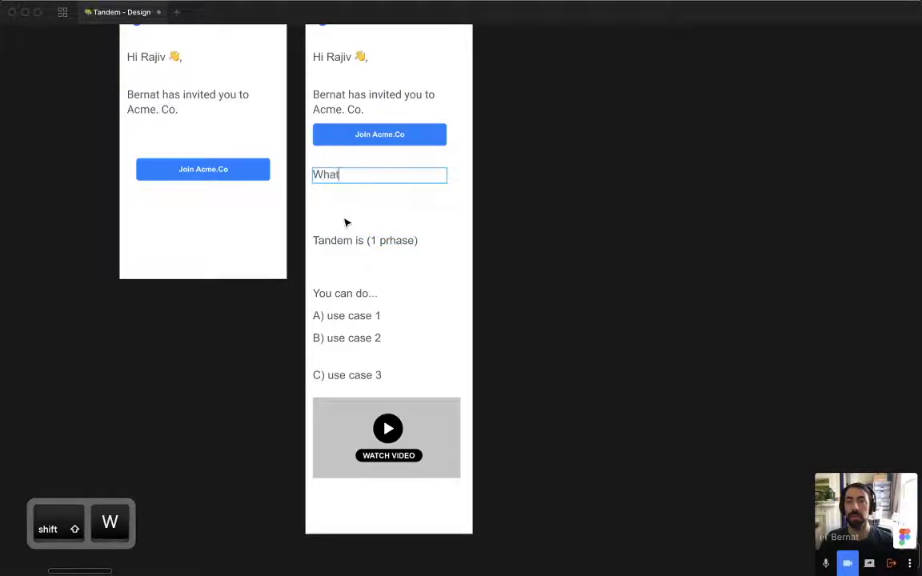
text( is Tandem?)
key(Escape)
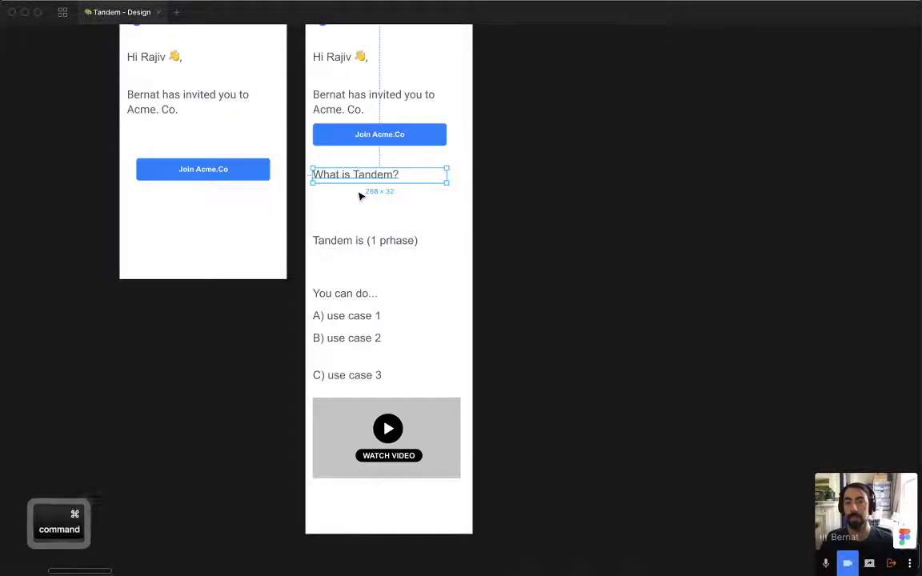
key(ctrl+b)
Lower the "What is Tandem?" heading slightly and move the description, use cases and video block up close beneath it.
drag(364, 183, 358, 214)
drag(449, 176, 322, 508)
drag(378, 410, 378, 381)
click(498, 271)
Shorten the taller welcome/mobile frame to about 360 × 1018 so it ends just below the video block.
drag(607, 201, 584, 325)
key(super+minus)
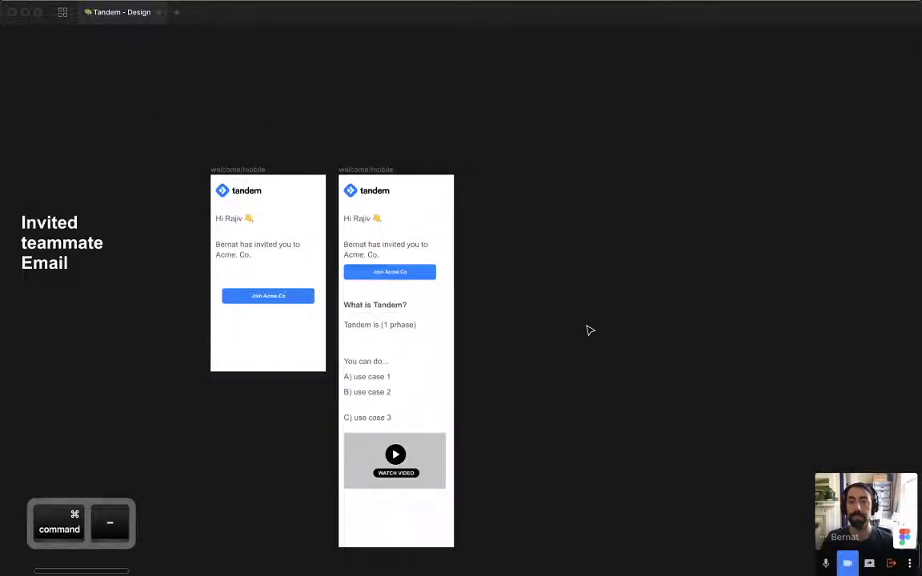
click(359, 171)
drag(373, 560, 376, 501)
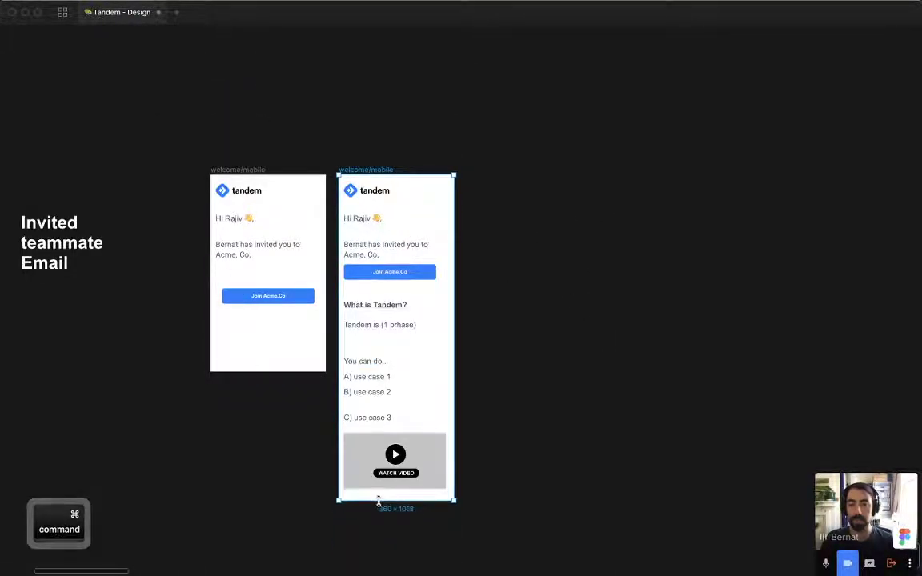
click(545, 463)
Review the user mental model and onboarding notes above the landing page and email mockups.
scroll(561, 469, left, 2)
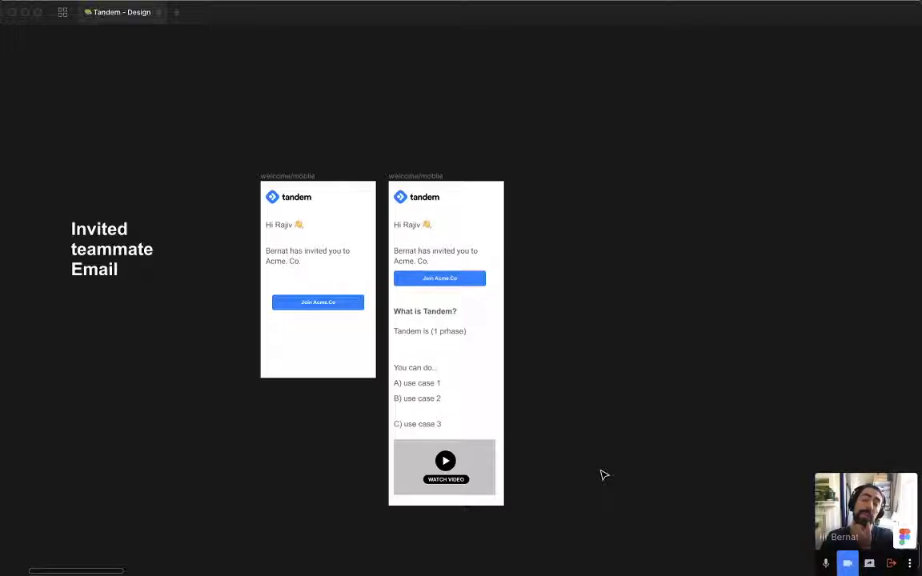
key(super+minus)
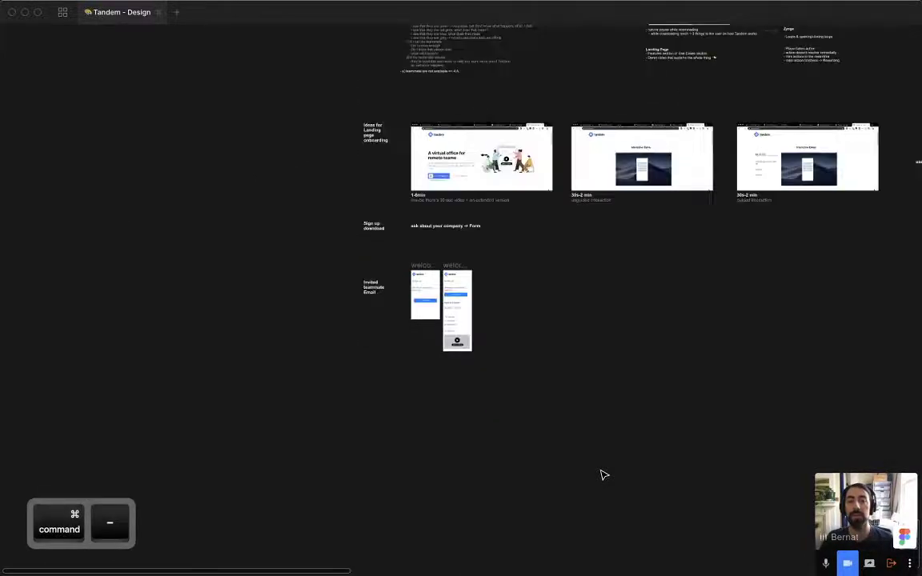
scroll(581, 434, up, 5)
key(z)
drag(204, 68, 514, 268)
drag(467, 381, 463, 213)
key(super+minus)
key(super+minus)
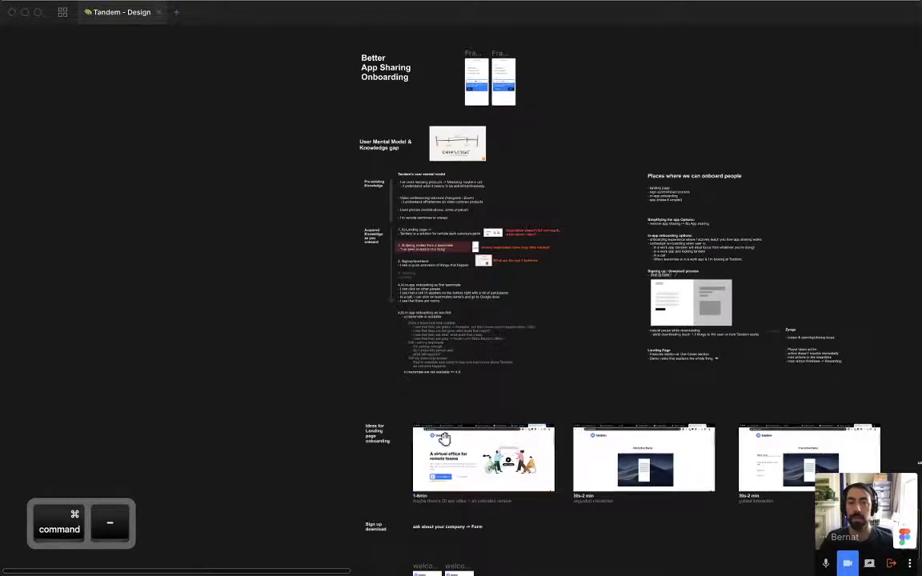
Move the "Sign up download" heading and its "ask about your company -> Form" note below the invited teammate email mockups.
drag(443, 437, 369, 324)
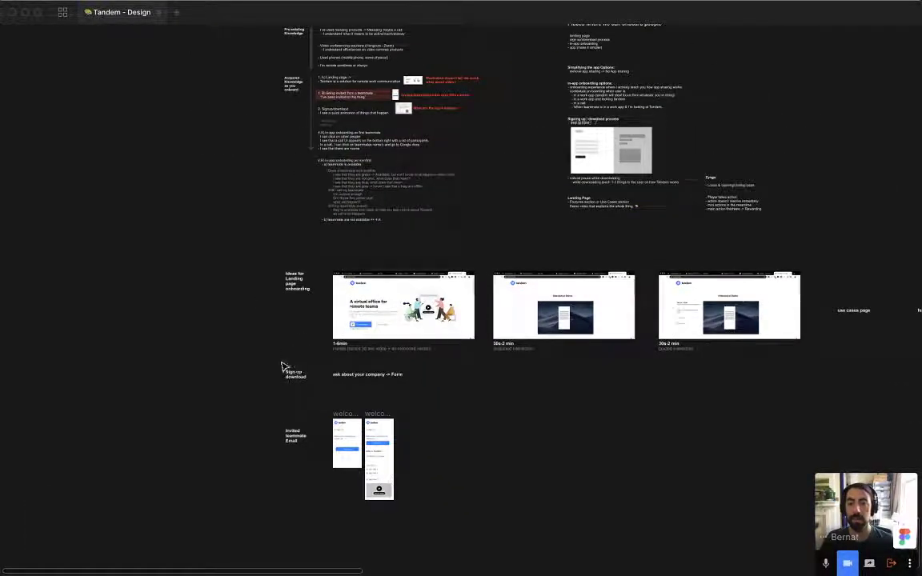
drag(278, 362, 437, 405)
drag(311, 375, 322, 539)
Move the invited teammate email and sign-up rows up together, closer beneath the landing page ideas.
drag(217, 349, 468, 553)
drag(372, 471, 372, 429)
key(super+z)
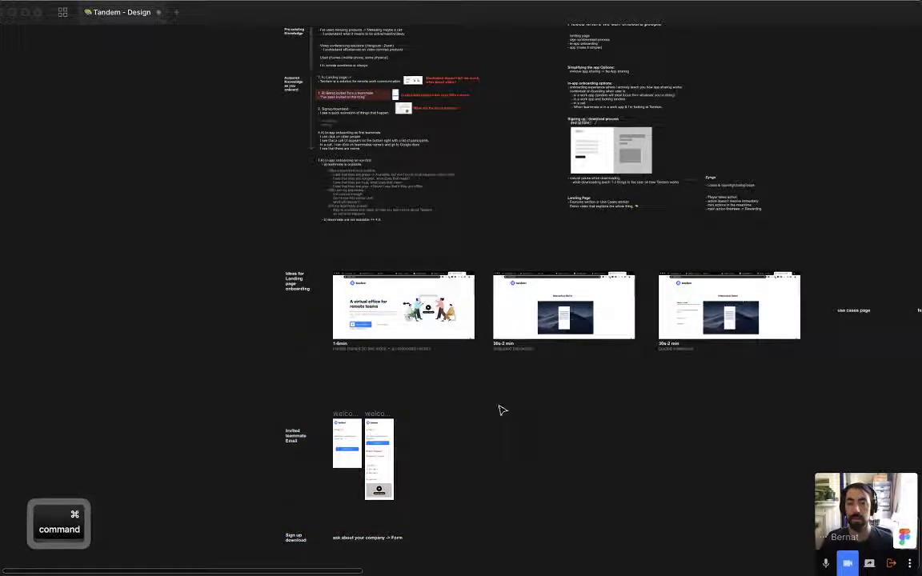
scroll(500, 410, down, 2)
drag(408, 378, 408, 348)
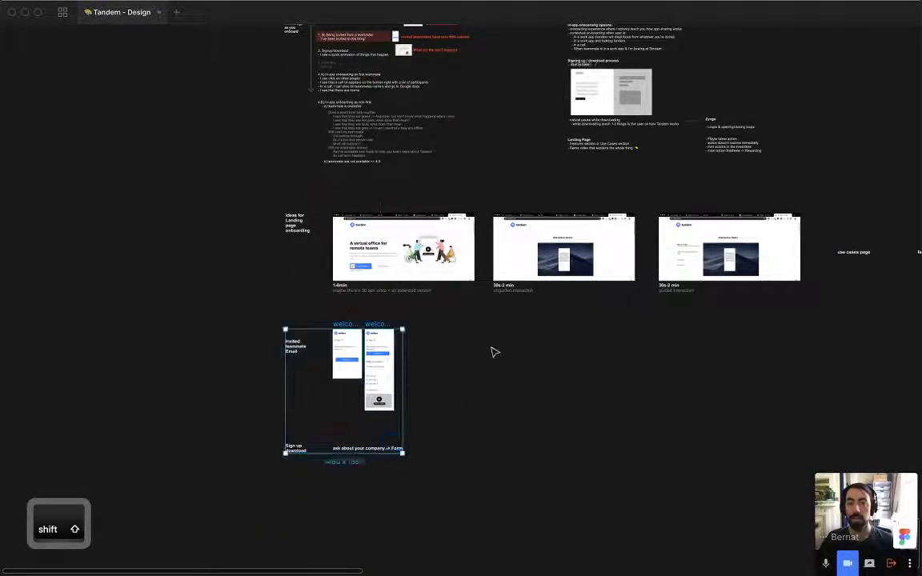
Add a line reading "1" above the "Ideas for Landing page onboarding" heading text.
scroll(448, 329, up, 5)
scroll(171, 226, up, 3)
scroll(170, 225, down, 3)
double_click(361, 243)
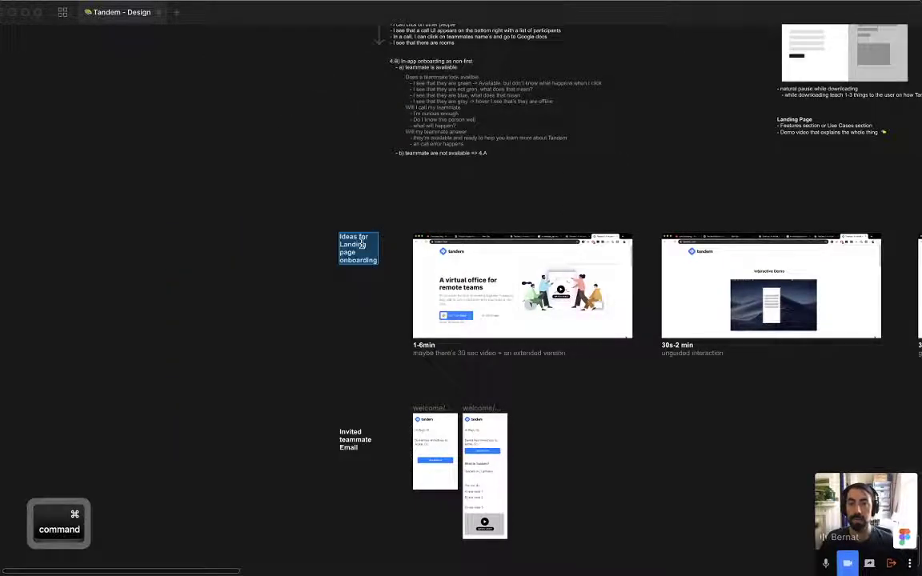
key(Left)
text(1)
key(Return)
key(super+Return)
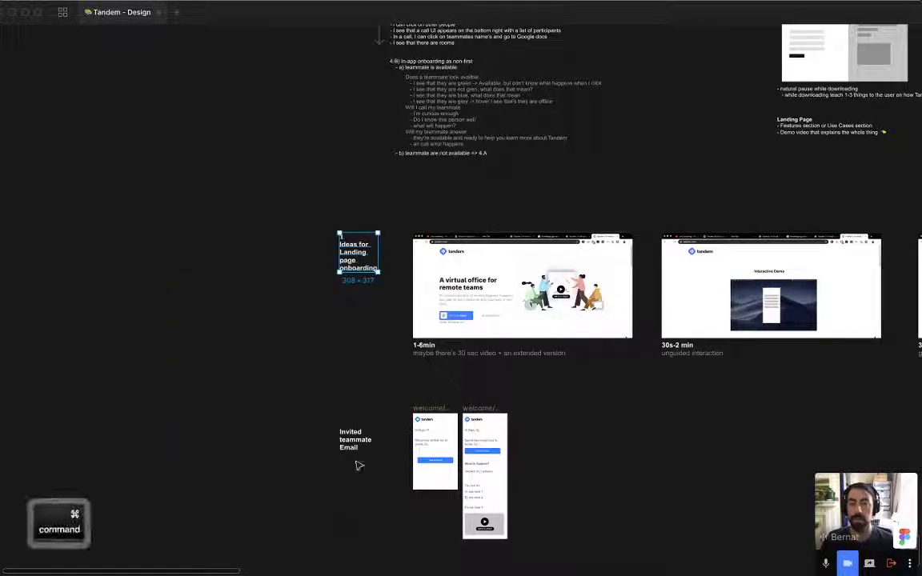
Add a line reading "1B" above the "Invited teammate Email" heading text.
double_click(352, 447)
scroll(352, 447, up, 5)
scroll(353, 449, down, 1)
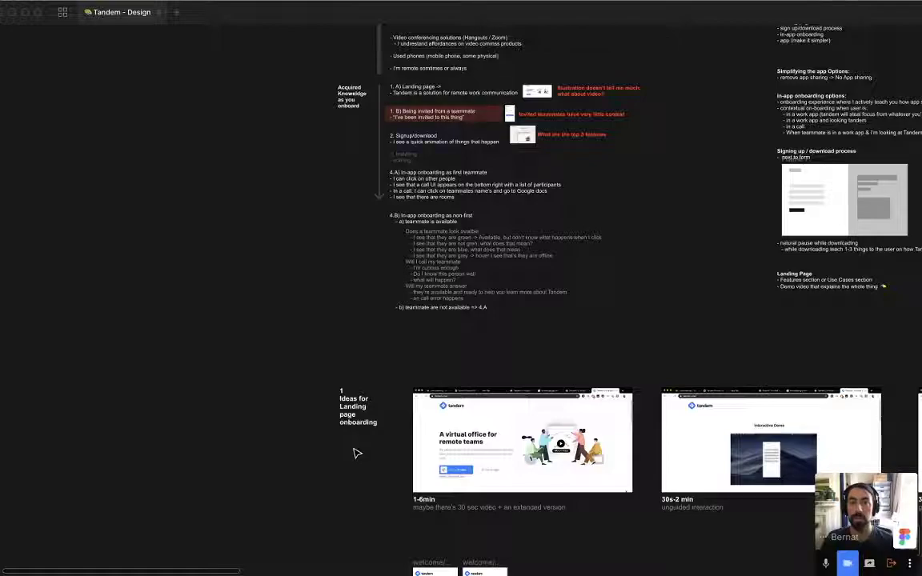
scroll(357, 453, down, 7)
text(1)
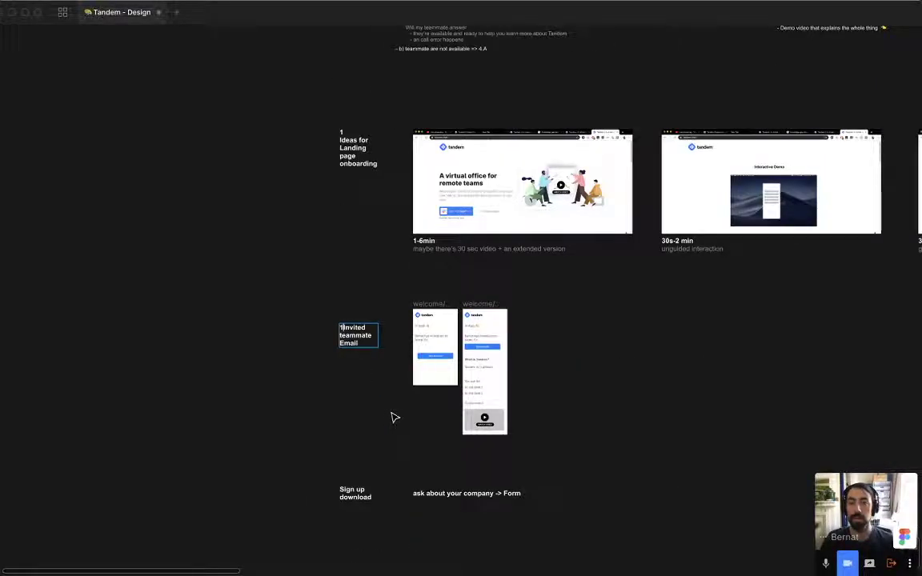
text(B)
key(shift+Return)
Extend the landing page heading's number to "1A" and add a line reading "2" above "Sign up download".
double_click(356, 143)
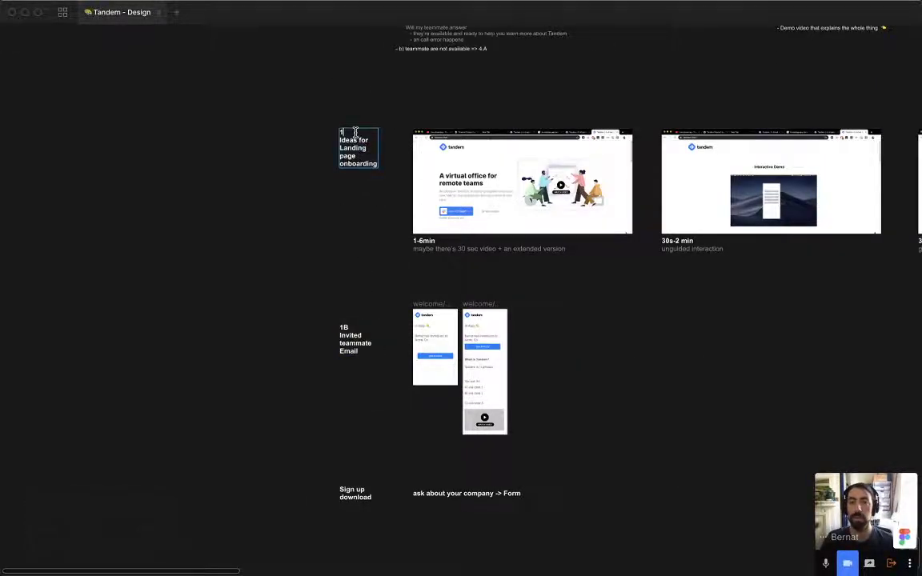
click(354, 132)
text(A)
double_click(357, 498)
key(super+Up)
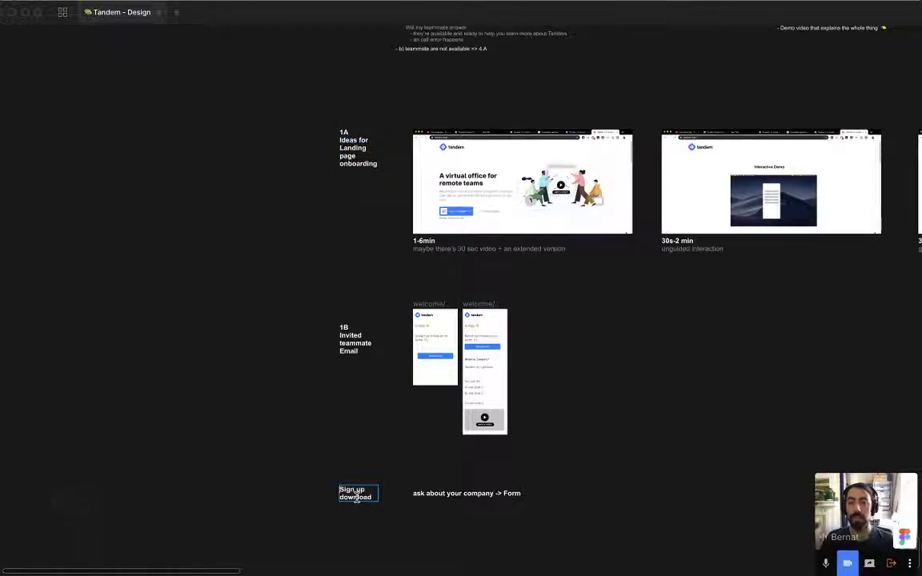
key(shift+Return)
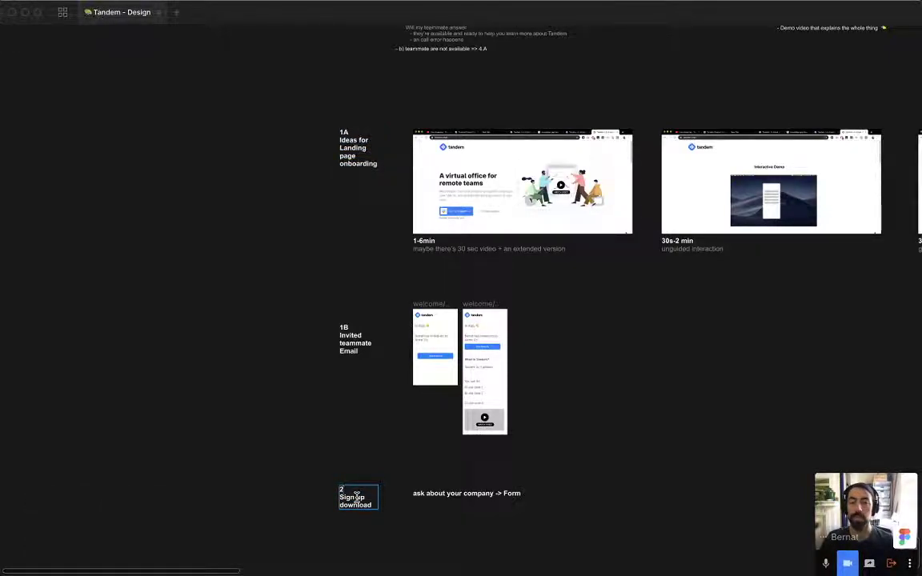
Review the acquired-knowledge notes on signup, installing and in-app onboarding stages 4.A and 4.B.
scroll(499, 525, up, 5)
scroll(418, 228, up, 3)
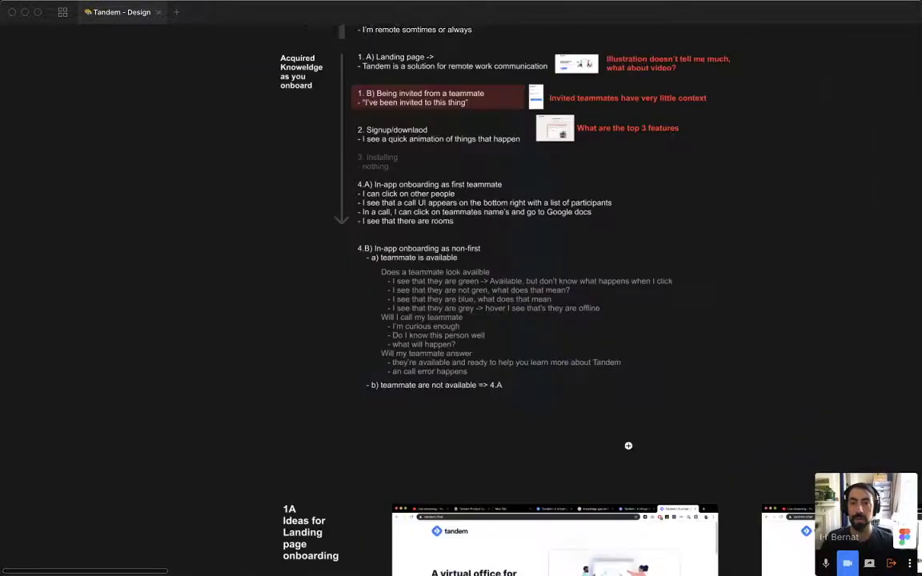
drag(564, 471, 526, 136)
key(super+minus)
drag(471, 219, 443, 517)
key(z)
drag(241, 136, 500, 434)
key(z)
drag(230, 192, 673, 500)
scroll(443, 189, down, 2)
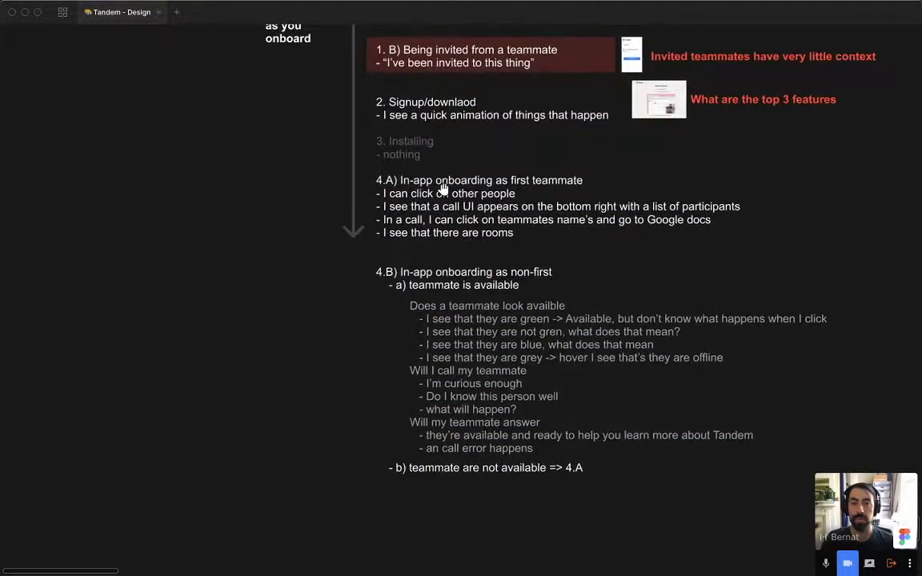
key(super+minus)
drag(520, 401, 440, 64)
Duplicate the "2 Sign up download" heading below itself and change the copy to "3 In-app onboarding as first teammate".
key(z)
drag(203, 146, 514, 417)
drag(415, 334, 417, 406)
double_click(414, 404)
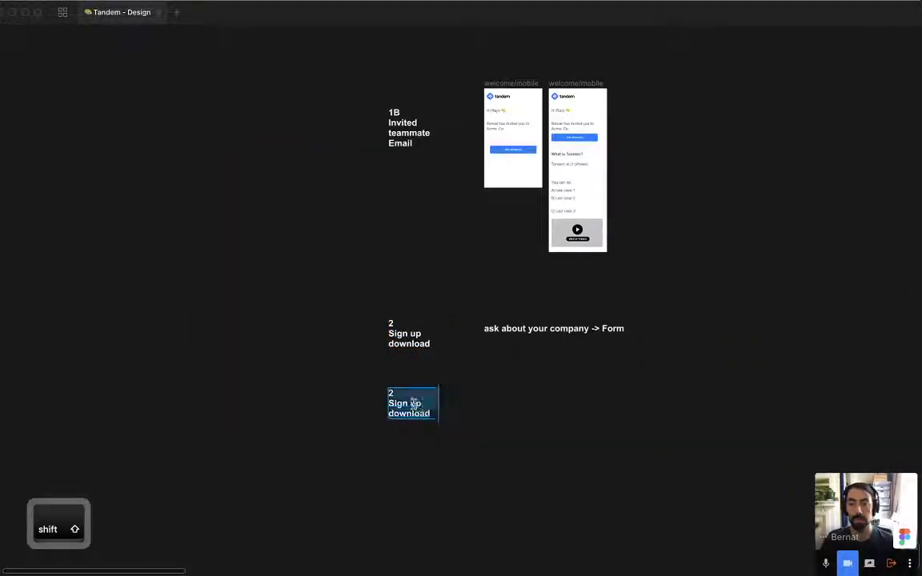
key(shift+Right)
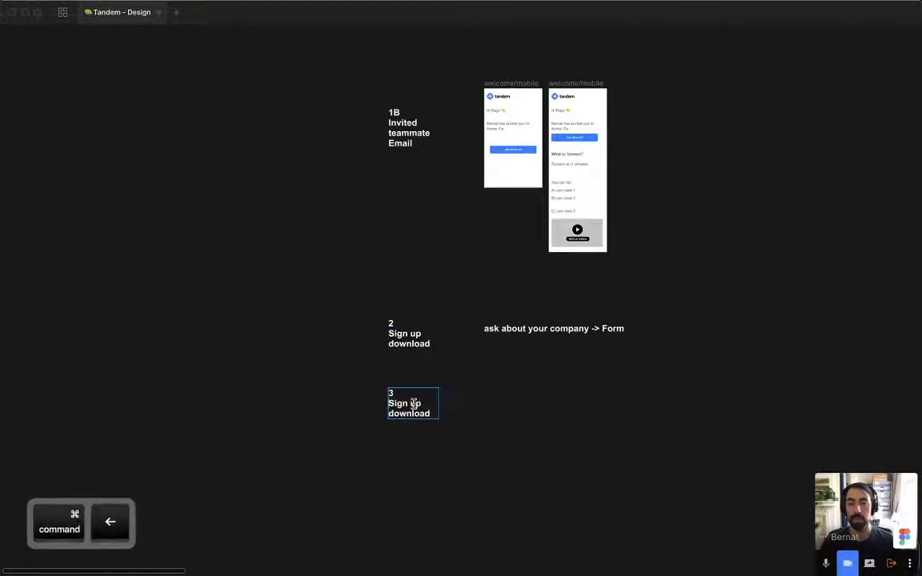
key(shift+Down)
key(shift+Down)
text(IIn-app onboarding as first tea)
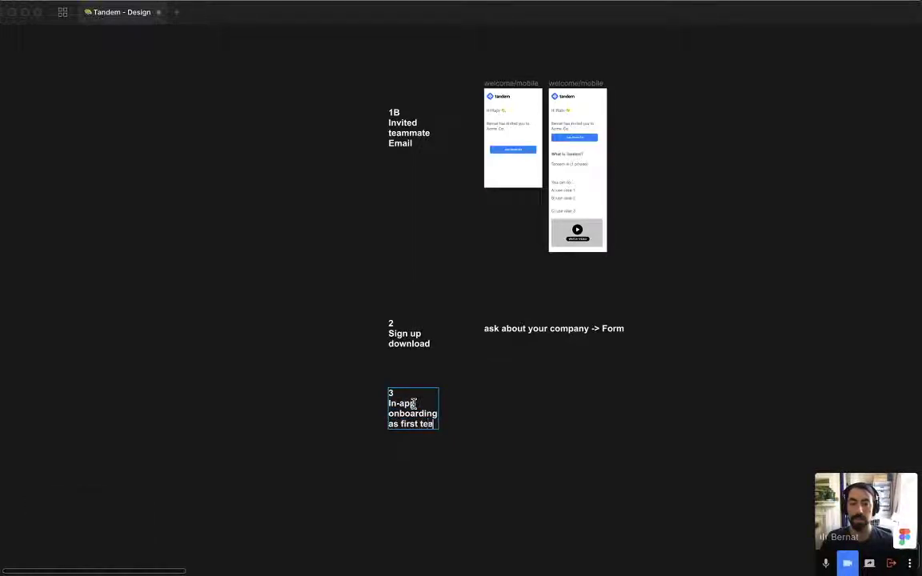
click(631, 429)
Select the row of first-user Thread mockups with its annotations, further up the board, for copying.
key(super+minus)
key(super+minus)
key(space)
drag(588, 271, 437, 495)
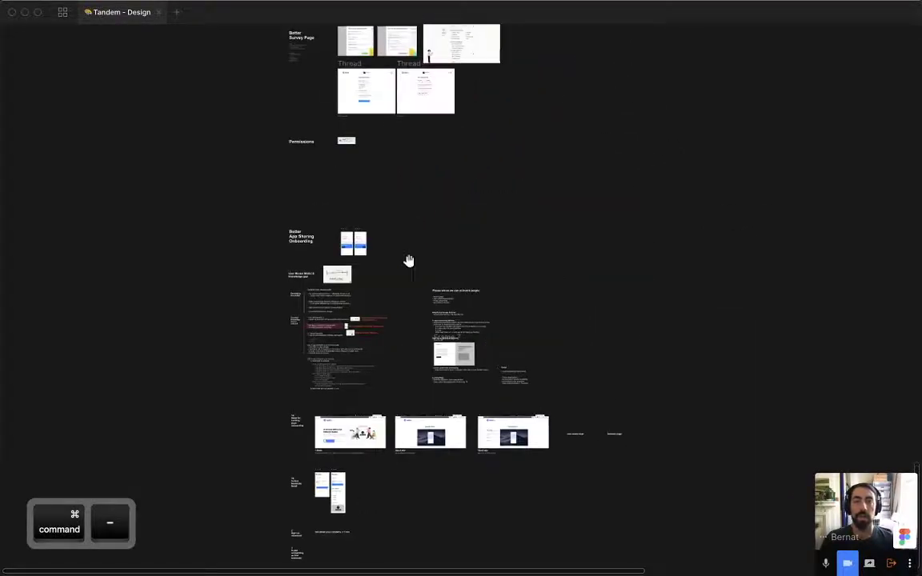
drag(408, 261, 399, 462)
scroll(411, 190, up, 5)
scroll(299, 248, up, 5)
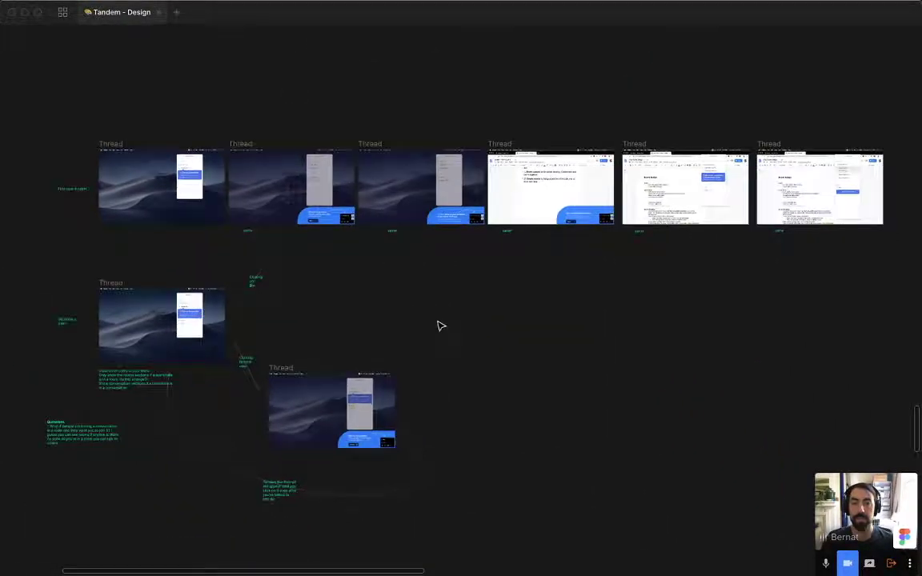
drag(4, 105, 898, 234)
Paste a copy of the Thread mockup row beside the "In-app onboarding as first teammate" heading.
key(super+minus)
key(super+minus)
key(space)
drag(510, 435, 487, 273)
scroll(262, 101, down, 5)
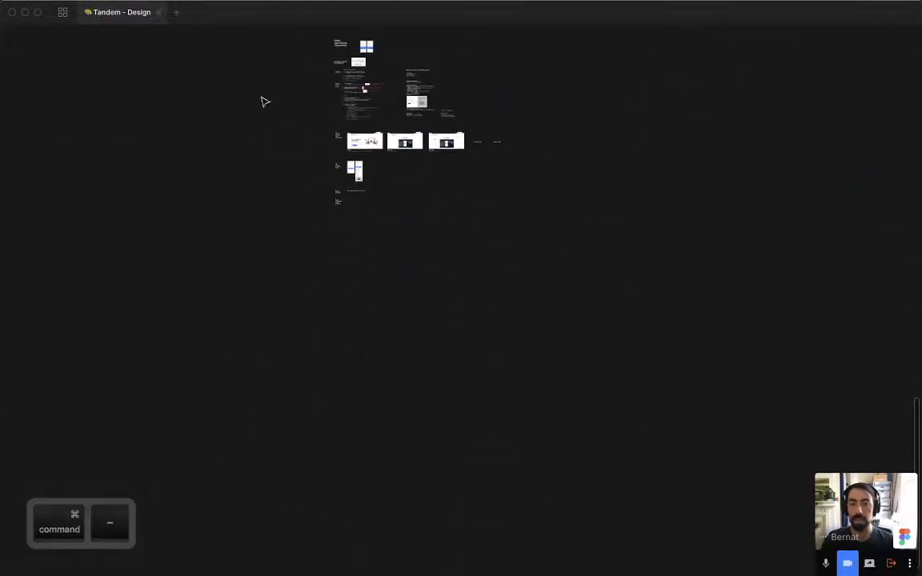
scroll(512, 329, up, 5)
key(super+v)
scroll(520, 344, up, 3)
drag(517, 341, 449, 309)
Delete the green "First user in team" label under the "In-app onboarding as first teammate" heading.
key(z)
drag(228, 239, 418, 397)
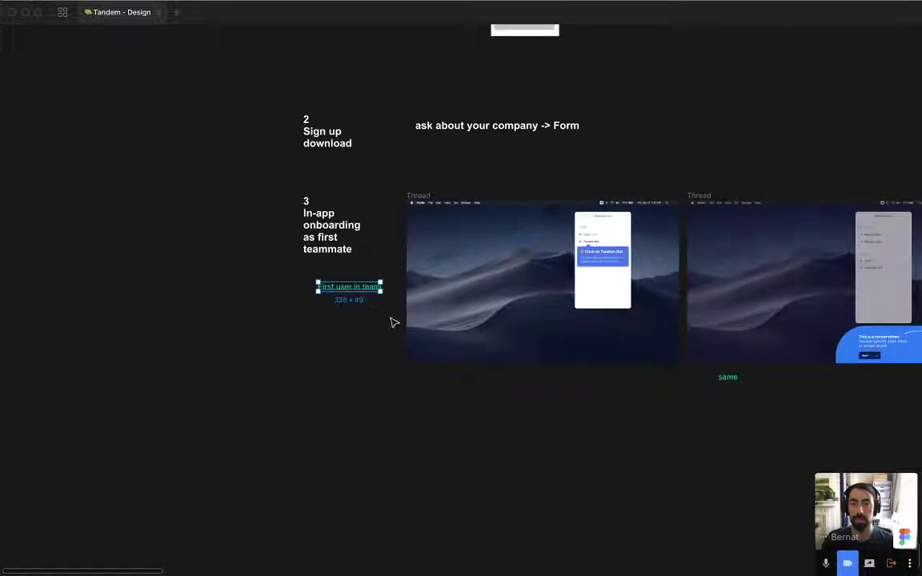
drag(453, 336, 276, 370)
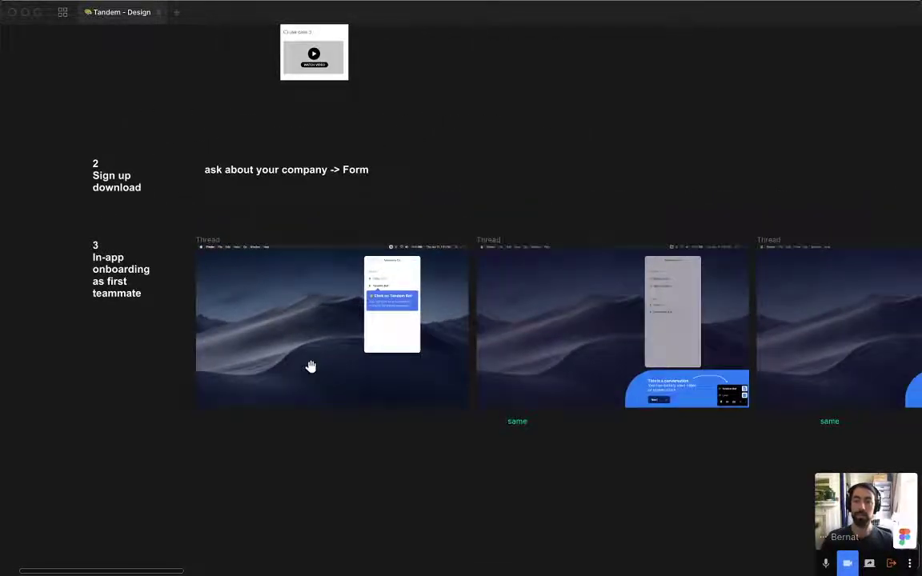
Duplicate the first Thread mockup with the "Click on Tandem Bot" tooltip into the empty space below its row.
scroll(407, 249, up, 10)
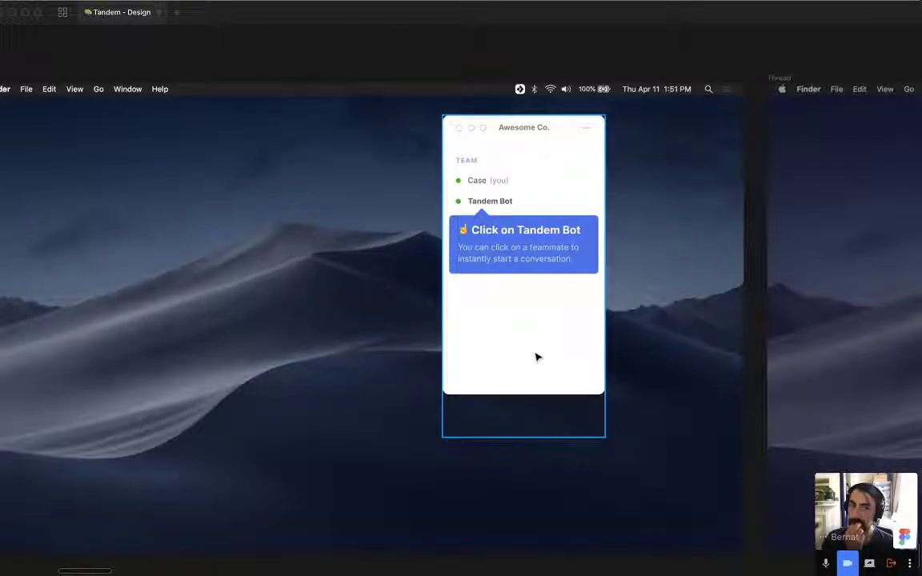
key(super+minus)
key(super+minus)
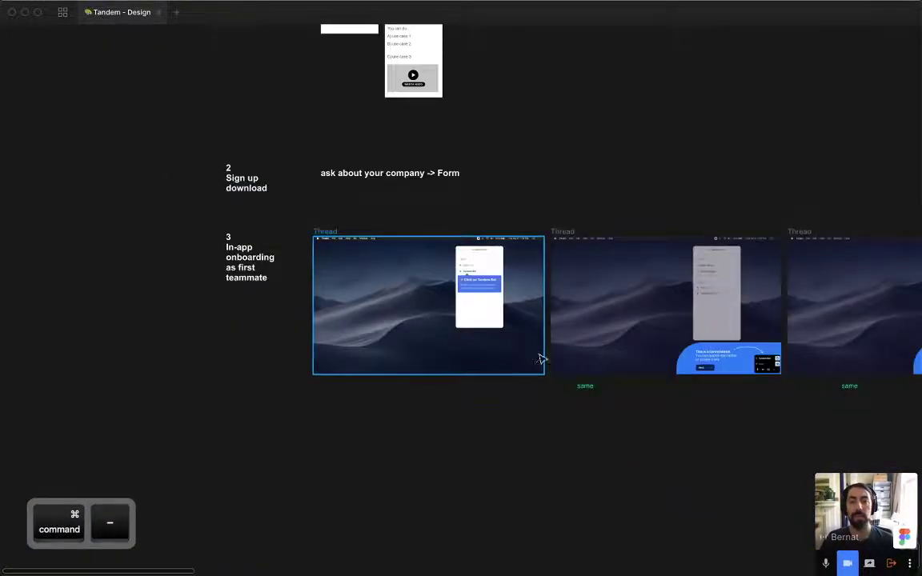
scroll(453, 278, down, 3)
key(alt)
drag(270, 159, 301, 337)
key(z)
drag(281, 249, 598, 506)
scroll(570, 476, down, 1)
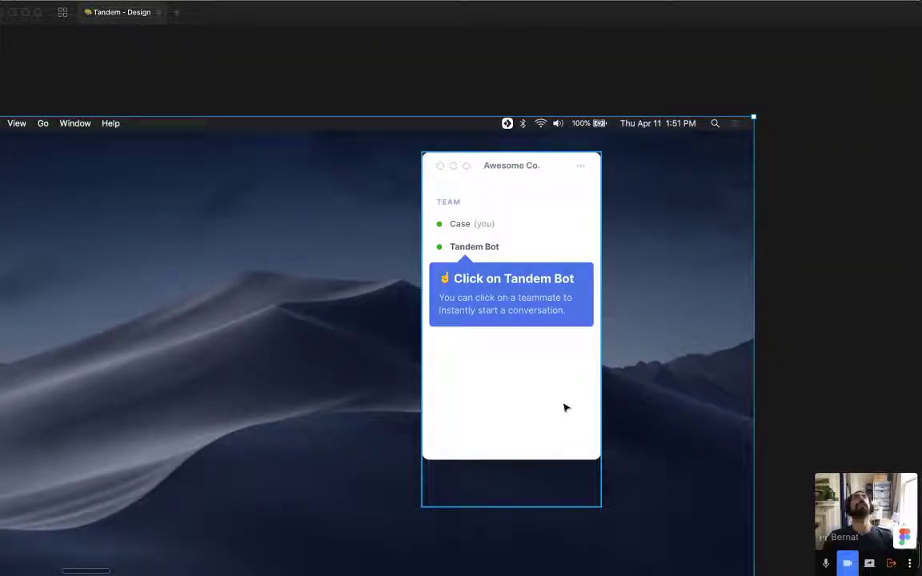
key(z)
drag(305, 102, 690, 476)
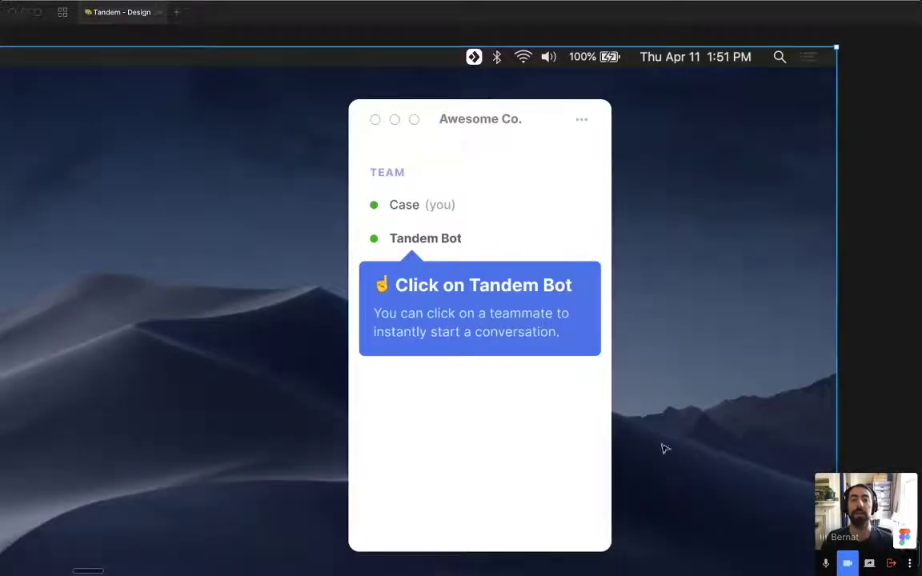
Switch to Chrome and search Google for "arrow pattern" in a new tab.
key(super+Tab)
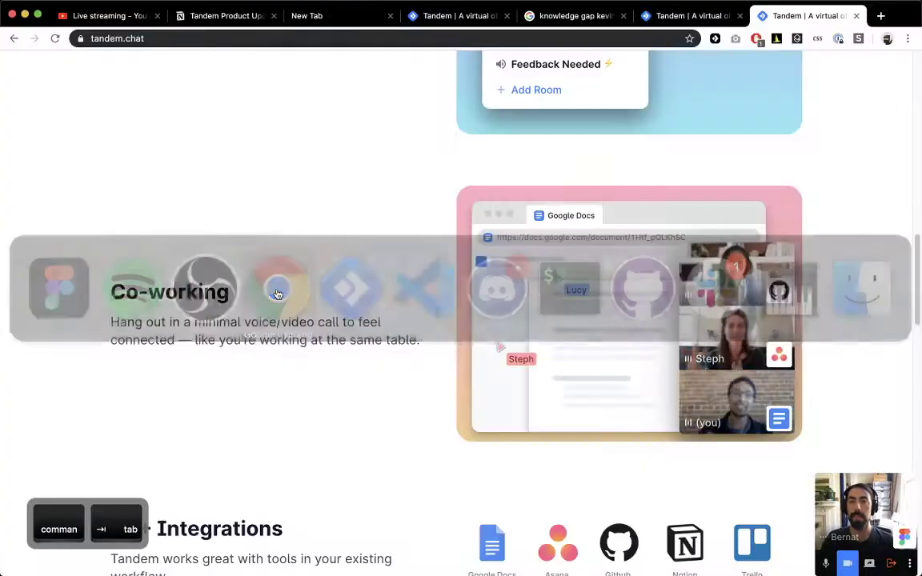
key(super+t)
text(arrow pattern)
key(Return)
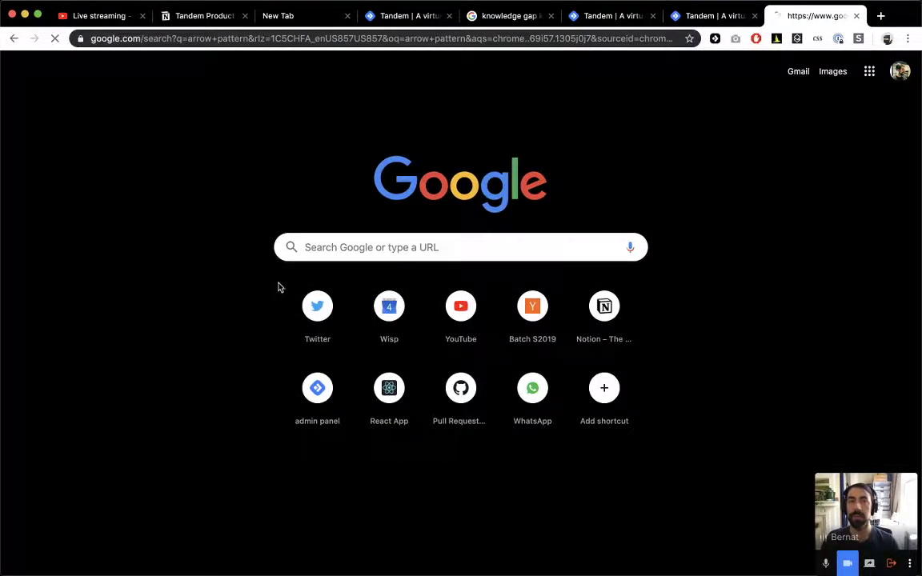
Refine the search to "handrawn arrow pattern" and open the "Hand Drawn Arrow Free Vector Art" result in a new tab.
click(174, 77)
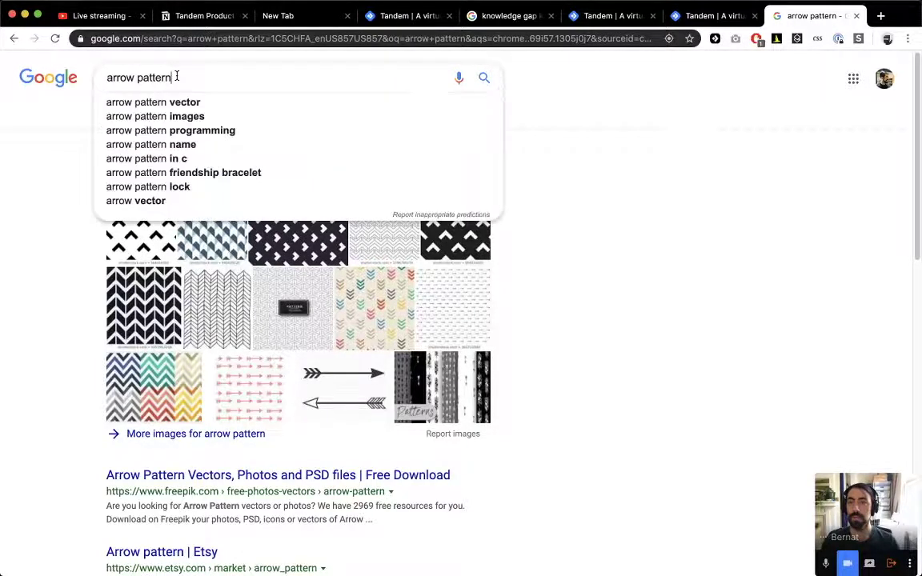
key(super+Left)
text(handraw)
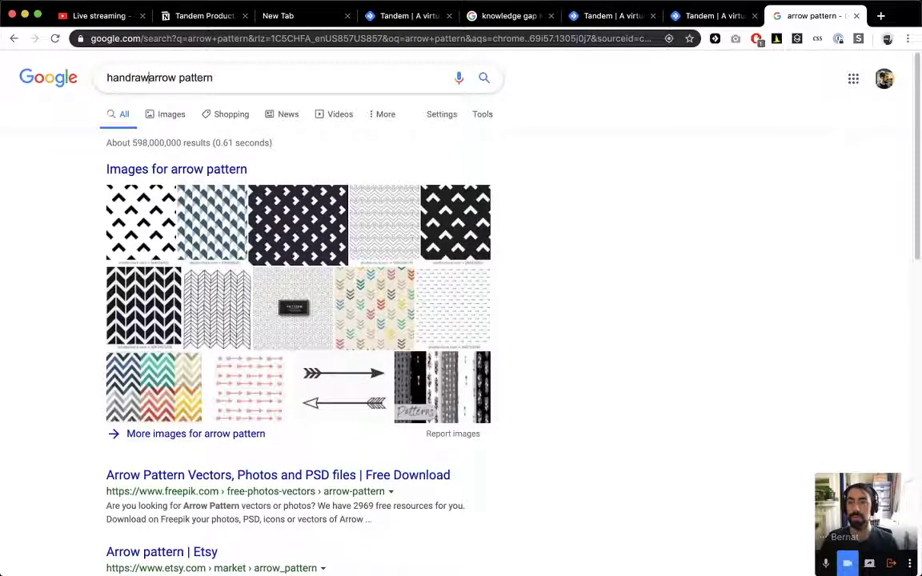
text(n)
key(Return)
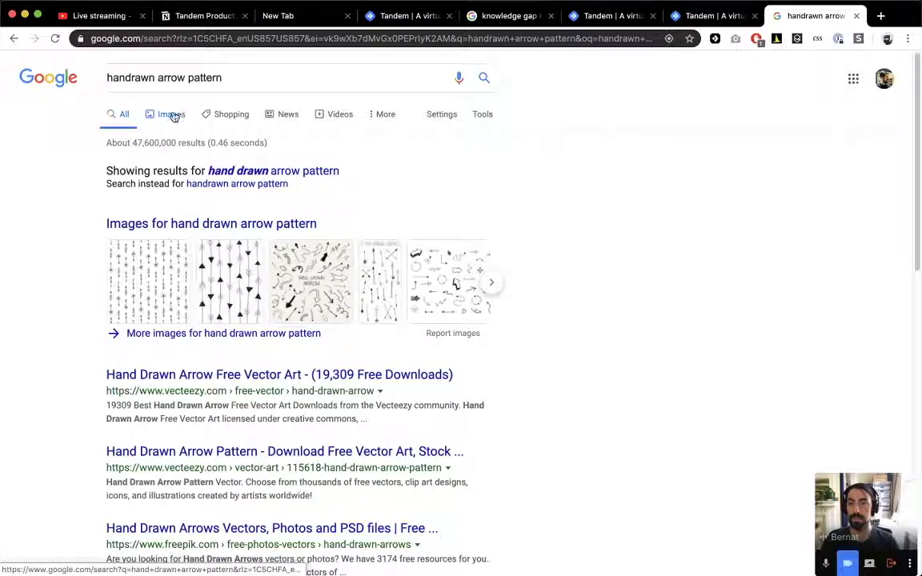
super+click(277, 376)
key(super+Tab)
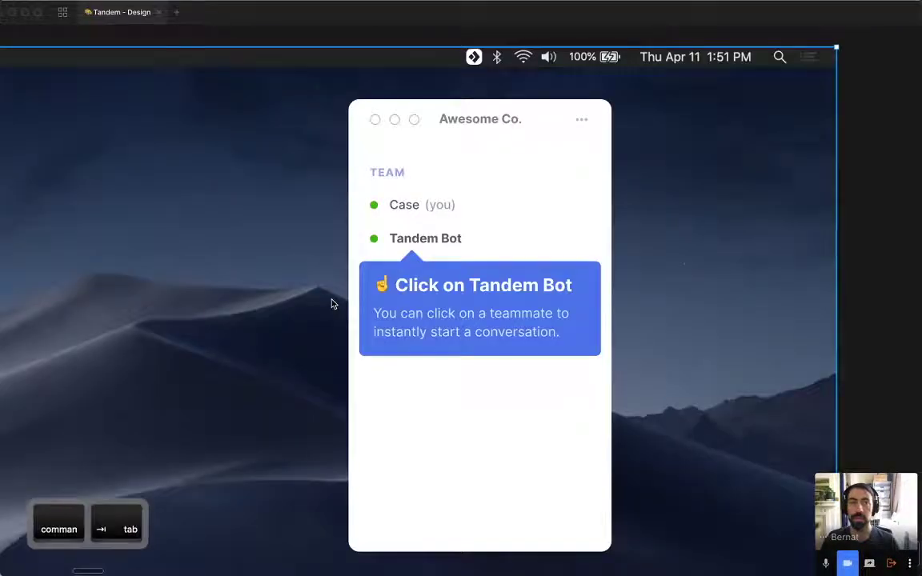
Search the system launcher for the home folder and bring up the Downloads folder in Finder.
key(super+Tab)
key(super+space)
text(berna)
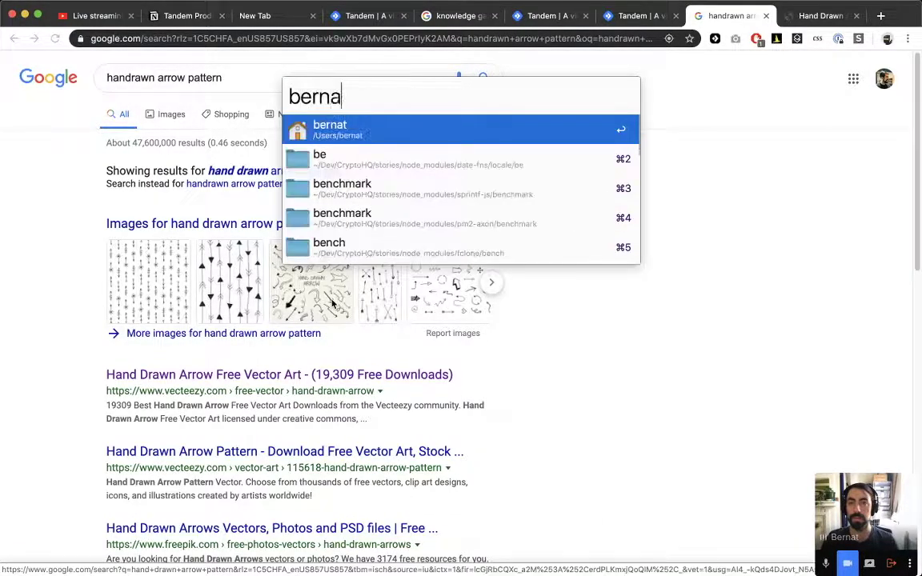
text(t)
key(Down)
key(Down)
key(Down)
key(Return)
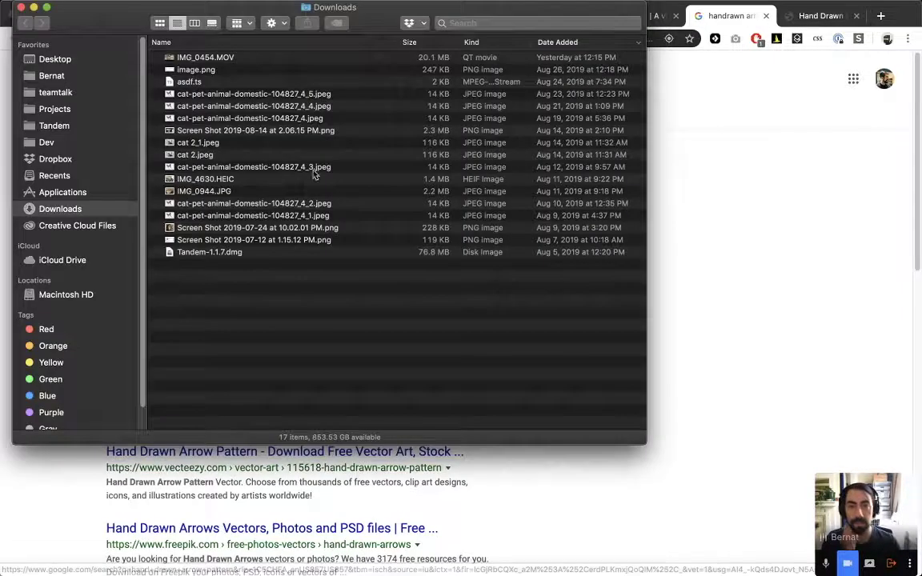
Look through the Illustrations, Facebook Devices, GUI Templates and other subfolders of RESOURCES in a new Finder window.
key(super+n)
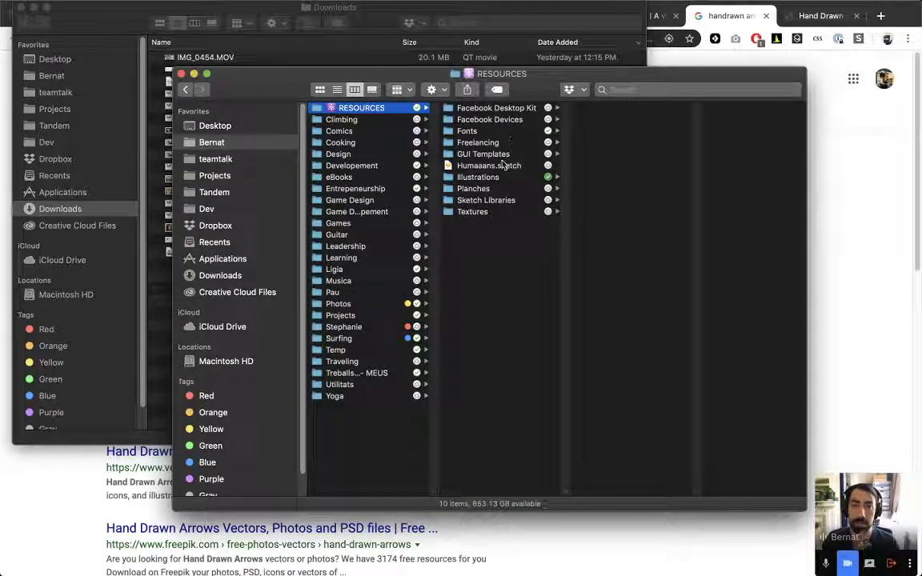
click(484, 211)
click(485, 201)
click(501, 178)
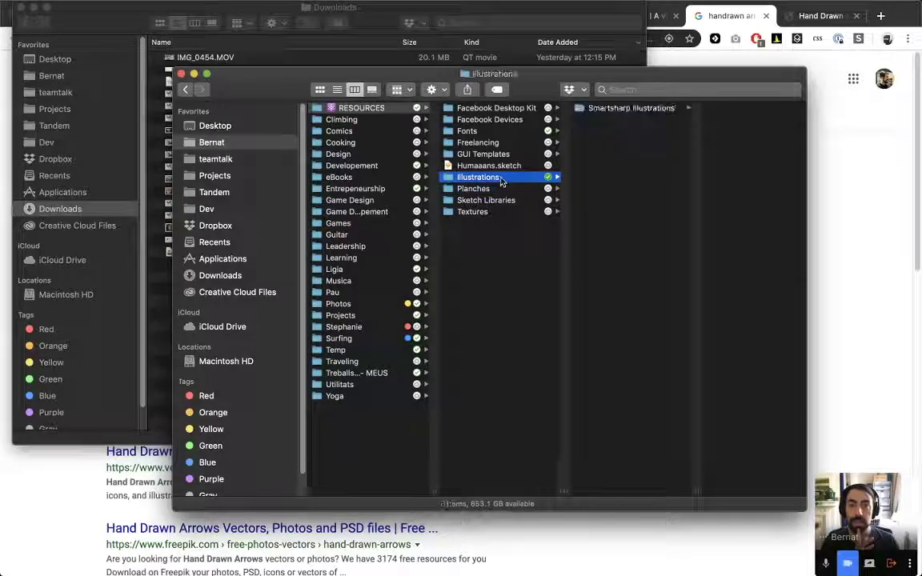
click(478, 143)
click(489, 119)
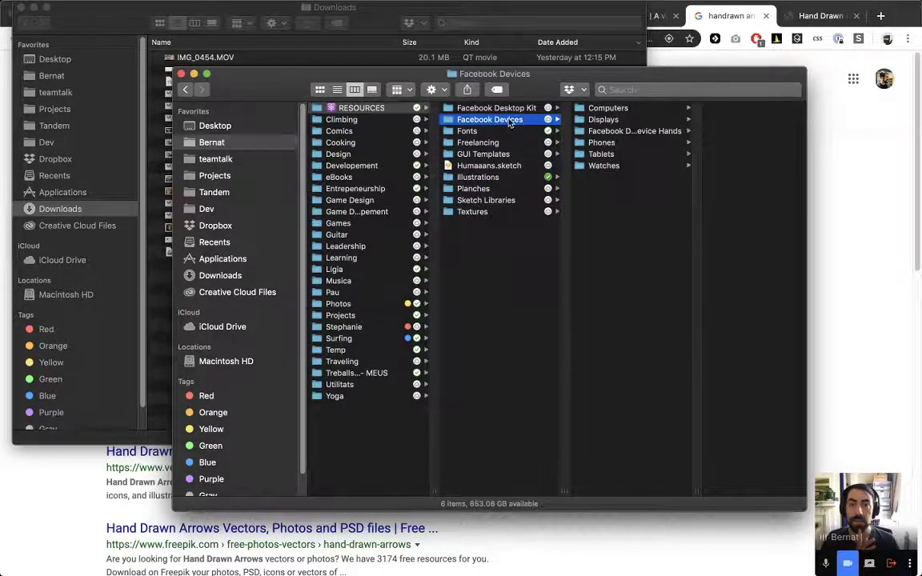
click(483, 154)
Return to Chrome and browse the hand-drawn arrow vectors on the Vecteezy page.
click(878, 180)
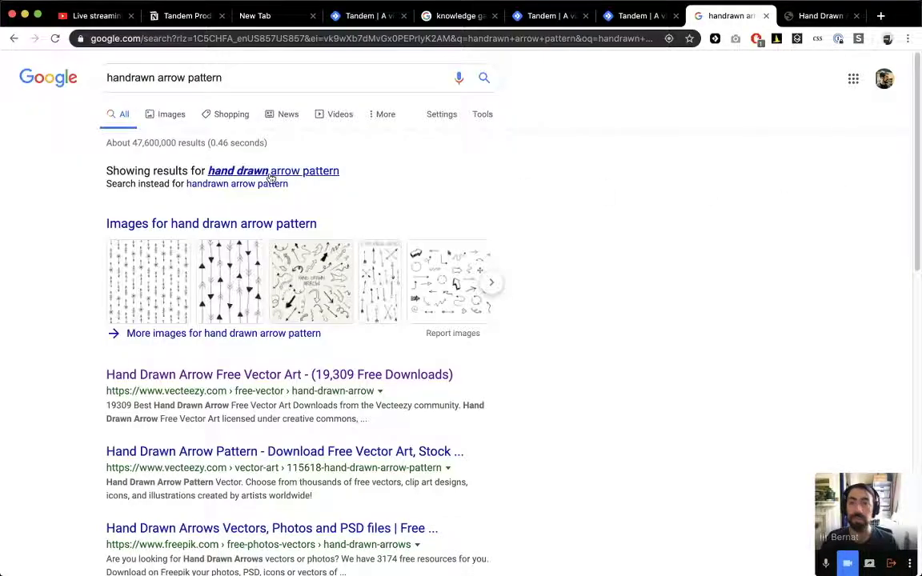
key(ctrl+Tab)
scroll(330, 256, down, 5)
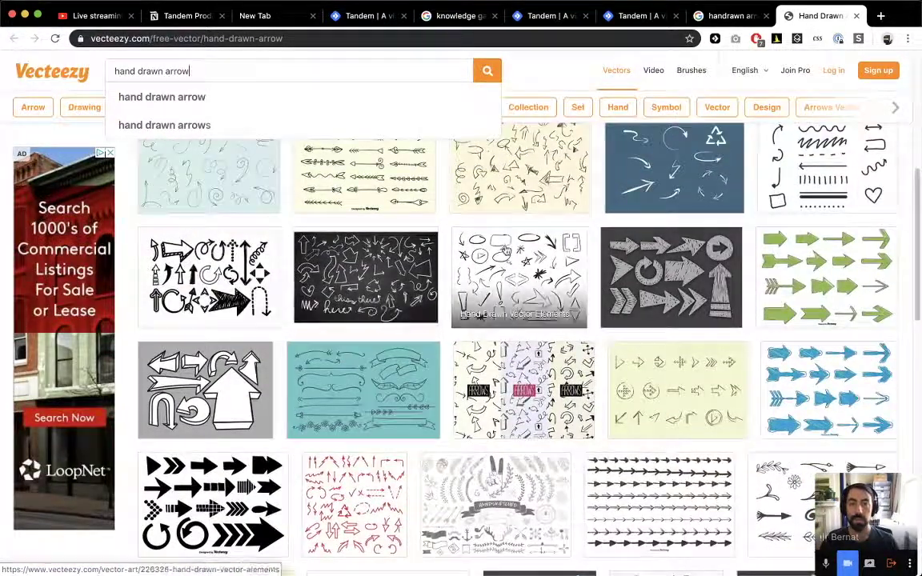
Switch to Figma and draw a curved Pen path about 81.5 × 32.5 above the tooltip, beside the Tandem Bot row.
key(super+Tab)
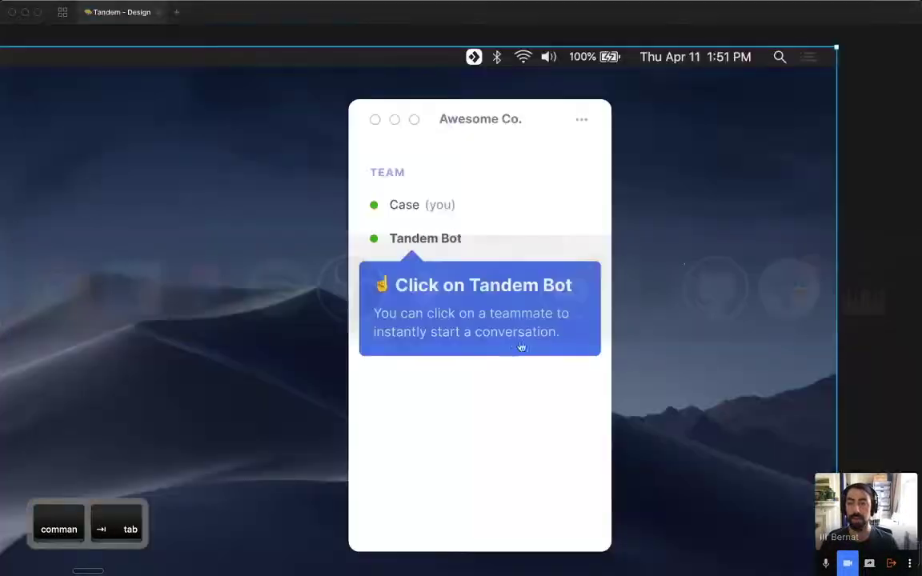
click(570, 249)
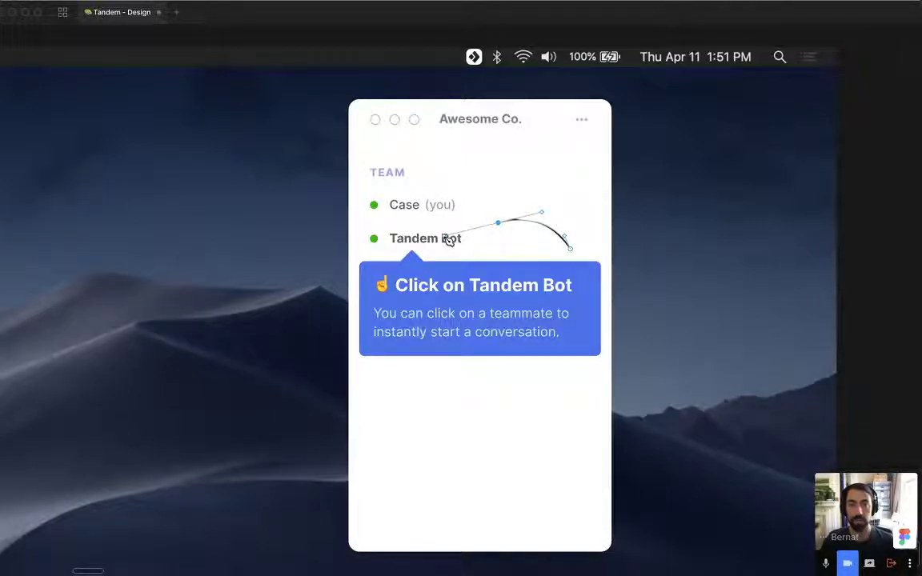
key(super+backslash)
drag(610, 263, 566, 214)
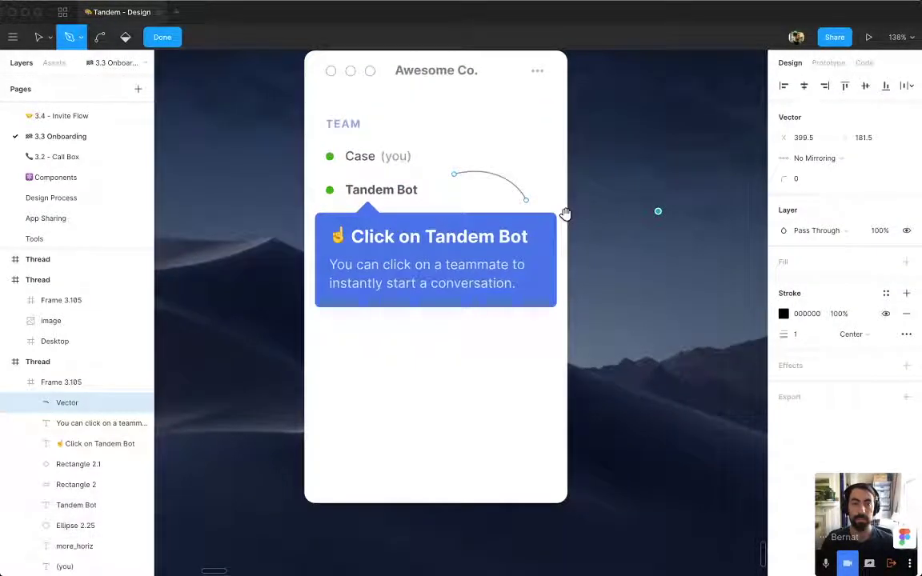
key(Escape)
Give the curve's end nearest the Case row a Line Arrow cap and set the stroke width to 2.
click(520, 192)
super+click(523, 196)
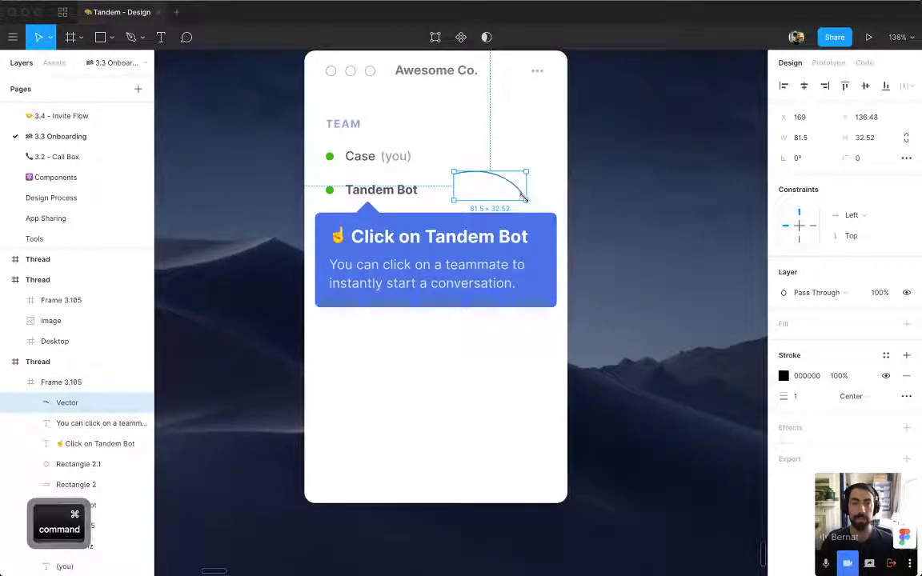
double_click(526, 203)
click(526, 200)
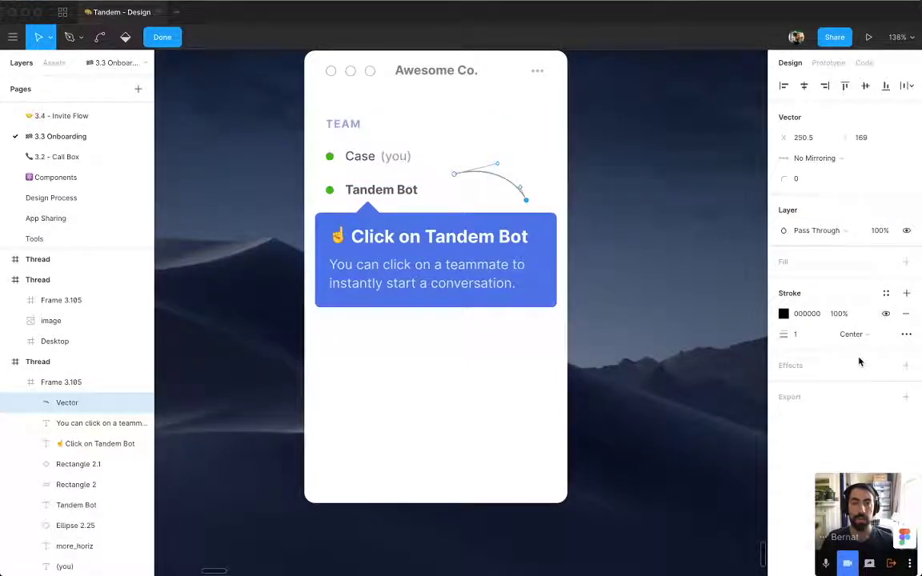
click(905, 334)
click(663, 386)
click(669, 428)
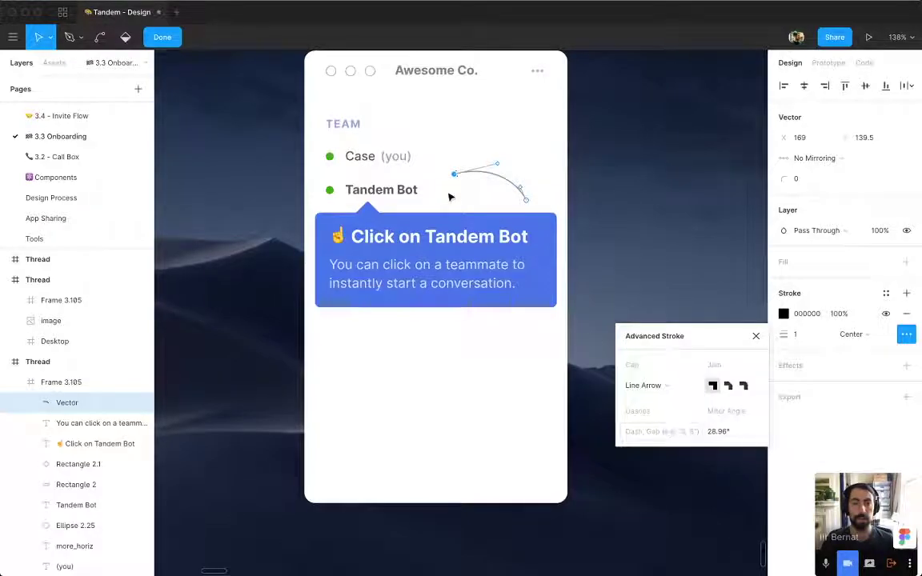
click(798, 337)
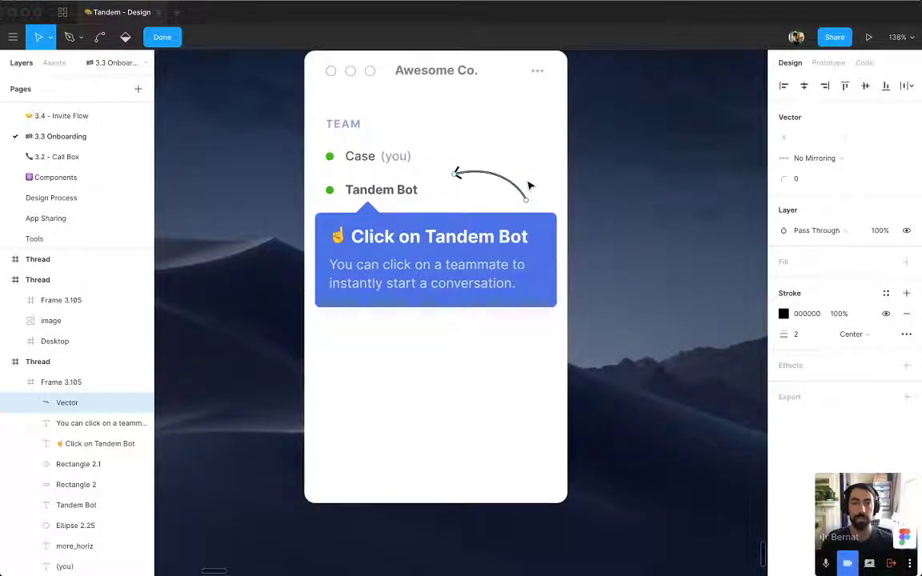
key(Escape)
Apply the brand stroke style to the arrow at 50% opacity and move it closer to the Tandem Bot name.
click(887, 355)
click(613, 175)
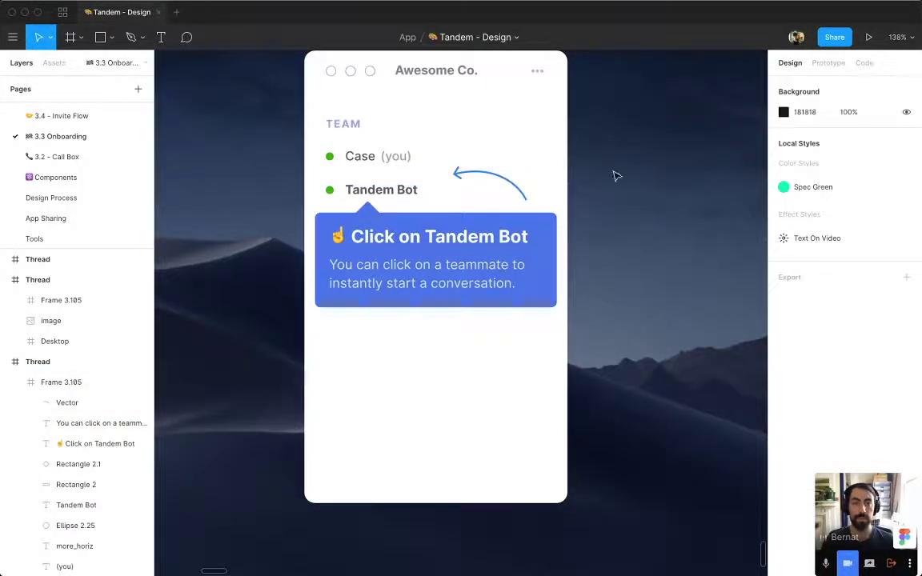
click(462, 176)
super+click(481, 178)
key(5)
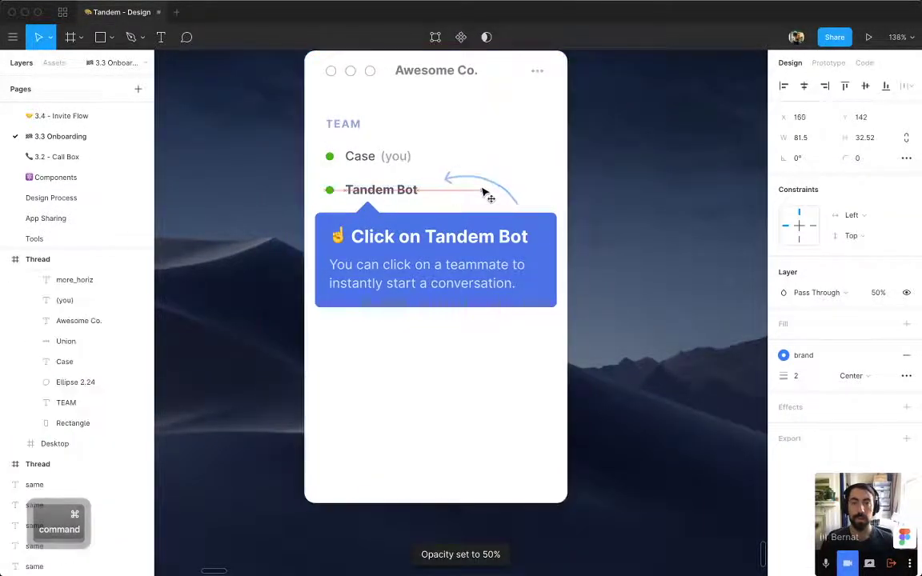
click(624, 154)
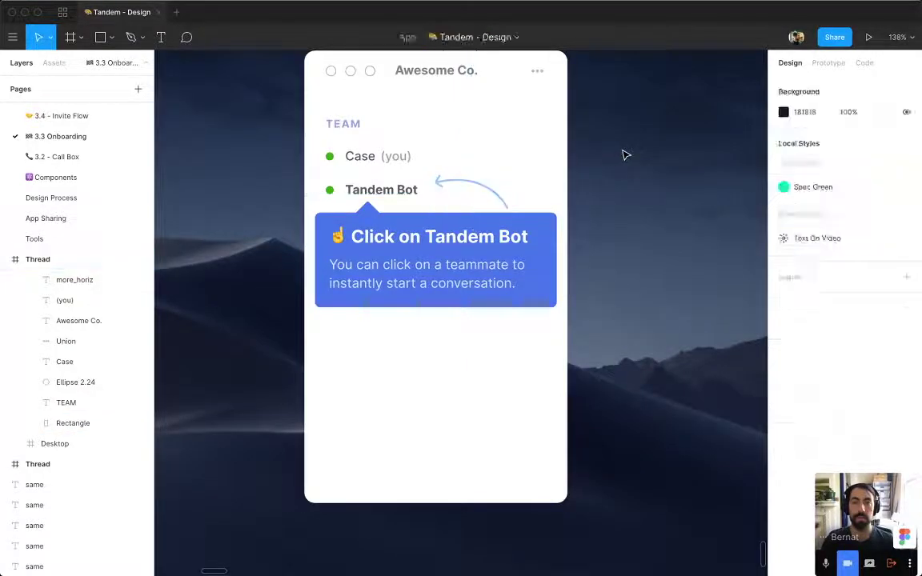
Delete the small blue pointer on the upper edge of the "Click on Tandem Bot" tooltip.
drag(626, 188, 690, 166)
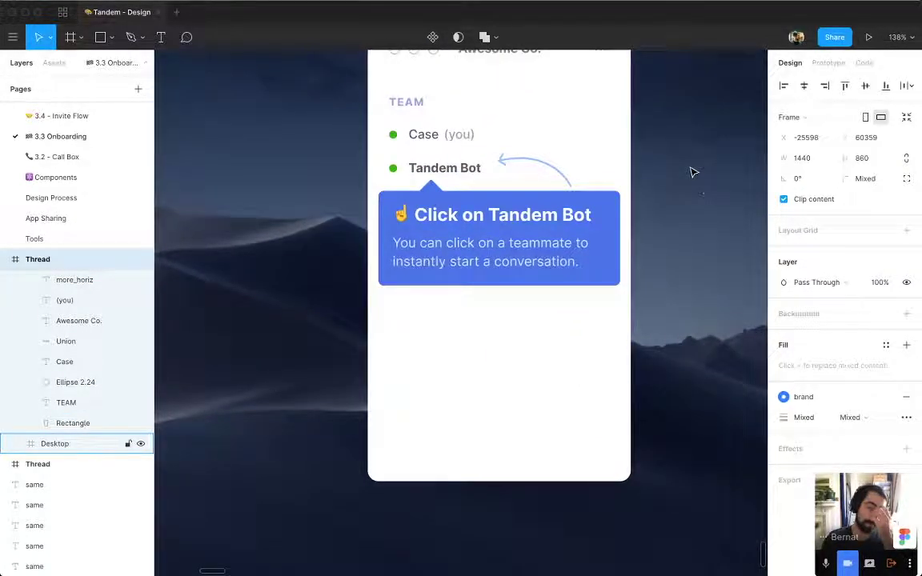
super+click(431, 188)
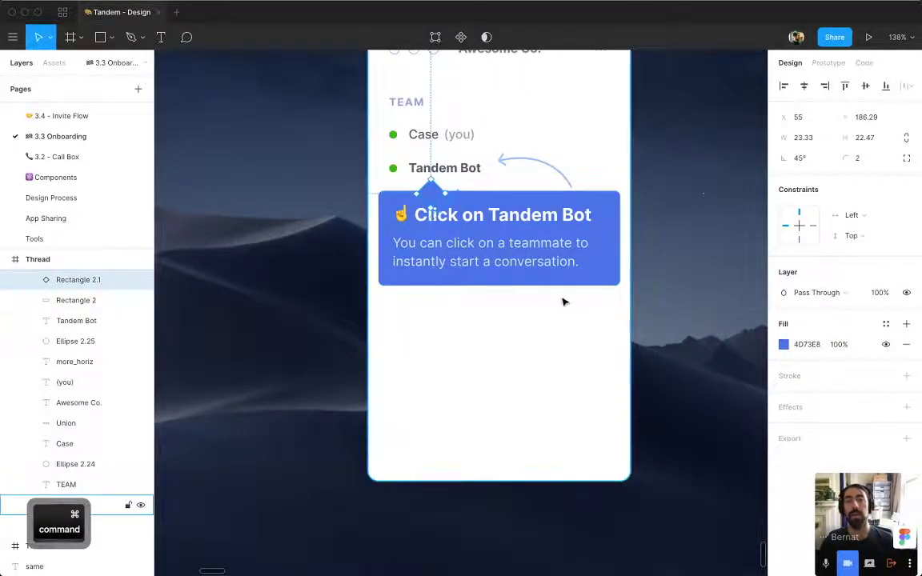
key(Delete)
drag(575, 299, 521, 349)
click(665, 242)
drag(665, 242, 672, 281)
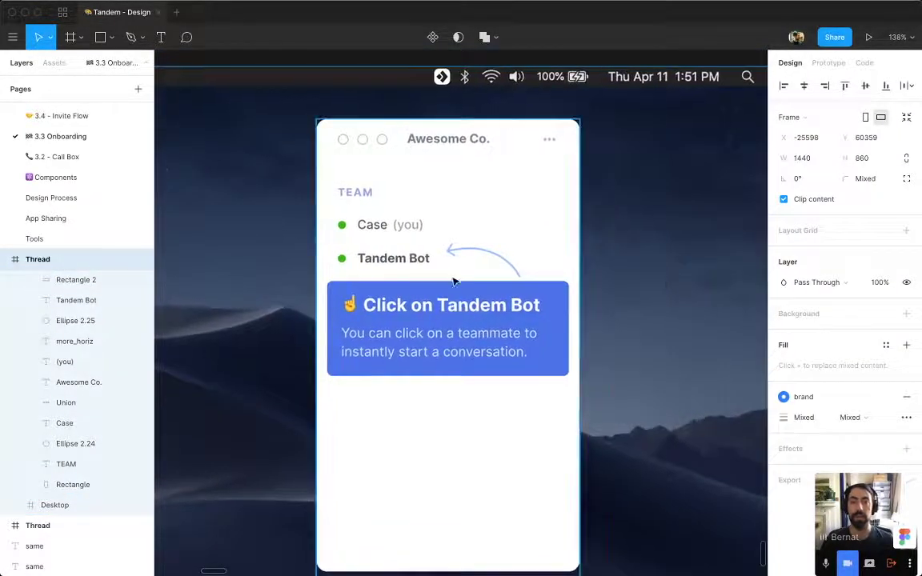
Resize the arrow to 74 × 20 and move it so that its head sits just beside the Tandem Bot name.
super+click(510, 271)
super+click(513, 270)
drag(520, 276, 514, 266)
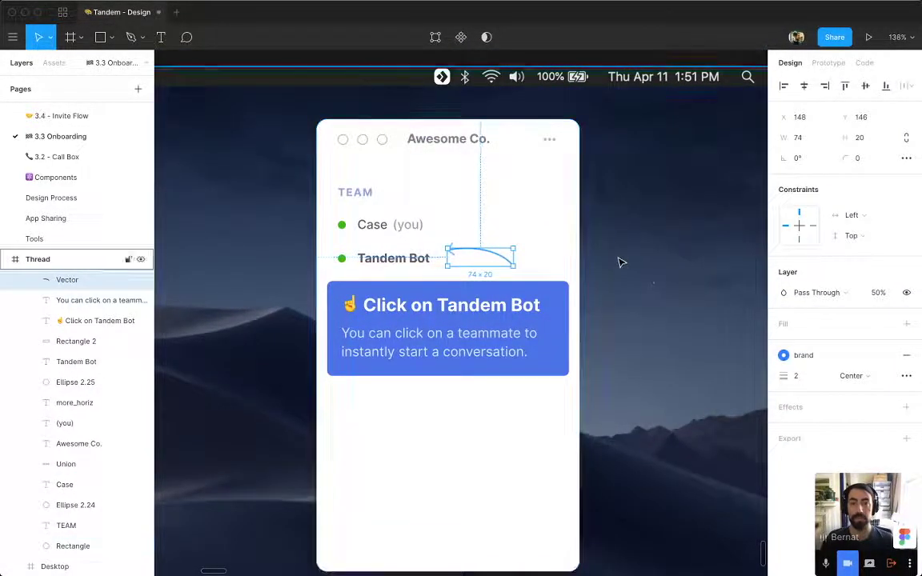
click(624, 272)
drag(625, 281, 664, 204)
key(super+z)
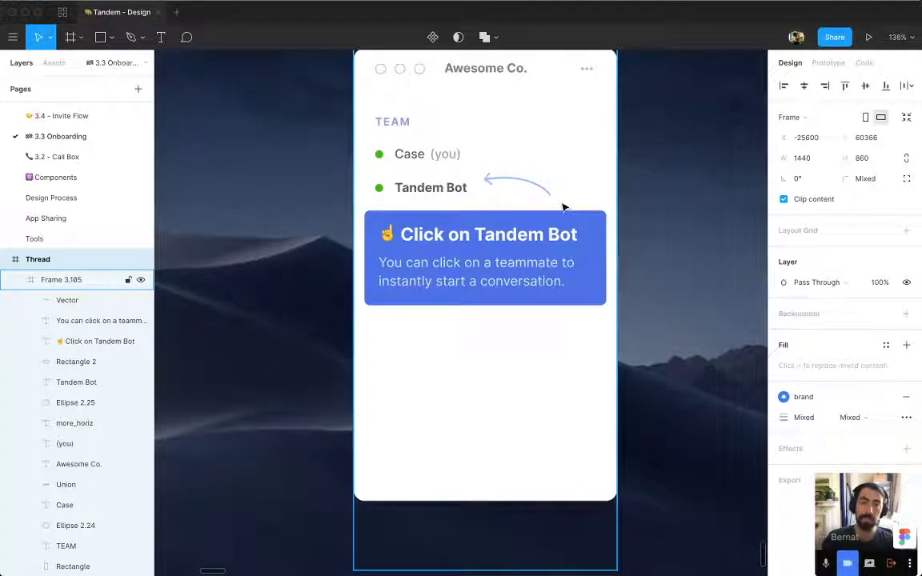
super+click(546, 191)
drag(546, 191, 530, 200)
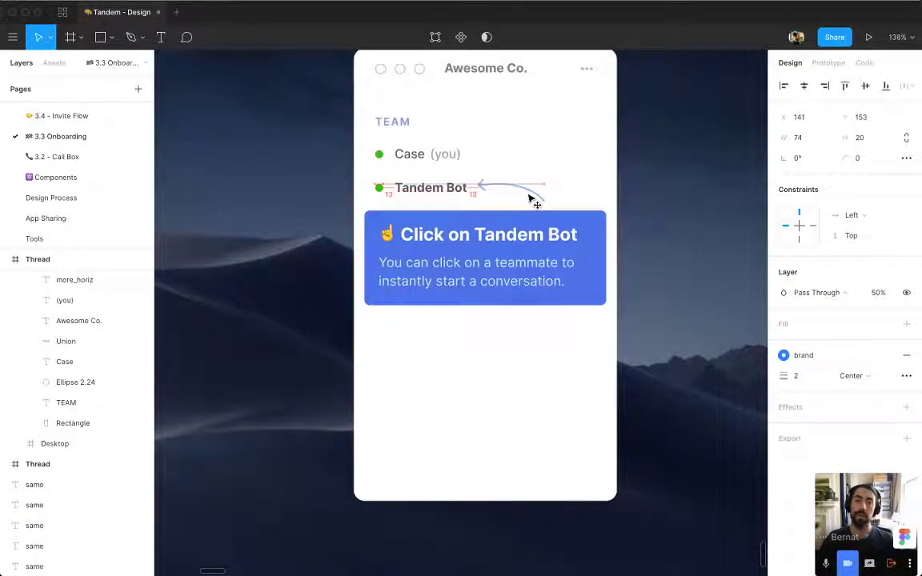
click(574, 181)
drag(578, 180, 519, 161)
Duplicate the tooltip title above the Case row, with the brand fill style and font size 14.
drag(404, 219, 476, 128)
super+click(354, 258)
click(886, 414)
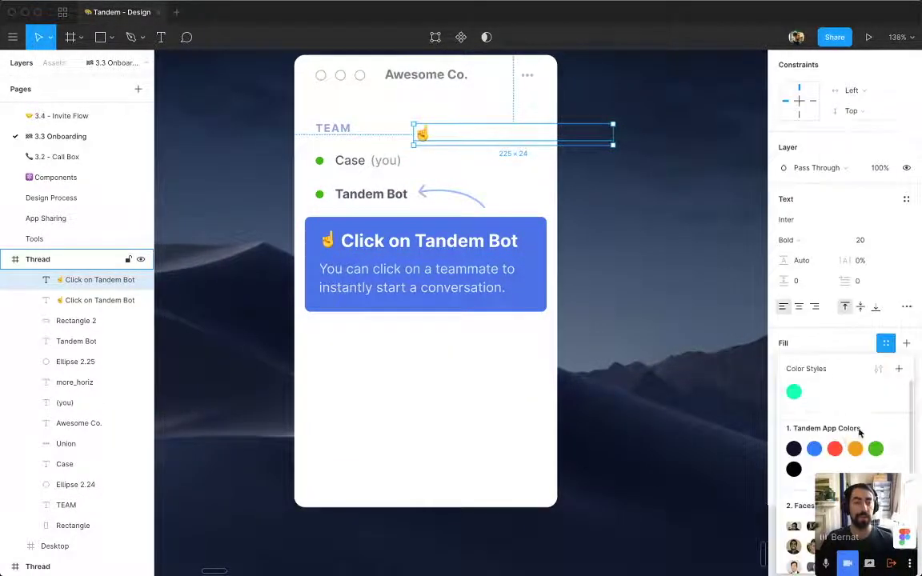
click(817, 451)
key(super+shift+comma)
key(super+shift+comma)
key(super+shift+comma)
key(super+shift+comma)
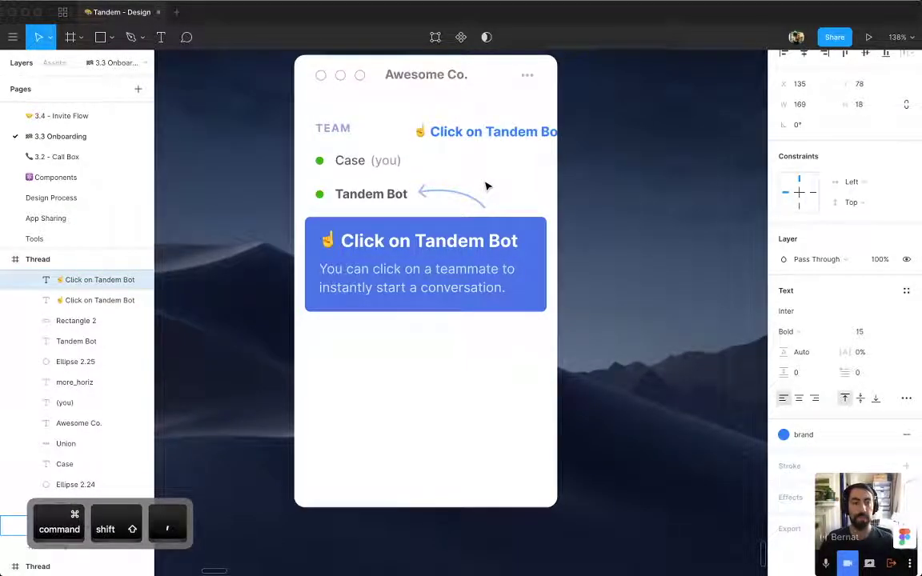
Replace the duplicated title's text with "Click on Tandem Bot", without the emoji.
key(Return)
text(Click on T)
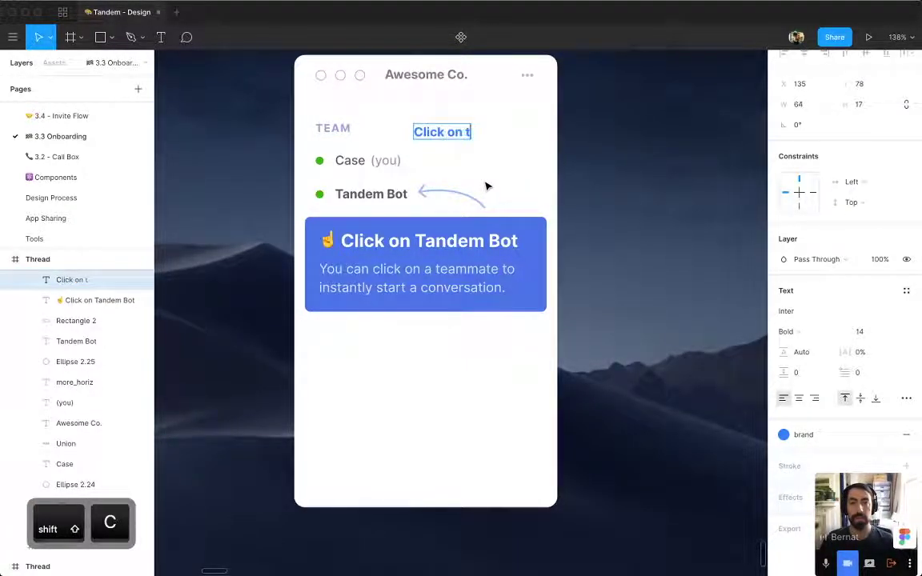
text(andem Bot)
key(Escape)
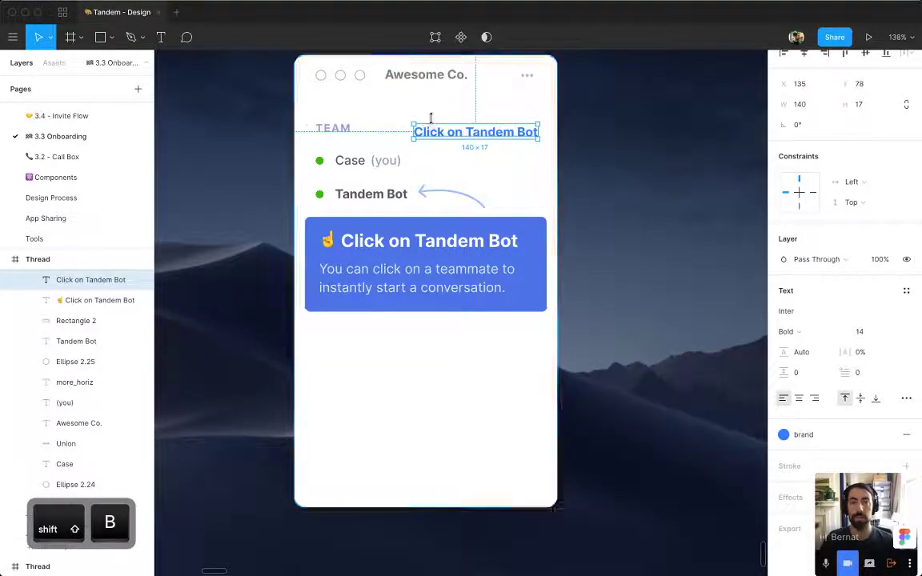
Move the blue label above the arrow and rotate it about 14° so it slants upward.
drag(495, 137, 506, 182)
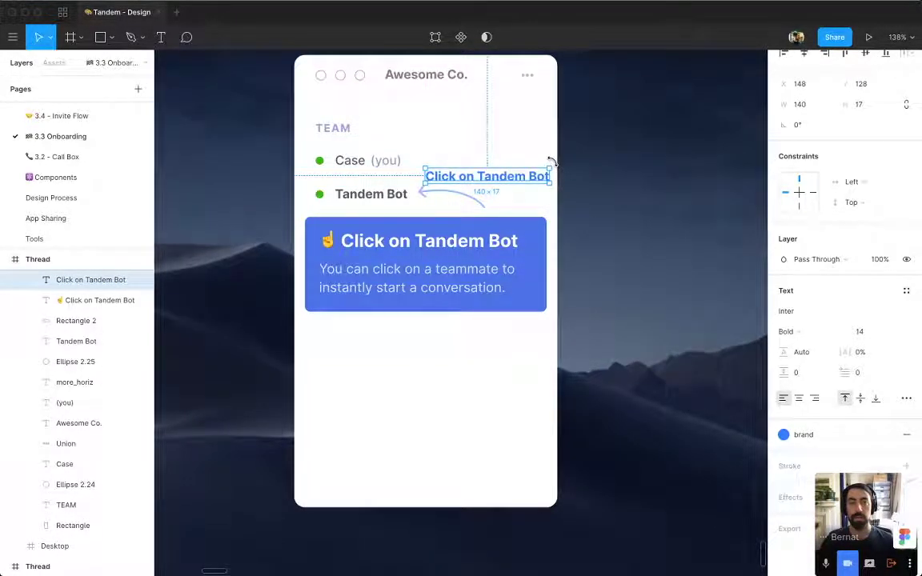
drag(551, 159, 546, 146)
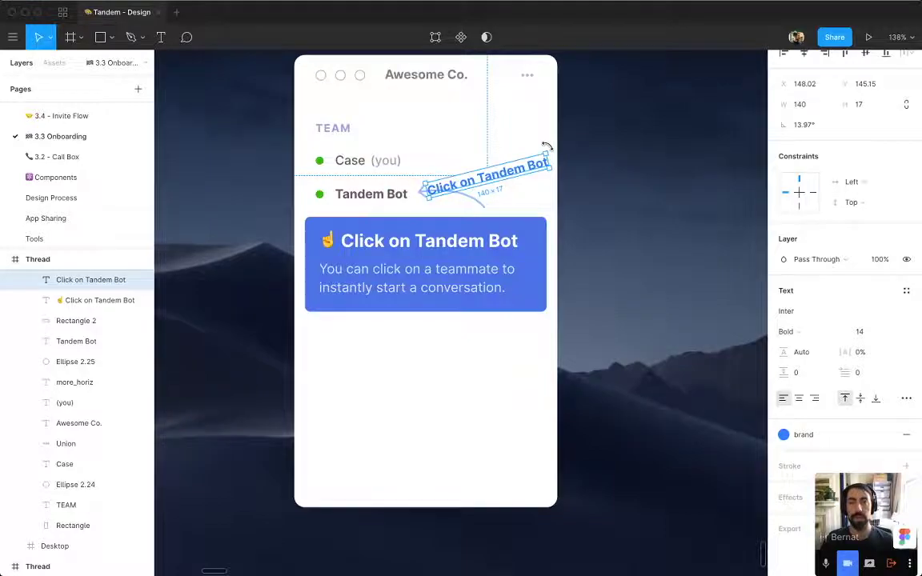
click(513, 202)
Move the tooltip box down, and rotate, flip and reposition the arrow between it and Tandem Bot, pointing up at the name.
drag(309, 321, 516, 225)
drag(482, 255, 482, 323)
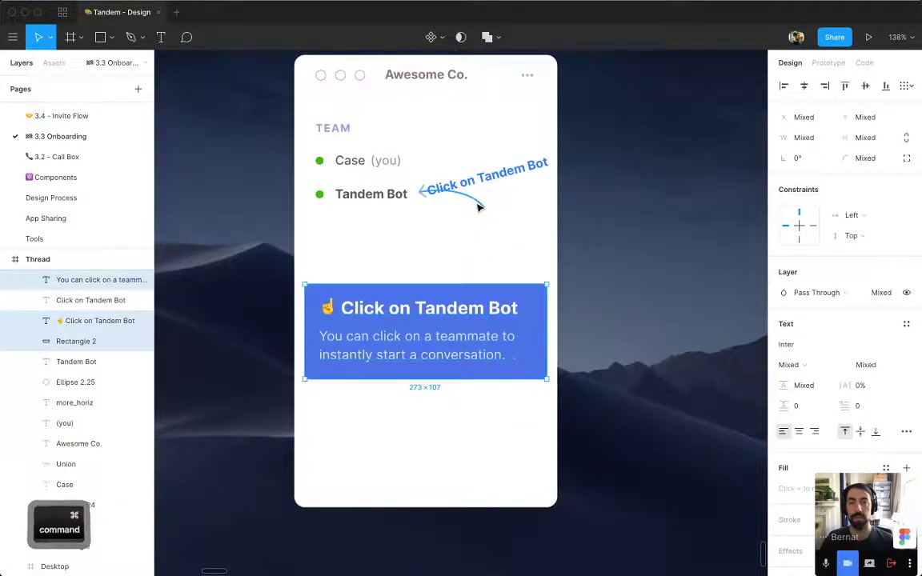
super+click(477, 204)
drag(488, 186, 445, 253)
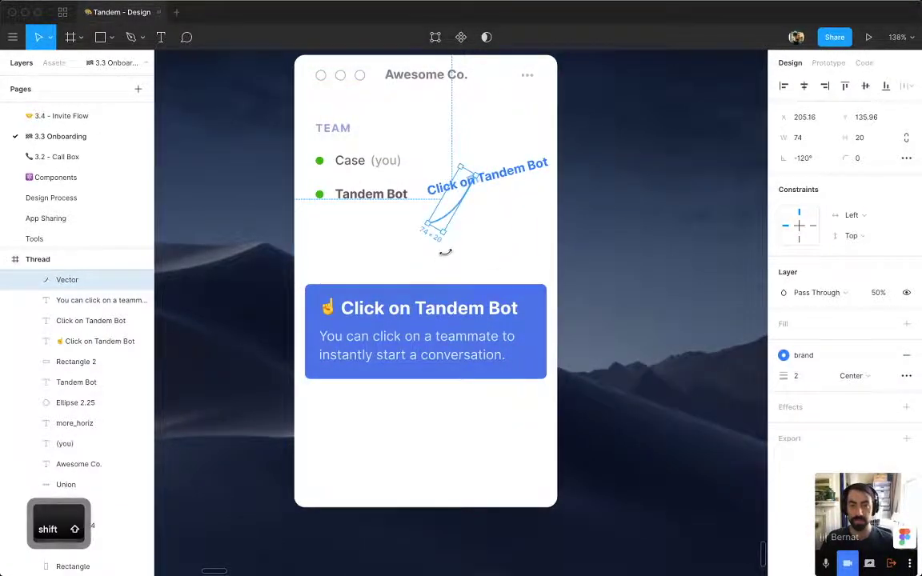
key(shift+v)
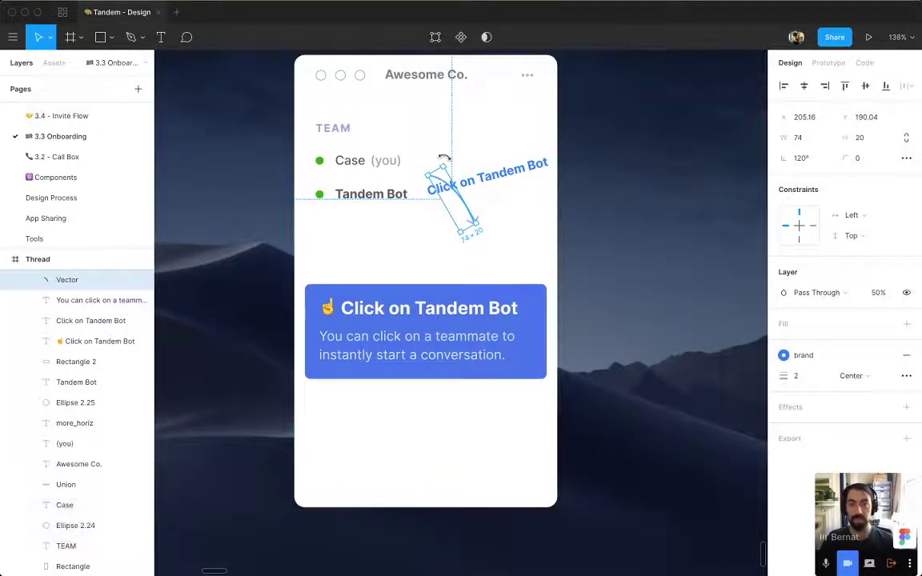
drag(403, 186, 370, 243)
key(shift+h)
key(shift+h)
click(451, 222)
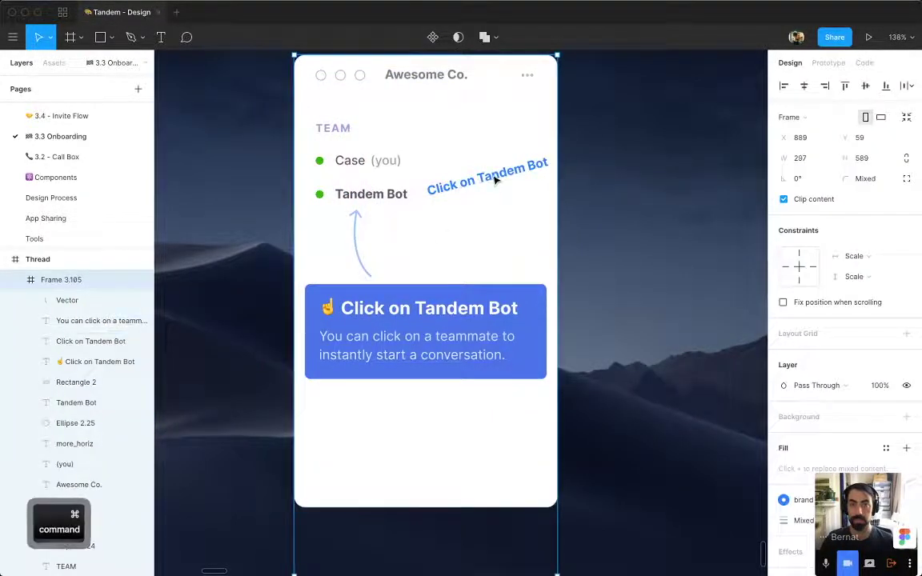
Move the slanted "Click on Tandem Bot" label next to the upward-pointing arrow.
drag(494, 181, 428, 232)
click(522, 210)
click(642, 184)
scroll(642, 184, down, 1)
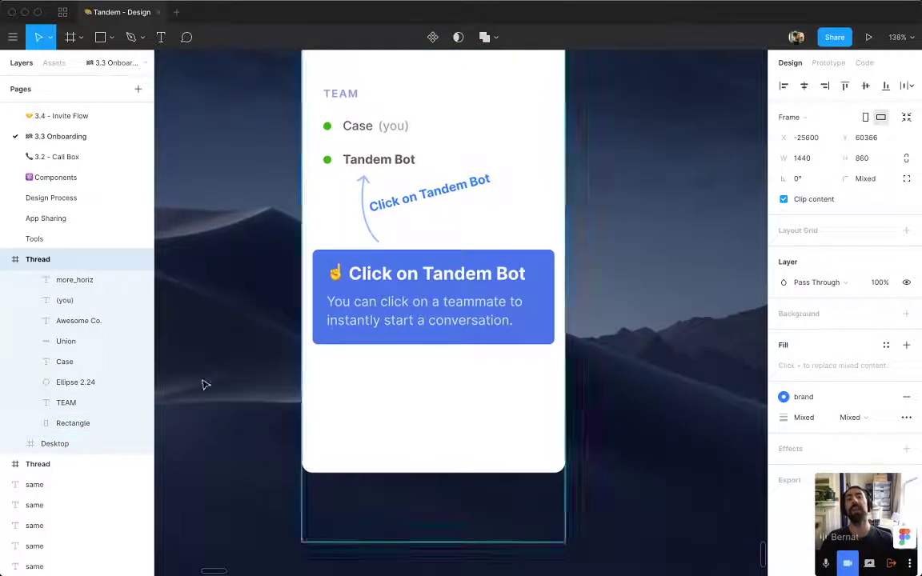
Switch to Chrome and open basecamp.com in a new tab.
key(super+Tab)
key(super+t)
text(ba)
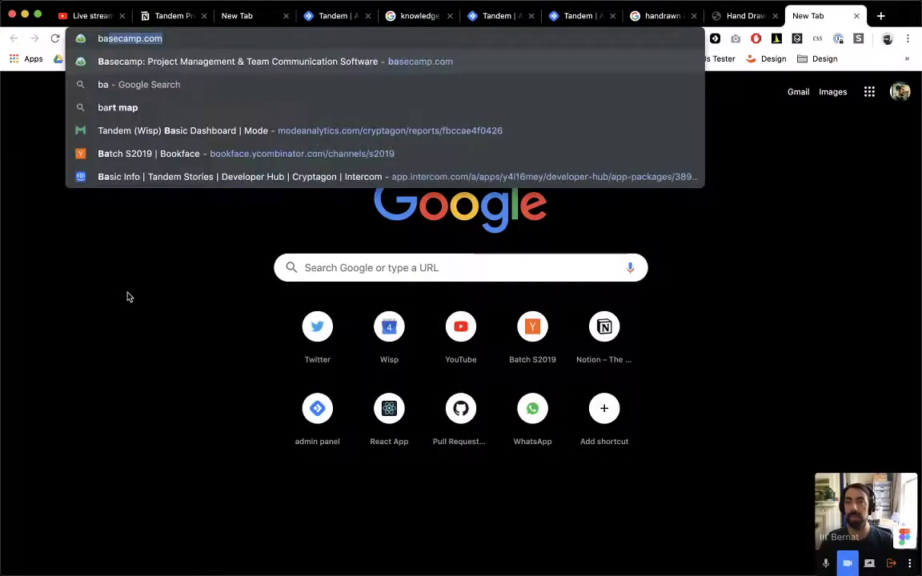
key(Return)
Try to open the Roadmap product's website in another new tab, using rodamp.io and roadmap.io.
key(super+t)
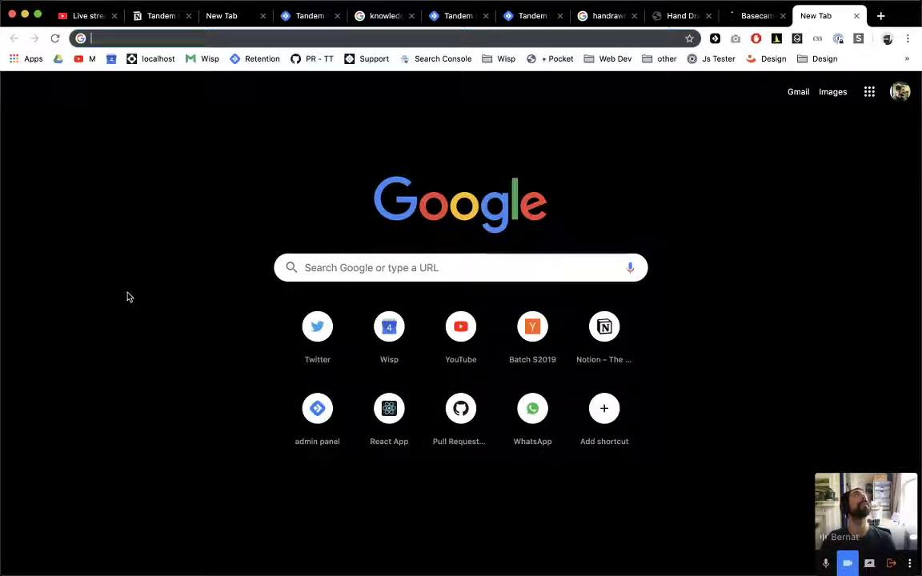
text(rodamp.io)
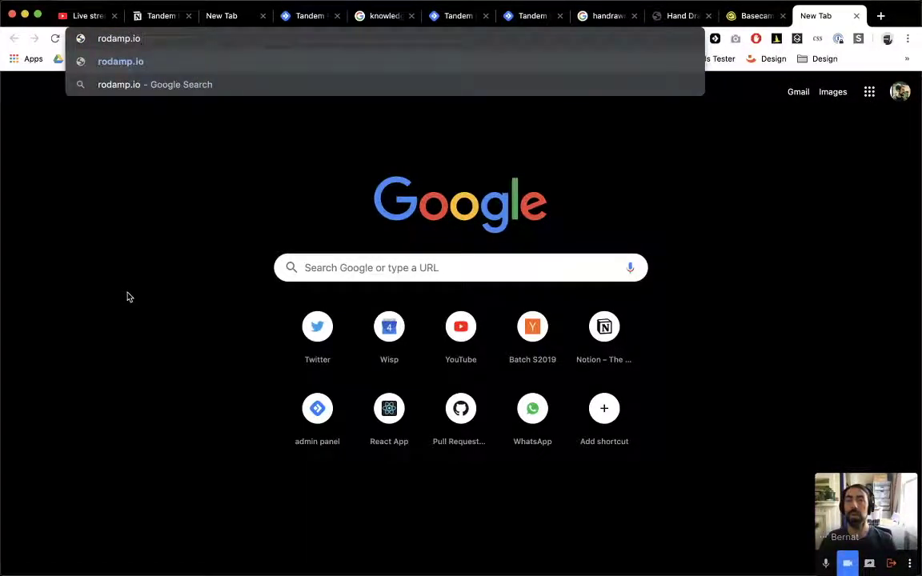
key(Return)
key(super+l)
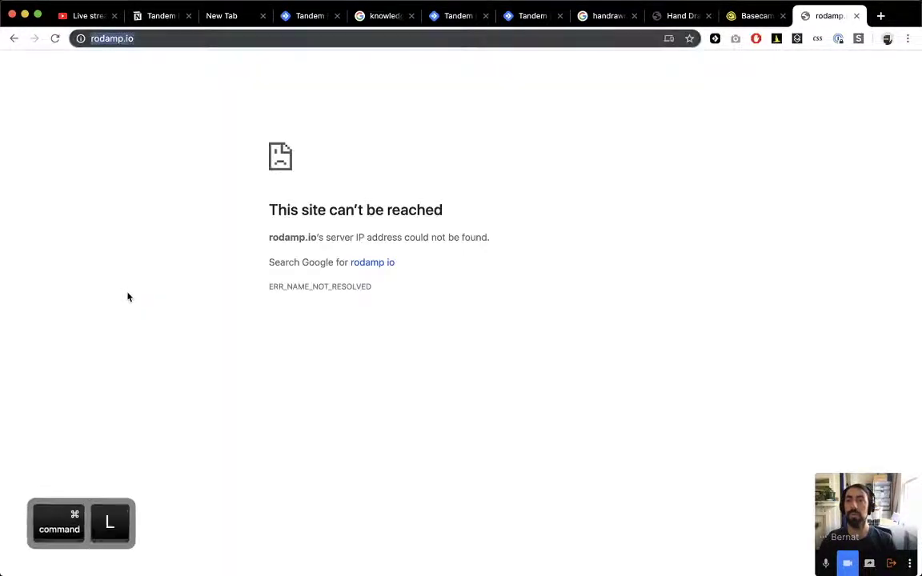
text(roadm)
key(BackSpace)
text(map.io)
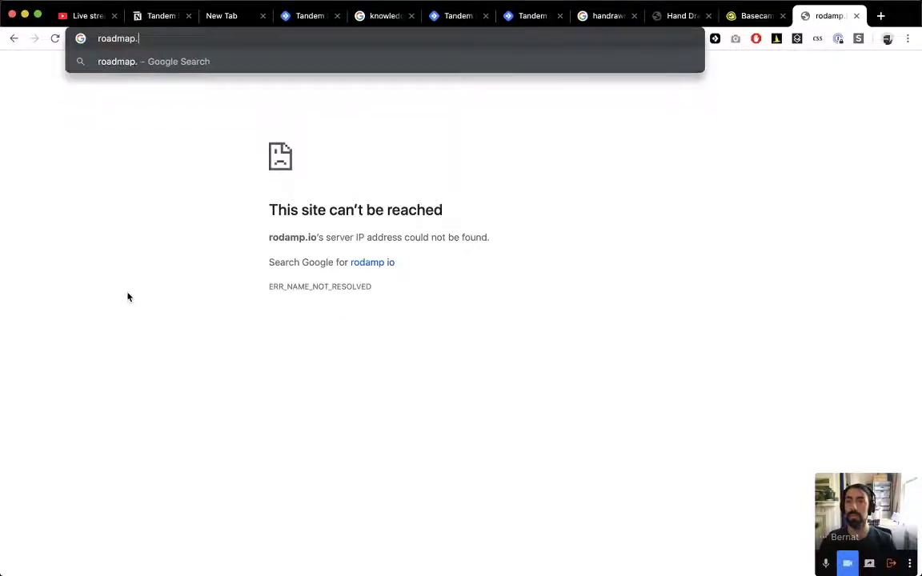
key(Return)
Try to open the 3drops studio site at 3dro.ps, checking the Basecamp page in between, and reload it.
key(super+l)
text(3drops)
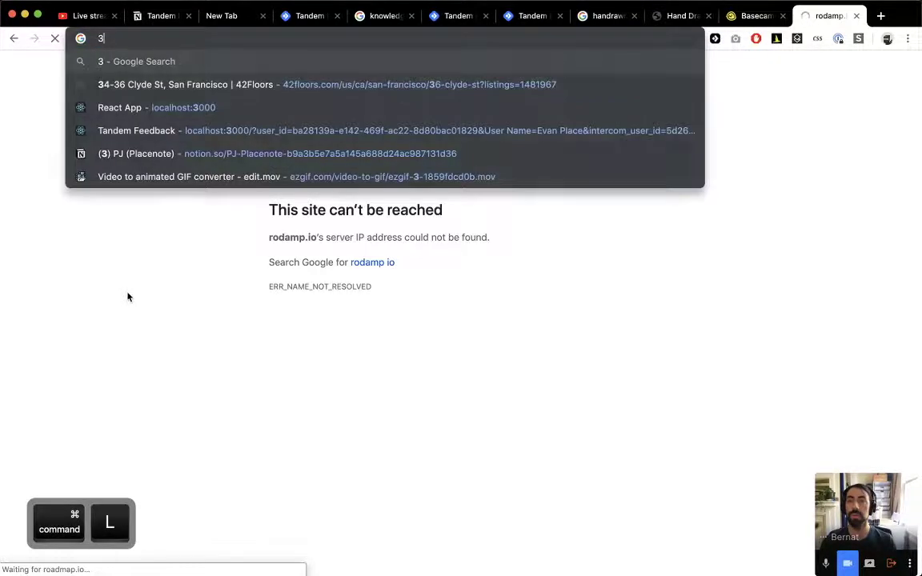
key(Return)
key(ctrl+shift+Tab)
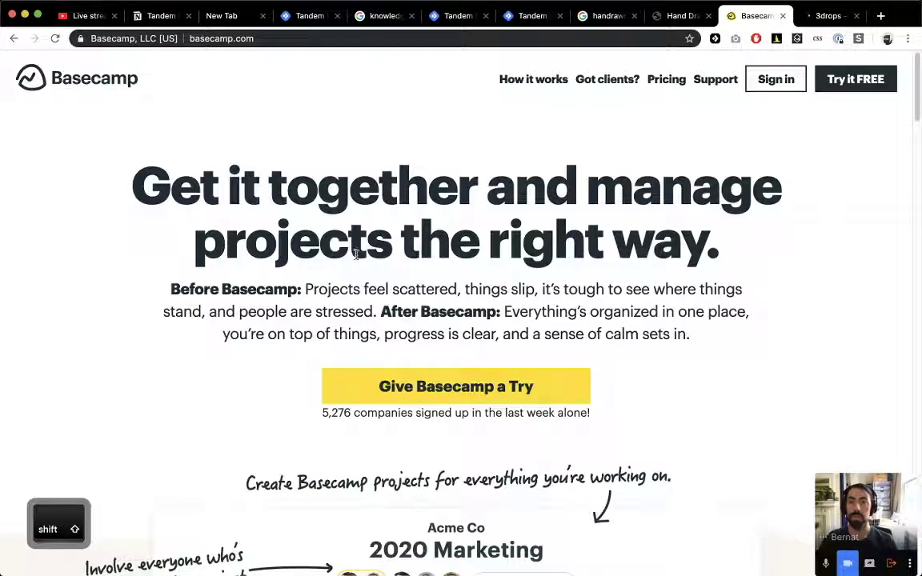
key(ctrl+Tab)
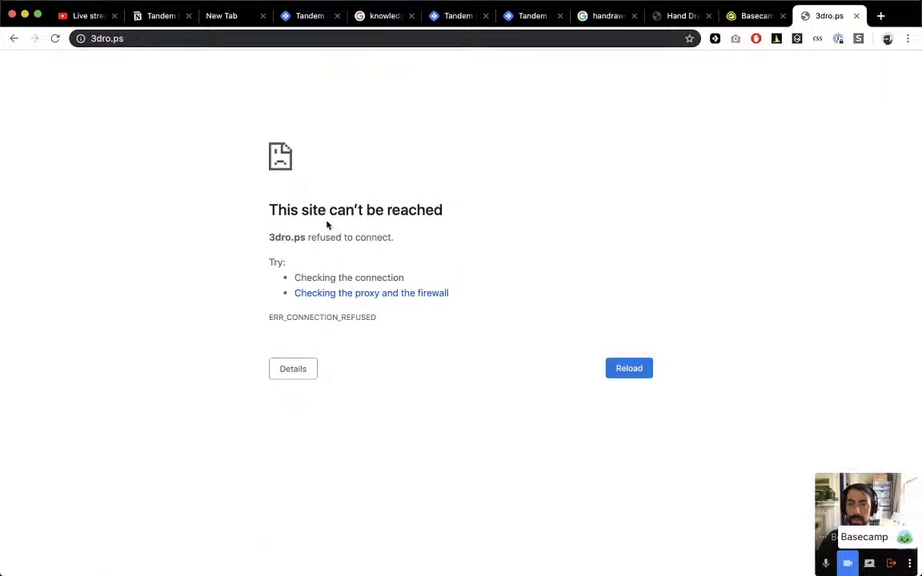
key(super+r)
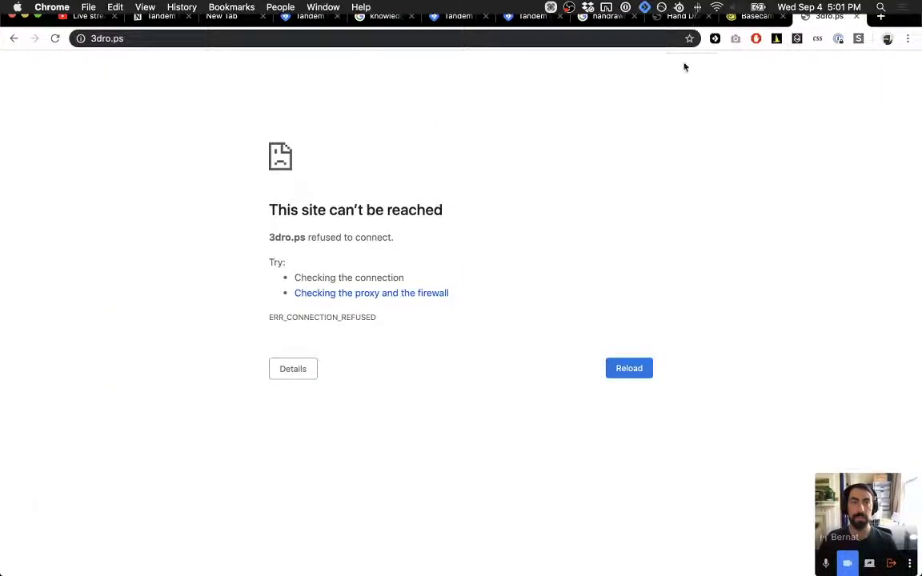
Load a personal portfolio site in a new tab as a connection check and close that tab.
key(super+t)
text(bernatfortet.com)
key(Return)
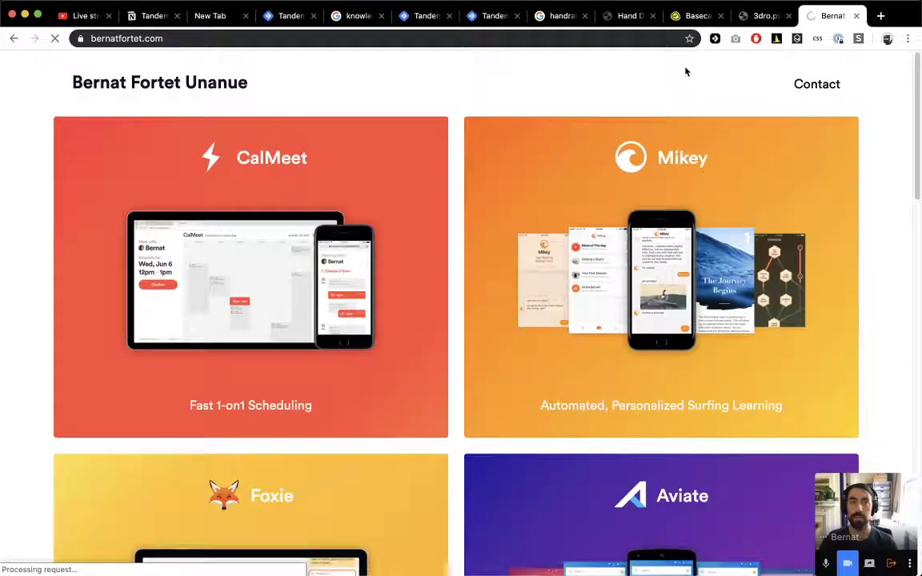
key(super+w)
Search Google for "3 drops" and open the studio's Dribbble page from the results.
key(super+l)
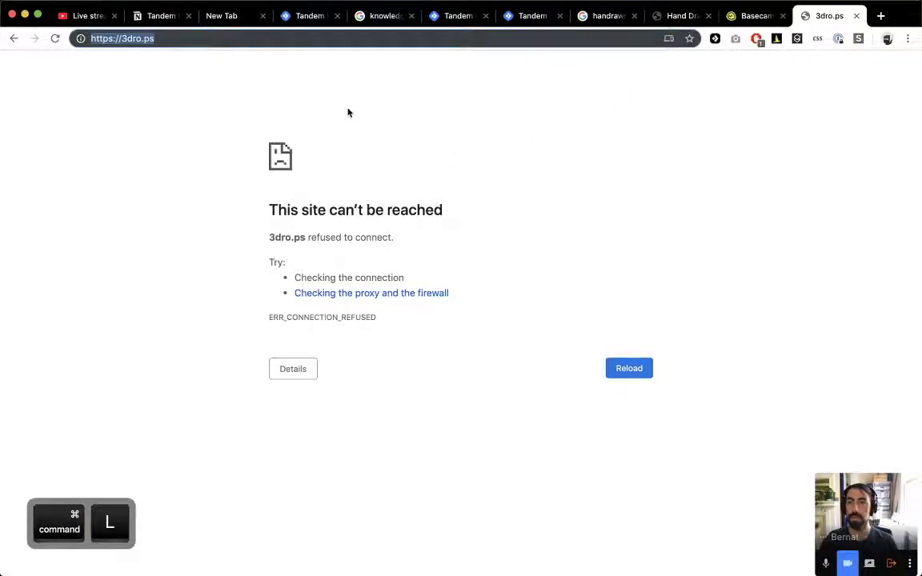
text(3 drops)
key(Return)
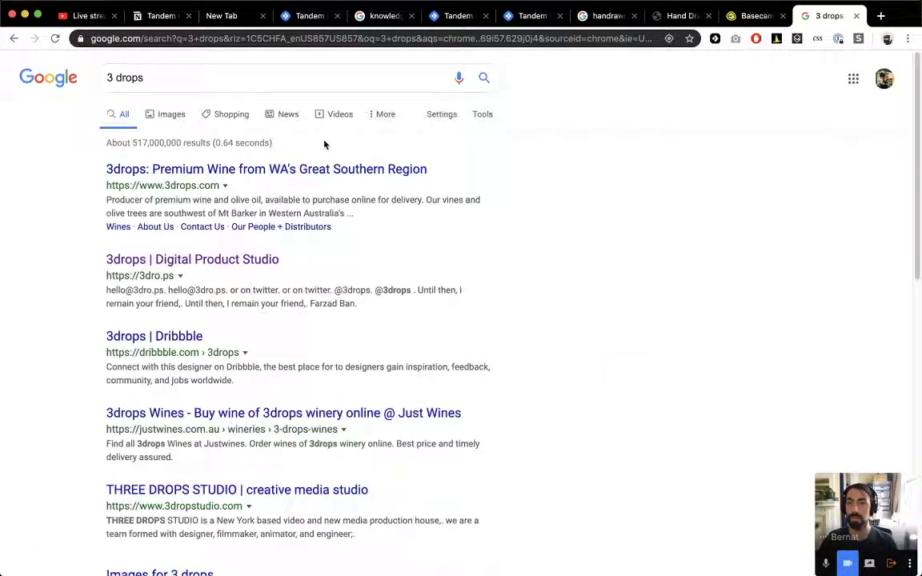
click(250, 171)
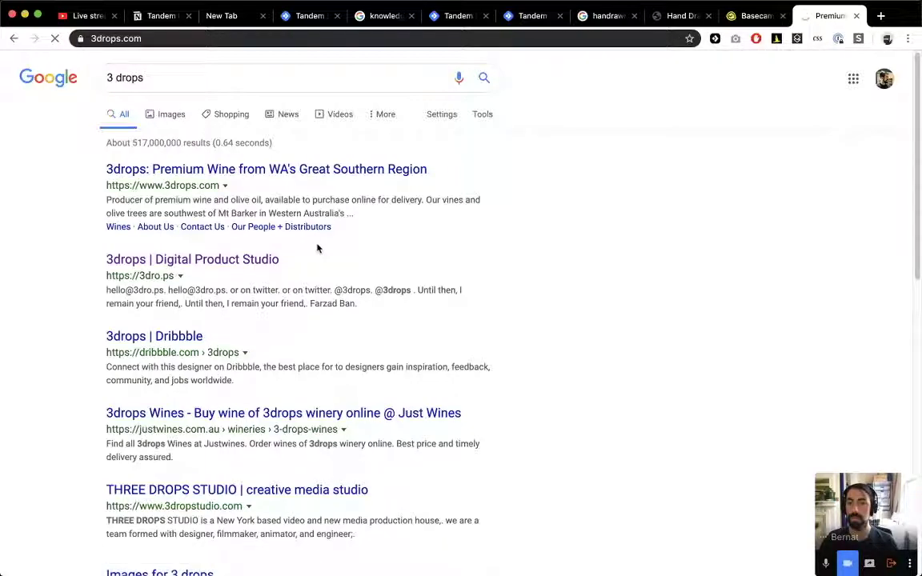
key(super+bracketleft)
click(173, 353)
key(super+bracketleft)
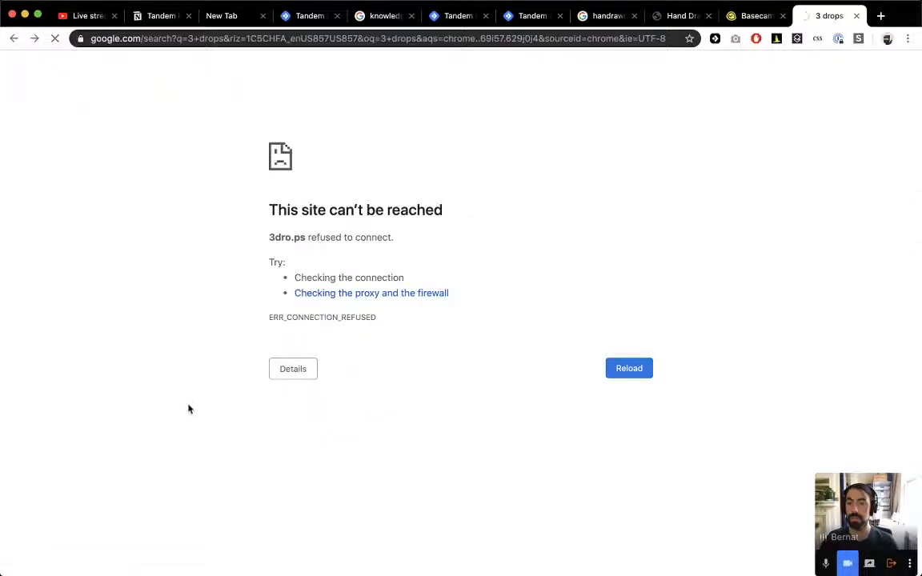
click(183, 383)
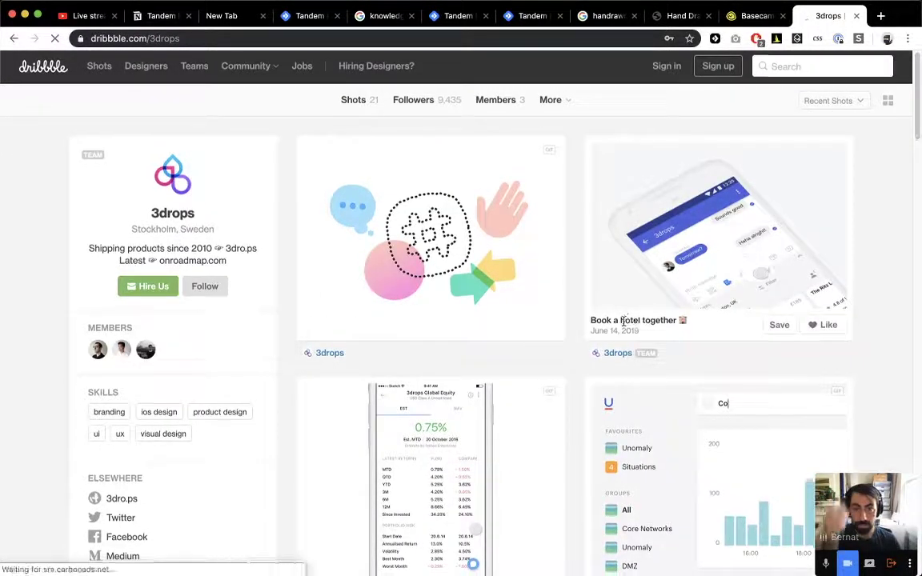
Skim the 3drops shots on Dribbble and open the onroadmap.com link in the team's profile.
scroll(570, 309, down, 15)
scroll(567, 311, down, 10)
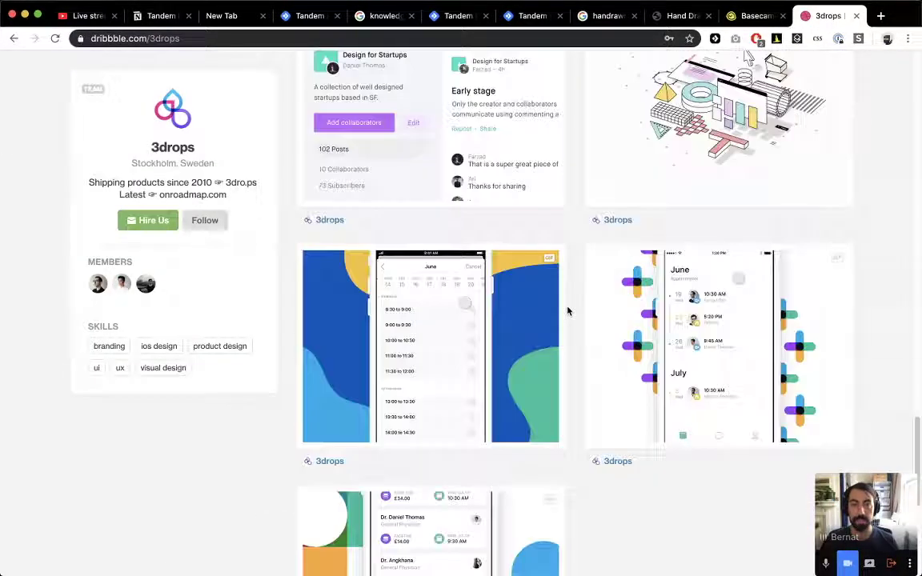
scroll(191, 319, up, 10)
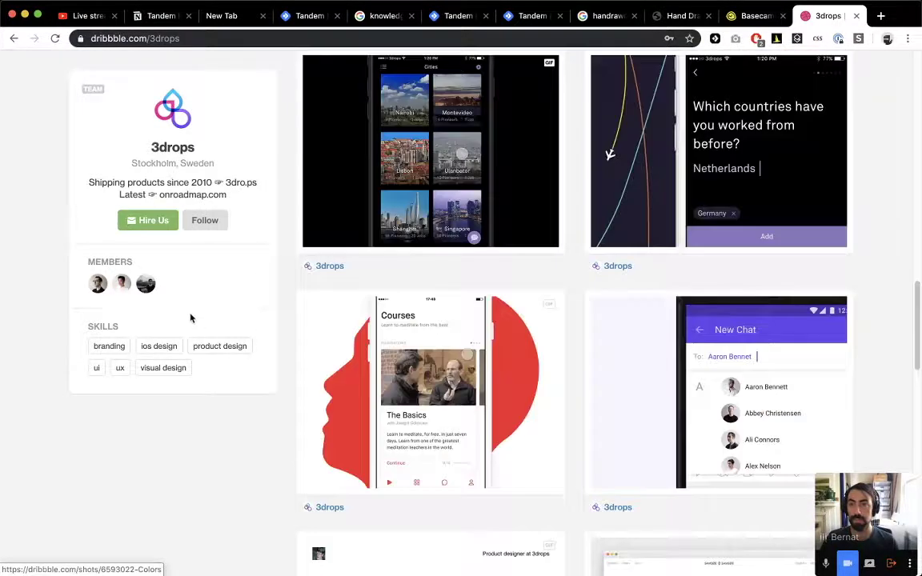
click(163, 198)
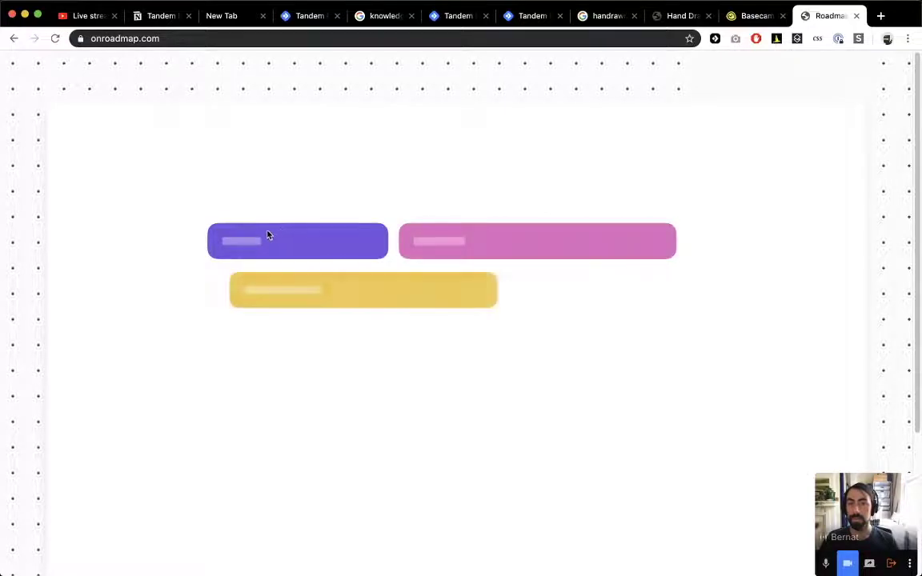
Examine the Roadmap landing page's header, expand "What can I do with Roadmap?" and look over the Basic plan's demo.
scroll(267, 229, down, 3)
scroll(675, 270, up, 3)
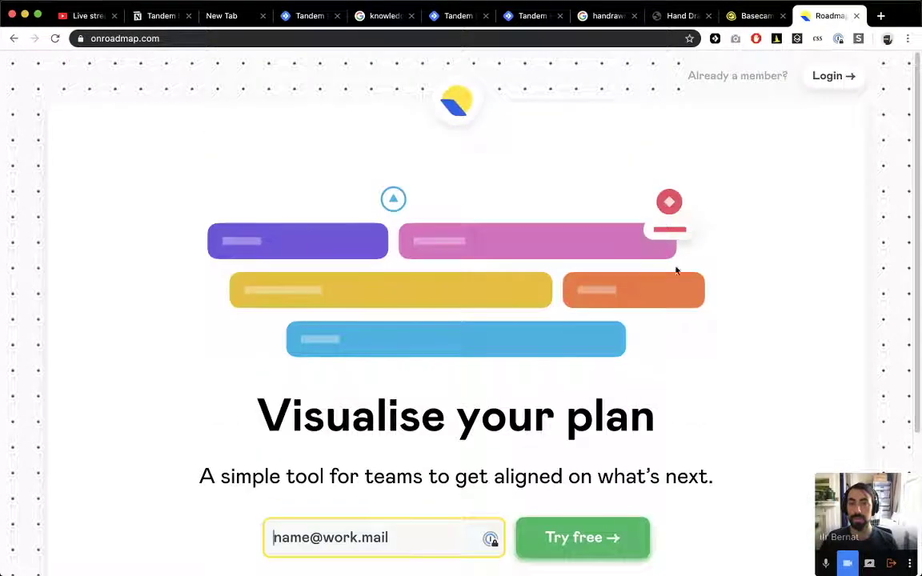
scroll(674, 270, down, 3)
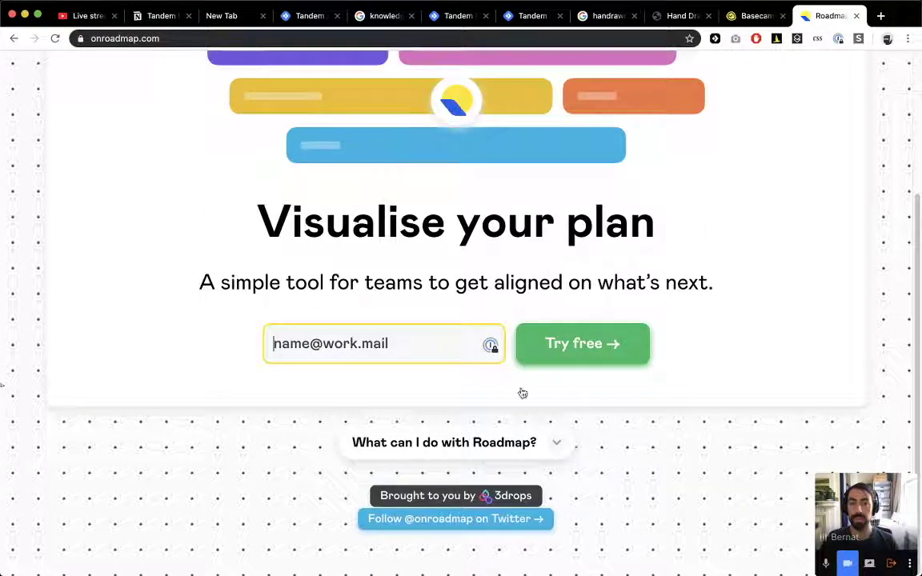
scroll(491, 427, up, 1)
click(462, 454)
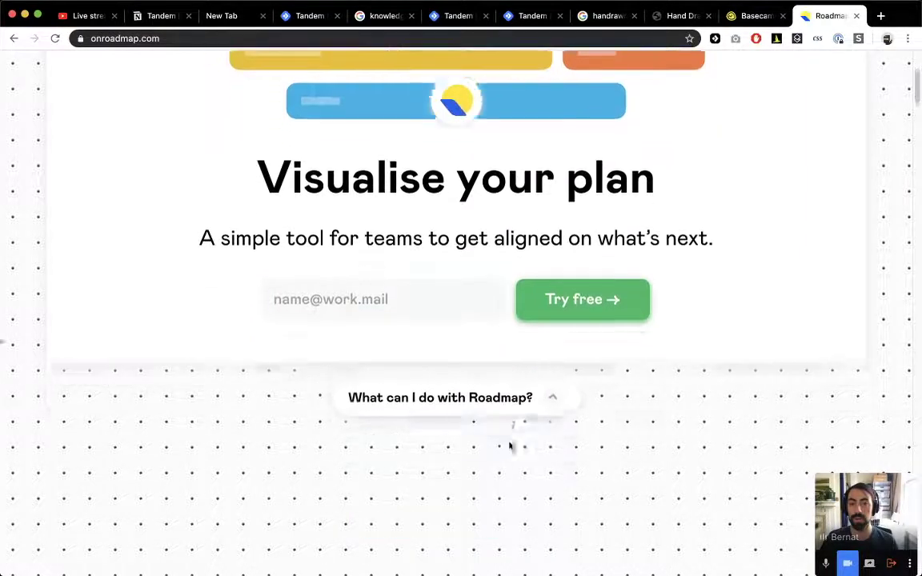
scroll(391, 324, down, 4)
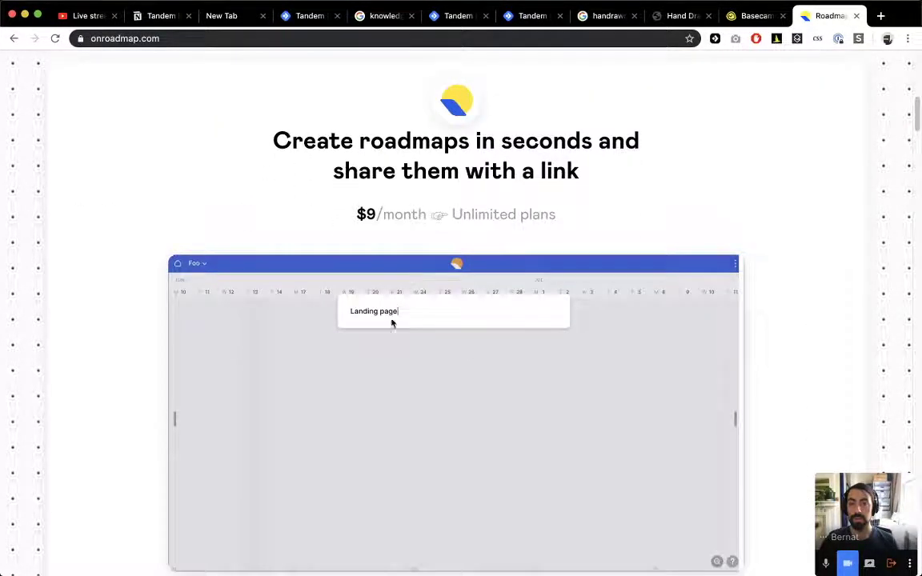
right_click(282, 357)
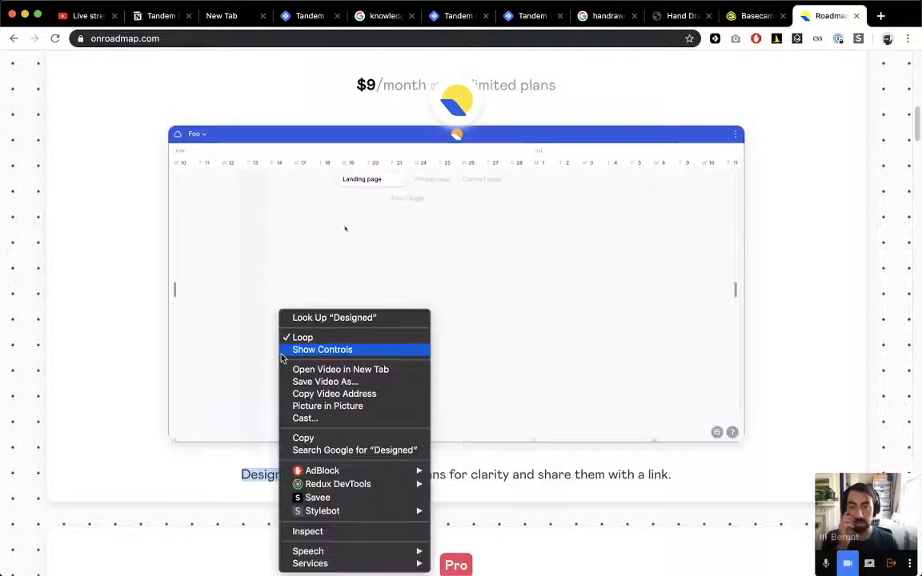
scroll(378, 344, up, 5)
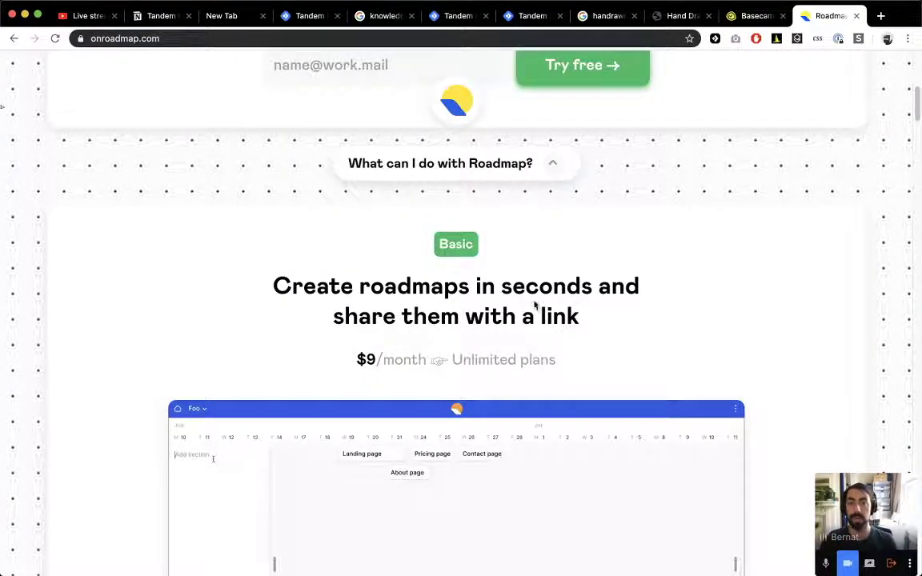
Examine the remaining Roadmap page sections down to the company story for their slanted, colored text labels.
scroll(535, 304, down, 15)
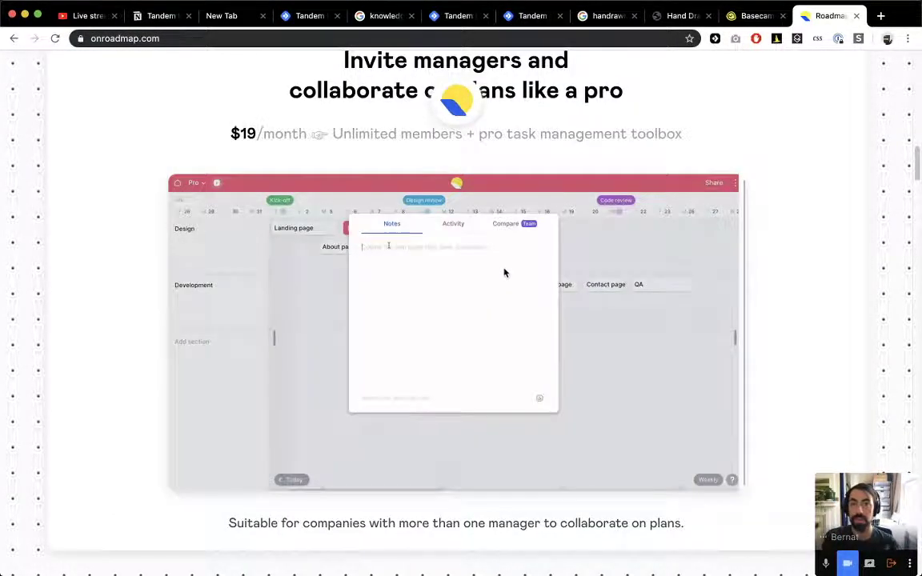
scroll(505, 276, down, 20)
scroll(513, 255, down, 20)
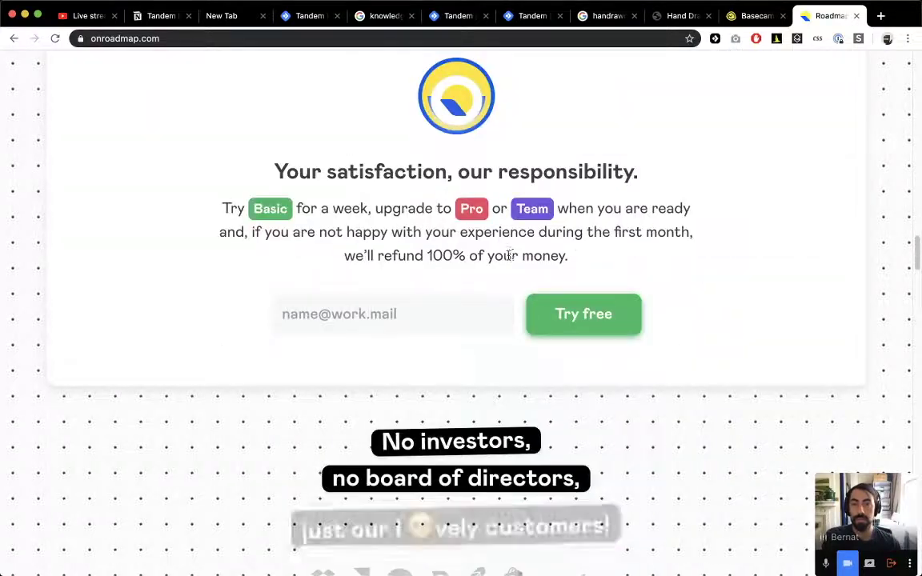
scroll(497, 273, down, 20)
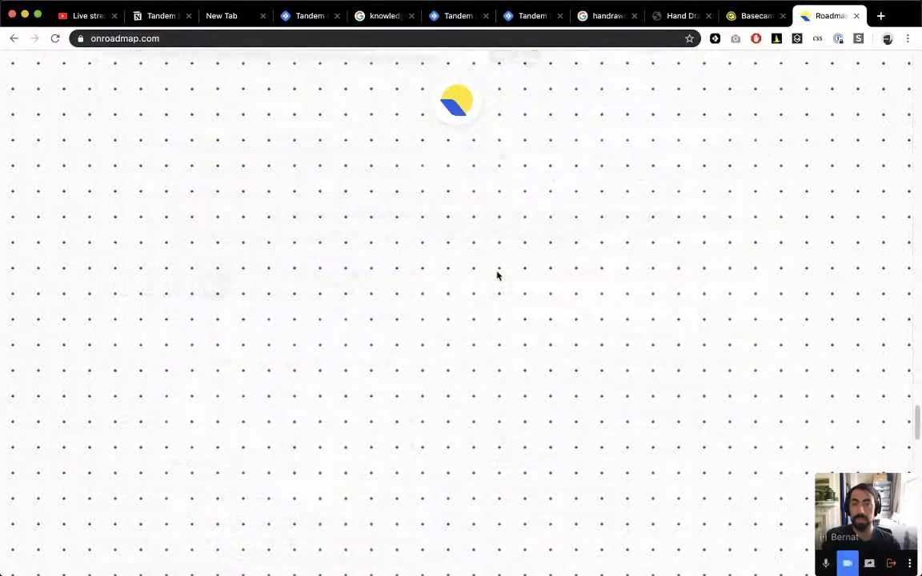
scroll(493, 272, down, 7)
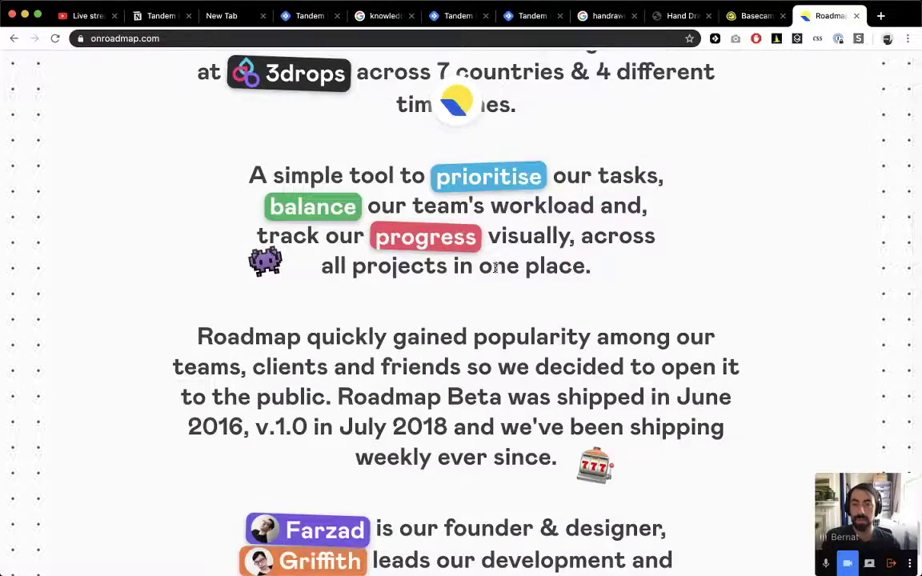
scroll(486, 267, up, 10)
scroll(480, 263, down, 8)
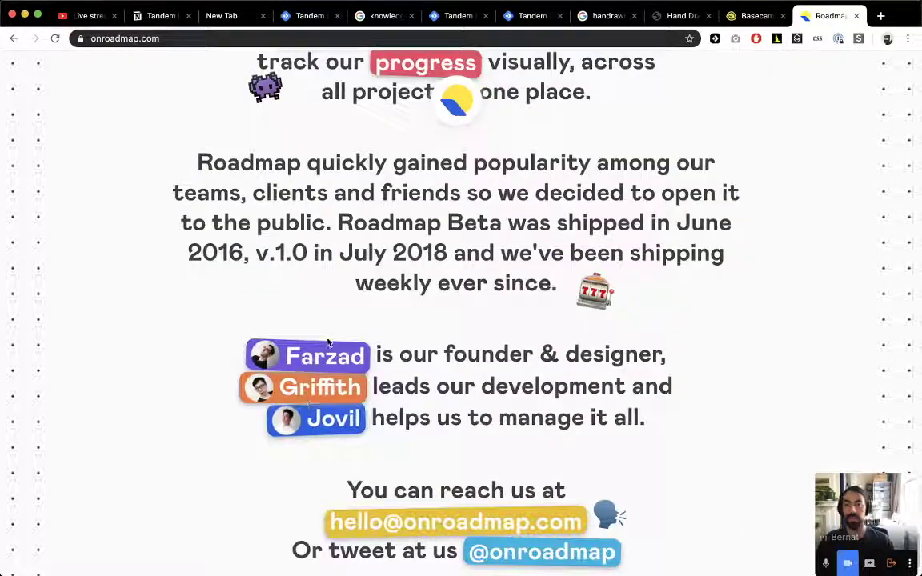
scroll(384, 375, down, 2)
scroll(391, 354, up, 15)
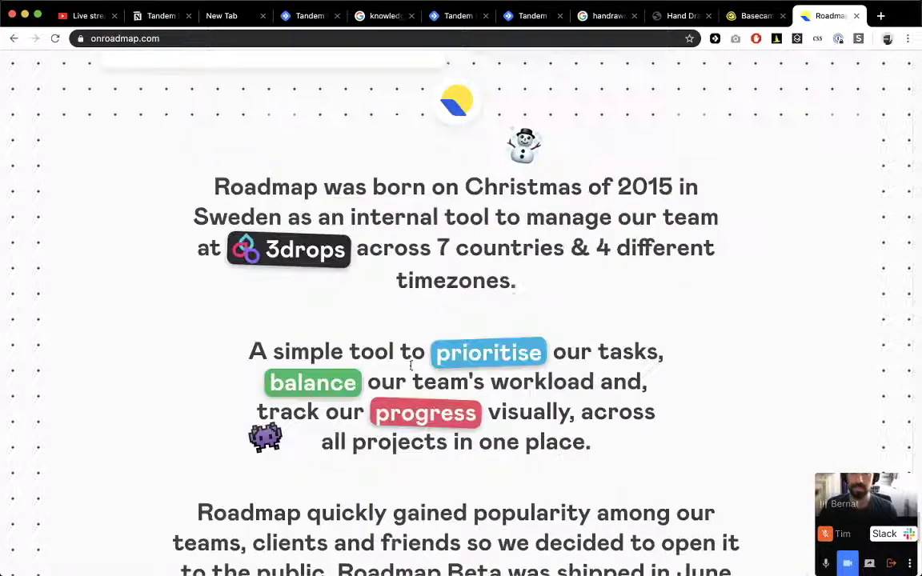
Return to the Basecamp page and examine its handwritten captions and hand-drawn arrows.
key(ctrl+shift+Tab)
scroll(408, 325, down, 6)
scroll(366, 194, up, 2)
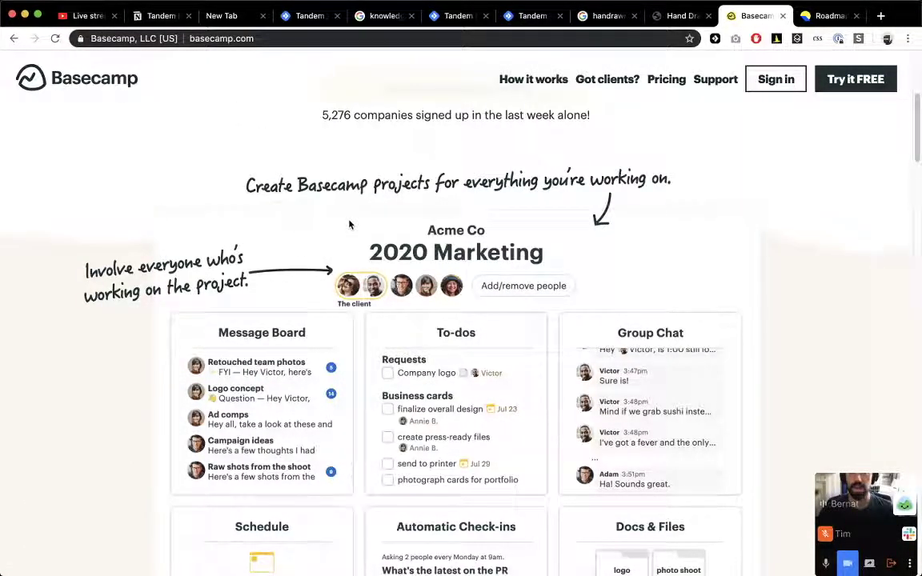
Switch back to Figma and move the slanted "Click on Tandem Bot" label slightly down and to the right beside the arrow.
key(super+Tab)
key(super+Tab)
key(super+Tab)
key(super+Tab)
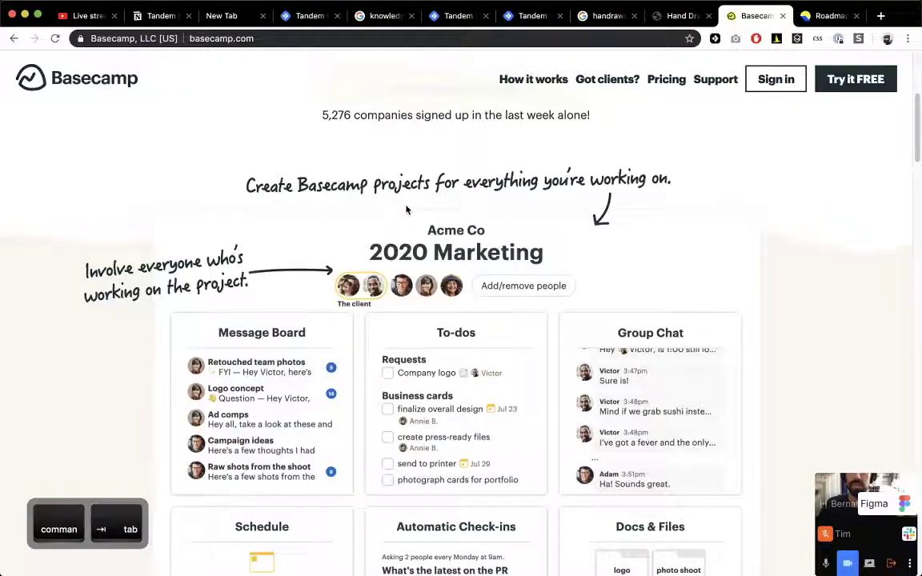
key(super+Tab)
click(417, 201)
super+click(417, 200)
drag(418, 197, 430, 210)
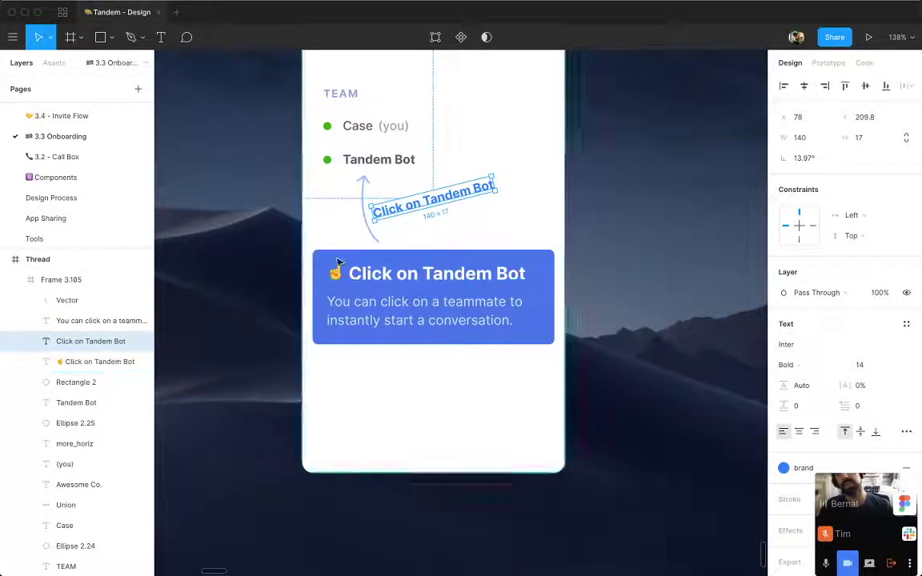
Replace the blue tooltip's description with "1-Click call your teammates".
super+click(421, 320)
text(1-Cli)
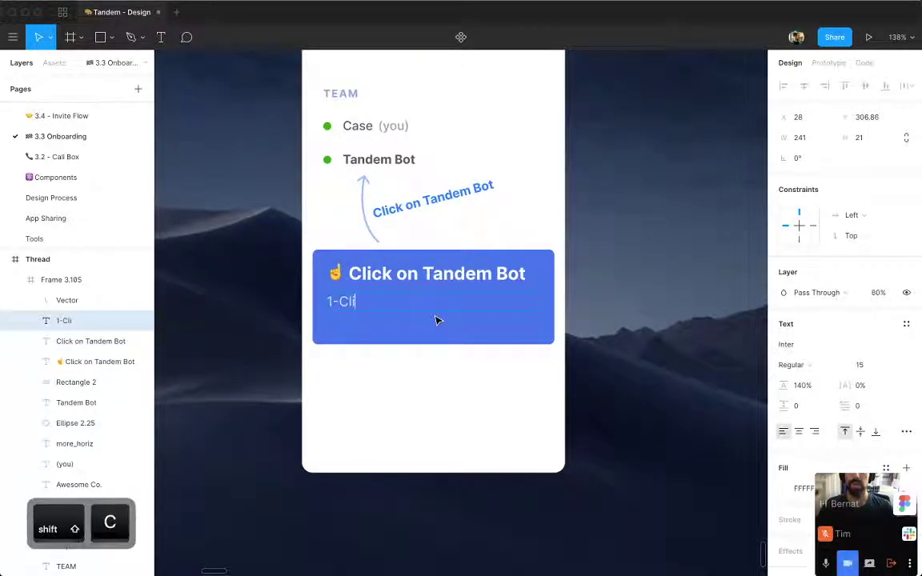
text(ck call your teammates)
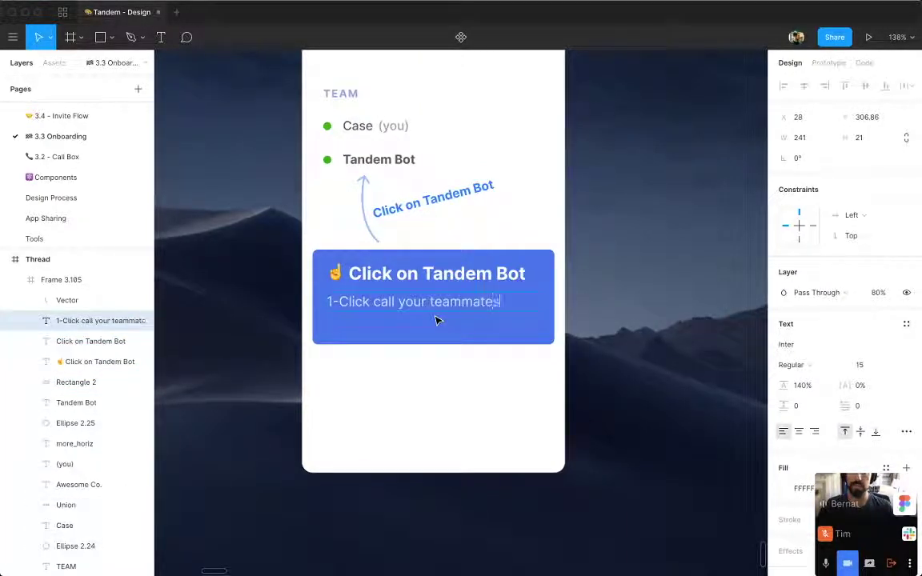
Apply the tooltip heading's bold 20 px text style to the description and delete the "Click on Tandem Bot" heading above it.
key(super+alt+v)
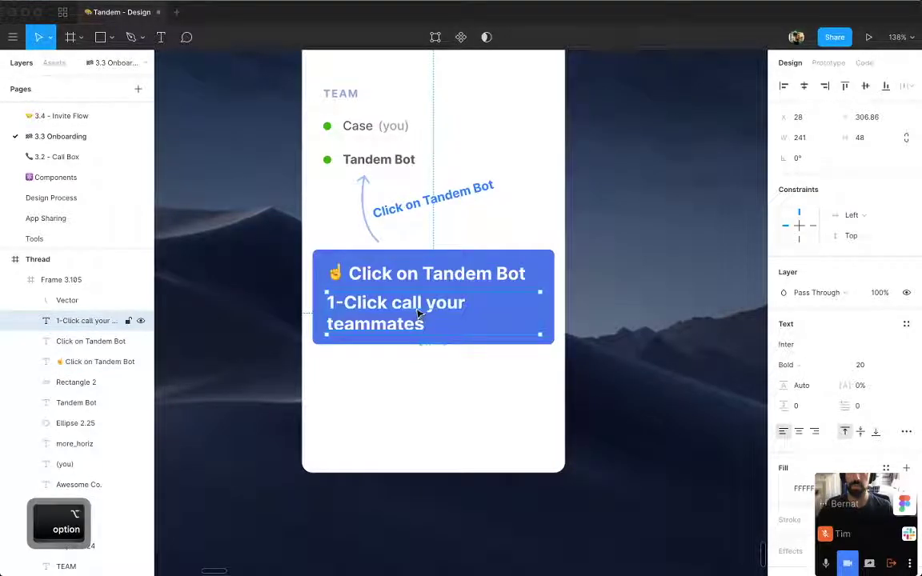
click(446, 276)
key(BackSpace)
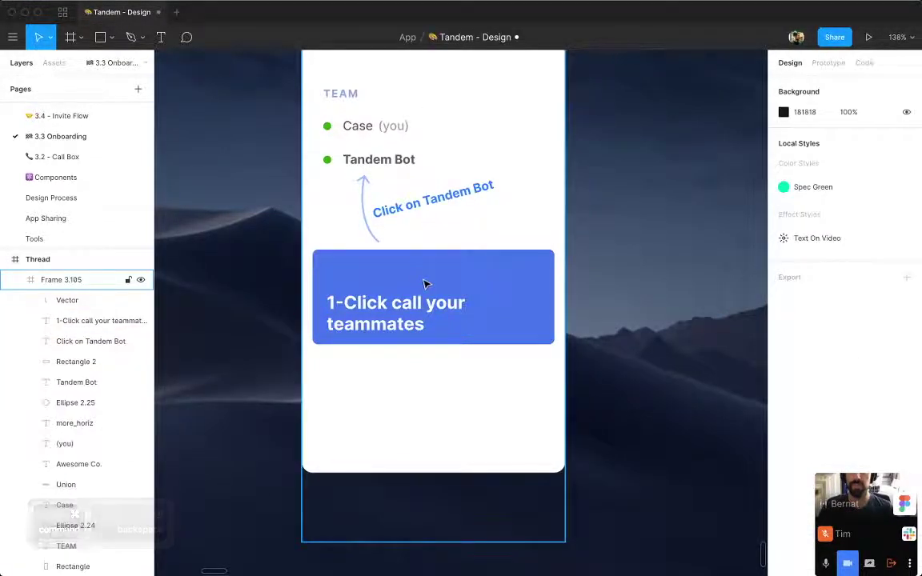
Move the remaining text up inside the blue tooltip and shorten the rectangle to a height of 72.
super+click(401, 298)
key(shift+Up)
key(shift+Up)
key(shift+Up)
super+click(401, 329)
drag(392, 340, 393, 314)
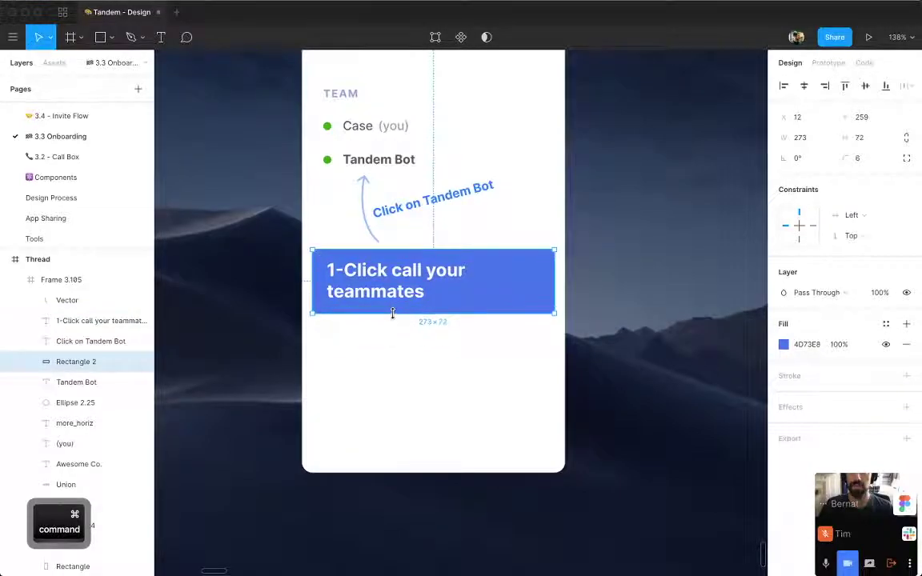
Shorten the tooltip text to "1-Click call teammates" and reduce the blue rectangle's height to fit the single line.
click(561, 227)
drag(569, 214, 576, 348)
super+click(453, 411)
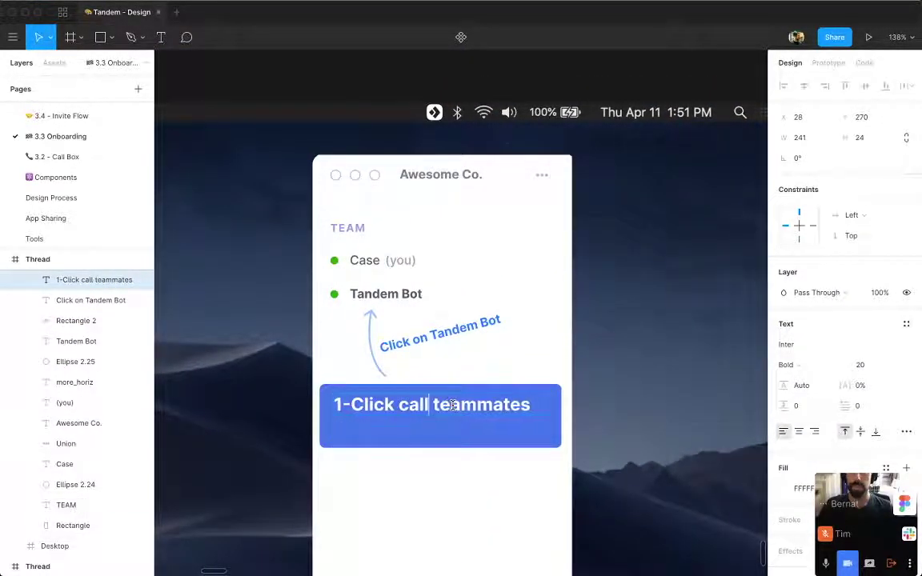
super+click(440, 439)
drag(441, 448, 413, 422)
key(super+z)
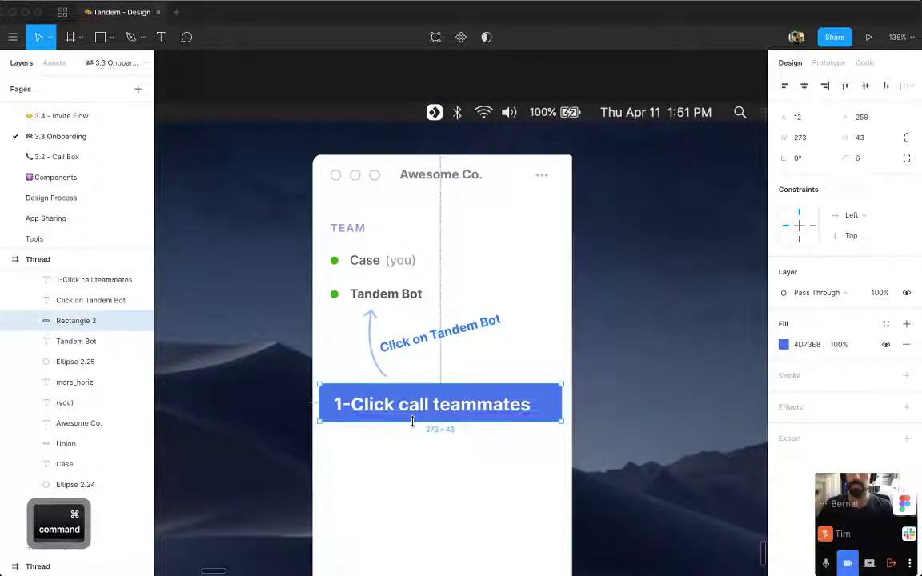
click(626, 354)
scroll(626, 391, up, 2)
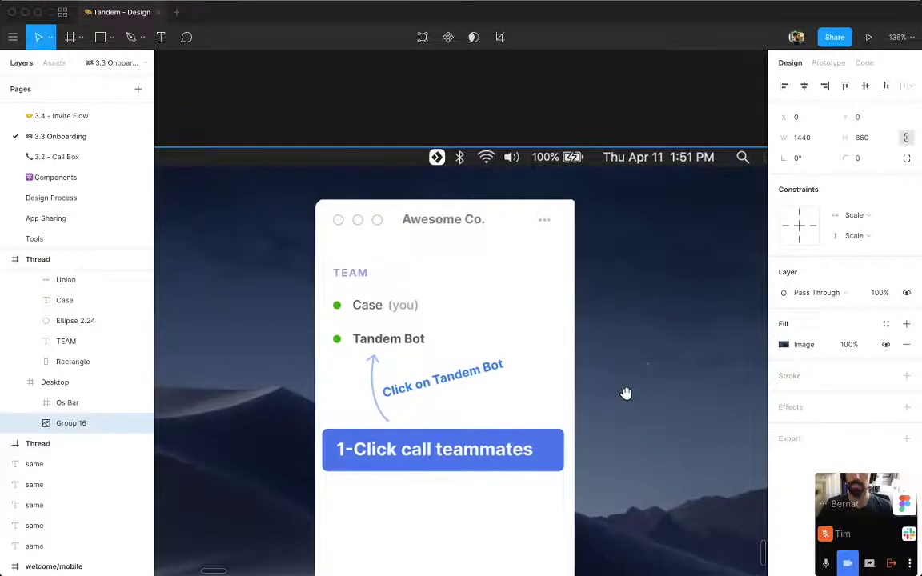
Hide the interface and compare the redesigned hint with the original "Click on Tandem Bot" tooltip in the earlier frame.
super+click(484, 376)
super+click(664, 322)
key(super+minus)
key(super+minus)
key(super+minus)
key(super+equal)
key(super+equal)
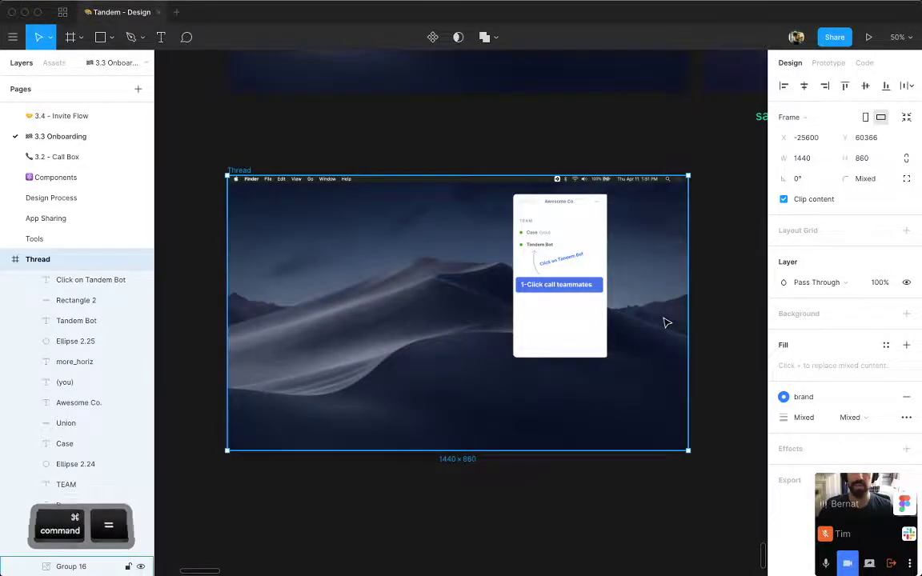
key(super+backslash)
key(super+minus)
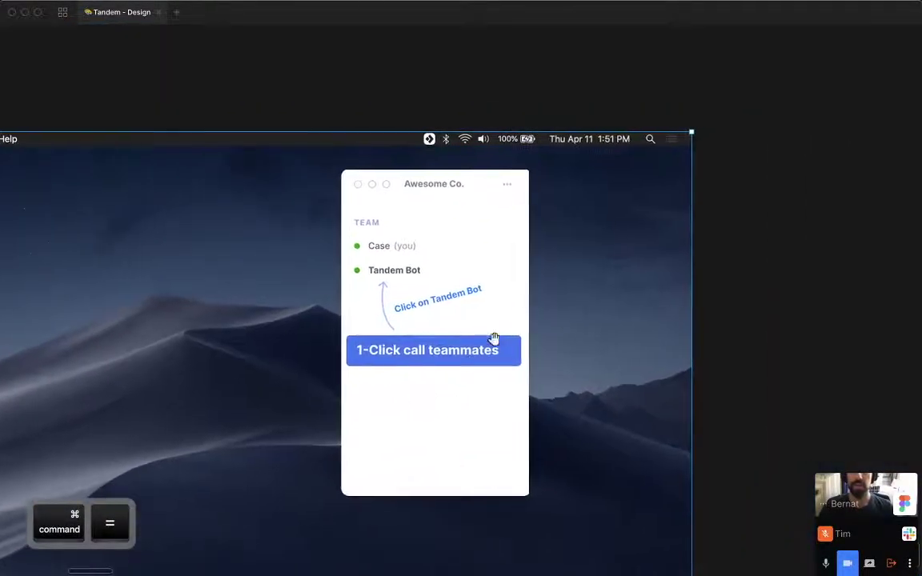
key(super+minus)
key(super+minus)
key(space)
drag(530, 271, 245, 406)
key(z)
drag(128, 169, 423, 394)
key(z)
scroll(224, 158, up, 5)
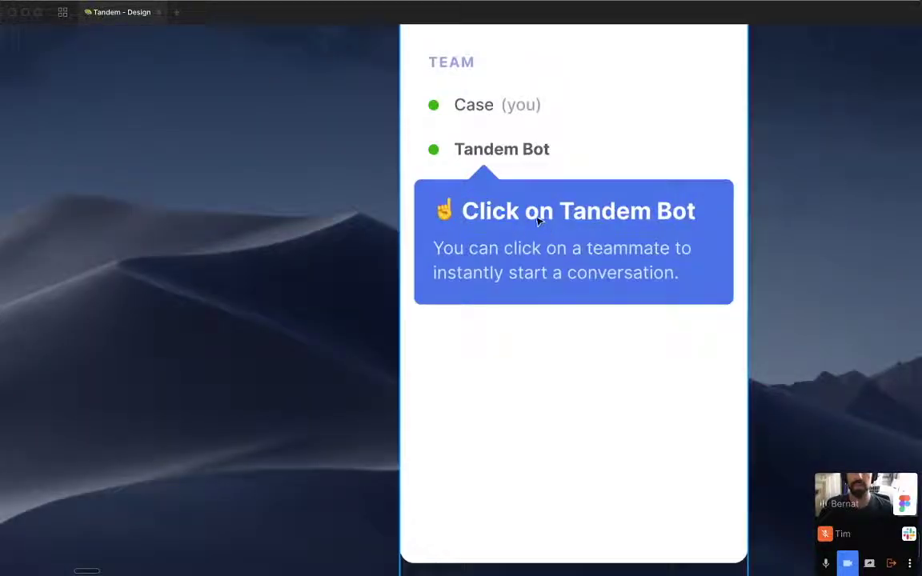
key(super+minus)
key(super+minus)
scroll(477, 311, down, 3)
scroll(519, 327, up, 5)
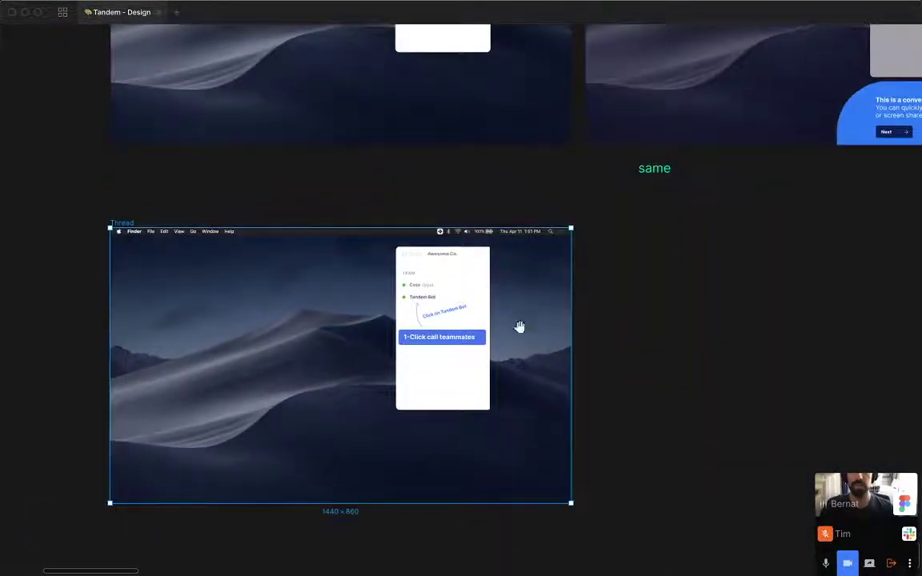
scroll(519, 327, up, 5)
scroll(396, 416, down, 2)
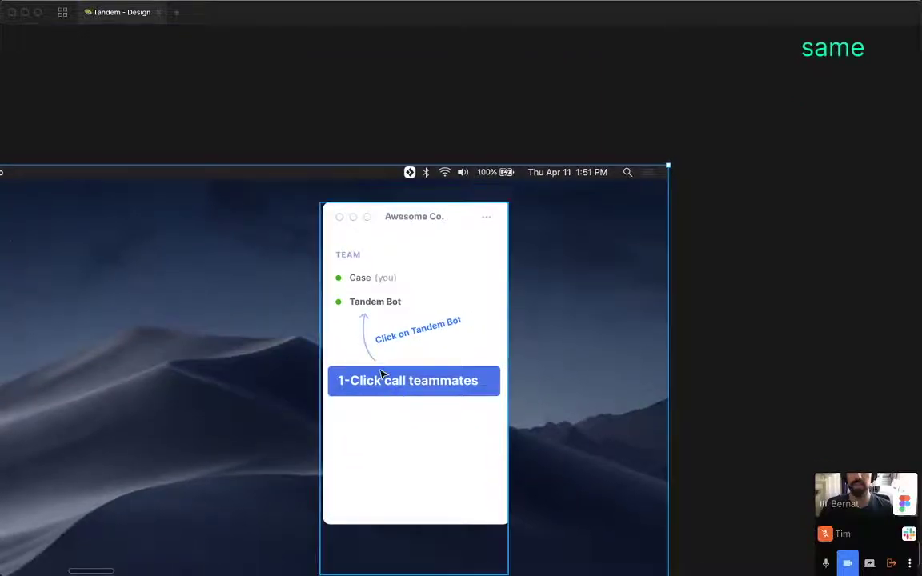
Change the blue tooltip's text to "Call teammates in 1-click".
key(super)
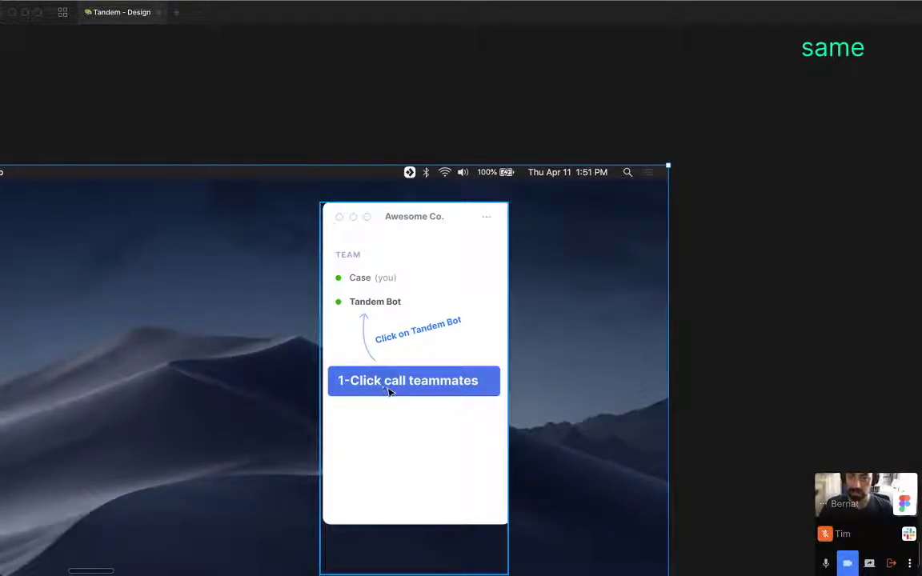
click(399, 389)
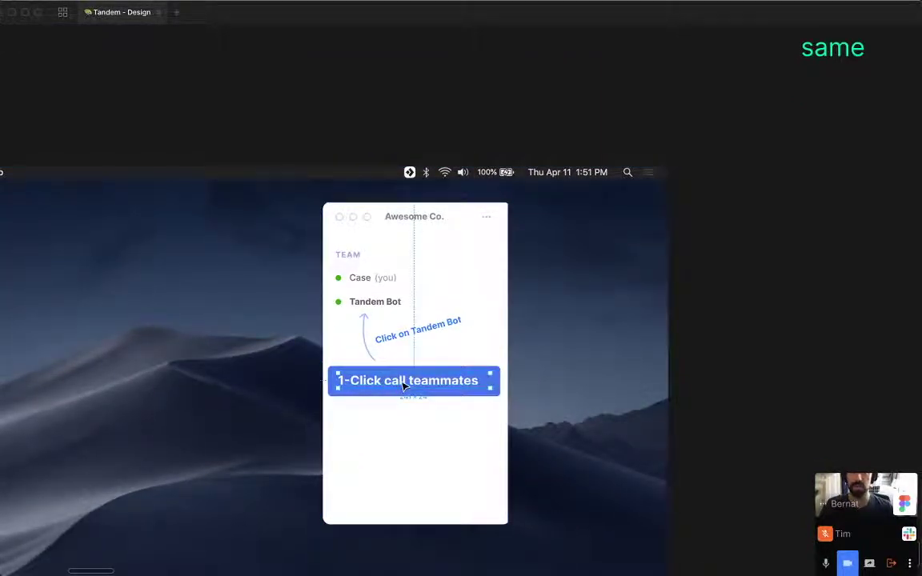
text(Call team)
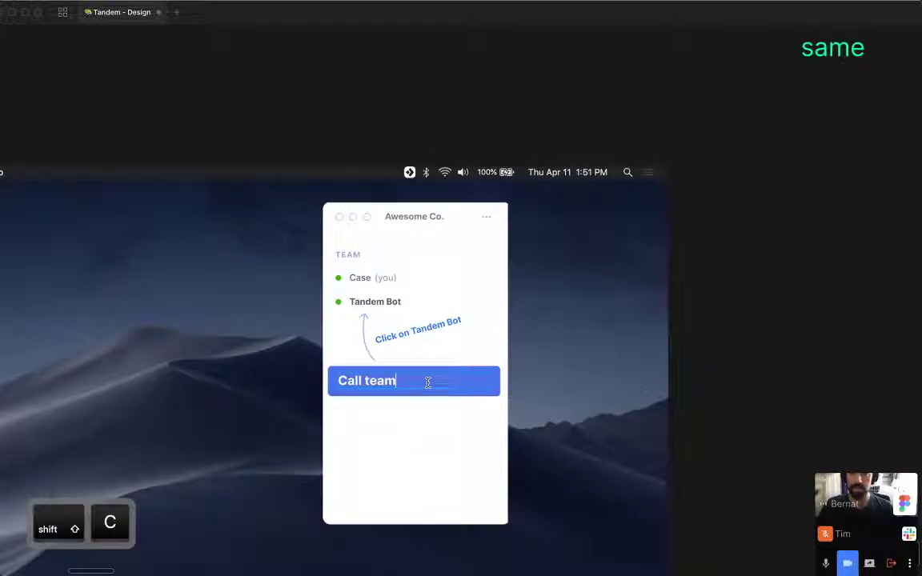
text(mates in)
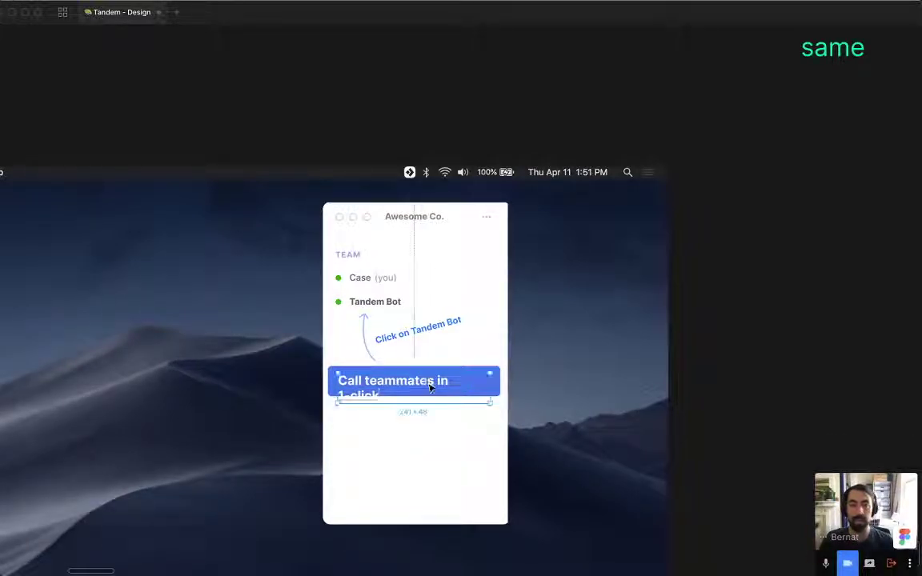
Reduce the tooltip text to size 18 so it fits on one line and resize the blue rectangle to 273 × 47.
click(720, 382)
drag(721, 382, 700, 329)
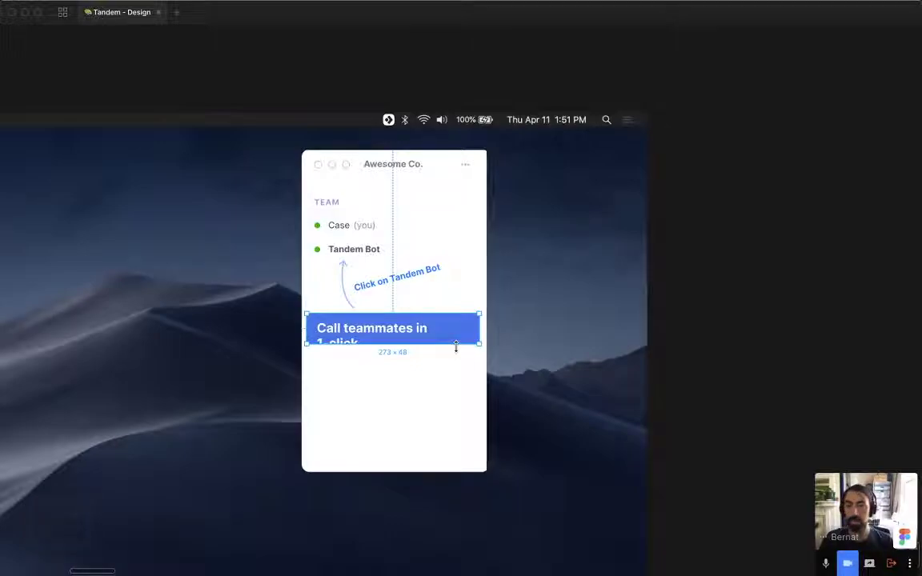
drag(457, 350, 454, 360)
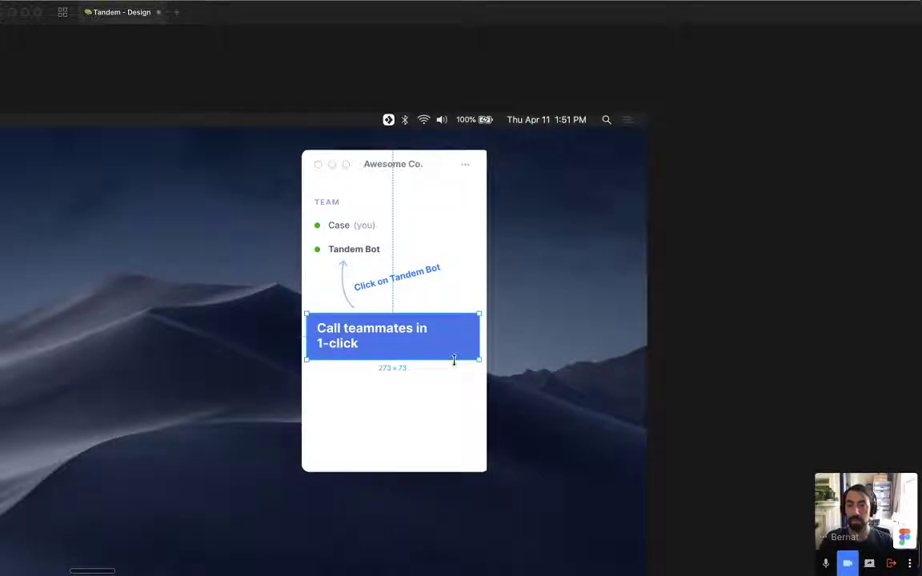
key(super+shift+apostrophe)
super+click(397, 335)
super+click(408, 351)
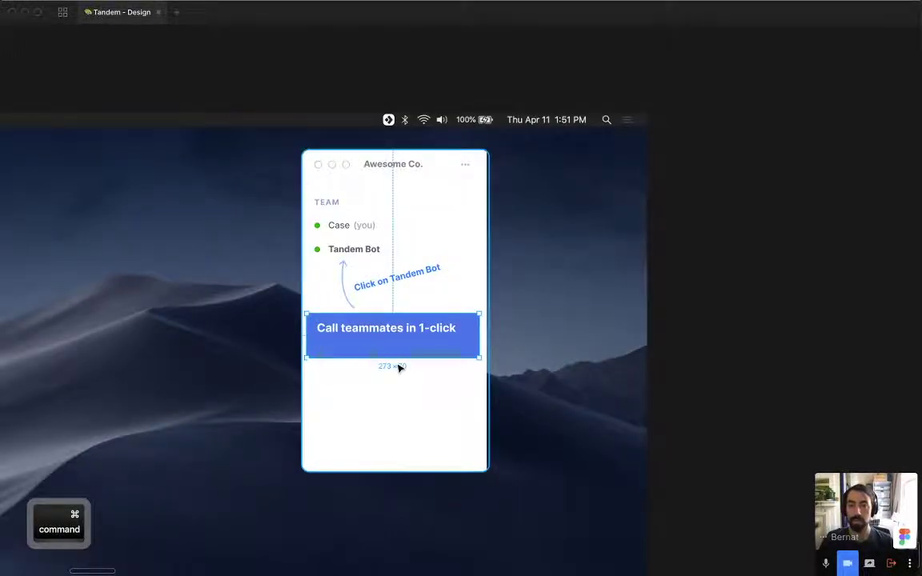
drag(399, 367, 403, 352)
key(super+z)
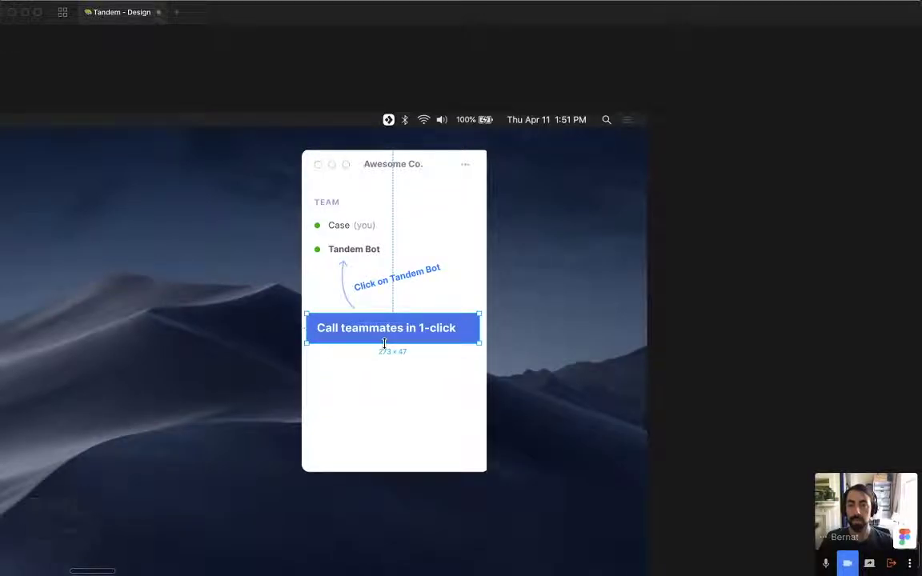
Switch to the browser to review Basecamp's handwritten captions and arrows, then return to the Figma mockup.
key(super+Tab)
key(super+Tab)
scroll(562, 345, up, 2)
key(super+Tab)
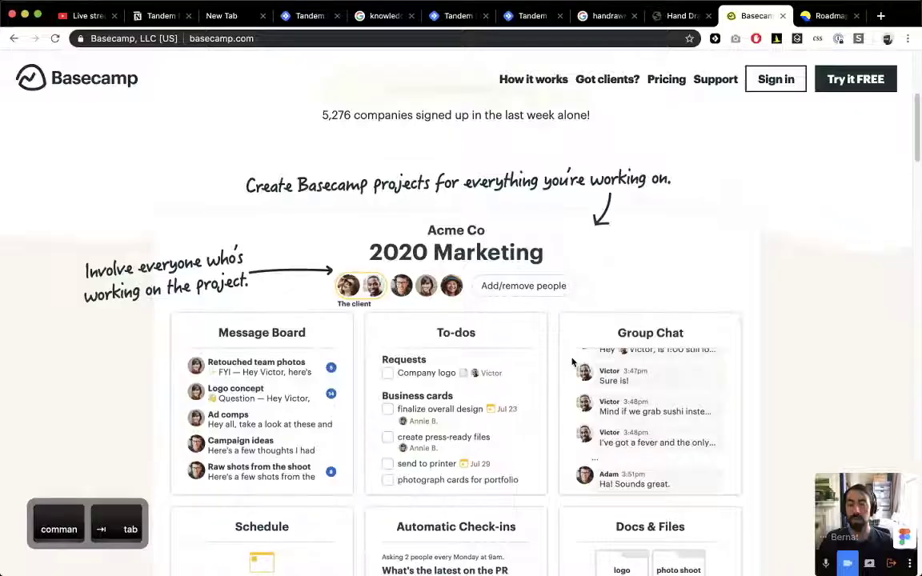
key(super+Tab)
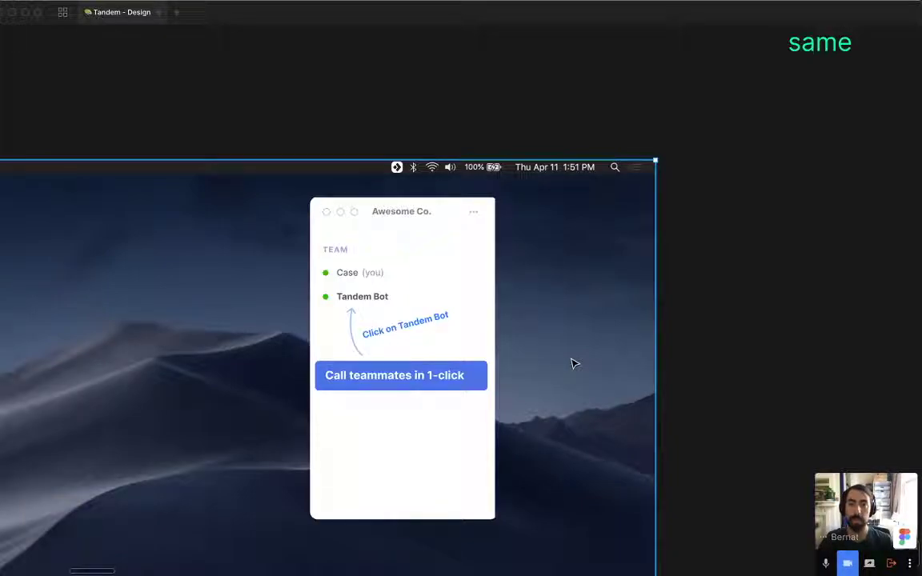
key(super+minus)
key(super+backslash)
drag(562, 303, 420, 426)
drag(554, 222, 338, 514)
drag(397, 450, 394, 440)
drag(502, 307, 486, 401)
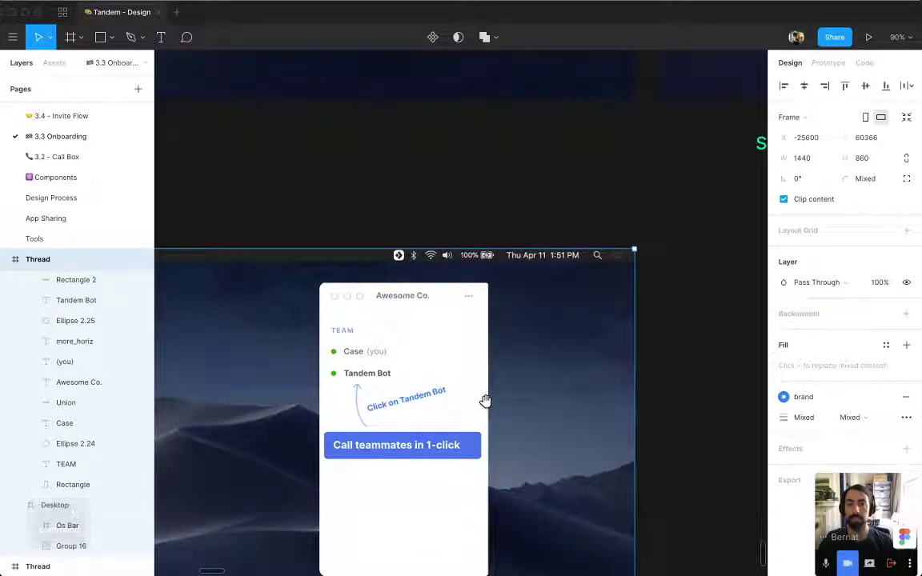
drag(409, 305, 412, 294)
key(super+minus)
key(super+plus)
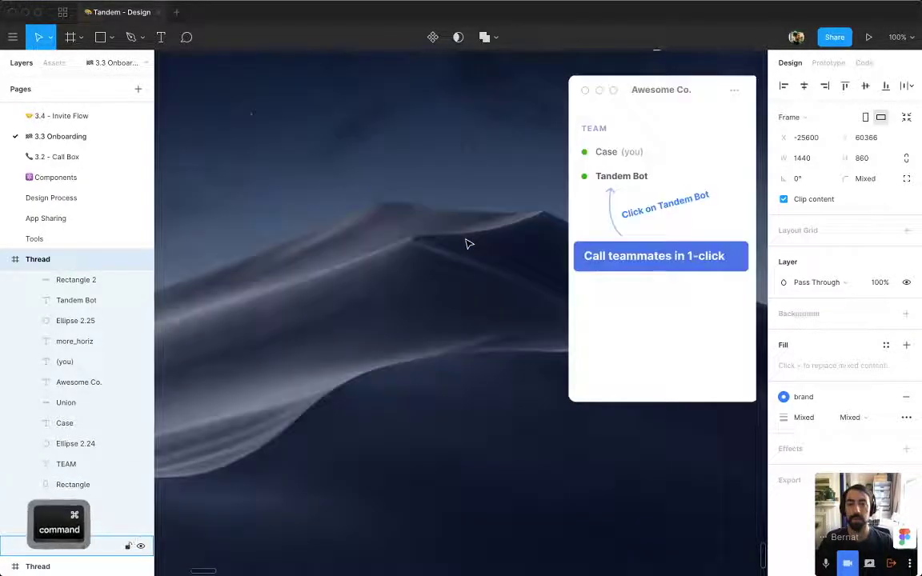
Cut the Awesome Co. panel out of the Thread frame, delete the frame and paste the panel directly onto the canvas.
key(super+backslash)
key(super+minus)
drag(491, 182, 636, 342)
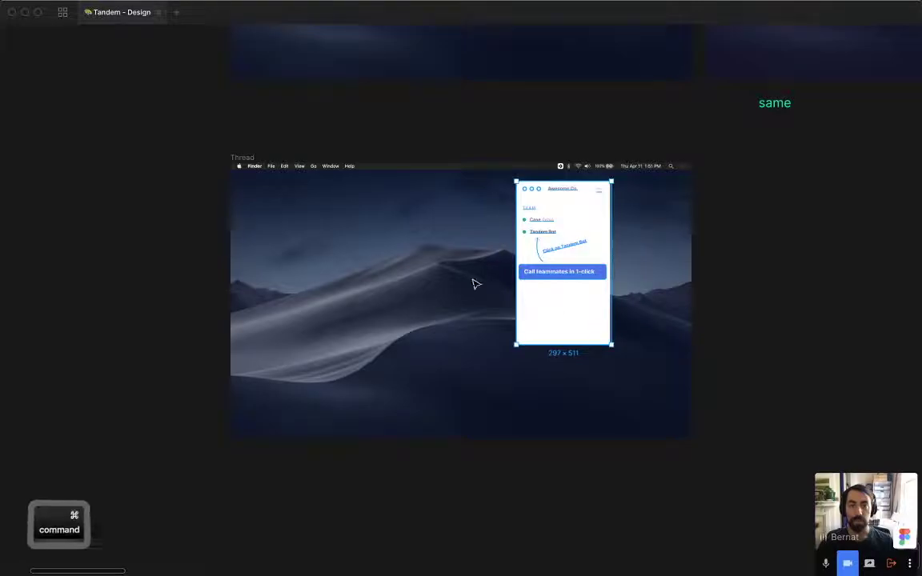
key(super+x)
click(257, 165)
key(Delete)
key(super+v)
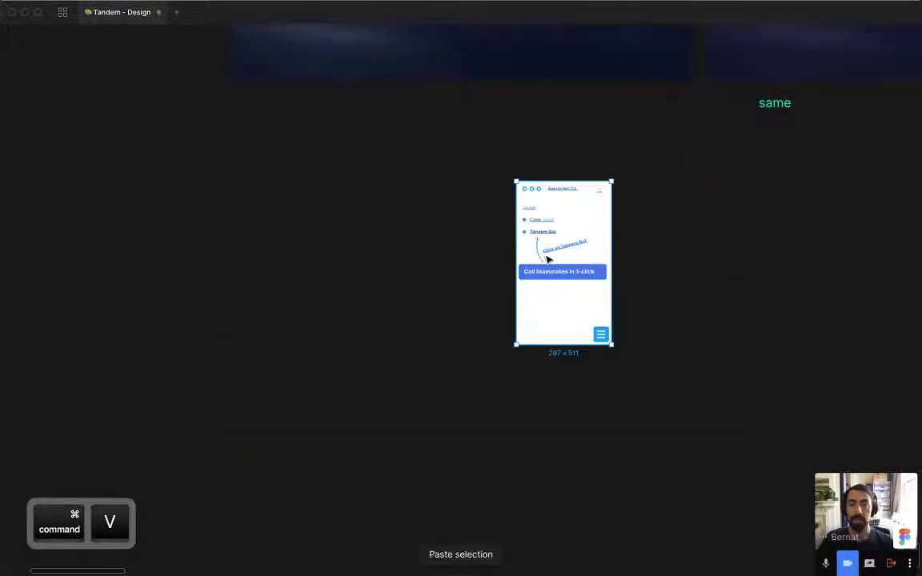
Move the Awesome Co. panel further left on the canvas and place a duplicate of it to its right.
drag(552, 254, 270, 260)
scroll(372, 290, up, 5)
scroll(504, 414, left, 3)
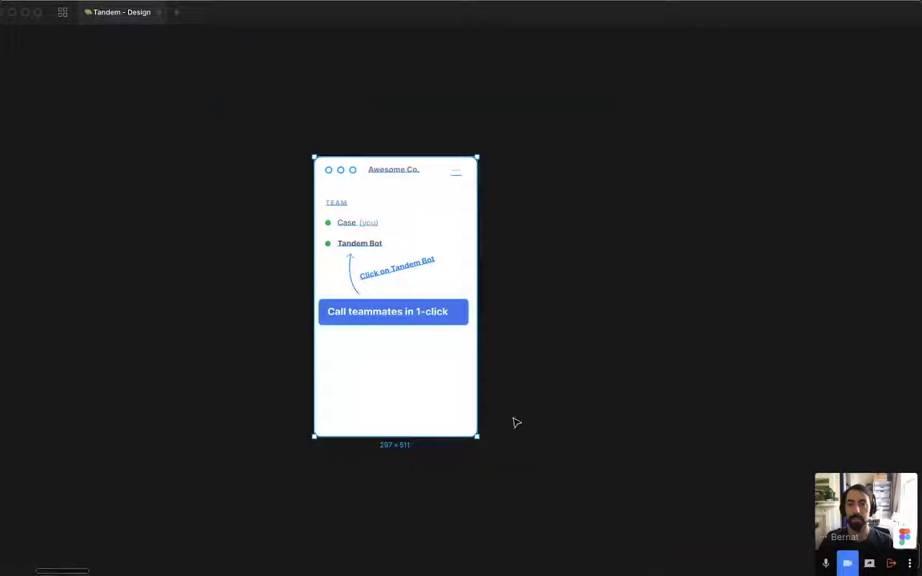
drag(388, 342, 588, 342)
scroll(767, 152, up, 5)
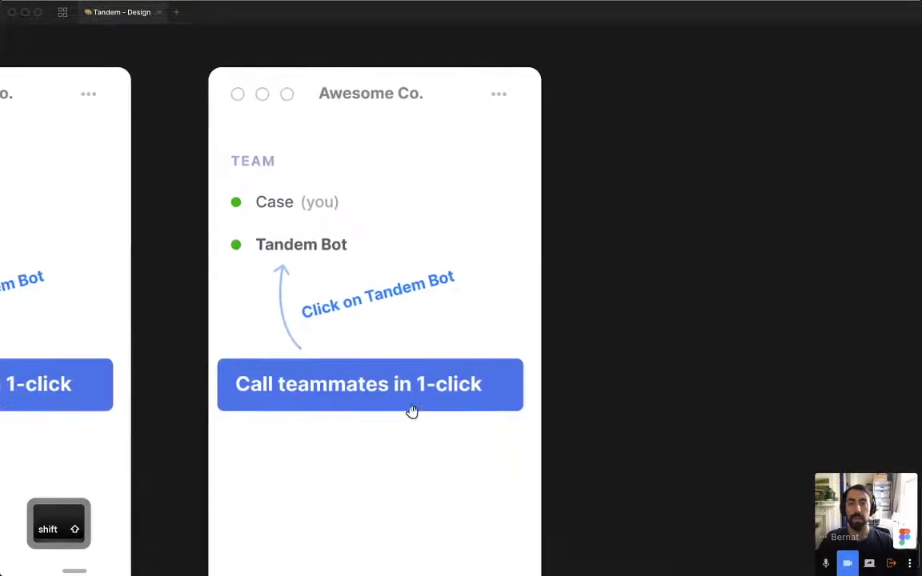
Duplicate "Call teammates in 1-click" below the tooltip in the copied panel and color it with the rectangle's sampled blue.
click(366, 303)
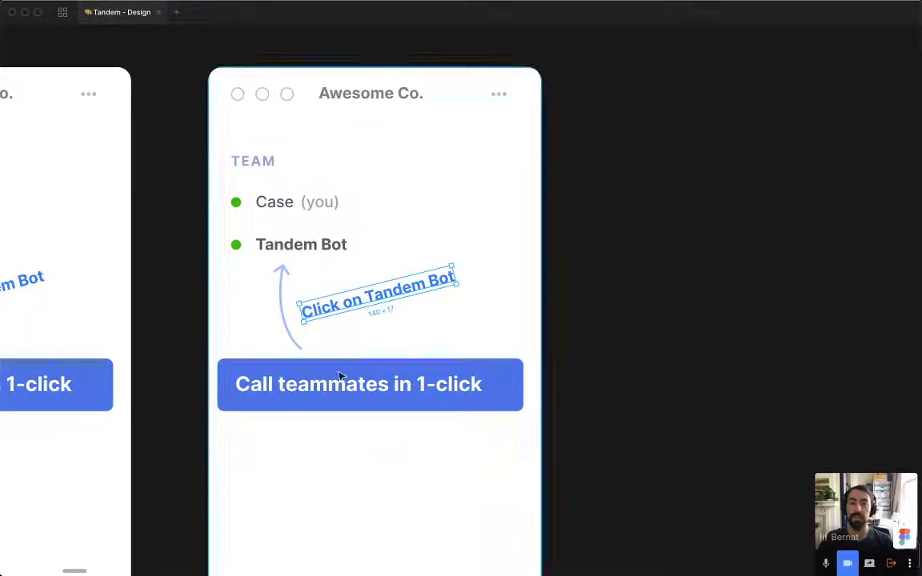
super+click(350, 385)
key(alt)
drag(359, 445, 359, 444)
key(ctrl+c)
click(363, 410)
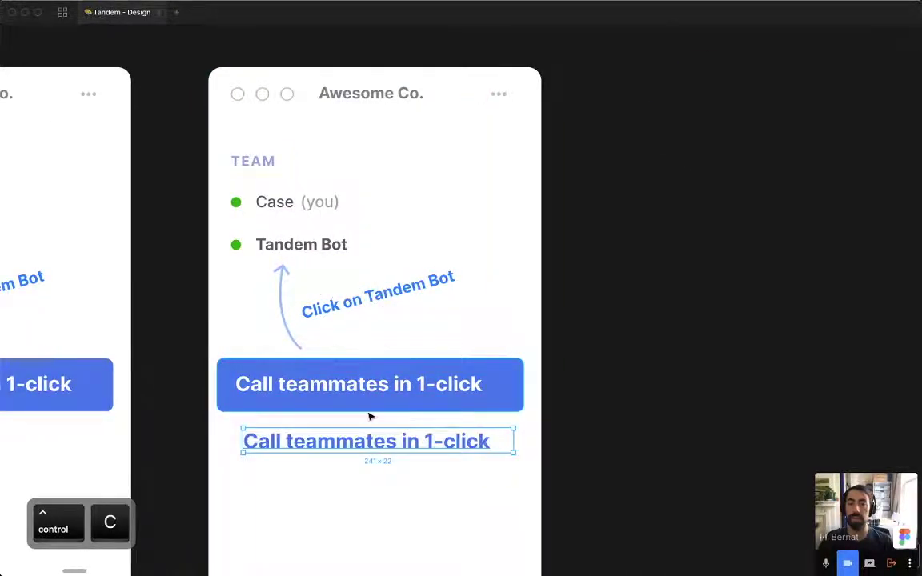
Apply the blue brand color style from Tandem App Colors to the copied panel's tooltip rectangle.
shift+super+click(370, 415)
key(super+backslash)
click(886, 406)
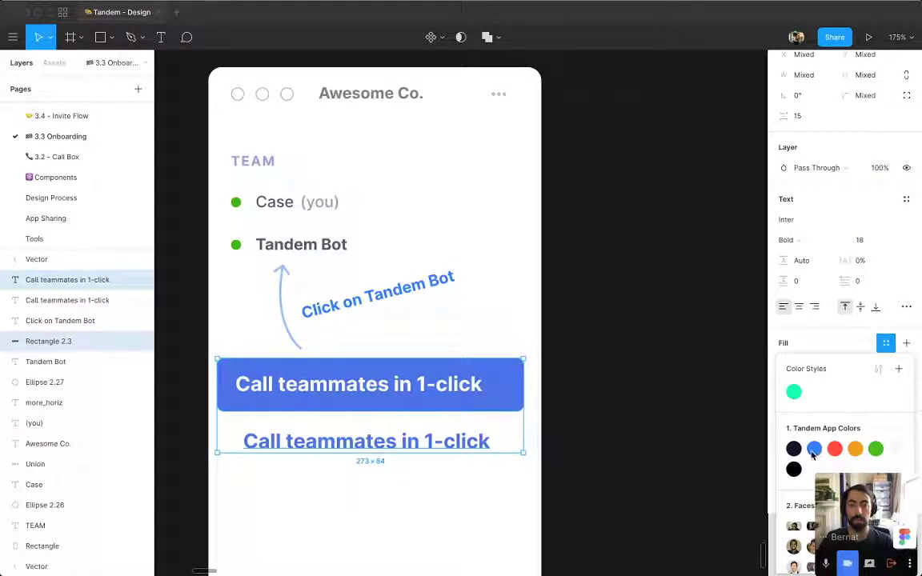
super+click(492, 370)
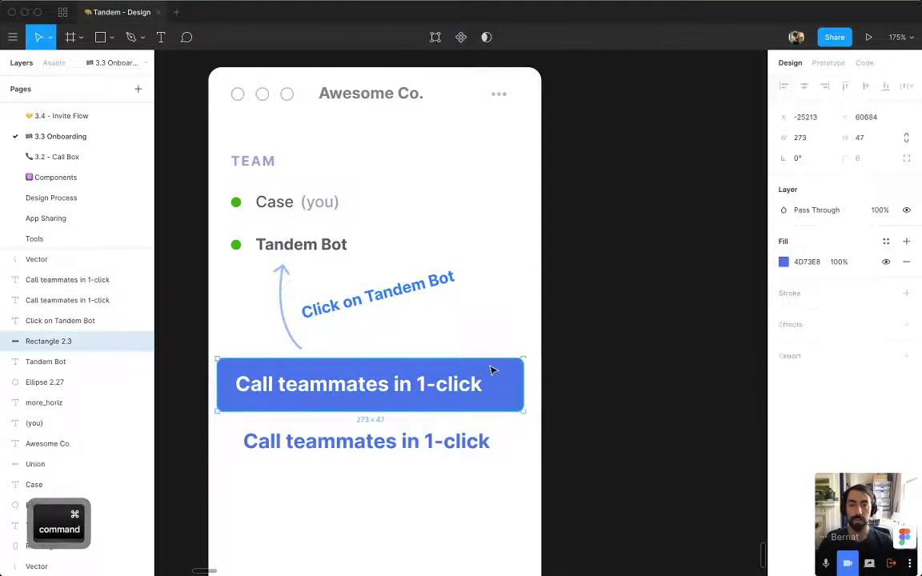
click(886, 241)
click(815, 346)
Apply the brand color style to the duplicated "Call teammates in 1-click" text and check the slanted label's fill style.
super+click(468, 447)
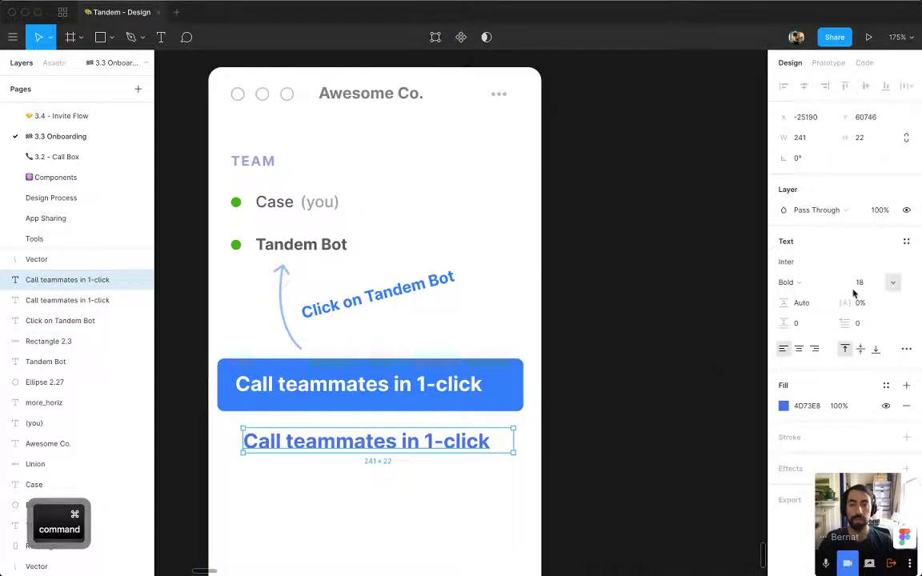
click(887, 385)
click(815, 445)
super+click(376, 303)
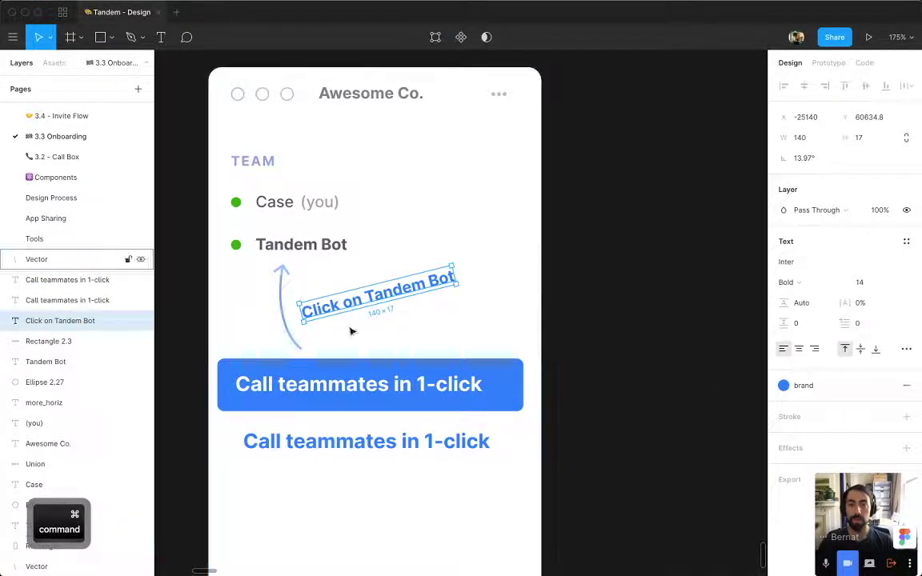
click(845, 391)
click(576, 251)
Copy the brand-blue style of the copied panel's tooltip rectangle onto the original panel's tooltip rectangle.
drag(219, 401, 535, 302)
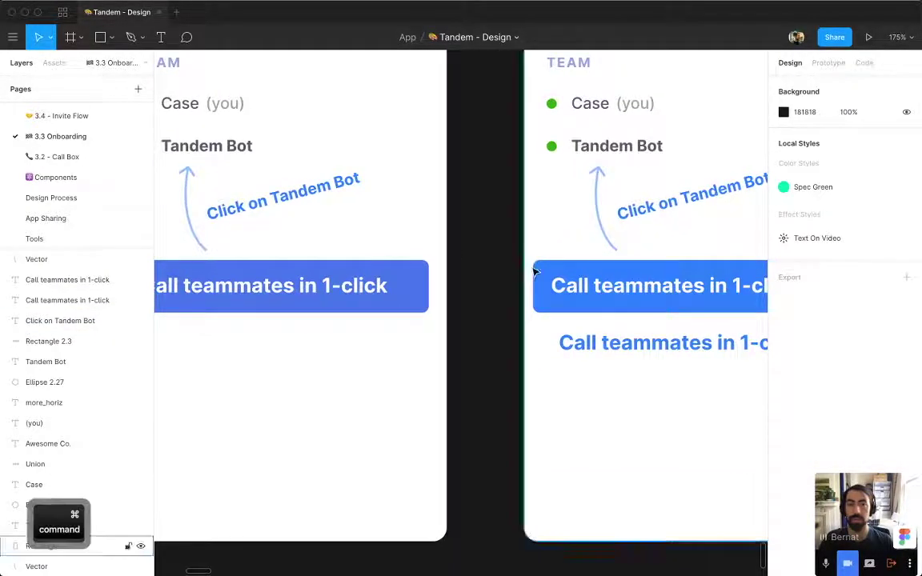
super+click(537, 272)
super+click(375, 272)
key(alt+super+v)
super+click(562, 343)
super+click(285, 178)
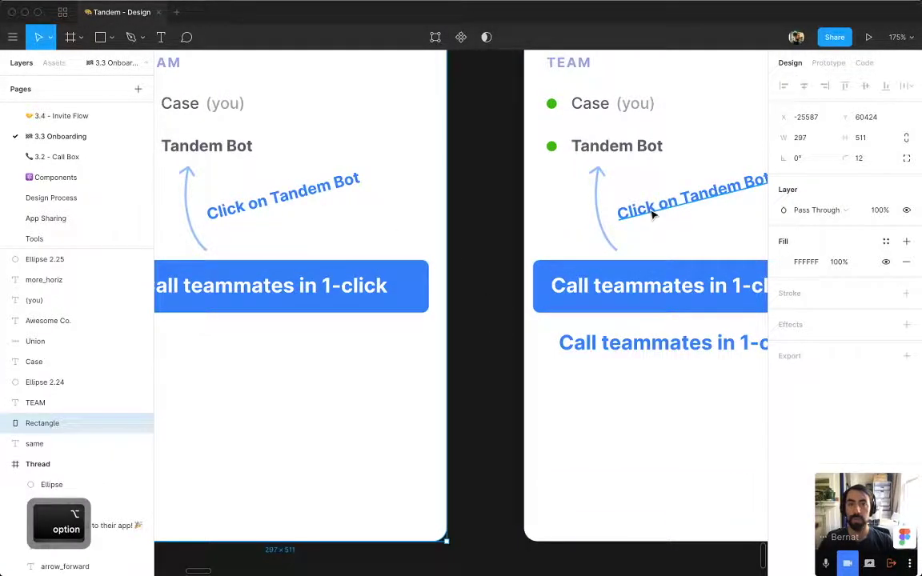
super+click(654, 209)
super+click(330, 190)
click(498, 245)
scroll(498, 245, up, 2)
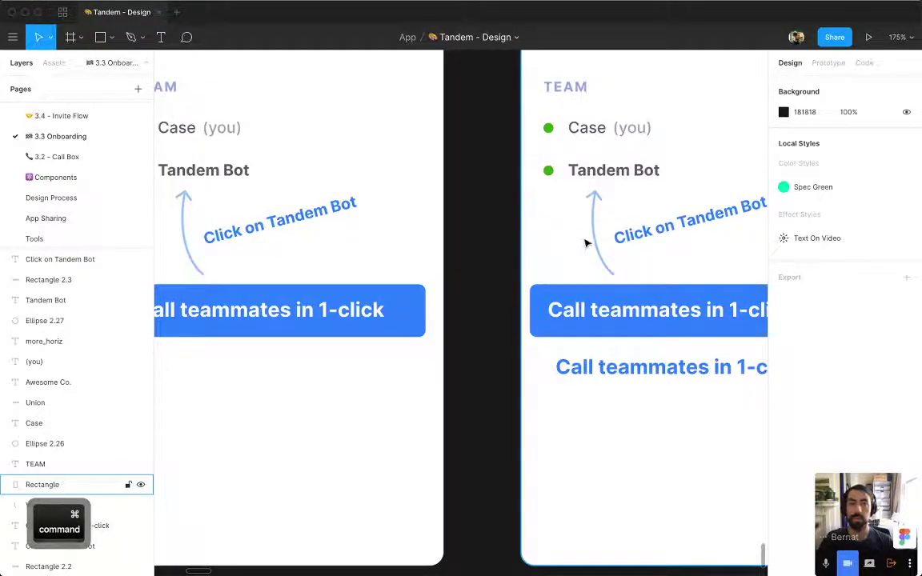
super+click(610, 271)
super+click(608, 271)
super+click(407, 305)
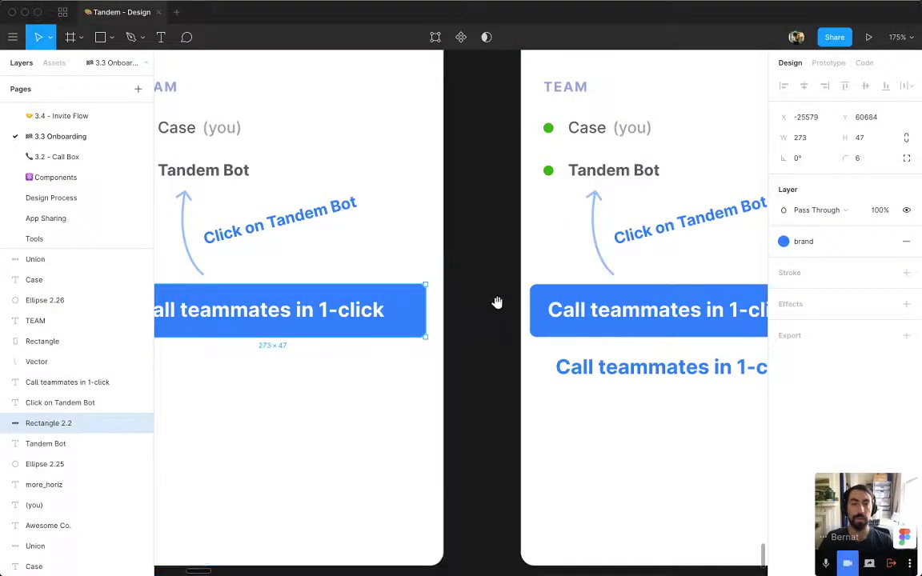
Replace the blue text below the copied panel's tooltip with "Click on Tandem Bot".
drag(586, 321, 364, 359)
double_click(422, 405)
text(CLi)
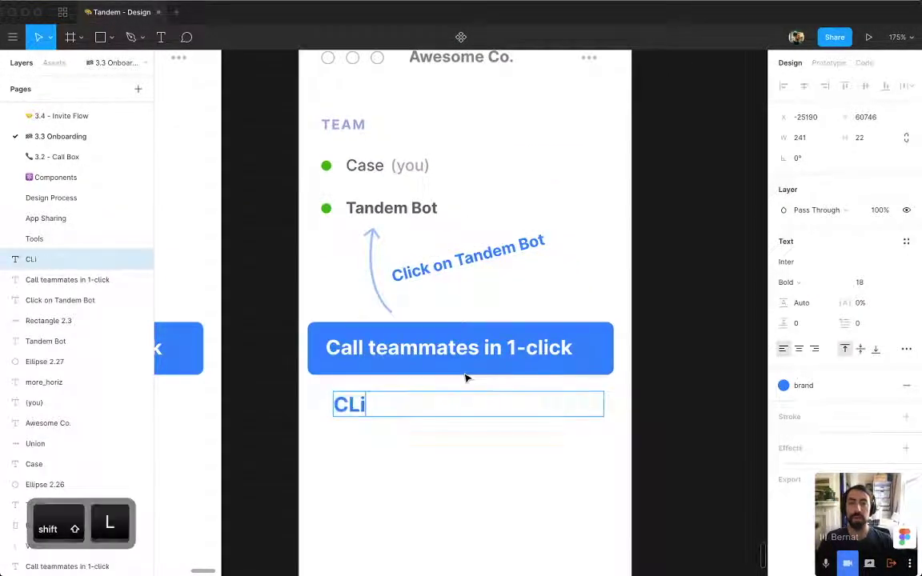
text(ck on t)
key(BackSpace)
text(Tan)
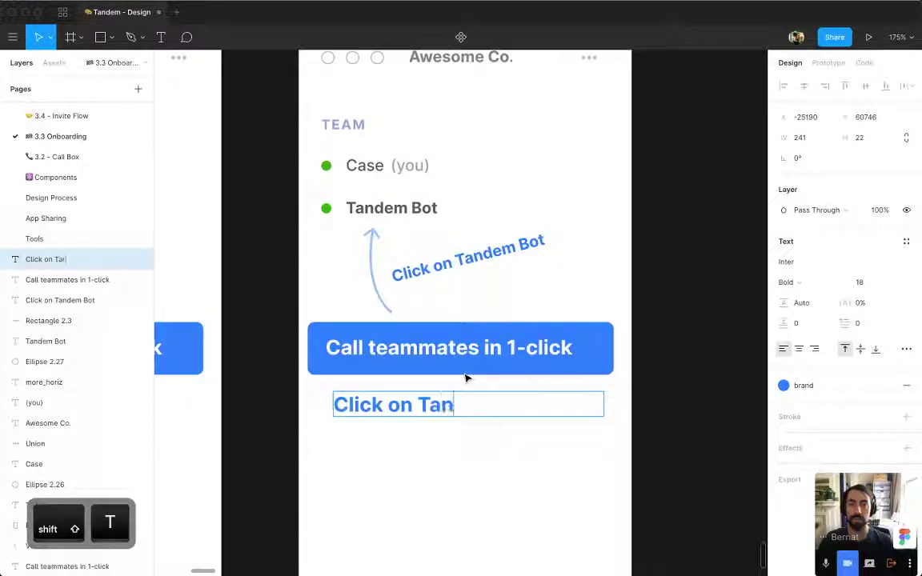
text(dem Bot)
key(Escape)
Reduce the new "Click on Tandem Bot" text to size 14 and fit its box to the text width.
key(super+shift+comma)
key(super+shift+comma)
key(super+shift+comma)
key(super+shift+comma)
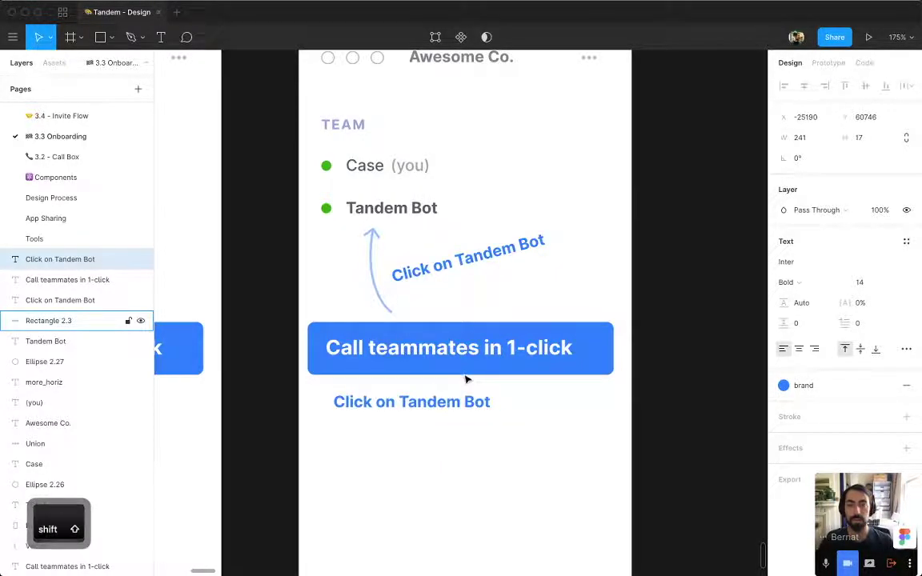
double_click(606, 403)
Center the new text just beneath the copied panel's tooltip and set its opacity to 56%.
drag(404, 404, 441, 398)
key(5)
key(6)
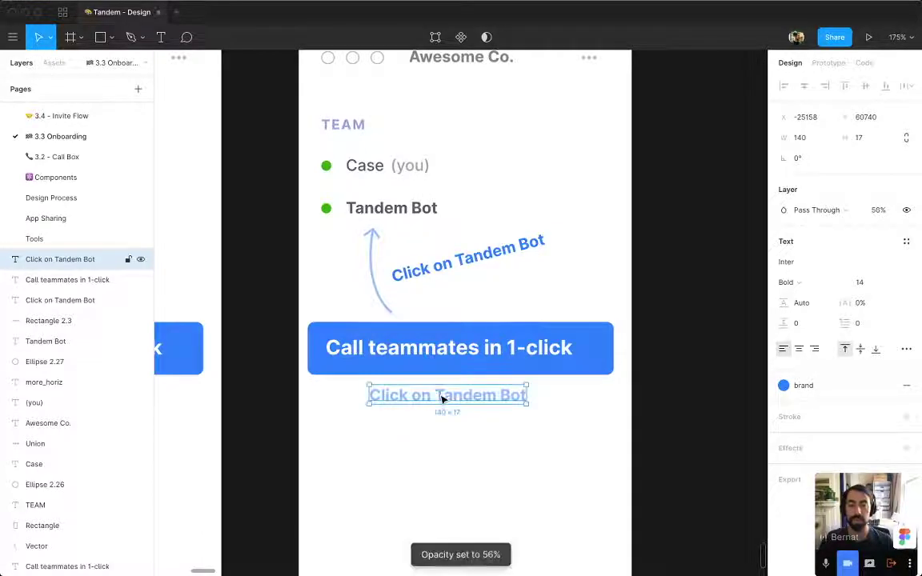
Delete the slanted "Click on Tandem Bot" label from the copied panel.
click(461, 276)
key(Delete)
key(super+minus)
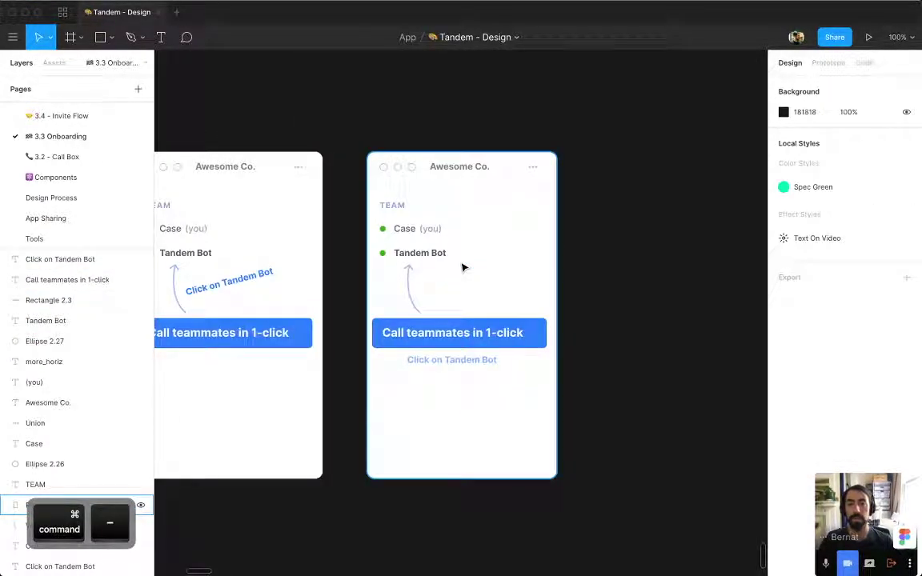
scroll(465, 291, up, 2)
scroll(465, 290, left, 3)
Apply the black color style to the remaining "Click on Tandem Bot" text and move it beside the arrow above the tooltip.
click(493, 388)
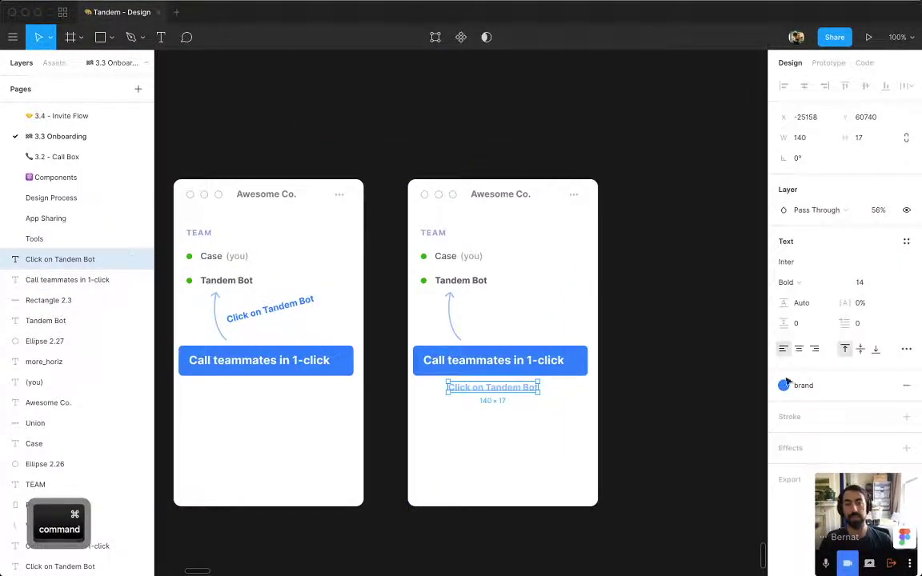
click(804, 386)
click(794, 452)
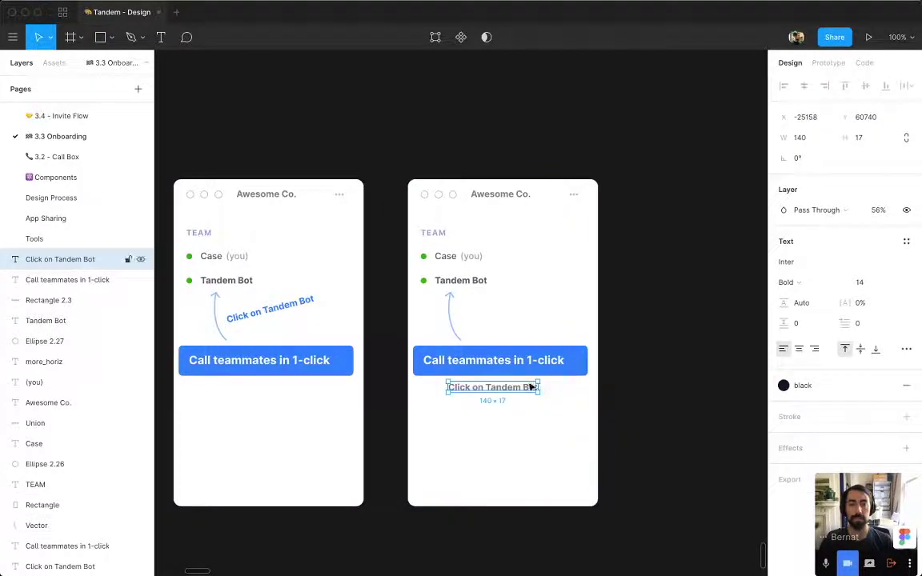
drag(531, 386, 544, 316)
click(561, 286)
Switch to Chrome and inspect the Basecamp homepage's HTML, expanding the wrapper--intro and bg-butcher-paper sections.
key(super+Tab)
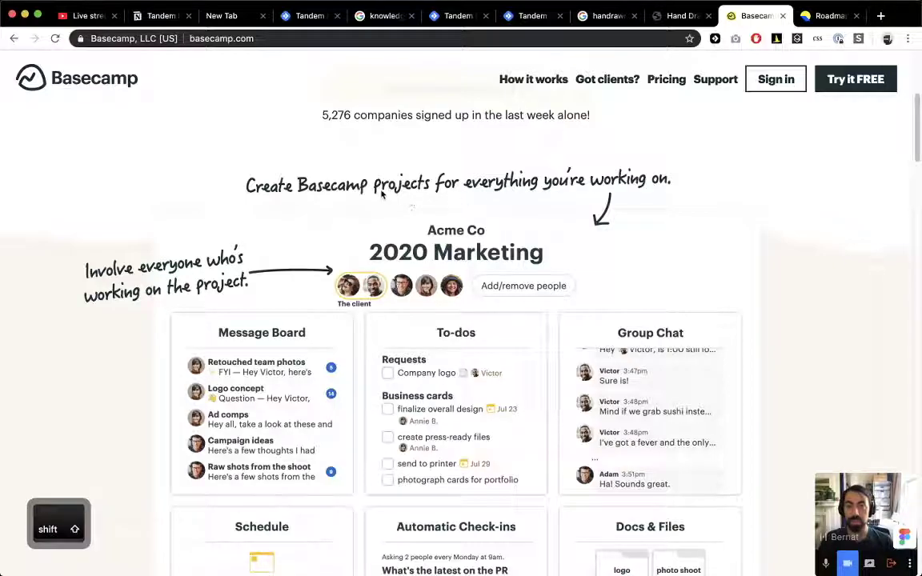
key(super+shift+c)
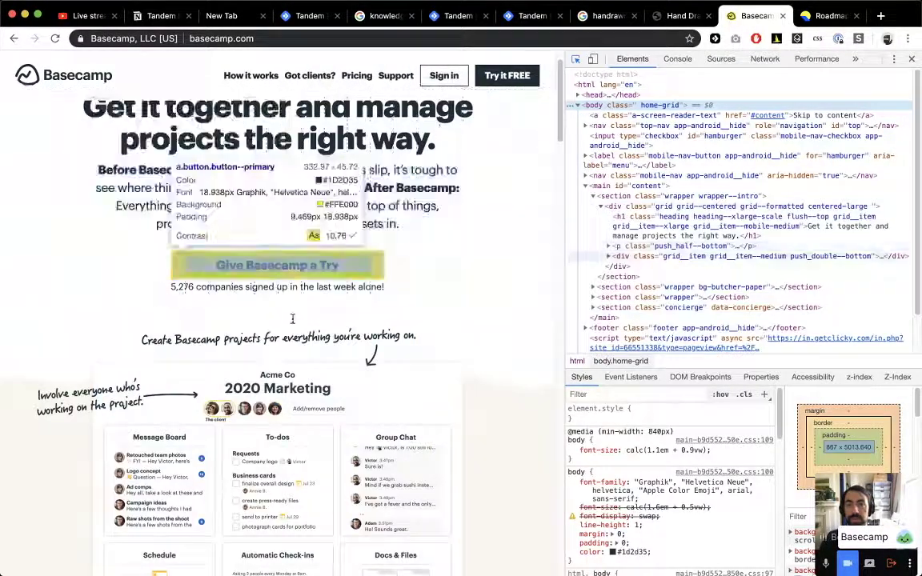
click(292, 312)
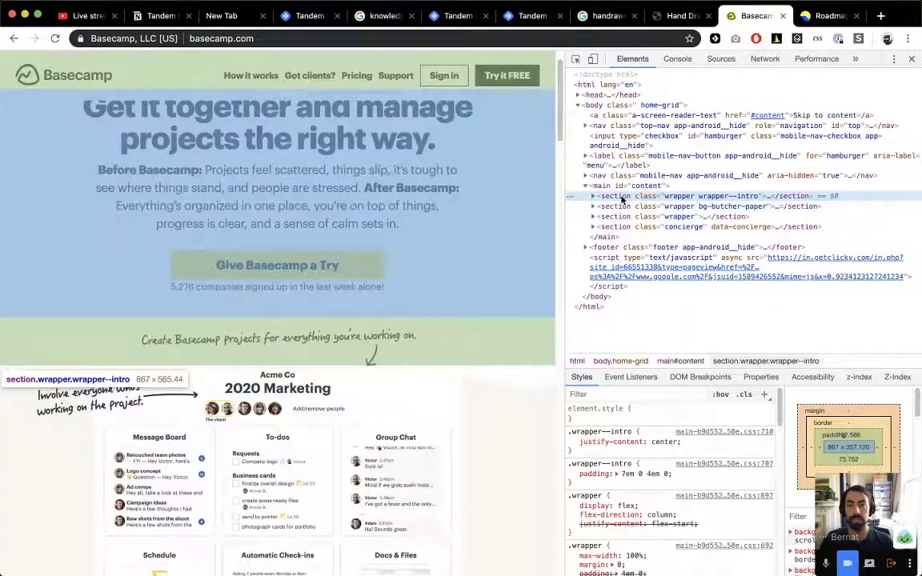
key(Right)
key(Right)
key(Right)
key(Down)
key(Down)
key(Down)
key(Down)
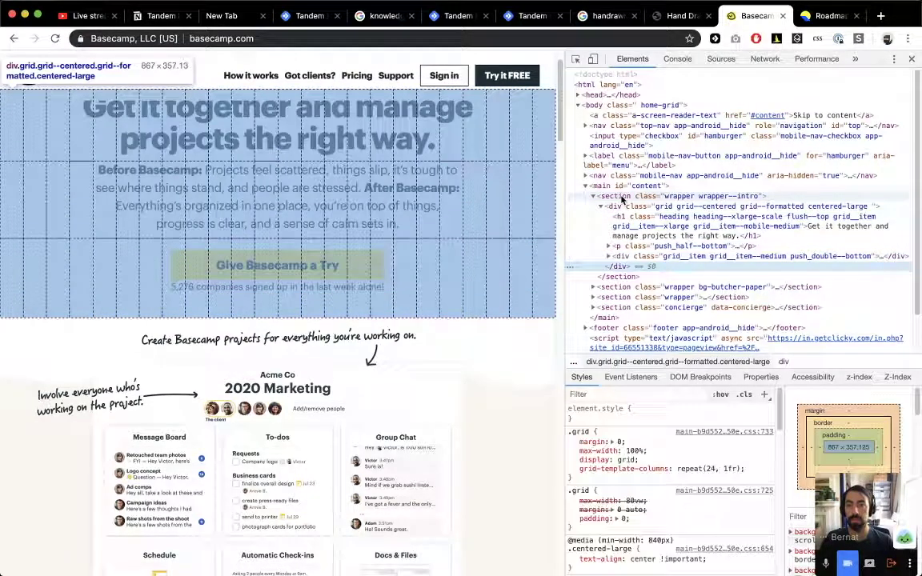
key(Down)
key(Down)
key(Right)
key(Right)
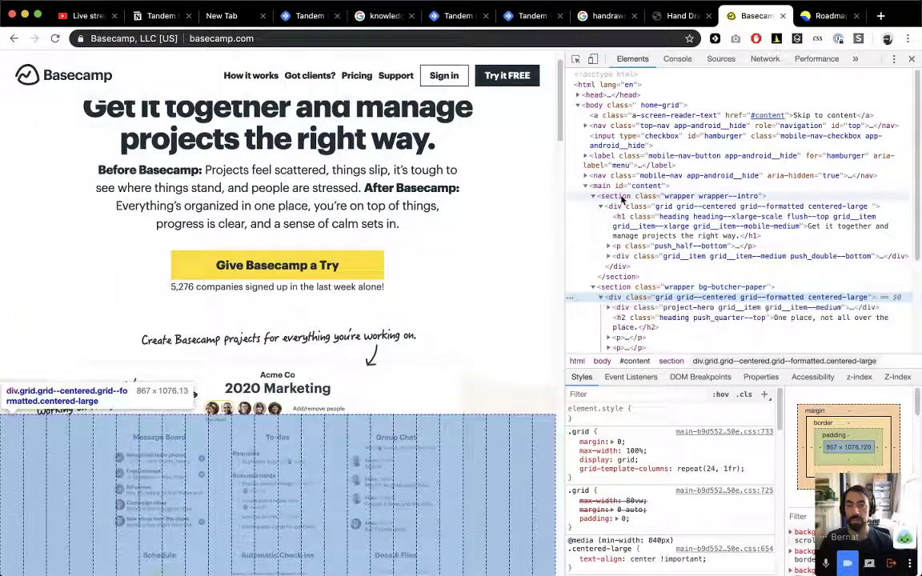
Examine the project-hero and sibling elements behind Basecamp's handwritten annotations, and look further down the page.
key(Up)
key(Down)
key(Up)
key(Down)
key(Down)
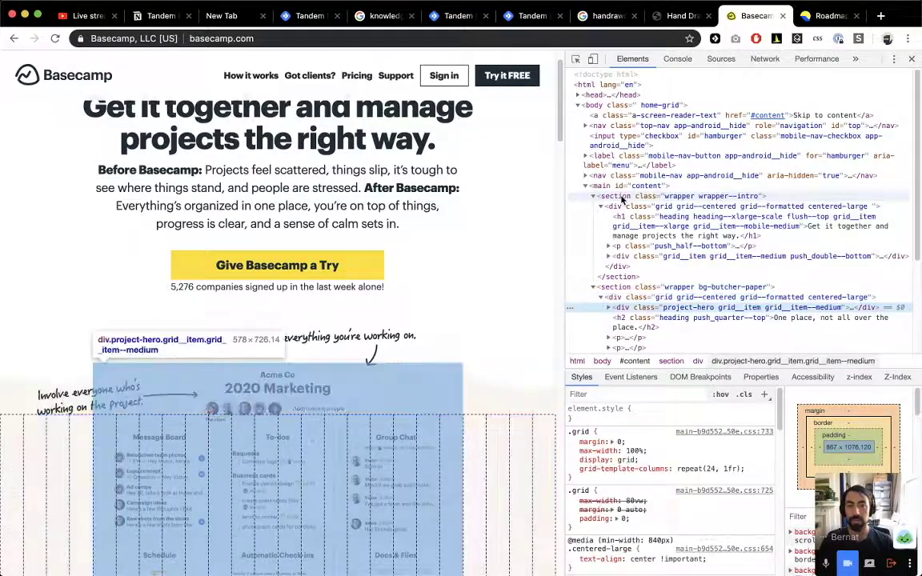
key(Down)
key(Down)
key(Down)
key(Down)
key(Down)
key(Down)
scroll(319, 197, down, 3)
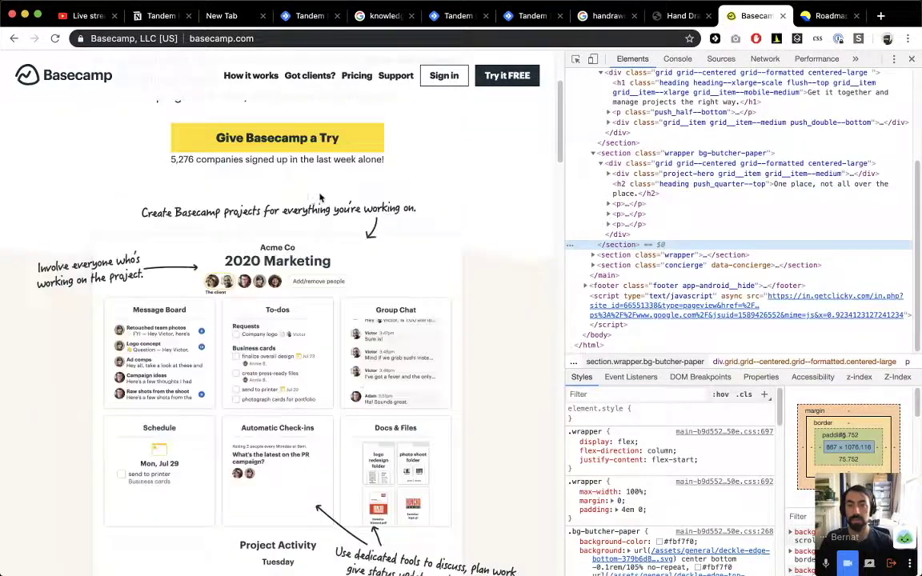
scroll(319, 197, down, 9)
scroll(143, 272, down, 13)
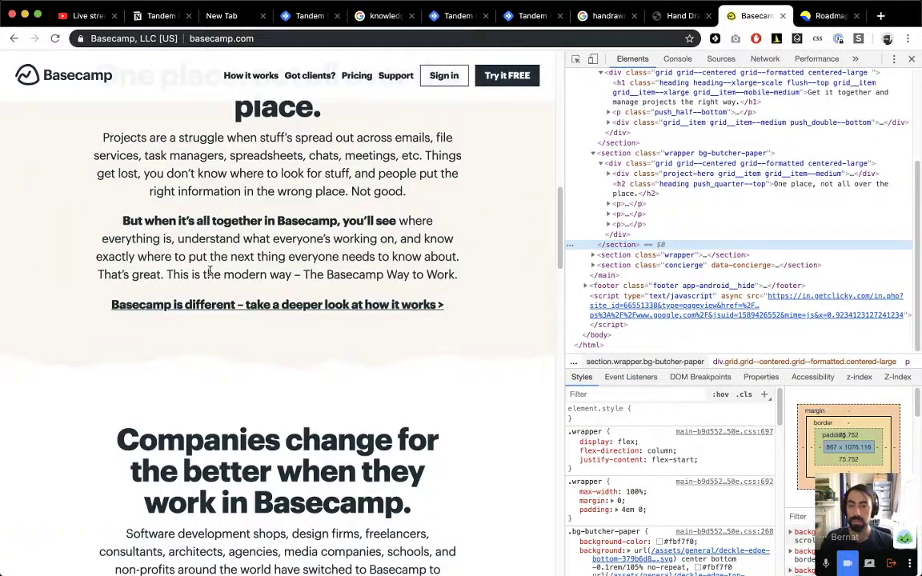
Look through the onroadmap.com page for visual style references.
key(super+Tab)
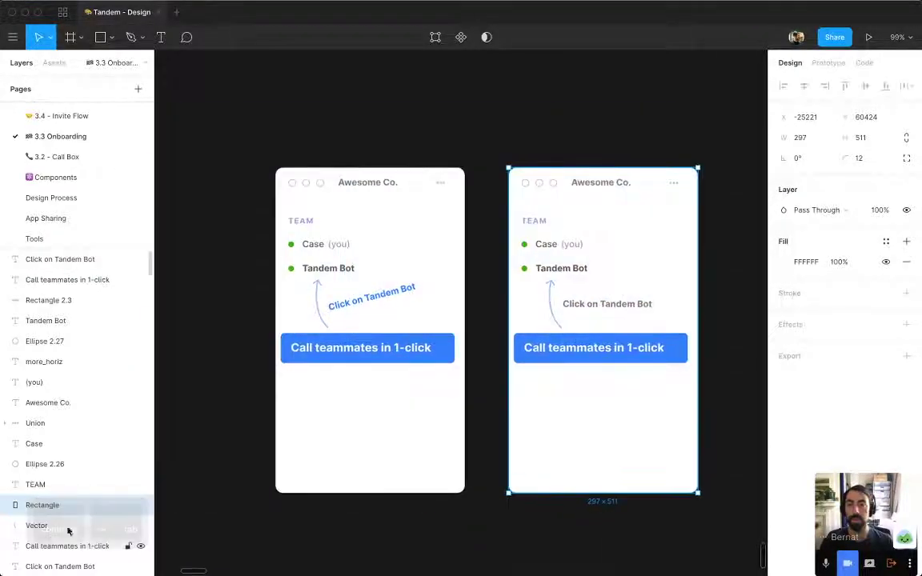
key(super+Tab)
scroll(392, 299, down, 15)
key(ctrl+Tab)
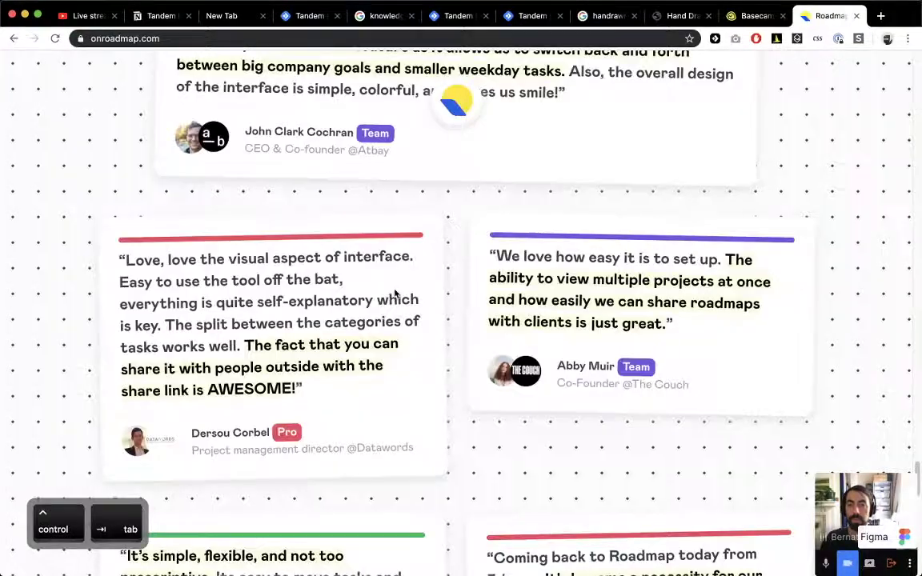
scroll(390, 305, up, 20)
scroll(388, 312, up, 20)
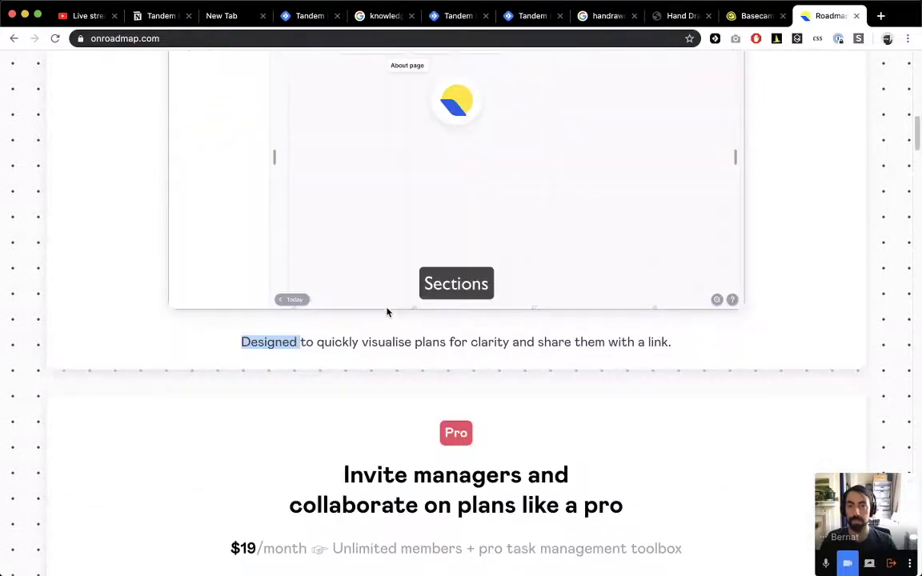
Return to Figma and move the copied panel's gray "Click on Tandem Bot" label slightly closer to the arrow.
key(super+Tab)
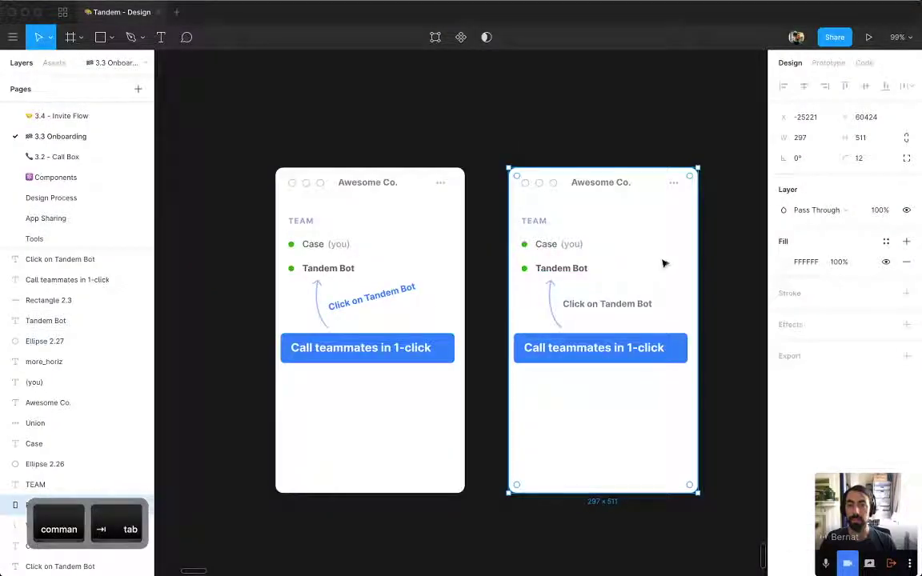
scroll(665, 261, right, 2)
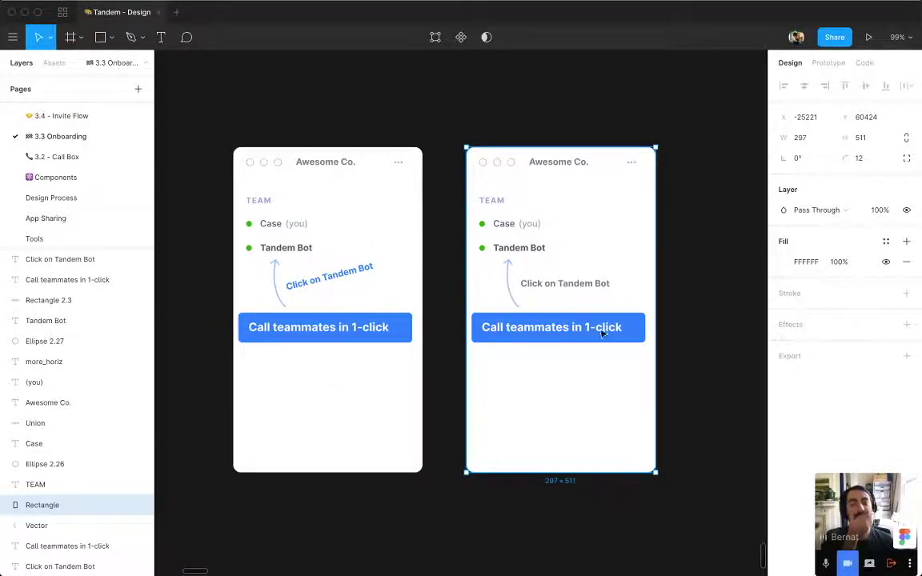
drag(243, 310, 388, 262)
super+click(509, 335)
drag(509, 336, 439, 372)
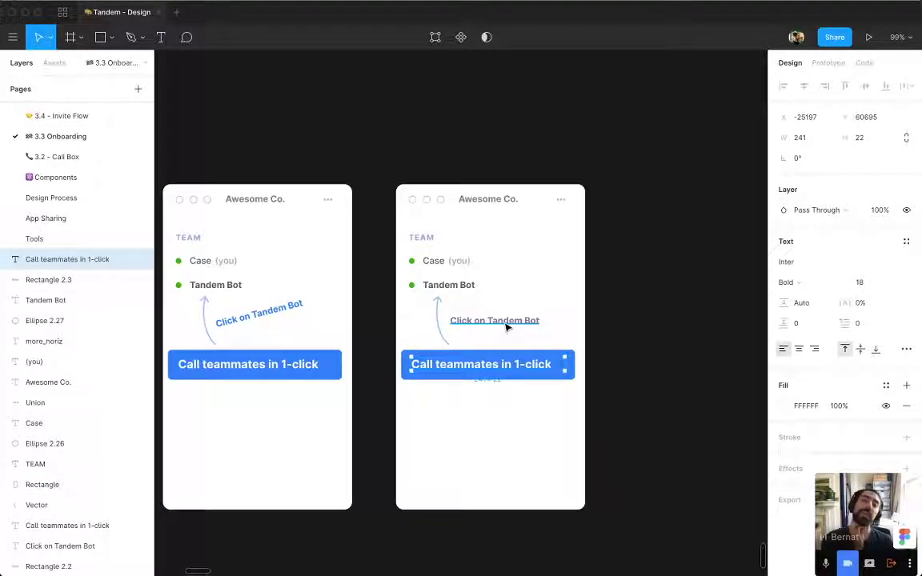
drag(506, 326, 500, 328)
click(615, 269)
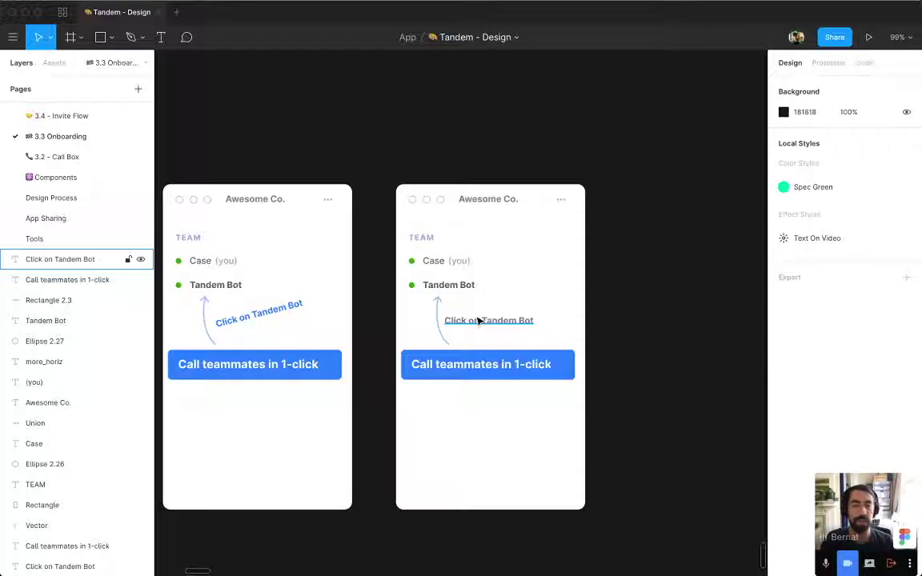
Duplicate the entire second Awesome Co. panel to its right as a third variant.
click(508, 304)
drag(510, 304, 485, 252)
key(z)
drag(679, 70, 251, 490)
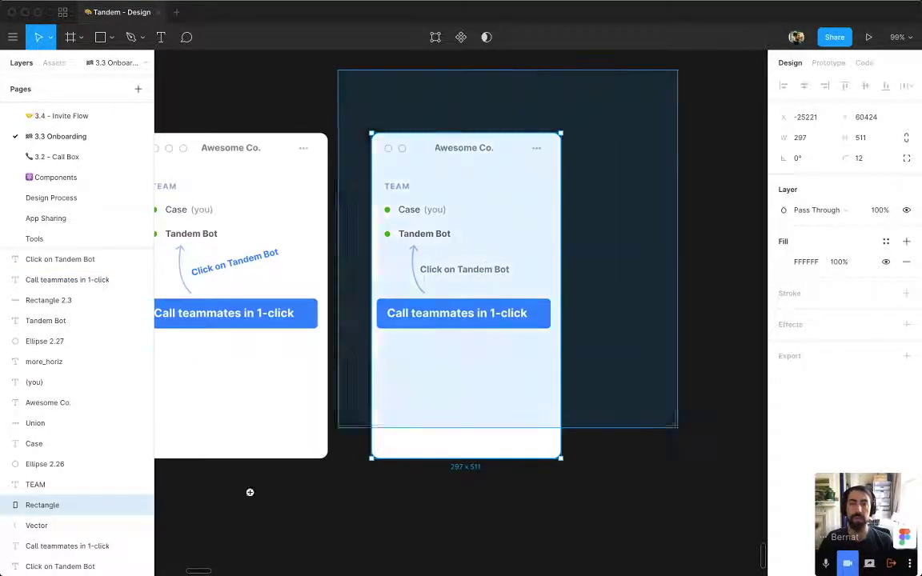
drag(400, 401, 382, 415)
key(z)
drag(266, 153, 640, 494)
key(ctrl+minus)
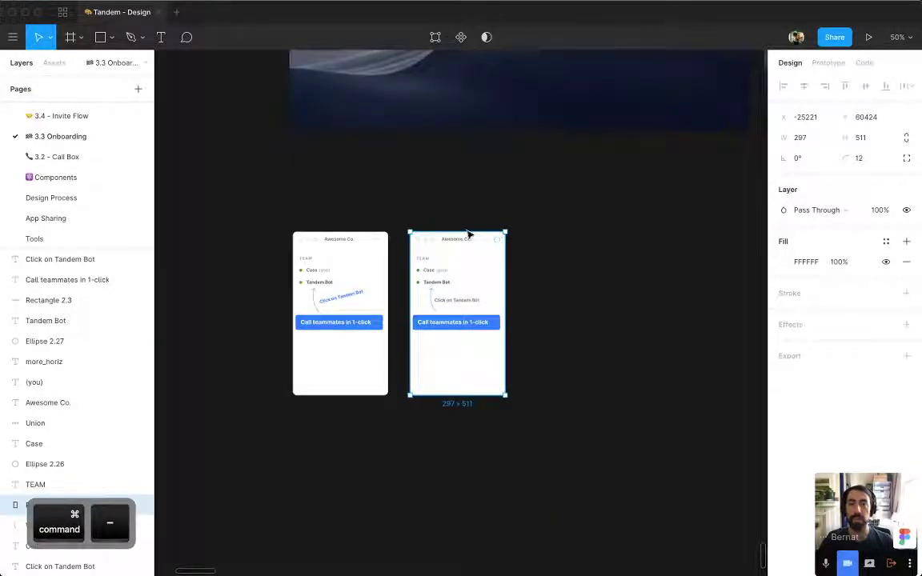
drag(401, 210, 540, 465)
drag(467, 363, 582, 366)
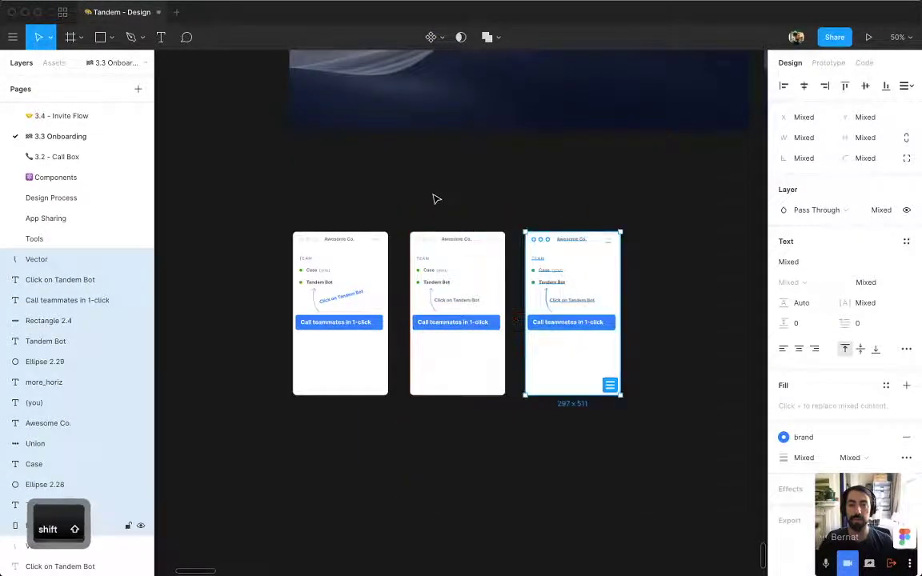
Draw short black lines radiating all around the Tandem Bot row in the third panel.
key(z)
drag(420, 167, 663, 418)
drag(296, 129, 593, 426)
drag(538, 418, 432, 381)
key(z)
drag(188, 173, 606, 494)
drag(533, 454, 480, 429)
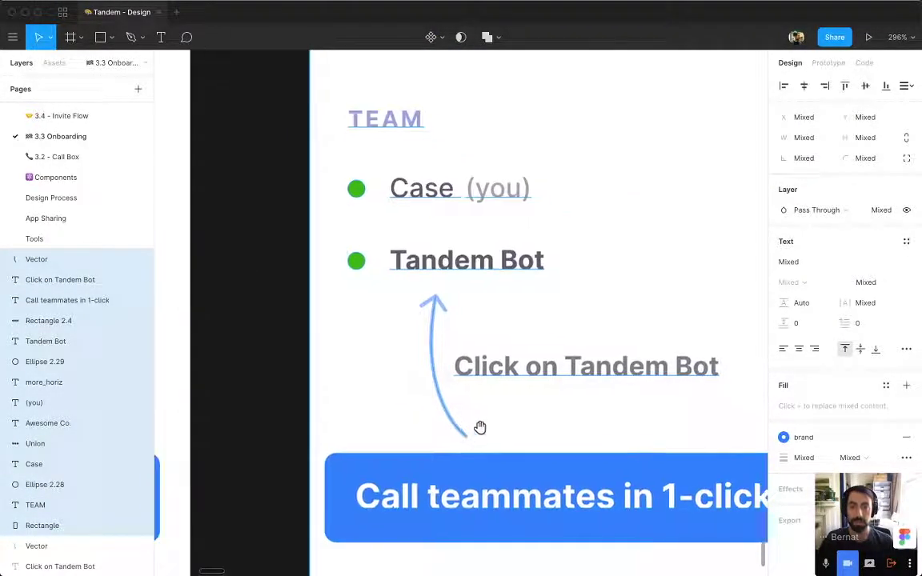
key(Escape)
key(l)
mouse_move(330, 219)
mouse_down()
mouse_move(341, 233)
mouse_move(387, 219)
mouse_move(383, 229)
mouse_move(498, 231)
mouse_up()
key(l)
key(l)
key(l)
key(l)
key(l)
key(l)
key(l)
mouse_move(551, 218)
mouse_down()
mouse_move(532, 237)
mouse_move(591, 246)
mouse_move(563, 269)
mouse_up()
key(l)
key(l)
key(l)
drag(564, 309, 541, 293)
mouse_move(487, 311)
mouse_down()
mouse_move(490, 289)
mouse_move(460, 293)
mouse_up()
key(l)
key(l)
key(l)
mouse_move(399, 311)
mouse_down()
mouse_move(407, 293)
mouse_move(337, 272)
mouse_move(328, 250)
mouse_up()
key(l)
key(l)
key(l)
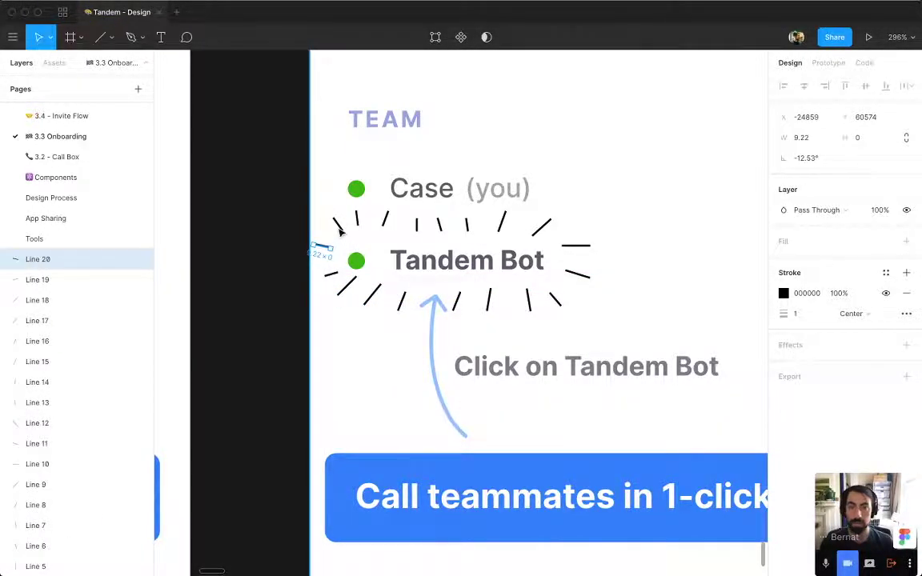
Select all the radiating lines around Tandem Bot, leaving out the name, arrow and background, and merge them with Union.
click(343, 221)
drag(314, 204, 577, 240)
drag(628, 217, 323, 237)
shift+super+click(323, 247)
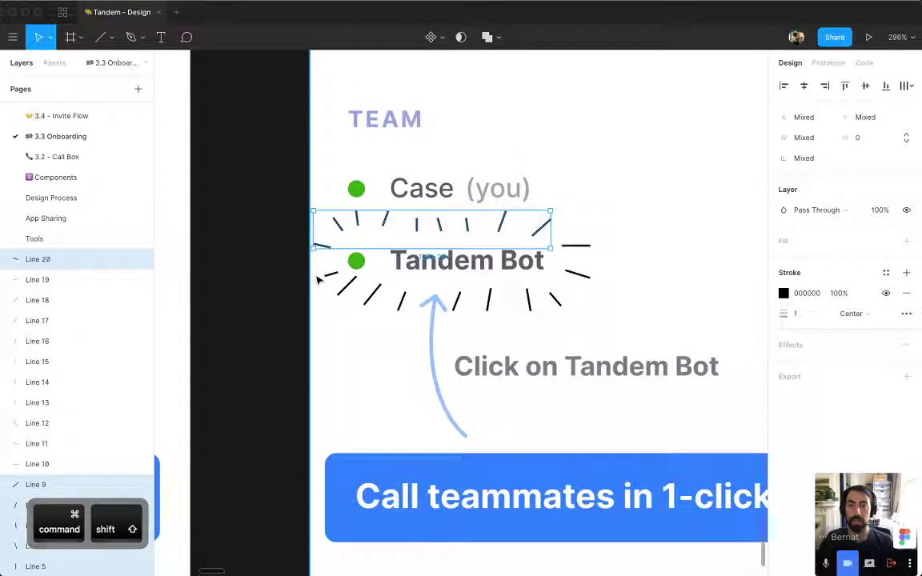
drag(314, 276, 411, 319)
drag(613, 318, 466, 294)
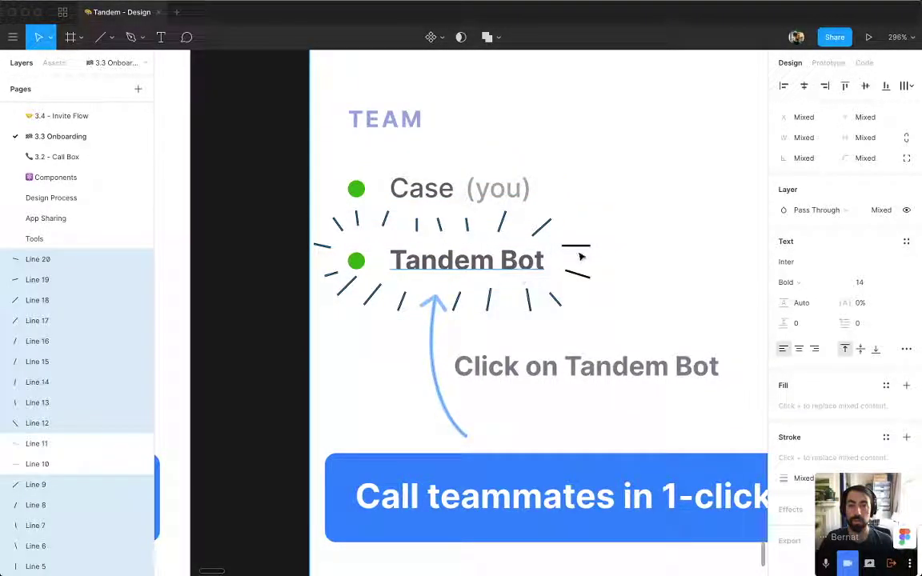
shift+click(579, 249)
shift+click(581, 276)
shift+click(496, 265)
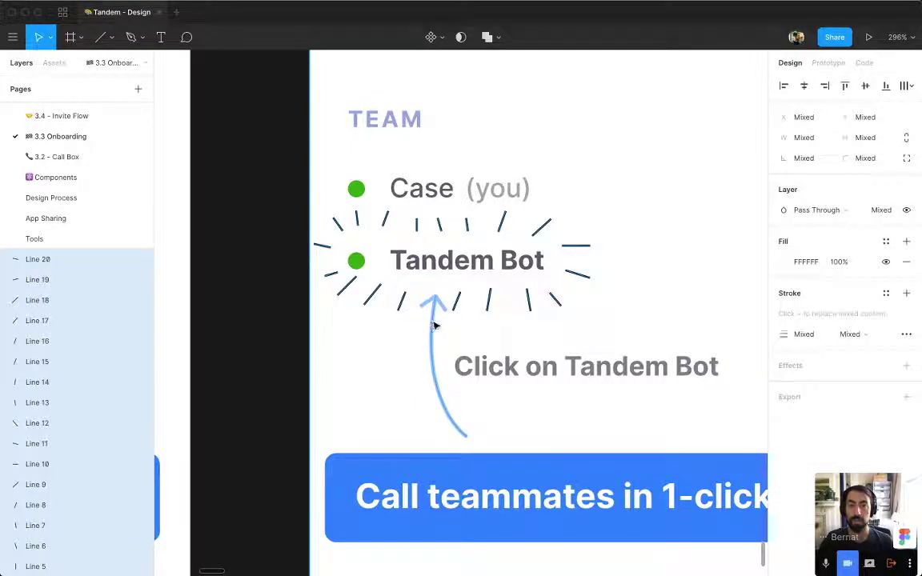
shift+click(434, 323)
mouse_move(526, 302)
mouse_down()
mouse_move(536, 303)
mouse_move(527, 293)
mouse_up()
key(super+z)
shift+click(582, 336)
key(super+z)
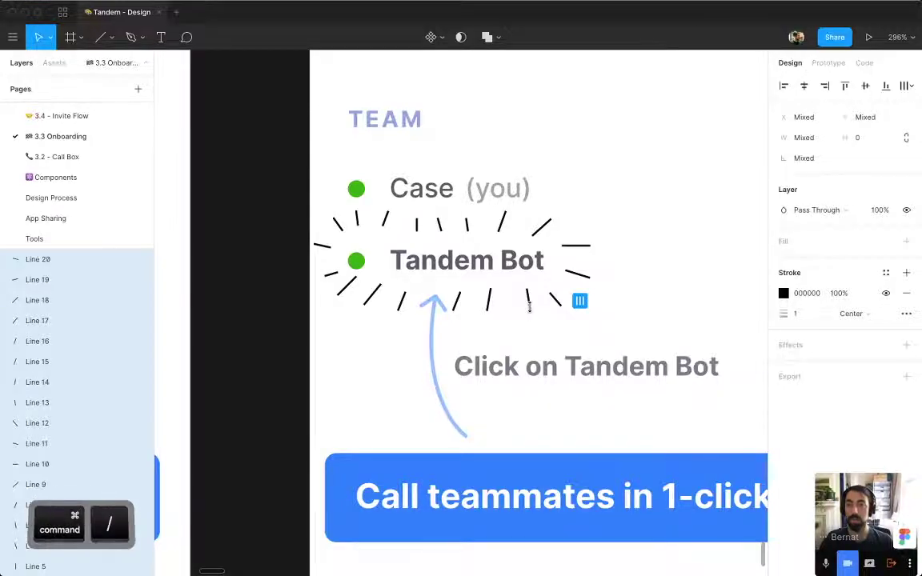
key(super+slash)
text(union)
key(Return)
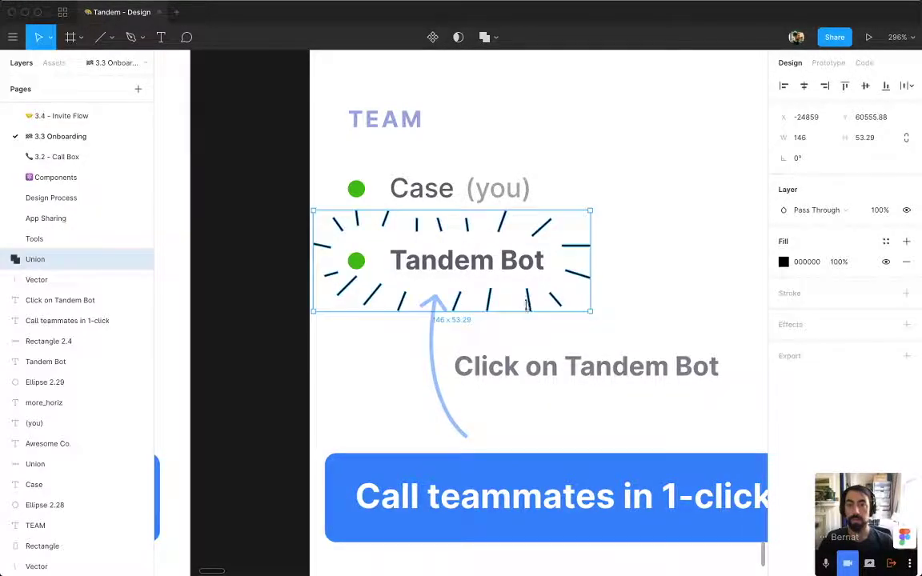
Recolor the merged radiating lines with the button's blue 367FFB and set their opacity to 20%.
click(783, 263)
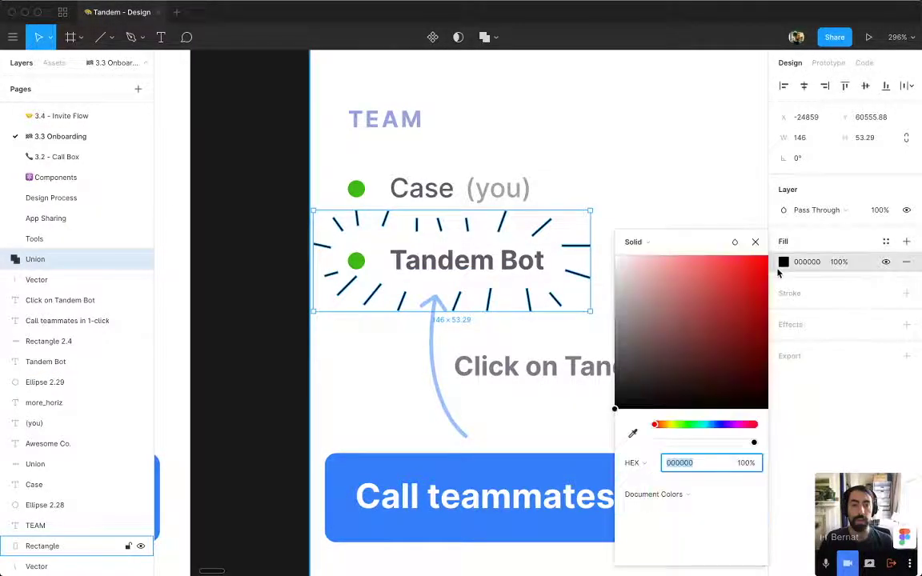
key(ctrl+c)
click(558, 477)
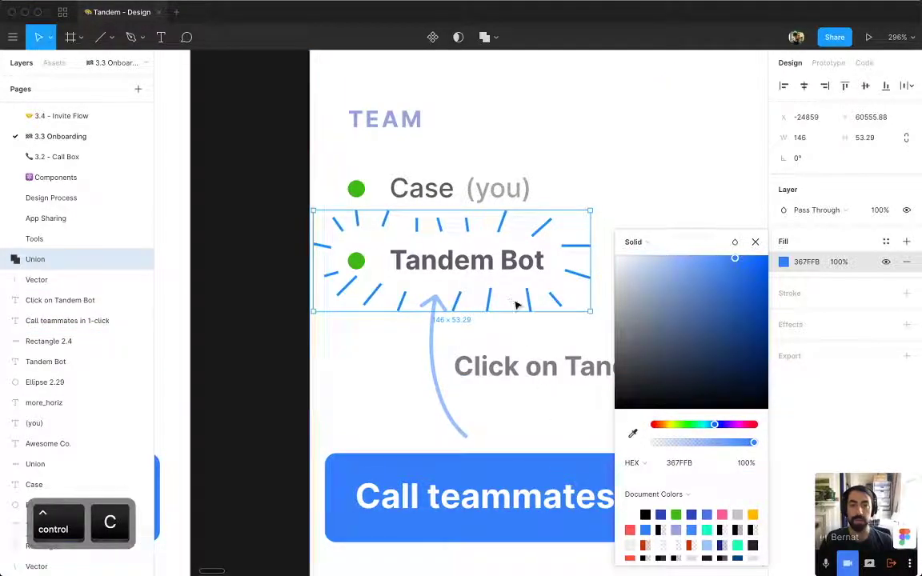
key(2)
click(554, 336)
drag(553, 351, 518, 335)
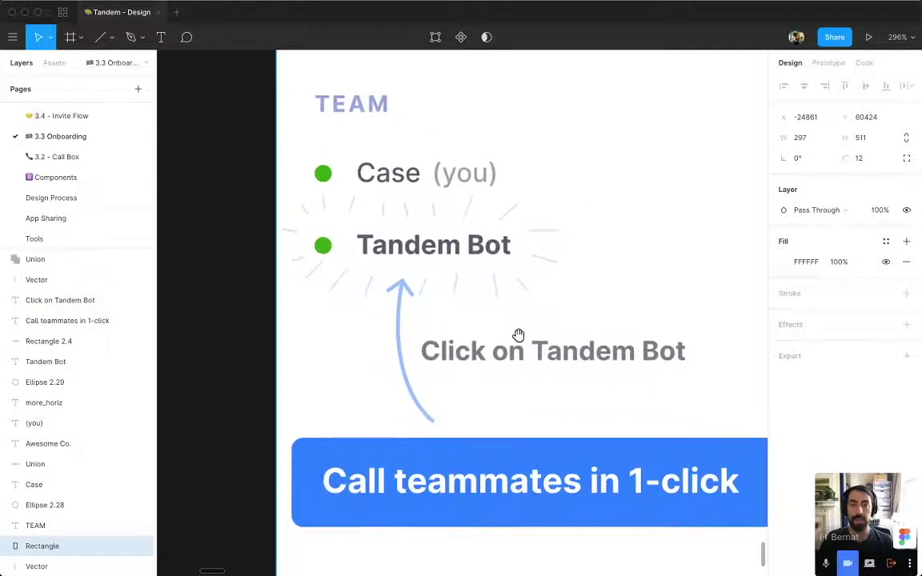
Draw a rectangle about 121 × 31 over the third panel's Tandem Bot row, filled with the button's blue 367FFB.
key(r)
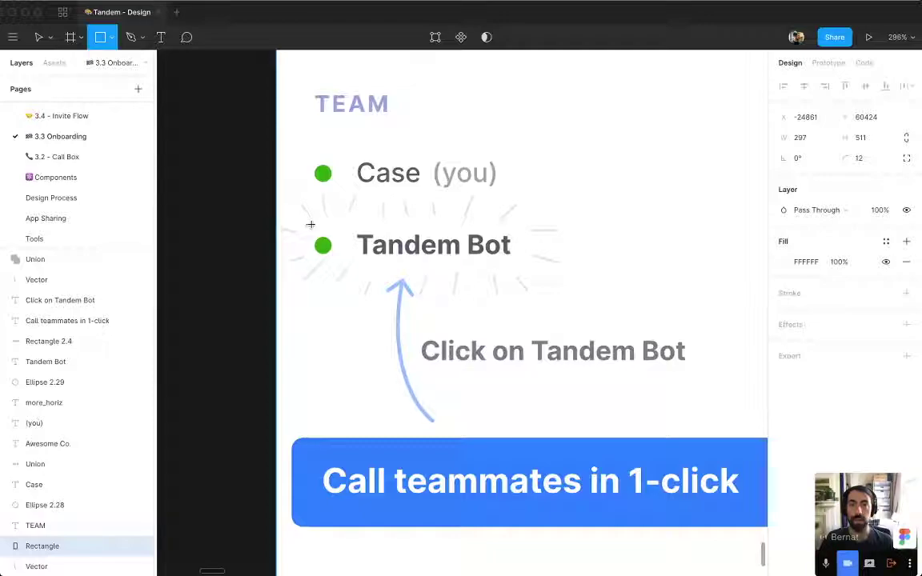
drag(299, 215, 528, 273)
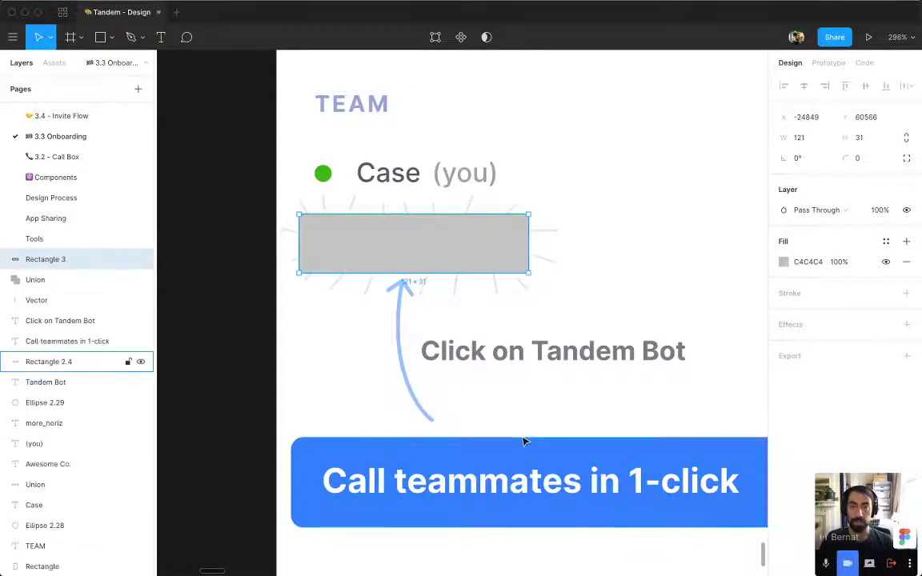
key(ctrl+c)
click(524, 441)
Reshape the blue rectangle into an irregular, hand-drawn highlight by curving its long edges, shifting its lower corners and rounding its corners.
double_click(525, 254)
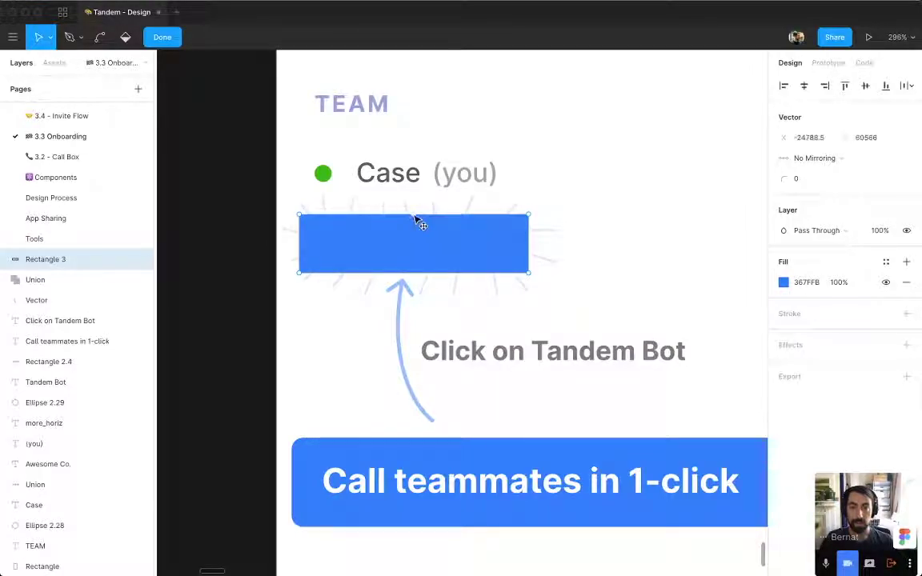
key(super)
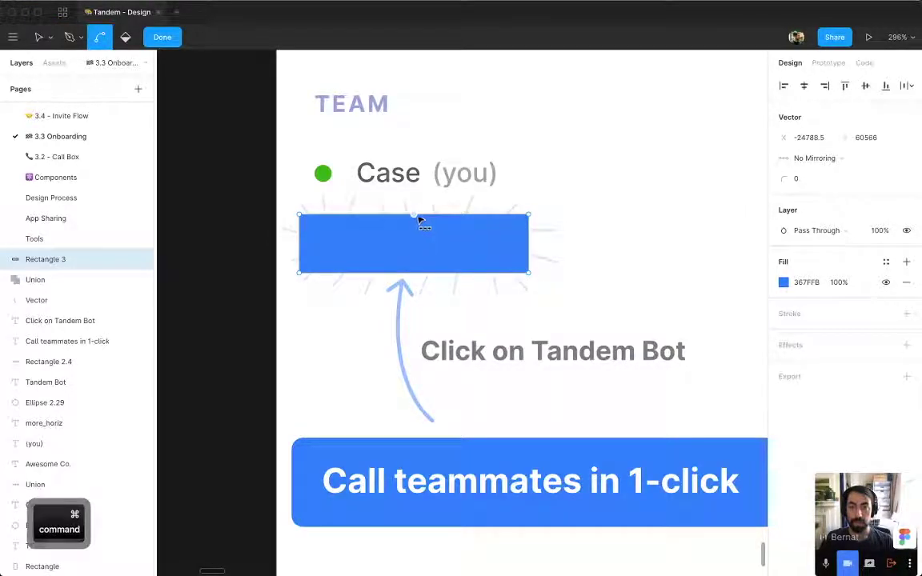
drag(417, 218, 450, 207)
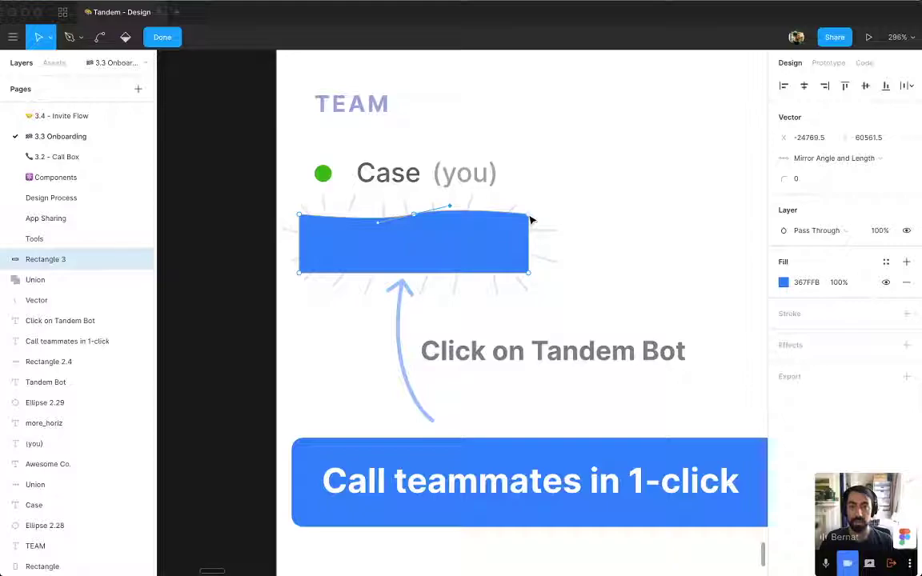
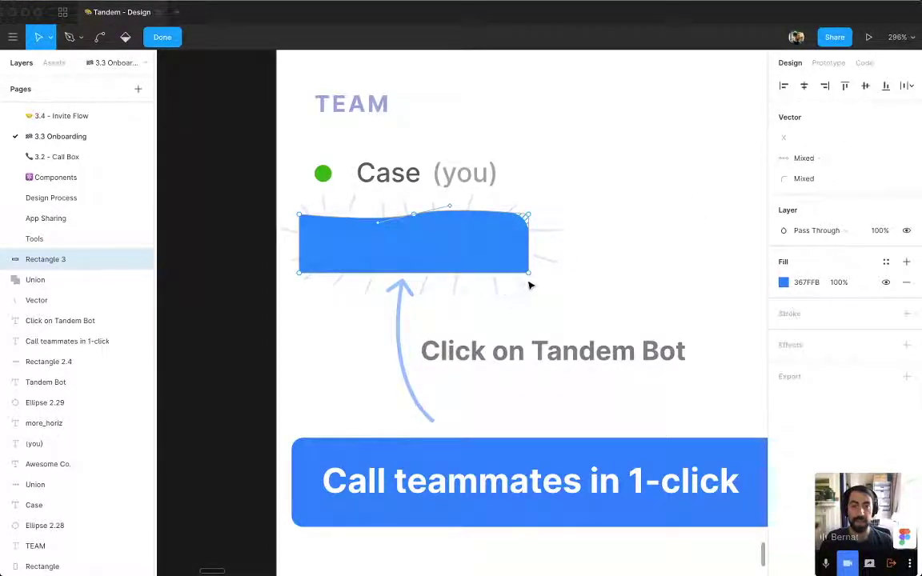
drag(528, 273, 521, 275)
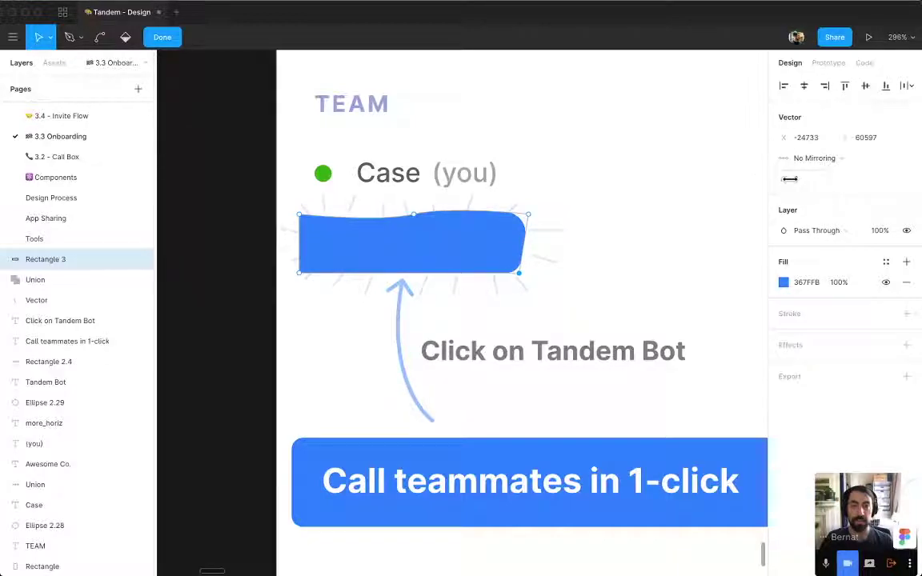
drag(299, 274, 305, 285)
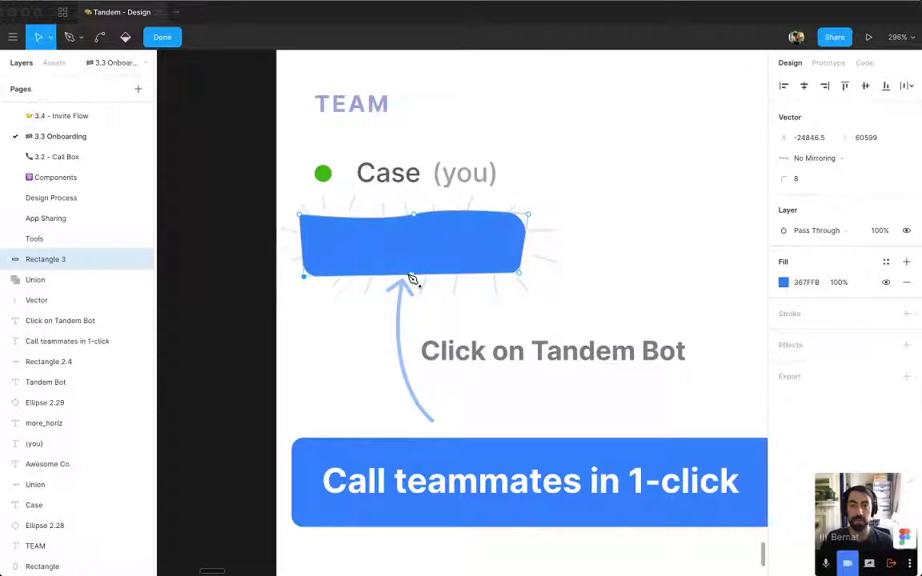
mouse_move(442, 277)
mouse_down()
mouse_move(431, 285)
mouse_move(457, 296)
mouse_move(461, 280)
mouse_move(405, 276)
mouse_move(432, 280)
mouse_up()
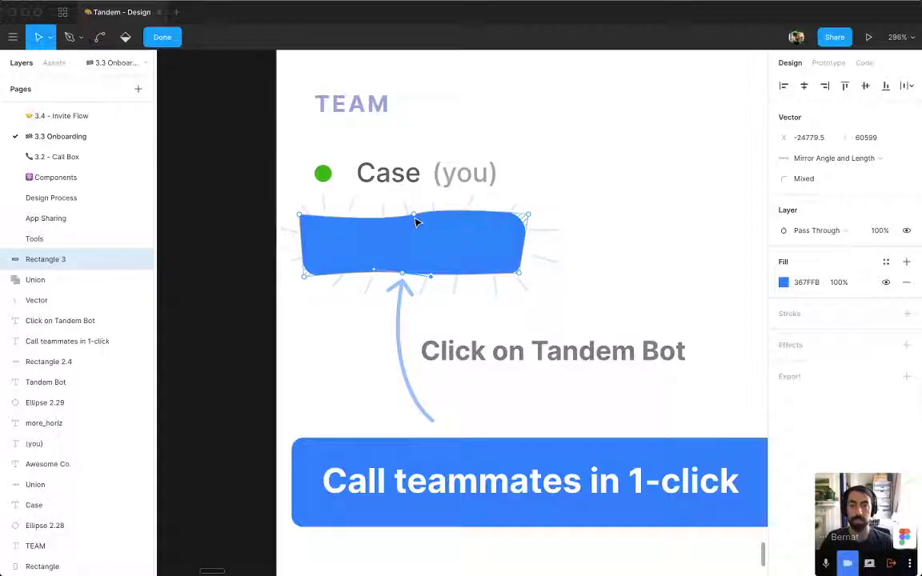
drag(464, 206, 486, 208)
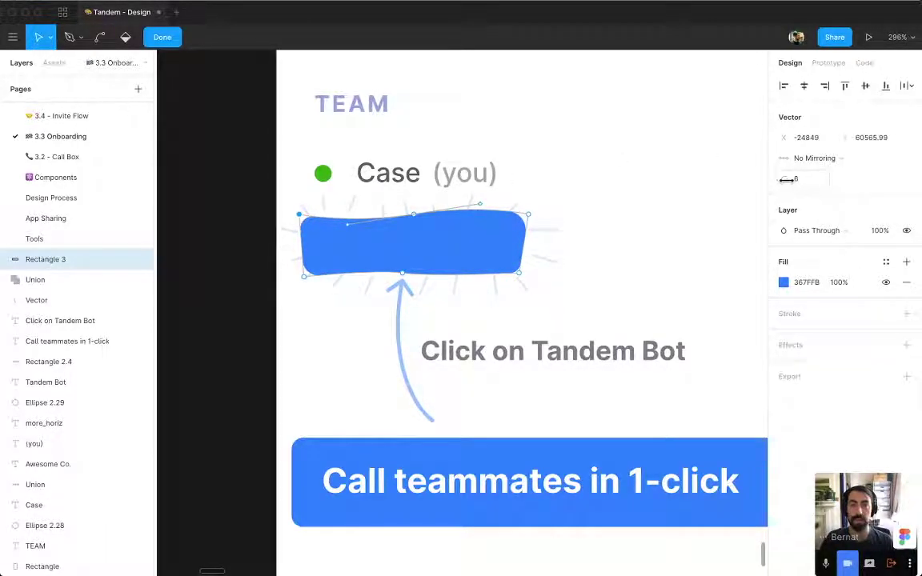
Finish the shape editing and set the irregular highlight's opacity to 20%.
key(Escape)
key(1)
key(2)
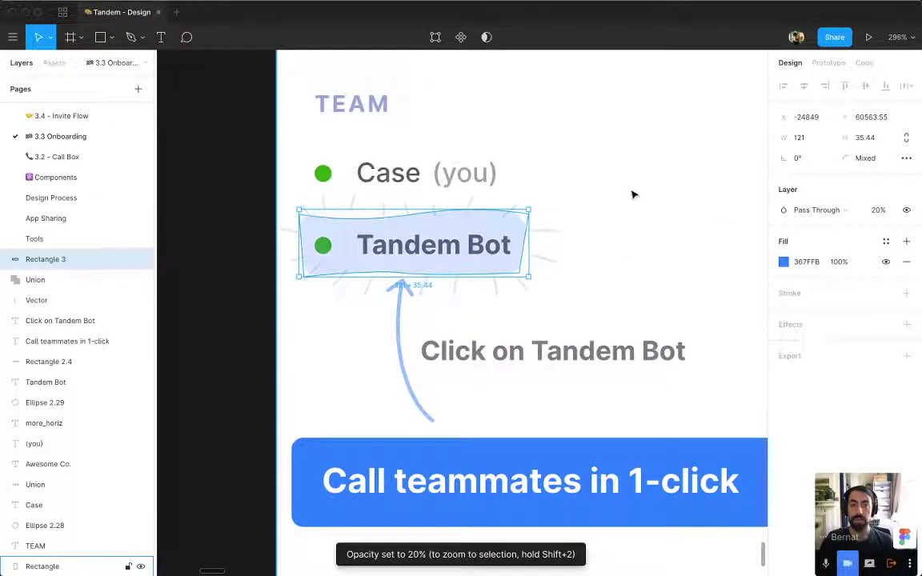
click(605, 237)
Duplicate the whole third panel to its right as a fourth variant and delete the irregular highlight from the copy.
key(super+minus)
key(super+minus)
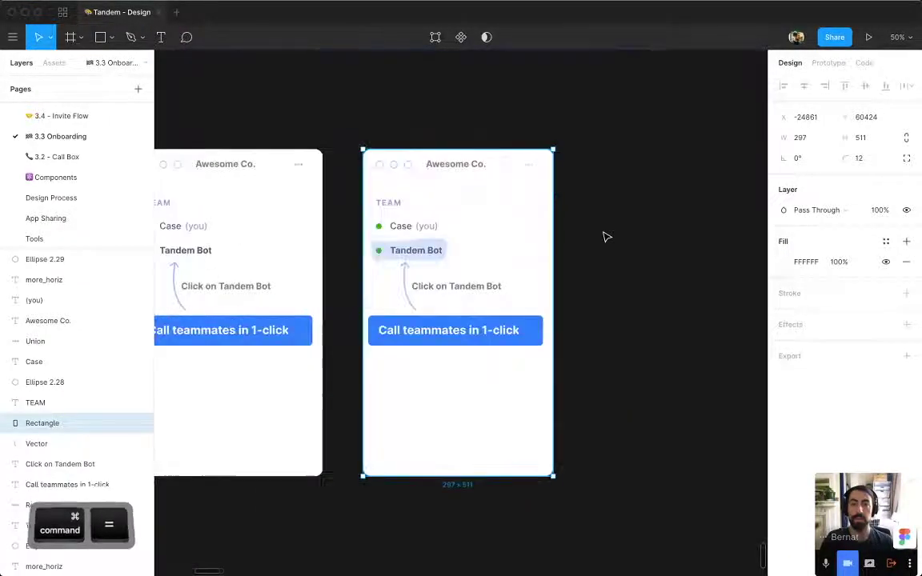
key(super+equal)
drag(350, 123, 647, 532)
drag(421, 340, 639, 340)
scroll(649, 314, up, 5)
super+click(591, 316)
key(BackSpace)
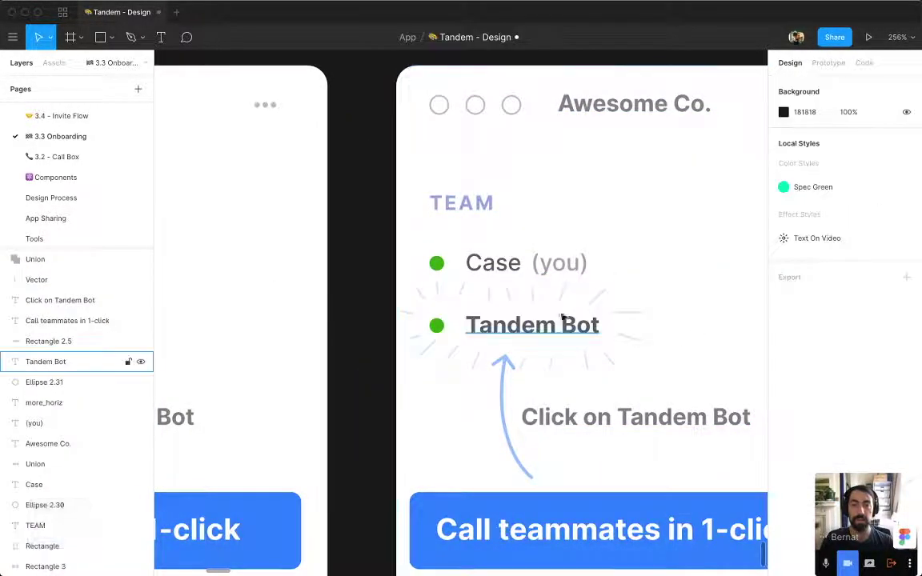
key(r)
drag(420, 301, 617, 355)
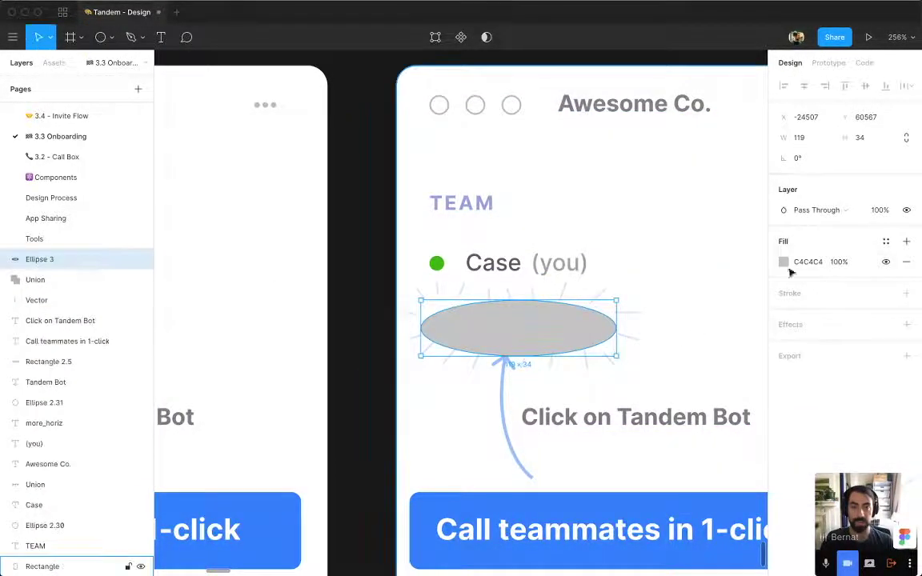
click(886, 242)
click(814, 348)
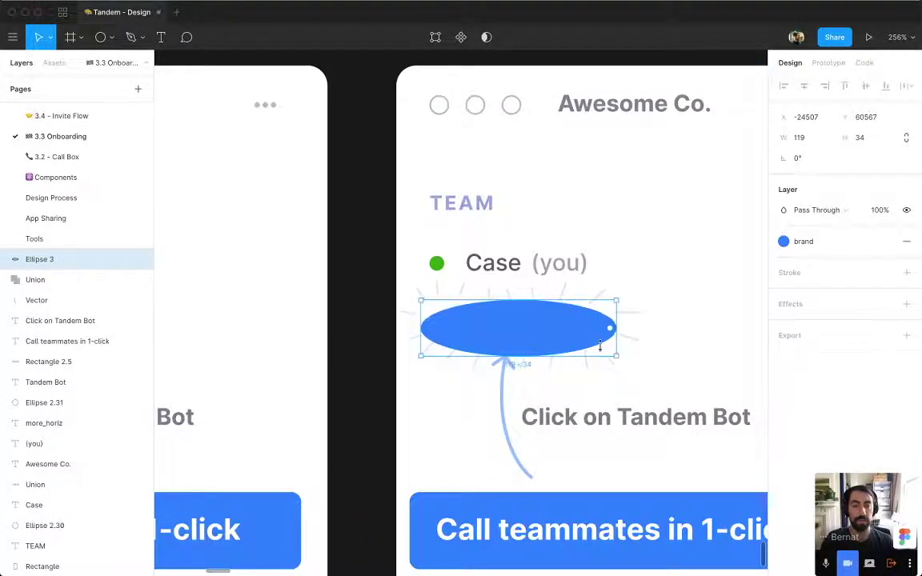
key(Delete)
Draw a rectangle about 121 × 29 over the fourth panel's Tandem Bot row and apply the brand color style to it.
key(r)
drag(417, 301, 614, 350)
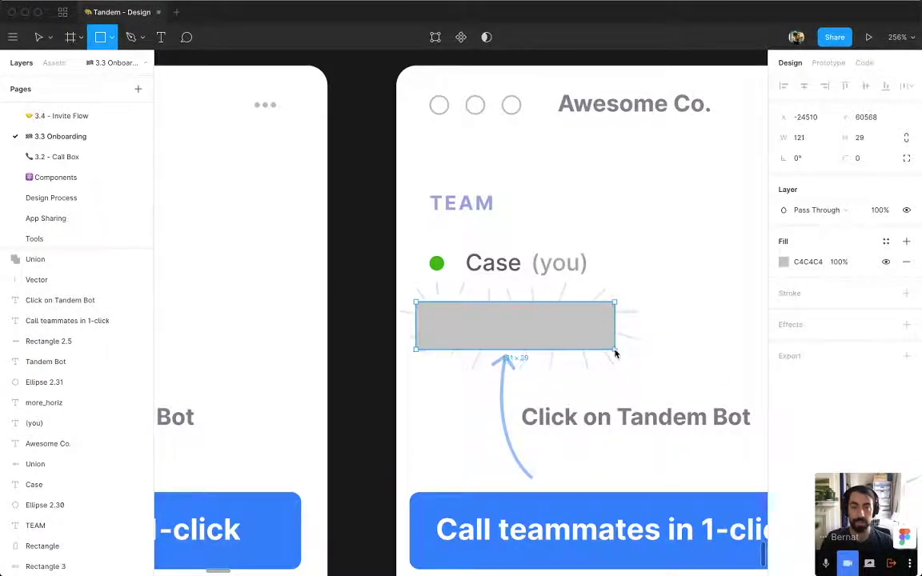
click(886, 242)
click(788, 345)
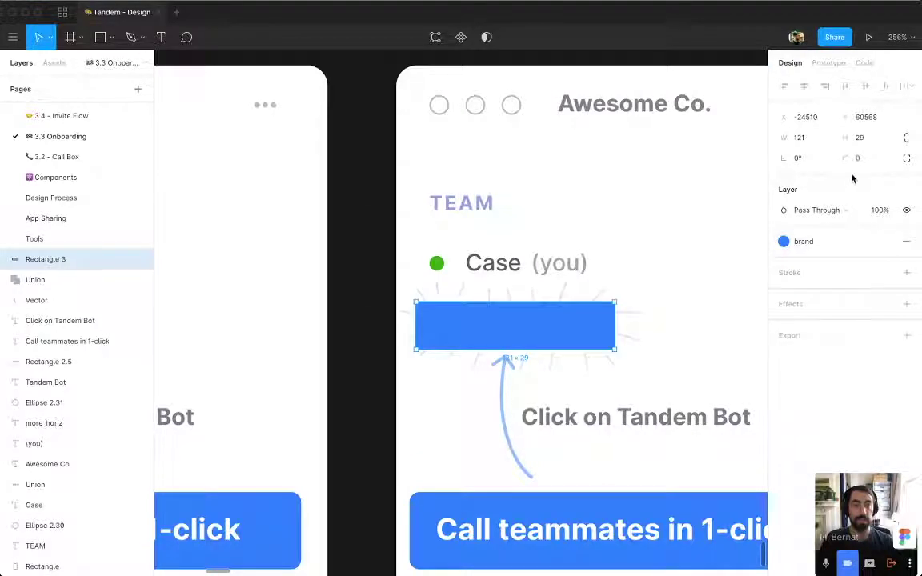
Round the brand-colored rectangle into a pill with corner radius 46 and set its opacity to 20%.
drag(593, 210, 542, 329)
key(1)
key(2)
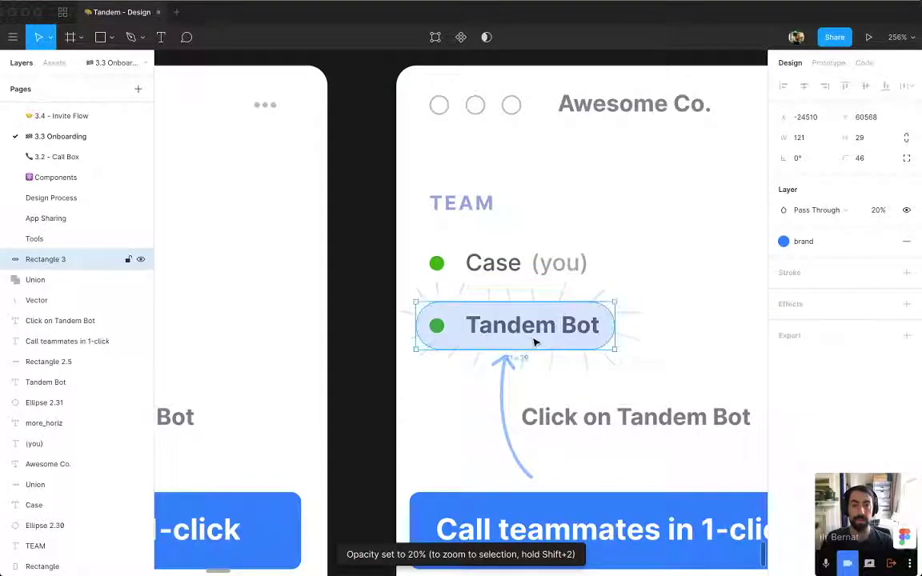
Delete the radiating lines from the fourth panel and nudge the pill highlight 2 px to the right.
scroll(538, 343, down, 2)
scroll(538, 342, right, 1)
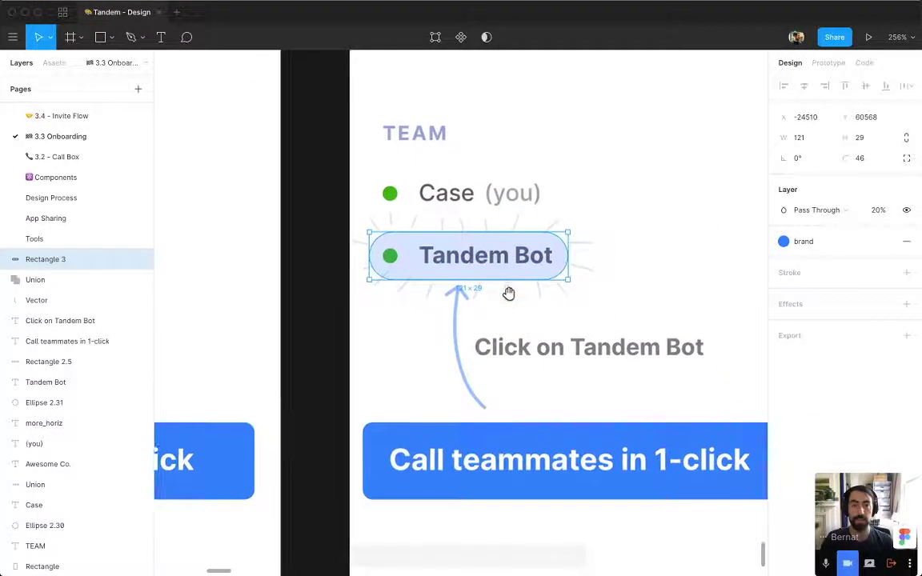
click(463, 229)
key(BackSpace)
key(super+minus)
key(super+equal)
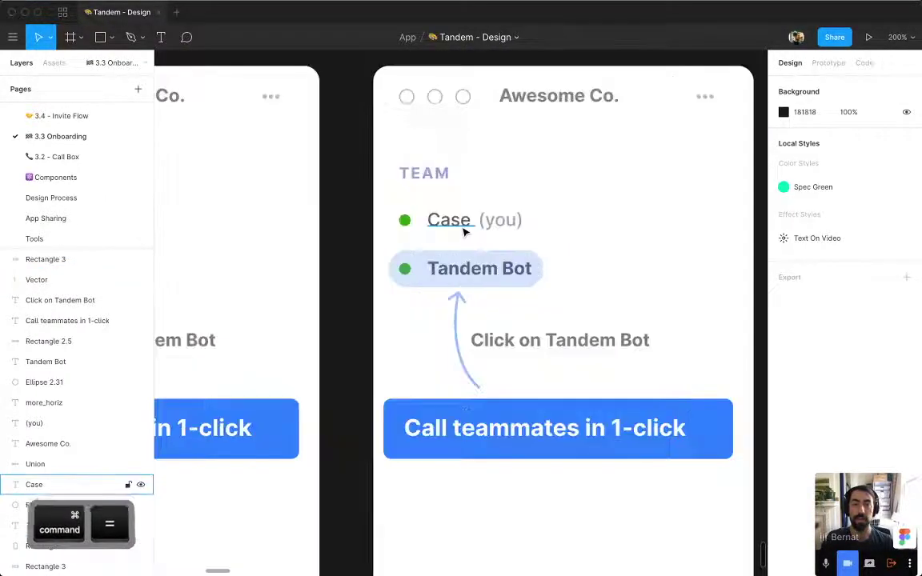
super+click(502, 265)
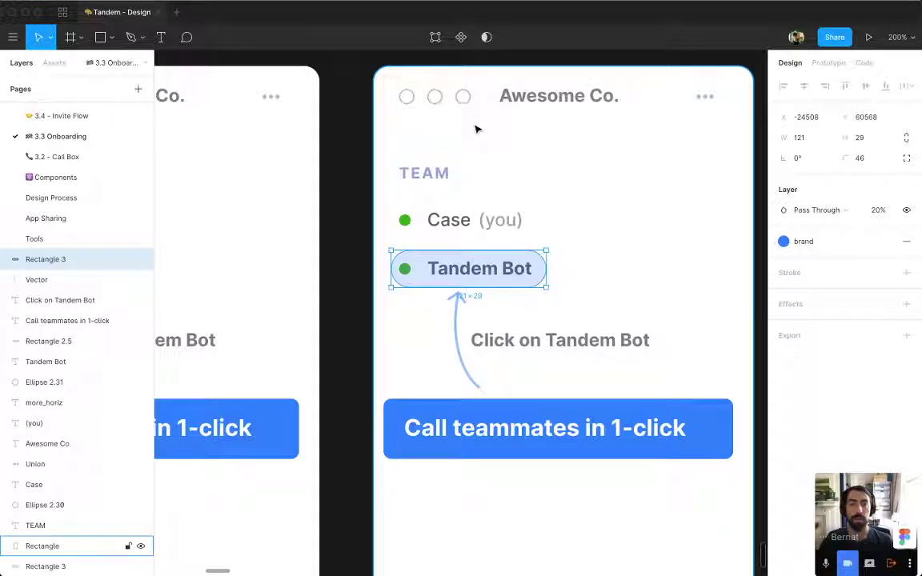
Duplicate the entire fourth panel to its right as a fifth variant.
key(super+minus)
scroll(475, 129, down, 1)
scroll(476, 128, right, 1)
drag(363, 155, 629, 545)
drag(457, 400, 673, 396)
Swap the fill and stroke of the fifth panel's Tandem Bot pill so that it is only outlined.
scroll(584, 428, up, 5)
drag(614, 371, 515, 315)
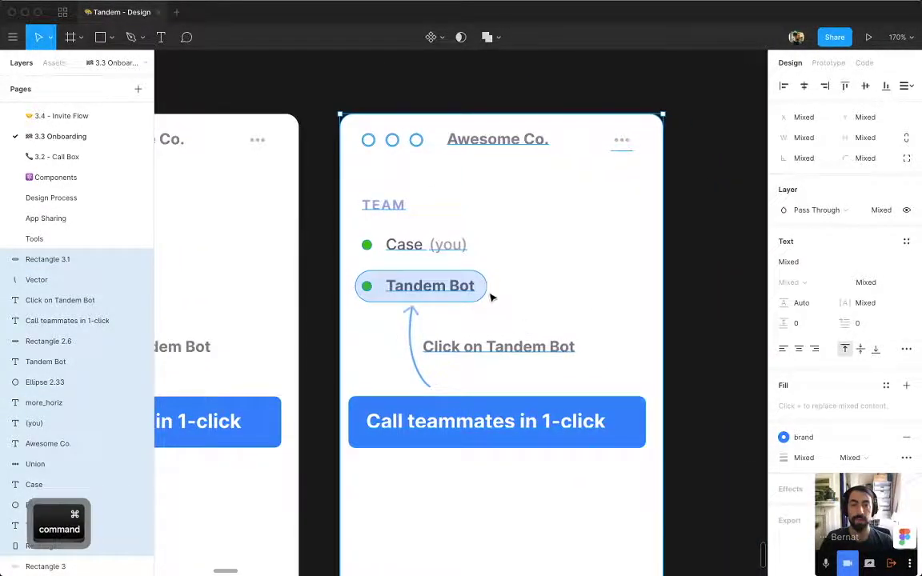
super+click(490, 296)
key(shift+x)
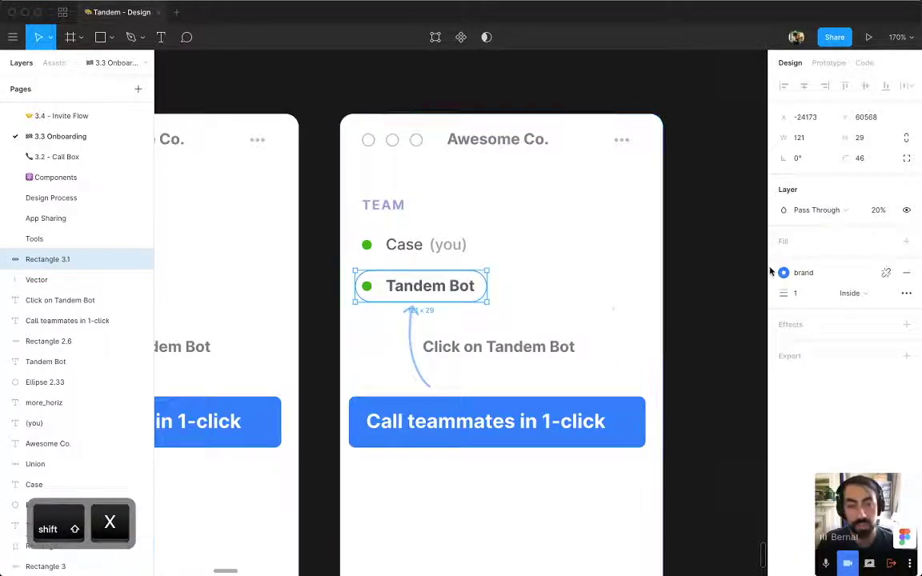
Give the pill a stroke of 6 aligned outside, and adjust its shape to 27 high and 2 px further left.
click(862, 295)
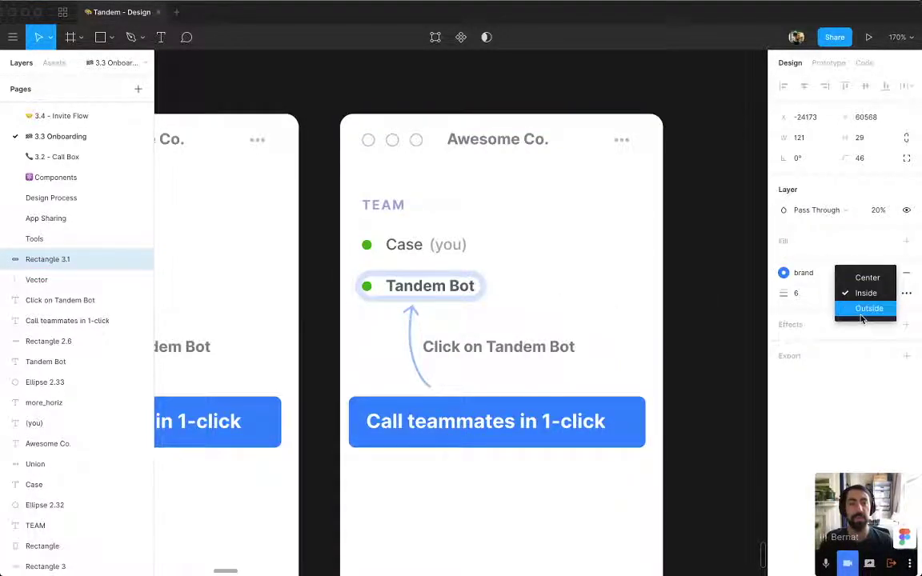
click(863, 309)
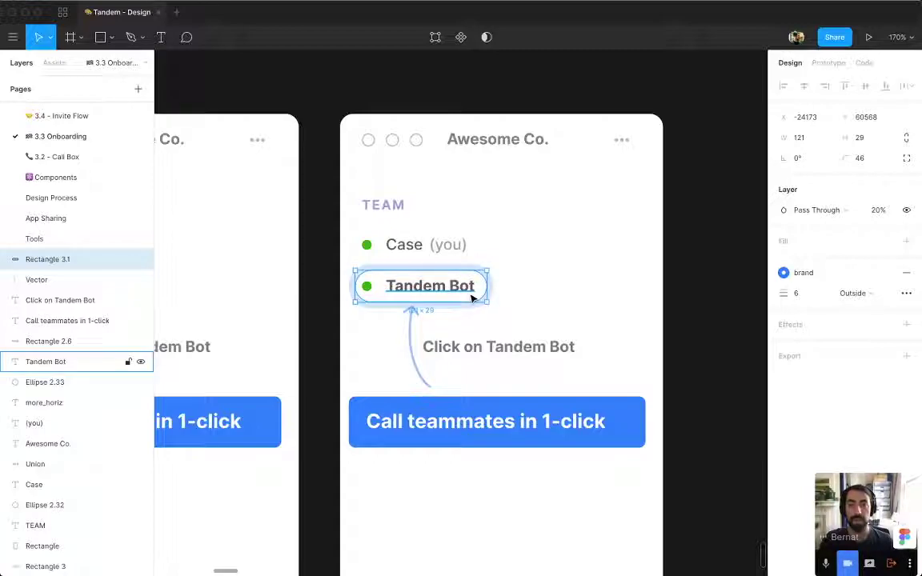
key(super+Up)
key(super+Up)
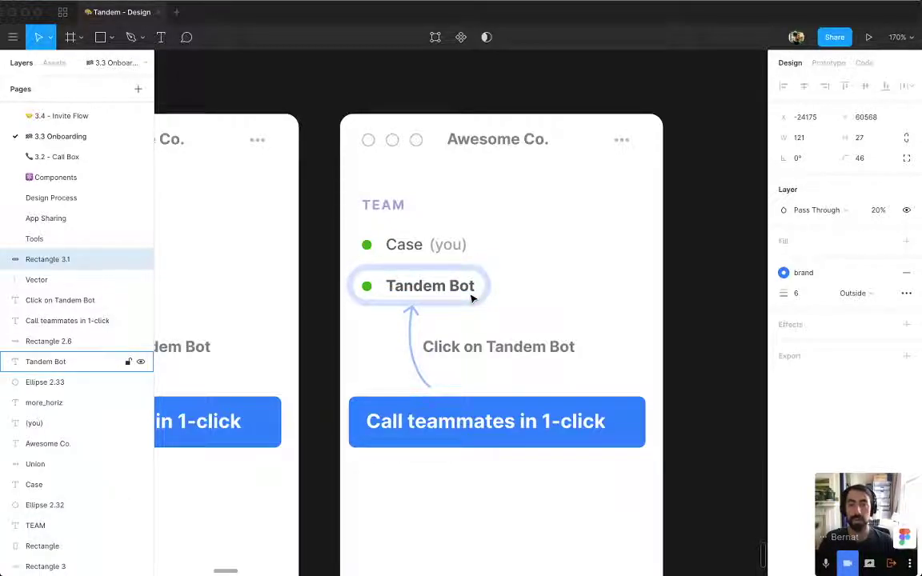
Move the fifth panel's arrow slightly down and to the left so it clears the pill outline.
click(471, 345)
click(410, 319)
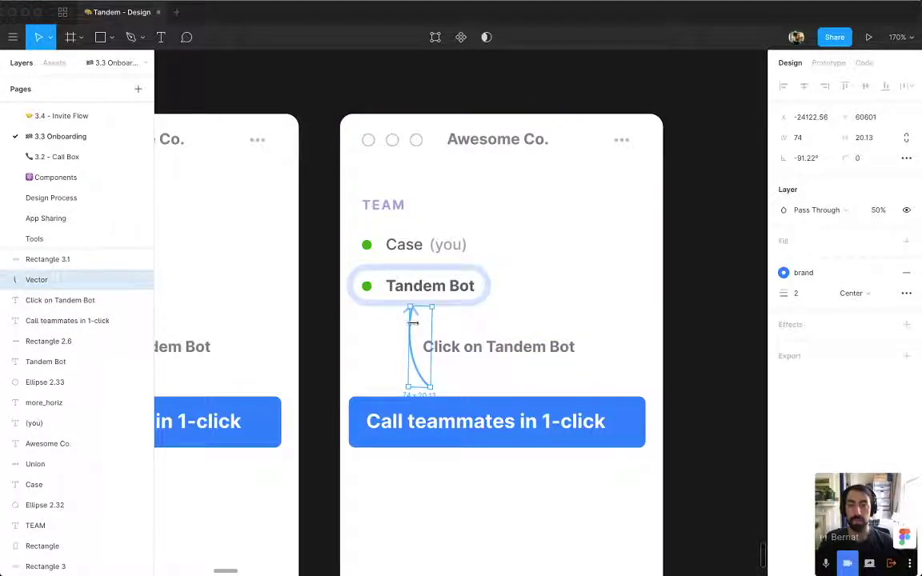
drag(412, 322, 419, 338)
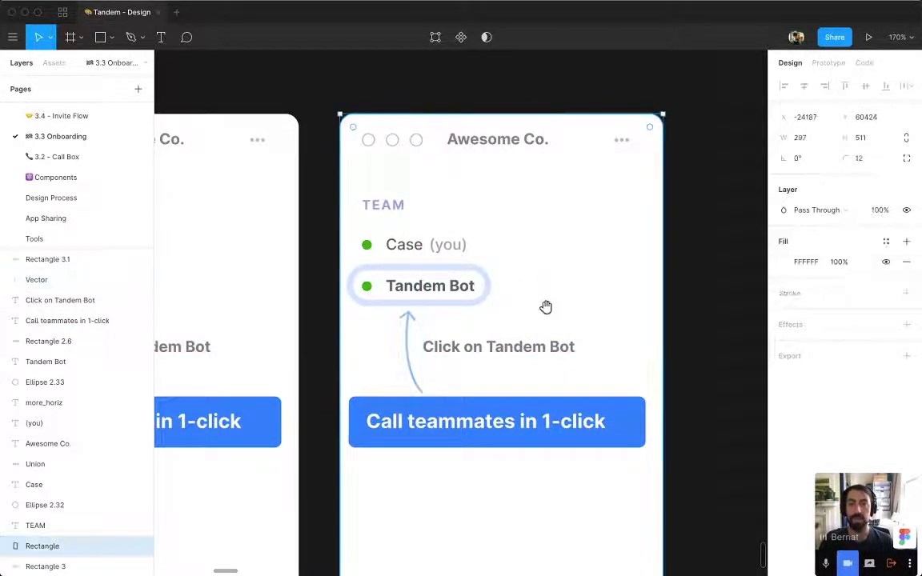
scroll(545, 306, right, 2)
super+click(425, 369)
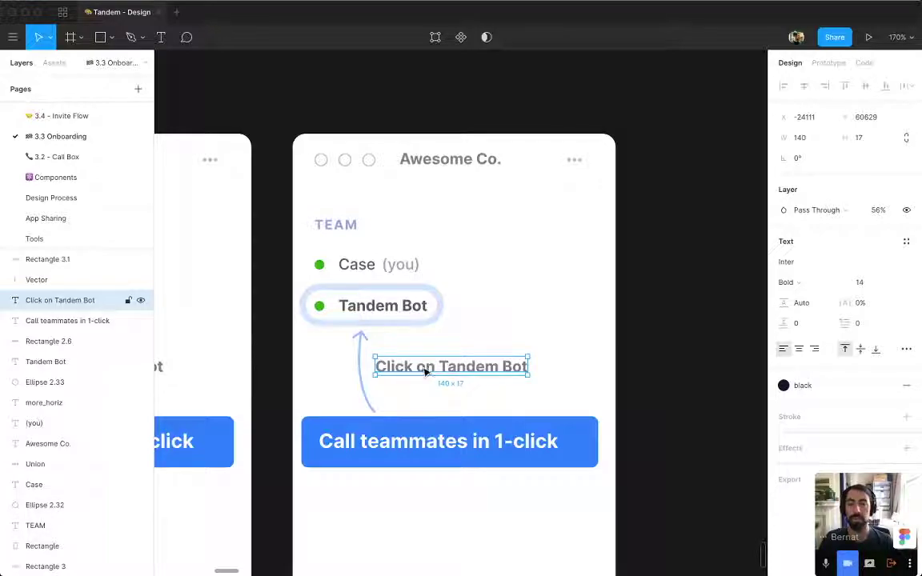
double_click(430, 368)
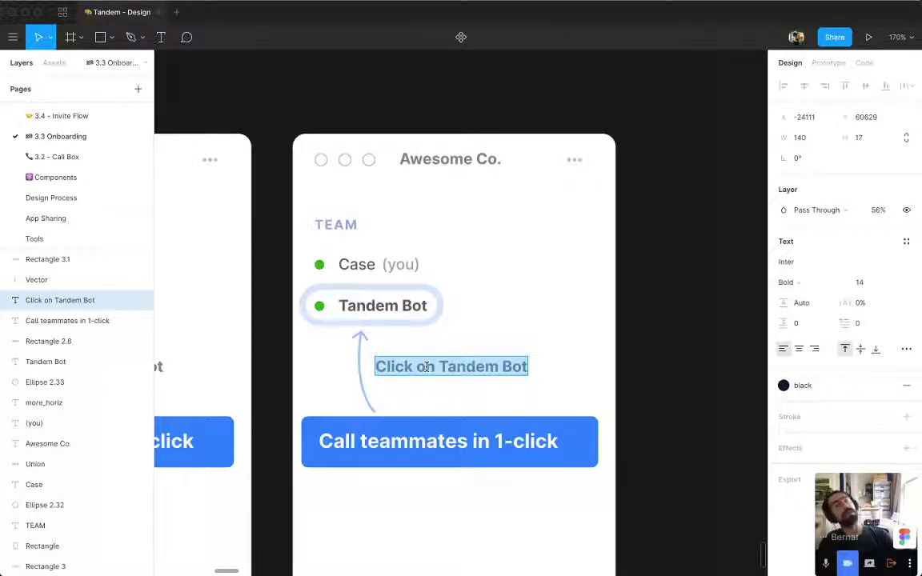
key(Escape)
scroll(511, 420, down, 2)
click(545, 463)
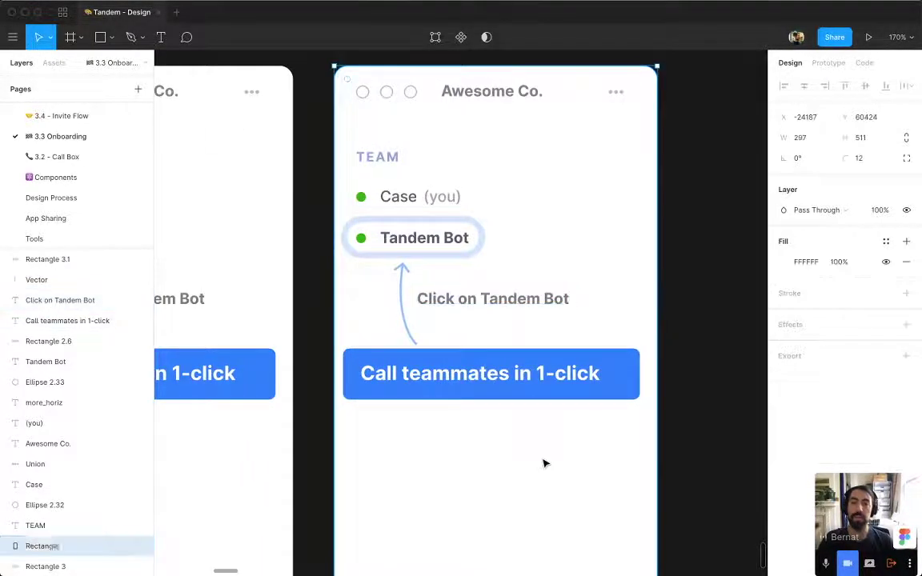
Move the fifth panel's hint text beside the Tandem Bot pill, shorten it to "Click", and tilt it by about 12.74°.
key(super+minus)
key(super+equal)
click(444, 262)
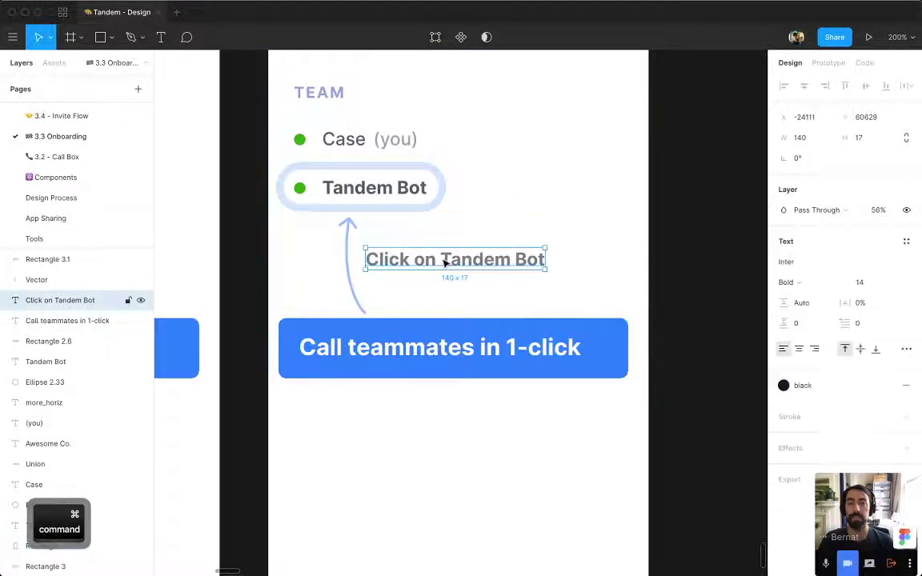
drag(444, 261, 524, 159)
double_click(522, 180)
text(Click)
key(Escape)
click(529, 175)
click(510, 185)
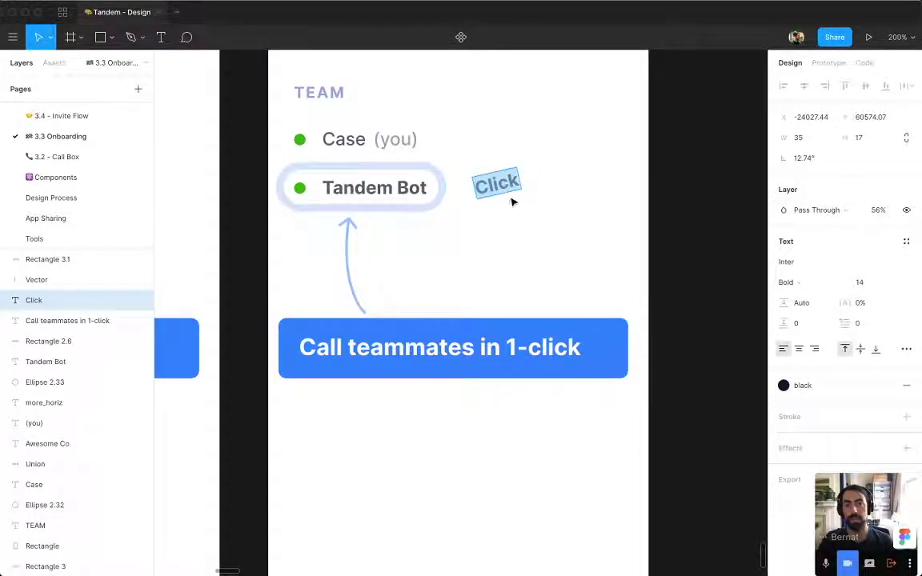
Extend the tilted hint to "Click Tandem Bot" on three centre-aligned lines and move it closer to the pill.
key(Return)
key(shift+Return)
text(Tandem)
key(shift+Return)
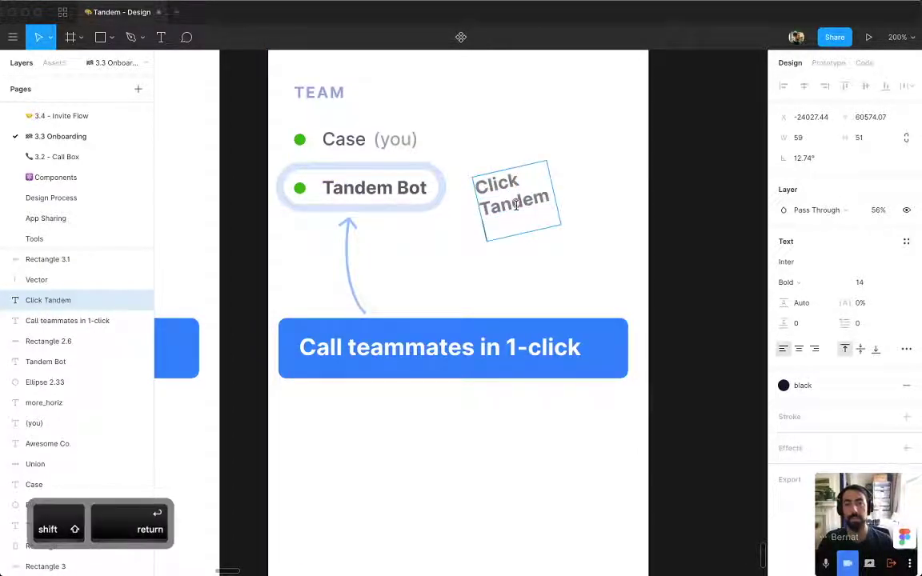
text(Bot)
key(super+alt+t)
key(Escape)
drag(525, 210, 498, 203)
click(665, 232)
Shorten the fifth panel's arrow by pulling in its tail and shift the blue "Call teammates in 1-click" button up.
key(super+minus)
key(super+minus)
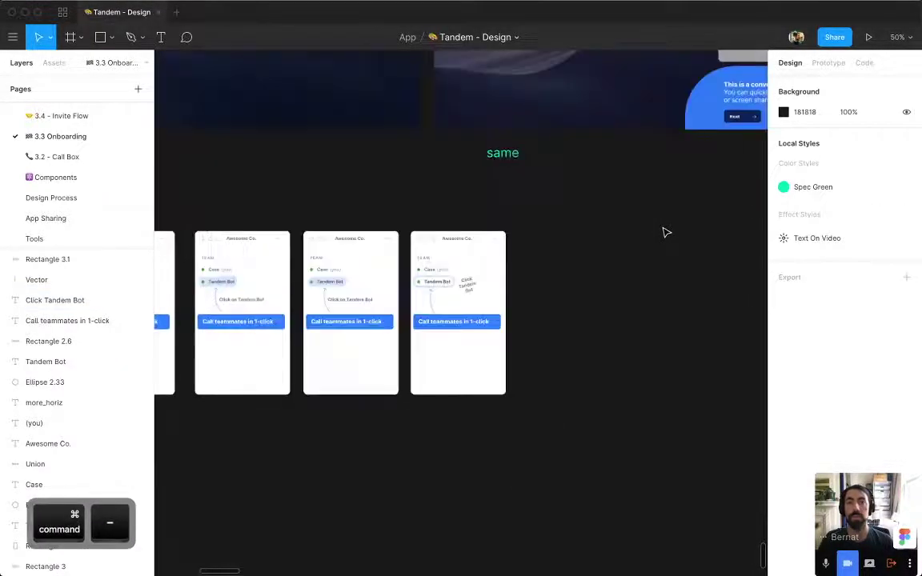
key(super+equal)
key(super+equal)
key(super+minus)
key(super+equal)
drag(617, 221, 606, 286)
super+click(348, 368)
double_click(348, 367)
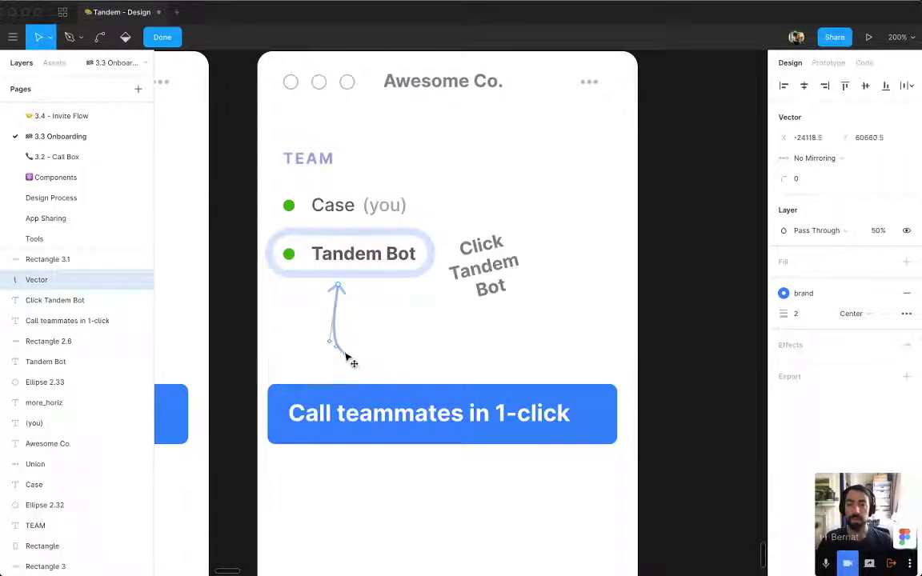
drag(346, 353, 503, 402)
key(Escape)
key(super+minus)
key(super+minus)
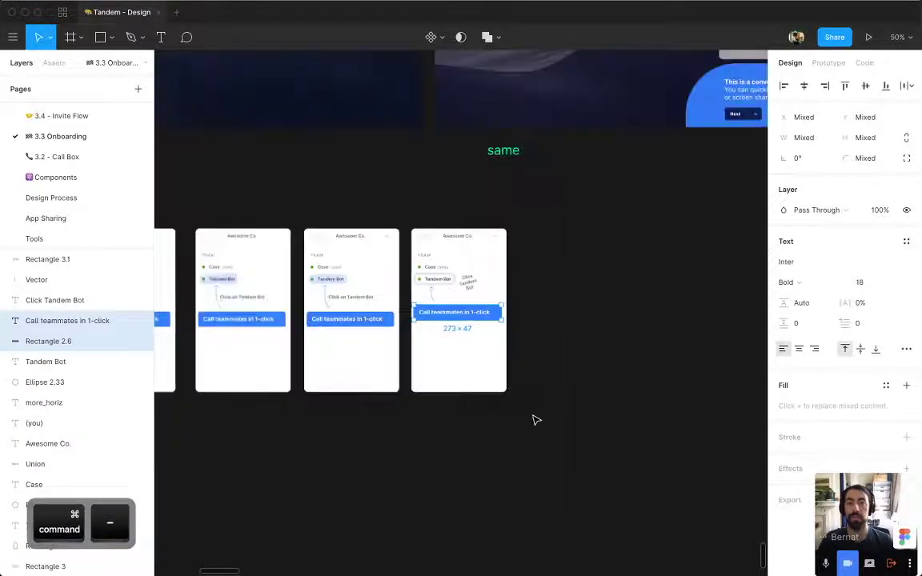
Compare the hint variants with the "Click on Tandem Bot" and "This is a conversation" onboarding screens.
click(568, 336)
drag(568, 336, 509, 415)
key(super+backslash)
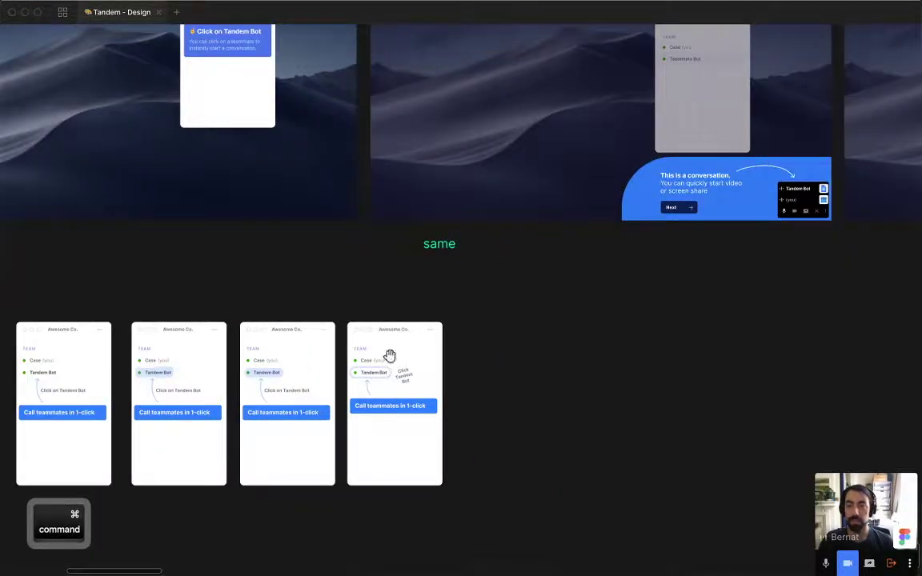
drag(270, 392, 562, 343)
drag(593, 280, 418, 446)
drag(158, 27, 534, 327)
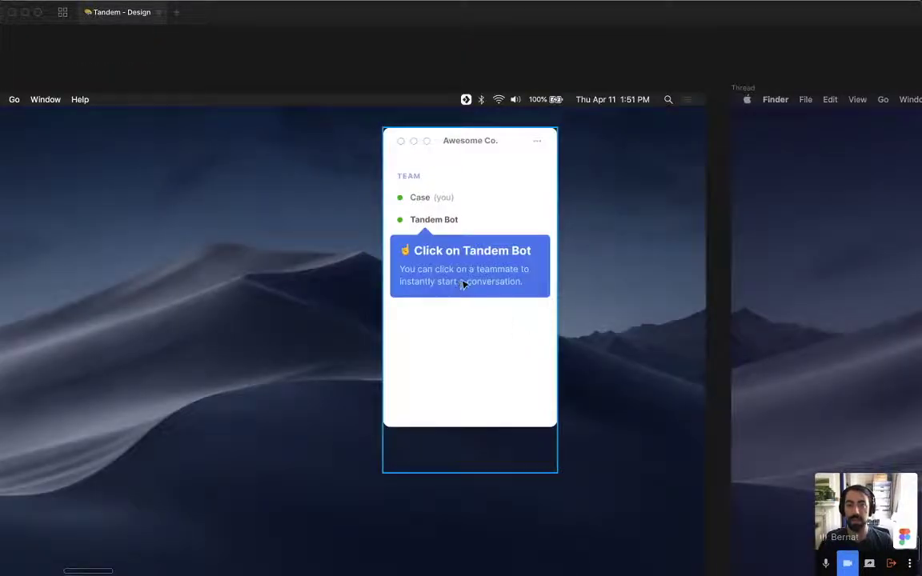
scroll(475, 269, right, 3)
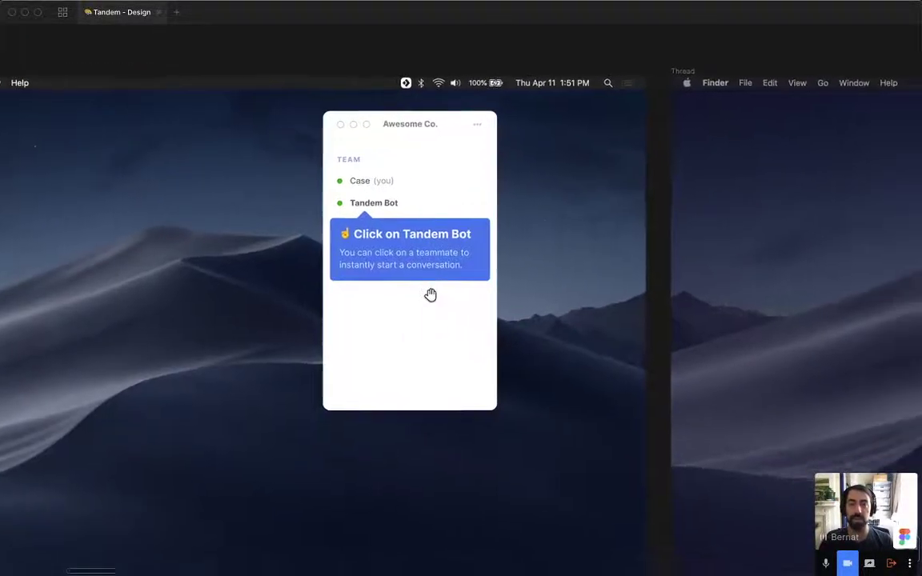
key(super+minus)
key(super+equal)
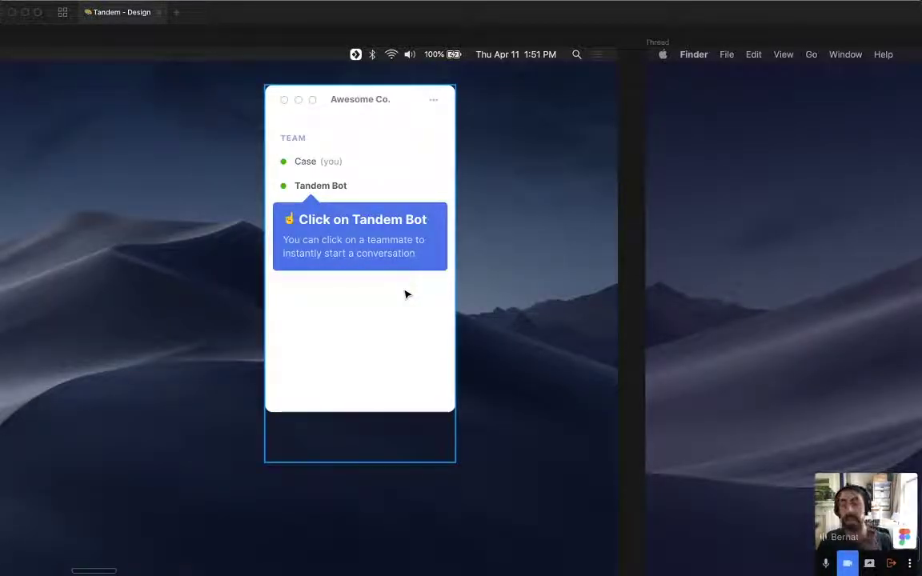
scroll(613, 360, right, 15)
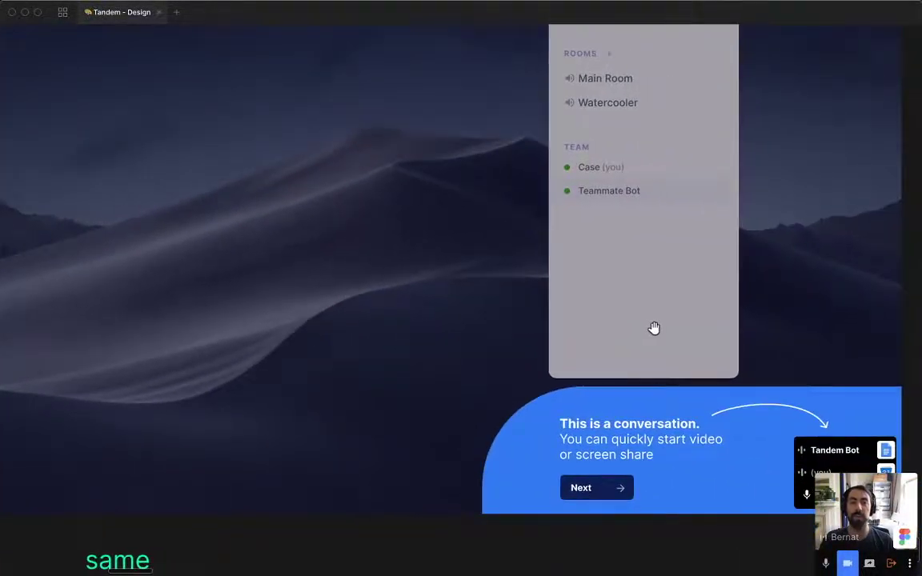
scroll(582, 370, down, 3)
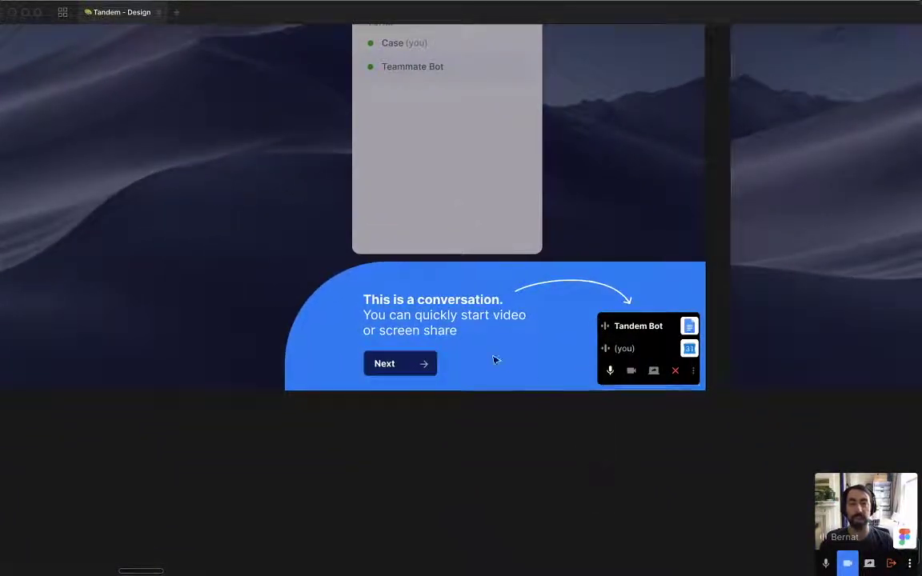
key(super+minus)
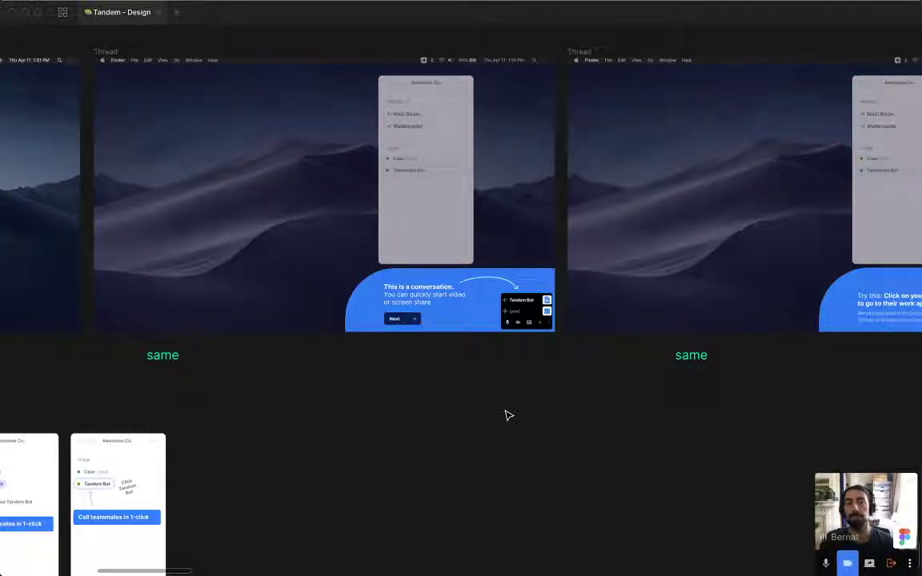
Examine the "Try this: Click on your teammate to go to their work app" onboarding screen.
drag(672, 406, 487, 435)
scroll(729, 541, up, 3)
scroll(598, 453, up, 1)
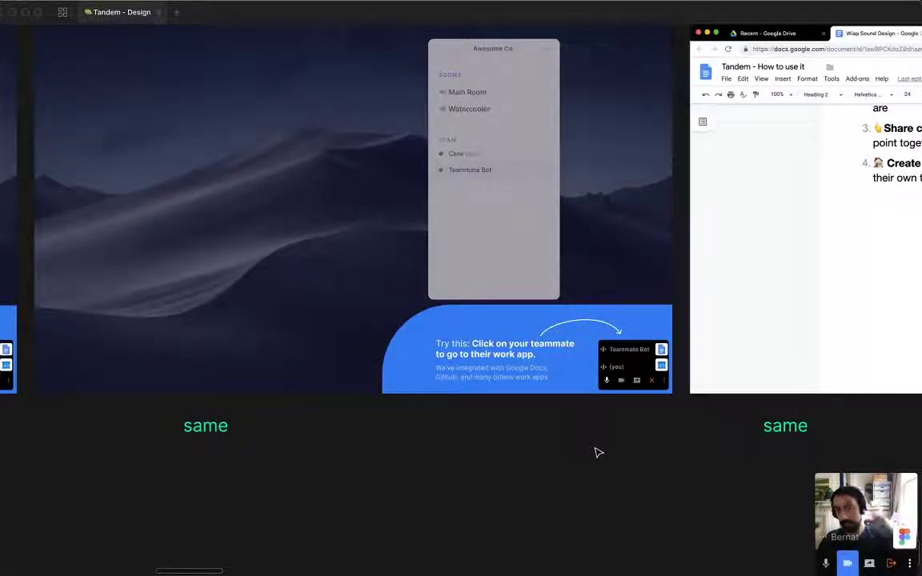
key(super+minus)
key(super+minus)
key(super+equal)
key(super+equal)
key(super+equal)
key(super+minus)
key(super+equal)
key(super+equal)
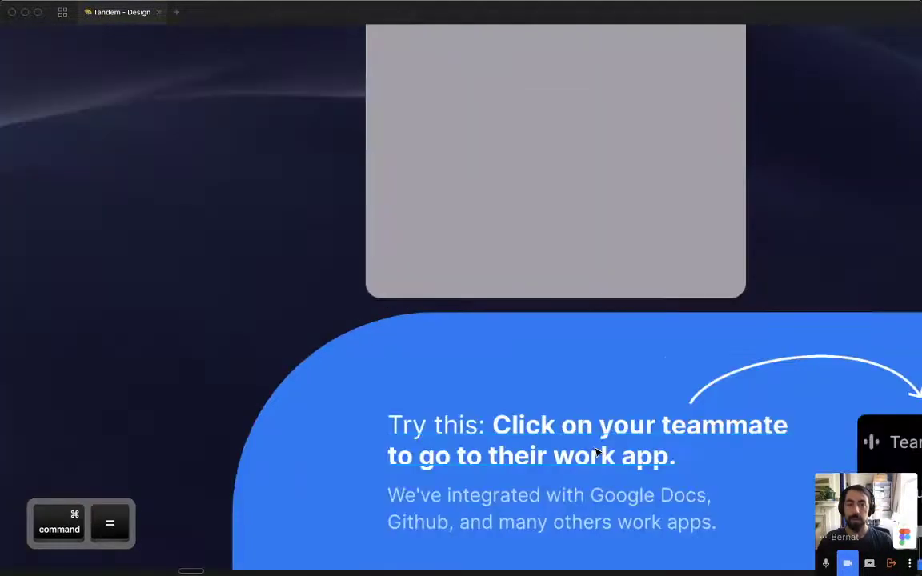
Duplicate the third Thread screen into the empty space below the five hint variants.
key(super+minus)
key(super+minus)
key(super+equal)
key(super+minus)
key(super+minus)
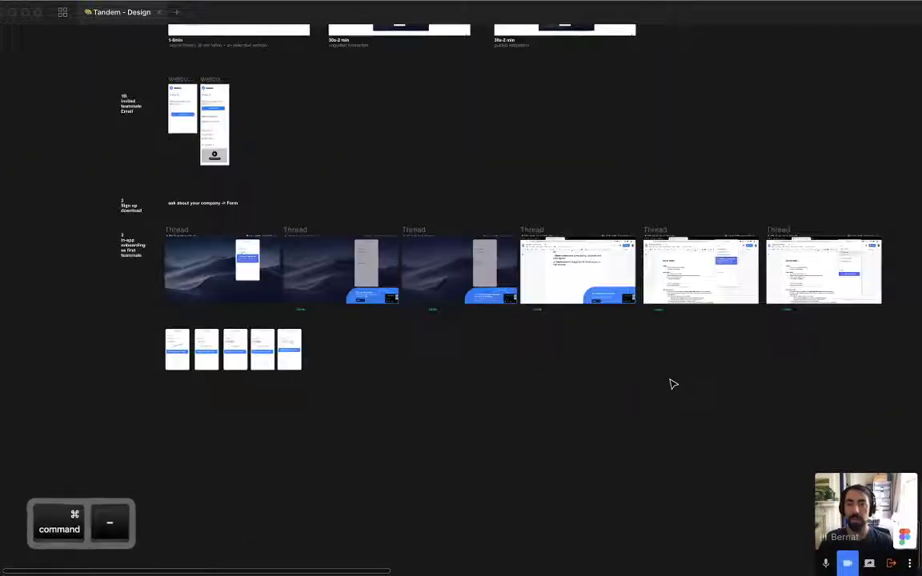
alt+drag(421, 232, 186, 385)
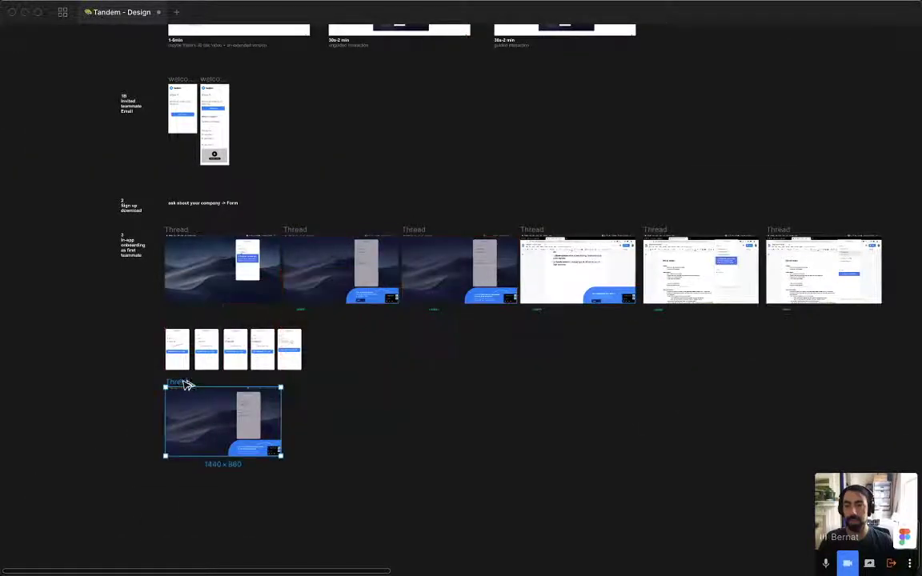
Enlarge the blue callout in the duplicated screen to about 734 × 231, extending it up and to the left.
scroll(188, 433, up, 10)
super+click(276, 244)
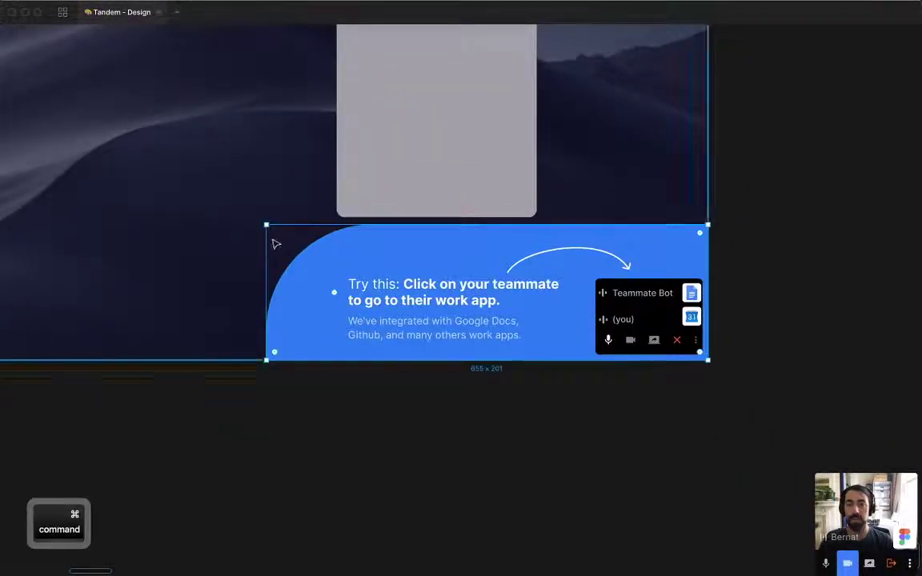
drag(266, 225, 214, 204)
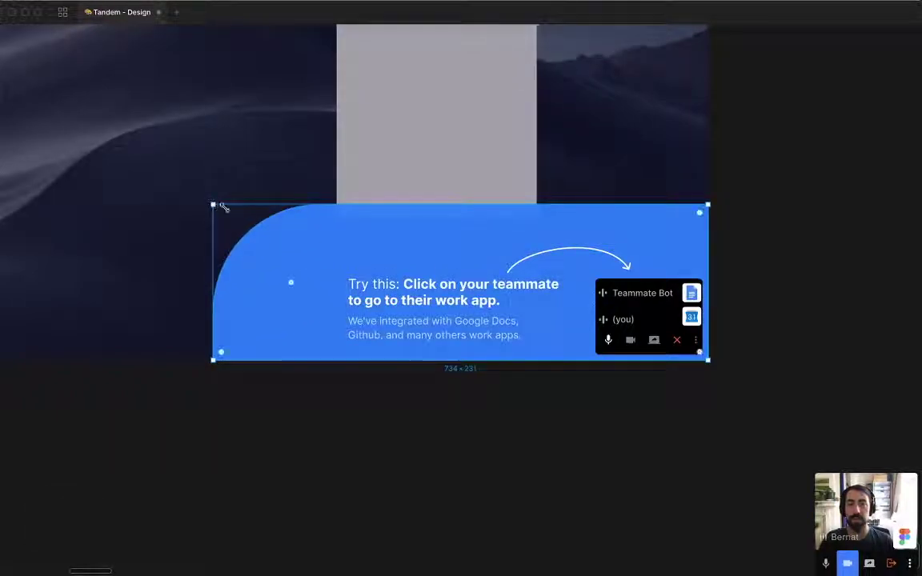
Shift the callout's curved arrow right so it points at the document icon, and pull its tail up and left.
click(565, 257)
drag(565, 257, 624, 261)
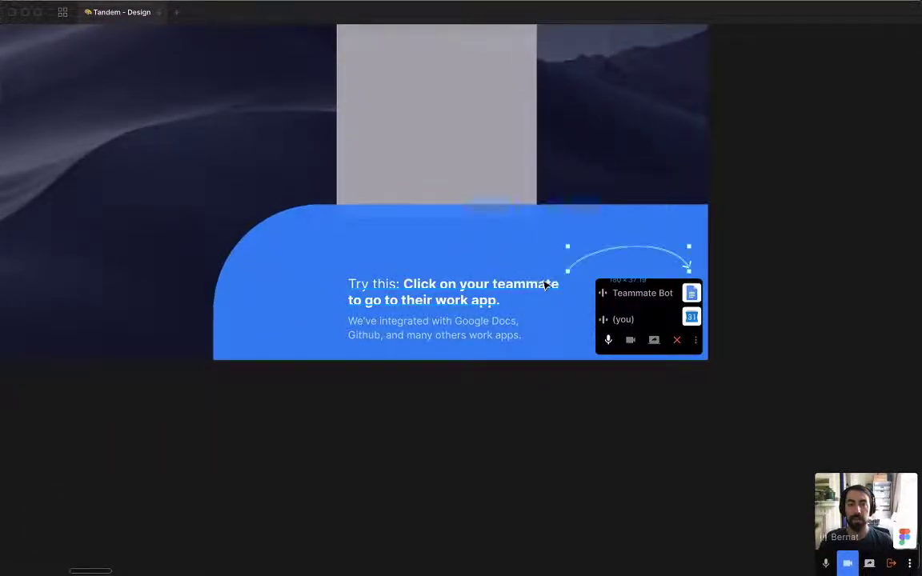
drag(568, 273, 536, 249)
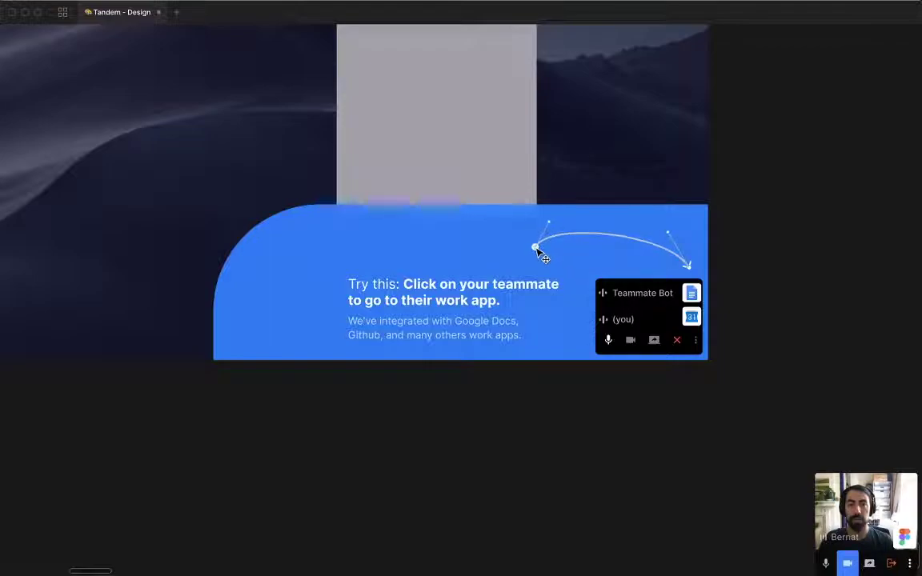
double_click(377, 257)
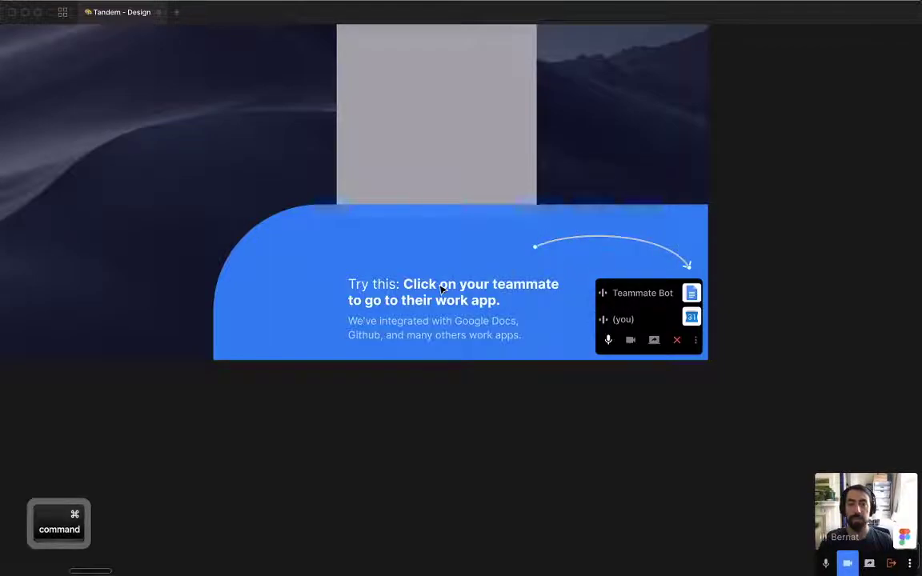
Replace the duplicated callout's heading with "Tandem shares".
double_click(477, 306)
text(Tand)
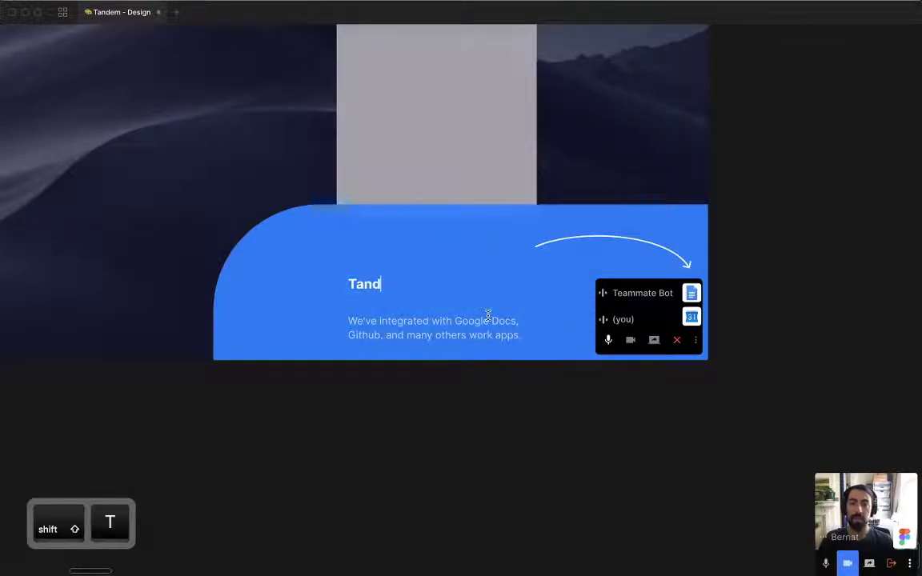
text(em shares)
key(Escape)
Copy the explanatory text about sharing the work app from the Better App Sharing Onboarding mockup.
key(super+minus)
key(super+minus)
key(super+minus)
key(super+backslash)
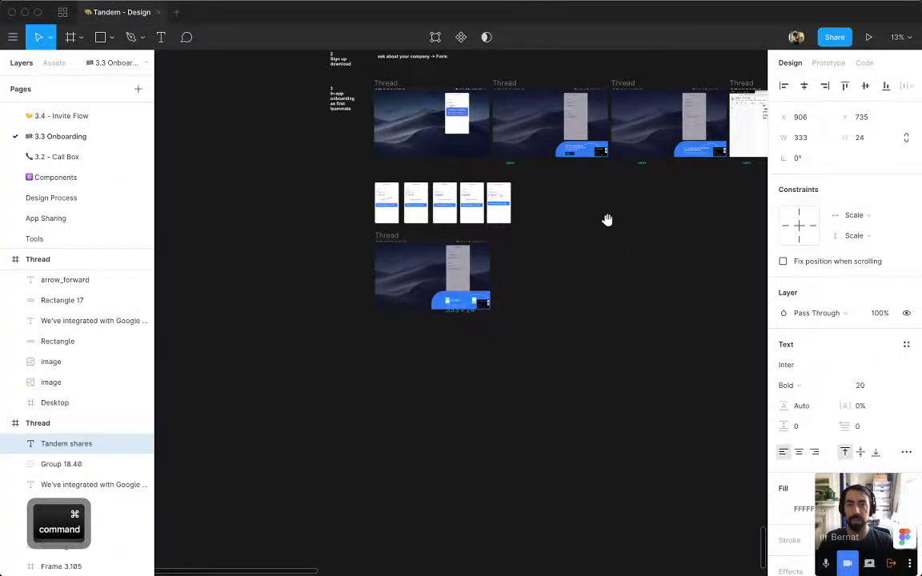
drag(606, 221, 463, 502)
key(super+backslash)
drag(348, 70, 410, 461)
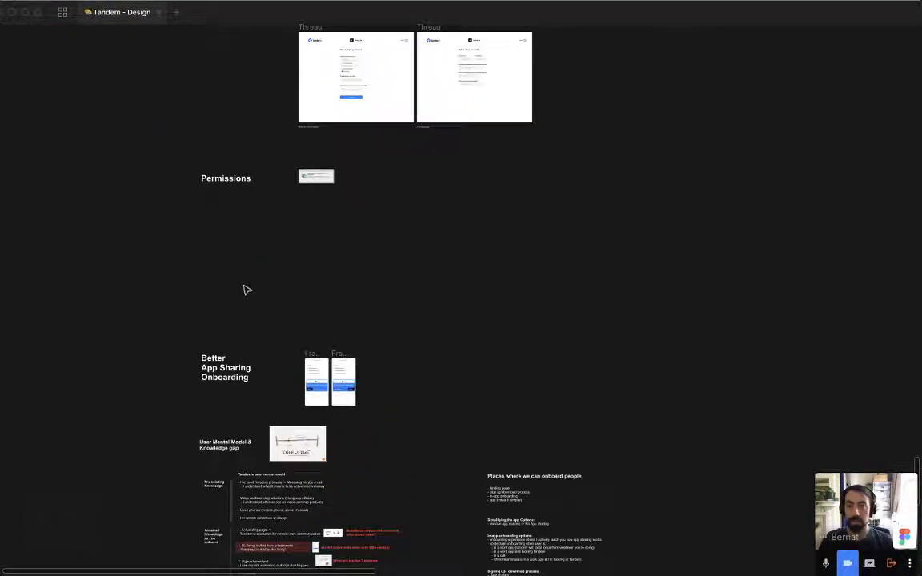
scroll(316, 420, up, 10)
super+click(320, 258)
key(super+c)
Paste "Tandem shares the work app in focus with your teammates." over the duplicated callout's heading.
drag(457, 391, 457, 70)
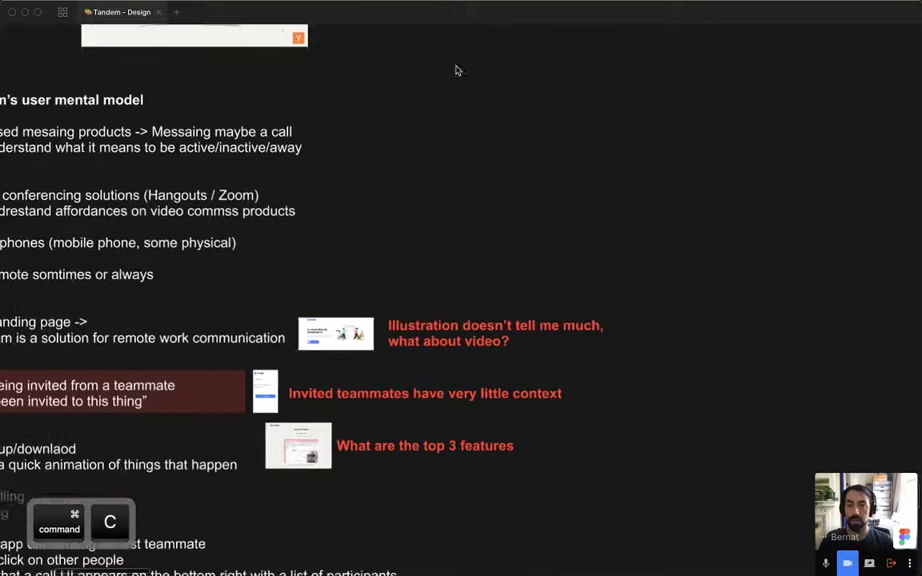
drag(533, 472, 540, 194)
scroll(540, 194, down, 20)
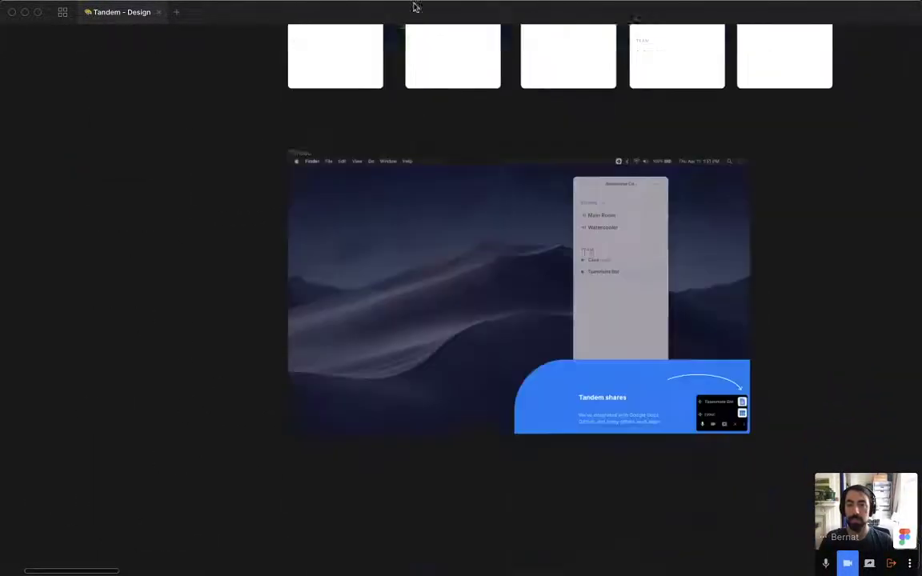
drag(516, 366, 406, 277)
click(519, 305)
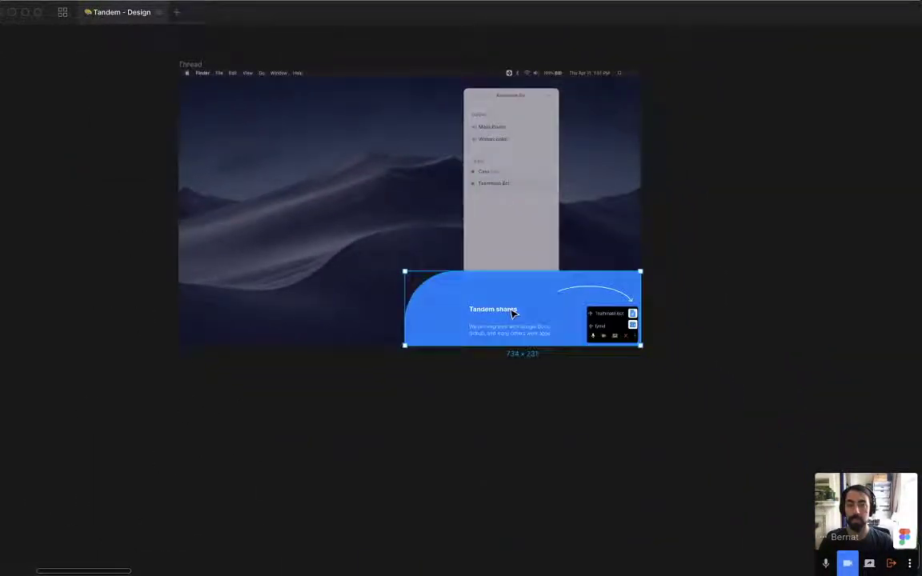
key(Escape)
super+click(511, 312)
double_click(512, 311)
key(super+v)
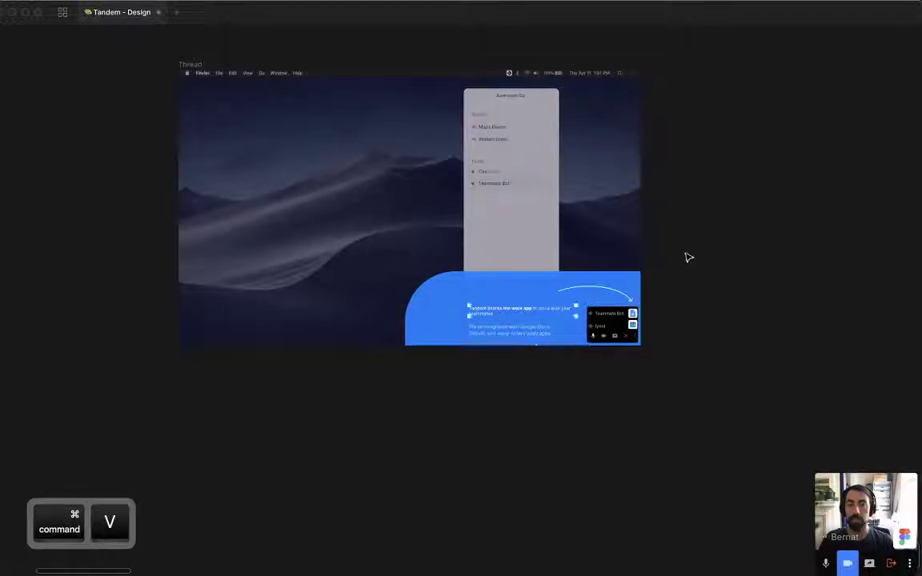
Increase the pasted heading's font size by several steps and move it slightly up within the callout.
click(769, 162)
scroll(693, 294, up, 5)
click(346, 339)
super+click(346, 319)
key(super+shift+period)
key(super+shift+period)
key(super+shift+period)
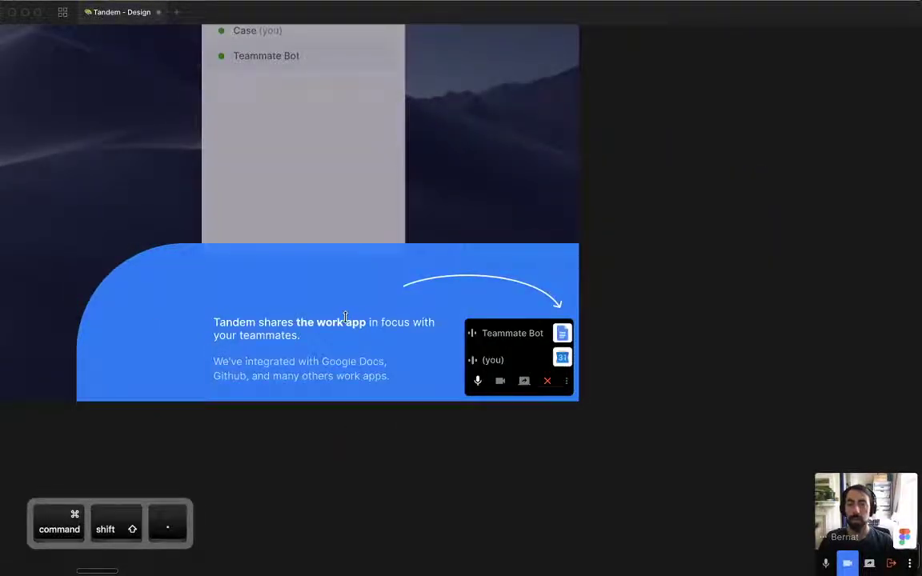
mouse_move(340, 333)
mouse_down()
mouse_move(339, 316)
mouse_move(328, 321)
mouse_up()
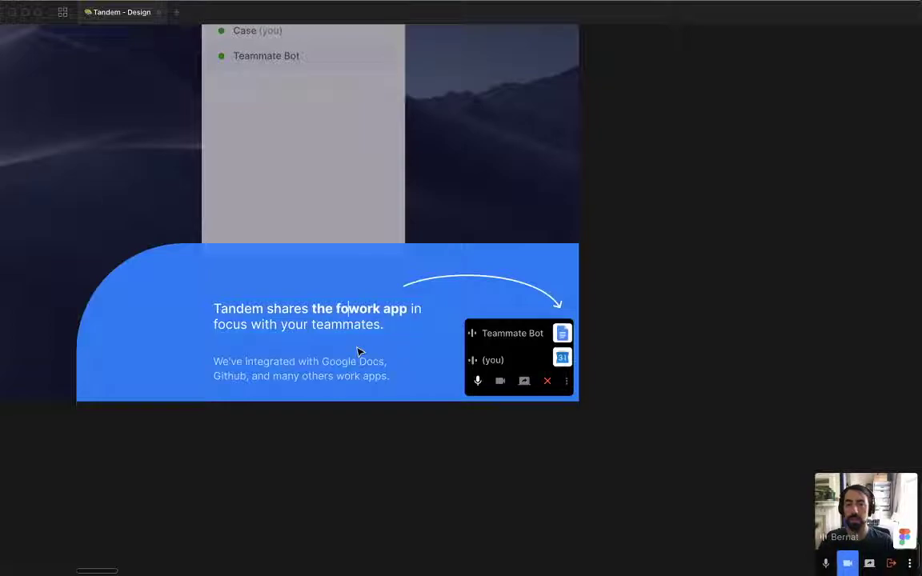
Reword the heading to "Tandem shares your focused work app with your teammates." and move it slightly closer to the supporting text.
text(cused)
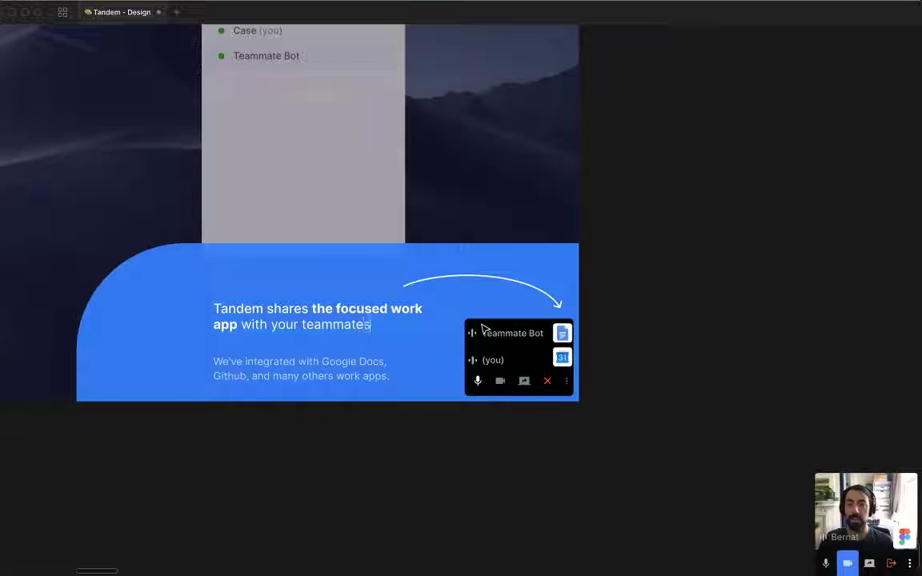
click(477, 355)
super+double_click(358, 317)
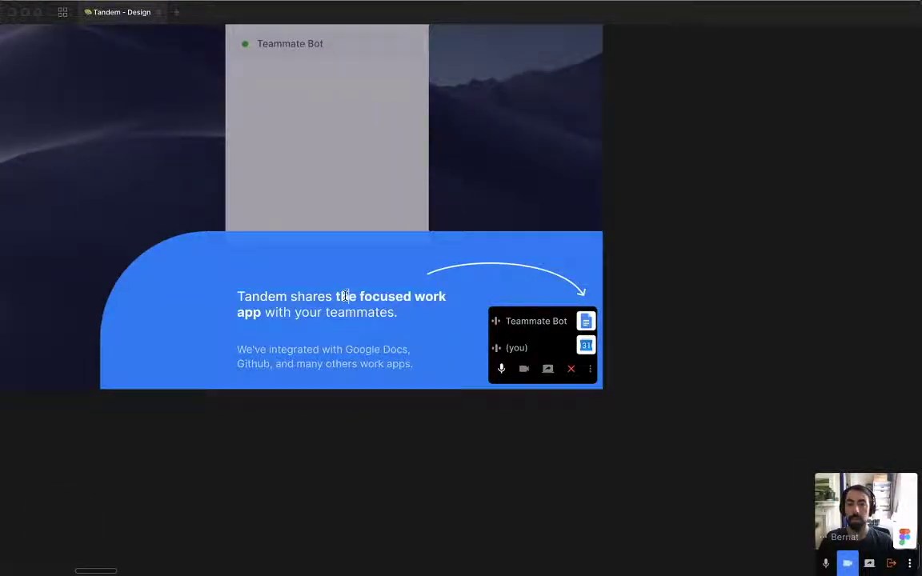
text(your)
key(Escape)
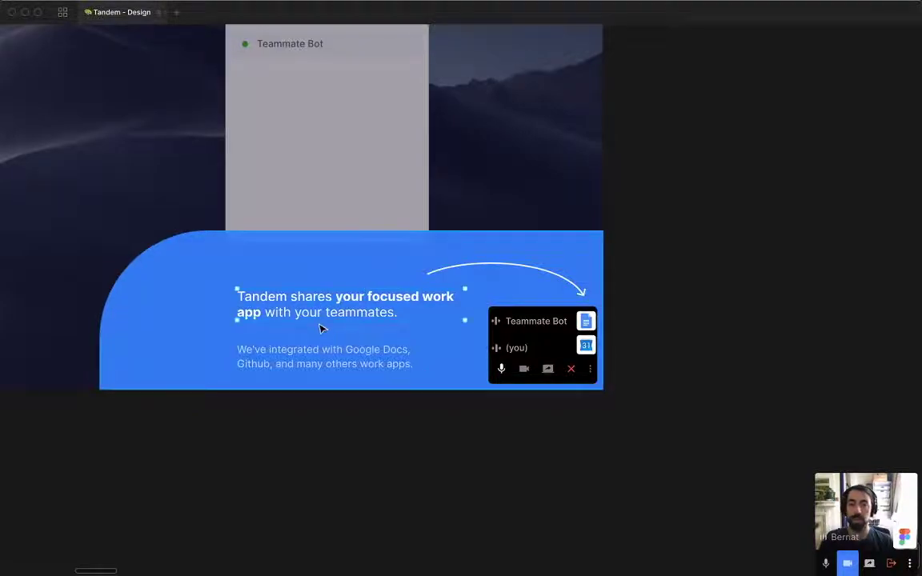
drag(372, 313, 370, 324)
Reshape the callout's curved arrow so it starts nearer the heading and its arrowhead sits slightly closer to the text.
click(448, 269)
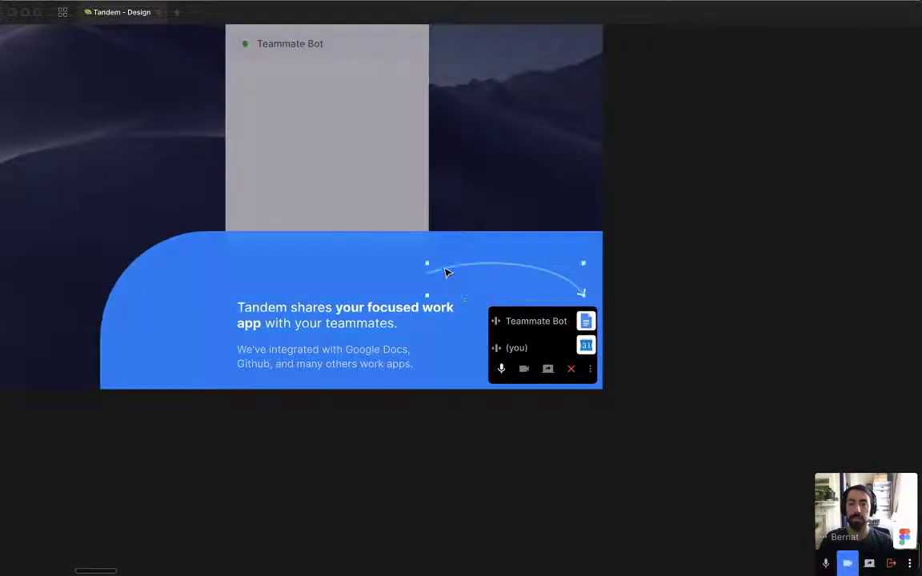
drag(427, 274, 439, 256)
drag(560, 260, 553, 259)
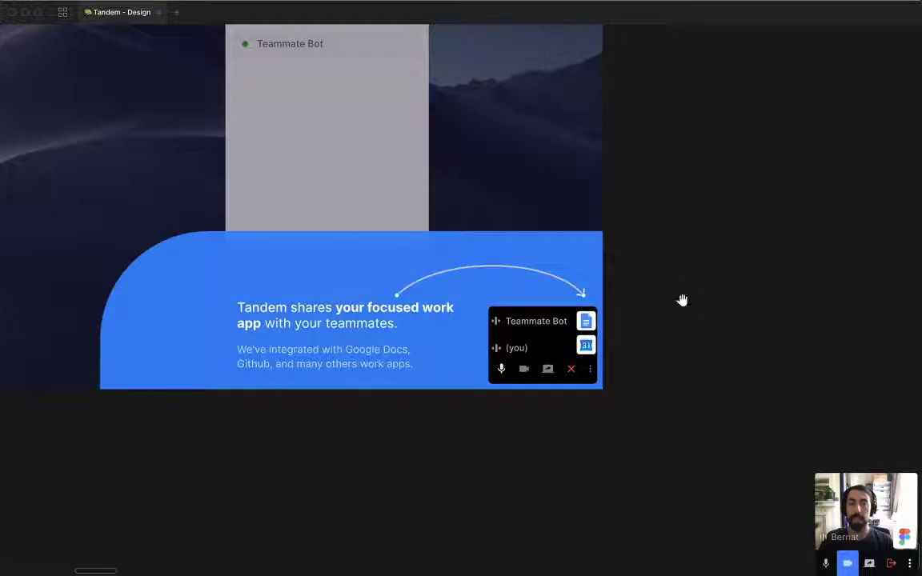
key(Escape)
double_click(575, 290)
drag(584, 294, 575, 294)
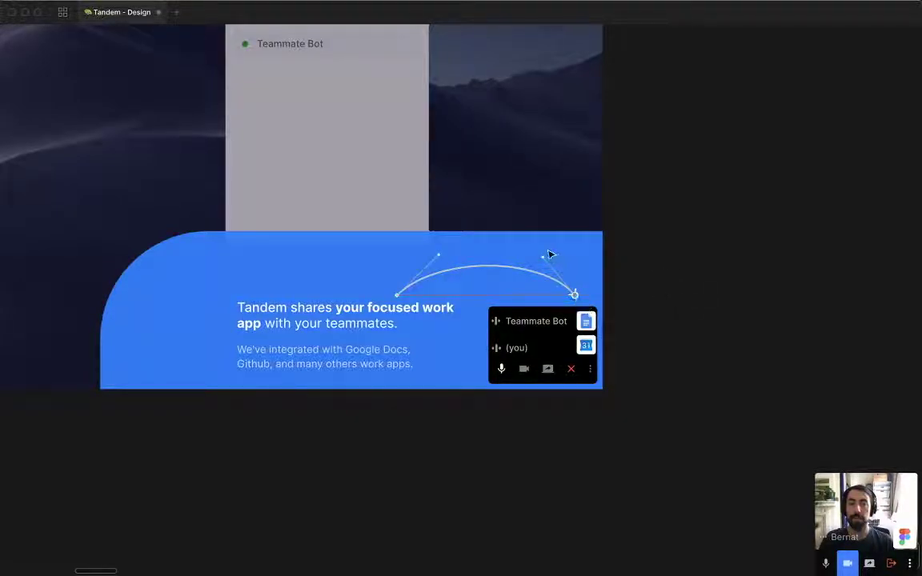
drag(543, 257, 553, 256)
key(Escape)
key(Escape)
Delete the calendar app icon from the "(you)" row of the call box.
super+click(586, 349)
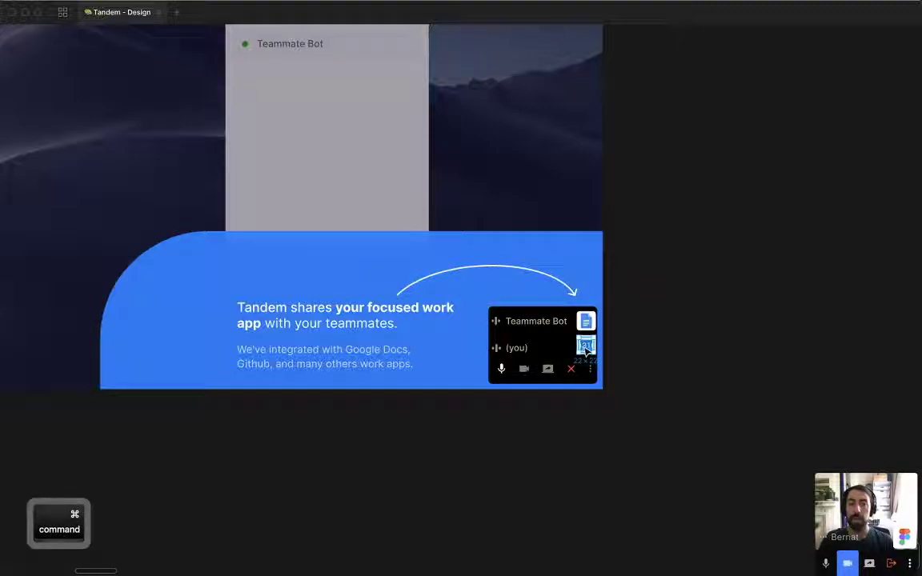
key(Delete)
super+click(590, 350)
key(Delete)
drag(614, 348, 635, 361)
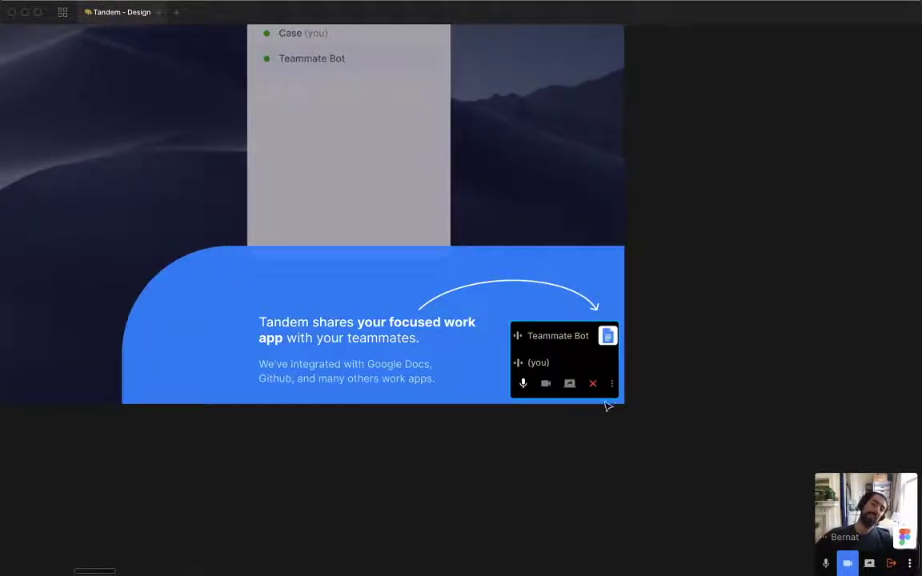
Delete the supporting text about the Google Docs and Github integrations from the callout.
ctrl+click(382, 381)
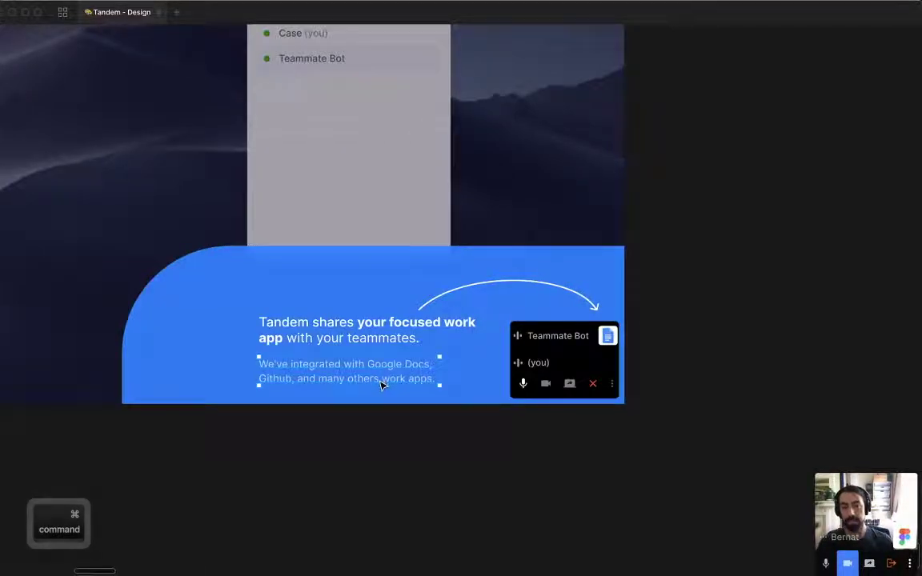
key(Delete)
key(super+minus)
key(super+minus)
key(super+minus)
key(super+equal)
key(super+equal)
key(super+equal)
Move the callout's heading slightly down into the space below it.
click(360, 336)
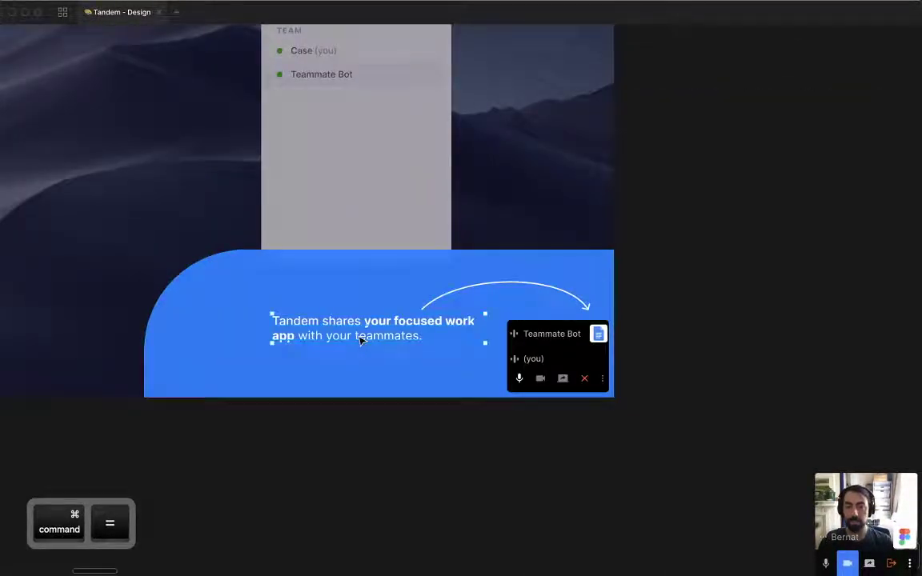
drag(360, 335, 368, 344)
double_click(387, 351)
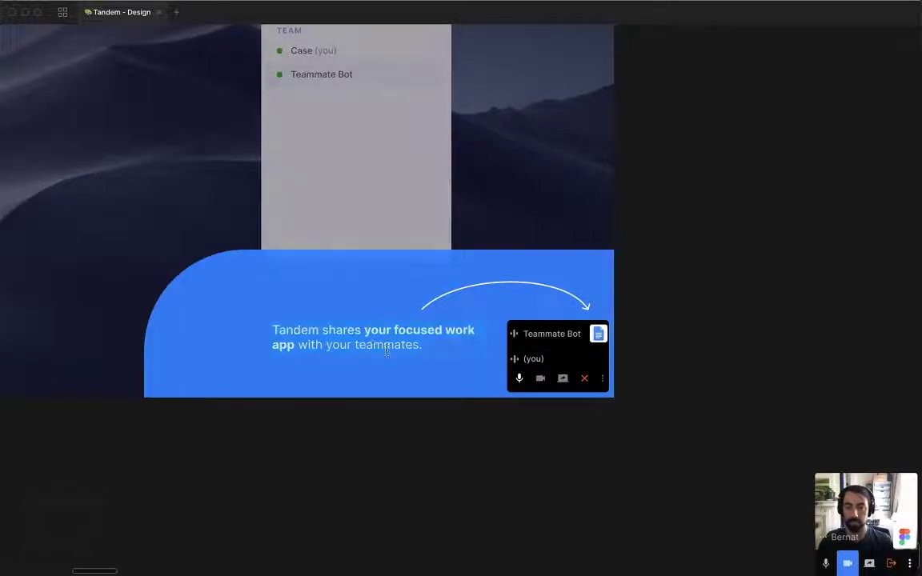
key(Escape)
drag(425, 420, 423, 435)
Replace the callout's heading with "Work apps are shared with your teammates", narrow its text box slightly, and restore the editor interface.
double_click(414, 349)
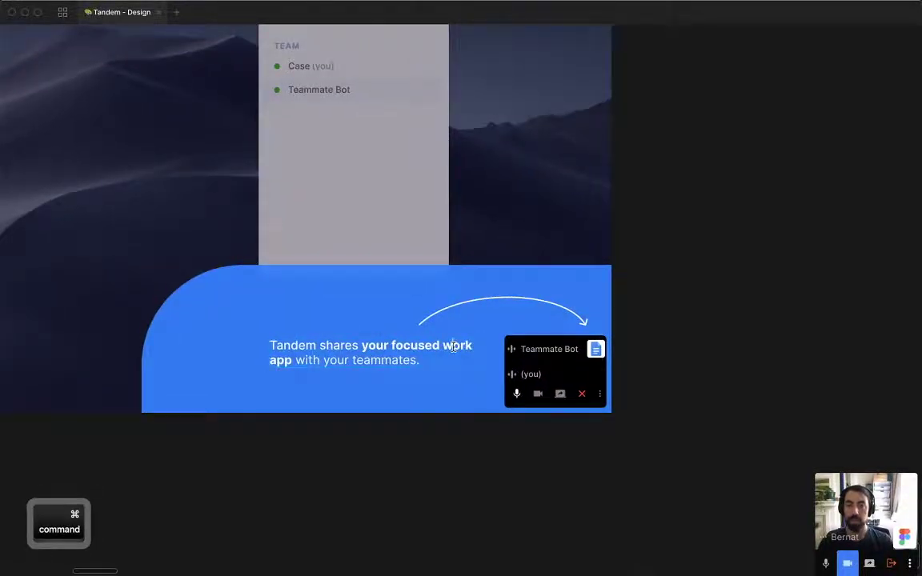
double_click(454, 346)
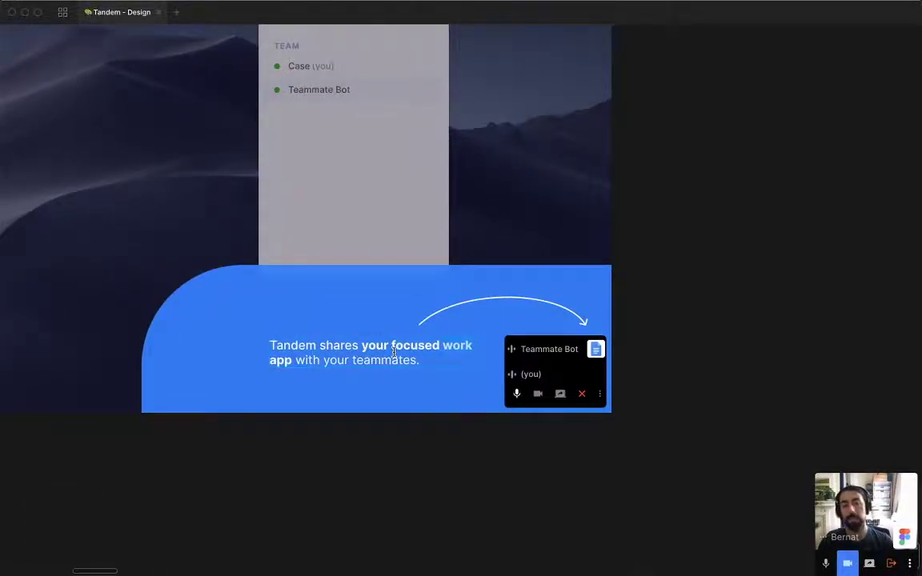
text(Wo)
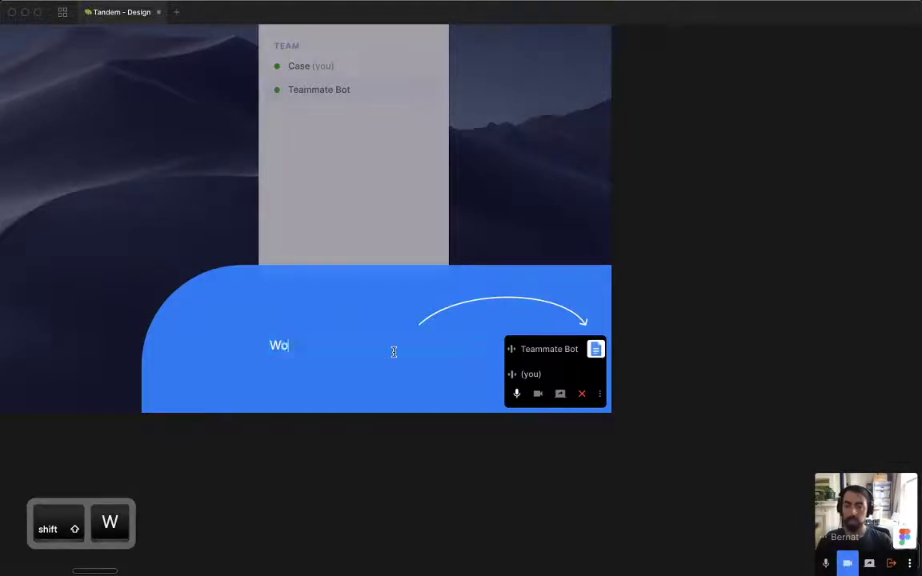
text(rk Apps are shared with)
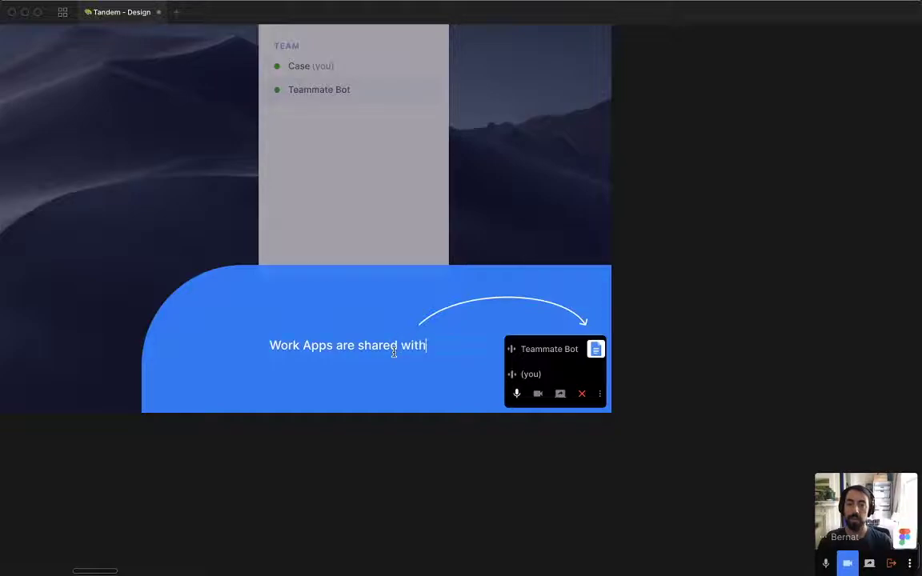
text( your teammates)
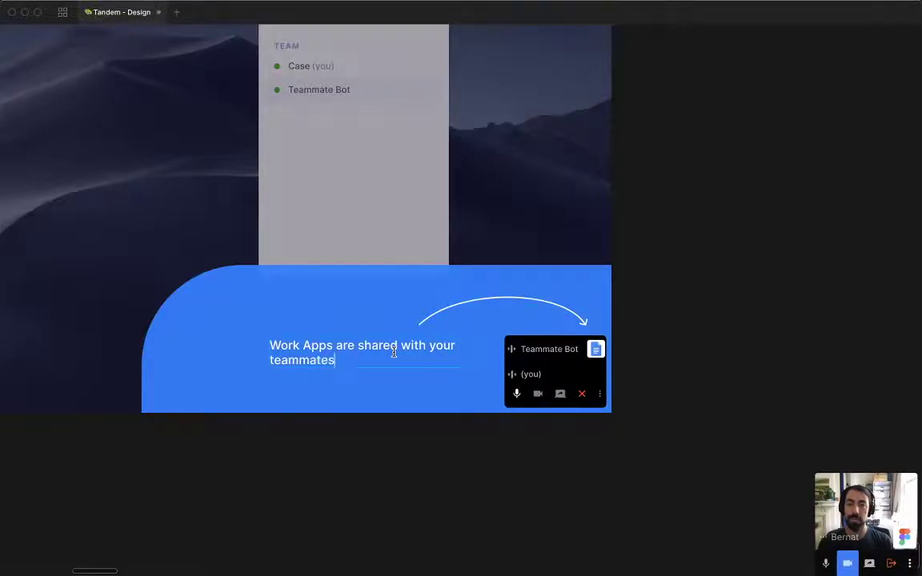
key(Escape)
drag(482, 349, 473, 349)
double_click(289, 347)
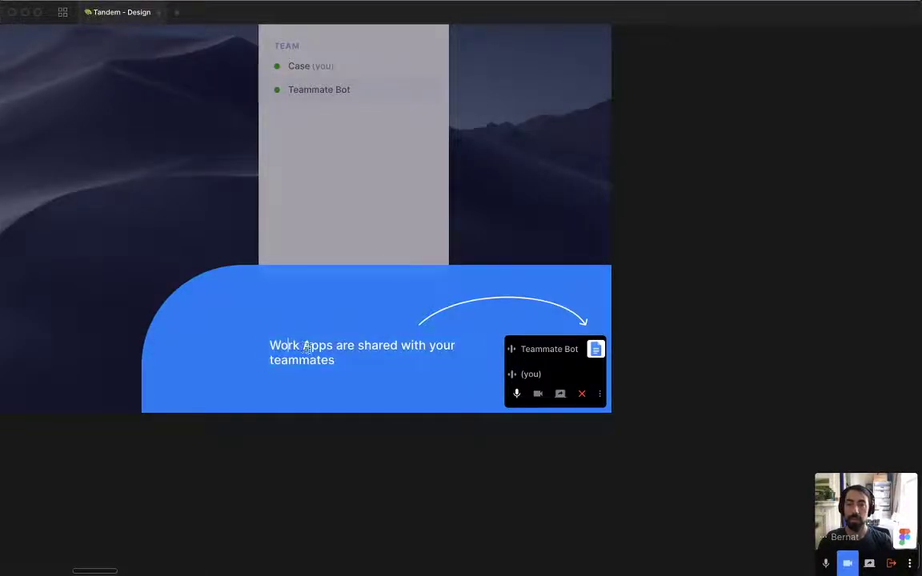
click(309, 348)
key(BackSpace)
text(a)
key(super+minus)
key(super+backslash)
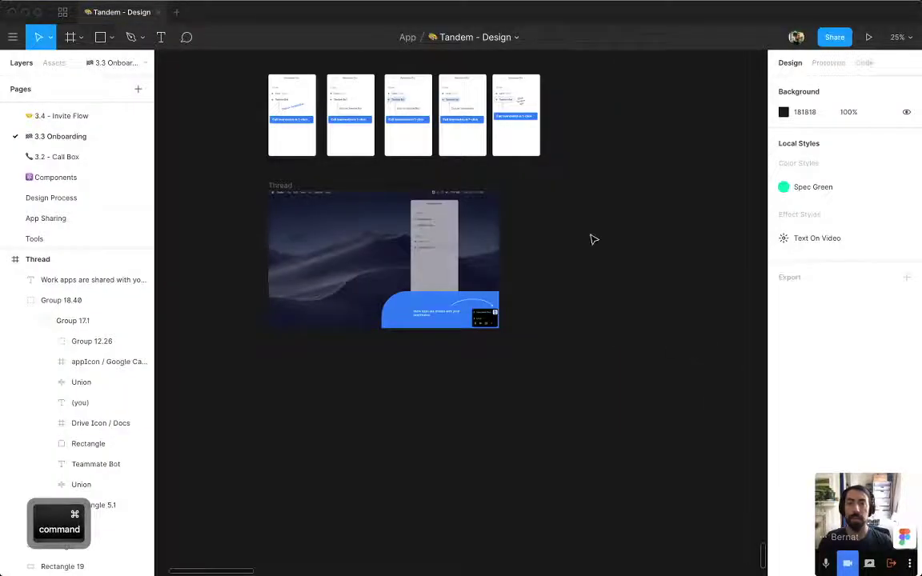
Switch to Chrome and check the chat on the YouTube live stream dashboard.
key(super+Tab)
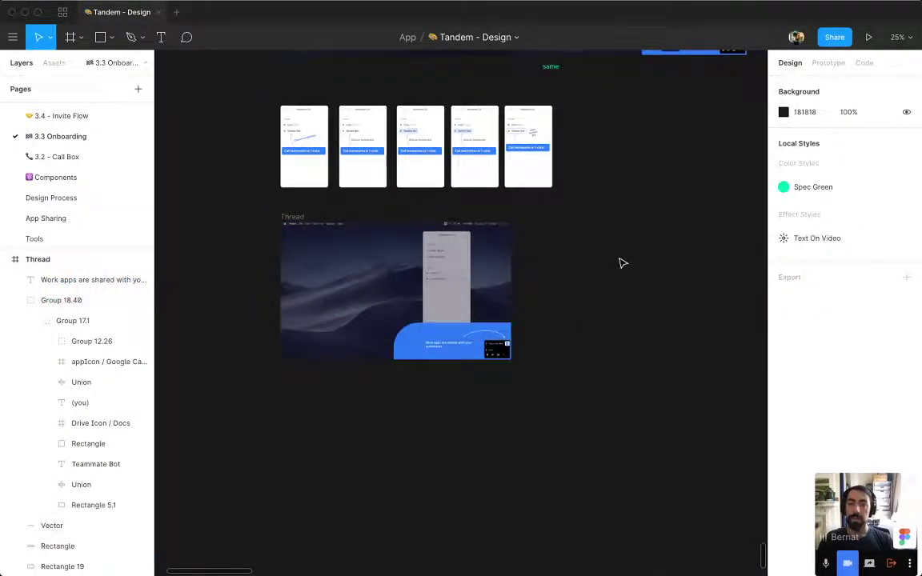
drag(621, 252, 510, 456)
key(minus)
key(minus)
key(super+Tab)
key(super+Tab)
click(132, 292)
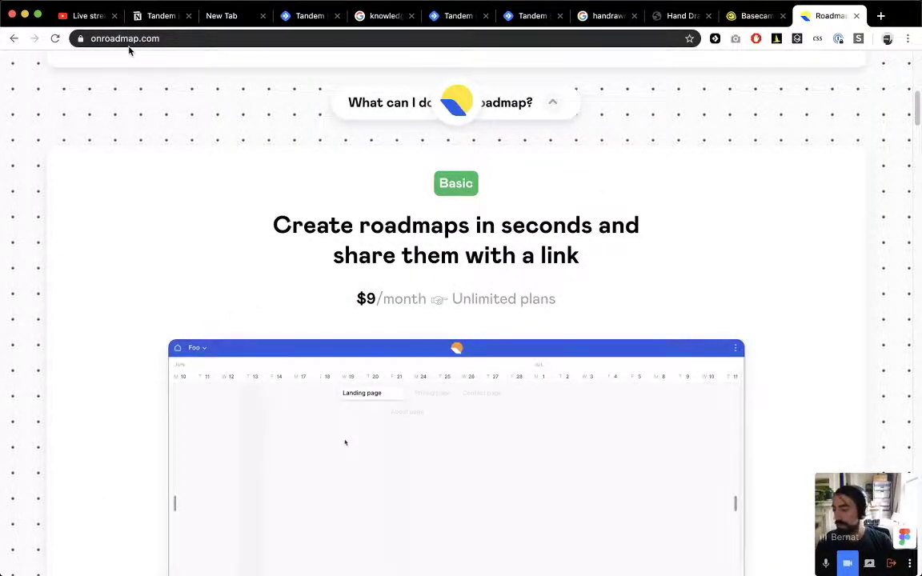
click(90, 16)
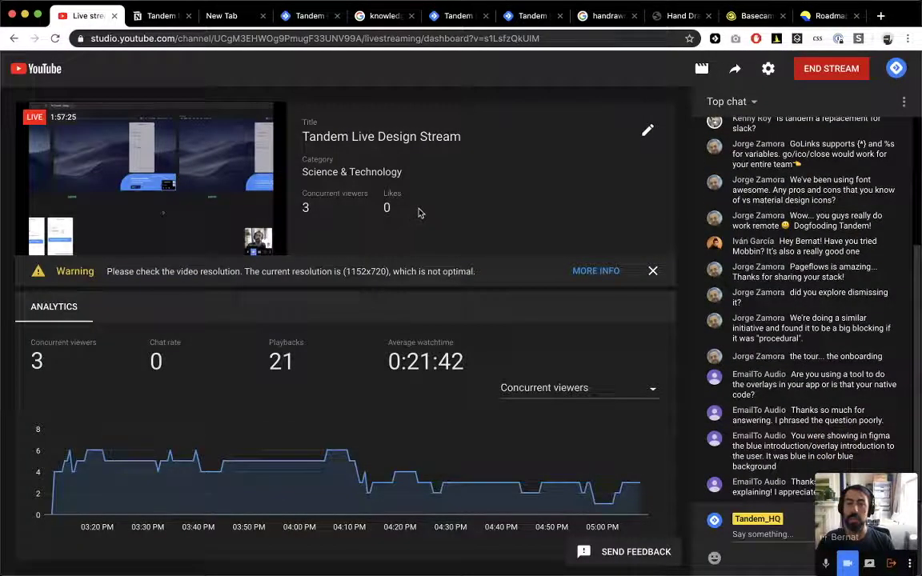
Return to Figma and review the whole set of onboarding explorations on the 3.3 Onboarding page.
key(super+Tab)
scroll(556, 247, up, 5)
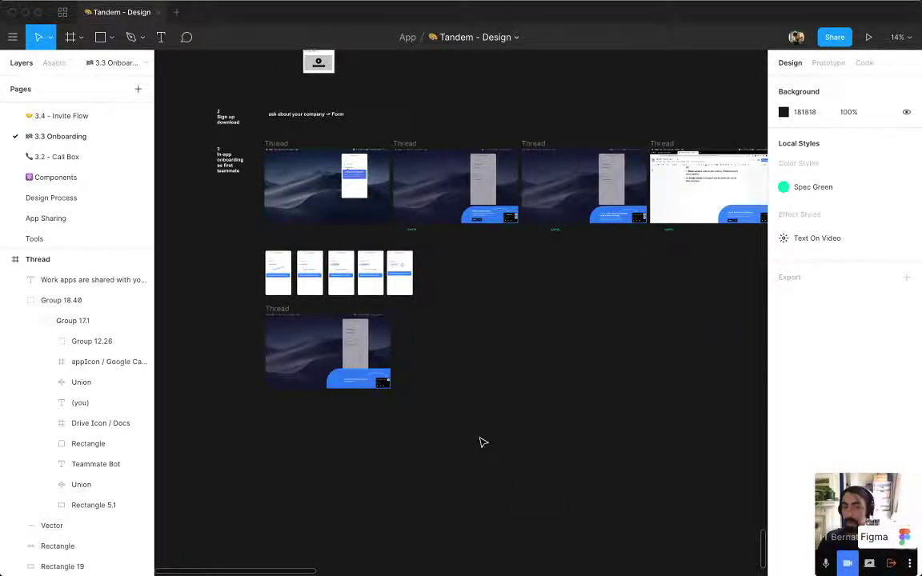
drag(464, 401, 450, 494)
key(super+minus)
key(super+minus)
drag(474, 259, 410, 360)
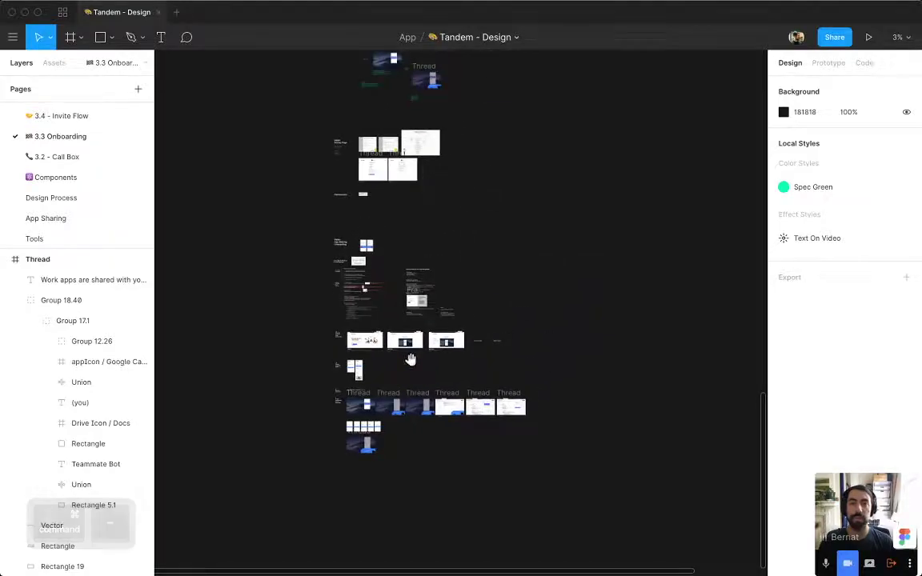
key(z)
drag(274, 216, 665, 571)
Switch to the Tandem Product Updates page in Notion, hide its sidebar, and review the latest updates.
key(super+Tab)
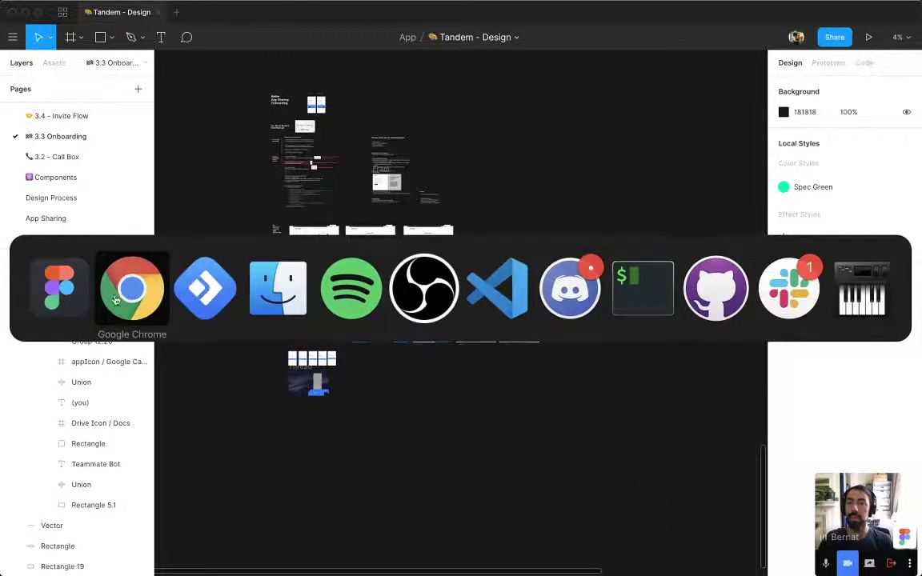
key(super+Tab)
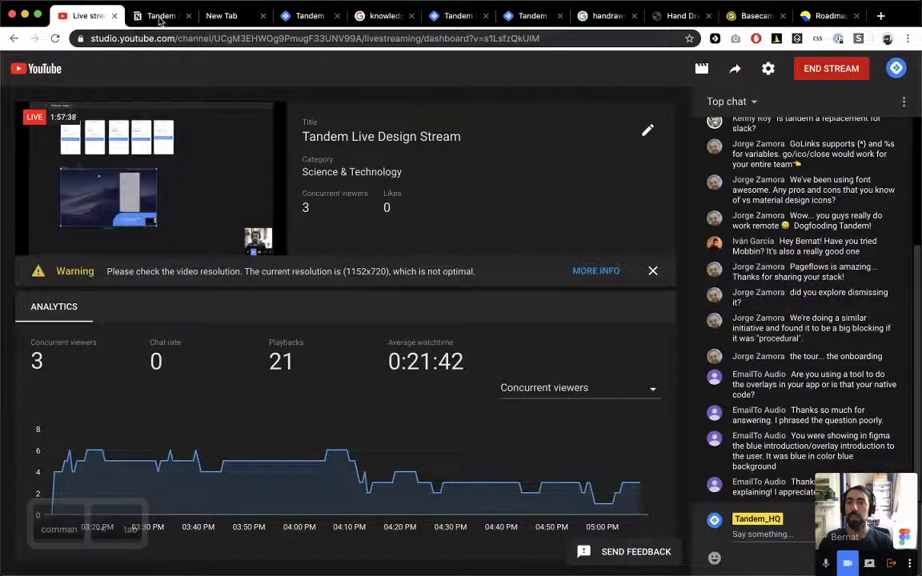
click(161, 18)
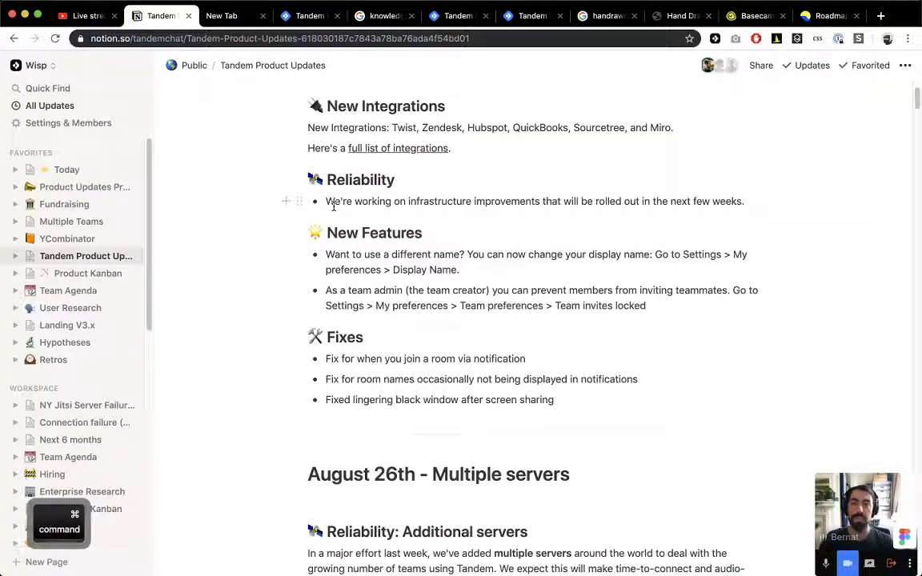
key(super+backslash)
scroll(321, 160, down, 5)
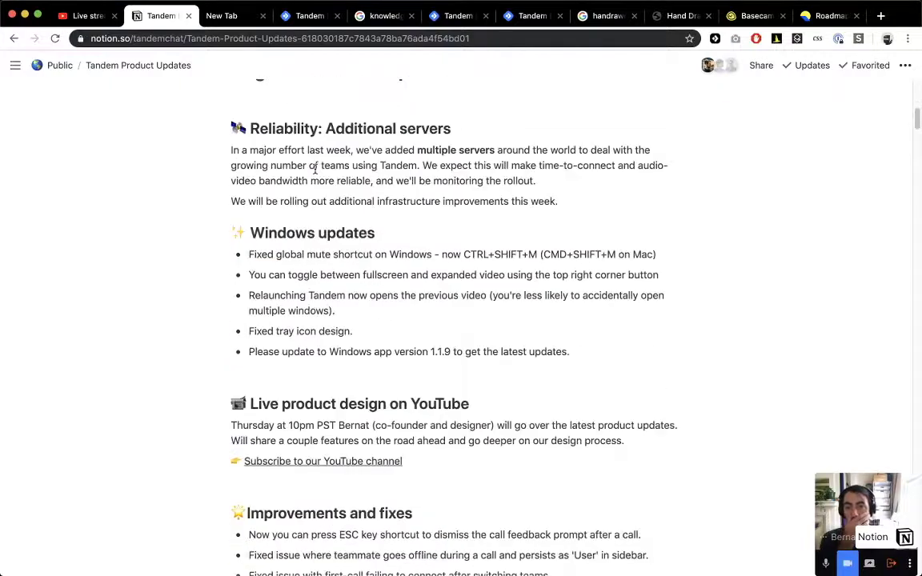
scroll(316, 168, up, 8)
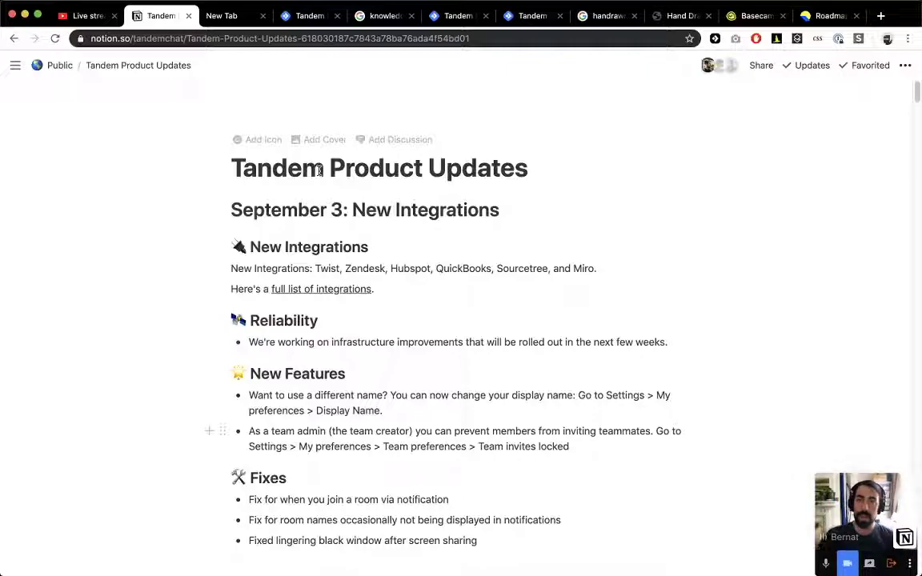
Return to Figma, open the Tools page, and fit the list of design tools in view.
key(super+Tab)
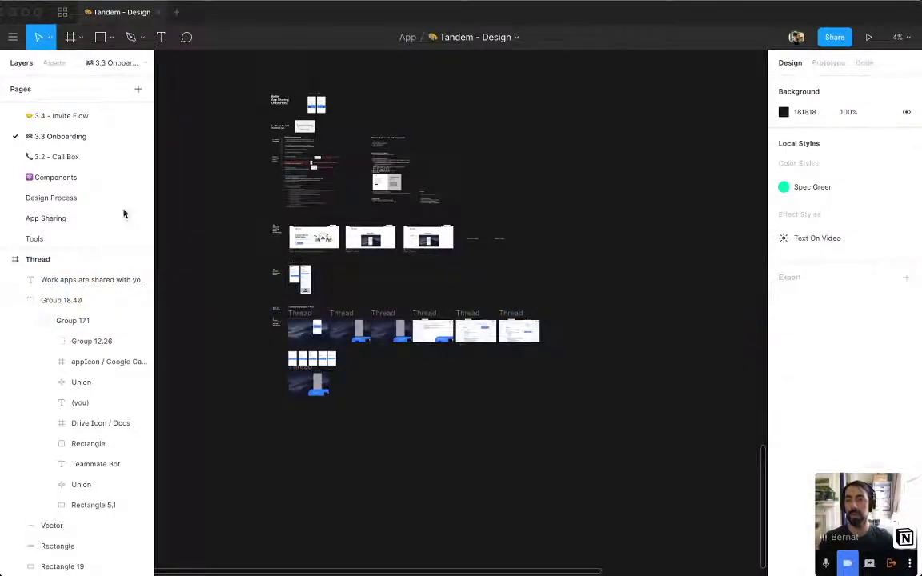
click(73, 242)
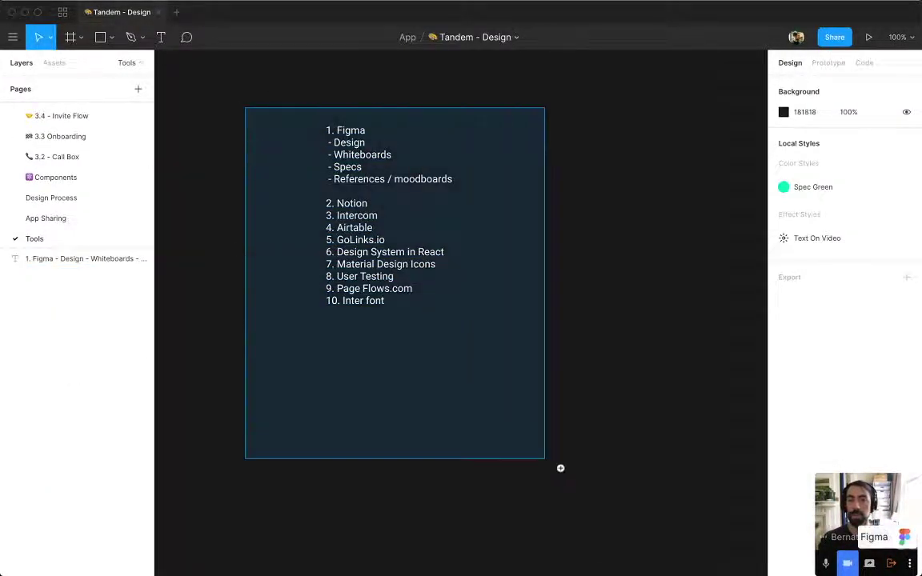
key(shift+1)
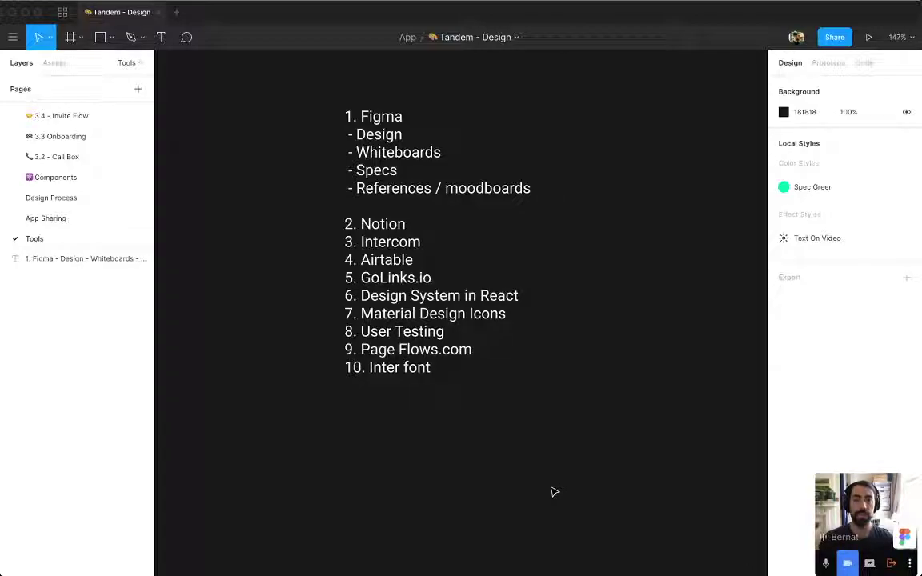
Revisit the Notion updates page, then return to Figma and open the "Figma Ninja - Chapter #1" file.
key(super+Tab)
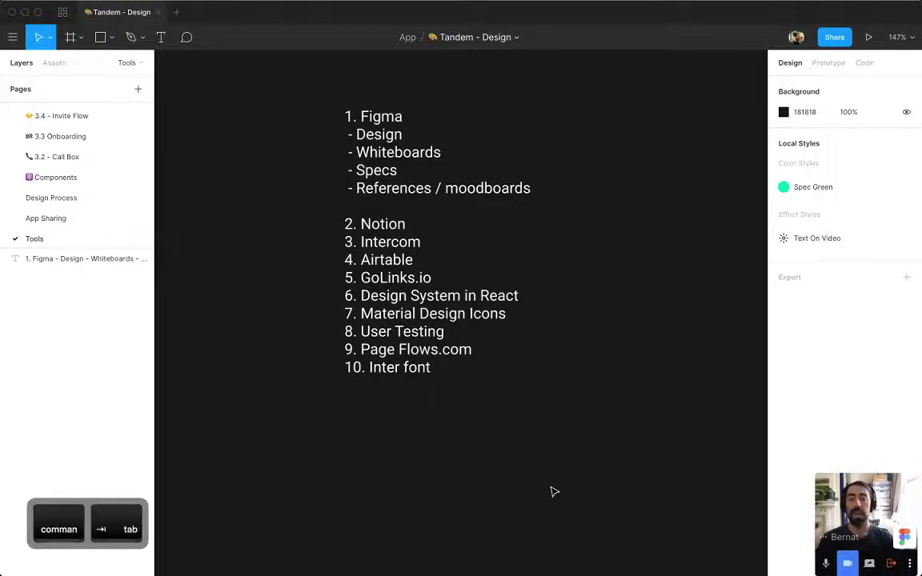
scroll(545, 314, down, 1)
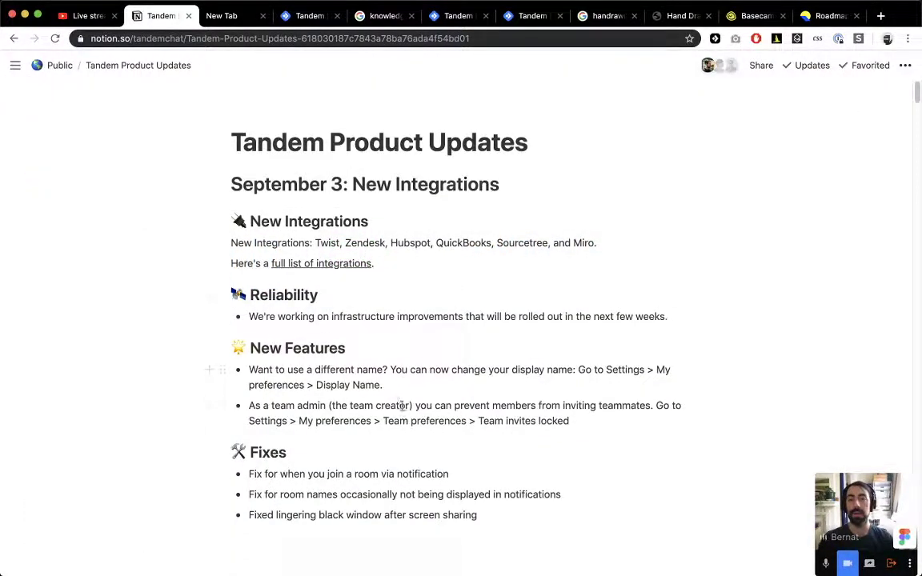
key(super+Tab)
key(super+Tab)
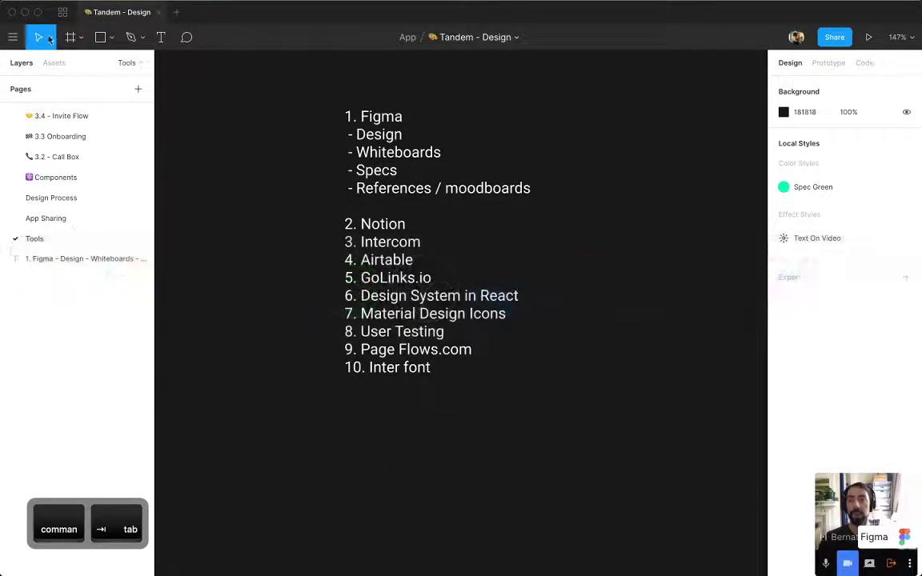
click(62, 12)
double_click(765, 134)
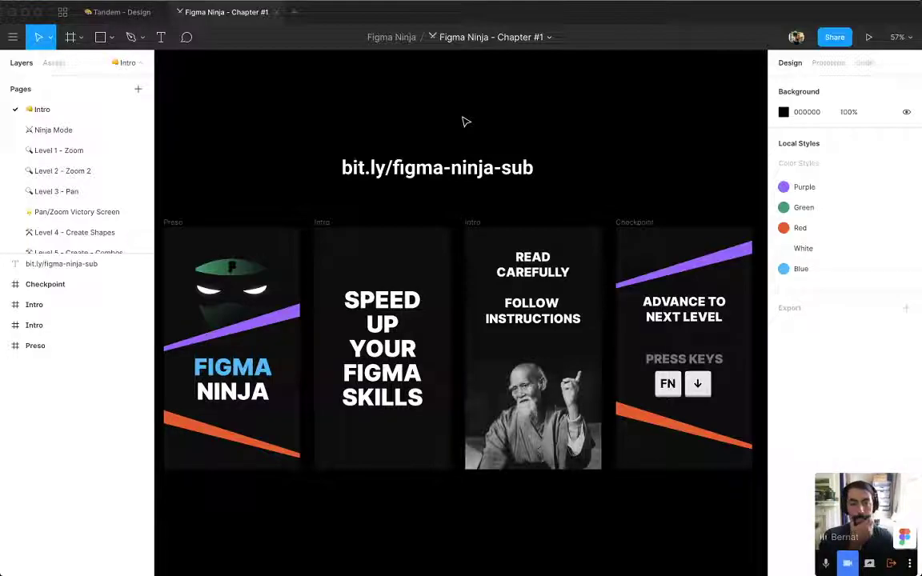
key(super+Tab)
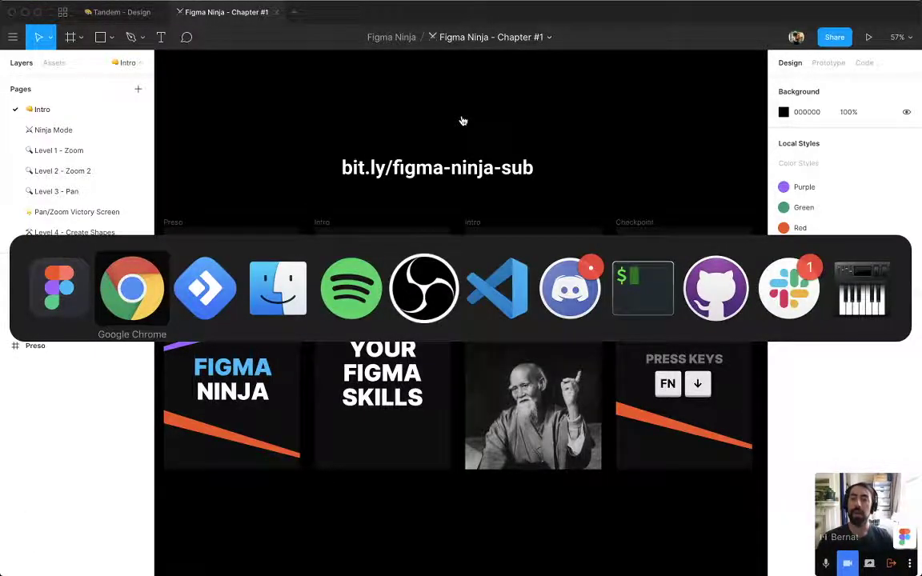
key(super+Tab)
key(Tab)
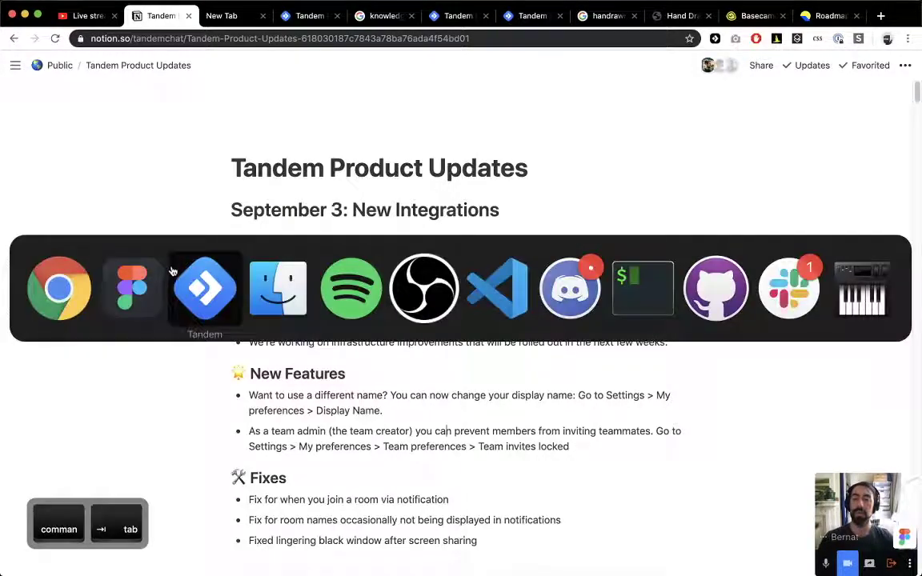
click(160, 285)
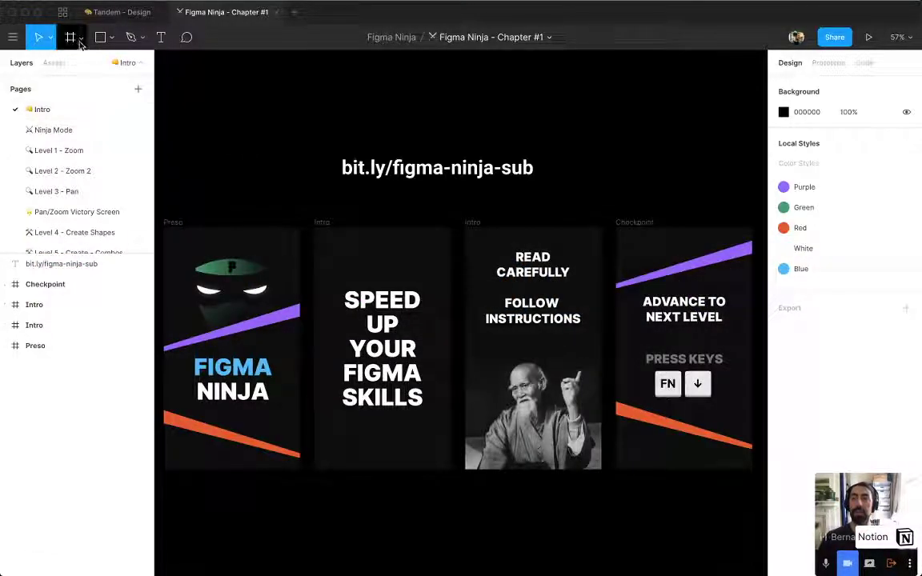
Return to the Tandem - Design file and cut all the Work App Sharing notes from the App Sharing page.
click(104, 12)
key(super+minus)
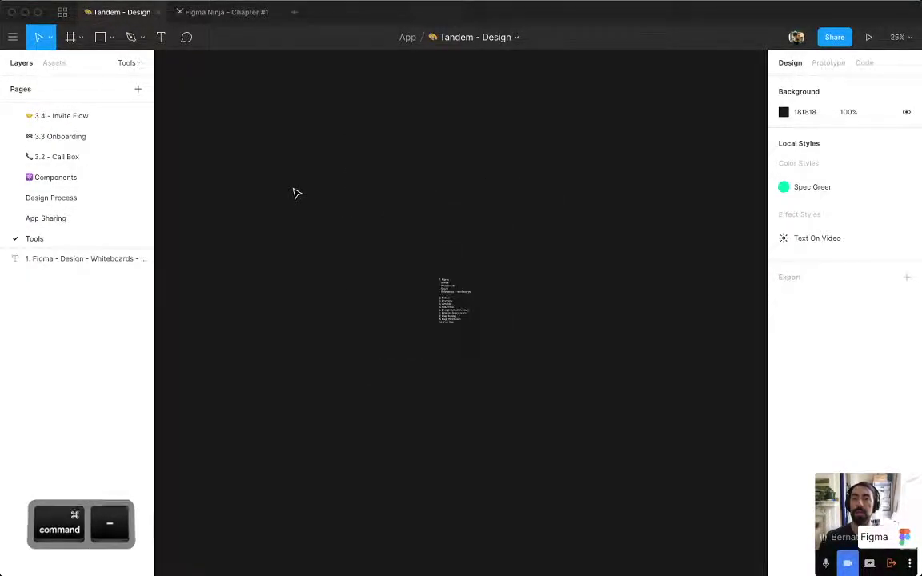
click(149, 218)
key(super+minus)
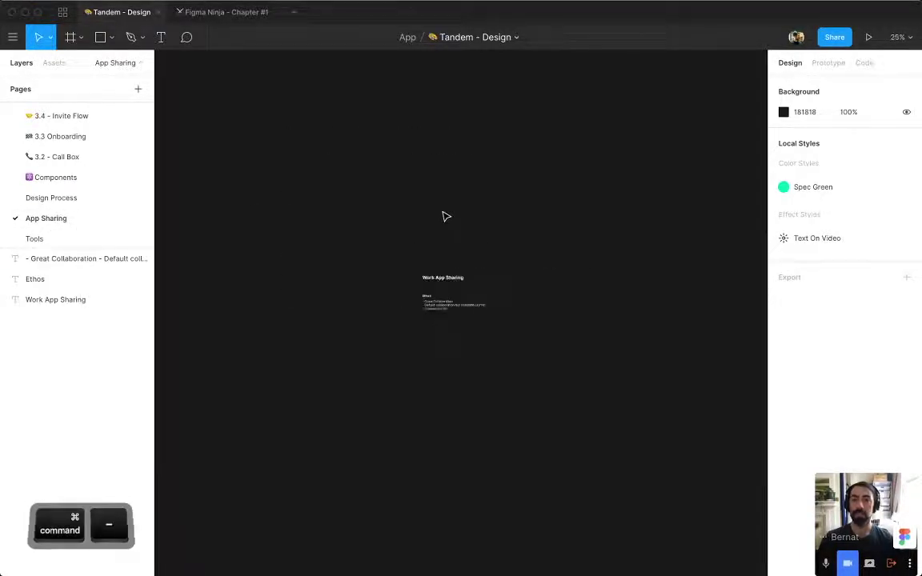
key(super+equal)
key(super+a)
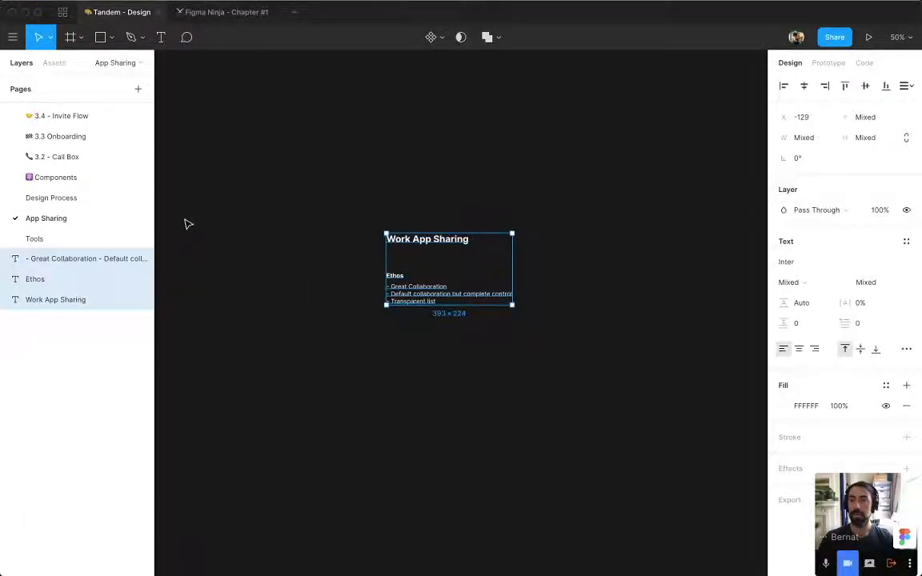
key(super+x)
Paste the Work App Sharing notes on the 3.3 Onboarding page, directly beneath the "Better App Sharing Onboarding" title.
click(60, 136)
scroll(270, 80, up, 10)
key(super+v)
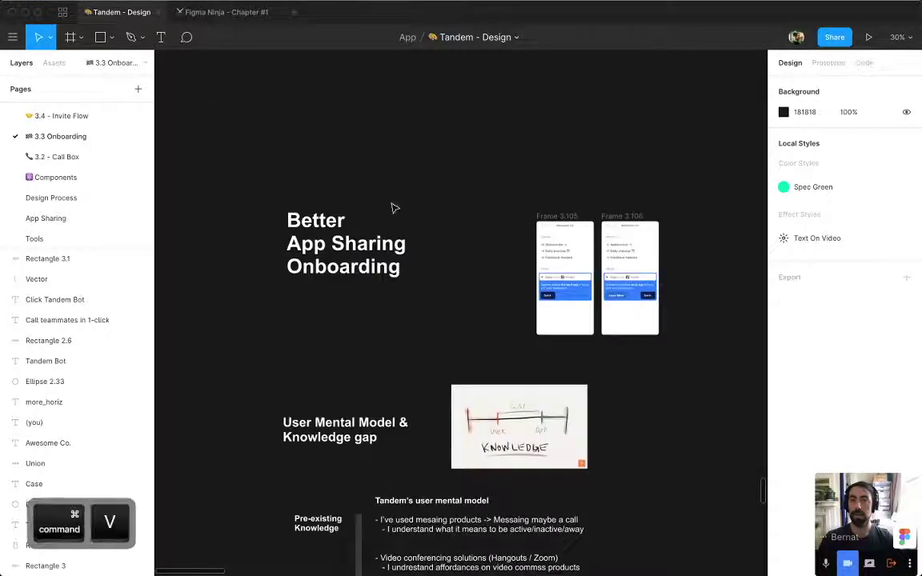
mouse_move(333, 324)
mouse_down()
mouse_move(325, 160)
mouse_move(322, 315)
mouse_move(336, 317)
mouse_up()
Hide the interface and look over the onboarding board from the mental model notes to the landing page and invite email ideas.
key(super+backslash)
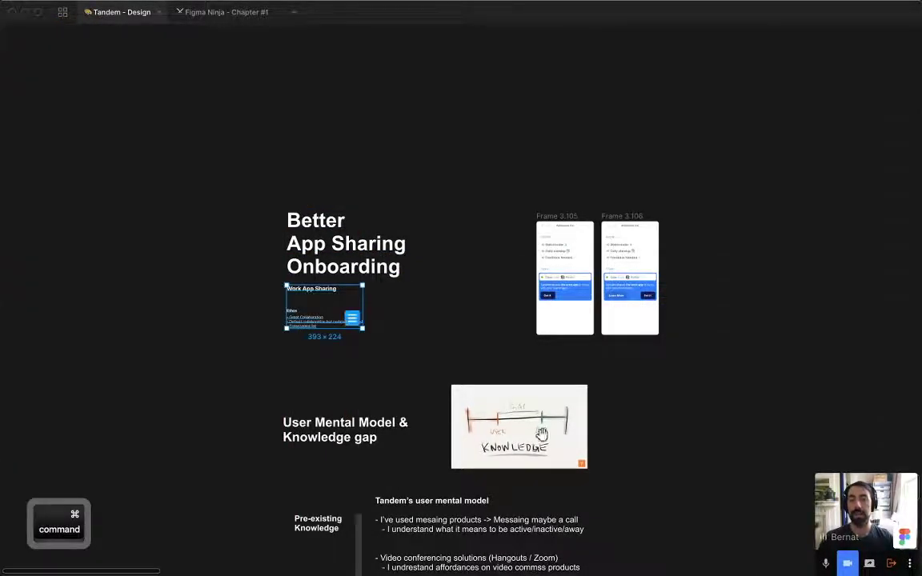
drag(541, 435, 426, 190)
key(super+minus)
key(super+minus)
scroll(598, 326, down, 6)
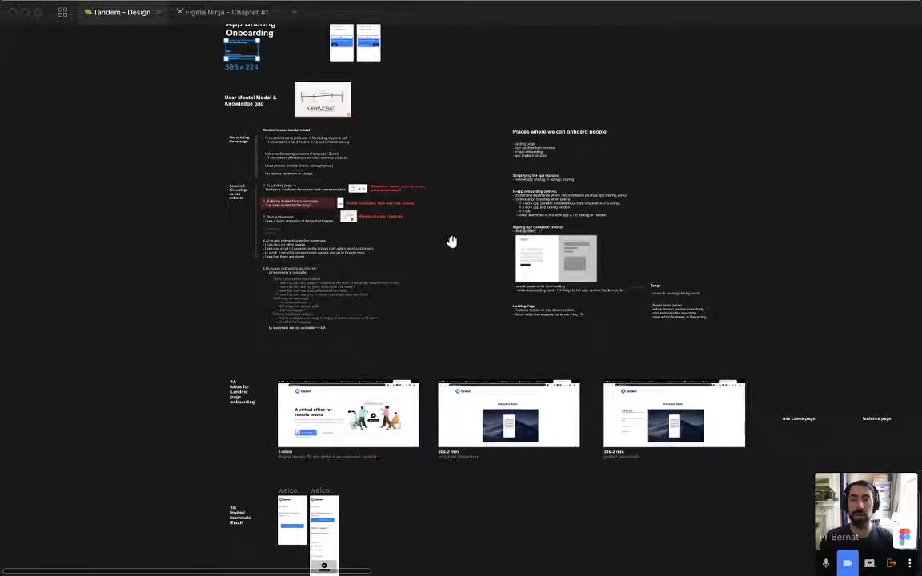